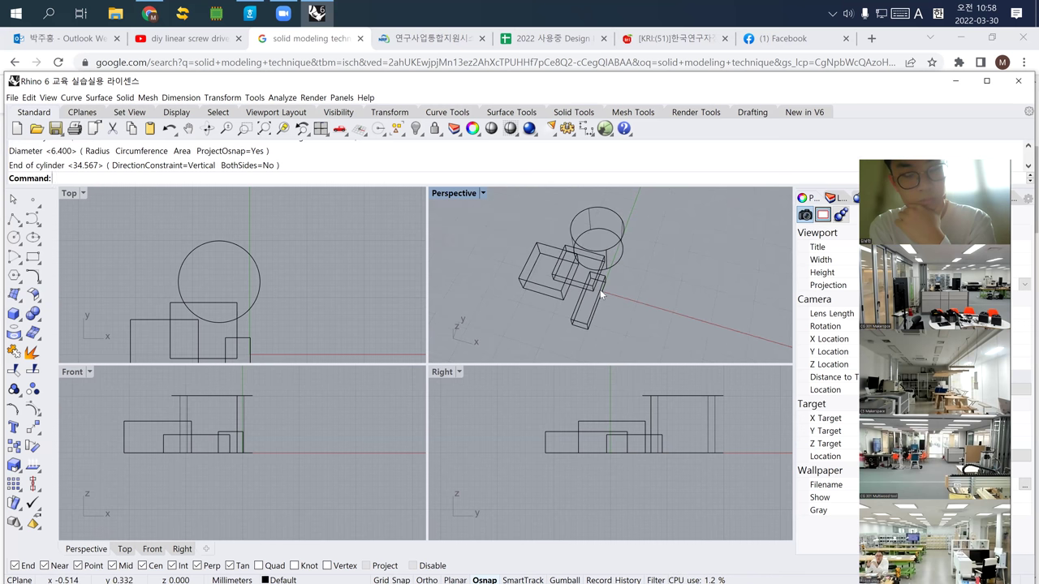
Step: Draw a sphere about 3 mm in radius inside the base outline of the large square box in the Top view
{"action": "right_click_drag", "start_coordinate": [354, 290], "coordinate": [383, 226]}
{"action": "left_click", "coordinate": [13, 314]}
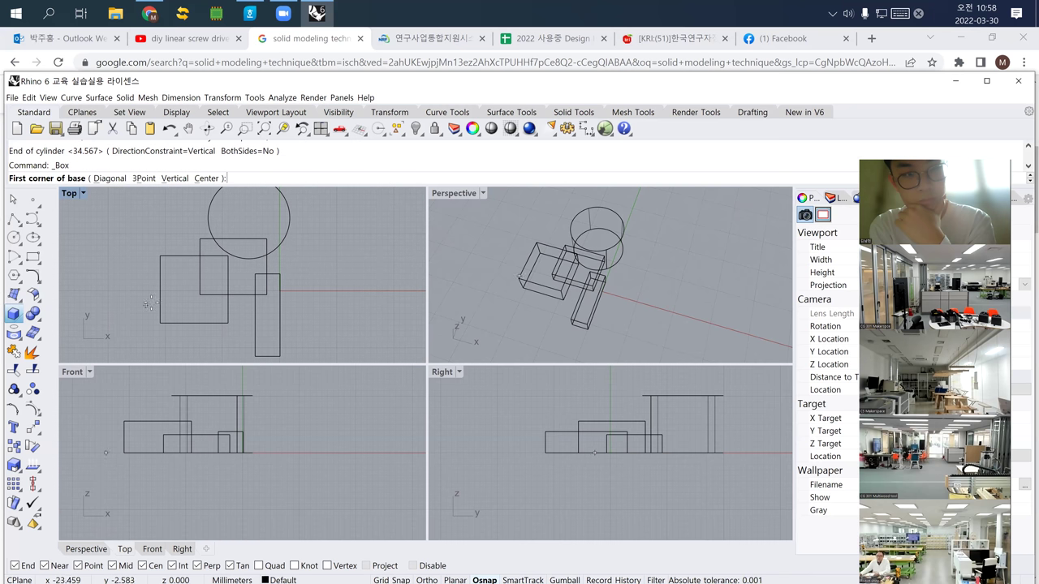
{"action": "key", "text": "Escape"}
{"action": "left_click", "coordinate": [22, 323]}
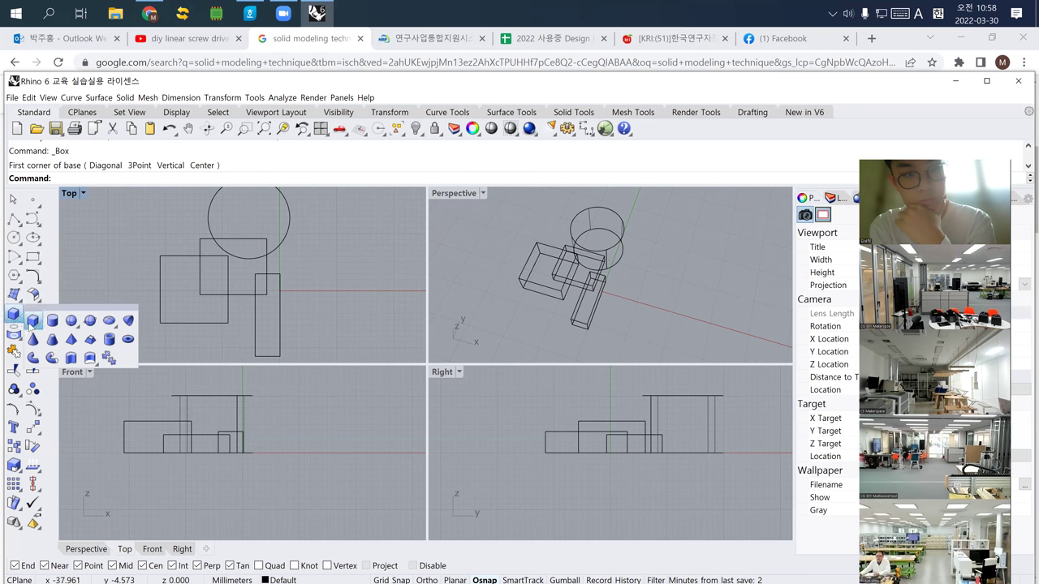
{"action": "left_click", "coordinate": [77, 327]}
{"action": "left_click", "coordinate": [184, 297]}
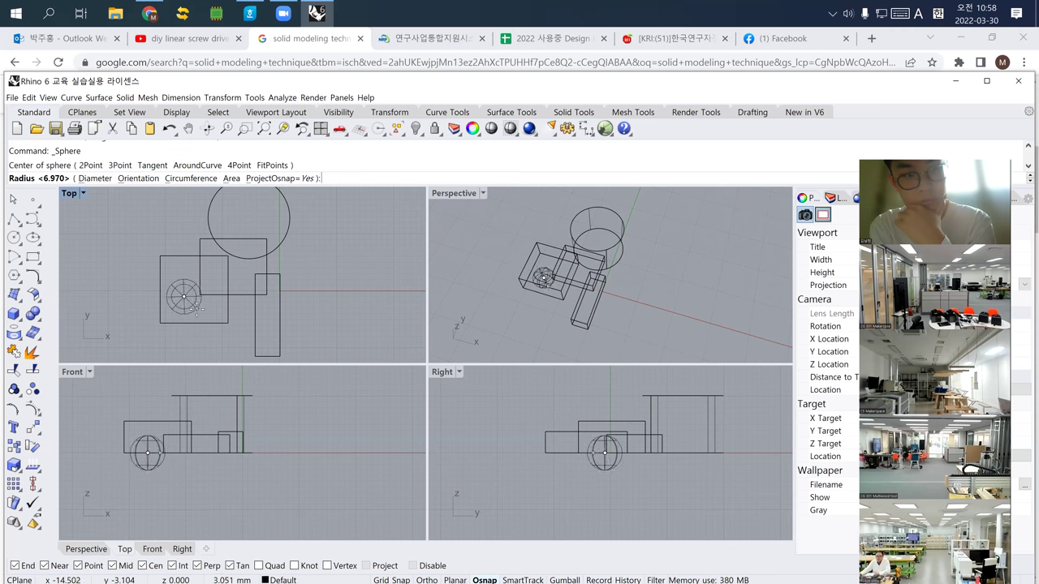
{"action": "key", "text": "Return"}
{"action": "right_click_drag", "start_coordinate": [503, 307], "coordinate": [560, 292]}
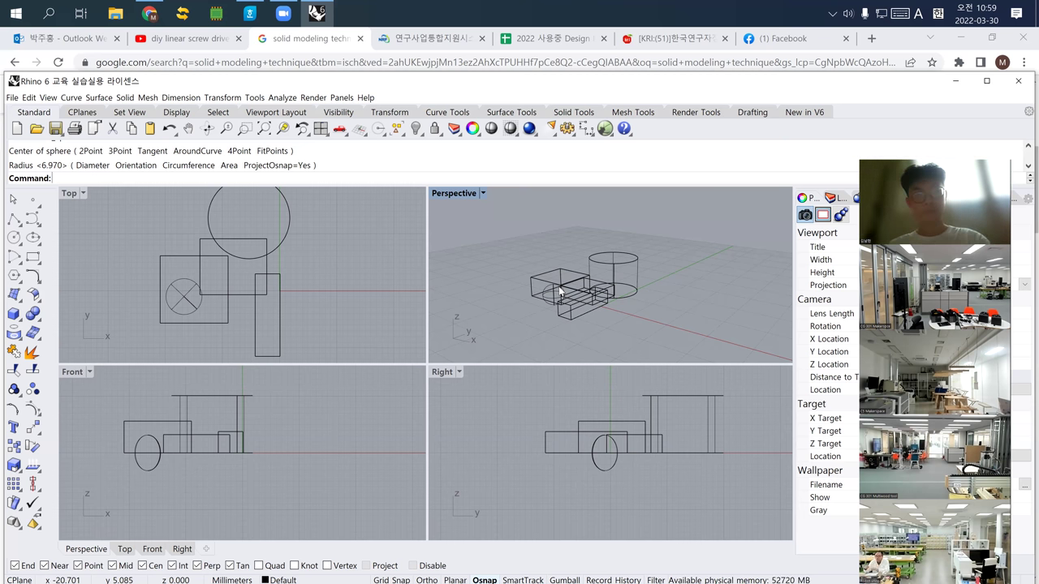
Step: Delete all the practice solids to empty the model
{"action": "scroll", "coordinate": [261, 316], "scroll_direction": "down", "scroll_amount": 3}
{"action": "left_click_drag", "start_coordinate": [179, 242], "coordinate": [285, 346]}
{"action": "key", "text": "Delete"}
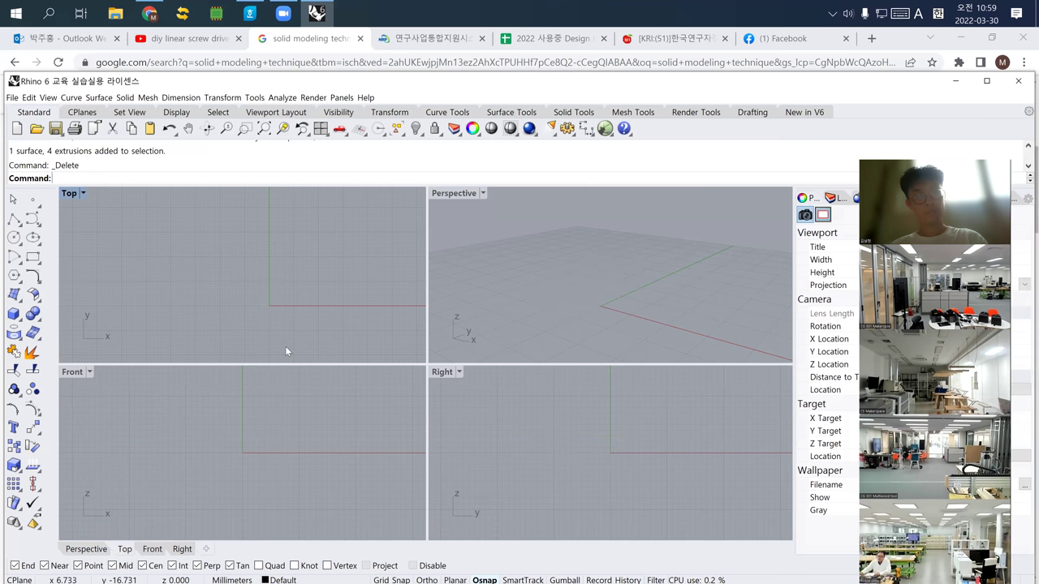
Step: Draw a roughly cubic box from a small rectangular base on the negative X side of the origin in the Top view
{"action": "left_click", "coordinate": [13, 314]}
{"action": "left_click", "coordinate": [200, 299]}
{"action": "left_click", "coordinate": [220, 315]}
{"action": "left_click", "coordinate": [259, 303]}
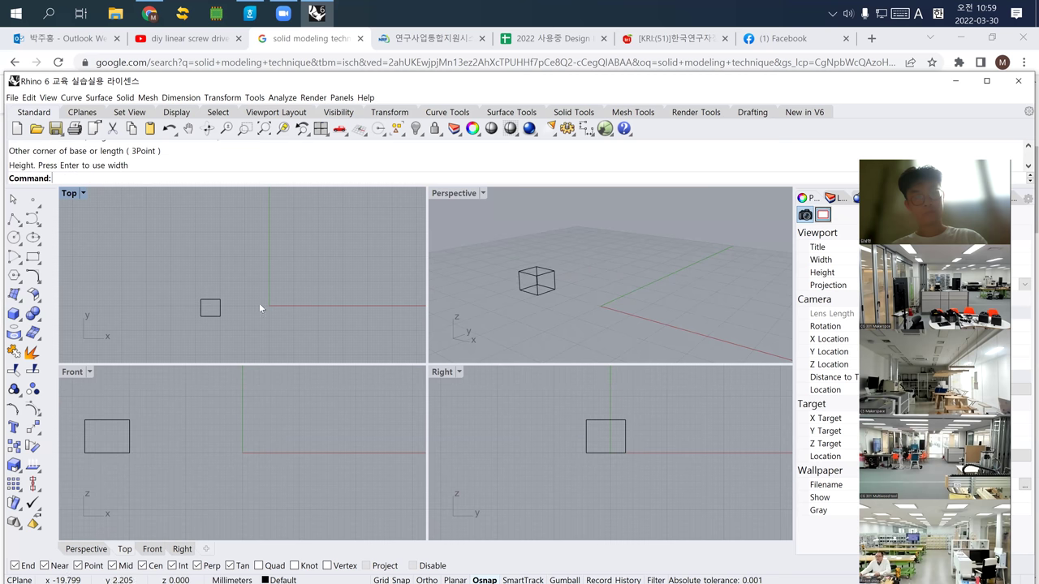
{"action": "mouse_move", "coordinate": [503, 319]}
{"action": "right_mouse_down"}
{"action": "mouse_move", "coordinate": [540, 322]}
{"action": "mouse_move", "coordinate": [507, 298]}
{"action": "right_mouse_up"}
{"action": "scroll", "coordinate": [507, 298], "scroll_direction": "up", "scroll_amount": 3}
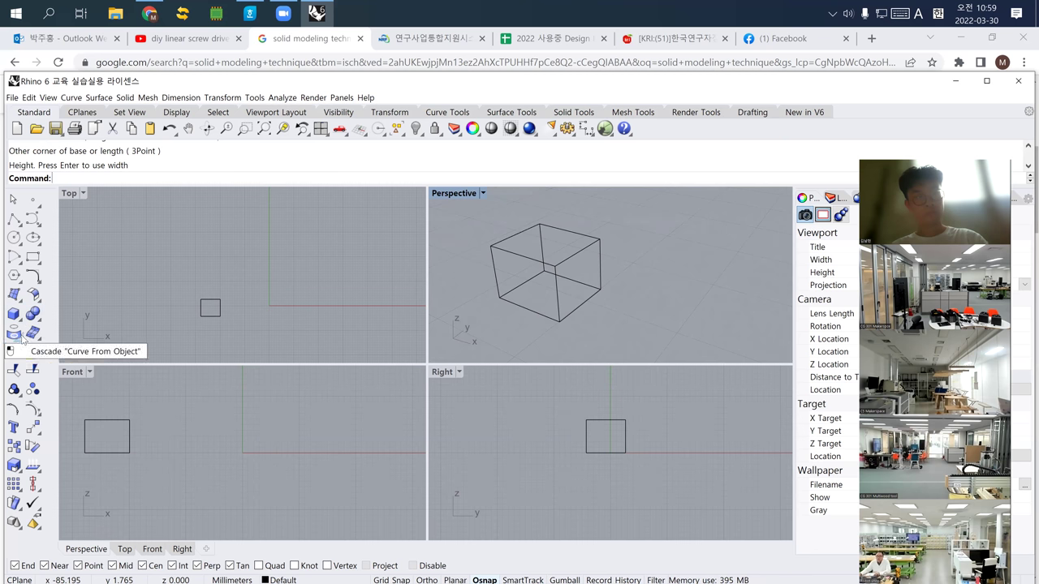
Step: Draw a horizontal cylinder about 1.7 mm in diameter and 6.4 mm long from the box's centre out through its front face
{"action": "left_click", "coordinate": [22, 324]}
{"action": "left_click", "coordinate": [41, 315]}
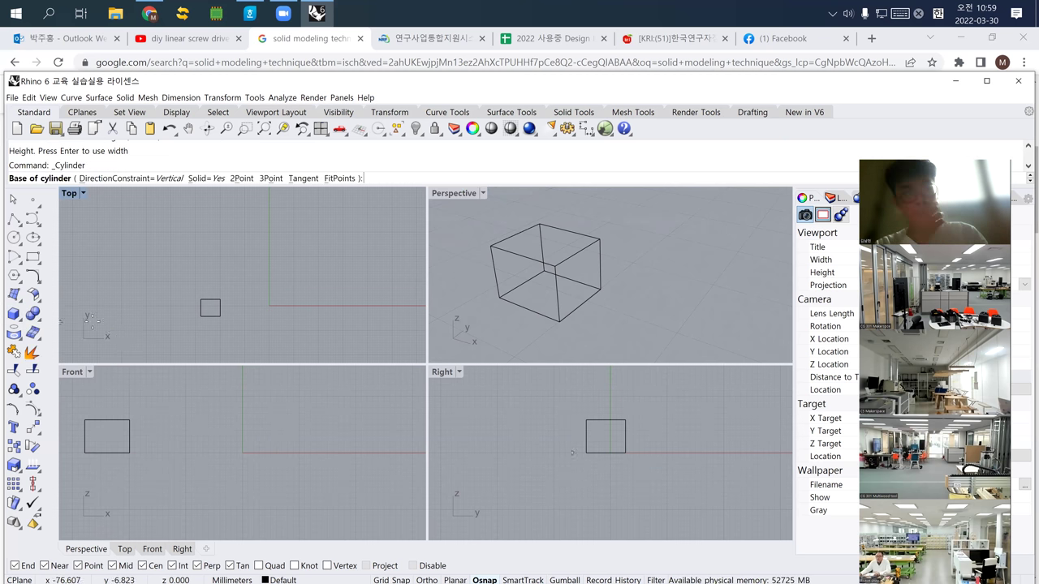
{"action": "scroll", "coordinate": [82, 424], "scroll_direction": "up", "scroll_amount": 3}
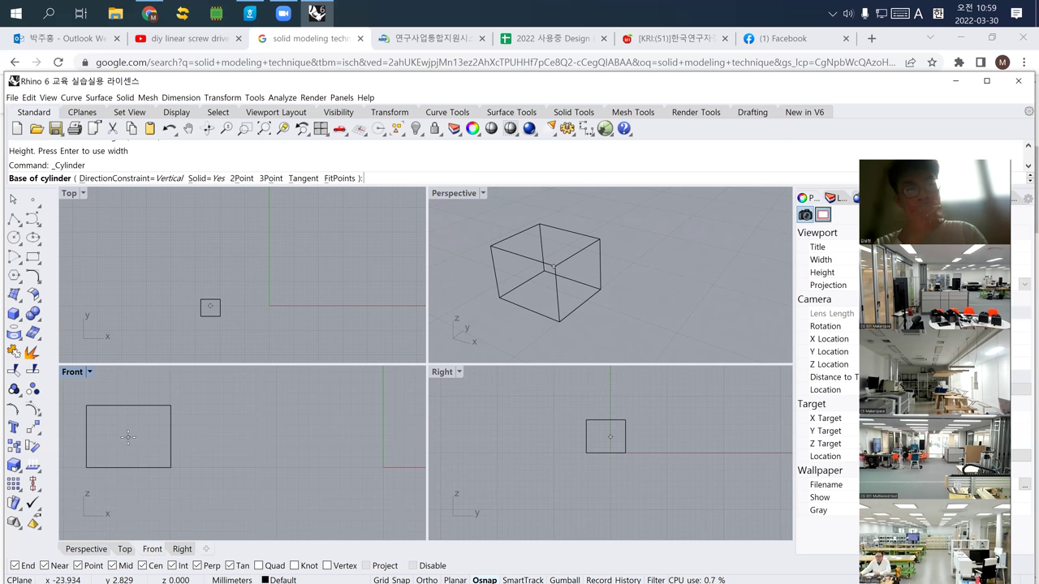
{"action": "left_click", "coordinate": [127, 438]}
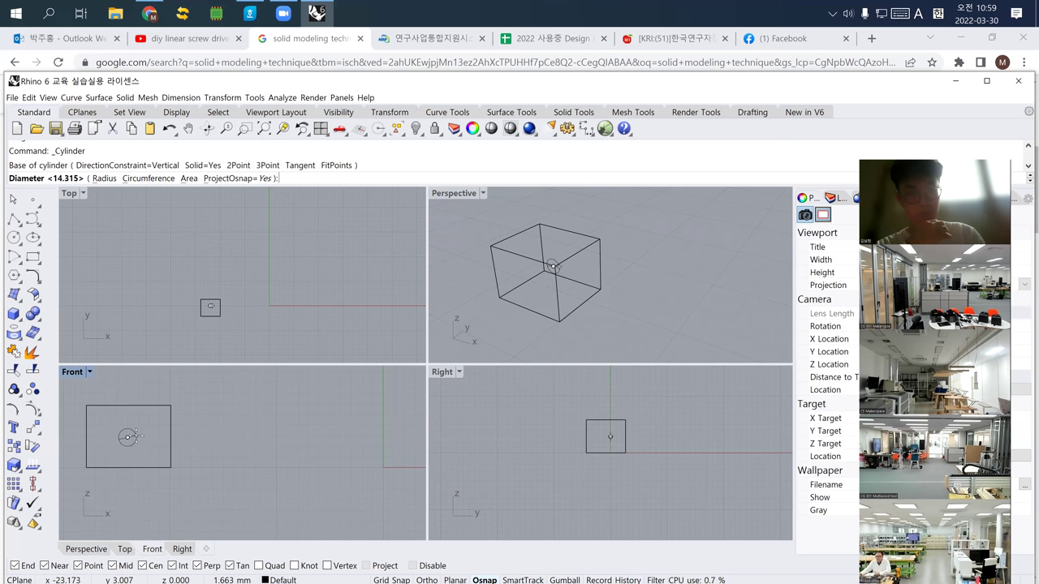
{"action": "left_click", "coordinate": [136, 436]}
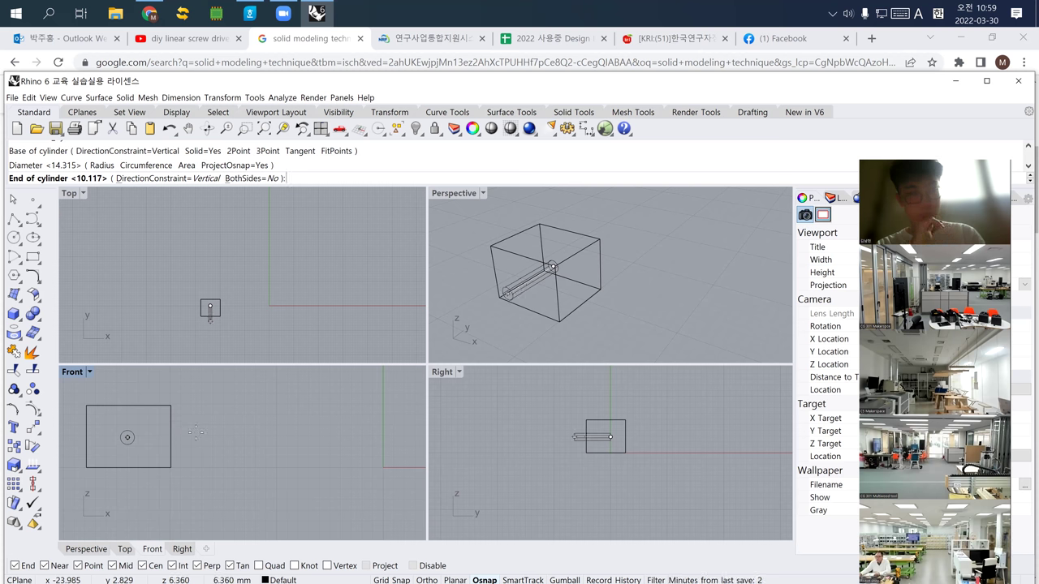
{"action": "left_click", "coordinate": [195, 433]}
Step: Set the Perspective view's display mode to Shaded and view the box with its protruding shaft
{"action": "right_click_drag", "start_coordinate": [520, 284], "coordinate": [485, 201]}
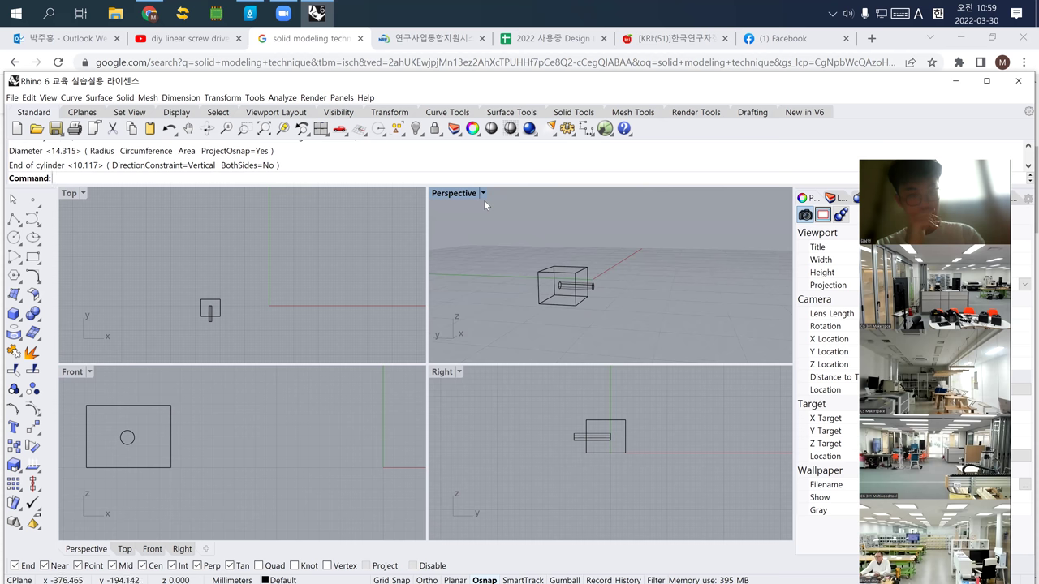
{"action": "left_click", "coordinate": [484, 194]}
{"action": "left_click", "coordinate": [462, 233]}
{"action": "right_click_drag", "start_coordinate": [520, 275], "coordinate": [515, 291]}
{"action": "right_click_drag", "start_coordinate": [563, 317], "coordinate": [543, 283], "text": "shift"}
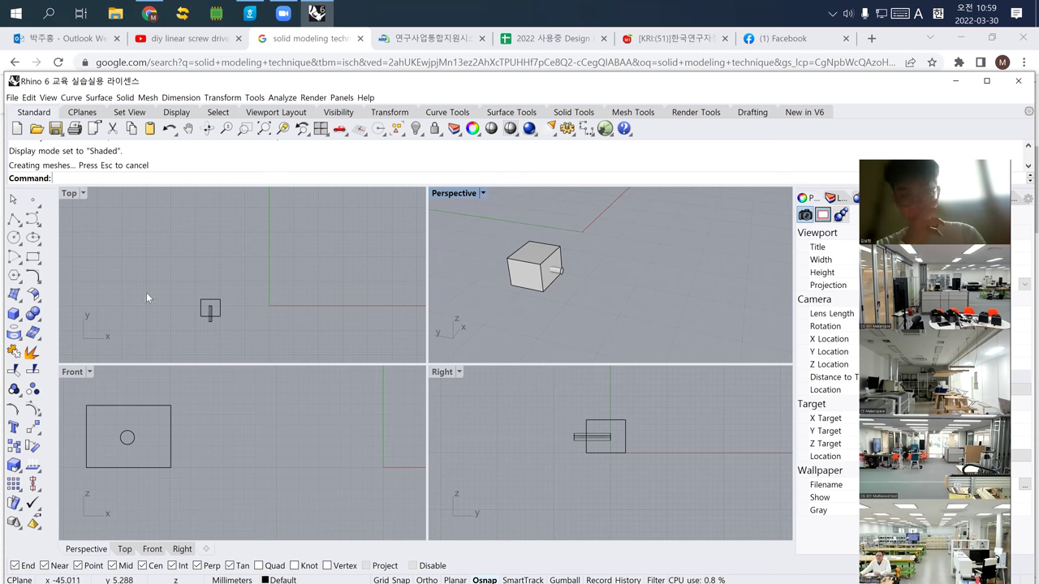
Step: Draw a long base plate about 0.7 mm thick, as wide as the box, extending from its lower front edge beneath the shaft
{"action": "left_click", "coordinate": [14, 314]}
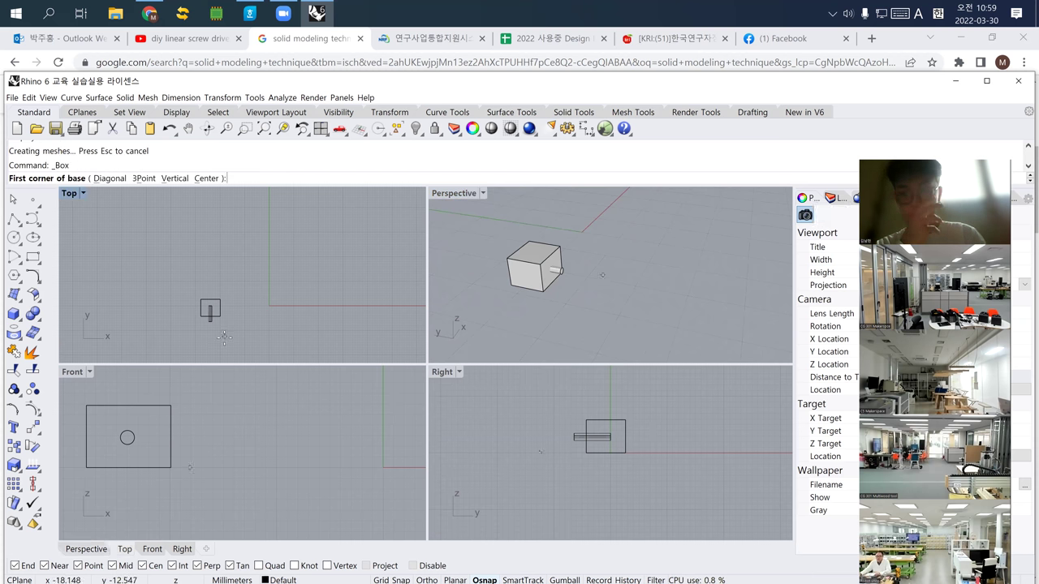
{"action": "right_click_drag", "start_coordinate": [213, 327], "coordinate": [232, 243]}
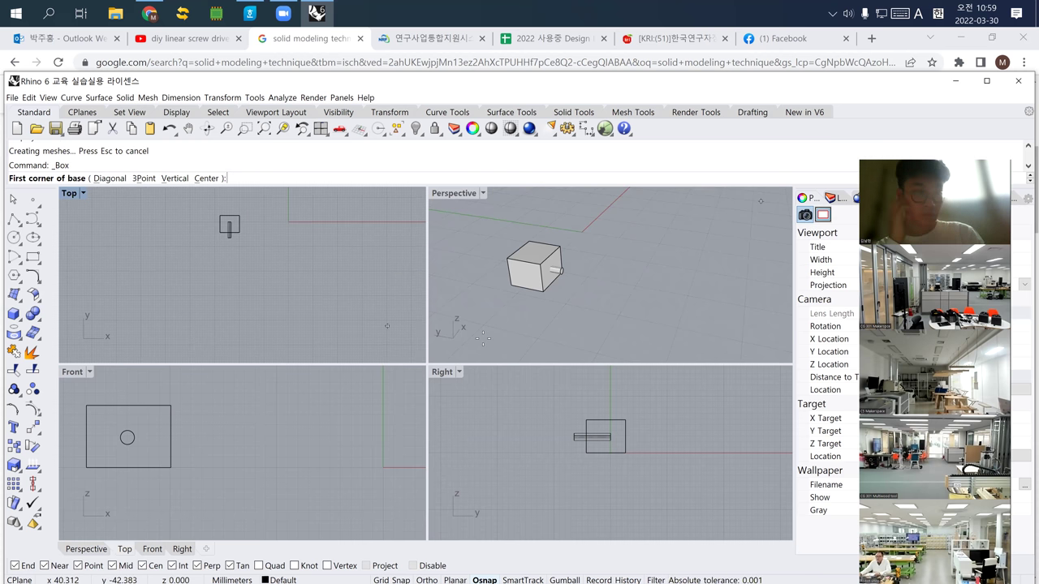
{"action": "left_click", "coordinate": [542, 292]}
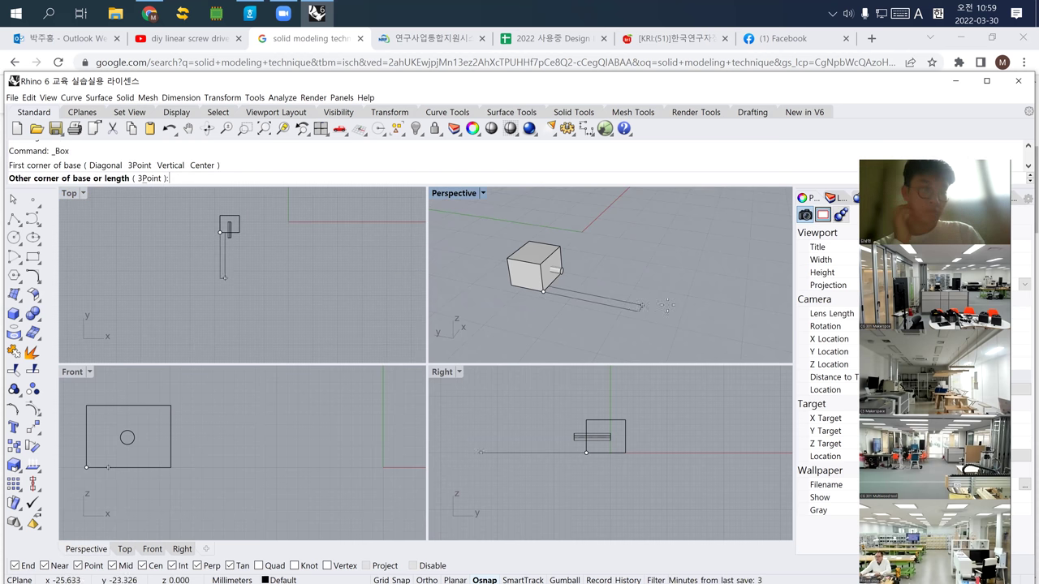
{"action": "left_click", "coordinate": [788, 314]}
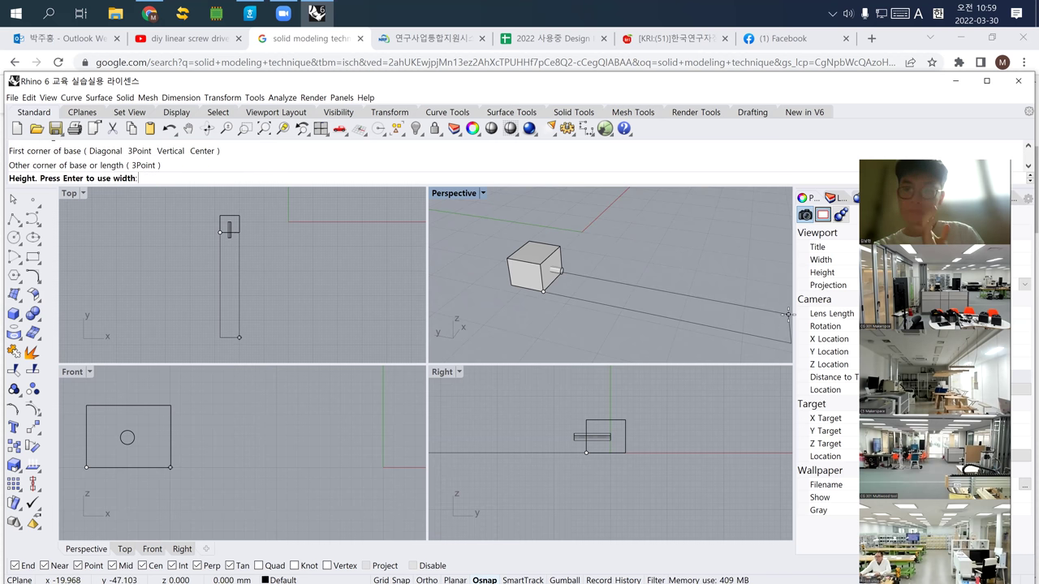
{"action": "left_click", "coordinate": [641, 306]}
{"action": "right_click_drag", "start_coordinate": [641, 309], "coordinate": [640, 310], "text": "shift"}
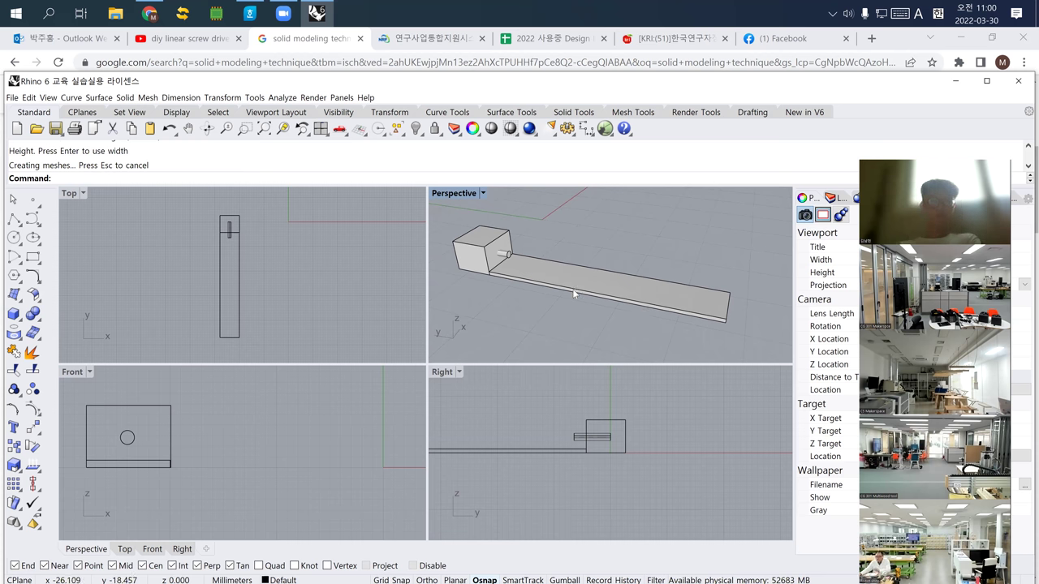
Step: Draw an upright end wall about 1 mm thick at the plate's far end, matching the motor-side box's width and height
{"action": "left_click", "coordinate": [14, 314]}
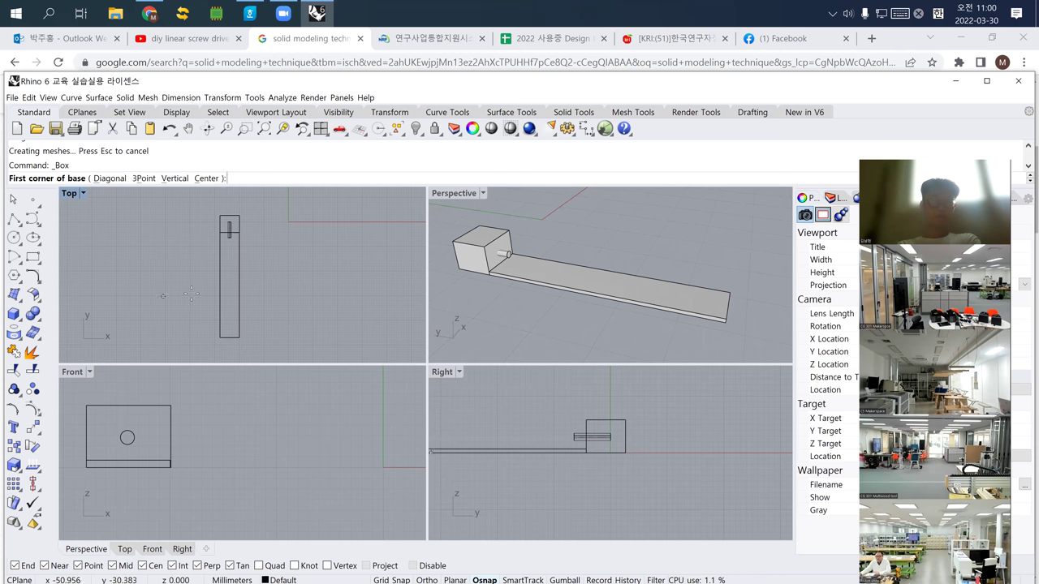
{"action": "scroll", "coordinate": [231, 253], "scroll_direction": "up", "scroll_amount": 3}
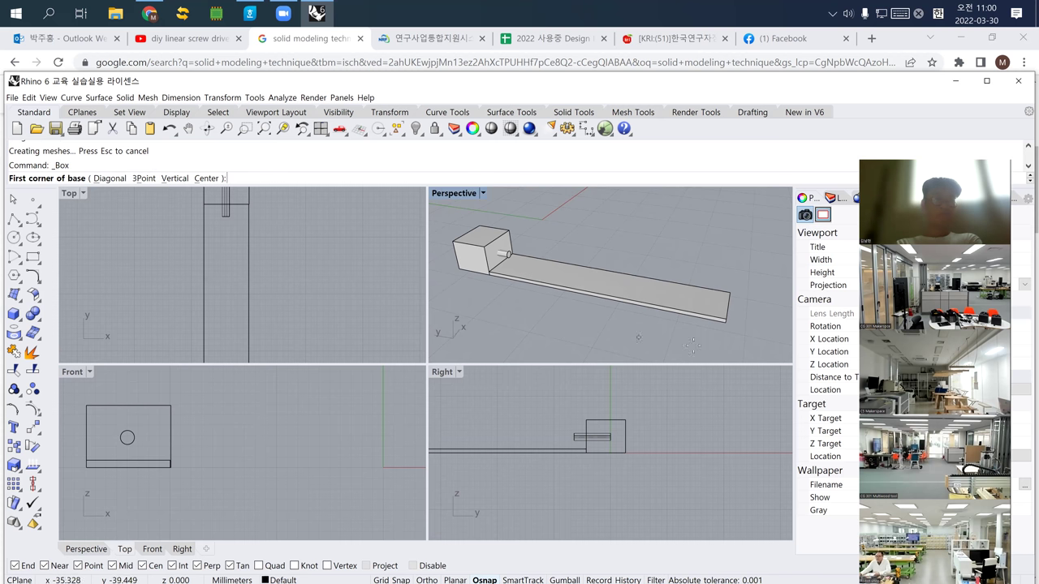
{"action": "left_click", "coordinate": [725, 324]}
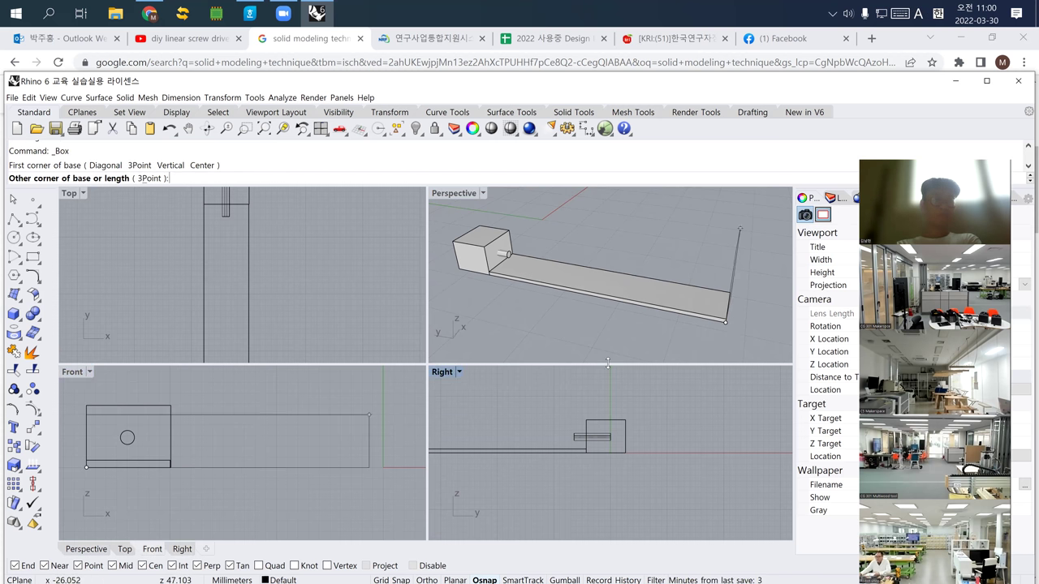
{"action": "left_click", "coordinate": [171, 405]}
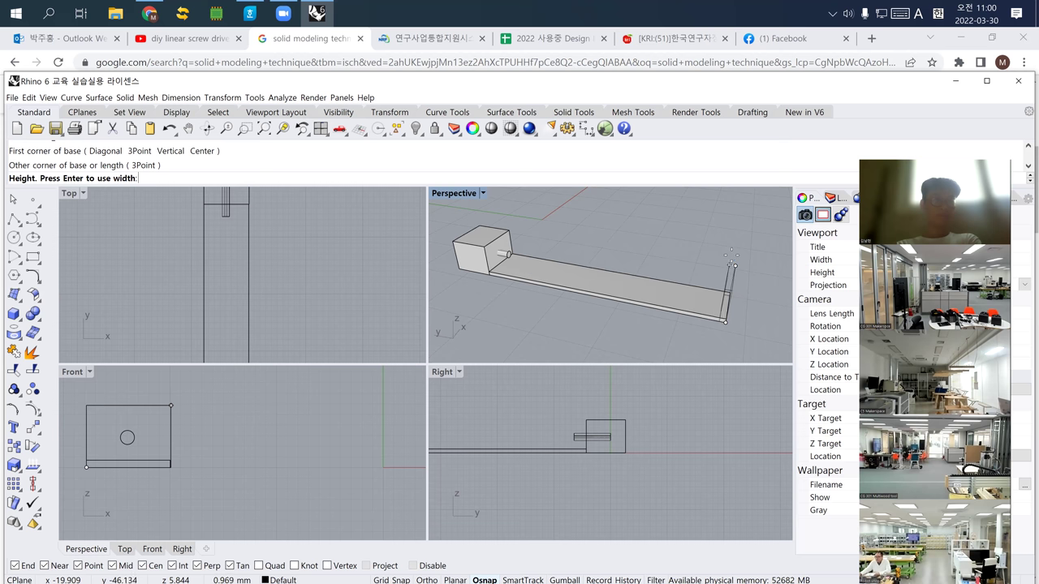
{"action": "left_click", "coordinate": [732, 257]}
{"action": "right_click_drag", "start_coordinate": [694, 286], "coordinate": [686, 281]}
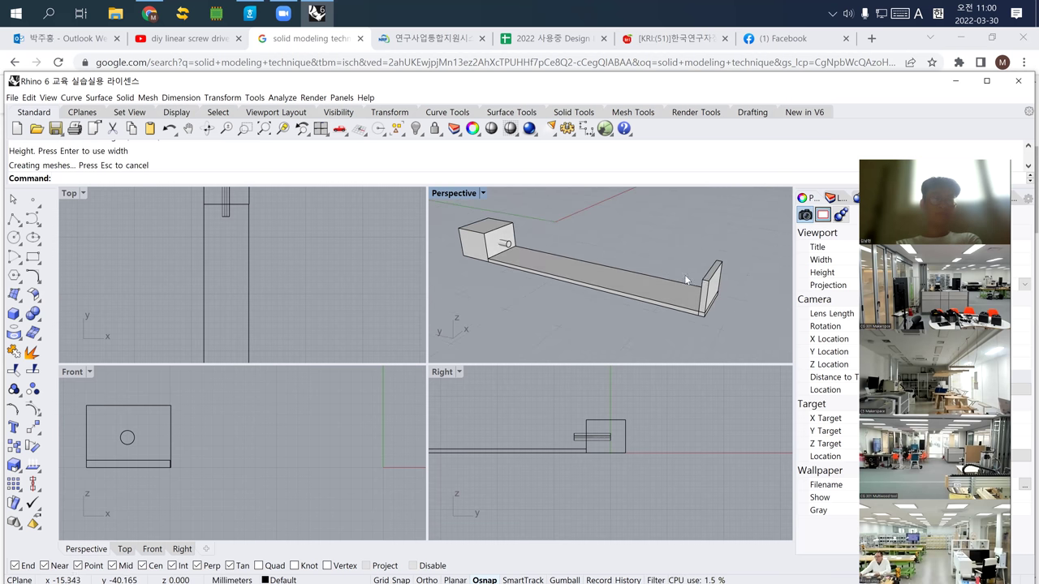
Step: Copy the upright end wall along the base plate to a position between the end wall and the box with the shaft
{"action": "left_click", "coordinate": [714, 276]}
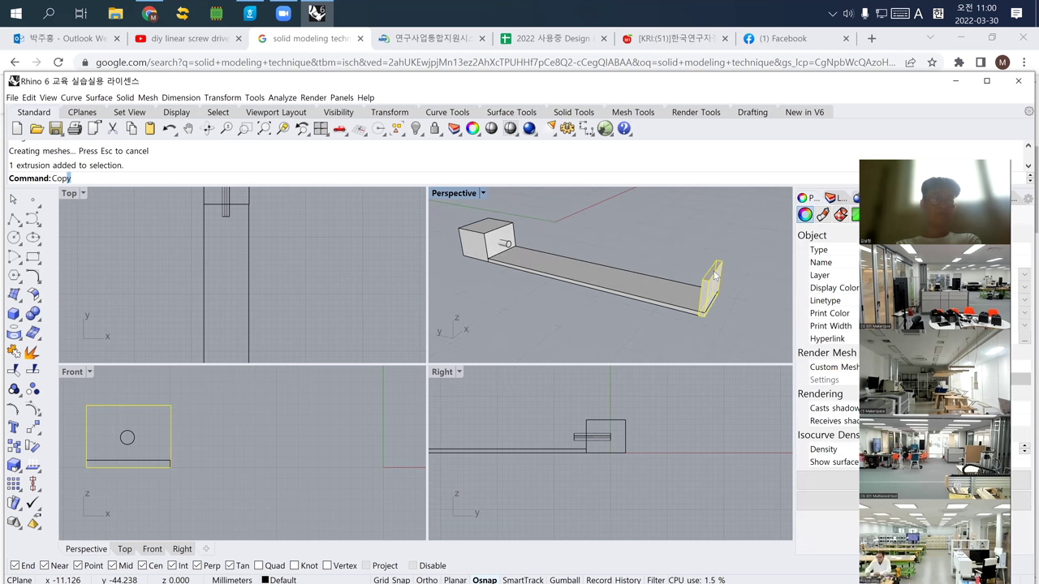
{"action": "key", "text": "Return"}
{"action": "scroll", "coordinate": [714, 280], "scroll_direction": "up", "scroll_amount": 3}
{"action": "scroll", "coordinate": [260, 268], "scroll_direction": "down", "scroll_amount": 5}
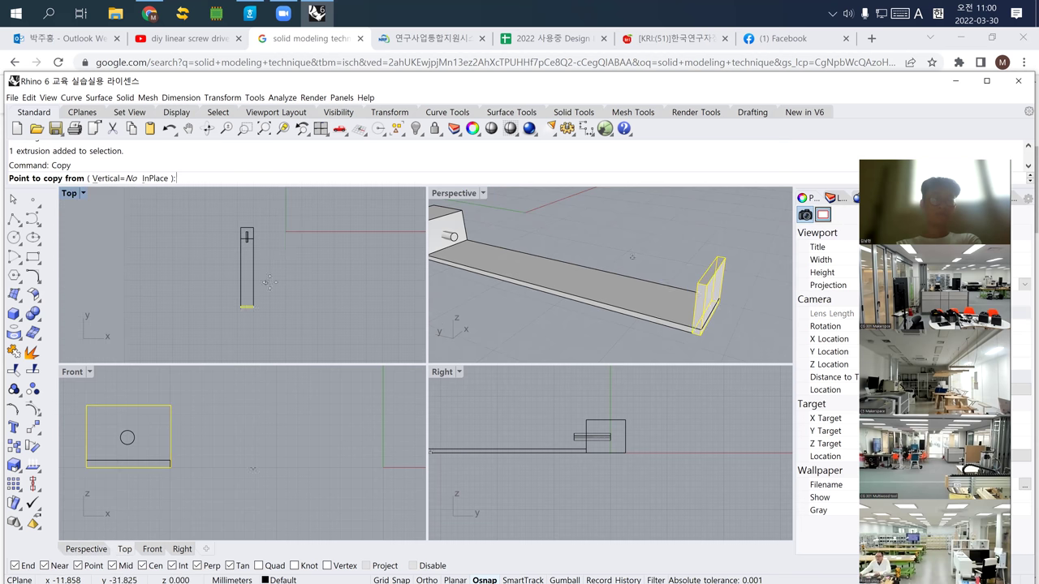
{"action": "left_click", "coordinate": [269, 281]}
{"action": "left_click", "coordinate": [283, 238]}
{"action": "key", "text": "Return"}
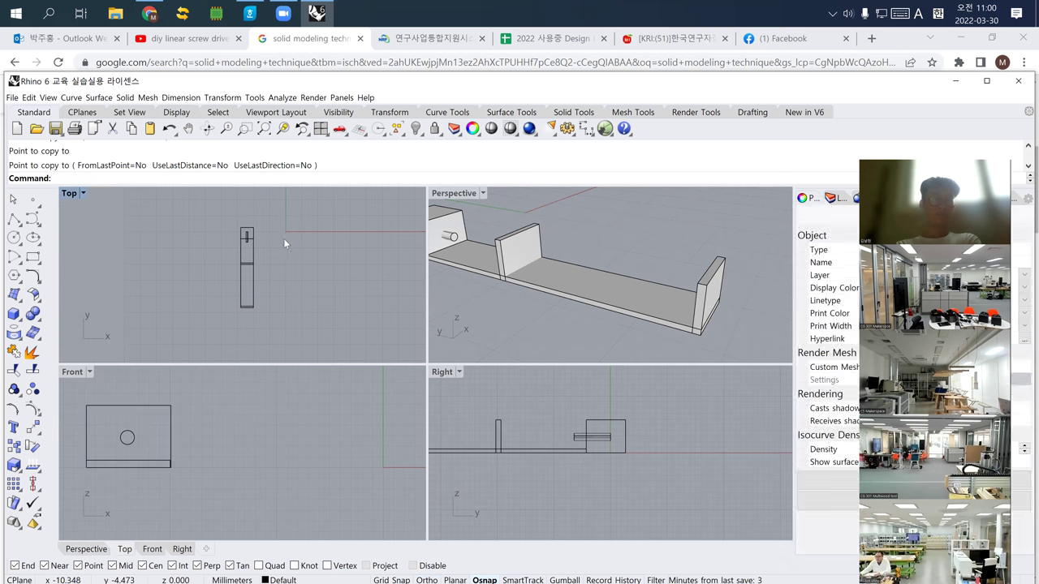
Step: Draw a block on the base plate between the two upright walls, spanning the plate's full width and reaching the walls' top height
{"action": "right_click_drag", "start_coordinate": [536, 307], "coordinate": [580, 318]}
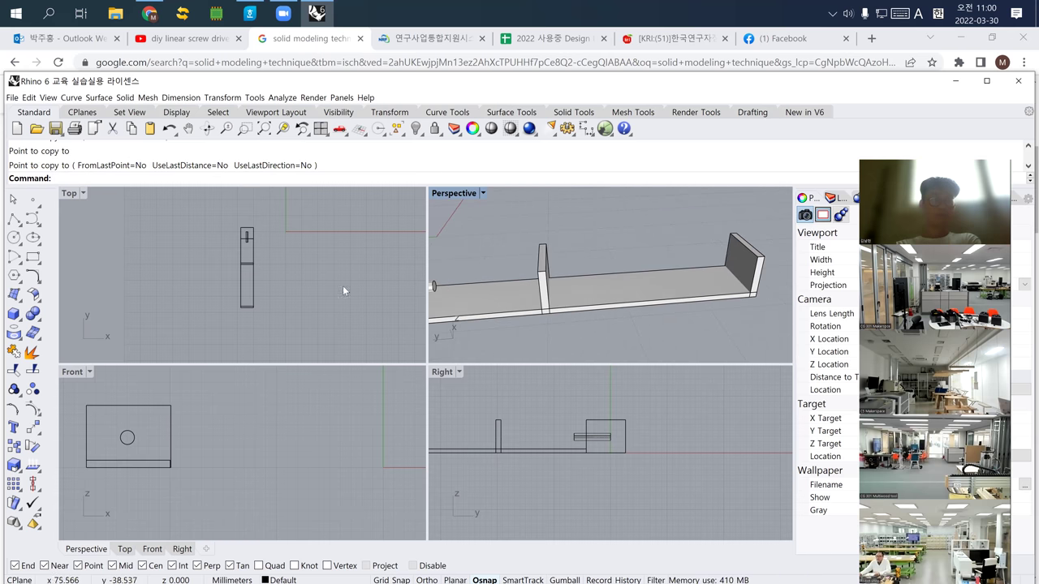
{"action": "left_click", "coordinate": [16, 315]}
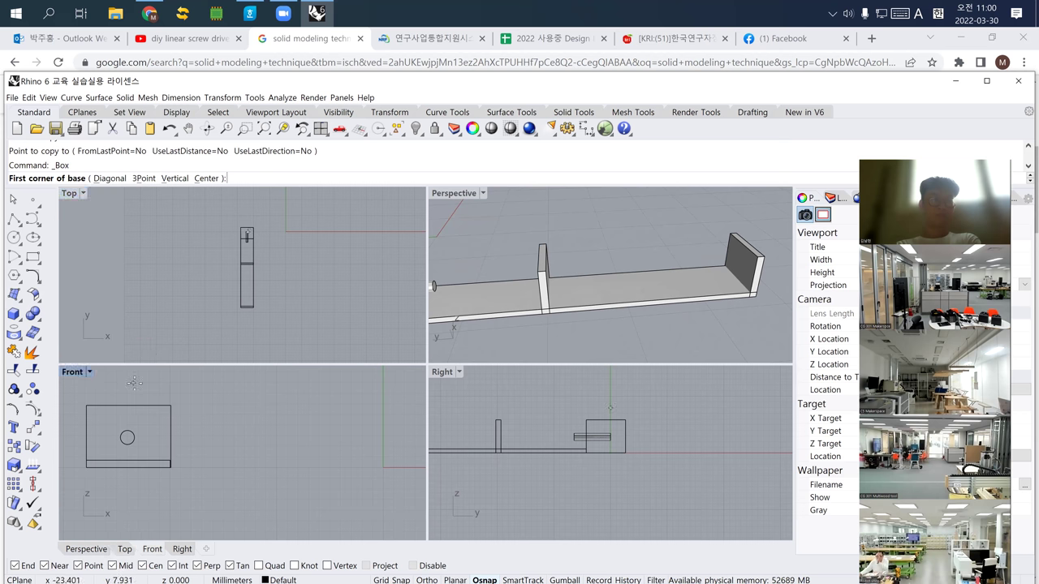
{"action": "scroll", "coordinate": [245, 290], "scroll_direction": "up", "scroll_amount": 3}
{"action": "left_click", "coordinate": [236, 289]}
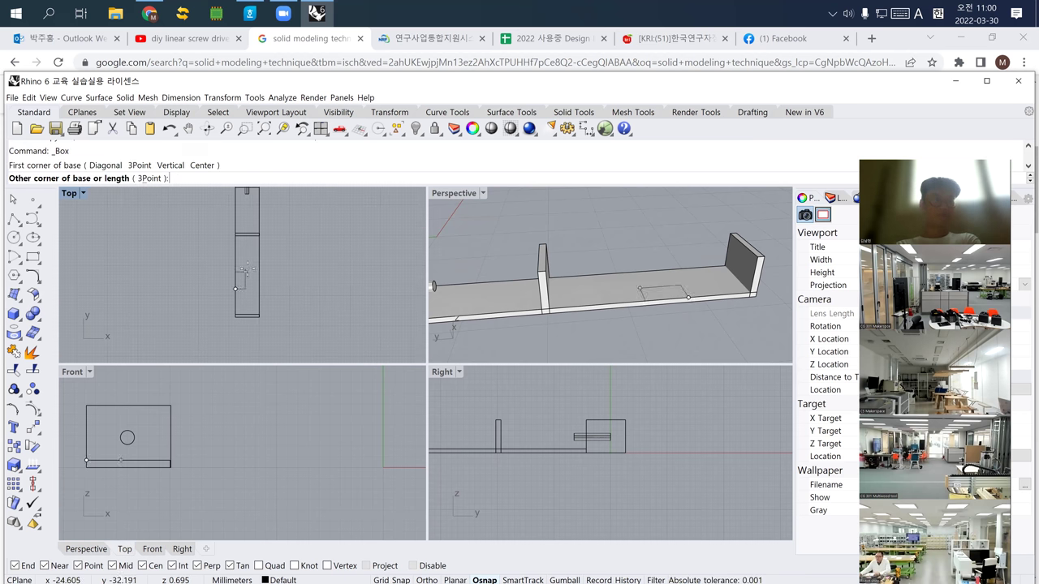
{"action": "left_click", "coordinate": [255, 266]}
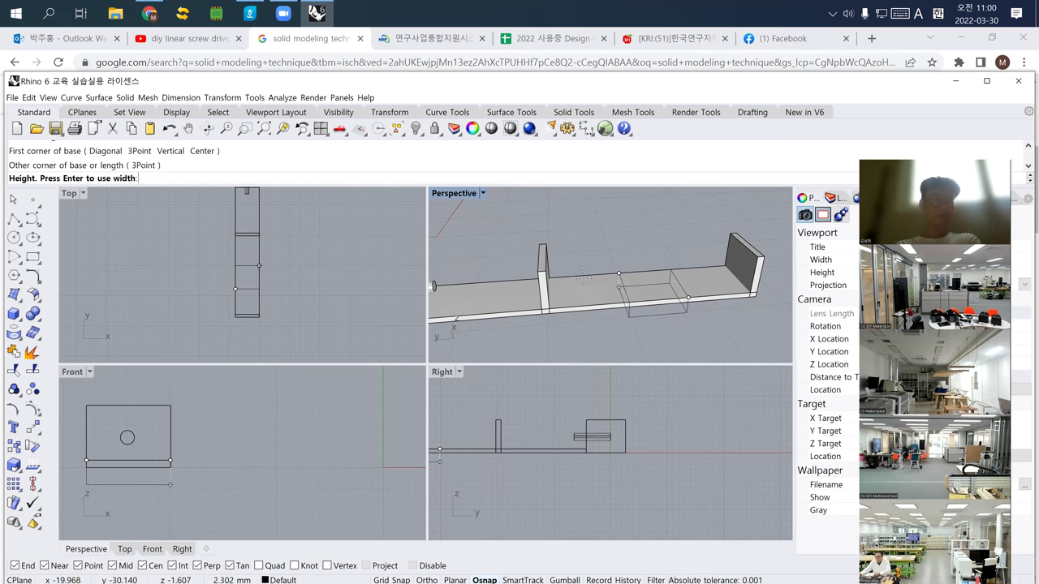
{"action": "left_click", "coordinate": [544, 245]}
{"action": "right_click_drag", "start_coordinate": [653, 284], "coordinate": [641, 273]}
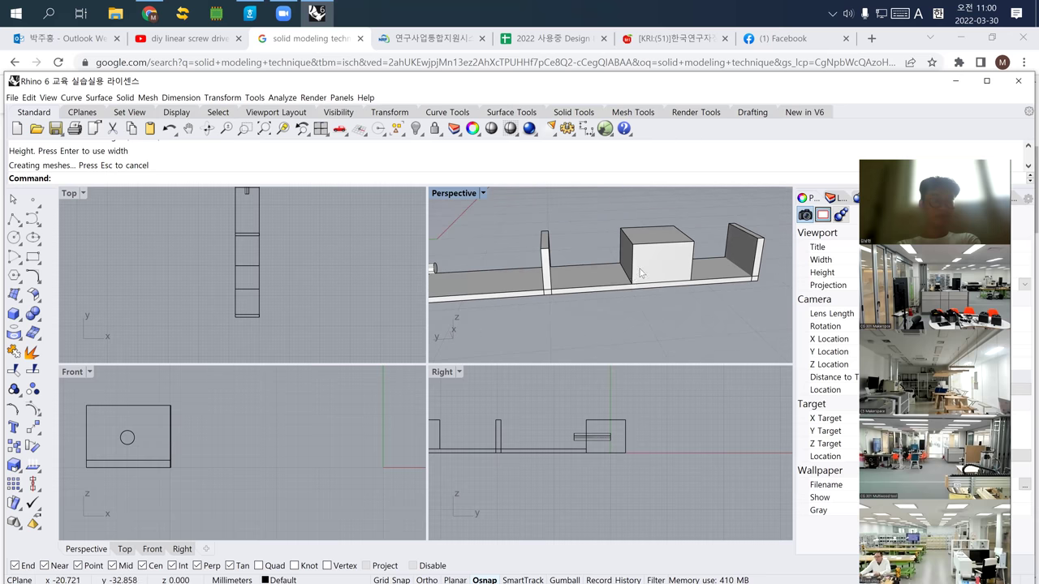
Step: Reduce the block's height with Scale1D from its top edge, leaving a small gap between its underside and the base plate
{"action": "scroll", "coordinate": [658, 424], "scroll_direction": "up", "scroll_amount": 5}
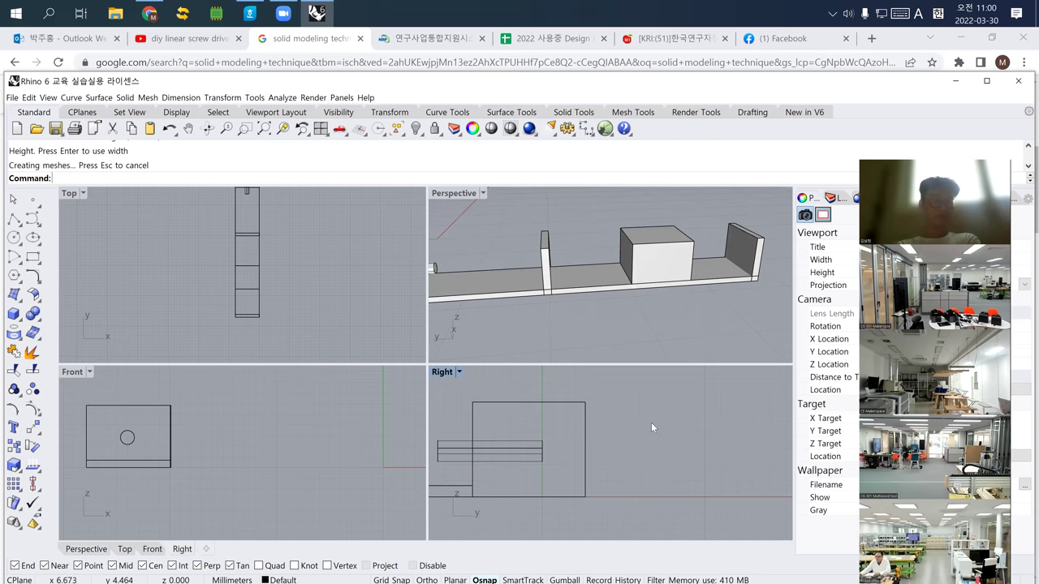
{"action": "left_click", "coordinate": [653, 282]}
{"action": "scroll", "coordinate": [541, 461], "scroll_direction": "down", "scroll_amount": 5}
{"action": "right_click_drag", "start_coordinate": [515, 467], "coordinate": [545, 475]}
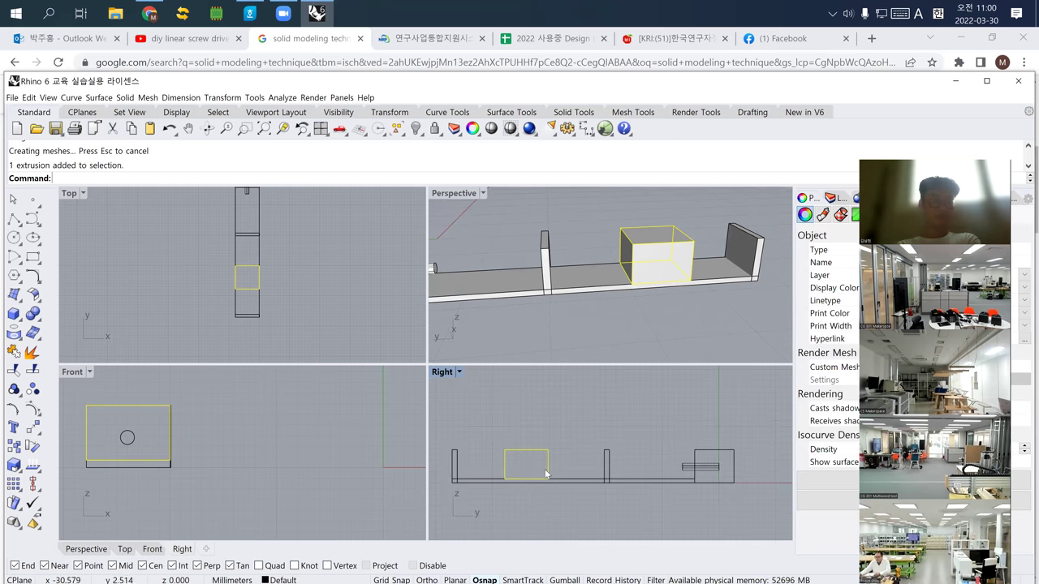
{"action": "scroll", "coordinate": [544, 471], "scroll_direction": "up", "scroll_amount": 2}
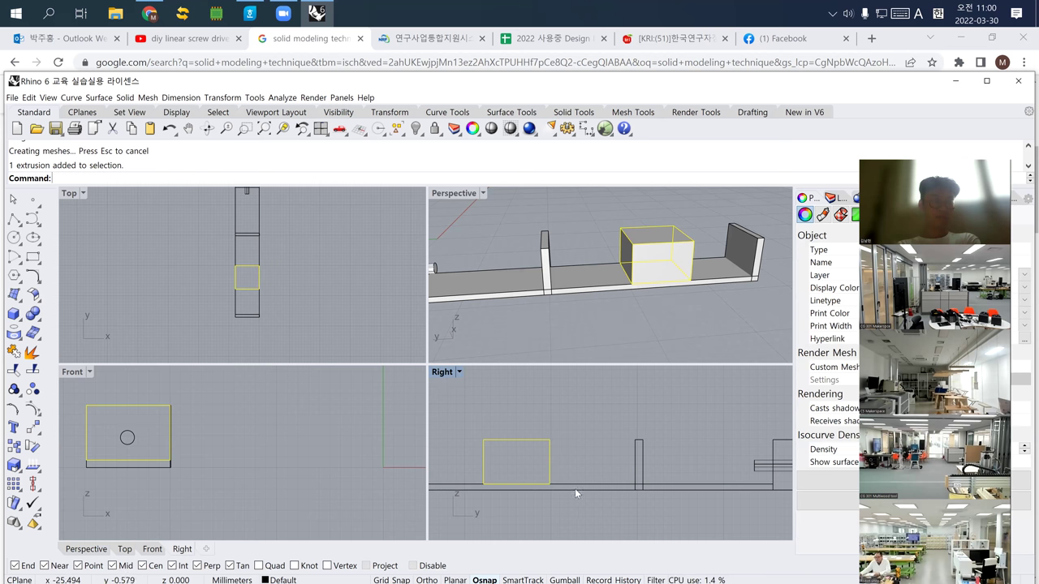
{"action": "right_click_drag", "start_coordinate": [567, 480], "coordinate": [638, 472]}
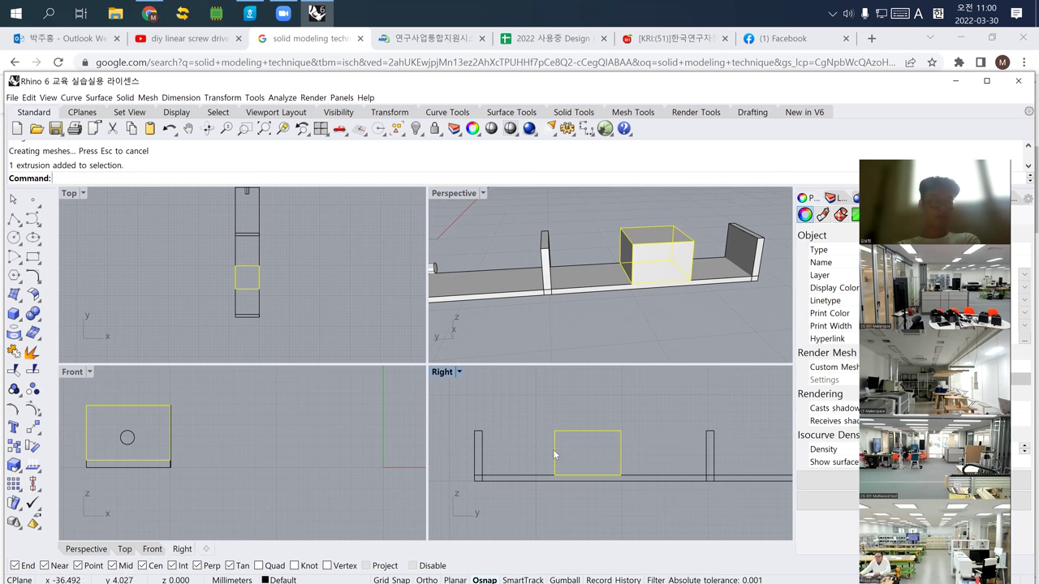
{"action": "type", "text": "Scale"}
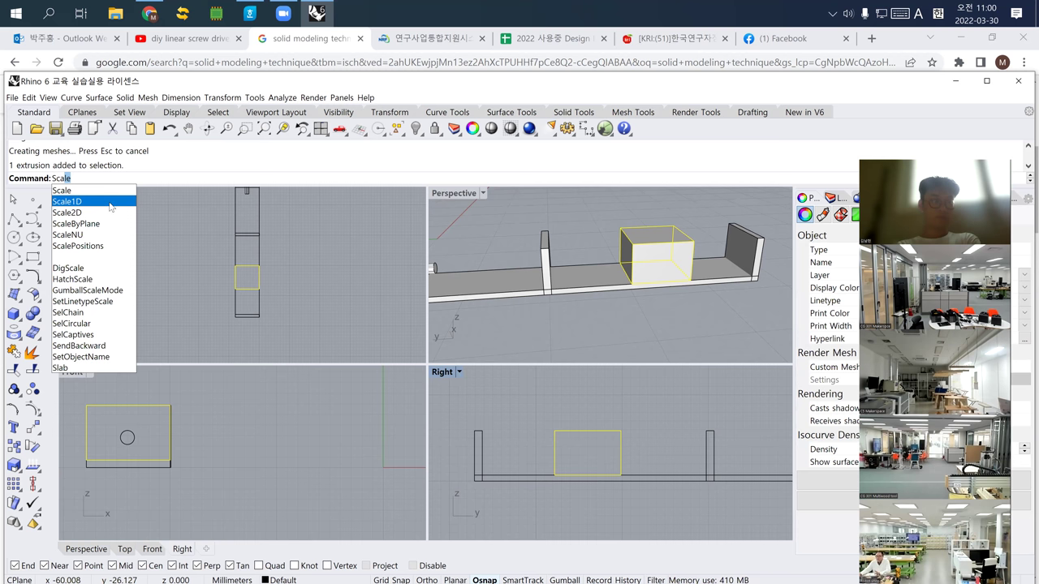
{"action": "left_click", "coordinate": [111, 207]}
{"action": "scroll", "coordinate": [523, 435], "scroll_direction": "up", "scroll_amount": 2}
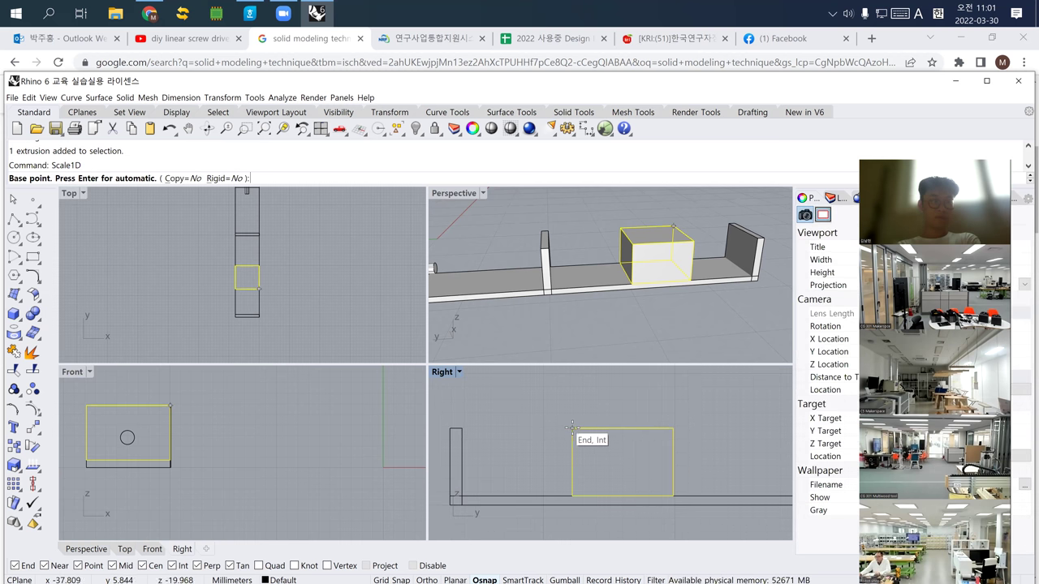
{"action": "left_click", "coordinate": [573, 428]}
{"action": "right_click_drag", "start_coordinate": [572, 487], "coordinate": [572, 415]}
{"action": "left_click", "coordinate": [574, 501], "text": "shift"}
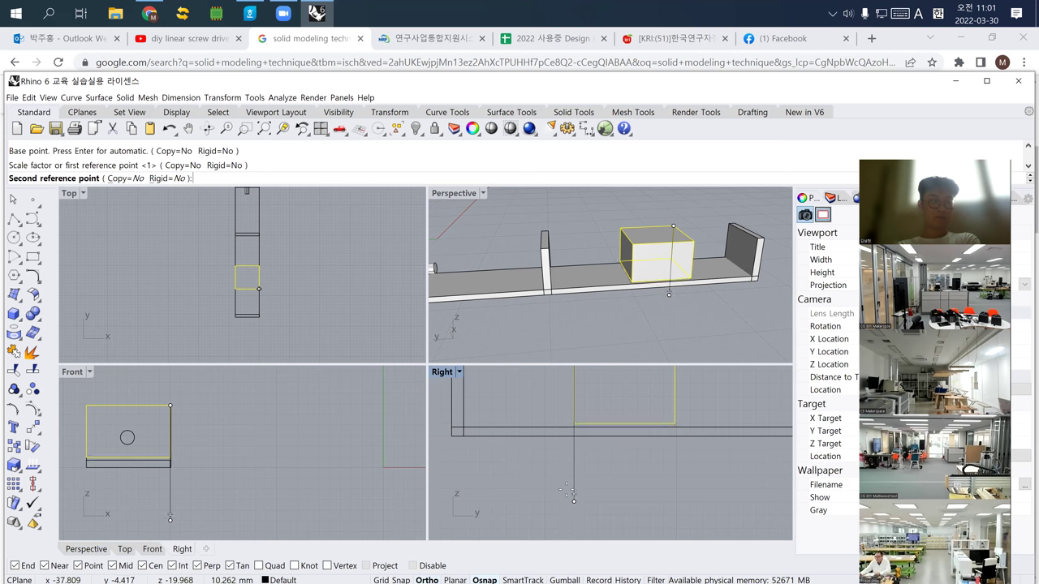
{"action": "key", "text": "Escape"}
{"action": "scroll", "coordinate": [572, 430], "scroll_direction": "up", "scroll_amount": 5}
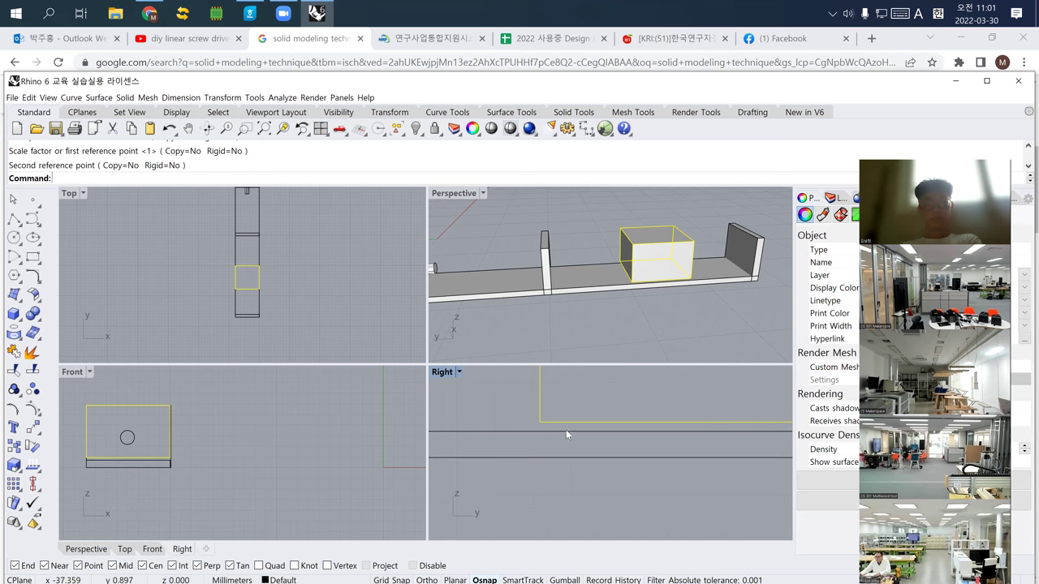
{"action": "scroll", "coordinate": [572, 429], "scroll_direction": "down", "scroll_amount": 3}
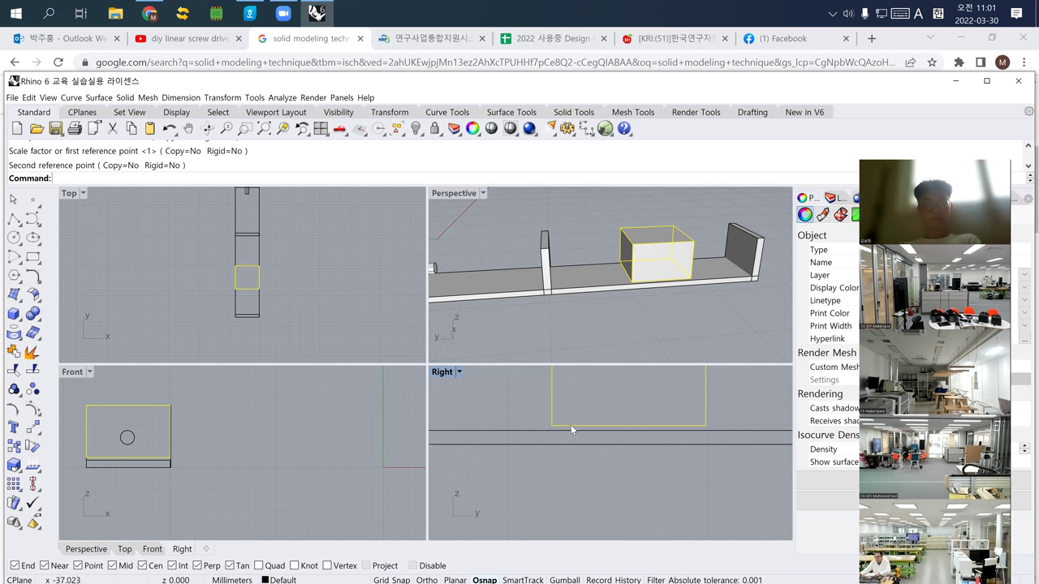
{"action": "left_click", "coordinate": [570, 424]}
{"action": "scroll", "coordinate": [582, 454], "scroll_direction": "down", "scroll_amount": 2}
{"action": "scroll", "coordinate": [582, 454], "scroll_direction": "down", "scroll_amount": 1}
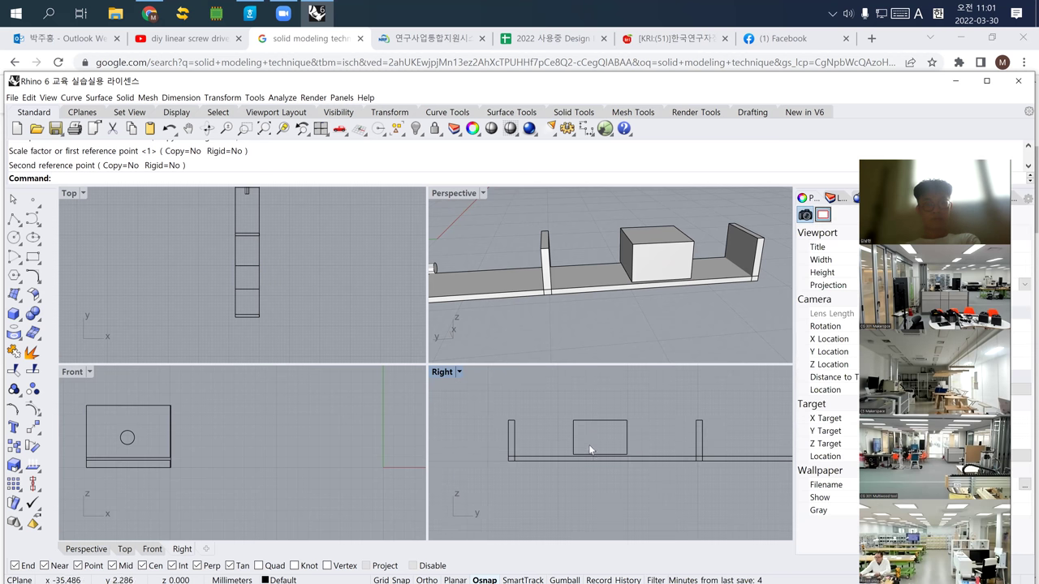
Step: Draw a solid coupling cylinder about 2.7 mm in diameter and 2.7 mm long, concentric with the shaft and starting at its free end
{"action": "scroll", "coordinate": [519, 329], "scroll_direction": "up", "scroll_amount": 2}
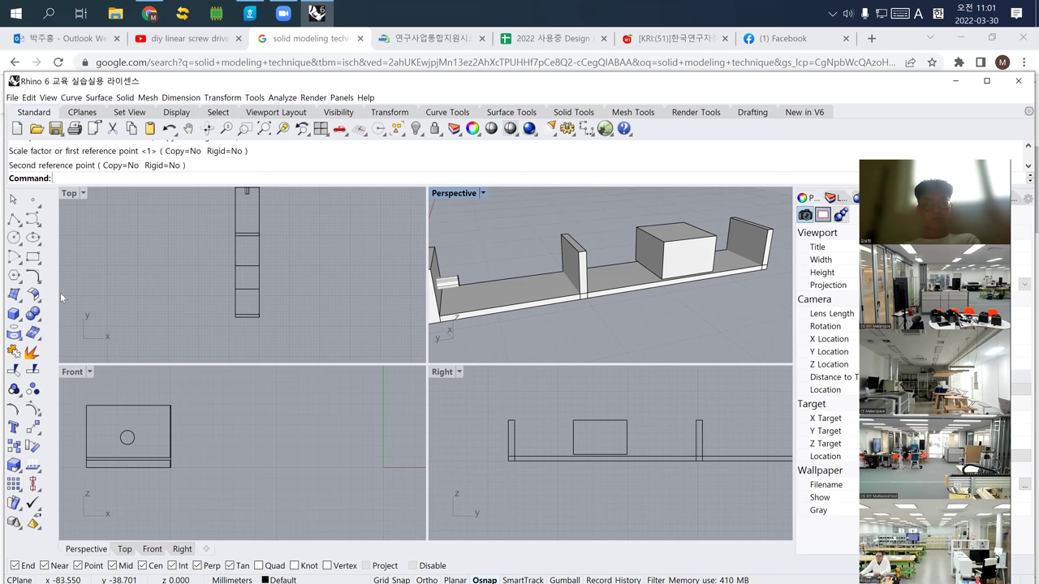
{"action": "left_click", "coordinate": [24, 322]}
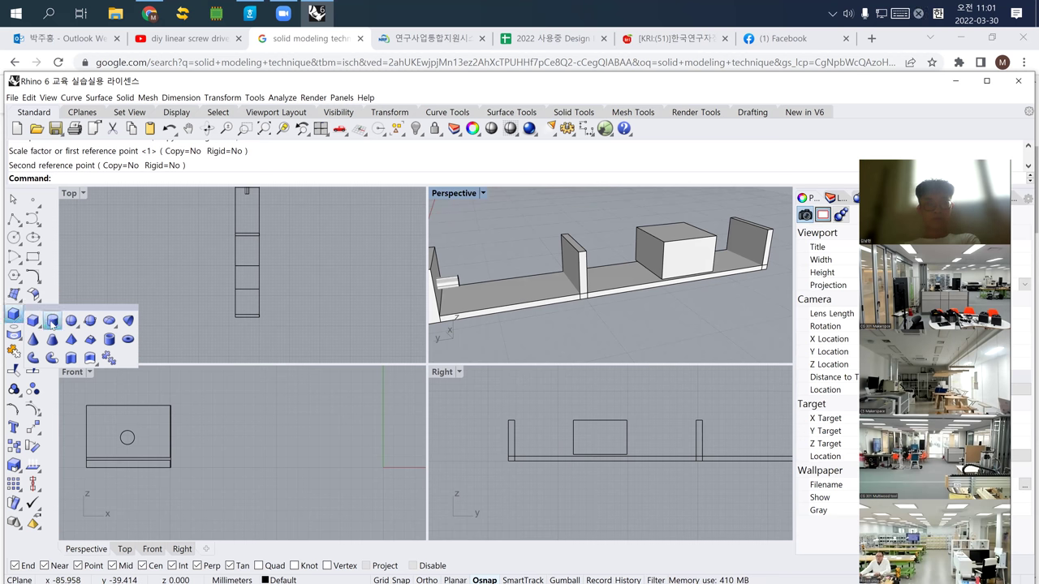
{"action": "left_click", "coordinate": [53, 315]}
{"action": "scroll", "coordinate": [125, 439], "scroll_direction": "up", "scroll_amount": 5}
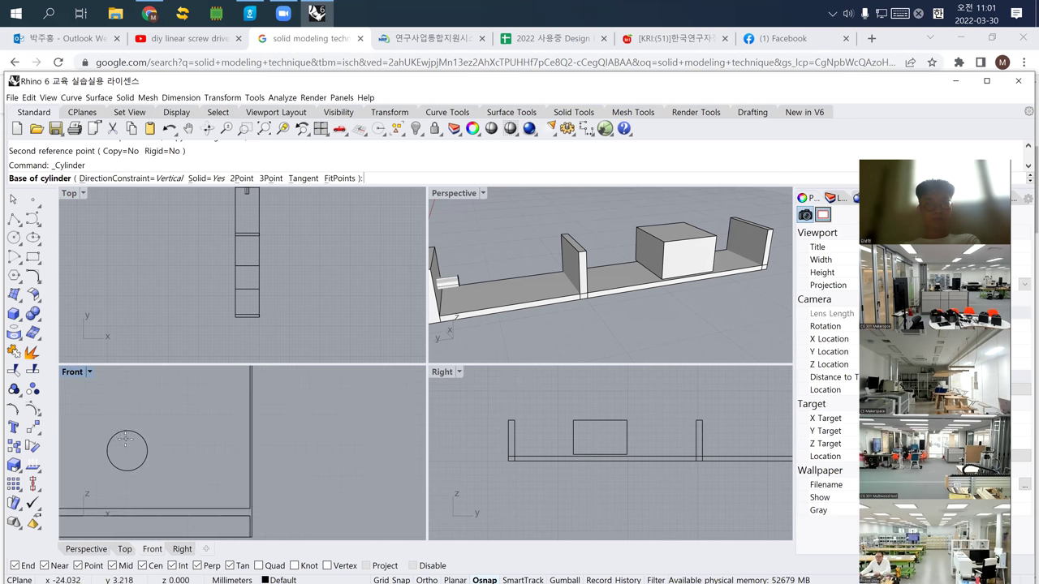
{"action": "left_click", "coordinate": [114, 442]}
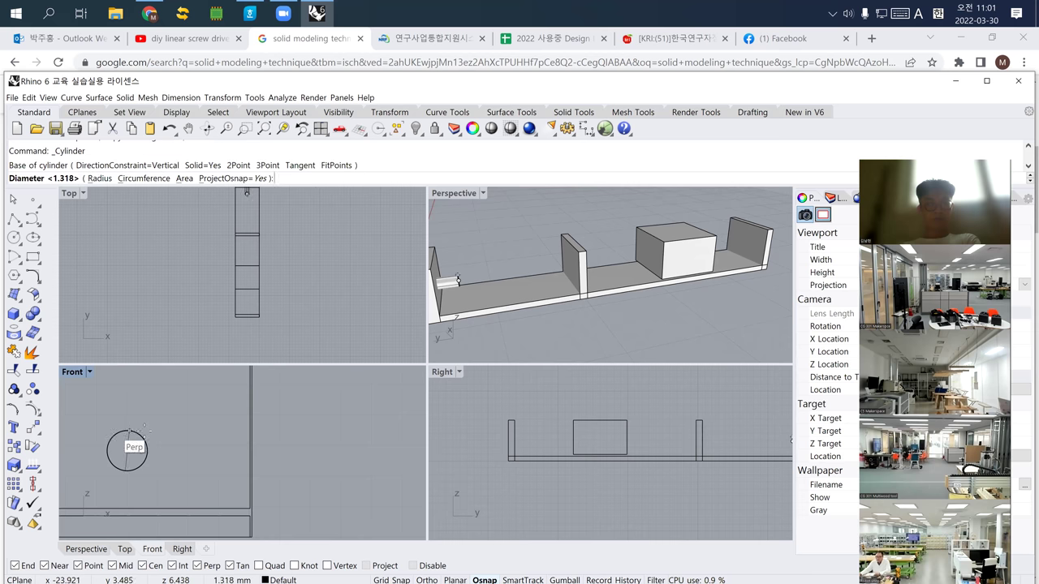
{"action": "left_click", "coordinate": [168, 449]}
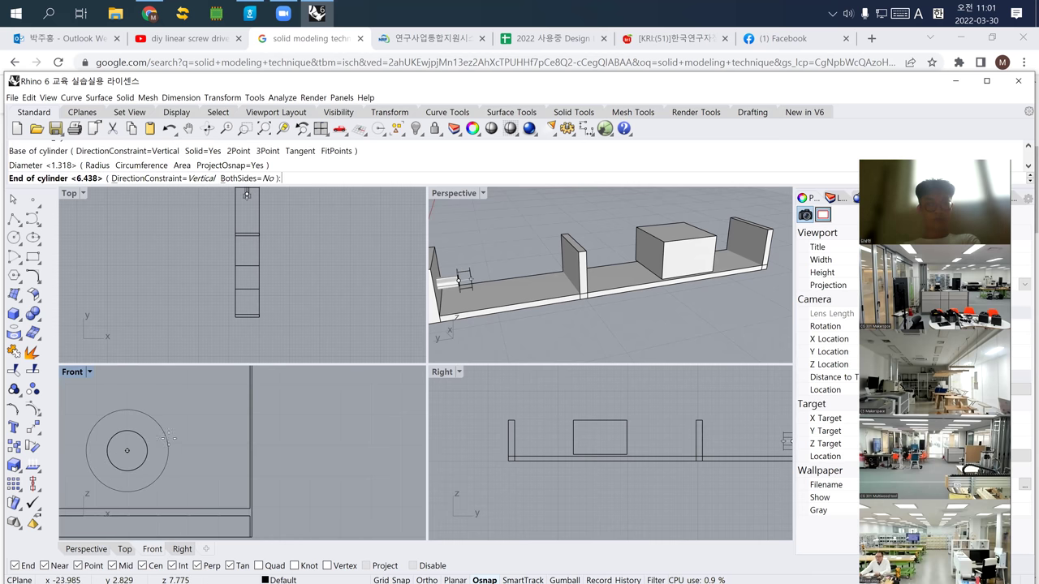
{"action": "left_click", "coordinate": [205, 448]}
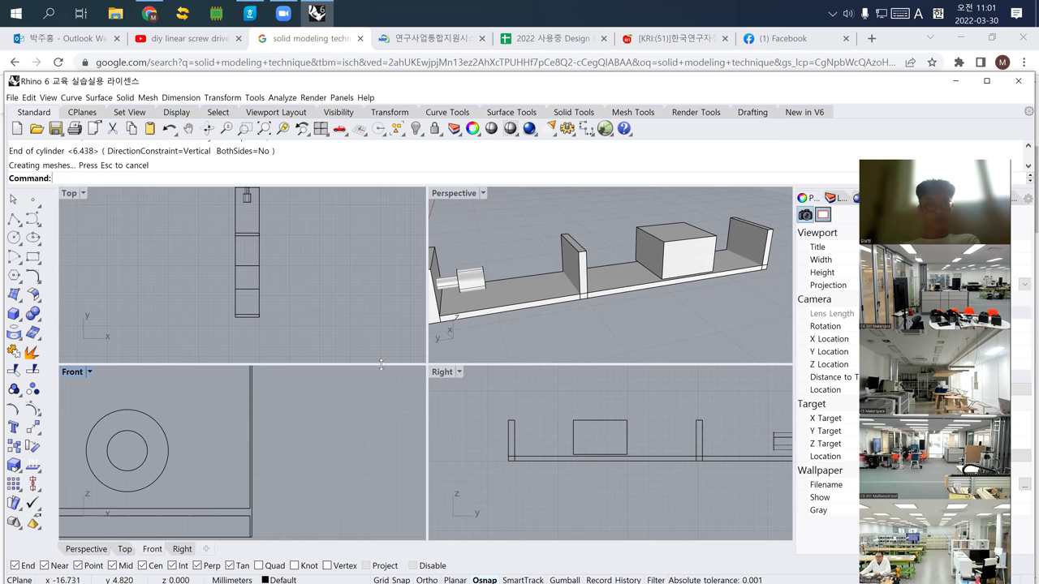
Step: Show the perspective view in Wireframe and move the coupling about 0.9 mm toward the motor-side box so it overlaps the shaft's end
{"action": "left_click", "coordinate": [481, 284]}
{"action": "left_click", "coordinate": [483, 194]}
{"action": "left_click", "coordinate": [486, 223]}
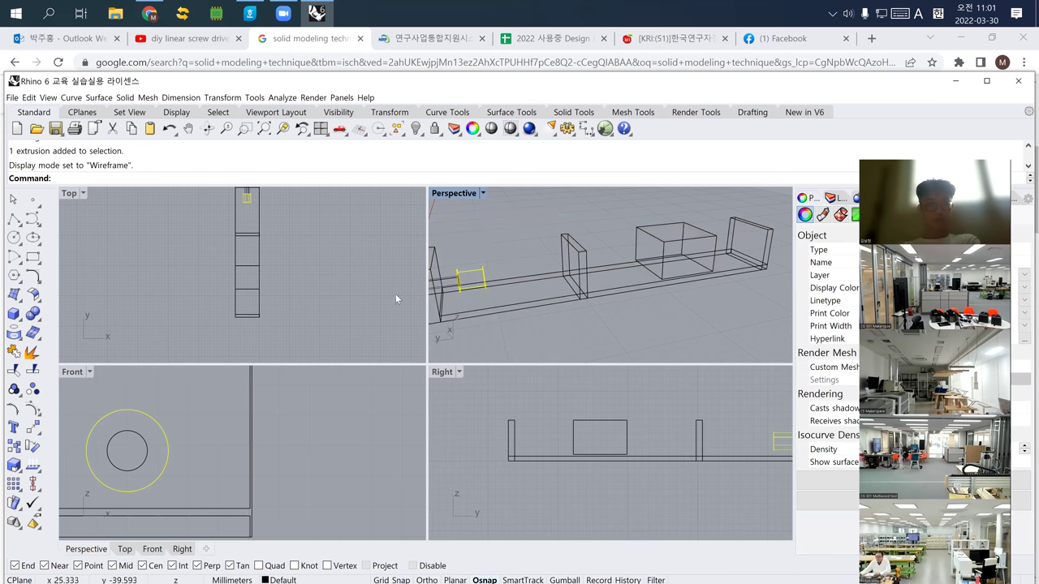
{"action": "type", "text": "m"}
{"action": "key", "text": "Return"}
{"action": "scroll", "coordinate": [271, 316], "scroll_direction": "down", "scroll_amount": 2}
{"action": "scroll", "coordinate": [272, 316], "scroll_direction": "up", "scroll_amount": 2}
{"action": "scroll", "coordinate": [268, 276], "scroll_direction": "up", "scroll_amount": 2}
{"action": "left_click", "coordinate": [283, 271]}
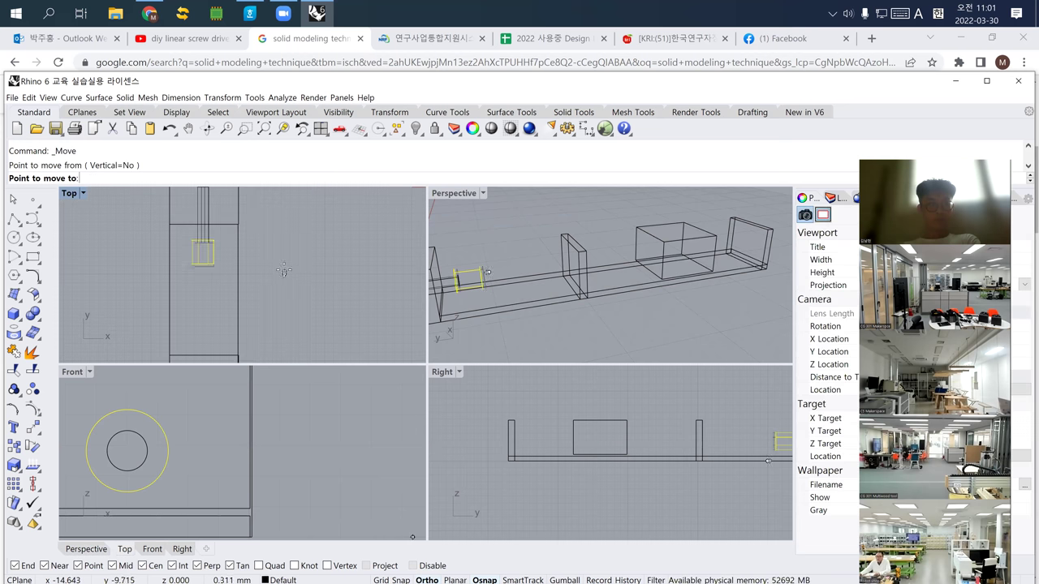
{"action": "left_click", "coordinate": [285, 268], "text": "shift"}
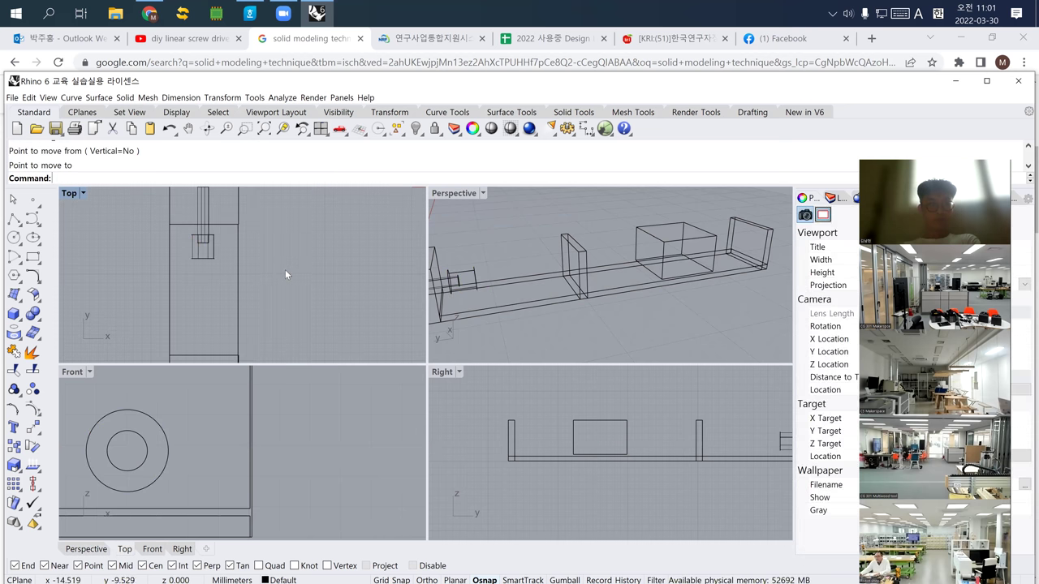
Step: Draw a shaft-diameter cylinder about 42 mm long from inside the coupling, through both walls and the block, ending past the end wall
{"action": "left_click", "coordinate": [22, 329]}
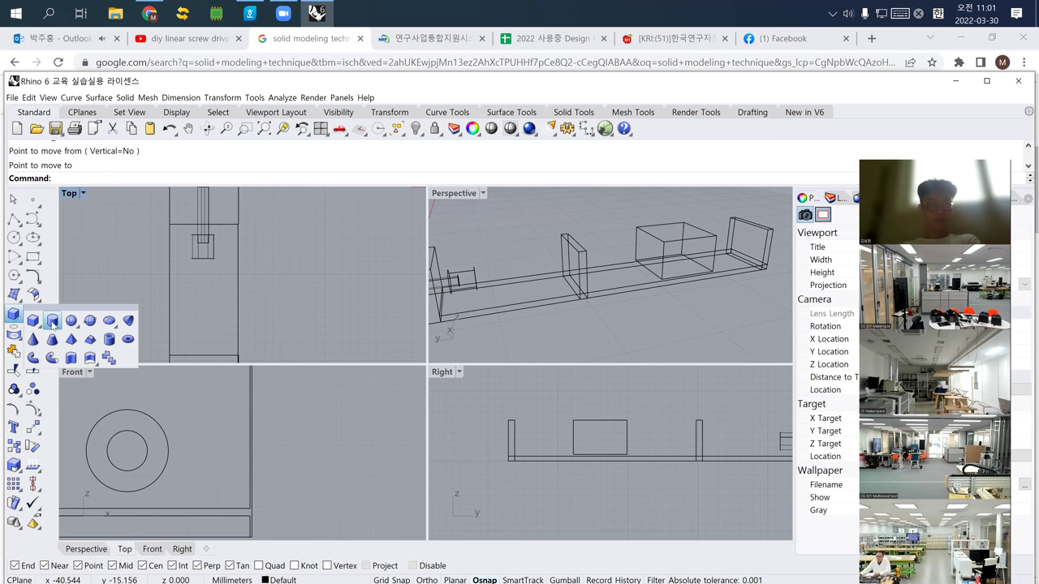
{"action": "left_click", "coordinate": [52, 328]}
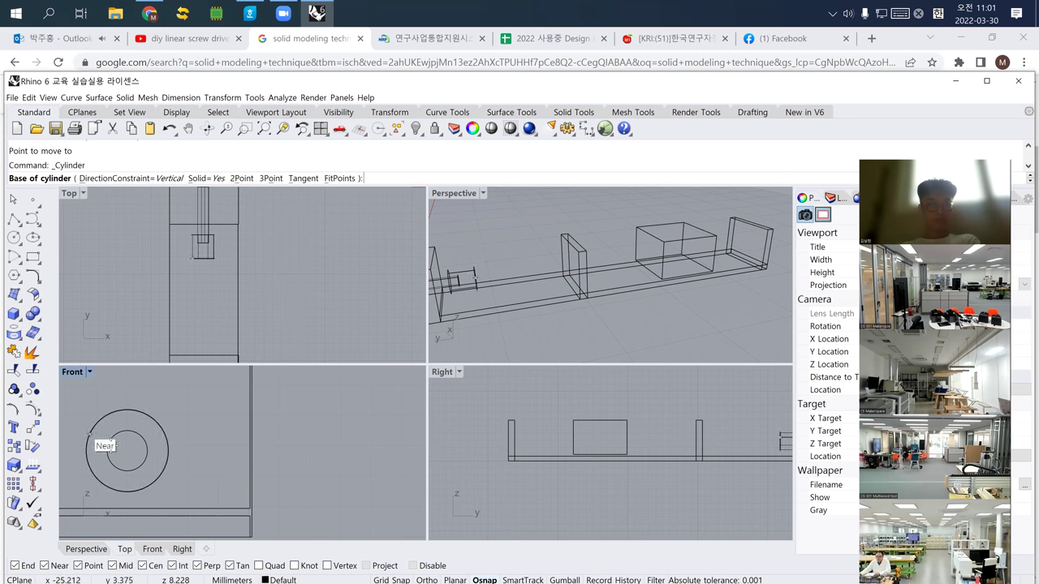
{"action": "left_click", "coordinate": [127, 451]}
{"action": "left_click", "coordinate": [147, 451]}
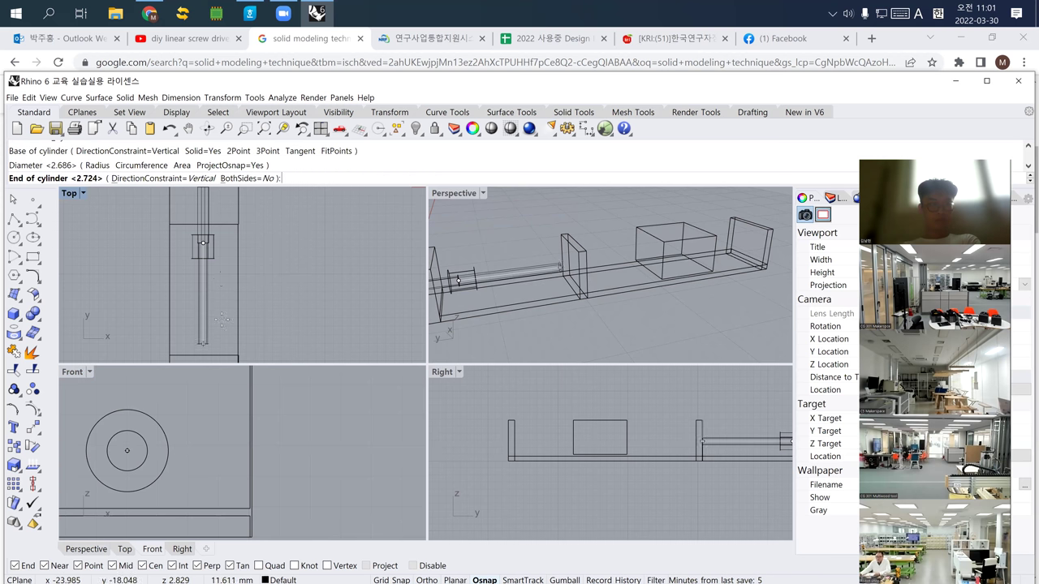
{"action": "left_click", "coordinate": [204, 330]}
Step: Set the perspective view to Rendered and view the whole assembly from the end-wall side
{"action": "right_click_drag", "start_coordinate": [553, 303], "coordinate": [531, 307]}
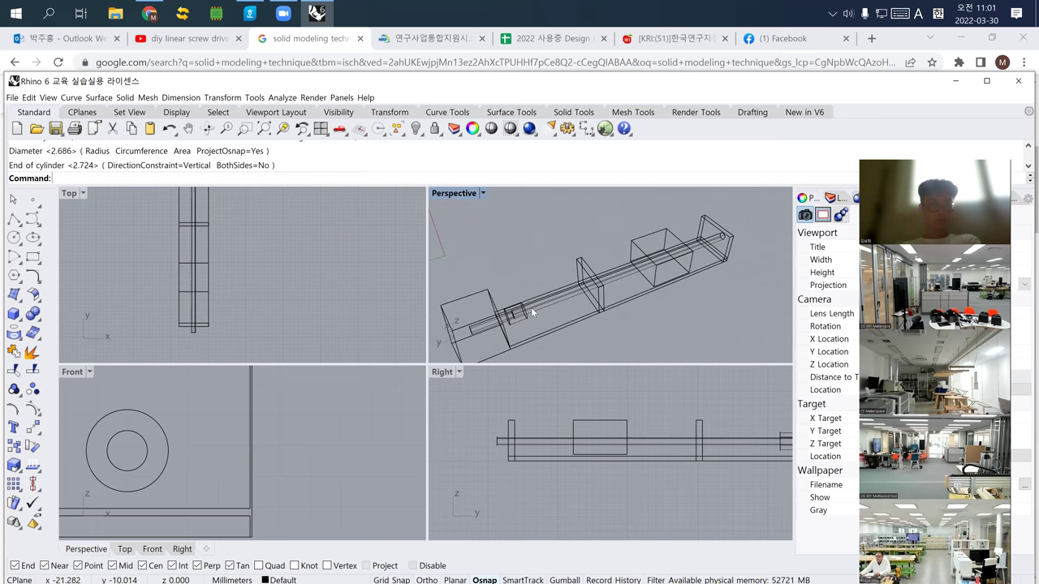
{"action": "left_click", "coordinate": [483, 195]}
{"action": "left_click", "coordinate": [485, 245]}
{"action": "right_click_drag", "start_coordinate": [589, 292], "coordinate": [570, 272]}
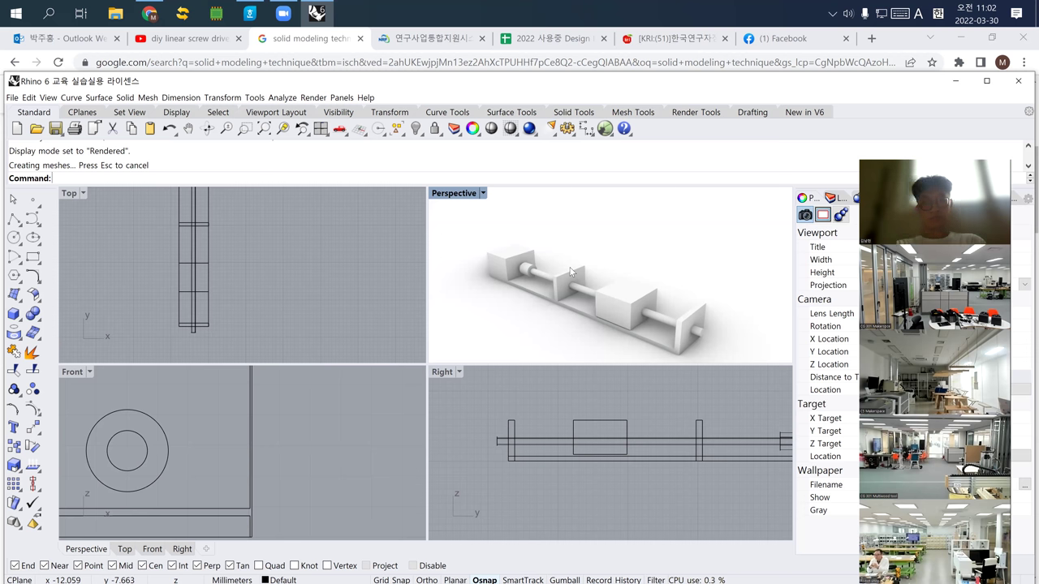
Step: Draw a solid cylinder about 6.7 mm in diameter, centred on the end wall's top edge and extending back over the block
{"action": "left_click", "coordinate": [16, 331]}
{"action": "scroll", "coordinate": [155, 479], "scroll_direction": "down", "scroll_amount": 6}
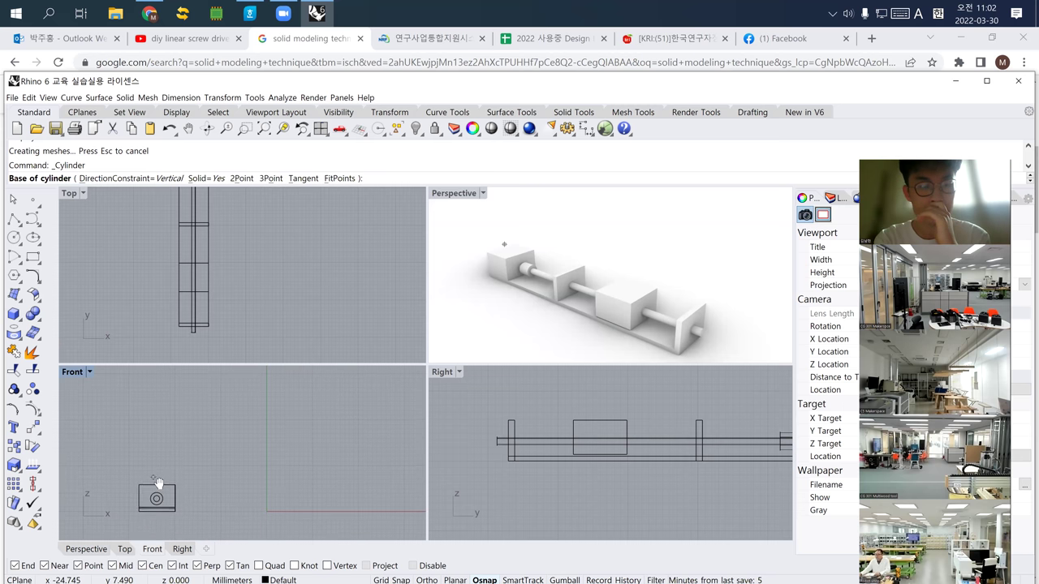
{"action": "scroll", "coordinate": [157, 475], "scroll_direction": "up", "scroll_amount": 4}
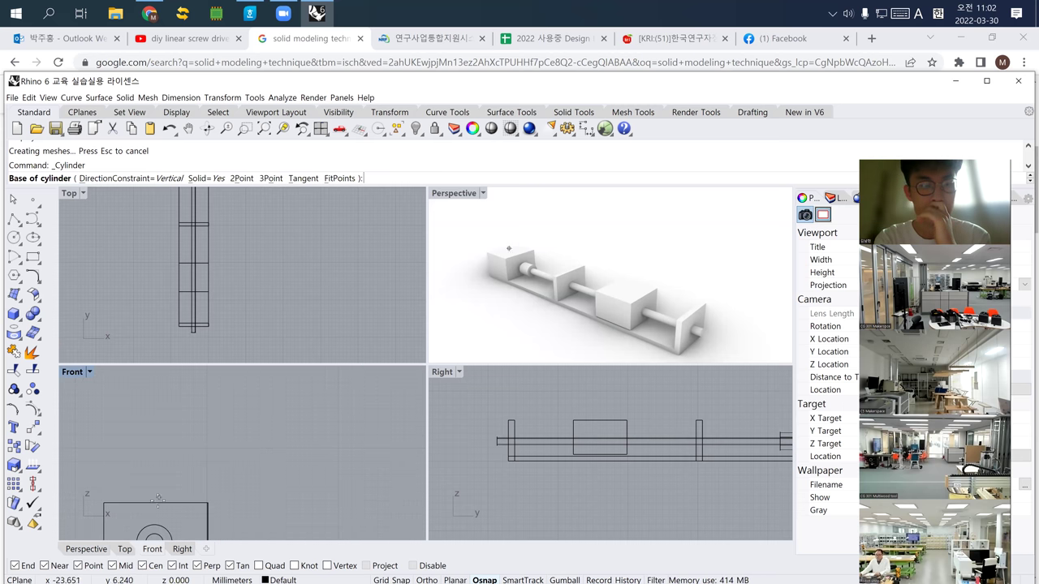
{"action": "left_click", "coordinate": [155, 503]}
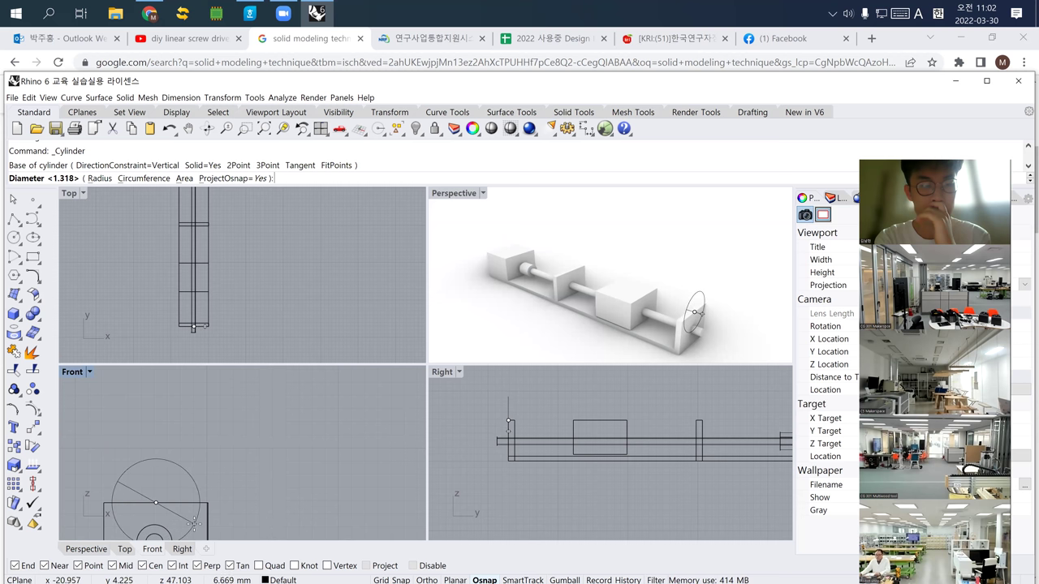
{"action": "left_click", "coordinate": [195, 522]}
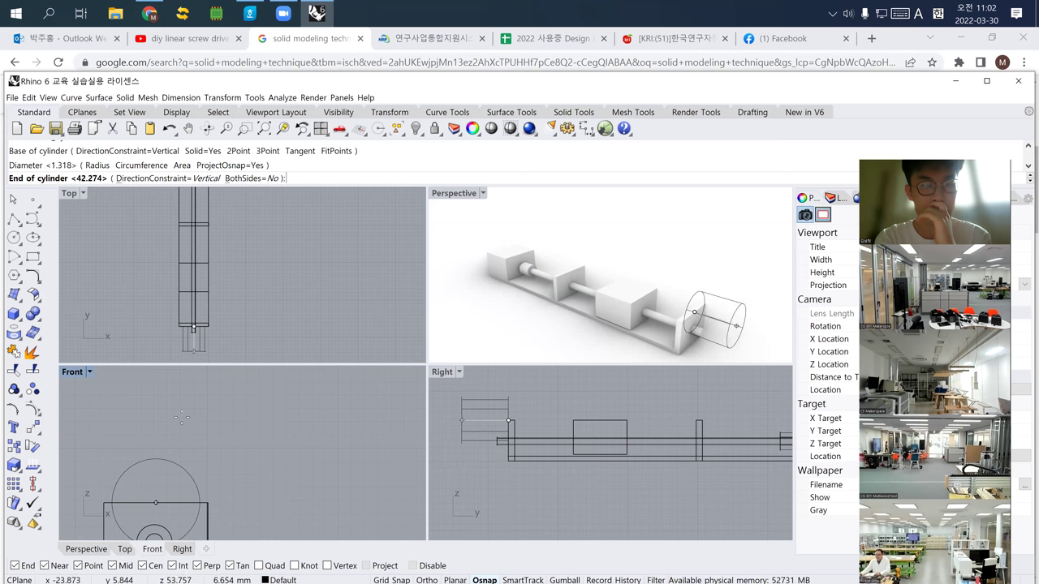
{"action": "scroll", "coordinate": [177, 422], "scroll_direction": "down", "scroll_amount": 3}
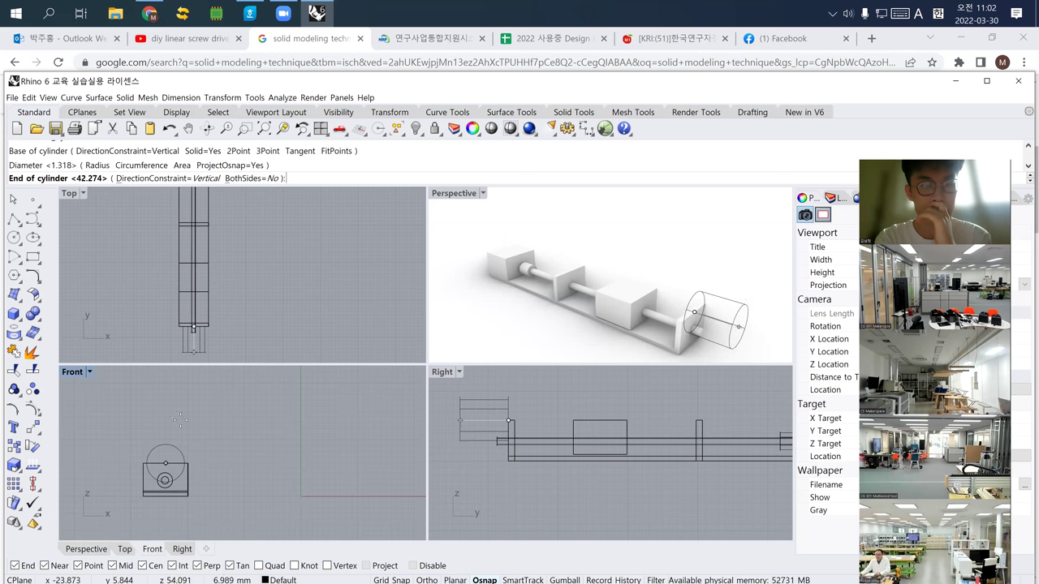
{"action": "left_click", "coordinate": [247, 278]}
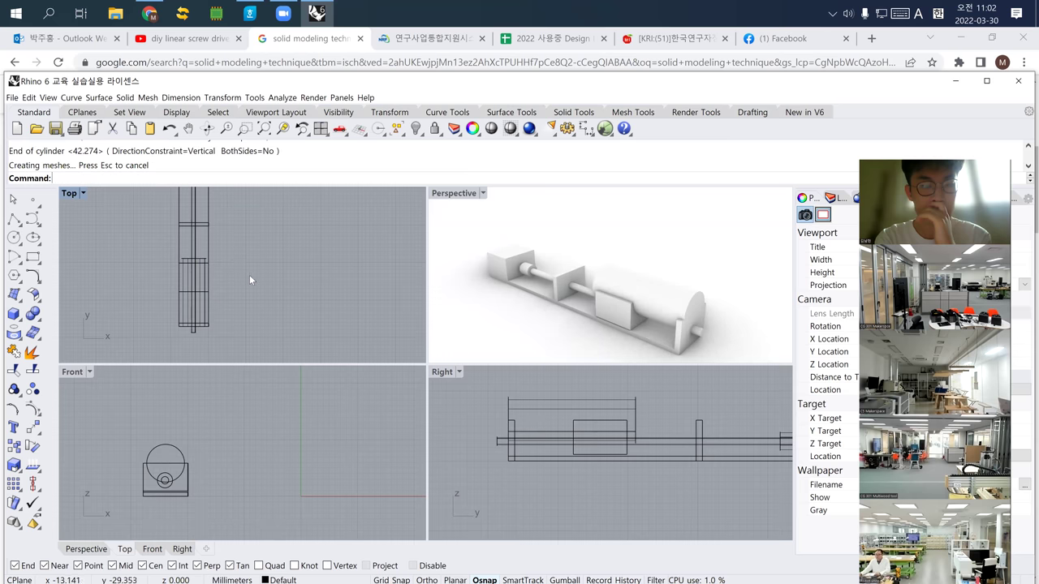
Step: Move the large cylinder up about 4.2 mm, clear of the block, and slide it along the base plate toward the motor-side box
{"action": "left_click", "coordinate": [188, 451]}
{"action": "type", "text": "m"}
{"action": "key", "text": "Return"}
{"action": "left_click", "coordinate": [215, 442]}
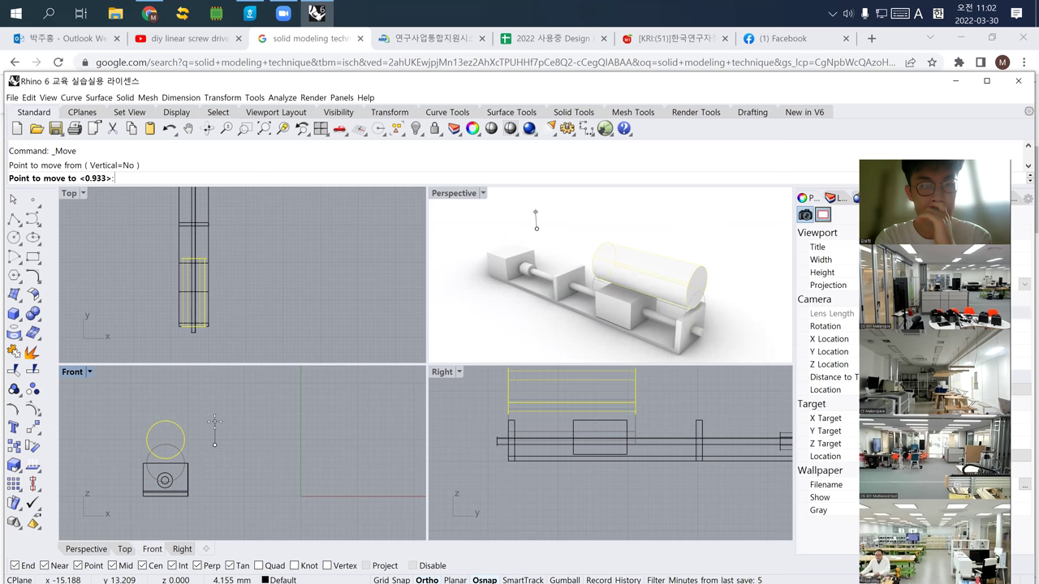
{"action": "left_click", "coordinate": [215, 421]}
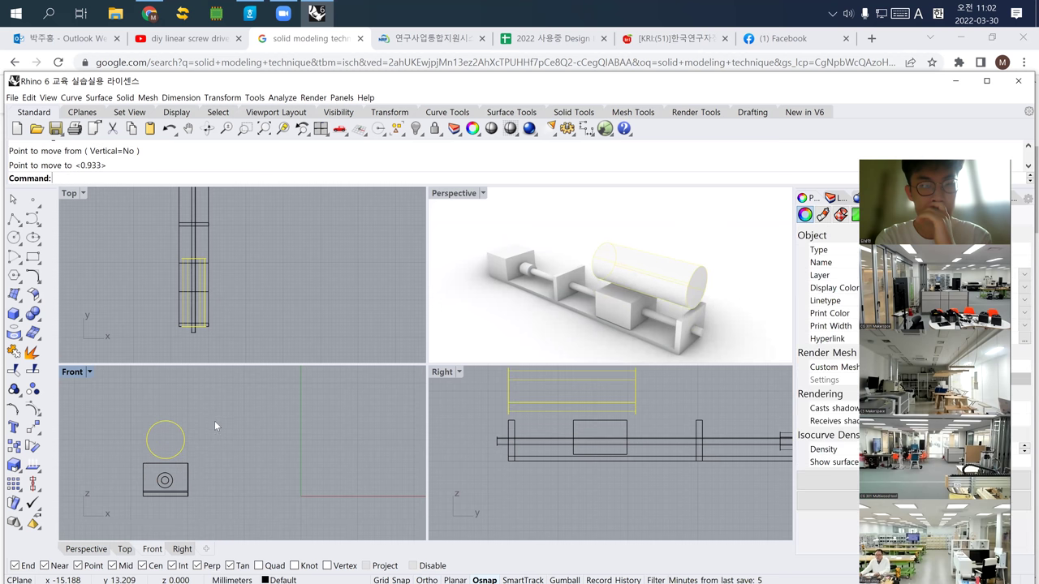
{"action": "right_click", "coordinate": [222, 282]}
{"action": "left_click", "coordinate": [237, 291]}
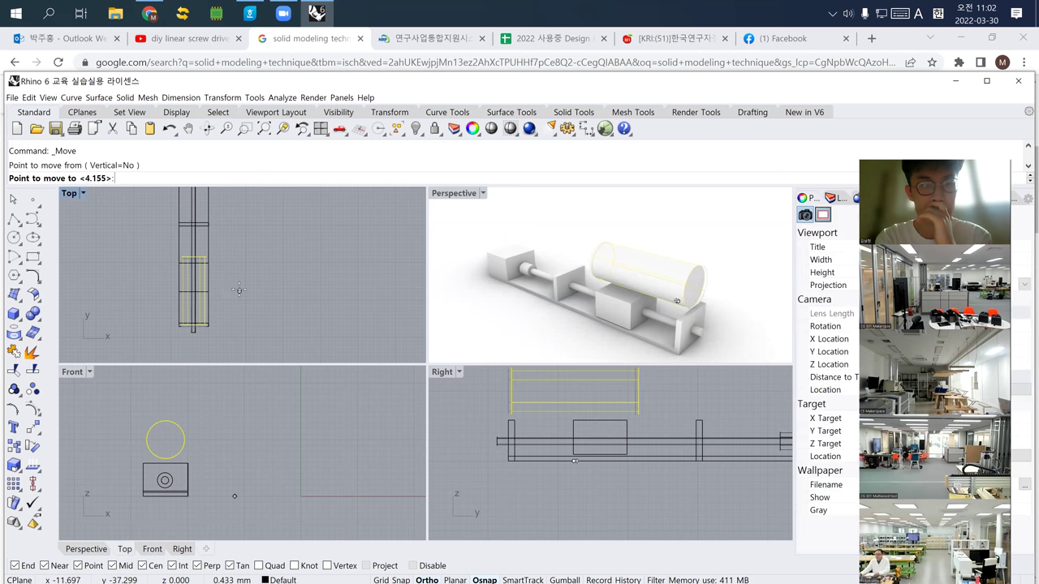
{"action": "left_click", "coordinate": [238, 277]}
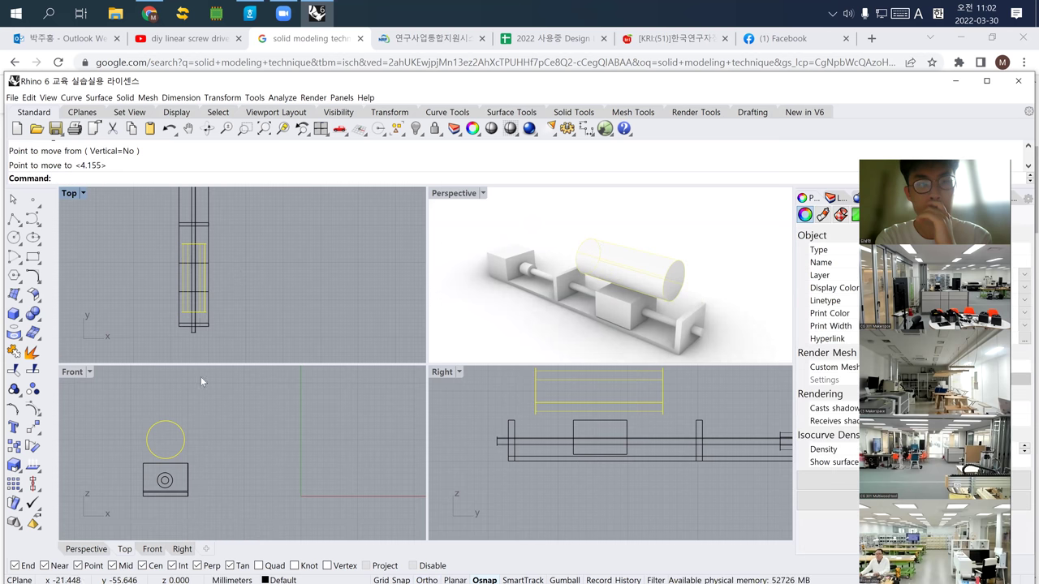
{"action": "left_click", "coordinate": [18, 317]}
{"action": "left_click", "coordinate": [50, 322]}
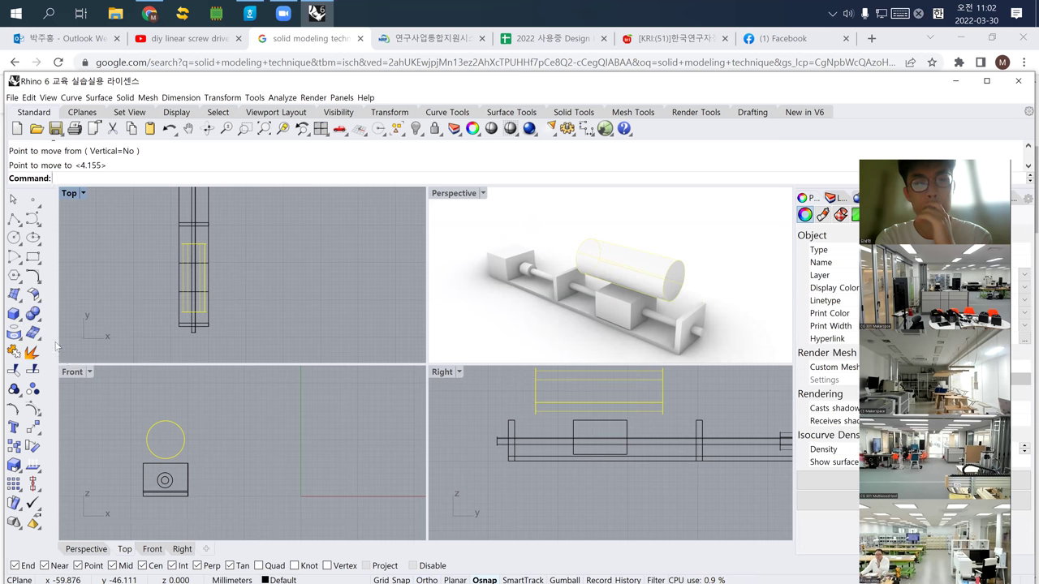
{"action": "left_click", "coordinate": [148, 429]}
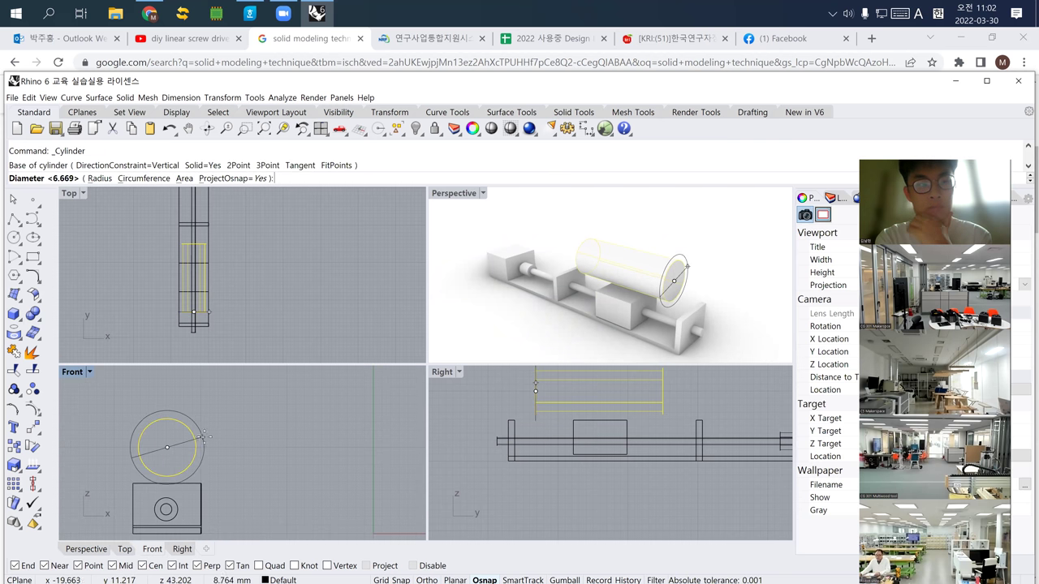
{"action": "left_click", "coordinate": [195, 444]}
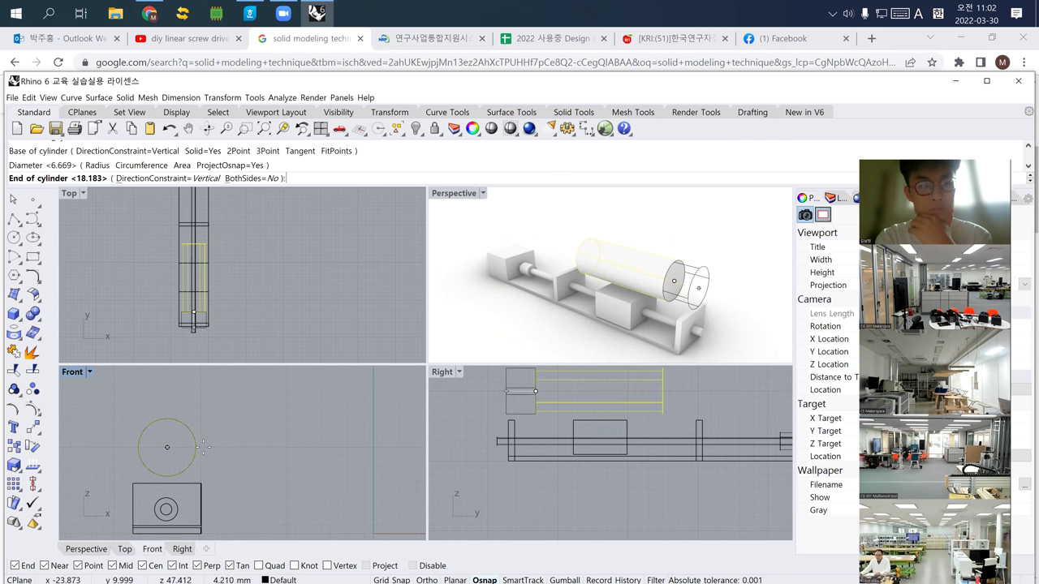
{"action": "left_click", "coordinate": [208, 468]}
Step: Draw a short solid cylinder about 11 mm in diameter, centred on the large cylinder's end face and extending back over it
{"action": "right_click", "coordinate": [187, 442]}
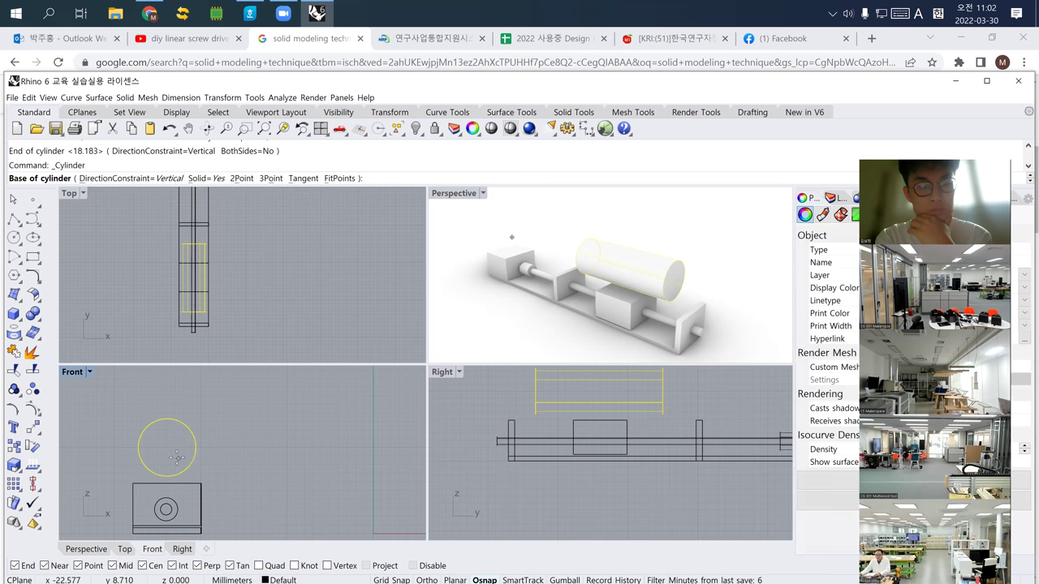
{"action": "left_click", "coordinate": [186, 436]}
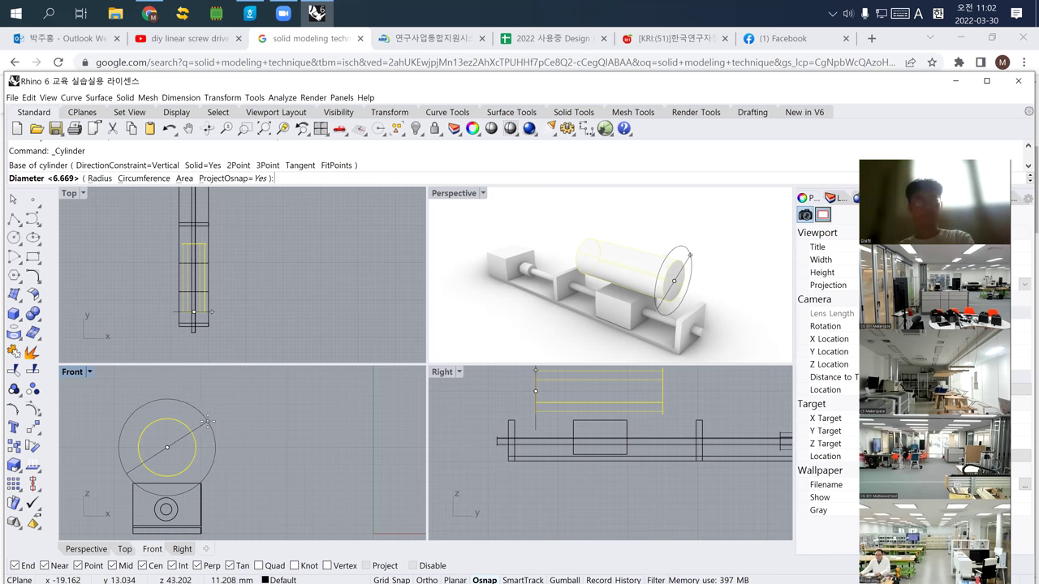
{"action": "left_click", "coordinate": [208, 421]}
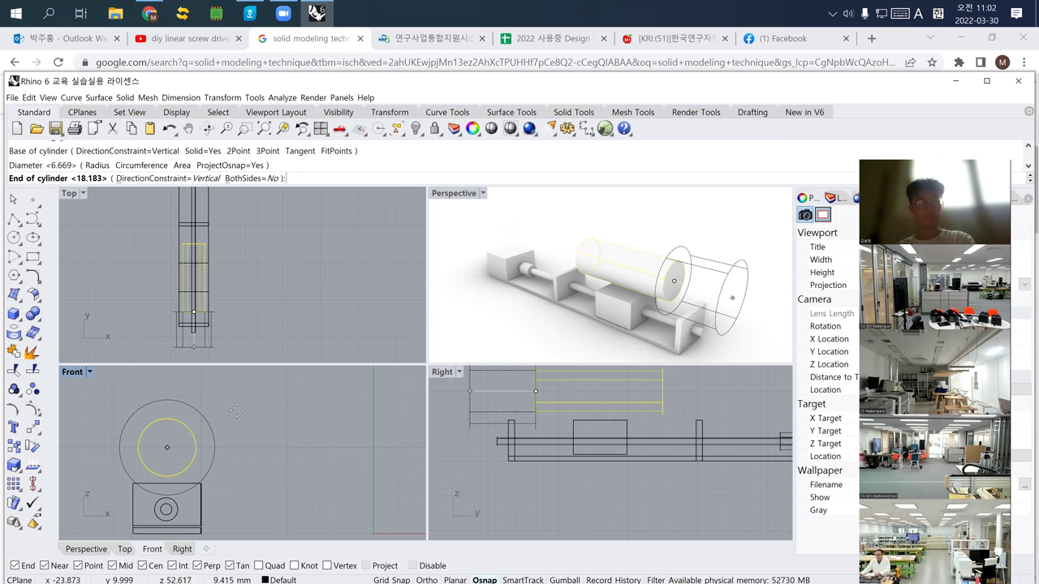
{"action": "left_click", "coordinate": [220, 292]}
{"action": "key", "text": "Escape"}
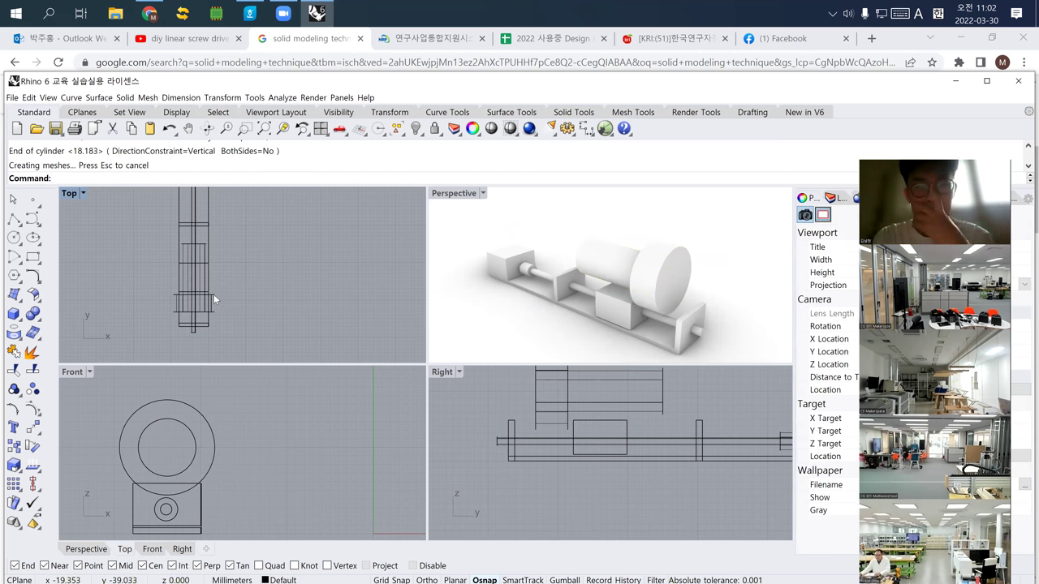
Step: Move the wide, short cylinder along the large cylinder's axis until it sits above the carriage block
{"action": "left_click", "coordinate": [215, 296]}
{"action": "type", "text": "Move"}
{"action": "key", "text": "Return"}
{"action": "left_click", "coordinate": [230, 293]}
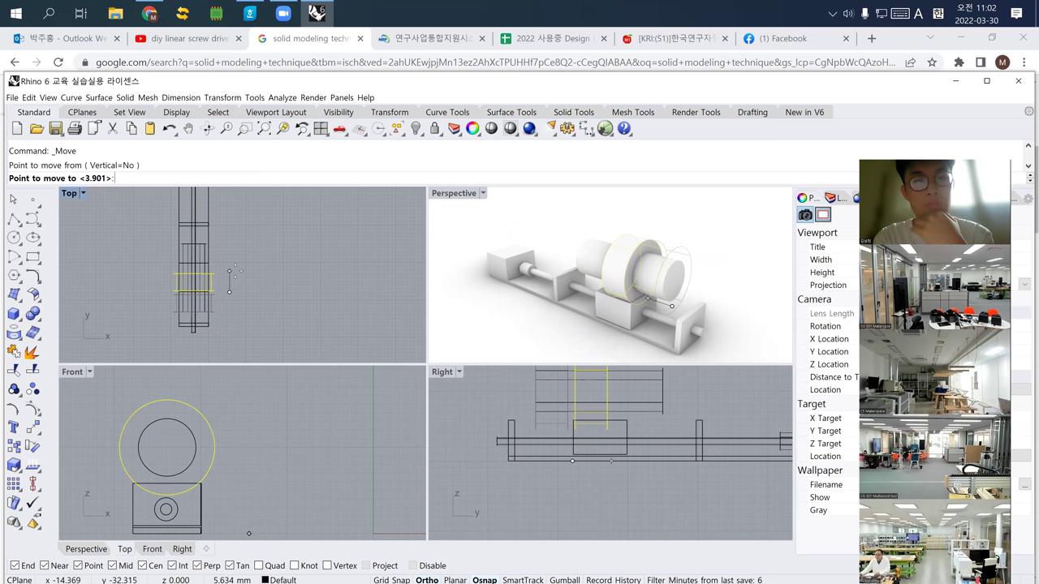
{"action": "left_click", "coordinate": [235, 267]}
{"action": "key", "text": "Escape"}
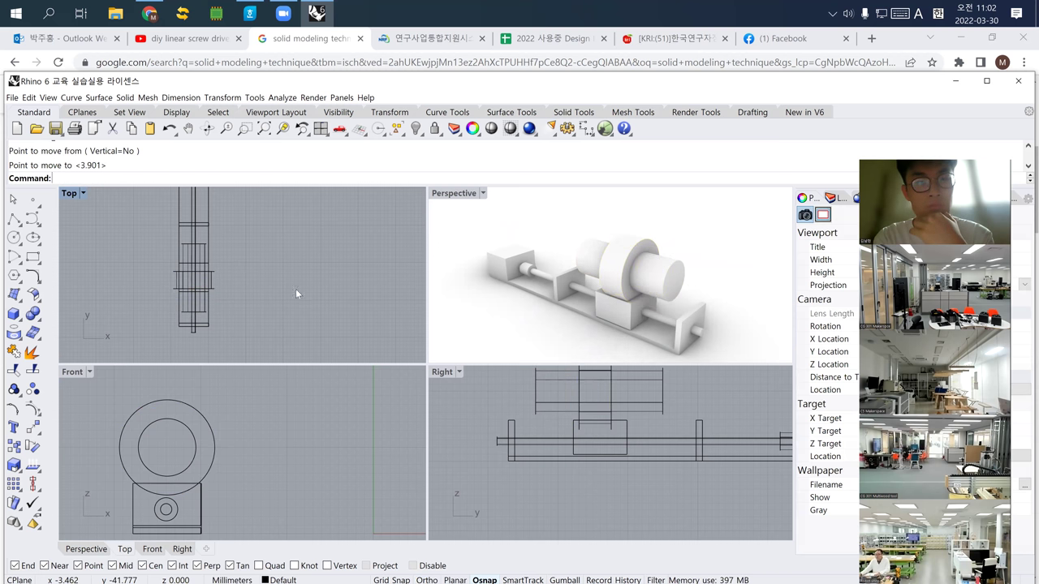
Step: Select the carriage block and the wide cylinder above it, and rename Layer 02 as Adapter
{"action": "right_click_drag", "start_coordinate": [568, 267], "coordinate": [586, 303]}
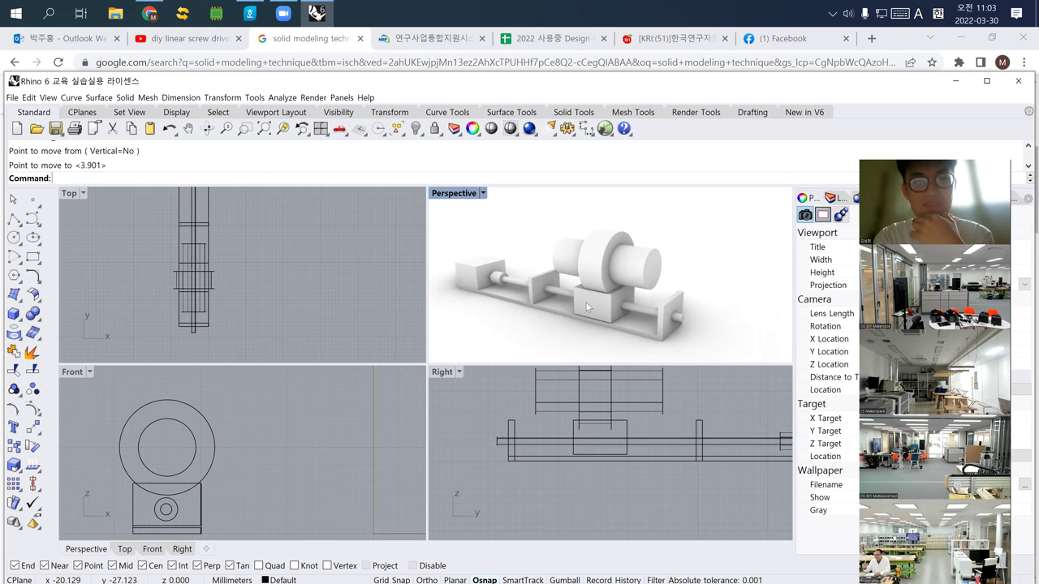
{"action": "left_click", "coordinate": [588, 300]}
{"action": "left_click", "coordinate": [595, 277], "text": "shift"}
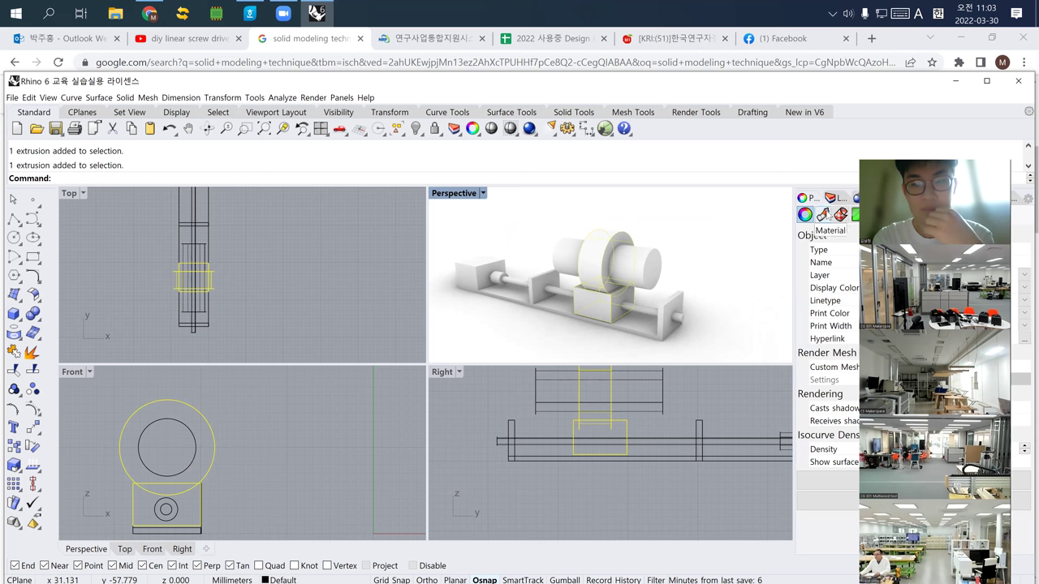
{"action": "left_click", "coordinate": [831, 198]}
{"action": "left_click", "coordinate": [832, 269]}
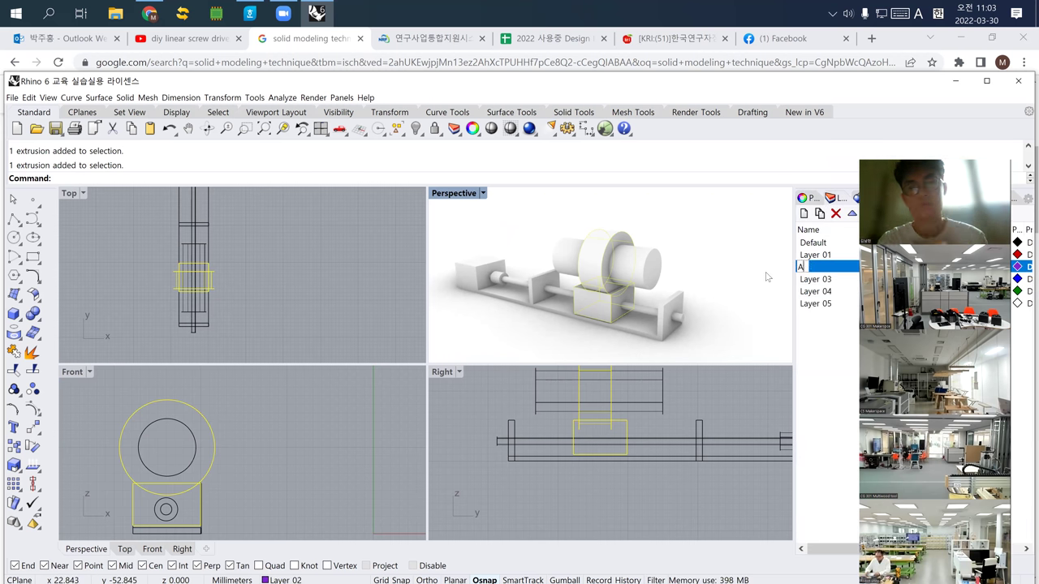
{"action": "type", "text": "Adapter"}
{"action": "key", "text": "Return"}
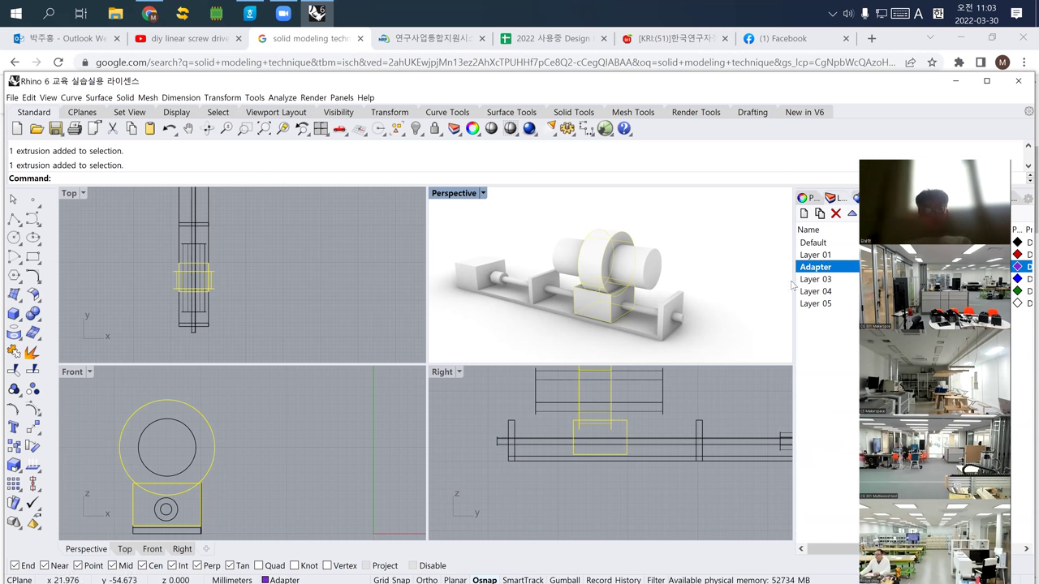
Step: Assign the selected block and wide cylinder to the Adapter layer and clear the selection
{"action": "left_click", "coordinate": [804, 198]}
{"action": "left_click", "coordinate": [1025, 274]}
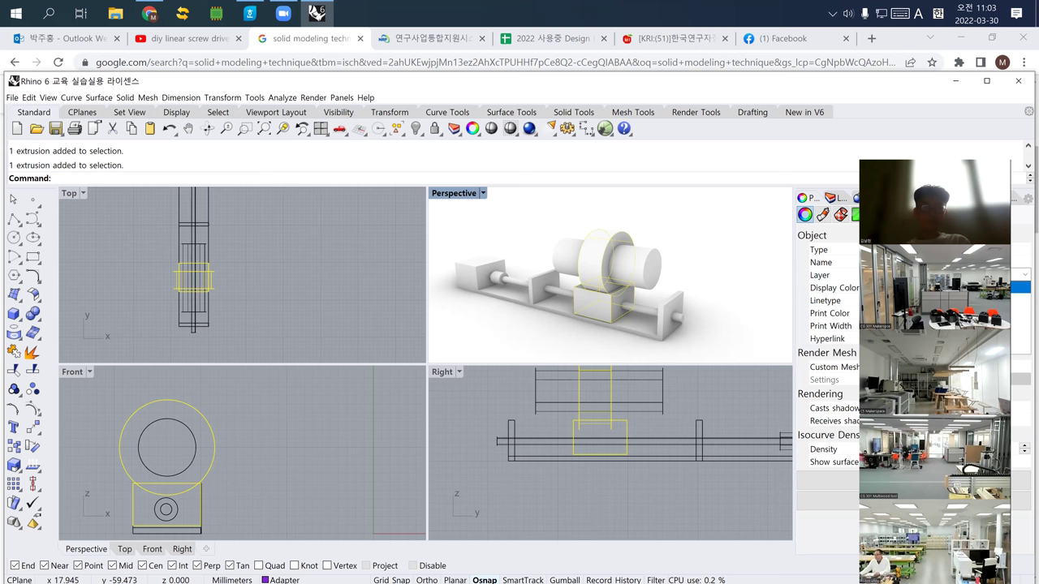
{"action": "left_click", "coordinate": [1021, 306]}
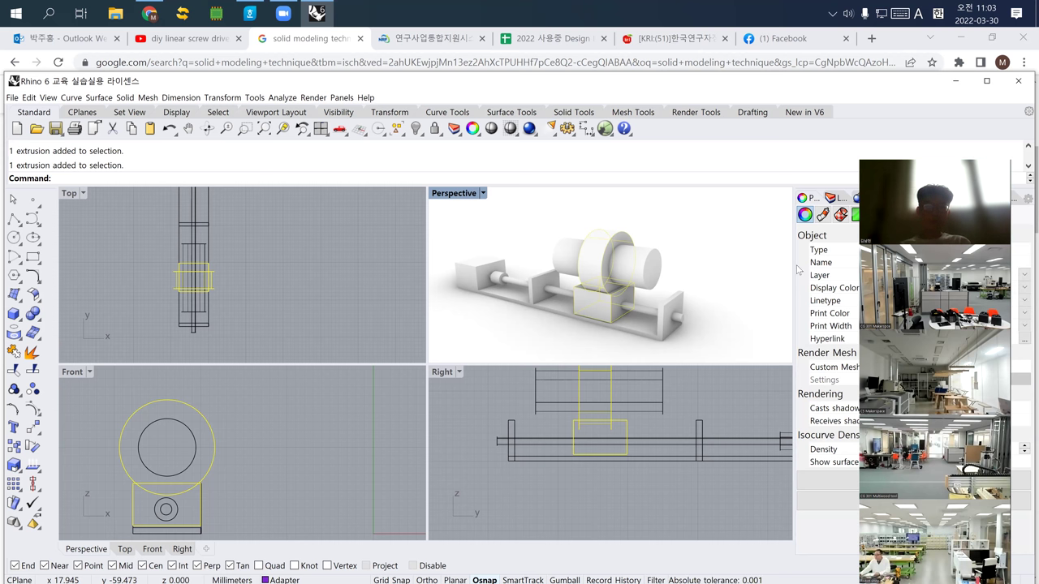
{"action": "left_click", "coordinate": [831, 198]}
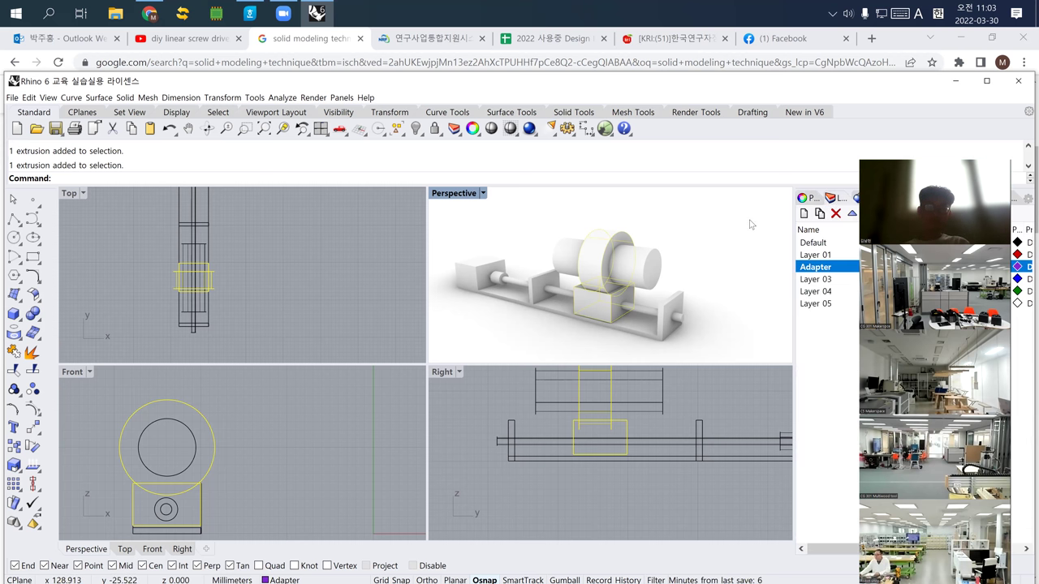
{"action": "left_click", "coordinate": [751, 225]}
Step: Set the Adapter layer's Plaster material to a dark red colour, RGB 152, 55, 55
{"action": "left_click", "coordinate": [1016, 299]}
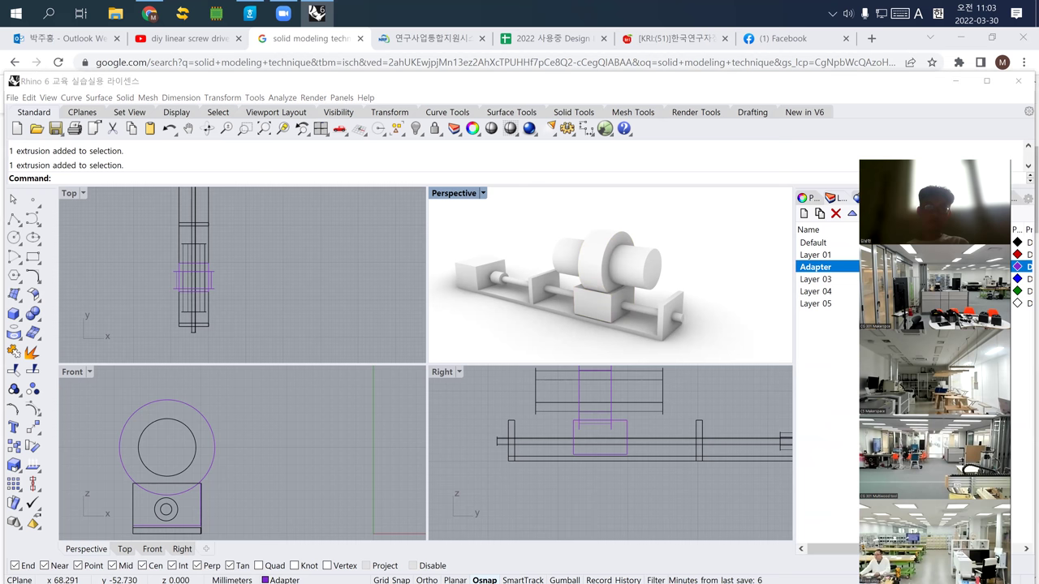
{"action": "left_click", "coordinate": [279, 355]}
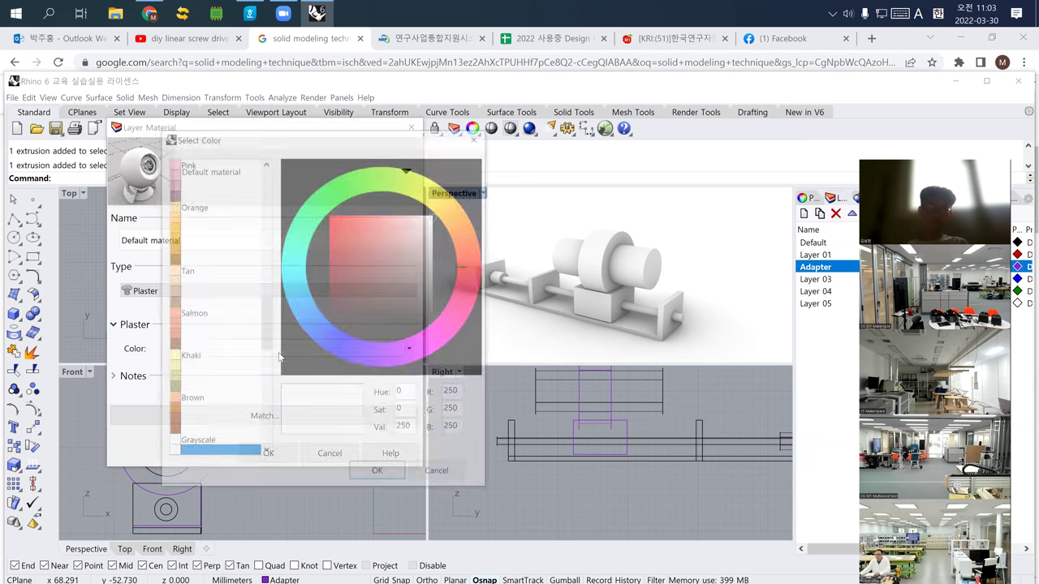
{"action": "left_click", "coordinate": [367, 254]}
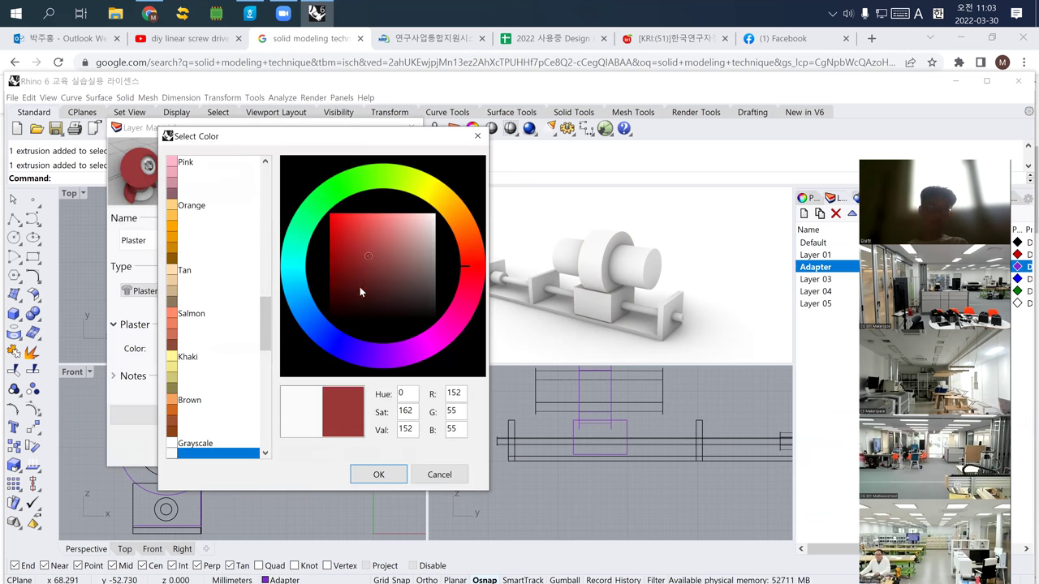
{"action": "left_click", "coordinate": [378, 474]}
{"action": "left_click", "coordinate": [281, 459]}
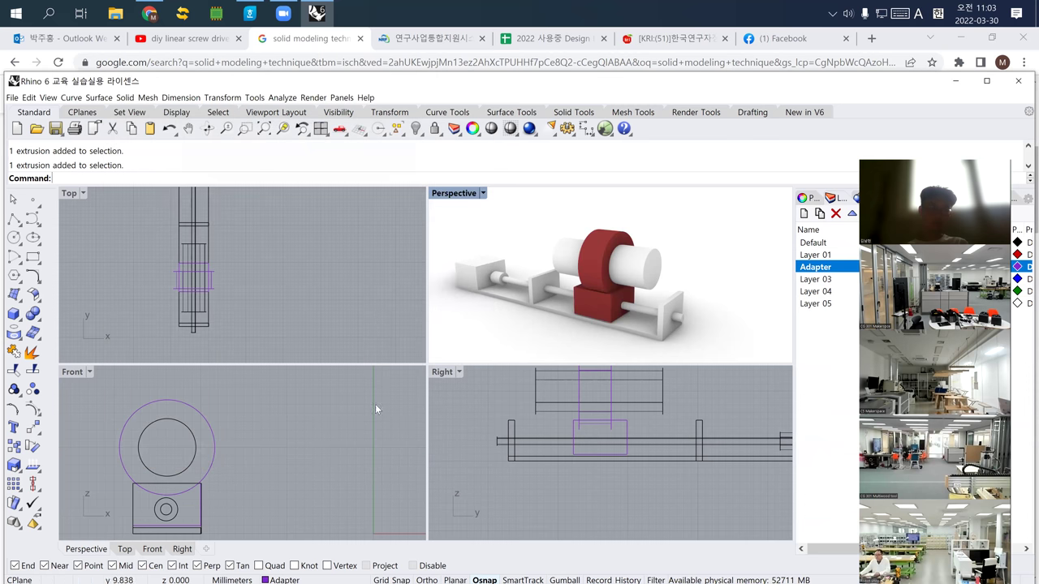
Step: Subtract the long white cylinder from the wide red cylinder with BooleanDifference, with DeleteInput set to Yes
{"action": "right_click_drag", "start_coordinate": [552, 302], "coordinate": [623, 281]}
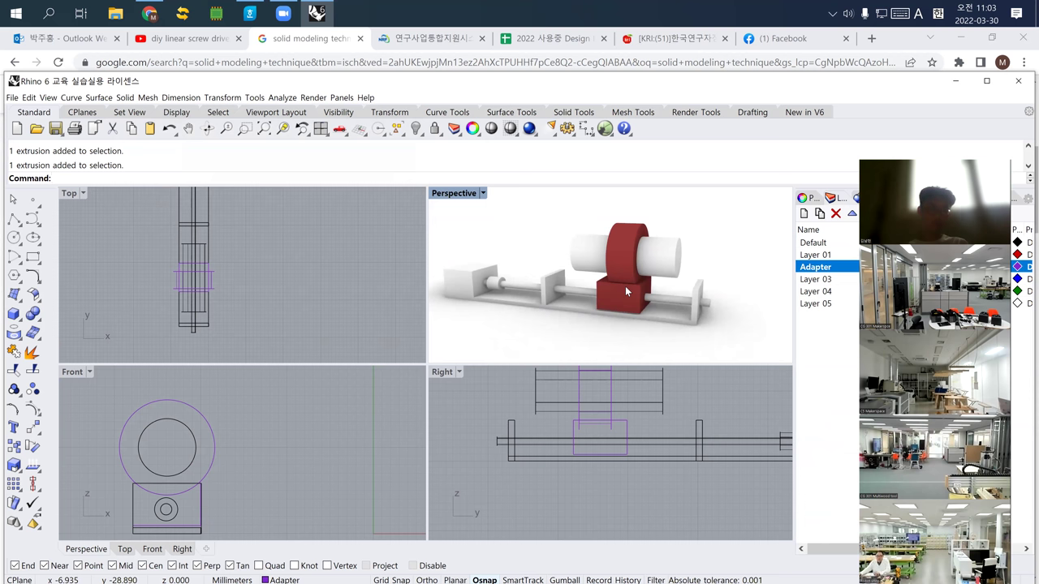
{"action": "right_click_drag", "start_coordinate": [606, 290], "coordinate": [597, 294]}
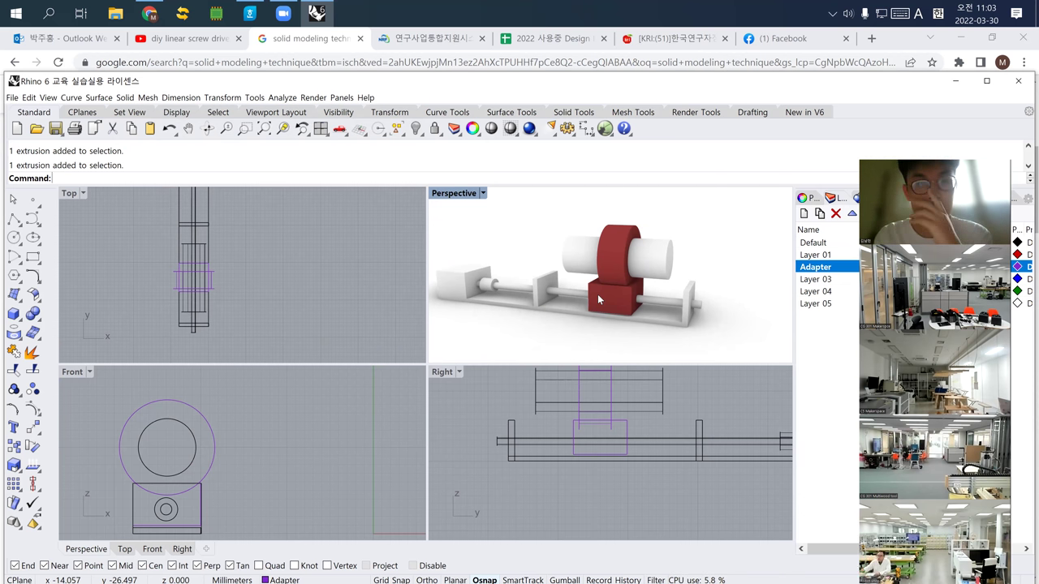
{"action": "scroll", "coordinate": [611, 301], "scroll_direction": "up", "scroll_amount": 5}
{"action": "left_click", "coordinate": [620, 221]}
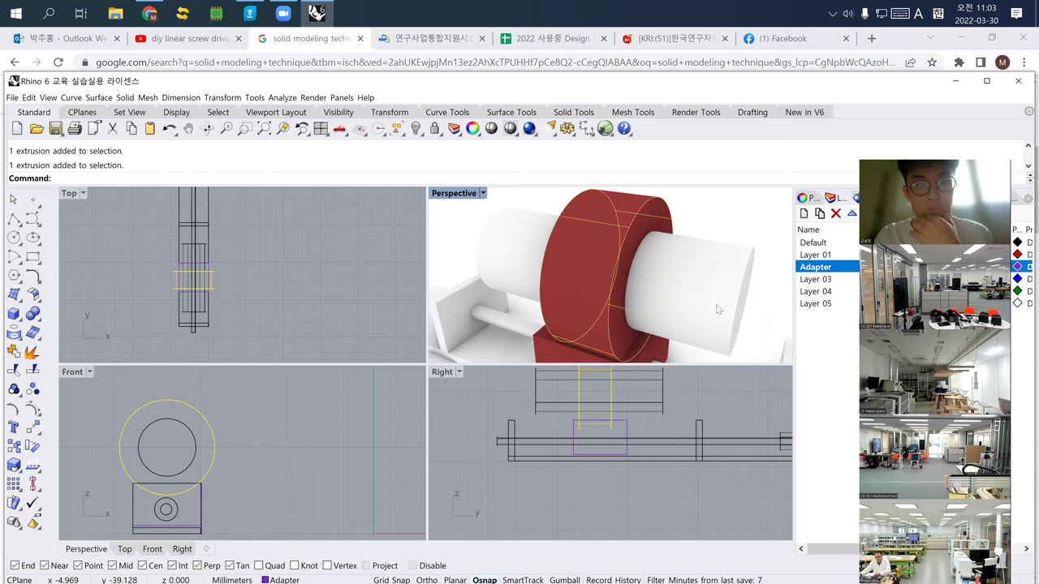
{"action": "right_click_drag", "start_coordinate": [674, 286], "coordinate": [662, 292]}
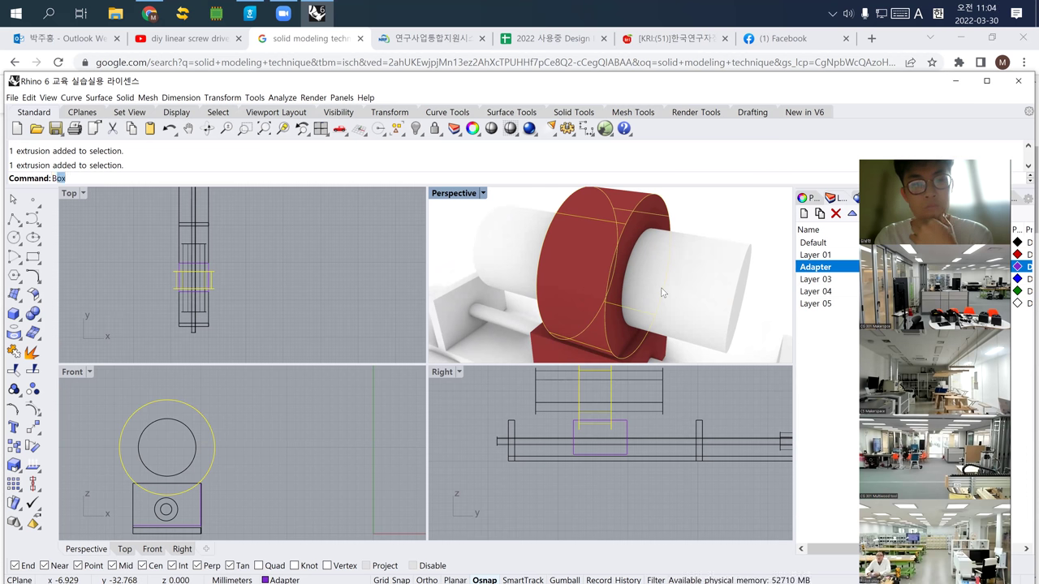
{"action": "type", "text": "lo"}
{"action": "key", "text": "BackSpace"}
{"action": "key", "text": "BackSpace"}
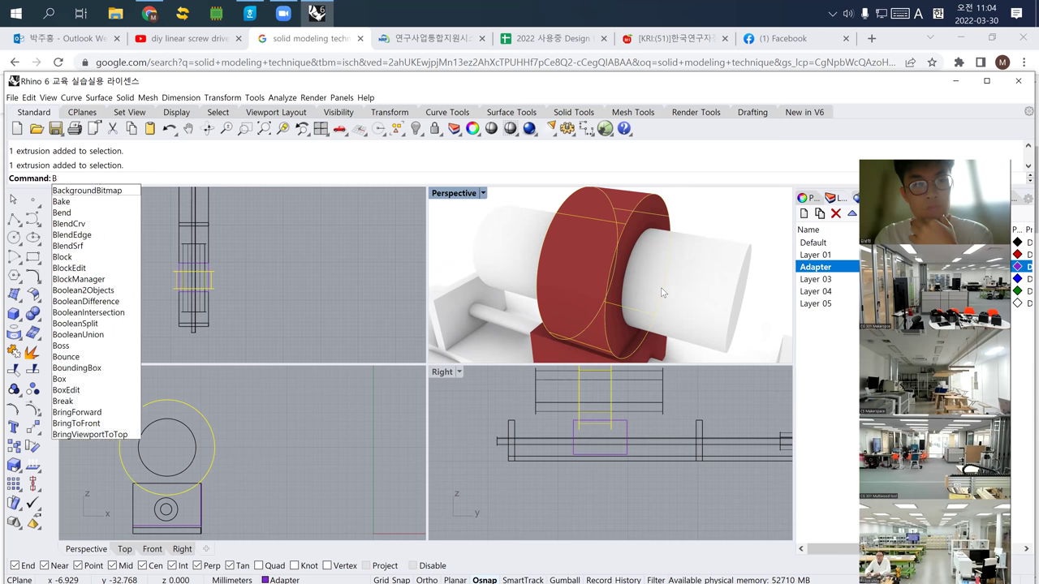
{"action": "type", "text": "ooleanDifference"}
{"action": "key", "text": "Return"}
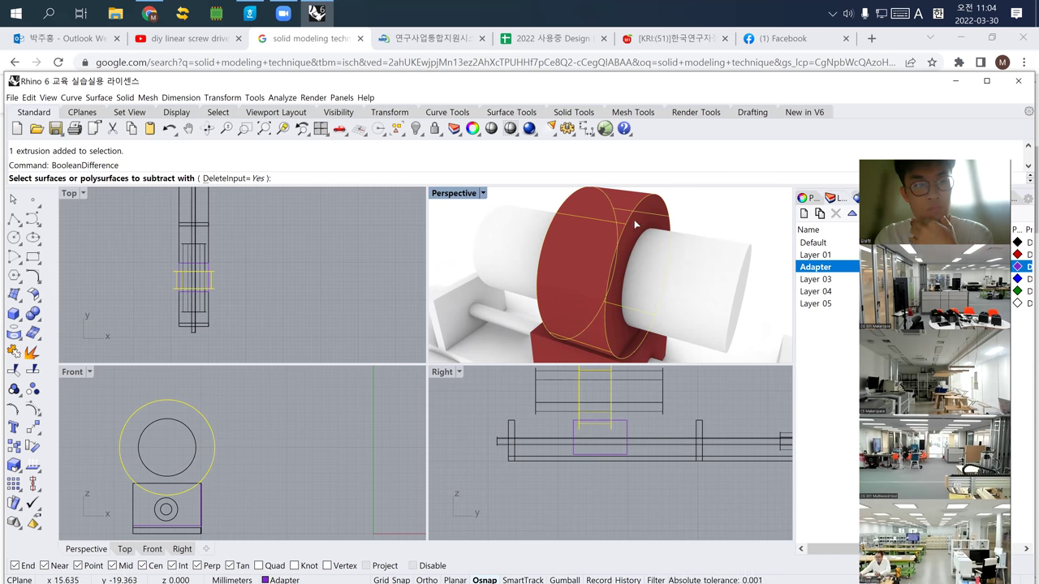
{"action": "left_click", "coordinate": [671, 262]}
{"action": "key", "text": "Return"}
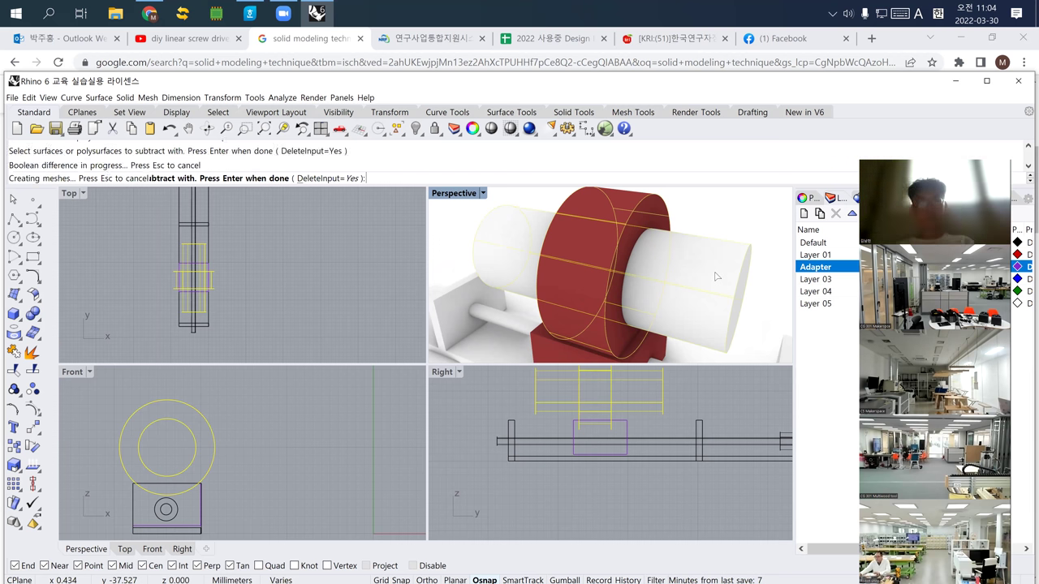
Step: Examine the bored red ring, undo the Boolean difference and clear the selection
{"action": "right_click_drag", "start_coordinate": [716, 276], "coordinate": [666, 282]}
{"action": "left_click", "coordinate": [679, 268]}
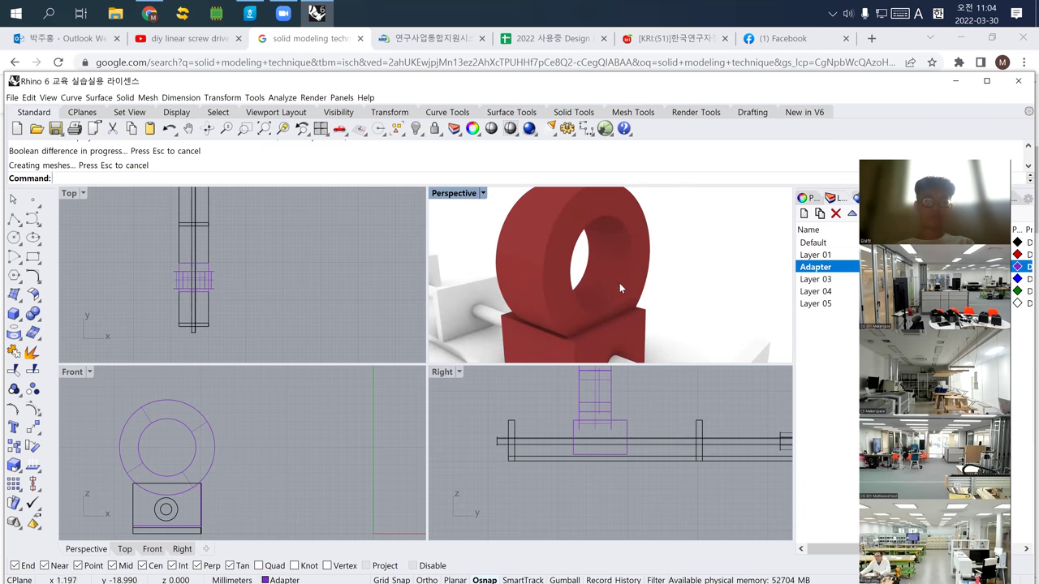
{"action": "key", "text": "ctrl+z"}
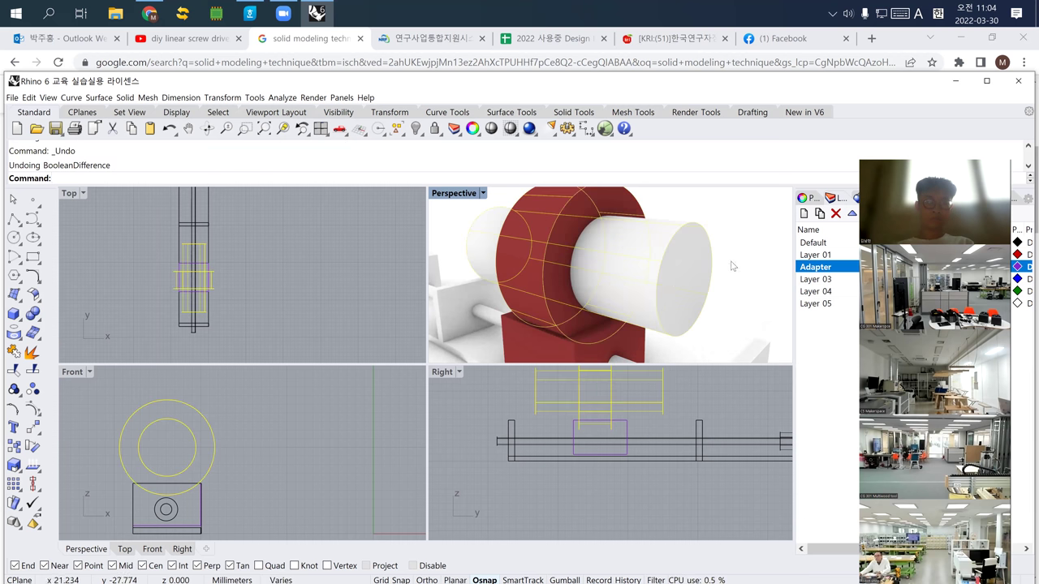
{"action": "key", "text": "Escape"}
Step: Scale the long white cylinder's cross-section about its centre with Scale2D in the Front view, using reference points near its edge
{"action": "left_click", "coordinate": [685, 284]}
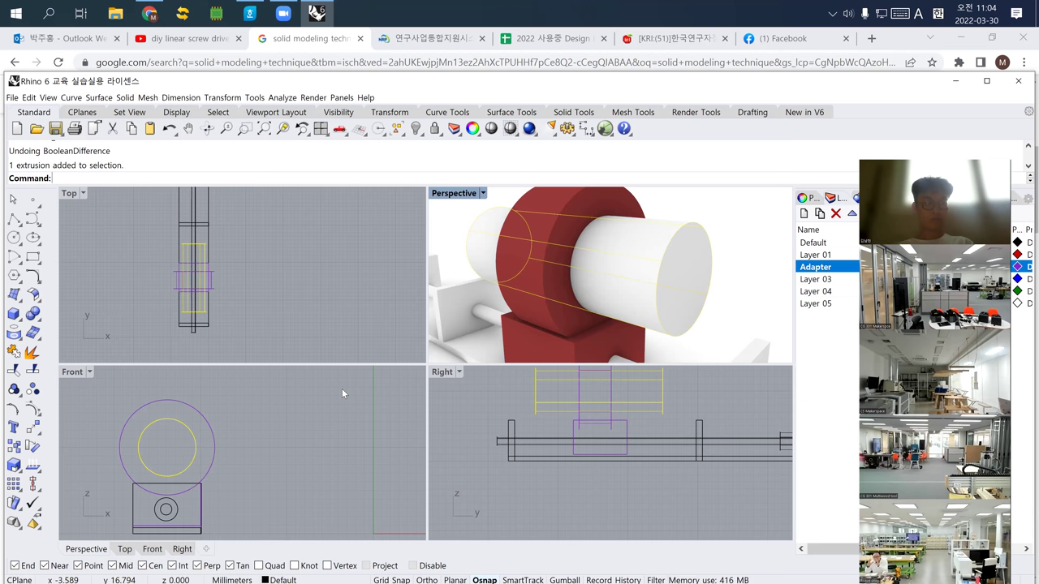
{"action": "scroll", "coordinate": [173, 463], "scroll_direction": "up", "scroll_amount": 1}
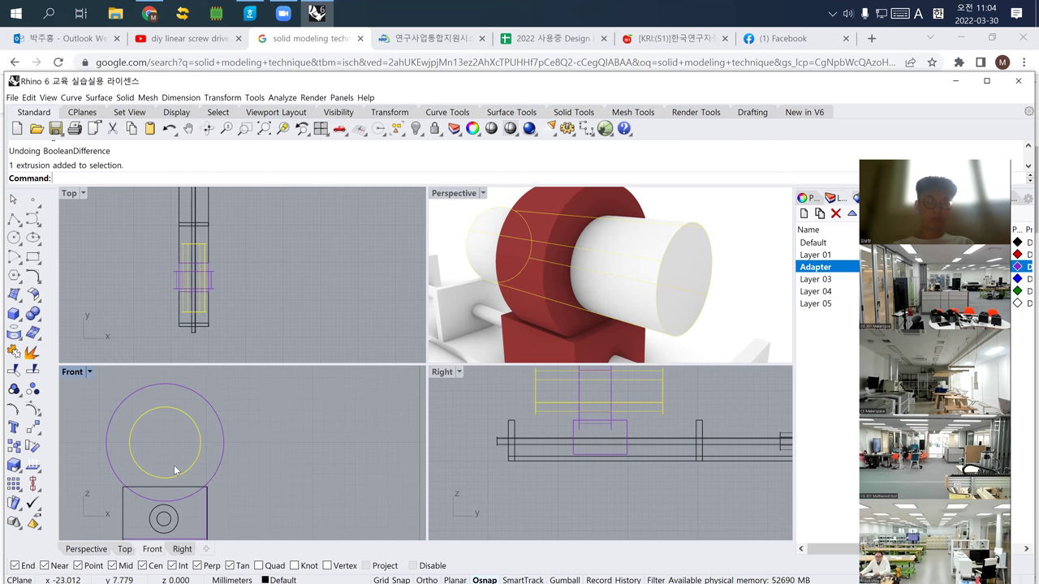
{"action": "type", "text": "Scale1D"}
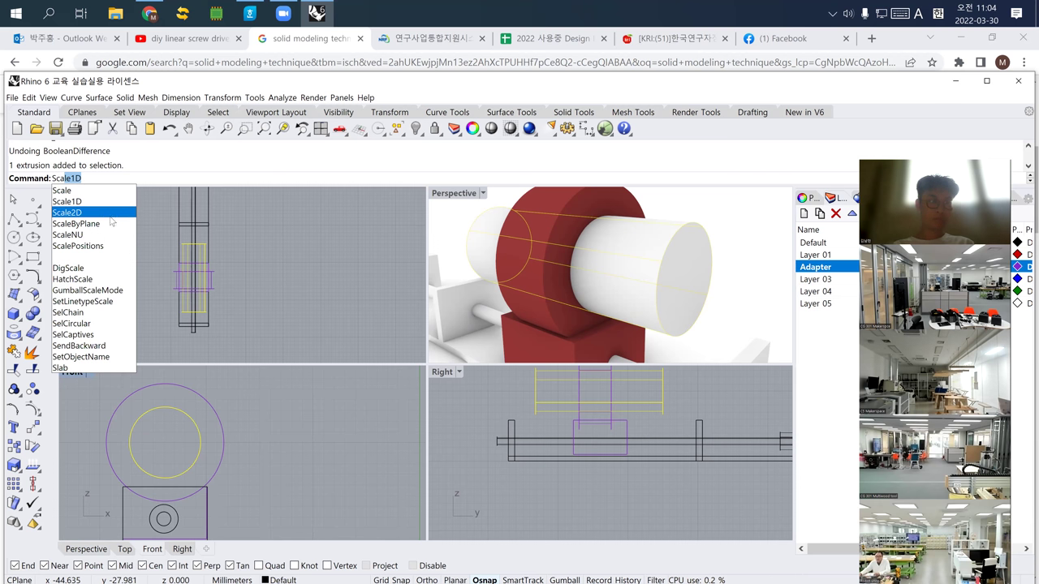
{"action": "left_click", "coordinate": [113, 210]}
{"action": "scroll", "coordinate": [154, 422], "scroll_direction": "up", "scroll_amount": 3}
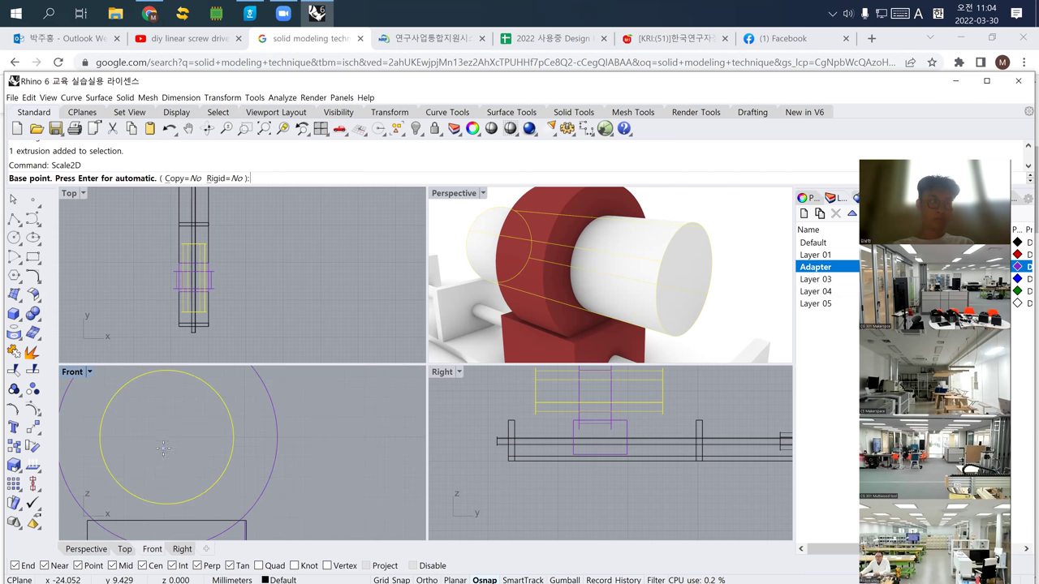
{"action": "left_click", "coordinate": [232, 422]}
{"action": "scroll", "coordinate": [234, 412], "scroll_direction": "up", "scroll_amount": 2}
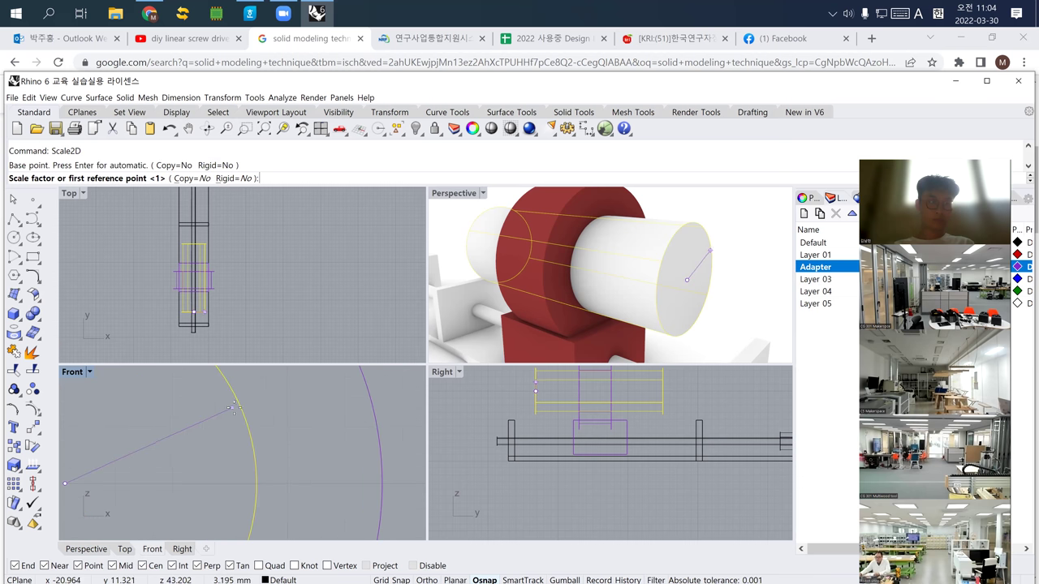
{"action": "left_click", "coordinate": [280, 418]}
{"action": "left_click", "coordinate": [280, 418]}
{"action": "scroll", "coordinate": [255, 435], "scroll_direction": "up", "scroll_amount": 3}
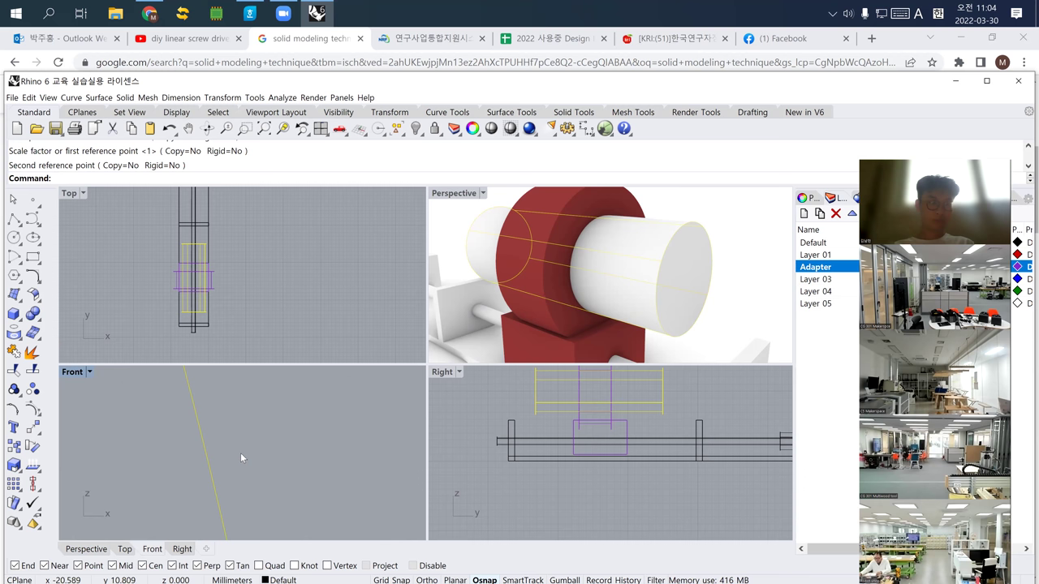
Step: Undo the last Scale2D applied to the long white cylinder
{"action": "key", "text": "ctrl+z"}
{"action": "scroll", "coordinate": [246, 444], "scroll_direction": "down", "scroll_amount": 2}
{"action": "scroll", "coordinate": [253, 431], "scroll_direction": "down", "scroll_amount": 2}
Step: Create a slightly larger copy of the long white cylinder about its centre in the Front view with Scale2D, with Copy set to Yes
{"action": "type", "text": "Scale1D"}
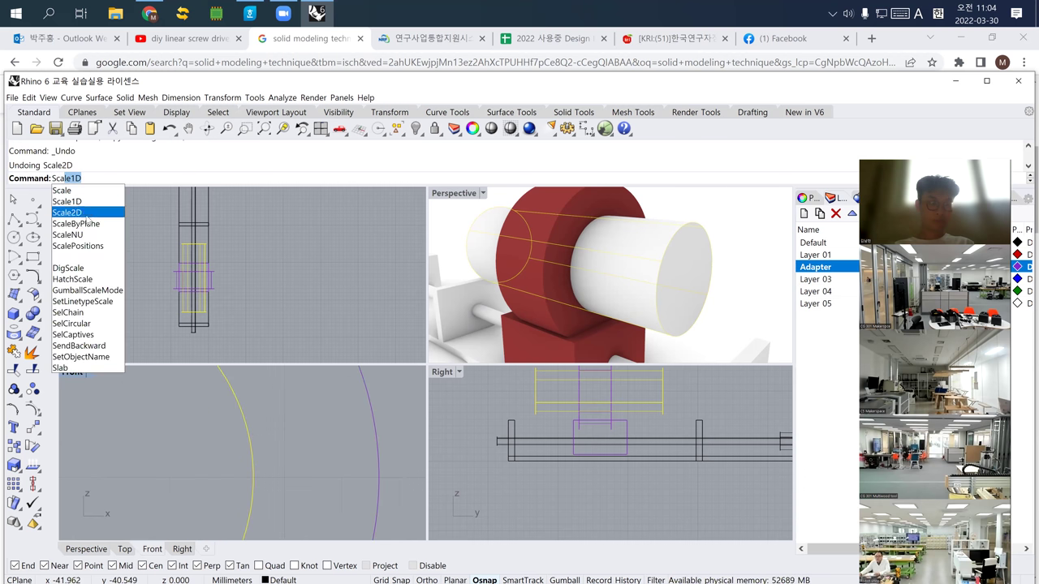
{"action": "left_click", "coordinate": [81, 219]}
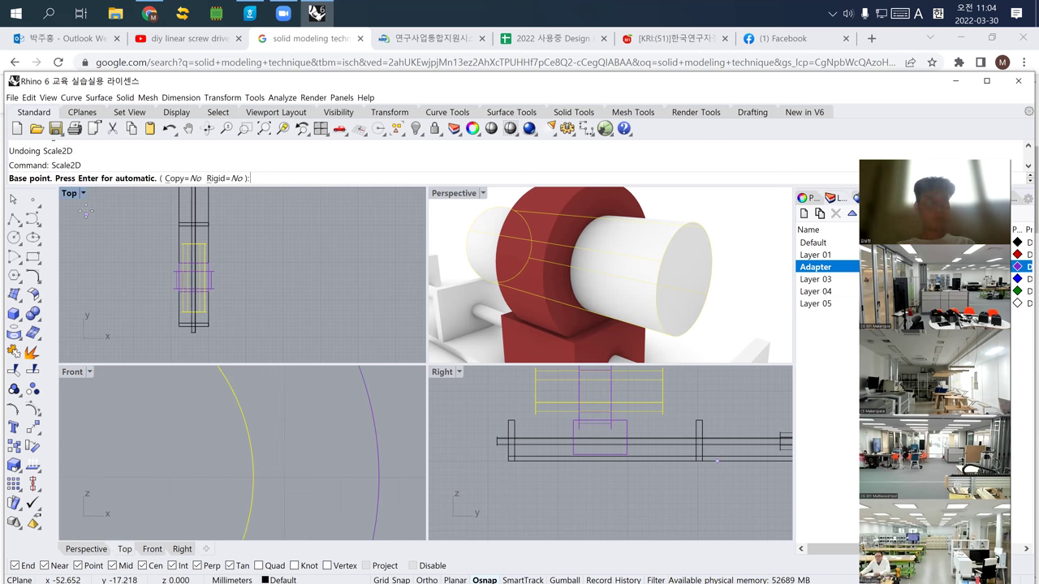
{"action": "left_click", "coordinate": [178, 179]}
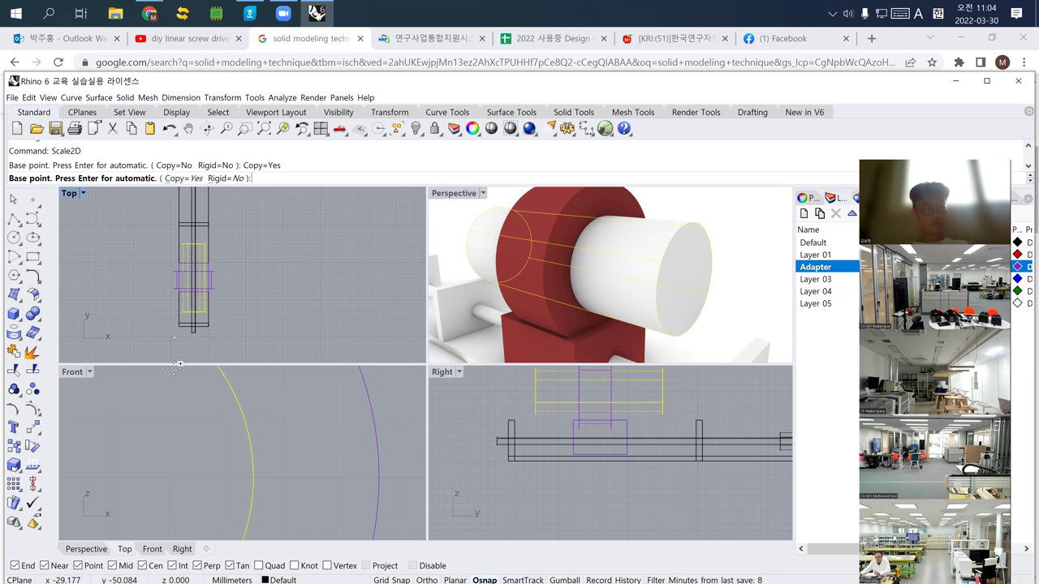
{"action": "scroll", "coordinate": [162, 439], "scroll_direction": "down", "scroll_amount": 5}
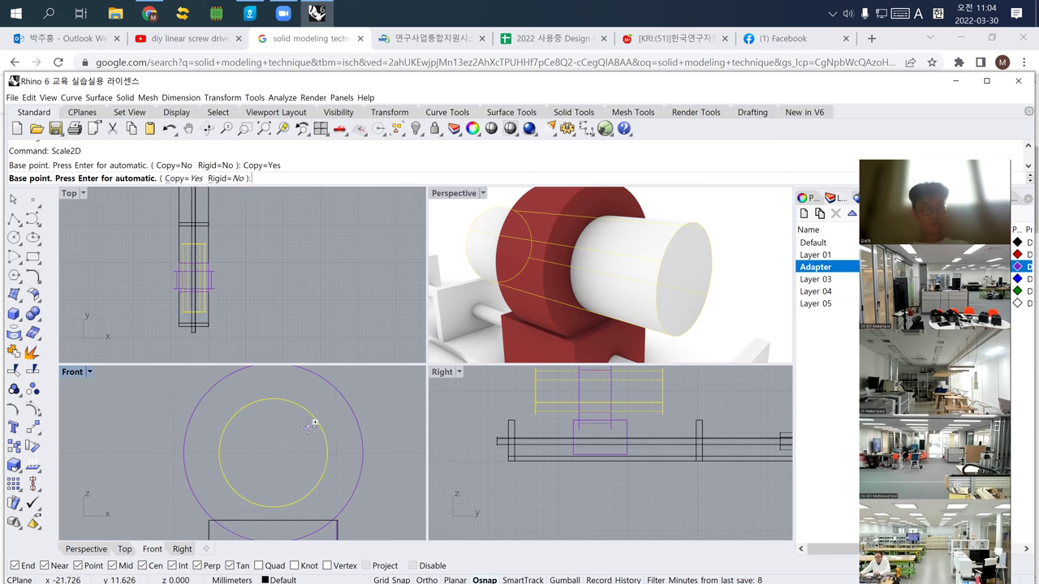
{"action": "left_click", "coordinate": [316, 422]}
{"action": "scroll", "coordinate": [319, 422], "scroll_direction": "up", "scroll_amount": 3}
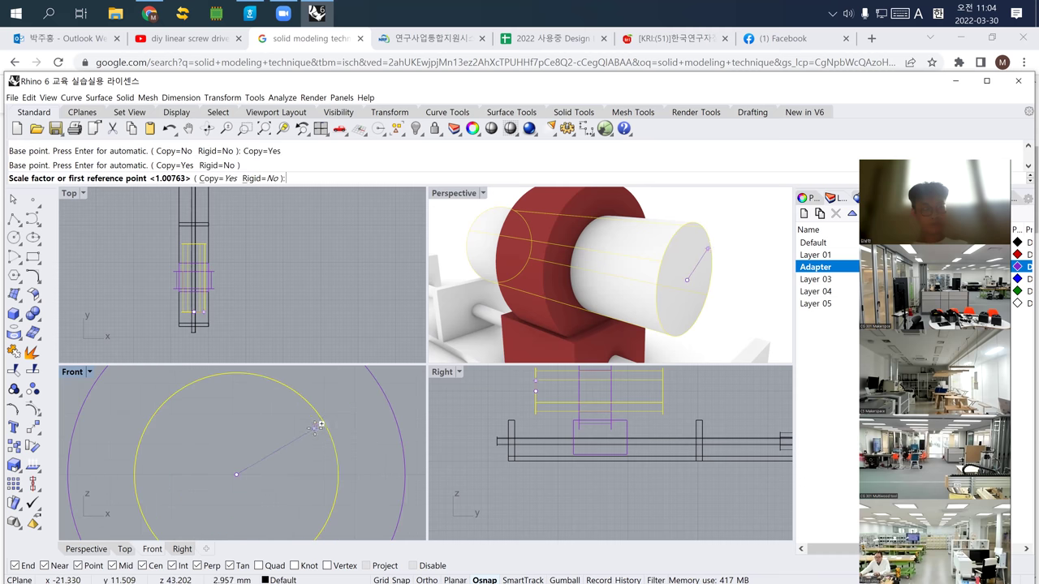
{"action": "left_click", "coordinate": [345, 418]}
{"action": "left_click", "coordinate": [344, 421]}
{"action": "key", "text": "Return"}
{"action": "left_click", "coordinate": [338, 438]}
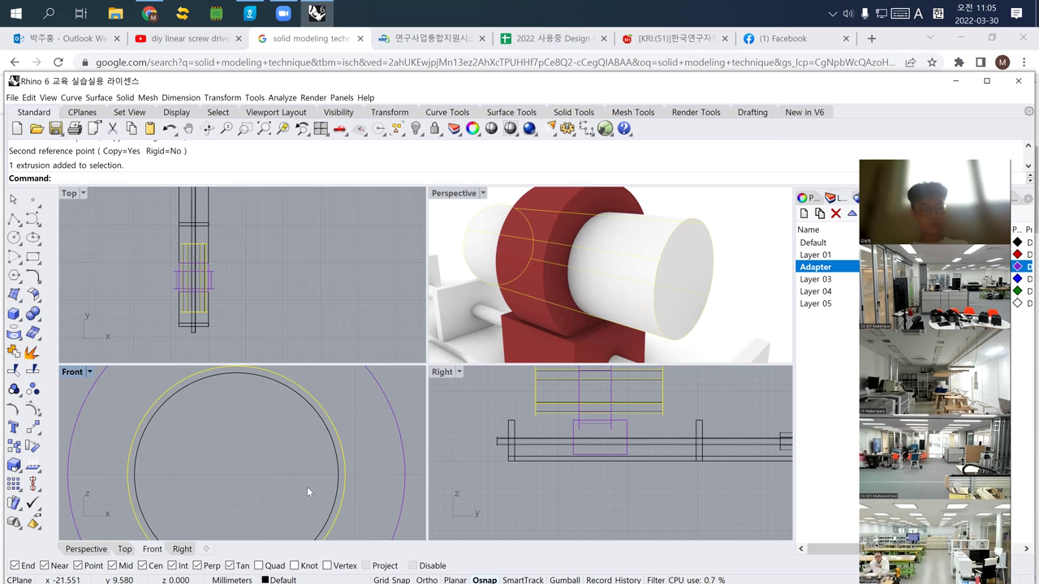
Step: Subtract the enlarged cylinder copy from the wide red cylinder with BooleanDifference, with DeleteInput set to Yes
{"action": "scroll", "coordinate": [324, 449], "scroll_direction": "down", "scroll_amount": 3}
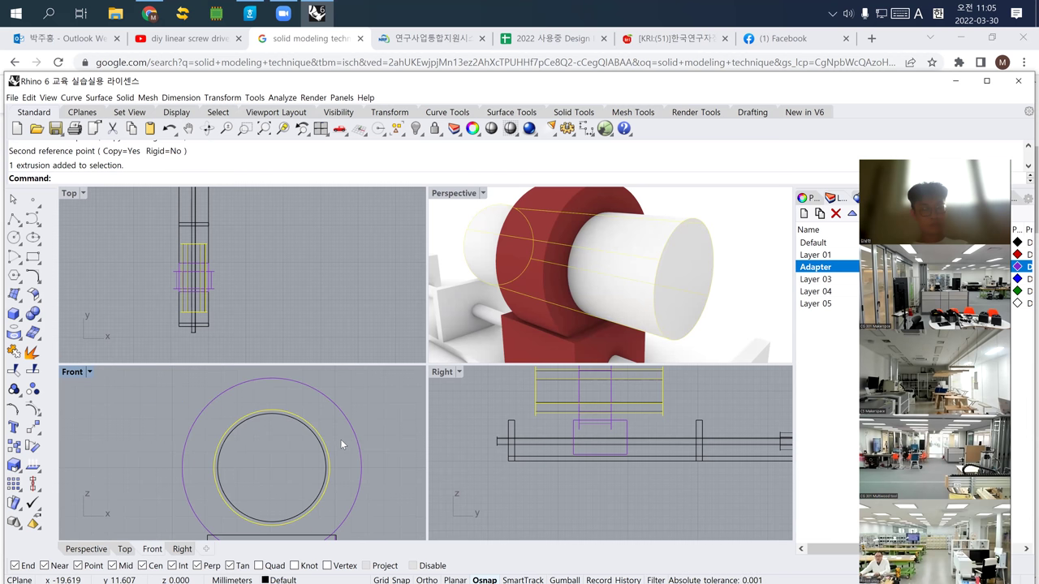
{"action": "right_click_drag", "start_coordinate": [329, 442], "coordinate": [294, 439]}
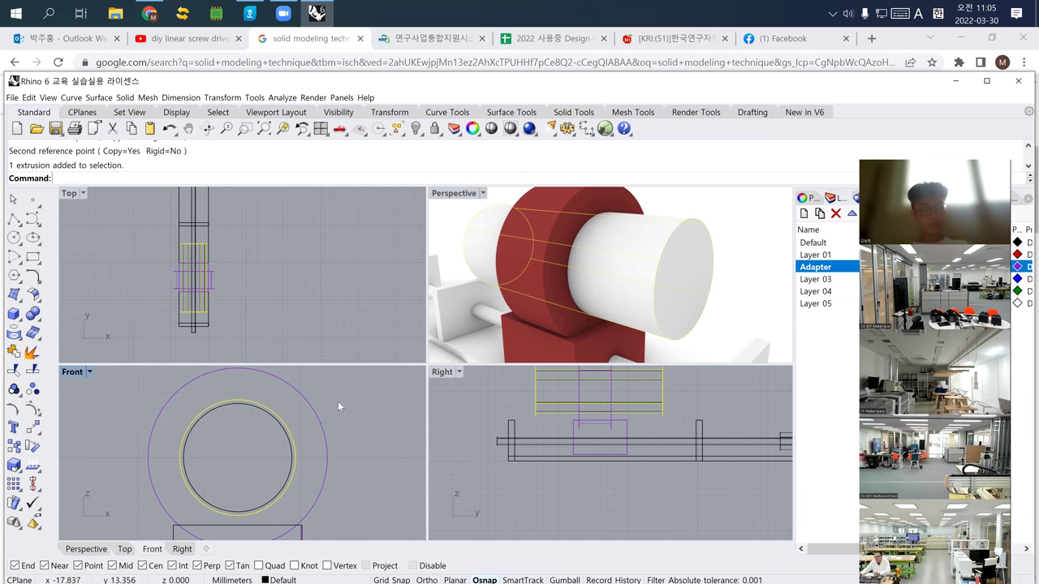
{"action": "left_click", "coordinate": [367, 414]}
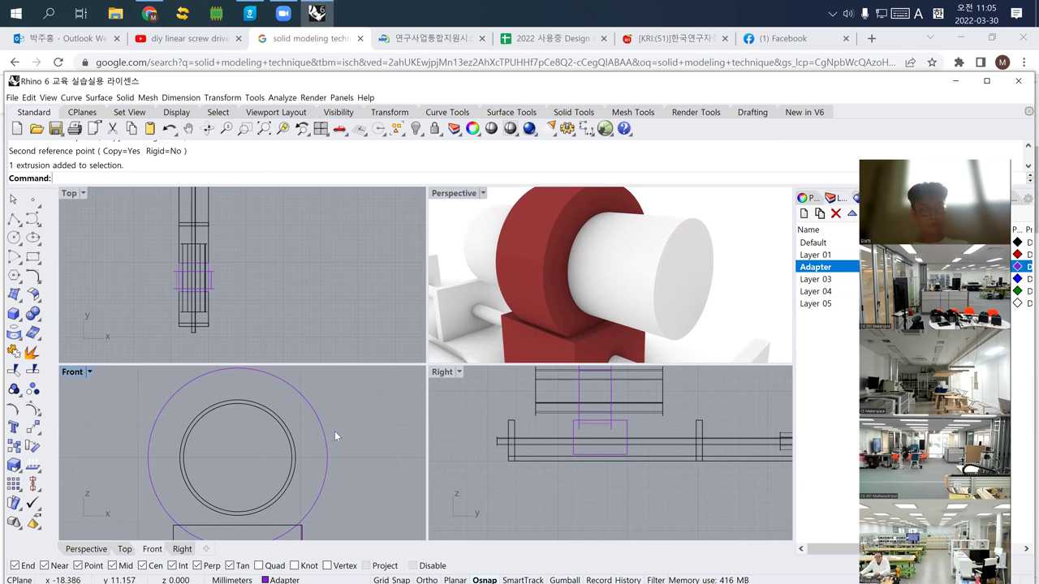
{"action": "type", "text": "ooleanDifference"}
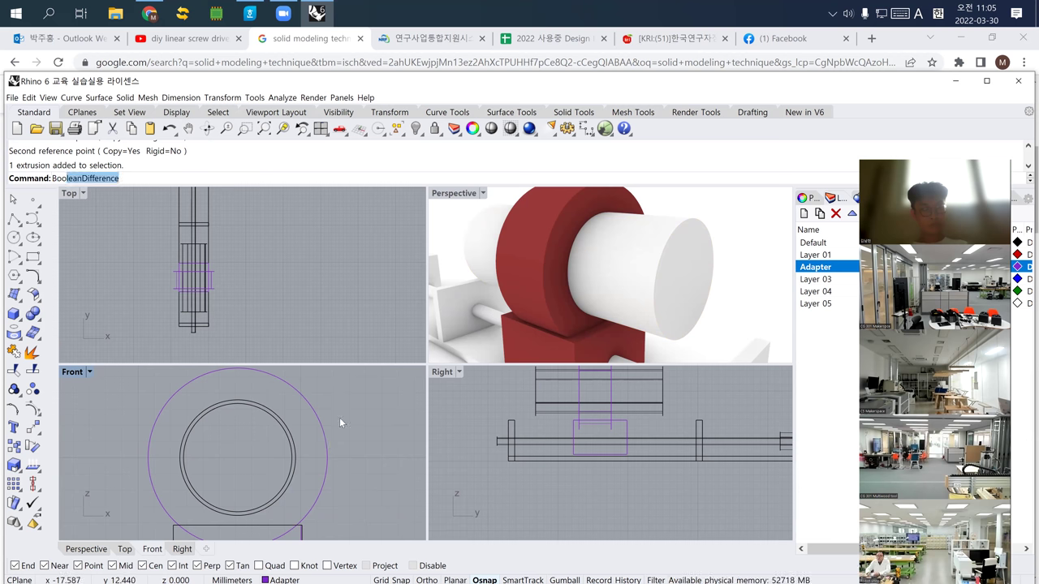
{"action": "key", "text": "Return"}
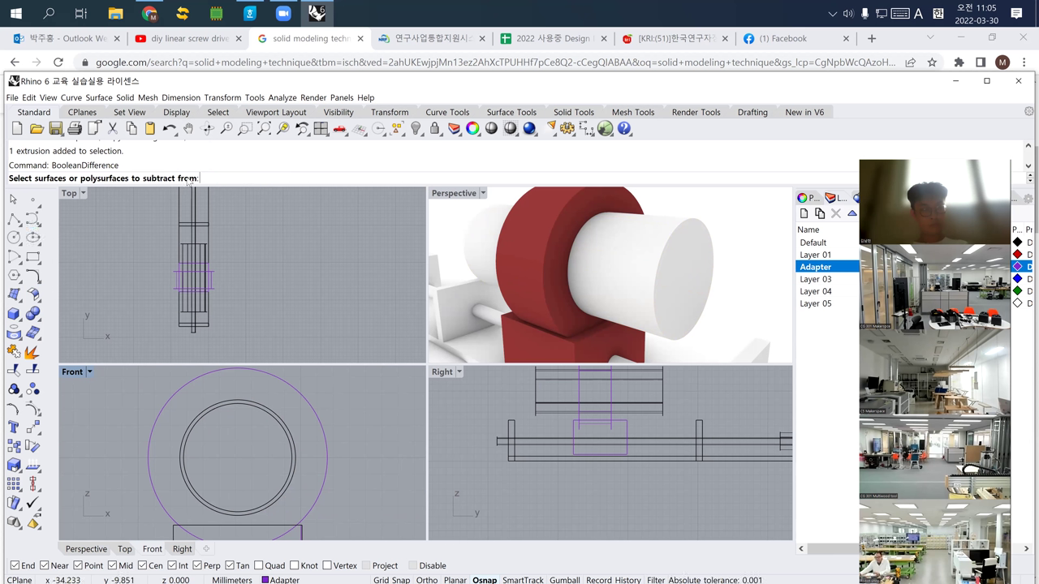
{"action": "left_click", "coordinate": [314, 413]}
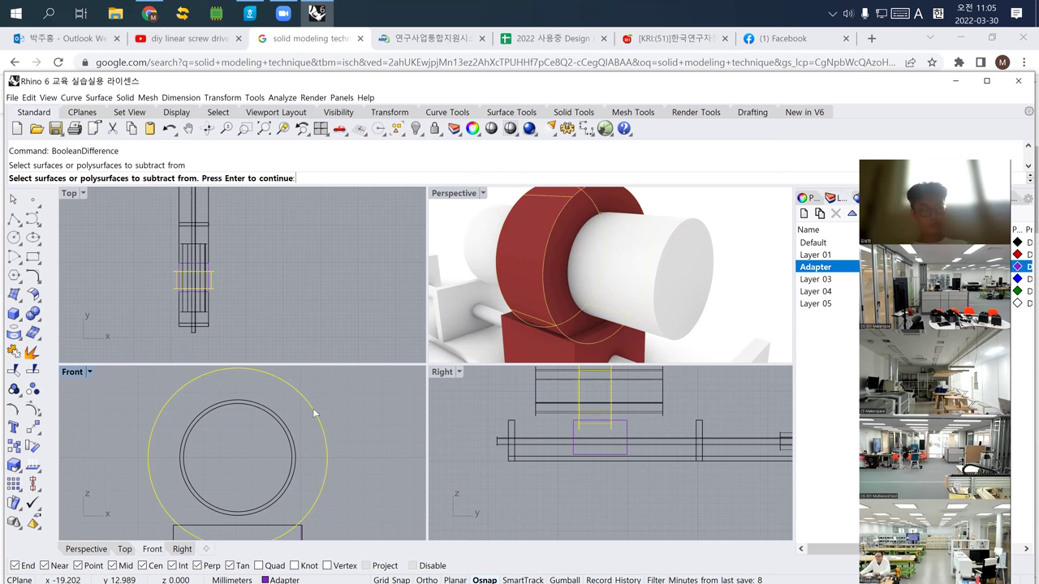
{"action": "key", "text": "Return"}
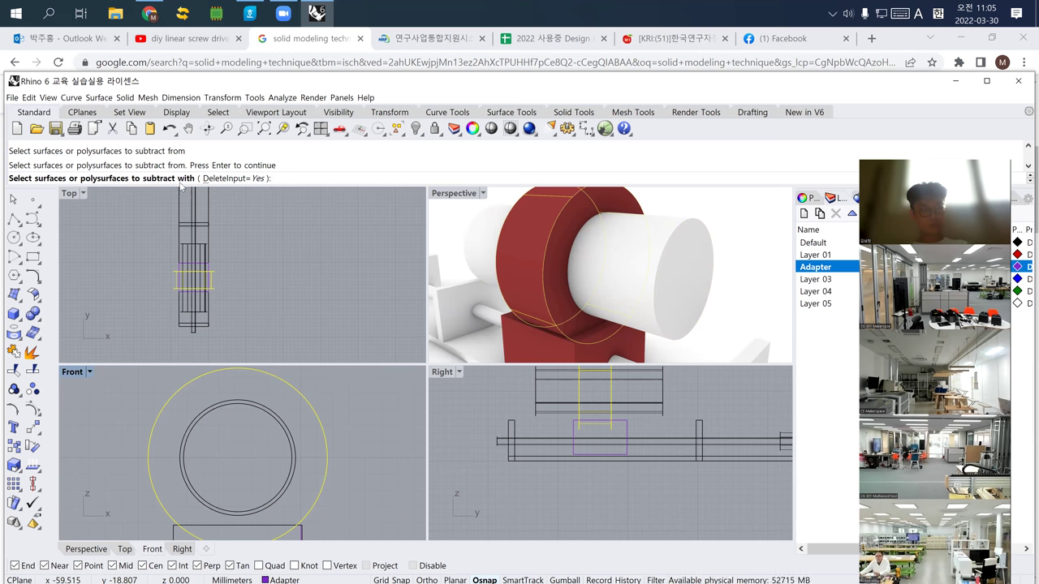
{"action": "left_click", "coordinate": [284, 425]}
{"action": "key", "text": "Return"}
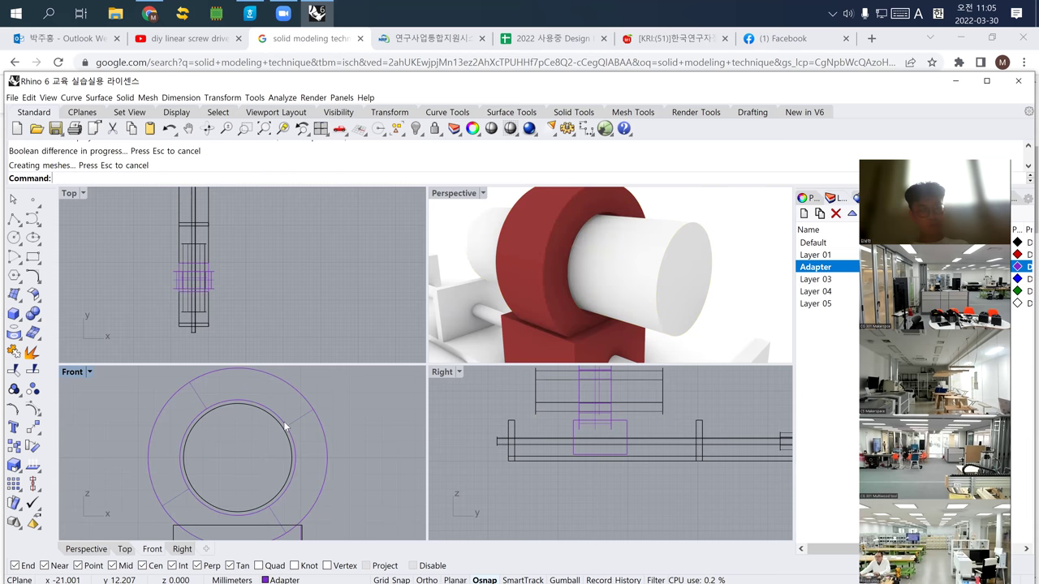
Step: Hide the large white cylinder and inspect the opening through the red ring
{"action": "right_click_drag", "start_coordinate": [585, 305], "coordinate": [550, 260]}
{"action": "scroll", "coordinate": [558, 292], "scroll_direction": "down", "scroll_amount": 3}
{"action": "scroll", "coordinate": [564, 284], "scroll_direction": "up", "scroll_amount": 2}
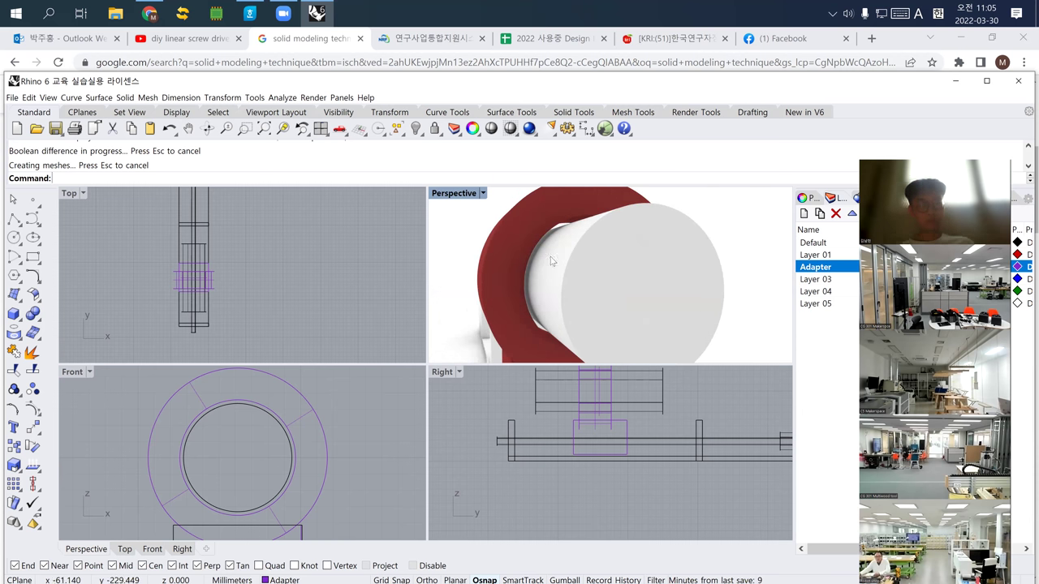
{"action": "left_click", "coordinate": [687, 302]}
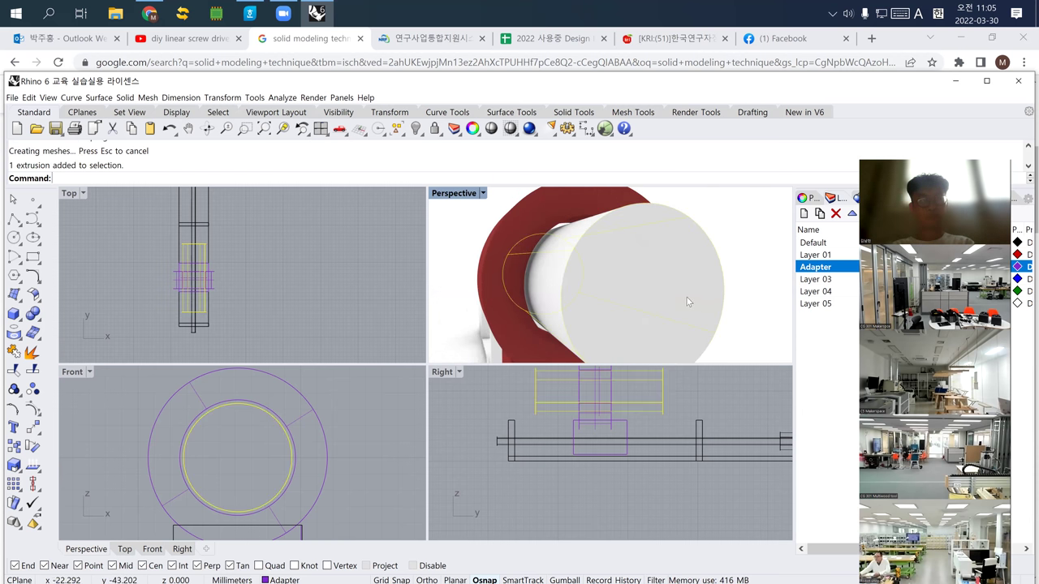
{"action": "type", "text": "hide"}
{"action": "key", "text": "Return"}
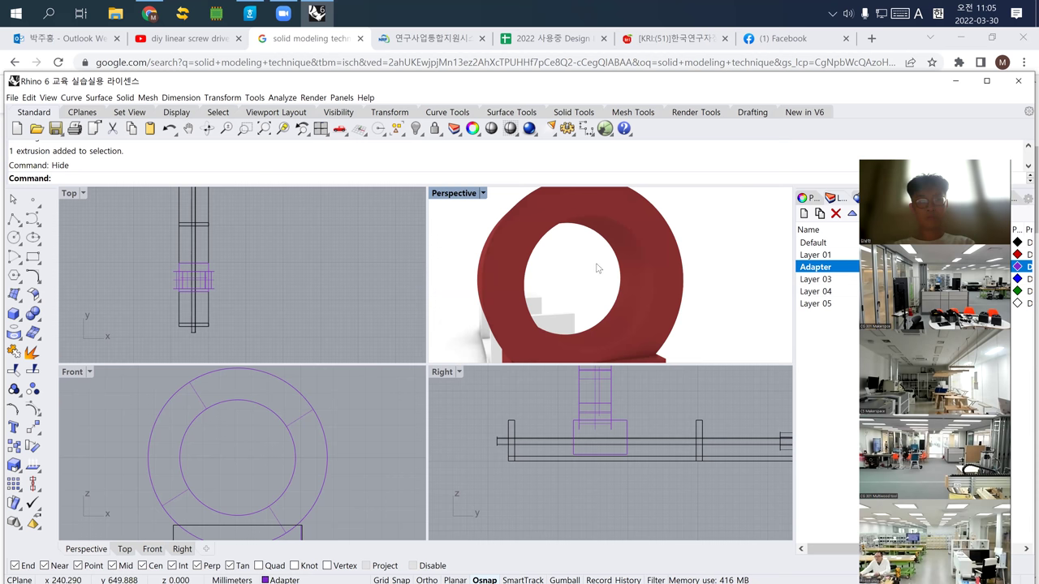
{"action": "scroll", "coordinate": [597, 267], "scroll_direction": "down", "scroll_amount": 3}
{"action": "right_click_drag", "start_coordinate": [597, 268], "coordinate": [625, 297]}
{"action": "scroll", "coordinate": [588, 268], "scroll_direction": "up", "scroll_amount": 3}
Step: Create a slightly larger copy of the thin rod about its centre in the Front view with Scale2D, with Copy set to Yes
{"action": "left_click", "coordinate": [623, 319]}
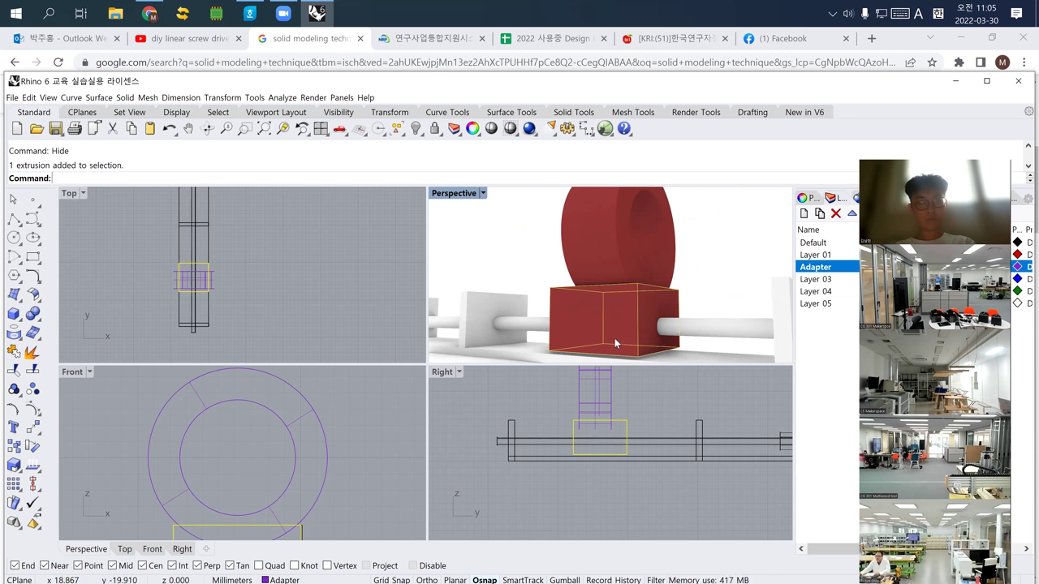
{"action": "scroll", "coordinate": [399, 393], "scroll_direction": "down", "scroll_amount": 4}
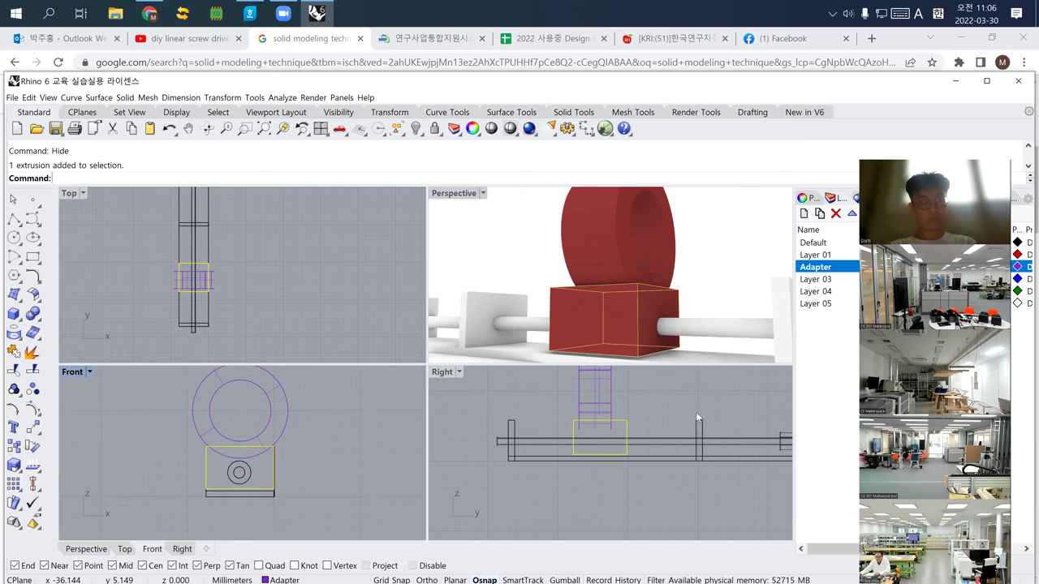
{"action": "left_click", "coordinate": [724, 336]}
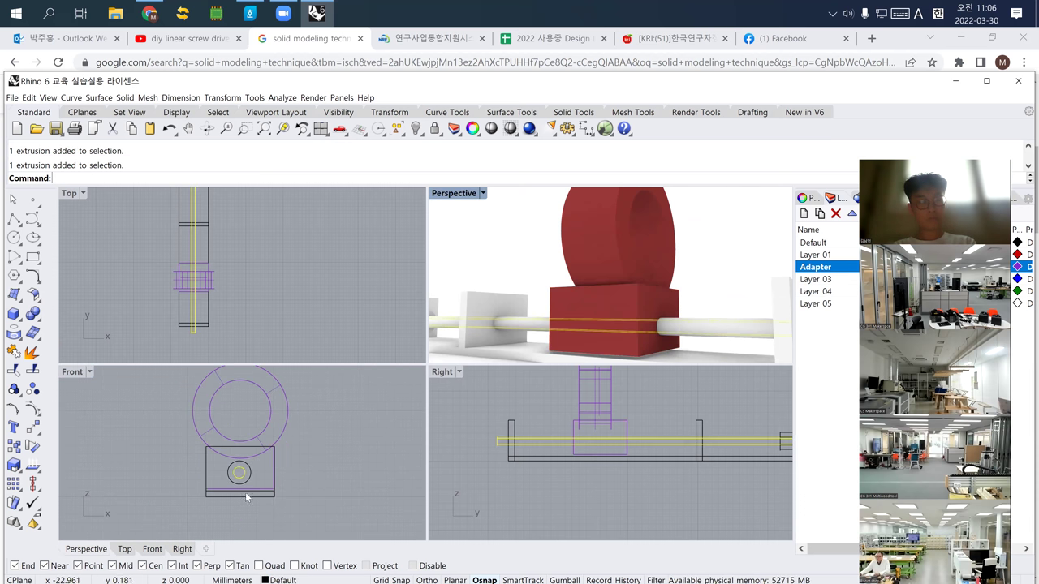
{"action": "scroll", "coordinate": [244, 487], "scroll_direction": "up", "scroll_amount": 4}
{"action": "type", "text": "Sca"}
{"action": "key", "text": "Return"}
{"action": "scroll", "coordinate": [213, 454], "scroll_direction": "up", "scroll_amount": 5}
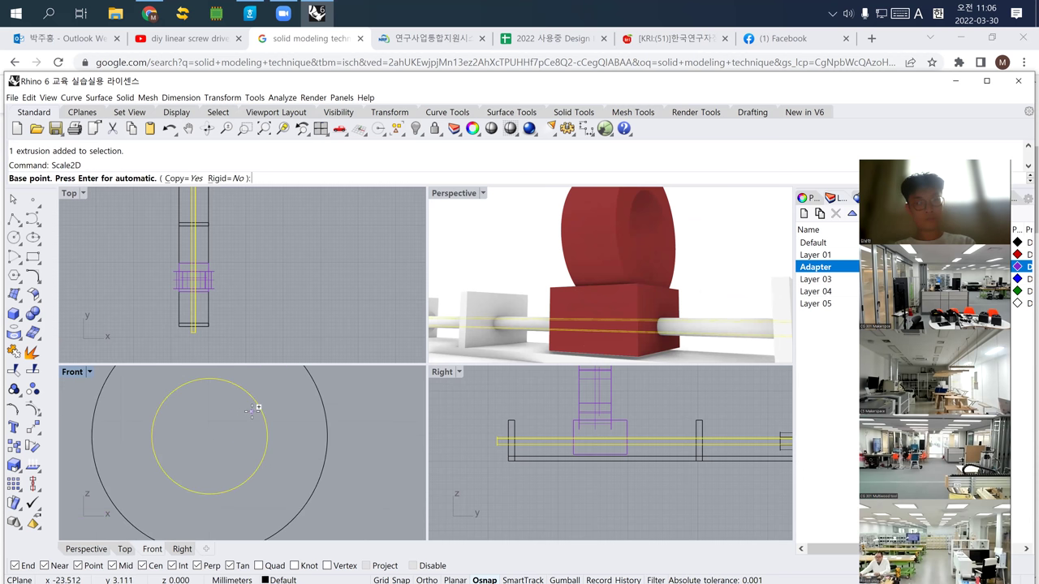
{"action": "left_click", "coordinate": [267, 417]}
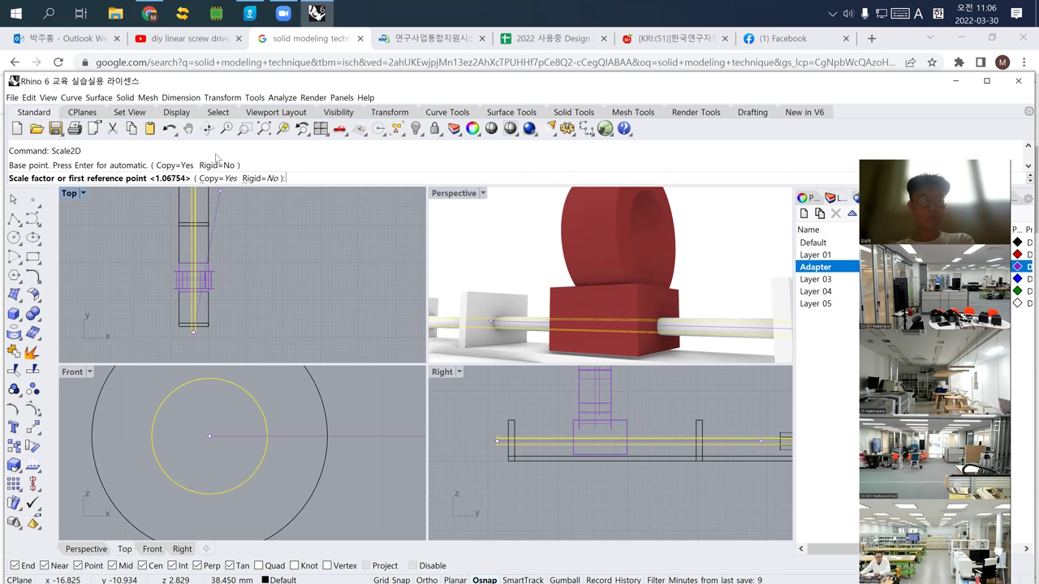
{"action": "left_click", "coordinate": [280, 415]}
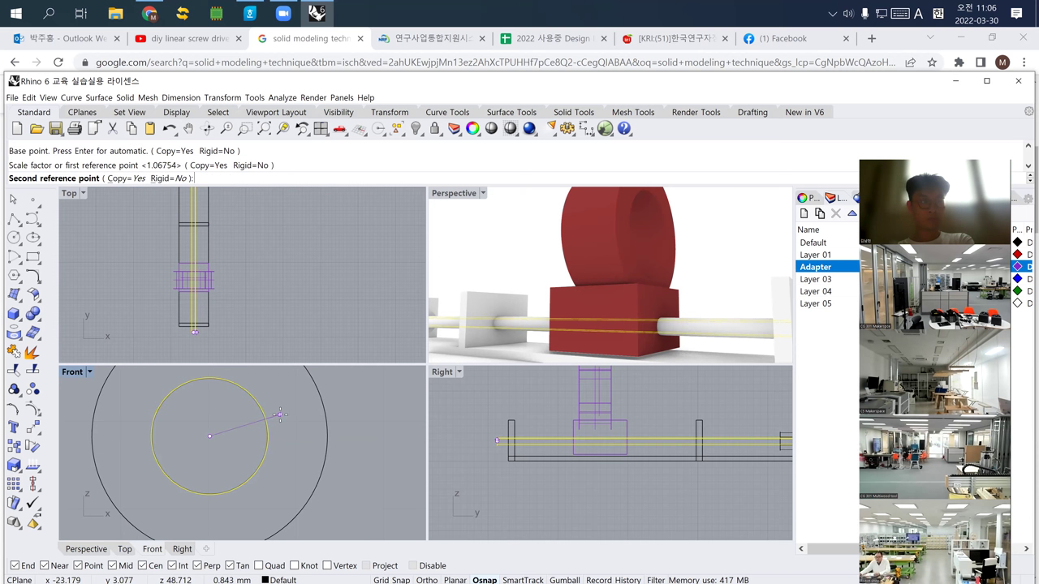
{"action": "left_click", "coordinate": [282, 415]}
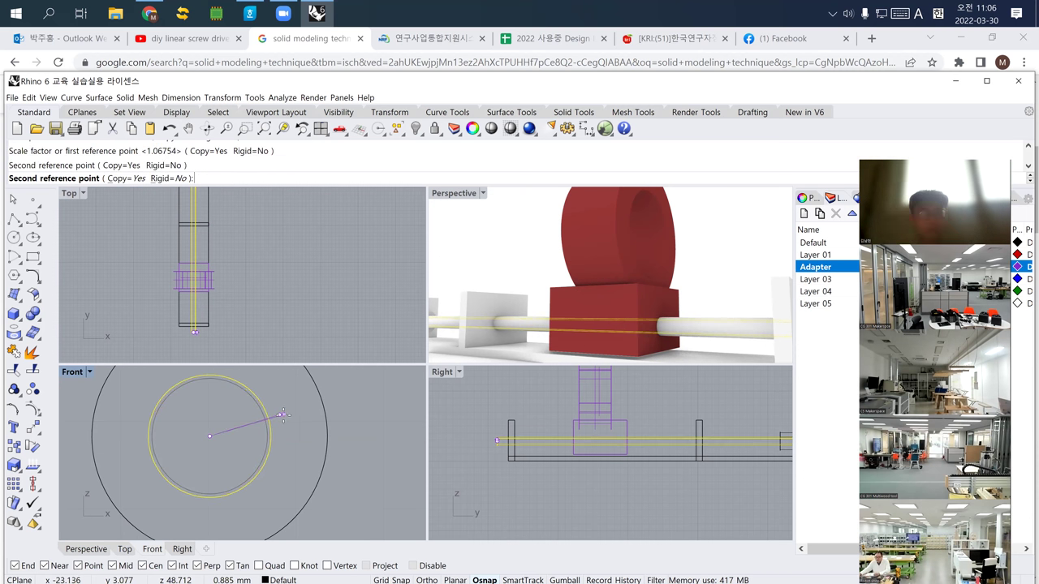
{"action": "key", "text": "Return"}
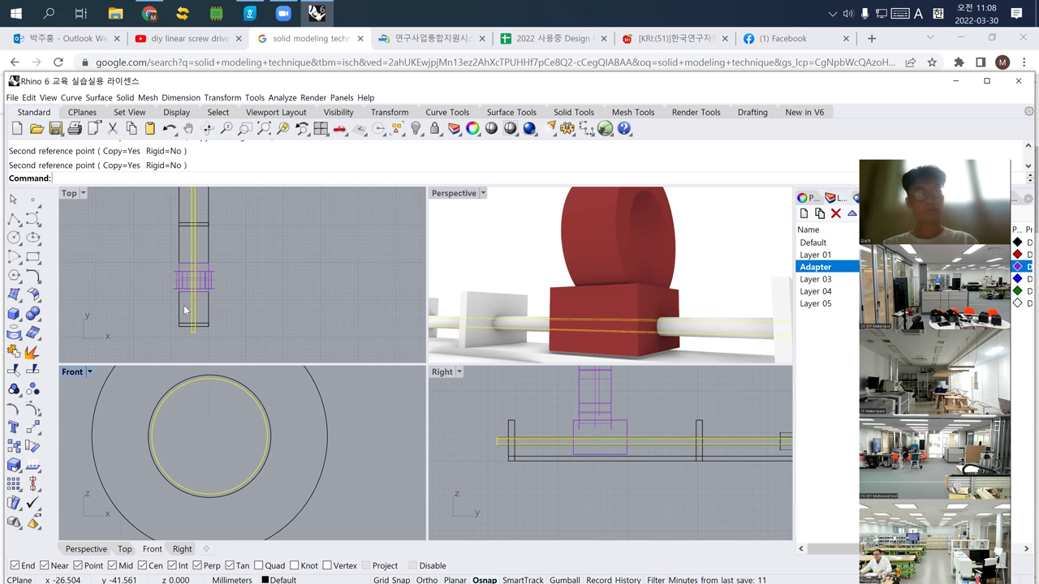
Step: Subtract the enlarged rod copy from the red adapter block with BooleanDifference, with DeleteInput set to Yes
{"action": "mouse_move", "coordinate": [634, 319]}
{"action": "right_mouse_down"}
{"action": "mouse_move", "coordinate": [622, 325]}
{"action": "mouse_move", "coordinate": [627, 309]}
{"action": "right_mouse_up"}
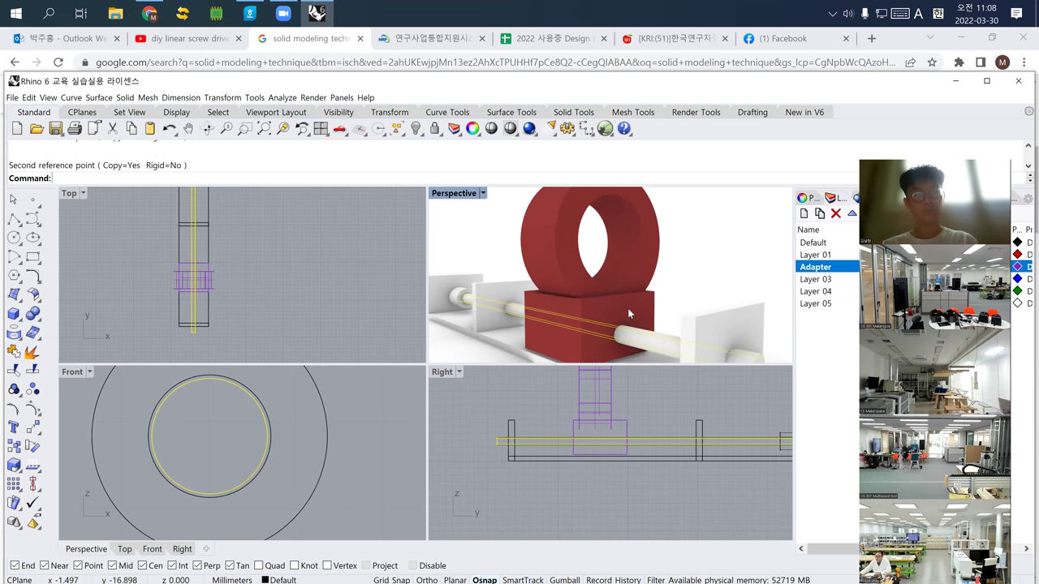
{"action": "left_click", "coordinate": [627, 308]}
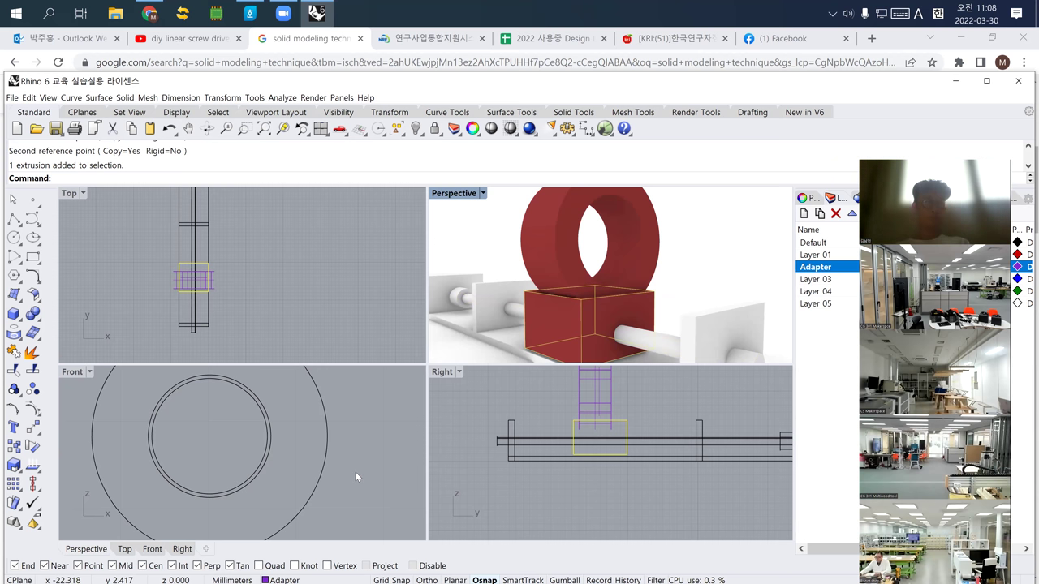
{"action": "key", "text": "Escape"}
{"action": "type", "text": "BooleanDifference"}
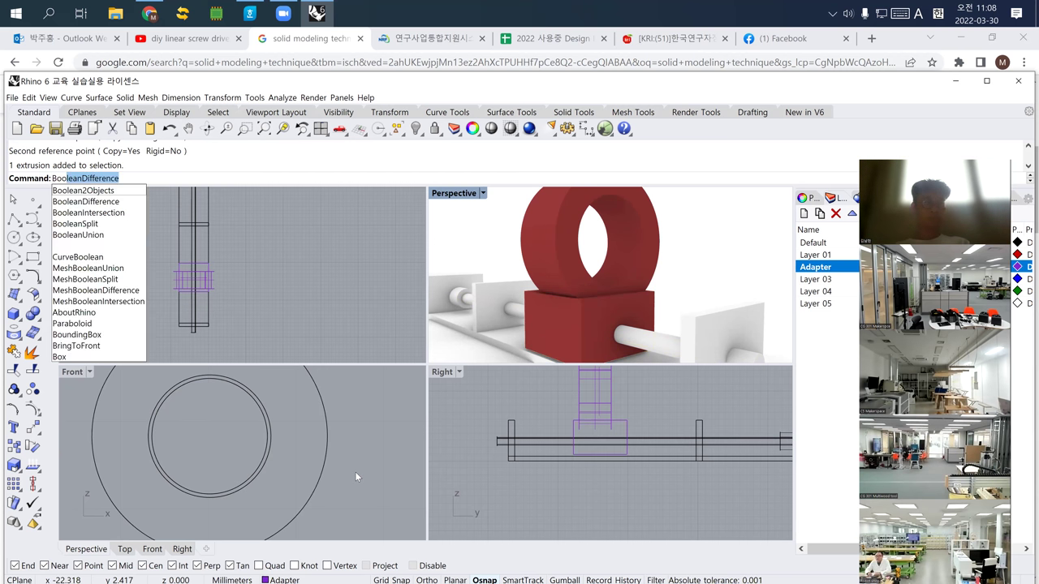
{"action": "key", "text": "Return"}
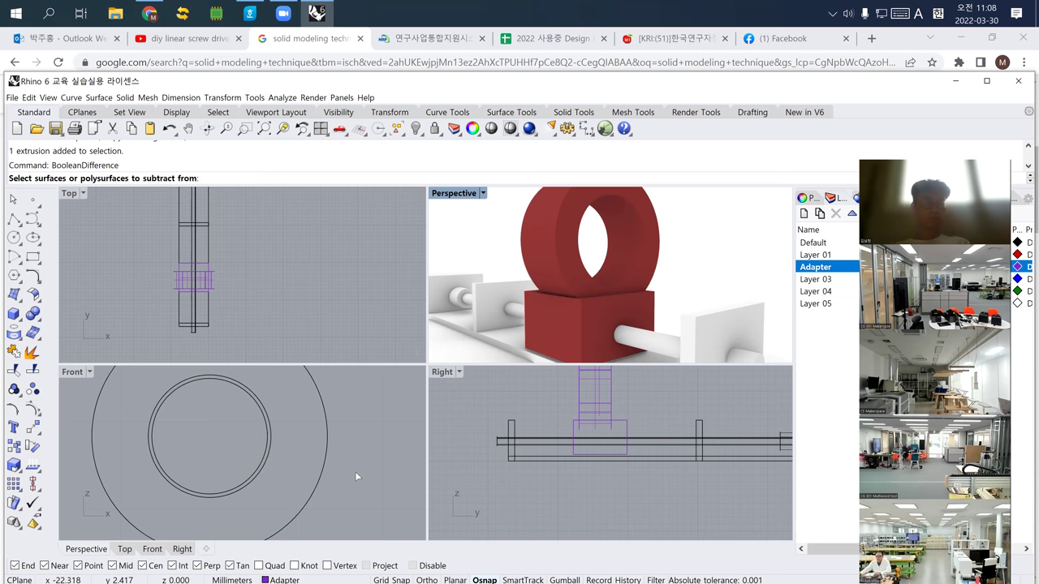
{"action": "left_click", "coordinate": [557, 337]}
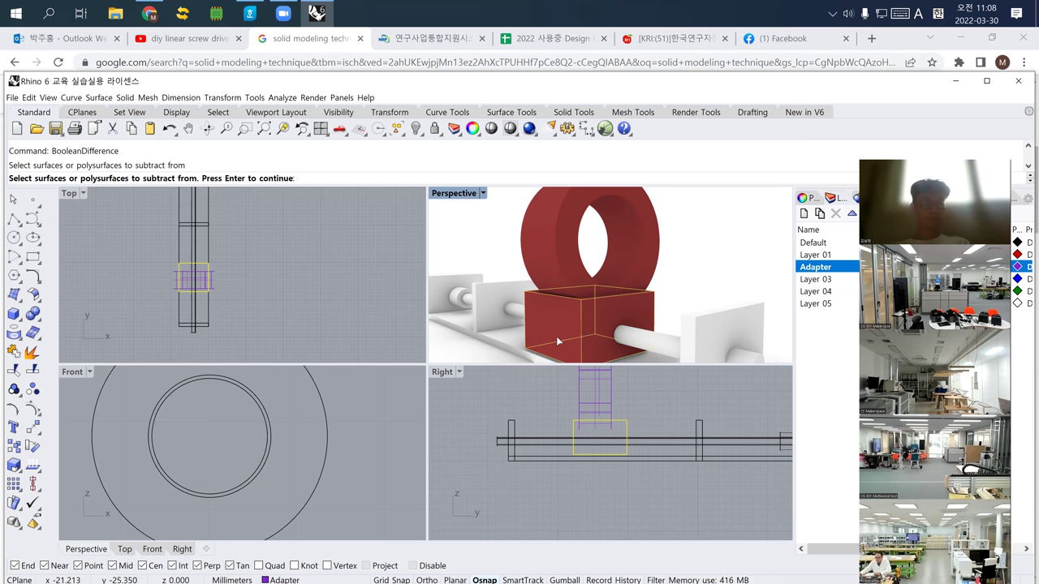
{"action": "key", "text": "Return"}
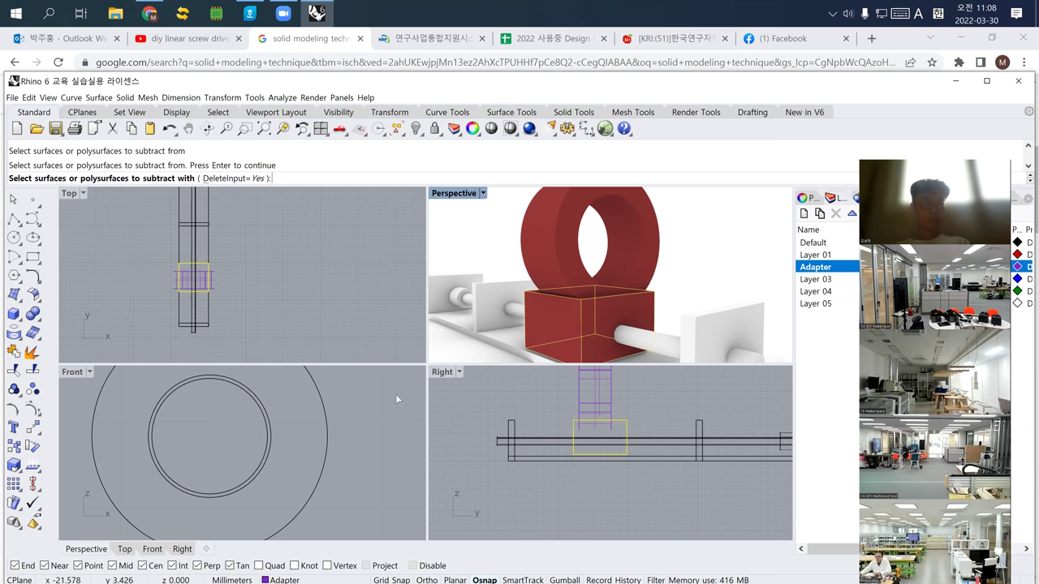
{"action": "left_click", "coordinate": [272, 433]}
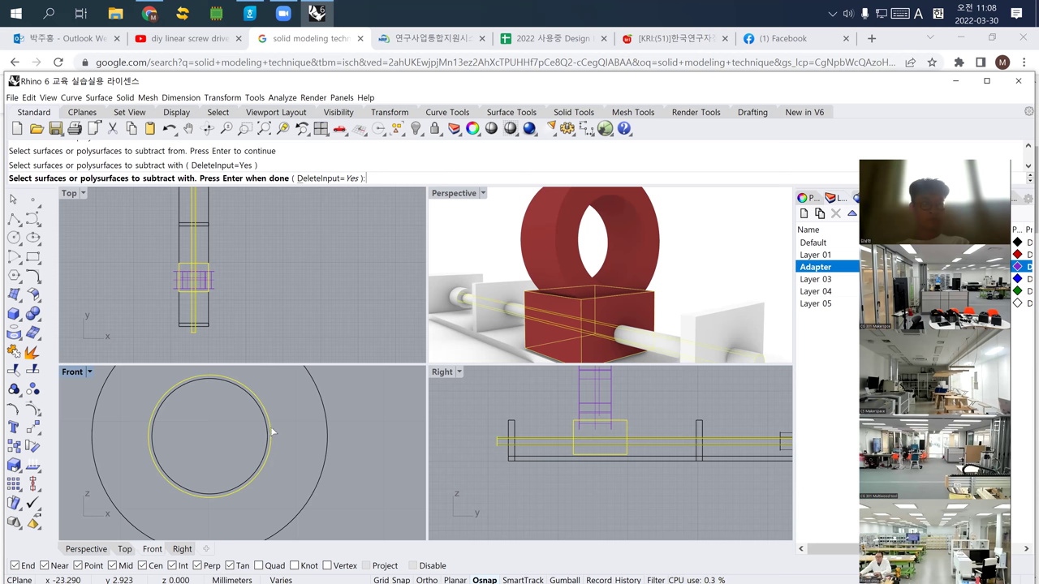
{"action": "key", "text": "Return"}
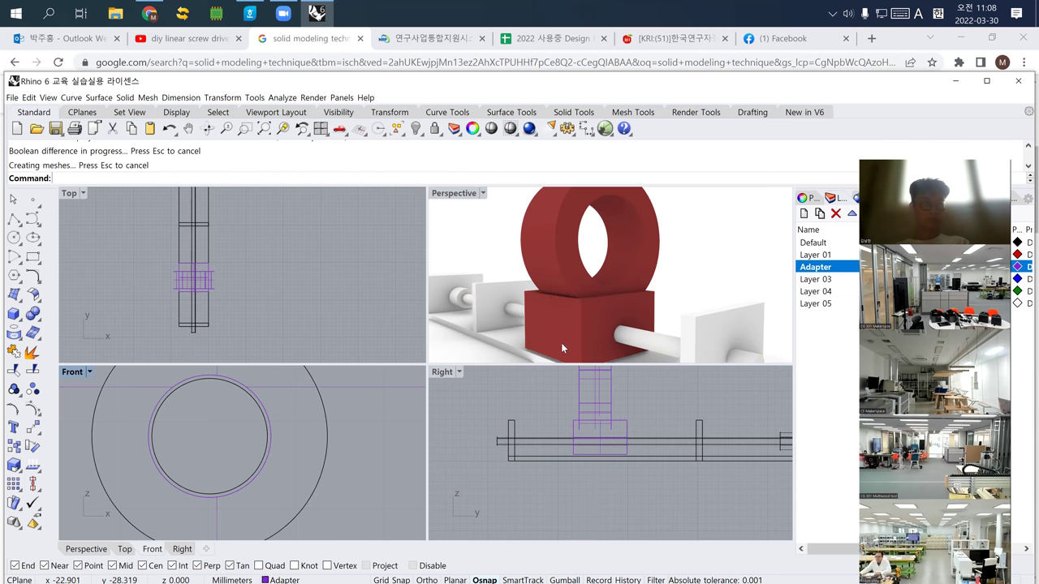
Step: Hide the thin rod, the base plate and the nearby end plate, and inspect the hole in the red block
{"action": "left_click_drag", "start_coordinate": [243, 335], "coordinate": [162, 302]}
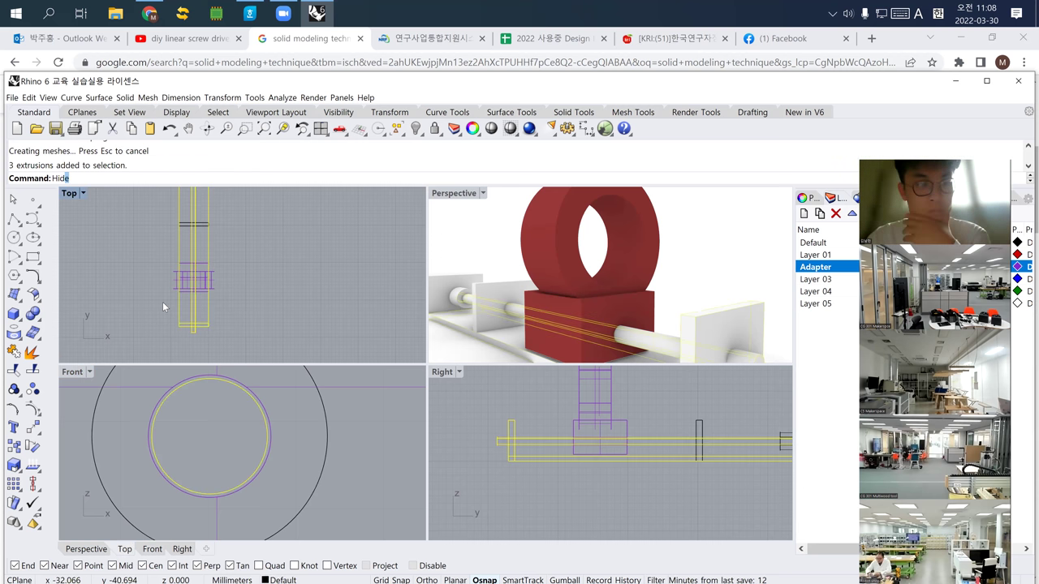
{"action": "key", "text": "ctrl+h"}
{"action": "scroll", "coordinate": [549, 294], "scroll_direction": "down", "scroll_amount": 5}
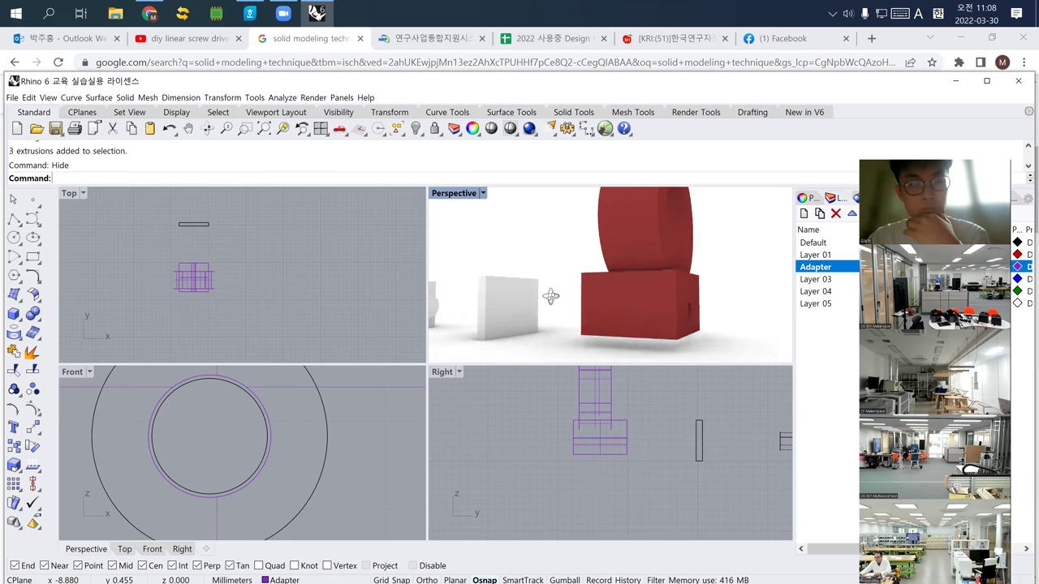
Step: Hide the remaining white end plates and small cylinder parts, and inspect the holes in the isolated red adapter
{"action": "right_click_drag", "start_coordinate": [550, 284], "coordinate": [539, 300]}
{"action": "left_click_drag", "start_coordinate": [448, 246], "coordinate": [545, 339]}
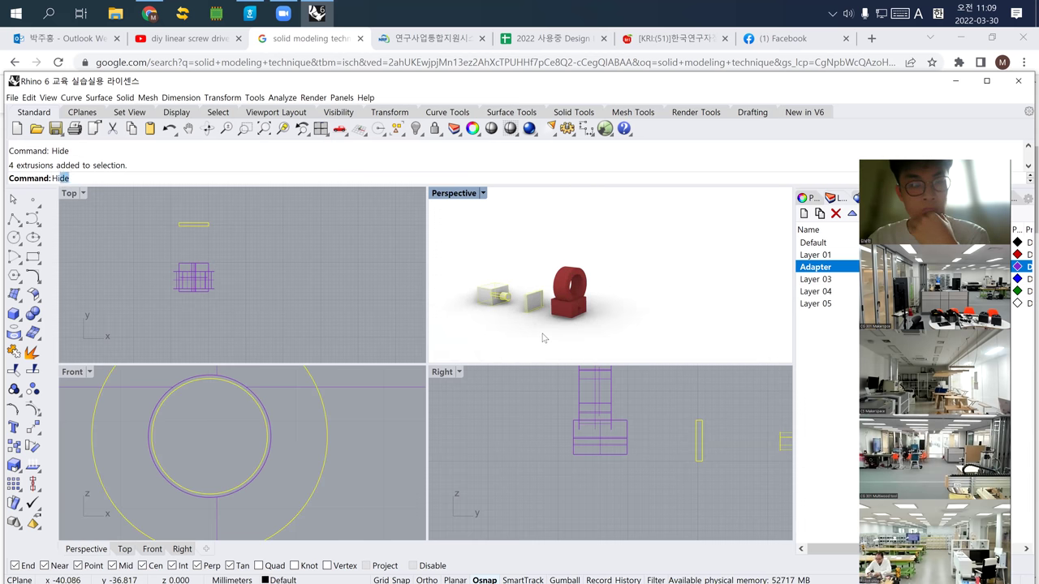
{"action": "key", "text": "ctrl+h"}
{"action": "scroll", "coordinate": [568, 325], "scroll_direction": "up", "scroll_amount": 5}
{"action": "right_click_drag", "start_coordinate": [610, 283], "coordinate": [533, 324]}
{"action": "right_click_drag", "start_coordinate": [525, 214], "coordinate": [490, 333]}
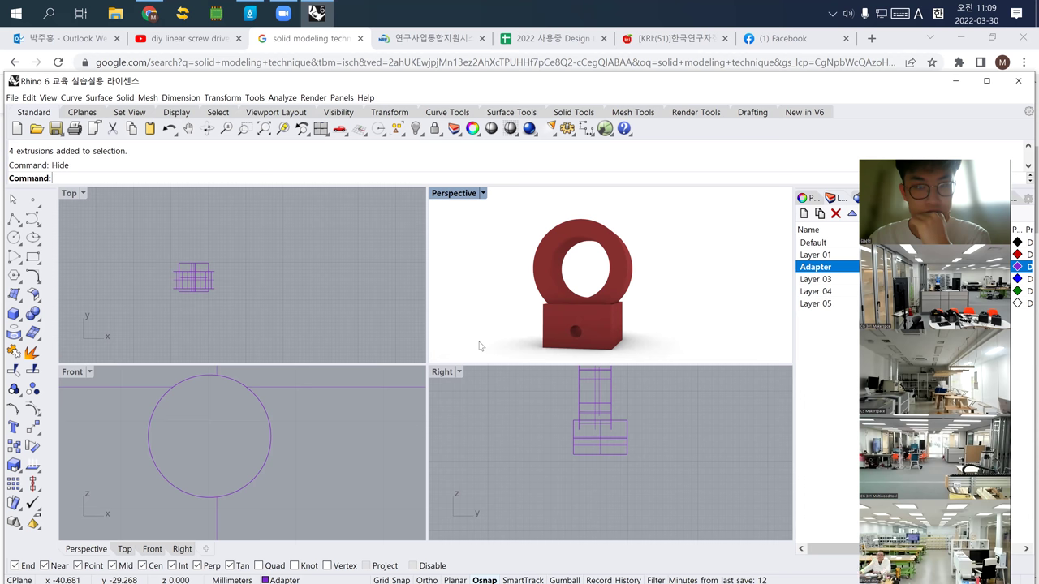
Step: Draw a vertical polyline about 28.5 mm long upward from the centre of the block's rod hole in the Front view
{"action": "left_click", "coordinate": [14, 220]}
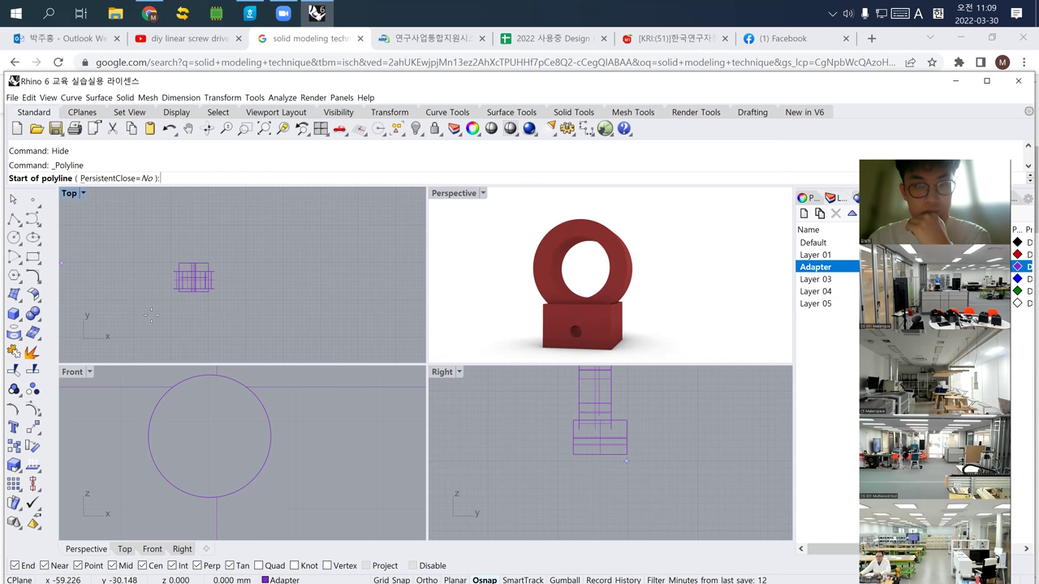
{"action": "scroll", "coordinate": [208, 447], "scroll_direction": "up", "scroll_amount": 4}
{"action": "scroll", "coordinate": [208, 448], "scroll_direction": "up", "scroll_amount": 3}
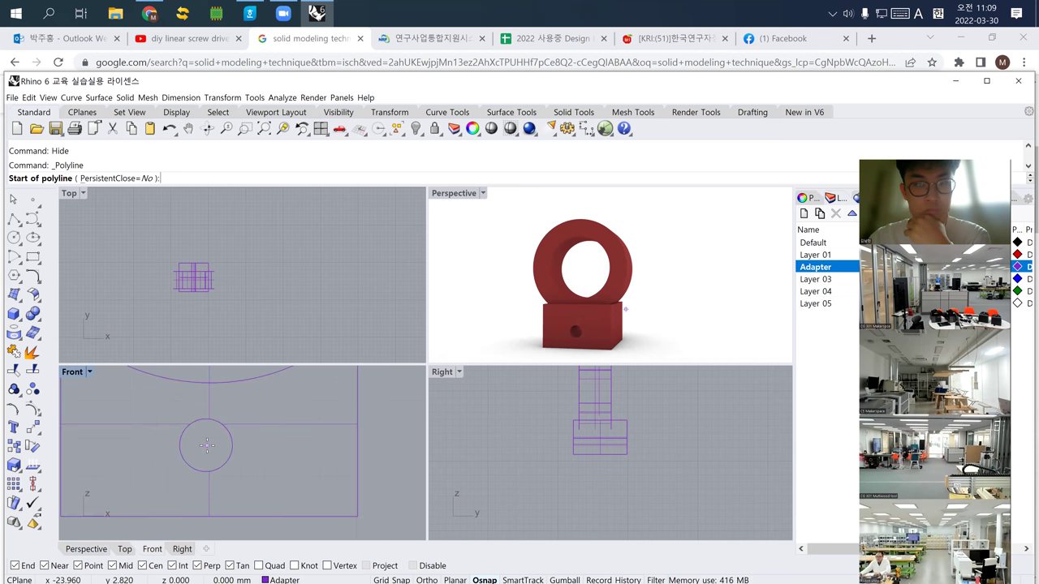
{"action": "left_click", "coordinate": [219, 422]}
{"action": "scroll", "coordinate": [207, 438], "scroll_direction": "down", "scroll_amount": 4}
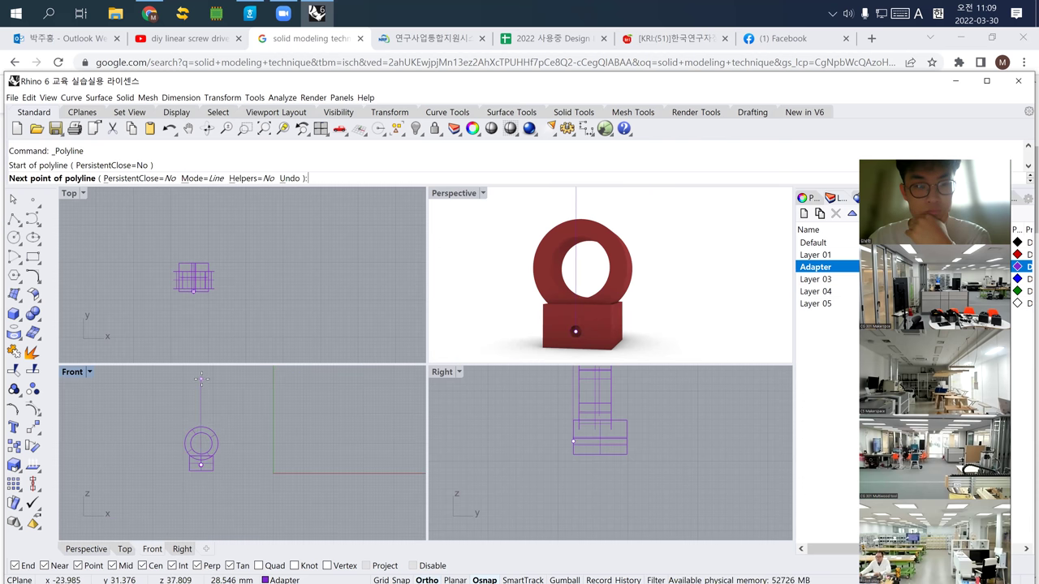
{"action": "left_click", "coordinate": [201, 378]}
{"action": "key", "text": "Return"}
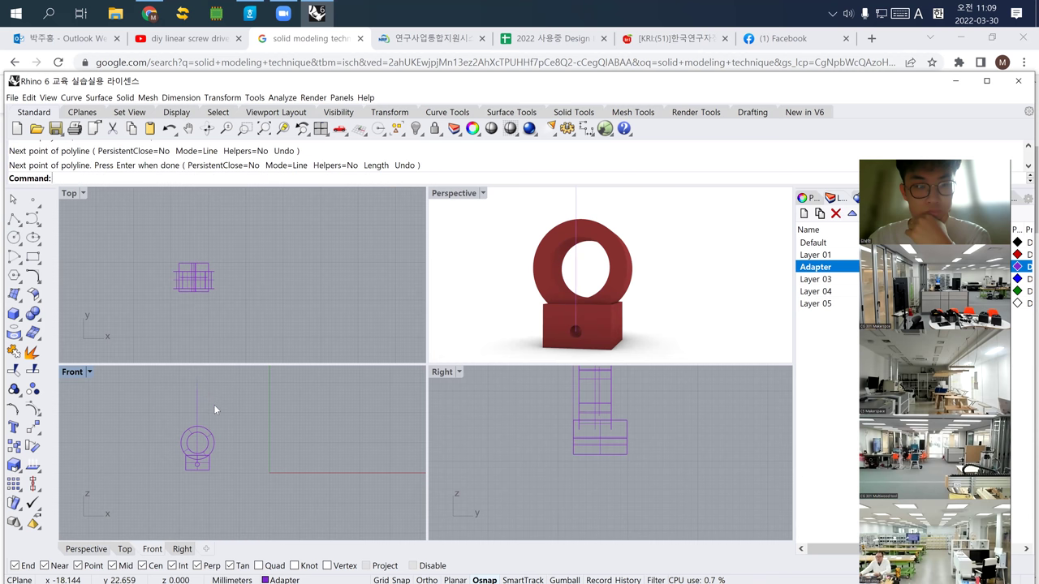
Step: Move the vertical line down about 7 mm in the Front view so it crosses the whole ring and block
{"action": "type", "text": "m"}
{"action": "key", "text": "Return"}
{"action": "left_click", "coordinate": [225, 398]}
{"action": "left_click", "coordinate": [224, 418]}
{"action": "key", "text": "Escape"}
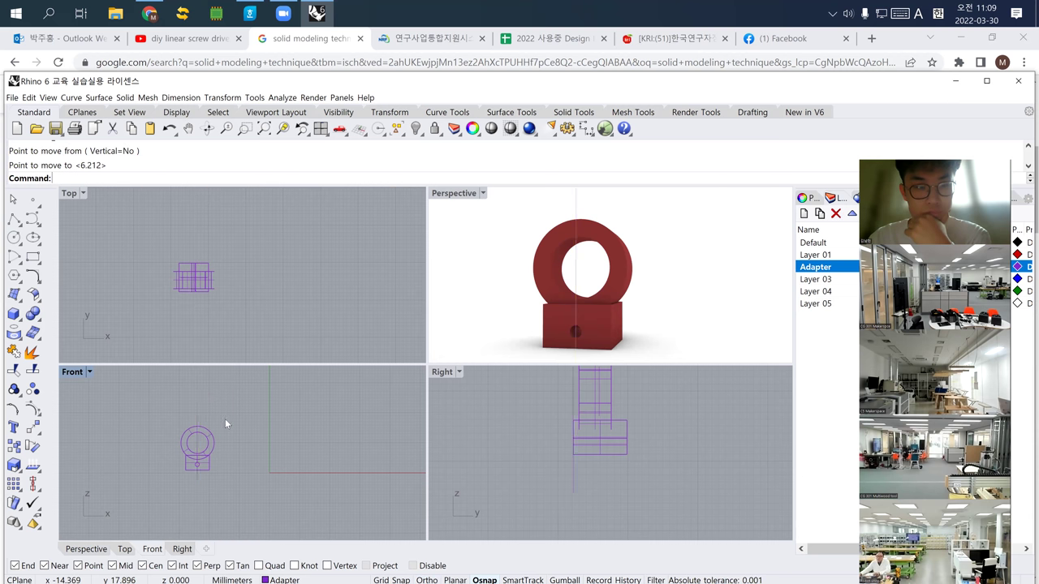
Step: Split the red ring and block with the vertical line as the cutting object
{"action": "type", "text": "Split"}
{"action": "key", "text": "Return"}
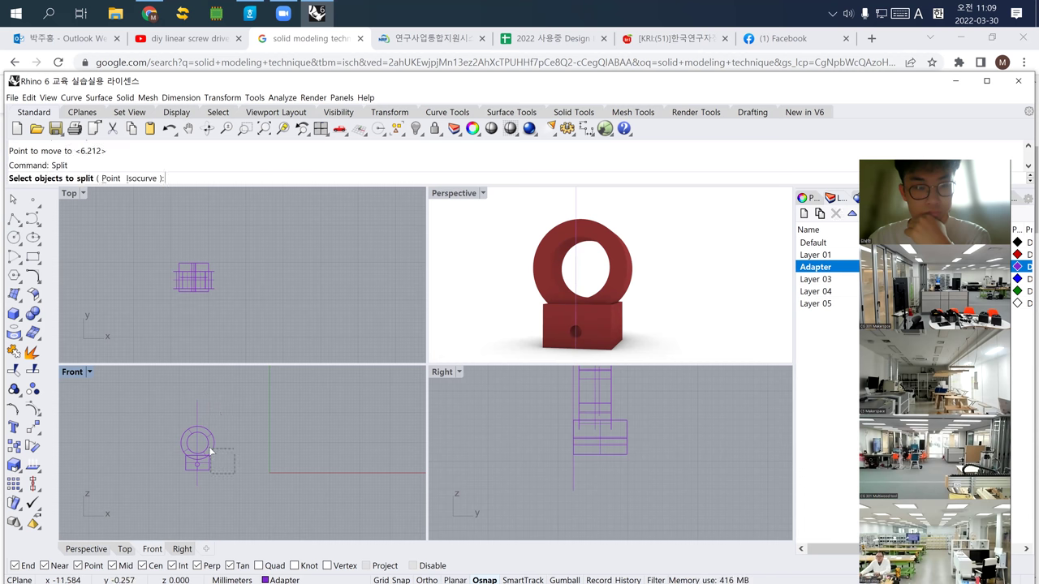
{"action": "left_click_drag", "start_coordinate": [235, 473], "coordinate": [207, 446]}
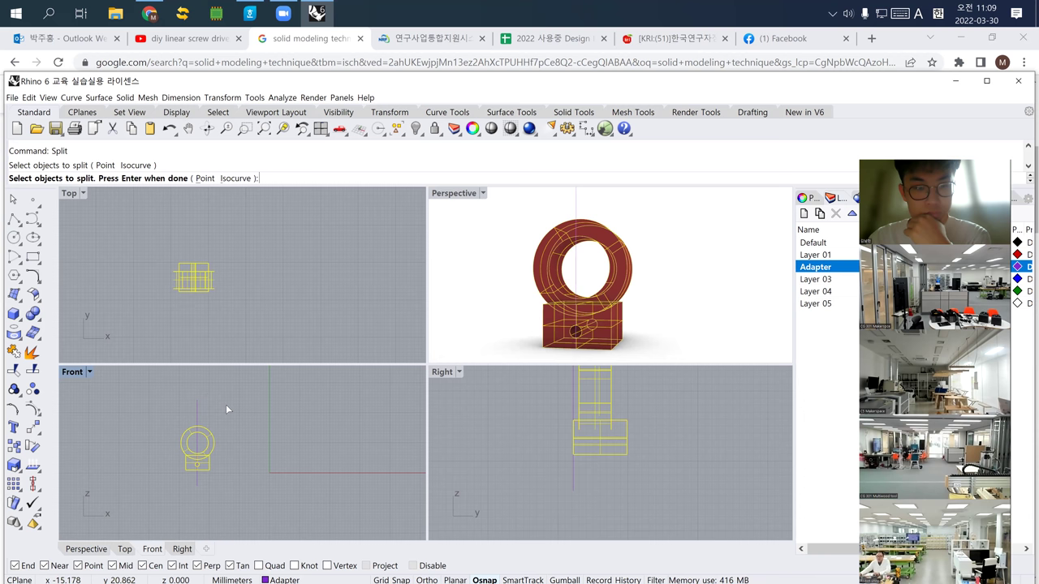
{"action": "key", "text": "Return"}
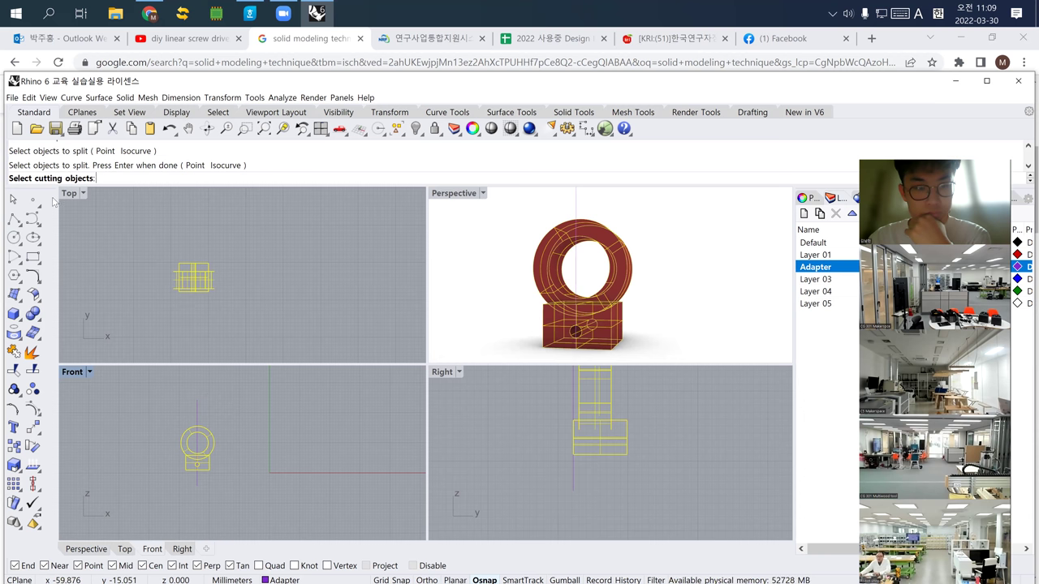
{"action": "left_click", "coordinate": [195, 405]}
{"action": "key", "text": "Return"}
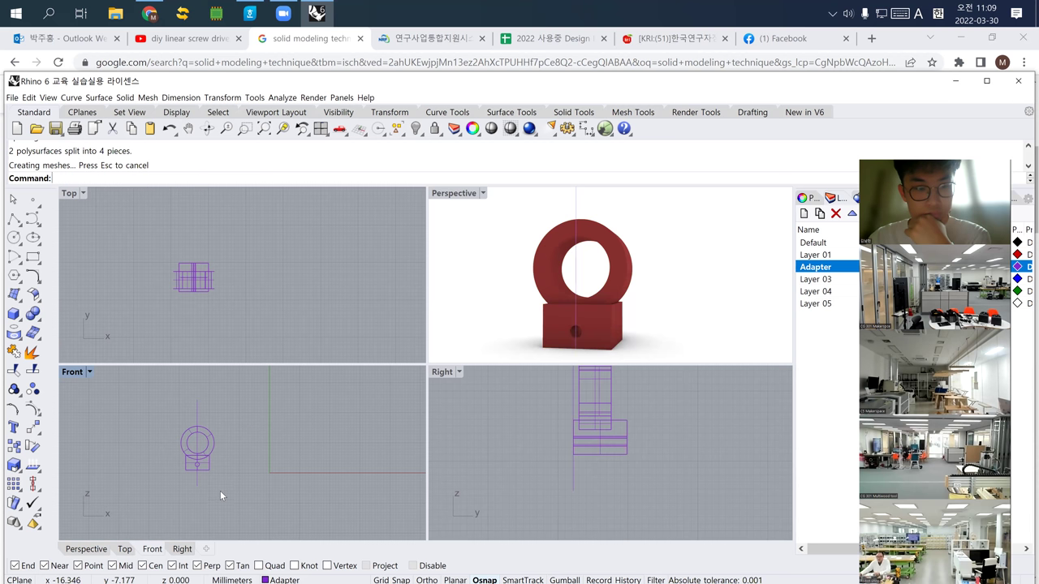
Step: Move the half of the ring and block on the +X side about 7.8 mm horizontally away from the other half
{"action": "left_click_drag", "start_coordinate": [204, 413], "coordinate": [252, 426]}
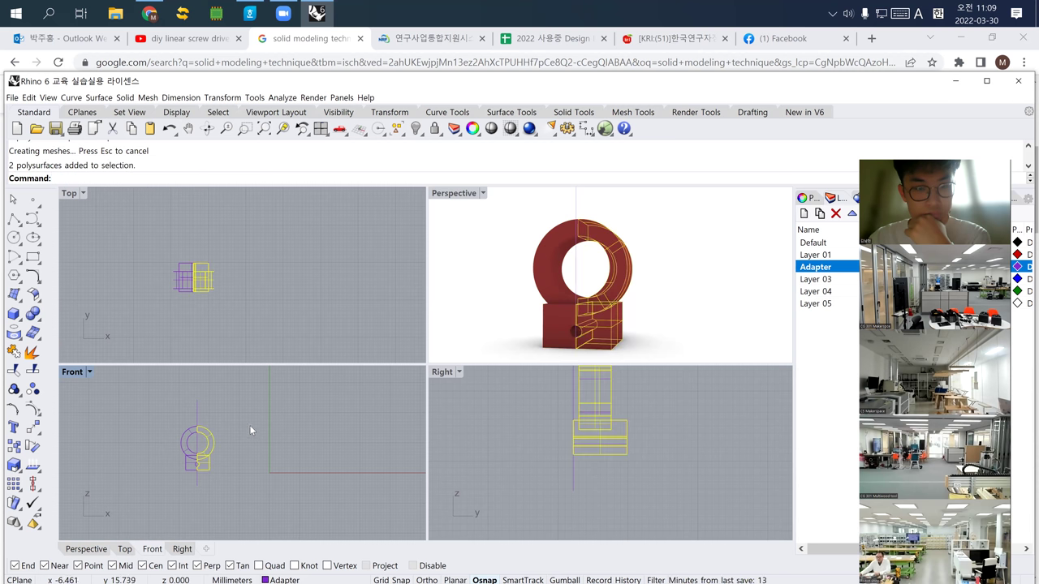
{"action": "type", "text": "m"}
{"action": "key", "text": "Return"}
{"action": "left_click", "coordinate": [243, 425]}
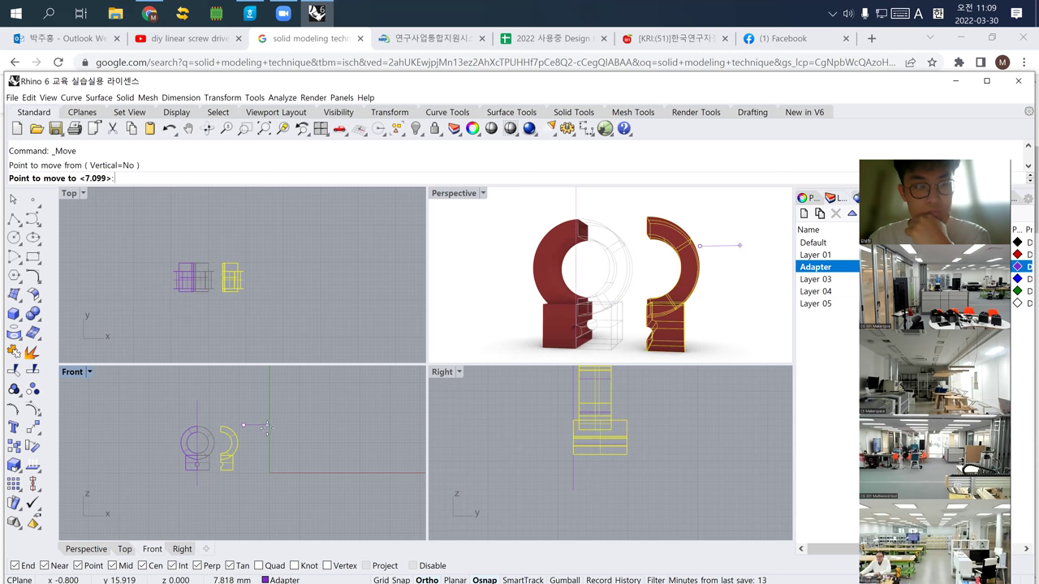
{"action": "left_click", "coordinate": [268, 427]}
{"action": "key", "text": "Escape"}
Step: Delete the vertical cutting line between the separated adapter halves
{"action": "right_click_drag", "start_coordinate": [641, 310], "coordinate": [575, 279]}
{"action": "left_click", "coordinate": [575, 278]}
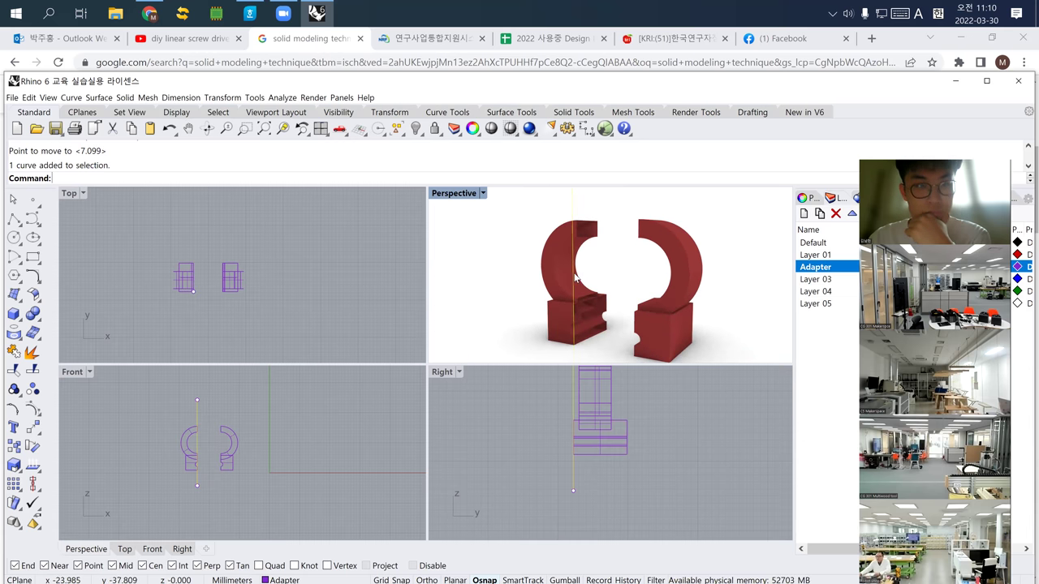
{"action": "key", "text": "Delete"}
{"action": "right_click_drag", "start_coordinate": [575, 278], "coordinate": [617, 302]}
{"action": "scroll", "coordinate": [205, 459], "scroll_direction": "up", "scroll_amount": 3}
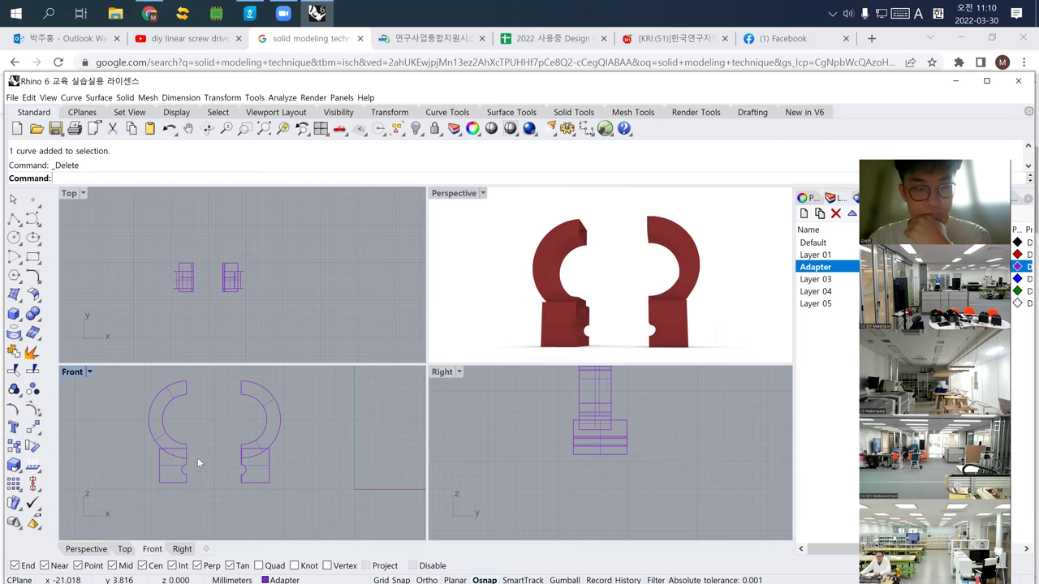
Step: Close the open cut faces of the ring and block halves with Cap, and inspect the resulting solids
{"action": "left_click", "coordinate": [153, 440]}
{"action": "left_click", "coordinate": [161, 470]}
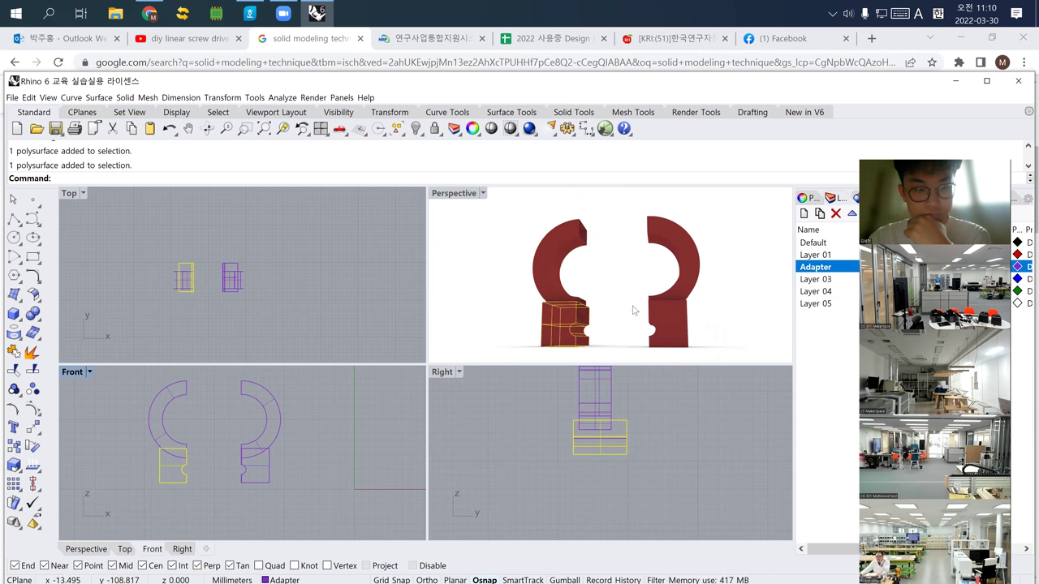
{"action": "right_click_drag", "start_coordinate": [552, 309], "coordinate": [513, 304]}
{"action": "left_click", "coordinate": [513, 304]}
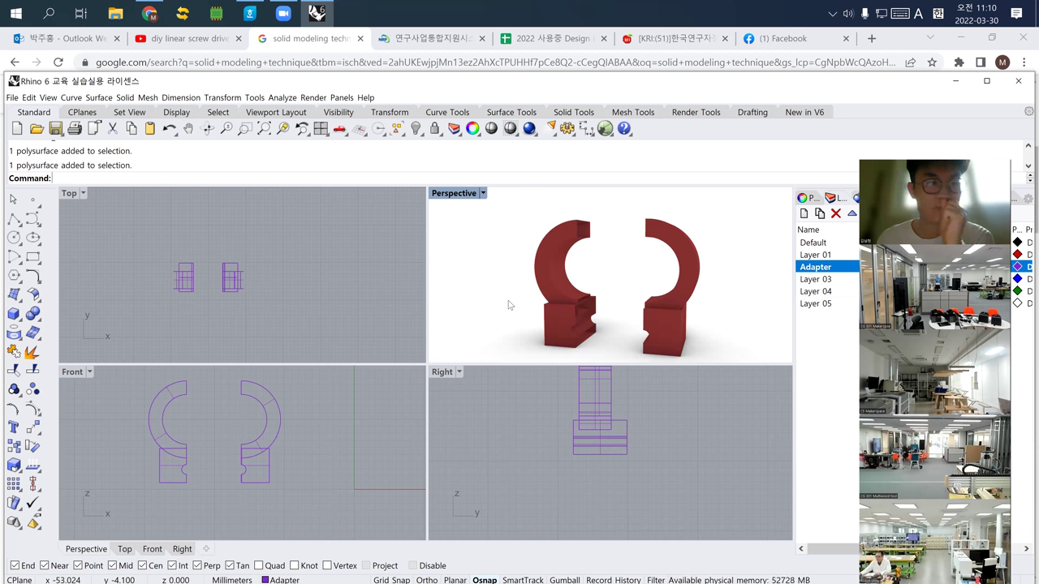
{"action": "type", "text": "cap"}
{"action": "key", "text": "Return"}
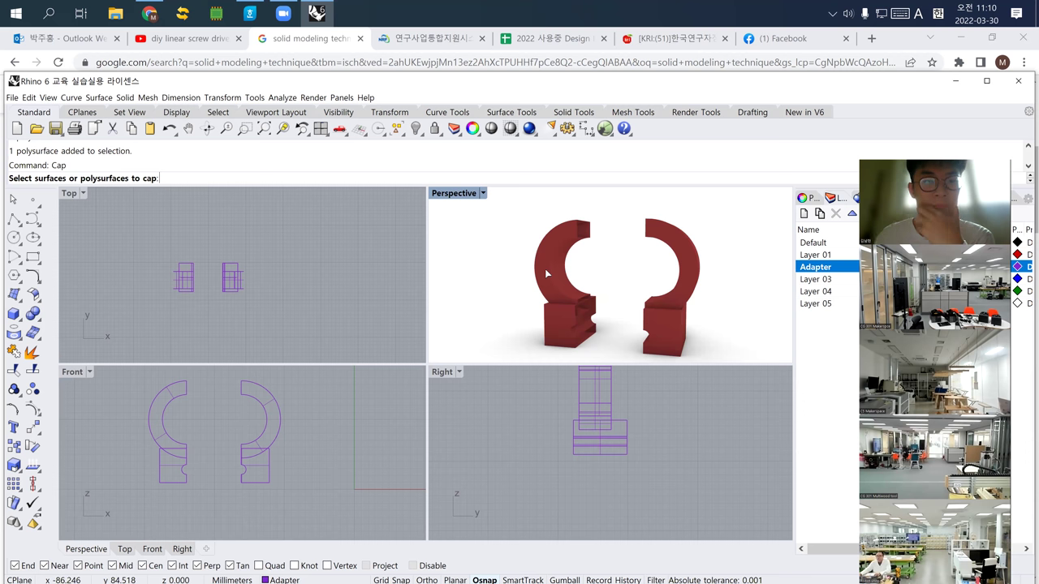
{"action": "left_click", "coordinate": [546, 275]}
{"action": "key", "text": "Return"}
{"action": "left_click", "coordinate": [557, 318]}
{"action": "key", "text": "Return"}
{"action": "left_click", "coordinate": [671, 333]}
{"action": "key", "text": "Return"}
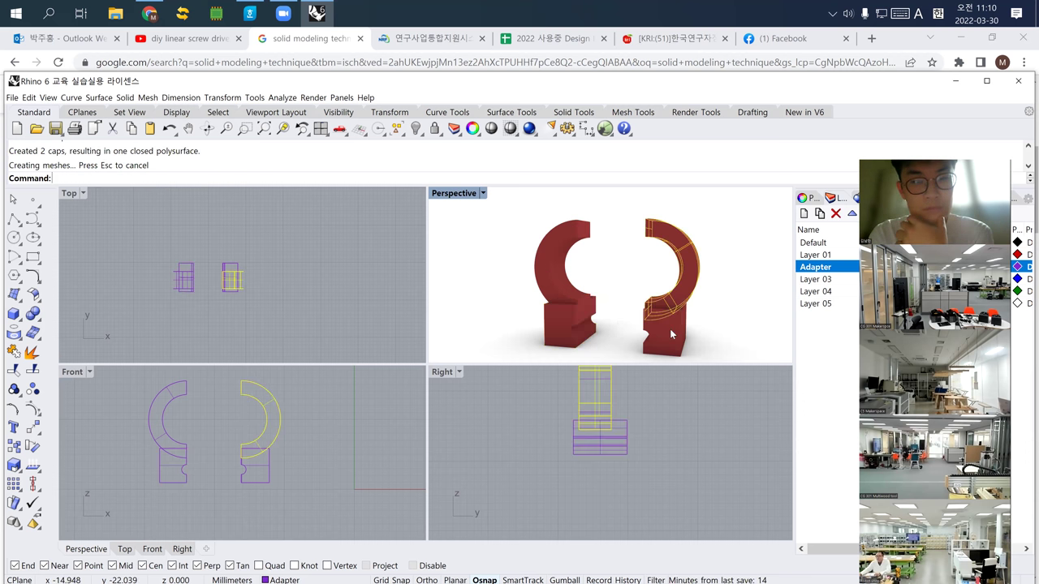
{"action": "right_click_drag", "start_coordinate": [670, 334], "coordinate": [578, 308]}
{"action": "scroll", "coordinate": [576, 311], "scroll_direction": "up", "scroll_amount": 5}
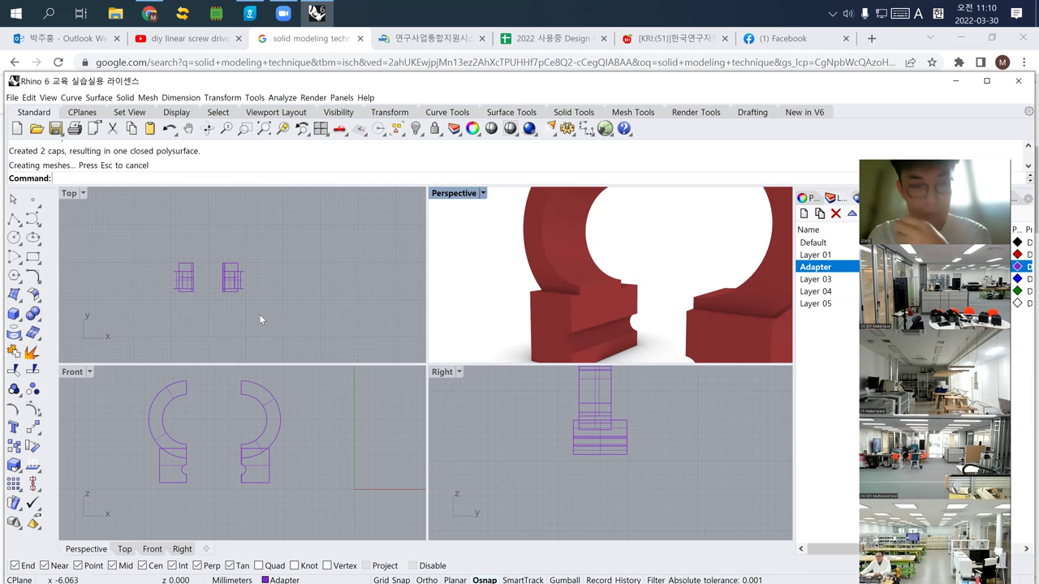
Step: Delete all four red adapter pieces in the Top view
{"action": "scroll", "coordinate": [259, 318], "scroll_direction": "down", "scroll_amount": 6}
{"action": "scroll", "coordinate": [536, 294], "scroll_direction": "down", "scroll_amount": 5}
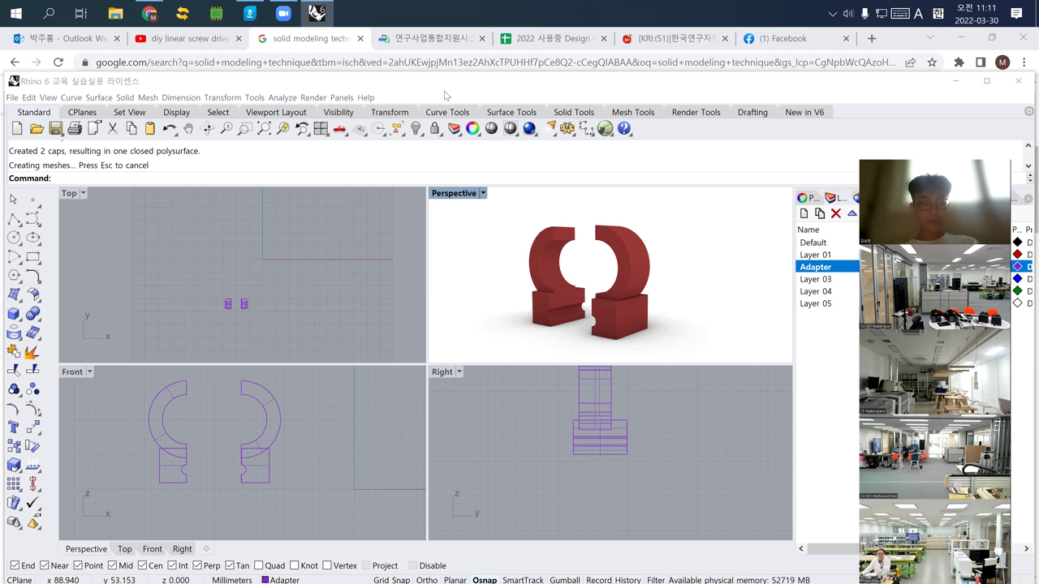
{"action": "left_click", "coordinate": [361, 259]}
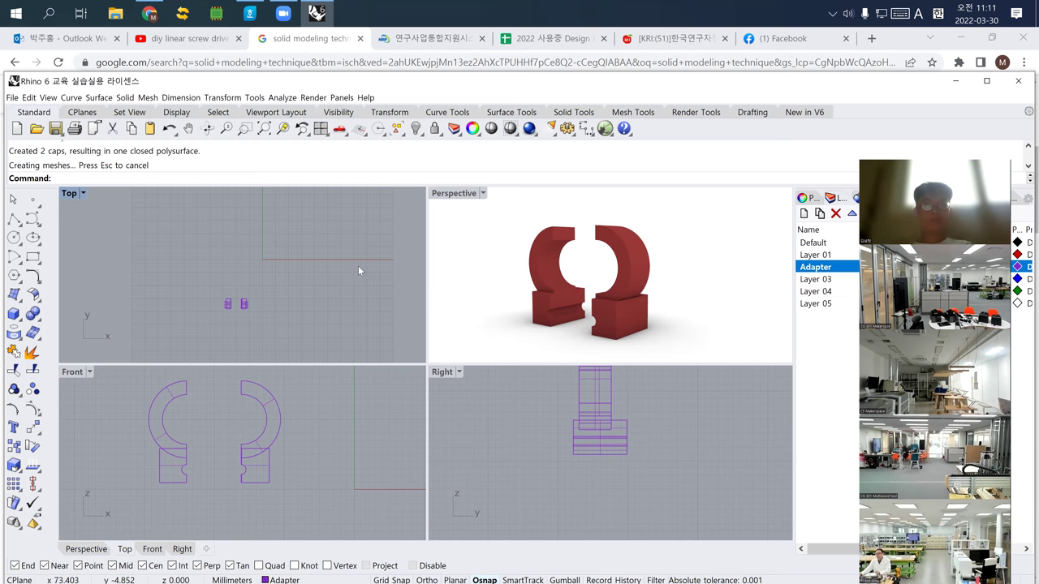
{"action": "scroll", "coordinate": [360, 261], "scroll_direction": "down", "scroll_amount": 3}
{"action": "right_click_drag", "start_coordinate": [321, 256], "coordinate": [282, 269]}
{"action": "left_click_drag", "start_coordinate": [176, 234], "coordinate": [316, 335]}
{"action": "key", "text": "Delete"}
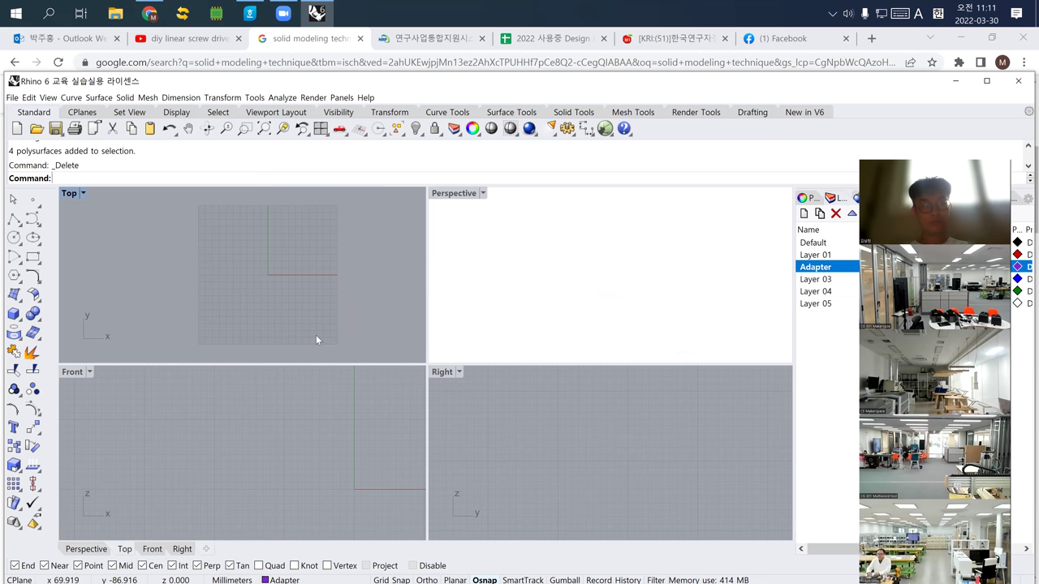
Step: Show all hidden objects and delete the entire white assembly to empty the model
{"action": "key", "text": "Return"}
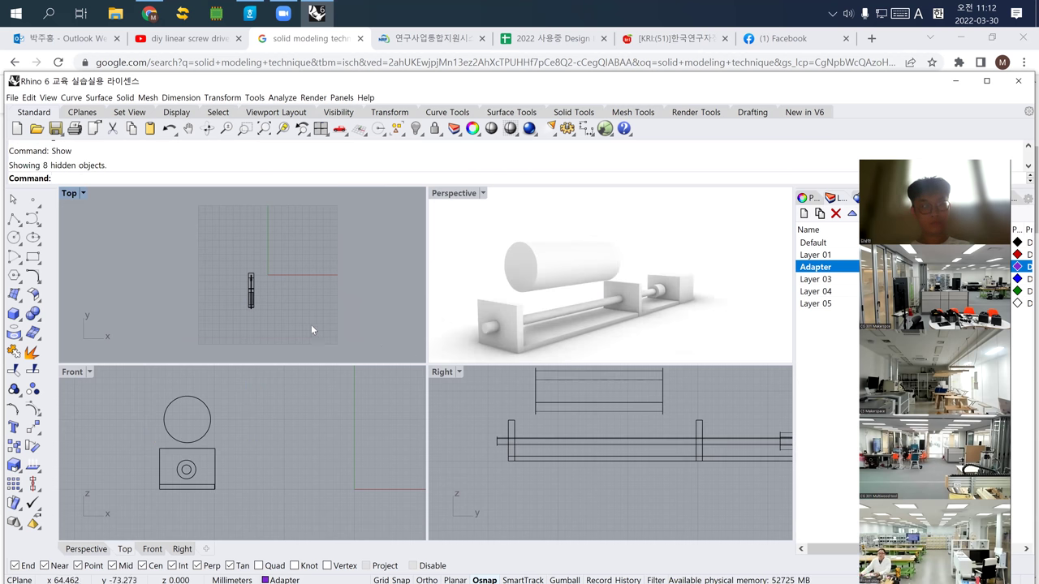
{"action": "left_click", "coordinate": [249, 284]}
{"action": "key", "text": "ctrl+a"}
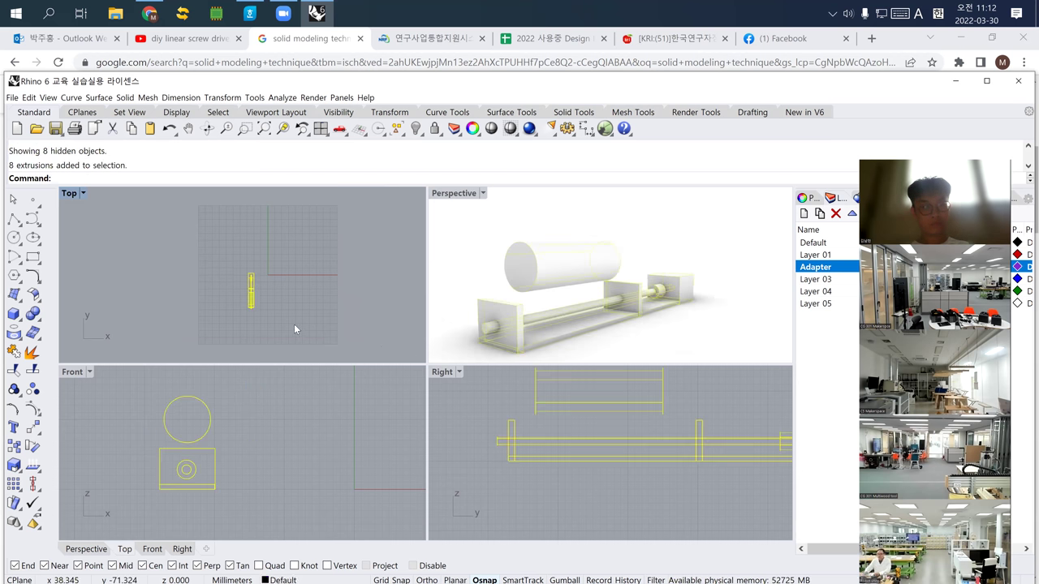
{"action": "key", "text": "Delete"}
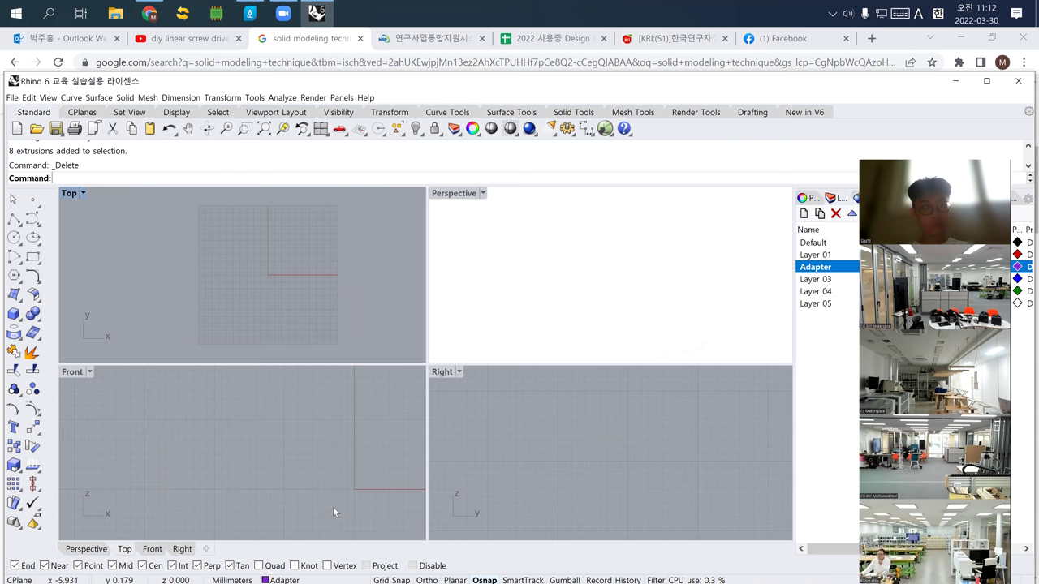
Step: Switch to the Chrome browser and search Google for "car design" in the Facebook tab
{"action": "key", "text": "alt+Tab"}
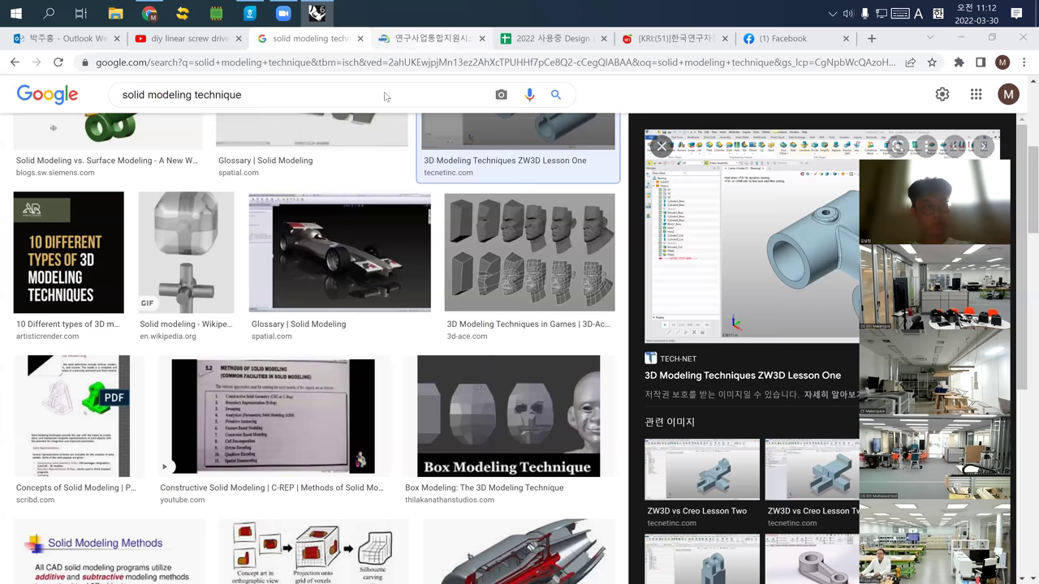
{"action": "key", "text": "ctrl+Tab"}
{"action": "key", "text": "ctrl+Tab"}
{"action": "key", "text": "ctrl+Tab"}
{"action": "key", "text": "ctrl+Tab"}
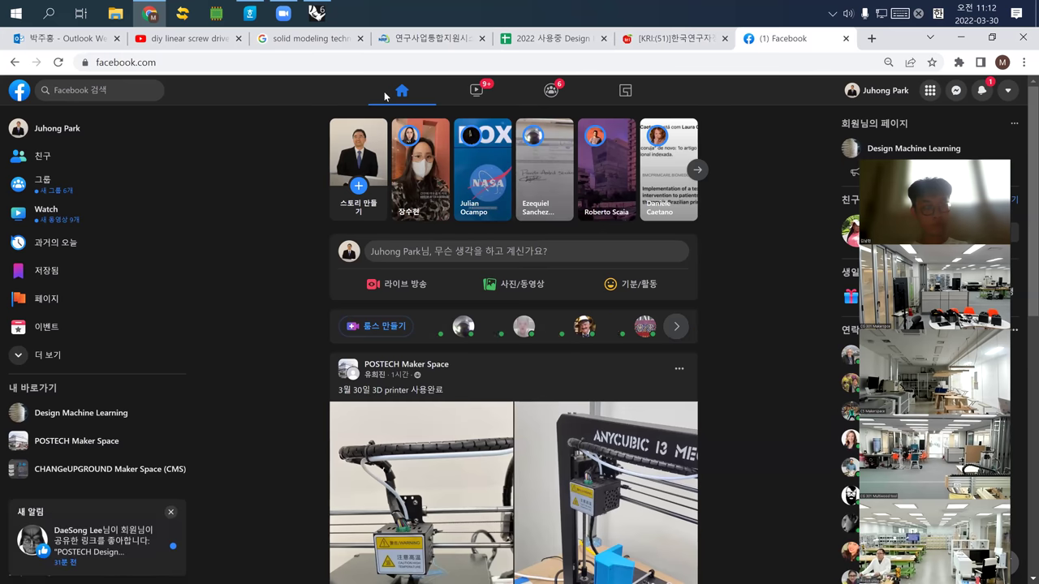
{"action": "key", "text": "ctrl+l"}
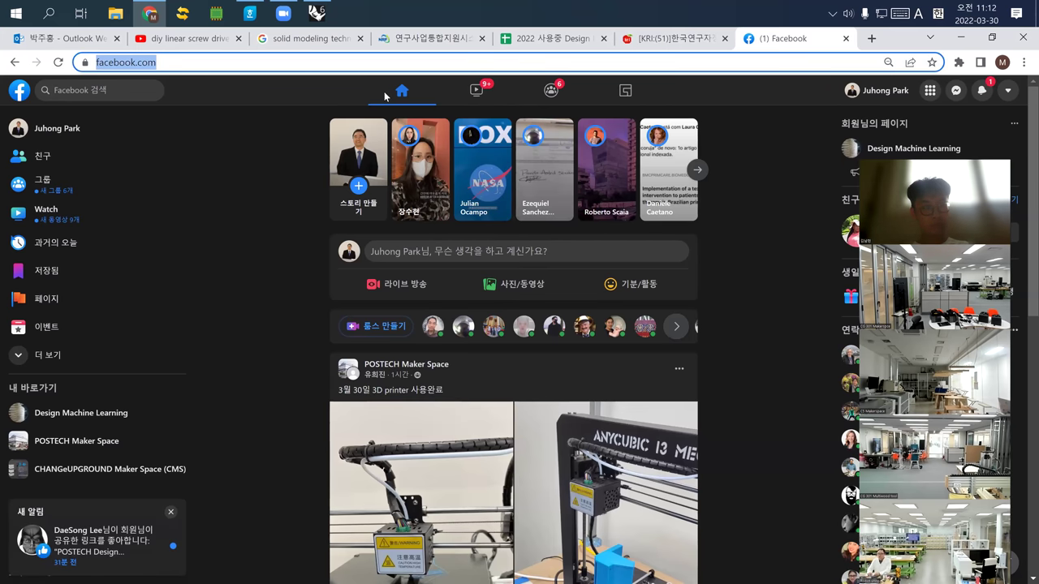
{"action": "type", "text": "car"}
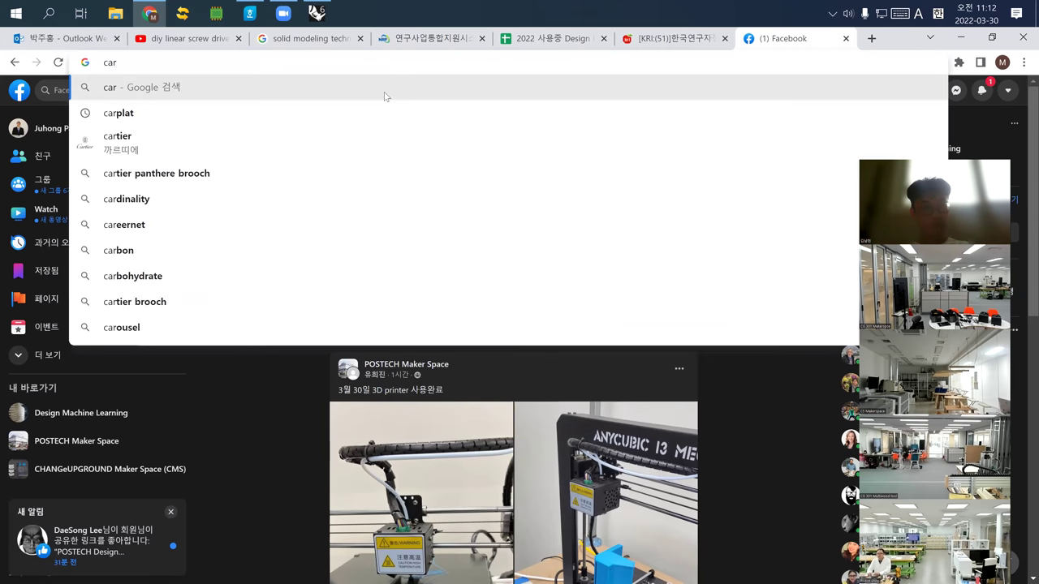
{"action": "type", "text": " design"}
{"action": "key", "text": "Return"}
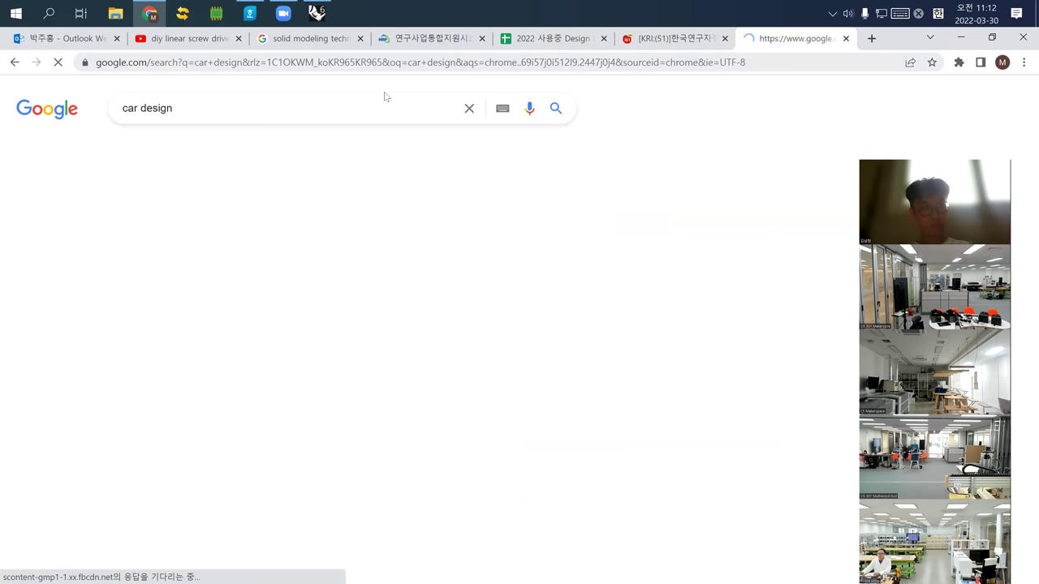
Step: Refine the Google search to "car design ferrari" and display the image results
{"action": "left_click", "coordinate": [207, 108]}
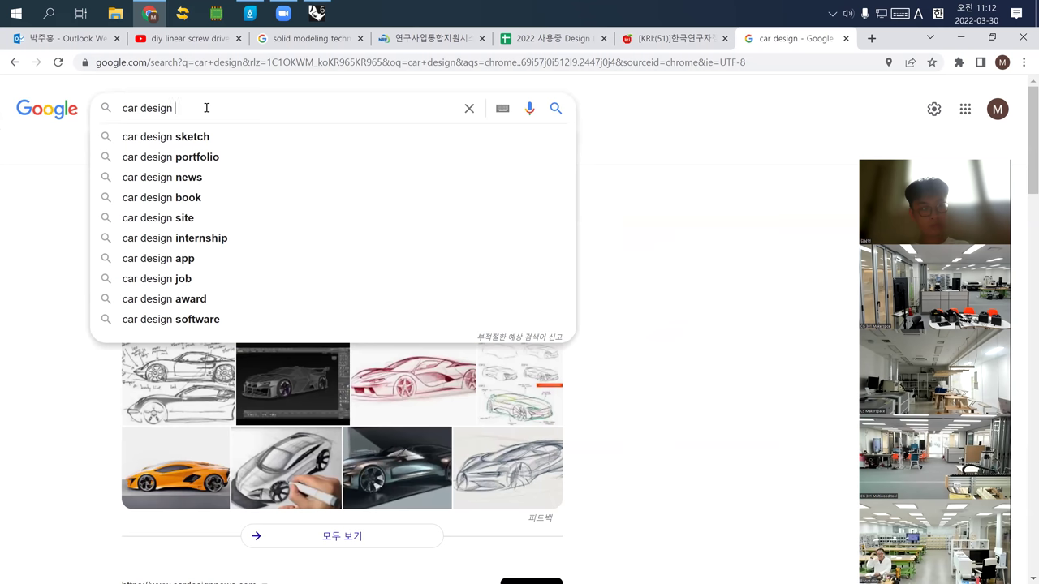
{"action": "type", "text": "ferra"}
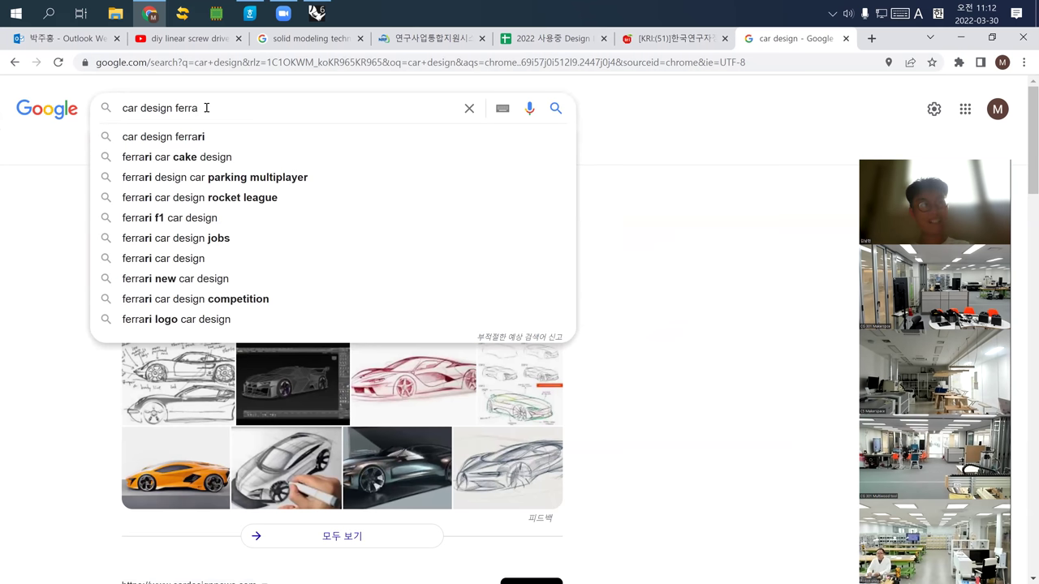
{"action": "type", "text": "ri"}
{"action": "key", "text": "Return"}
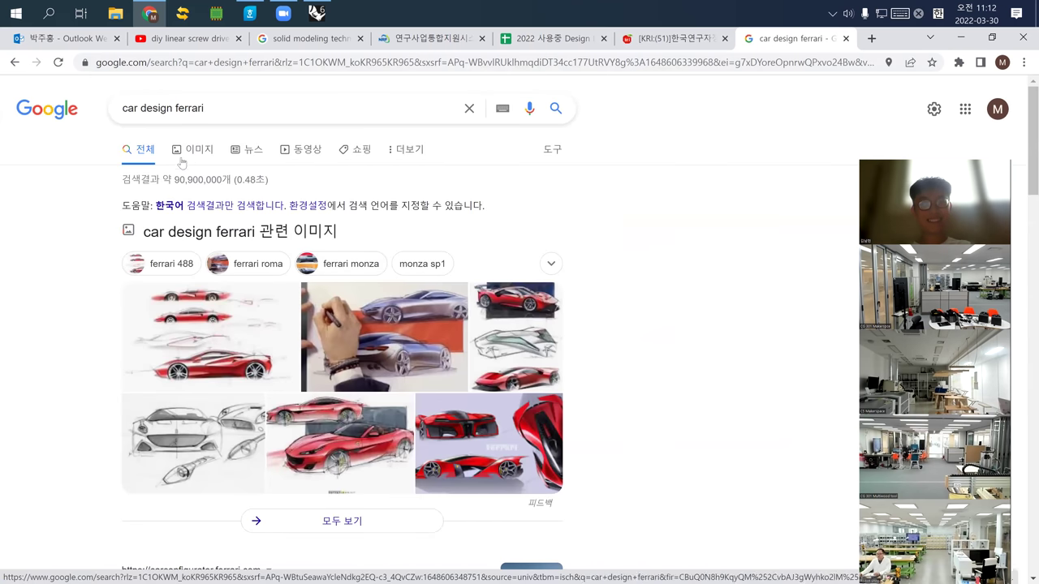
{"action": "left_click", "coordinate": [195, 149]}
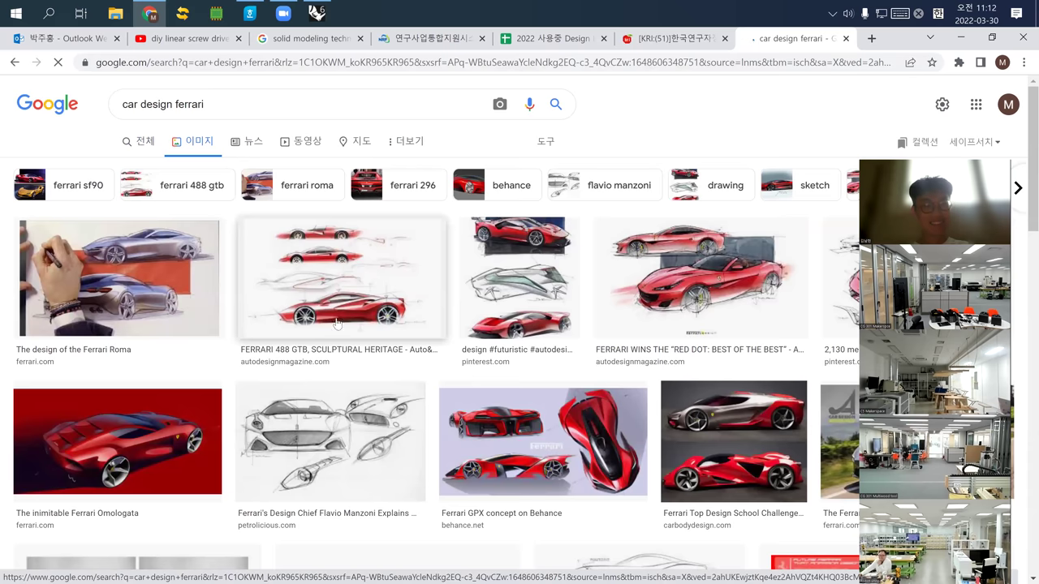
Step: Look through the Ferrari design images, refining the image search to "car design ferrari clay mockup"
{"action": "scroll", "coordinate": [568, 267], "scroll_direction": "down", "scroll_amount": 3}
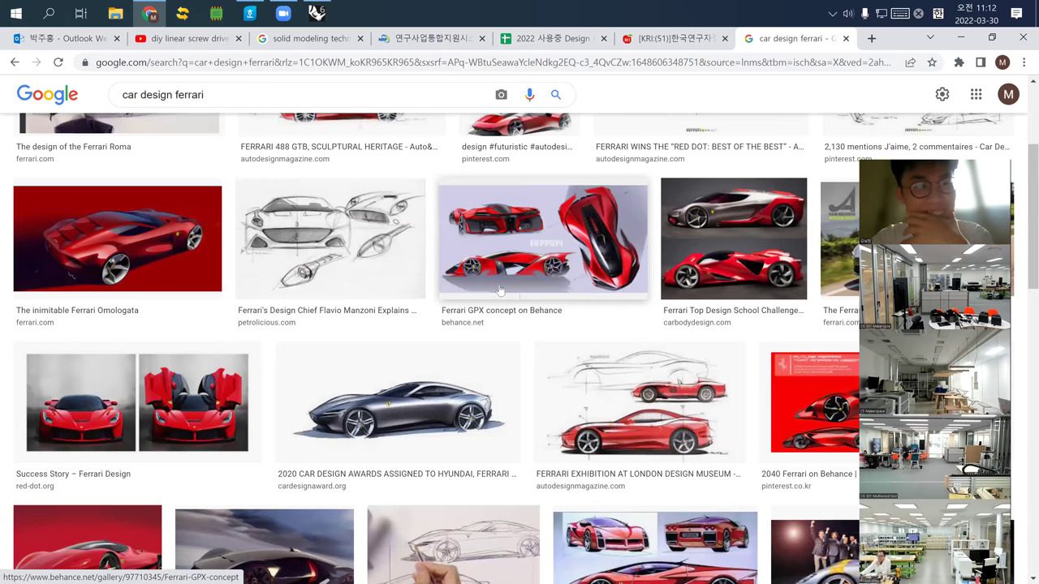
{"action": "scroll", "coordinate": [491, 324], "scroll_direction": "down", "scroll_amount": 2}
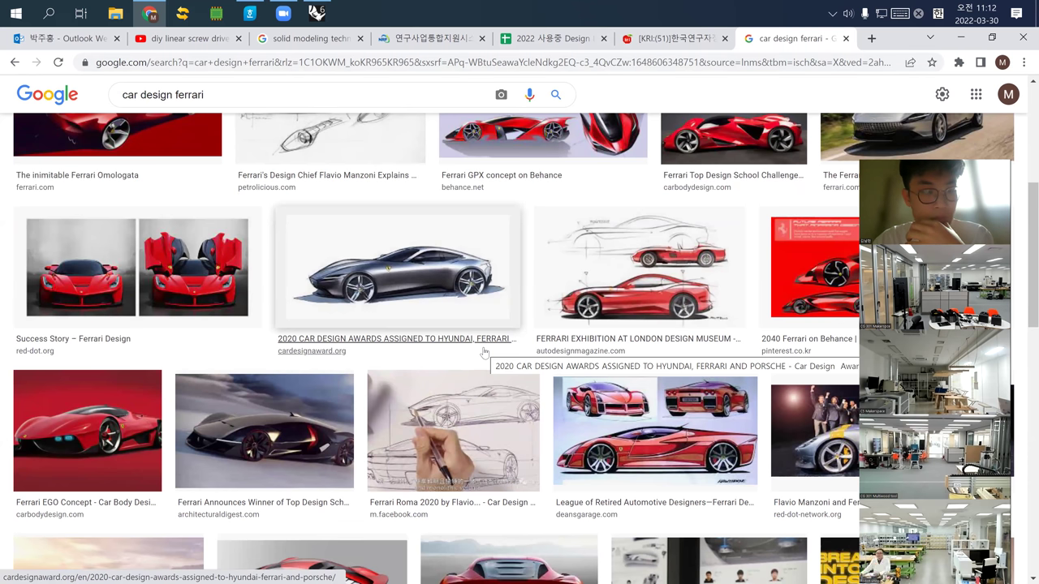
{"action": "left_click", "coordinate": [289, 94]}
{"action": "type", "text": "clay"}
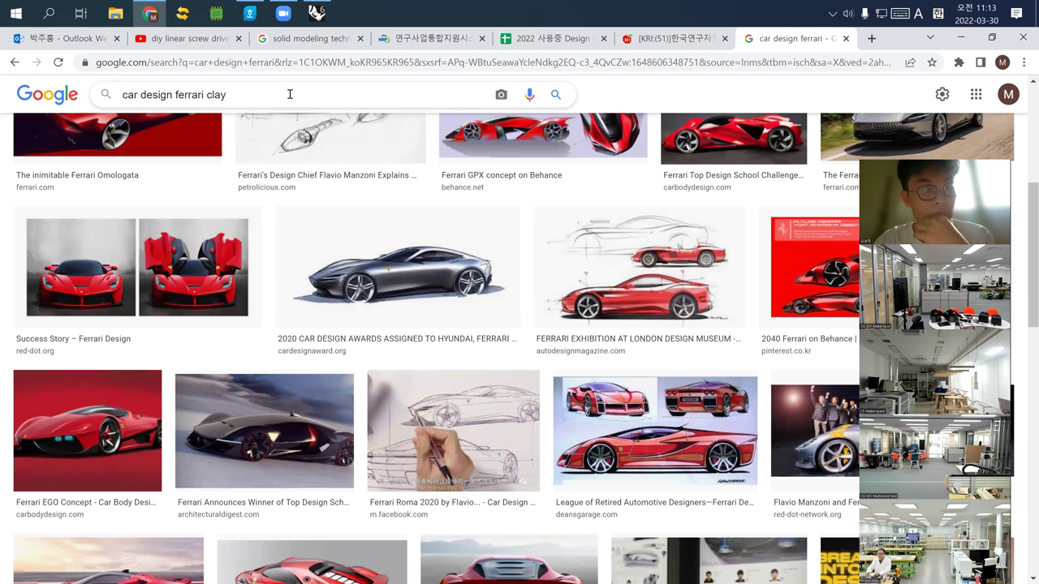
{"action": "type", "text": "mockup"}
{"action": "key", "text": "Return"}
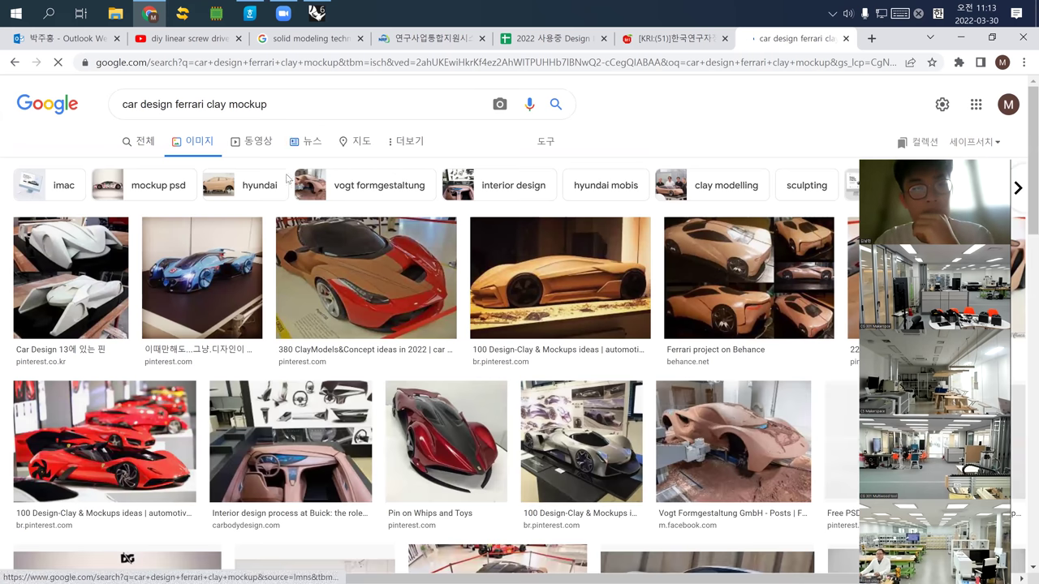
Step: Preview the orange clay car, the Vogt Formgestaltung clay model and the related Ford Media Center clay-modelling image
{"action": "left_click", "coordinate": [532, 310]}
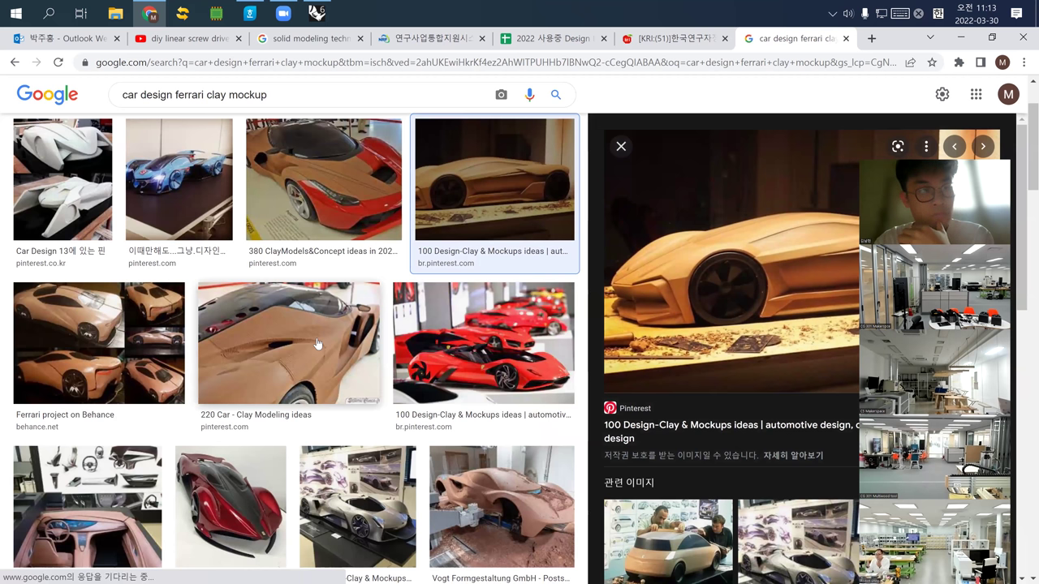
{"action": "left_click", "coordinate": [501, 492]}
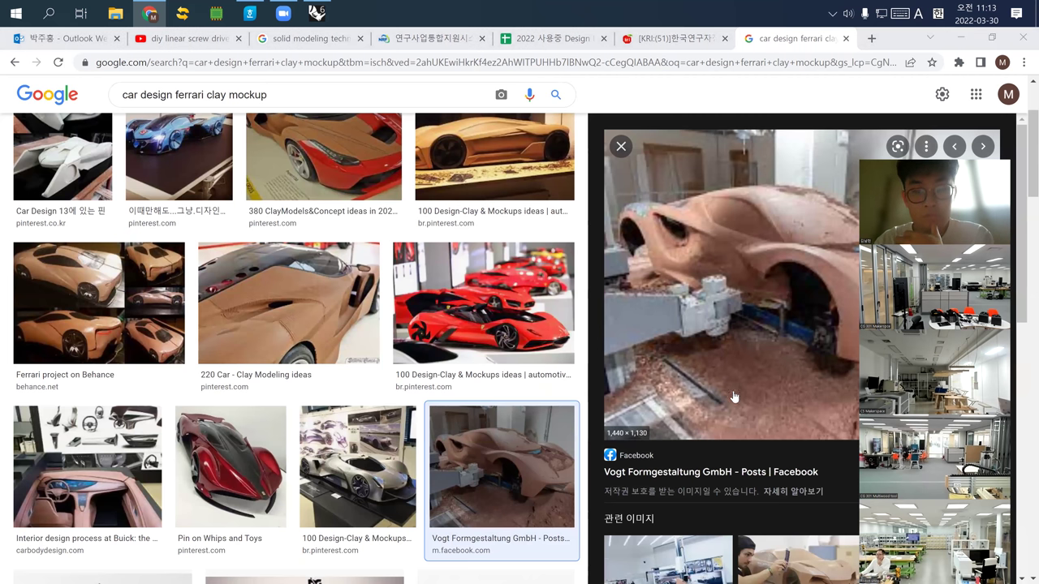
{"action": "scroll", "coordinate": [734, 397], "scroll_direction": "down", "scroll_amount": 3}
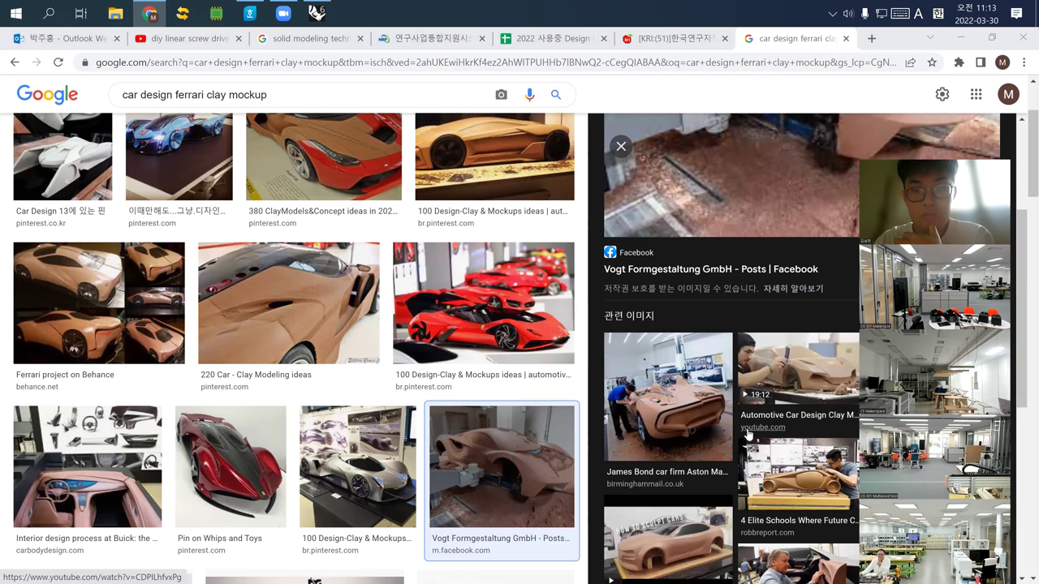
{"action": "scroll", "coordinate": [745, 438], "scroll_direction": "down", "scroll_amount": 2}
{"action": "scroll", "coordinate": [744, 442], "scroll_direction": "down", "scroll_amount": 2}
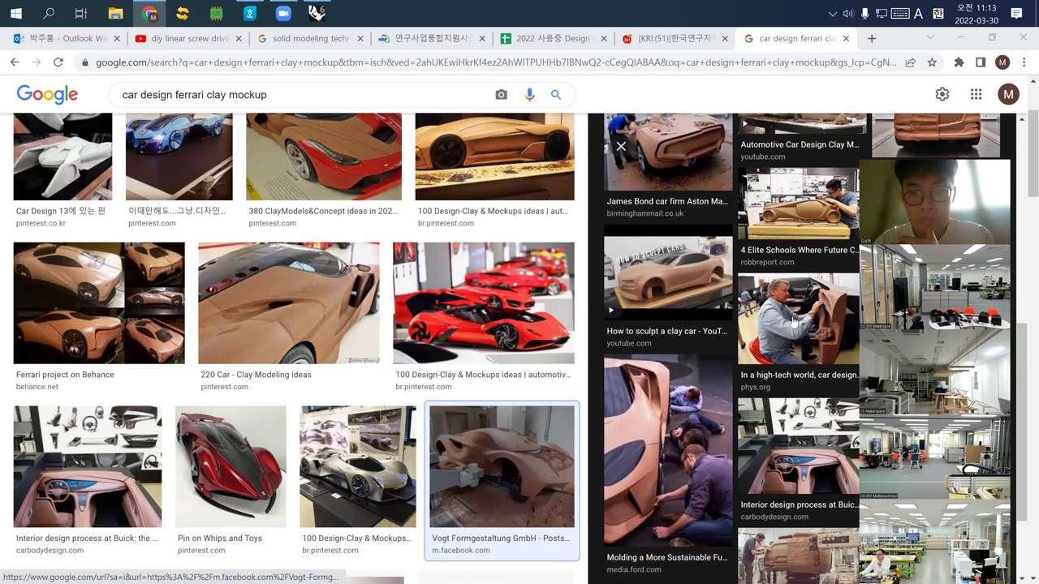
{"action": "left_click", "coordinate": [699, 410]}
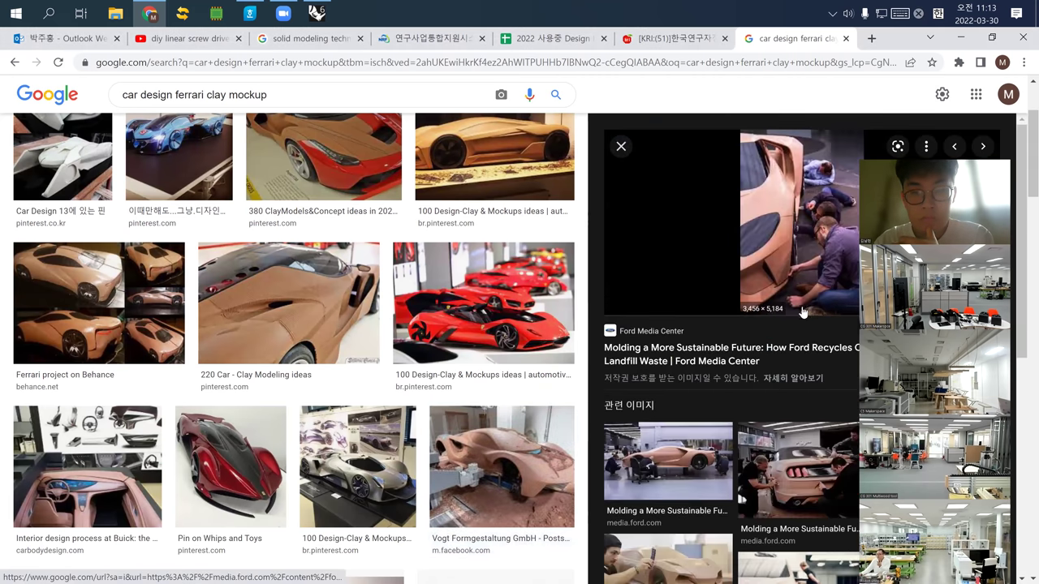
{"action": "scroll", "coordinate": [835, 341], "scroll_direction": "down", "scroll_amount": 2}
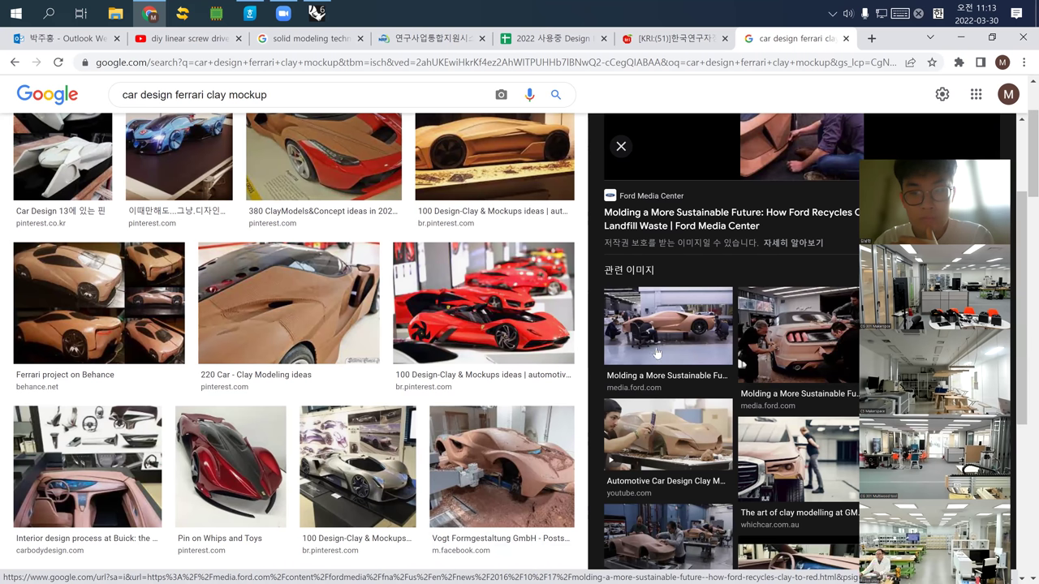
Step: Extend the image search to "car design ferrari clay mockup scan"
{"action": "left_click", "coordinate": [278, 93]}
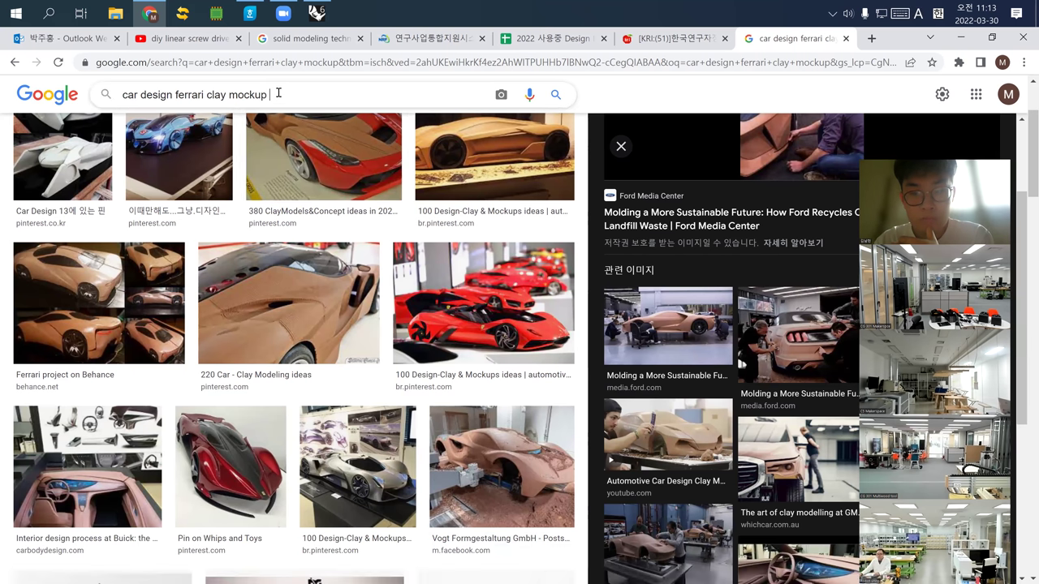
{"action": "type", "text": "scan"}
{"action": "key", "text": "Return"}
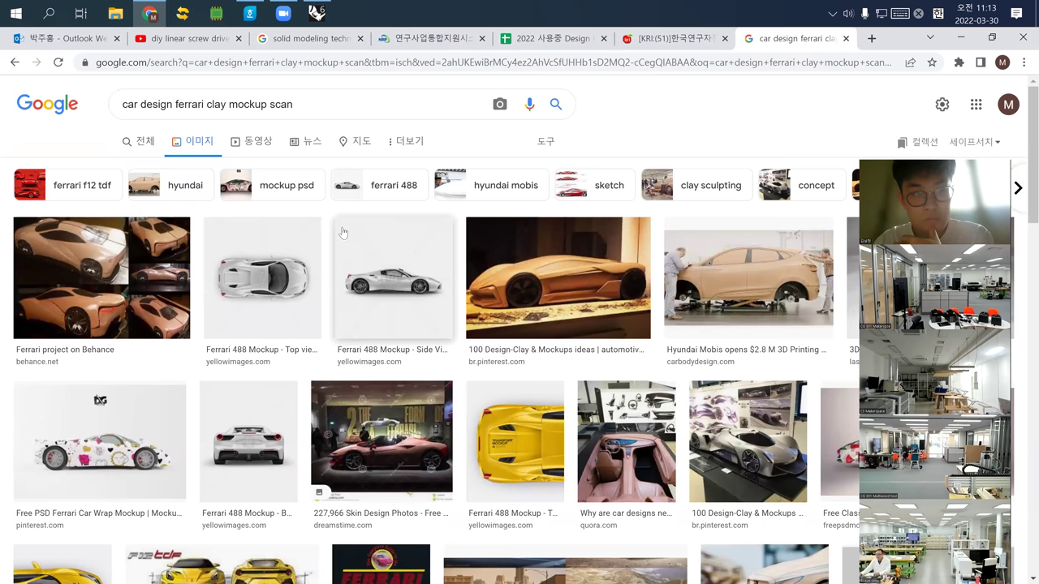
Step: Replace the image search with "3d scan" and refine it to "3d scan car model"
{"action": "triple_click", "coordinate": [290, 105]}
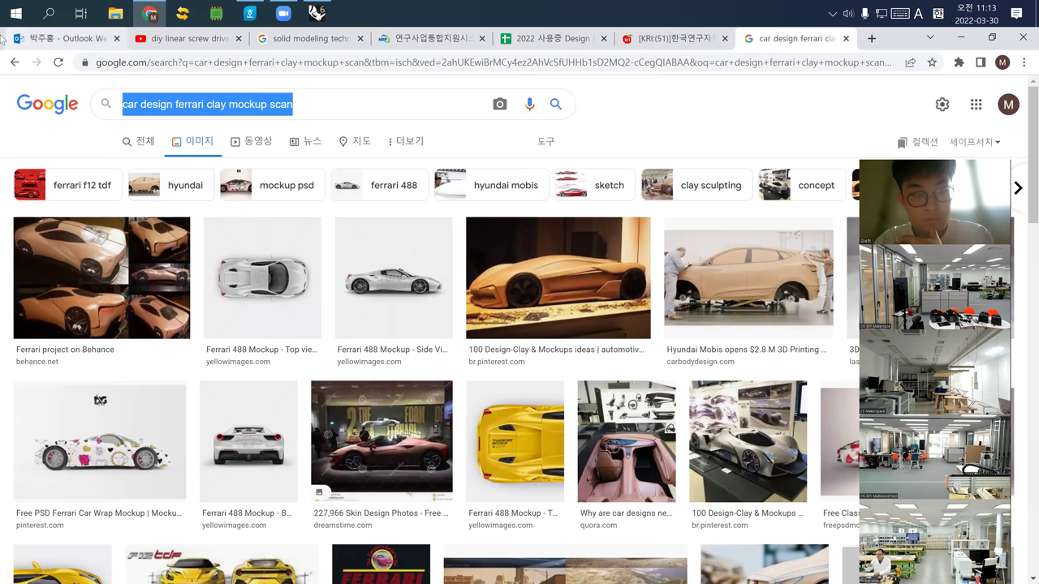
{"action": "type", "text": "3d scan"}
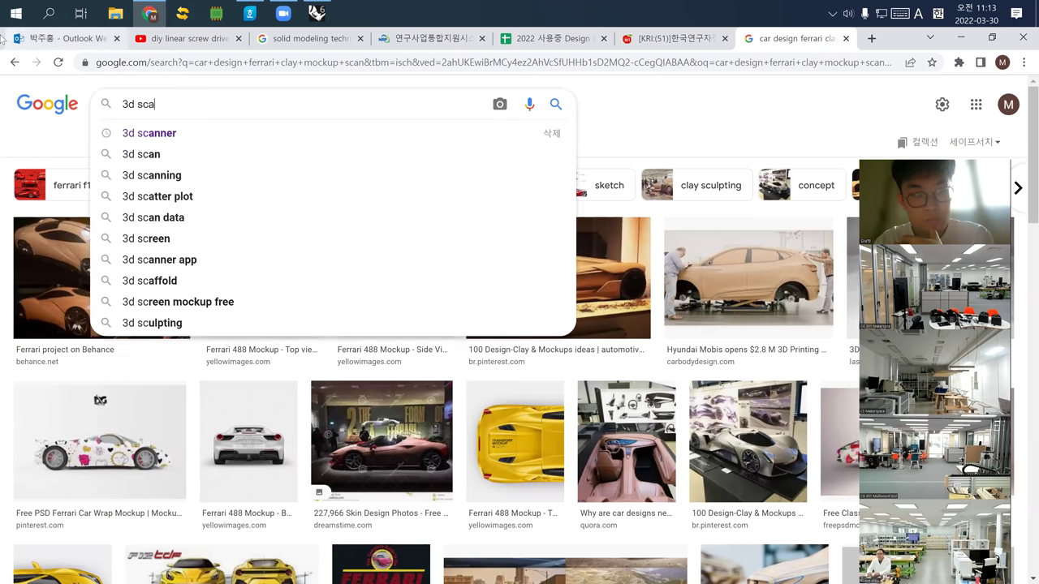
{"action": "key", "text": "Return"}
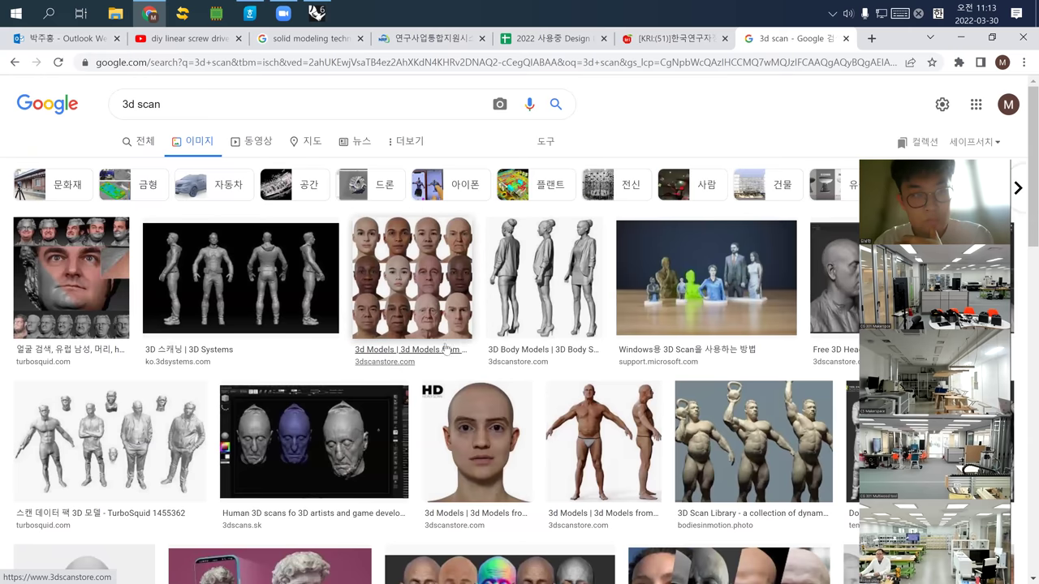
{"action": "scroll", "coordinate": [236, 255], "scroll_direction": "down", "scroll_amount": 1}
{"action": "left_click", "coordinate": [232, 95]}
{"action": "type", "text": "c"}
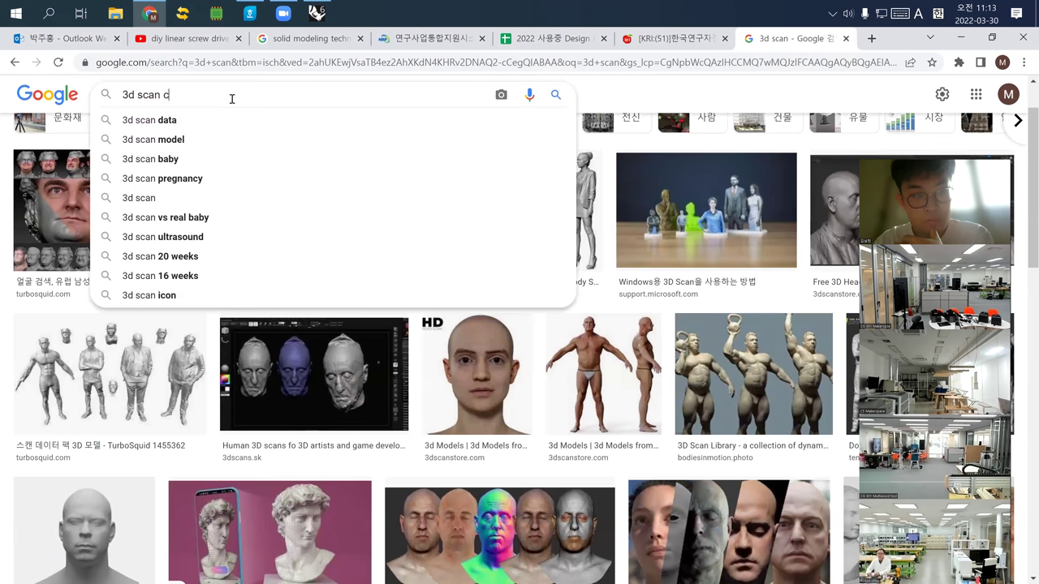
{"action": "type", "text": "ar model"}
{"action": "key", "text": "Return"}
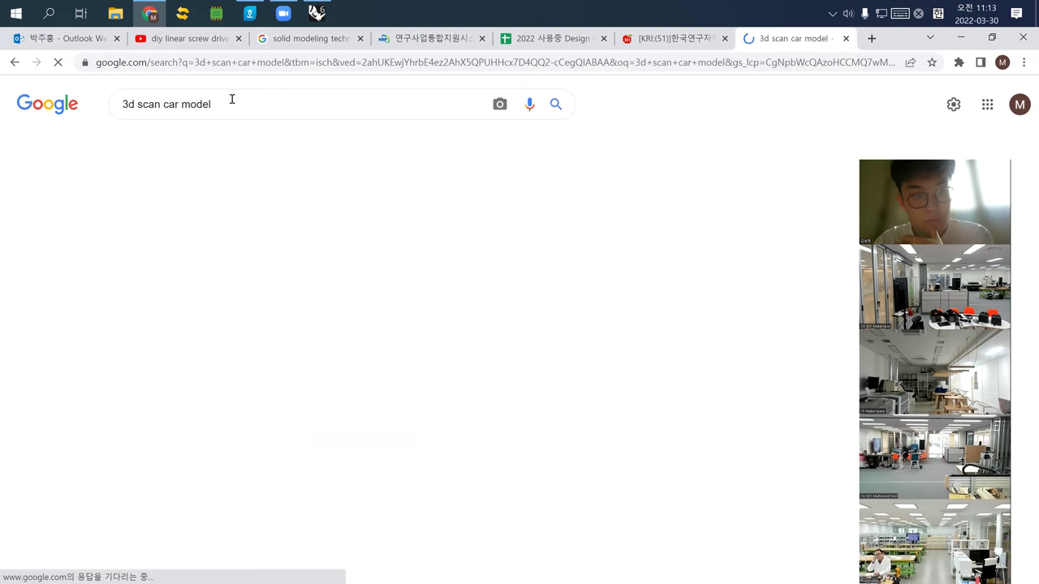
Step: Browse the scanned car images and refine the search to "3d scan car clay model"
{"action": "scroll", "coordinate": [398, 311], "scroll_direction": "down", "scroll_amount": 1}
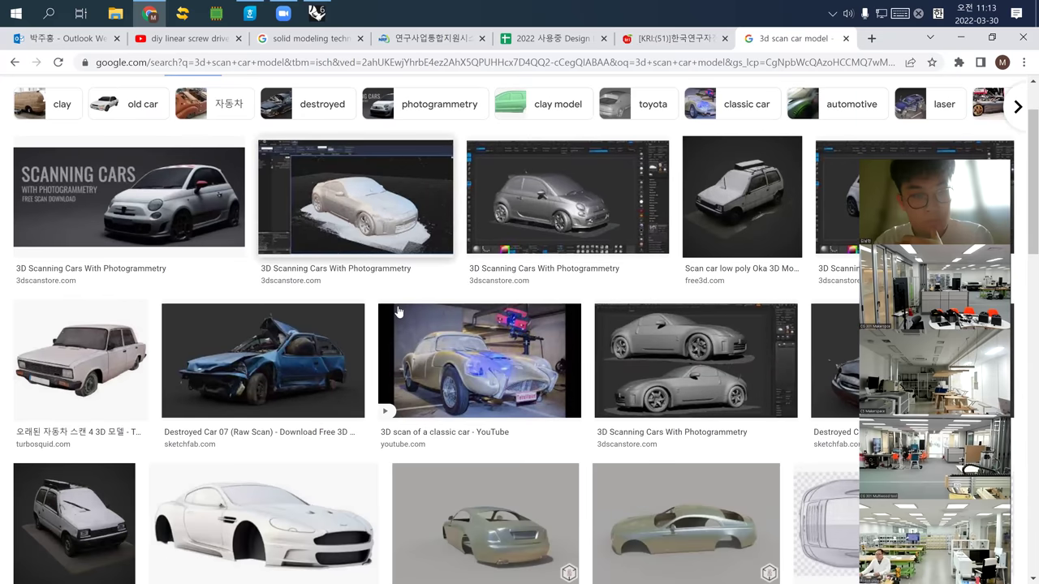
{"action": "scroll", "coordinate": [398, 311], "scroll_direction": "down", "scroll_amount": 4}
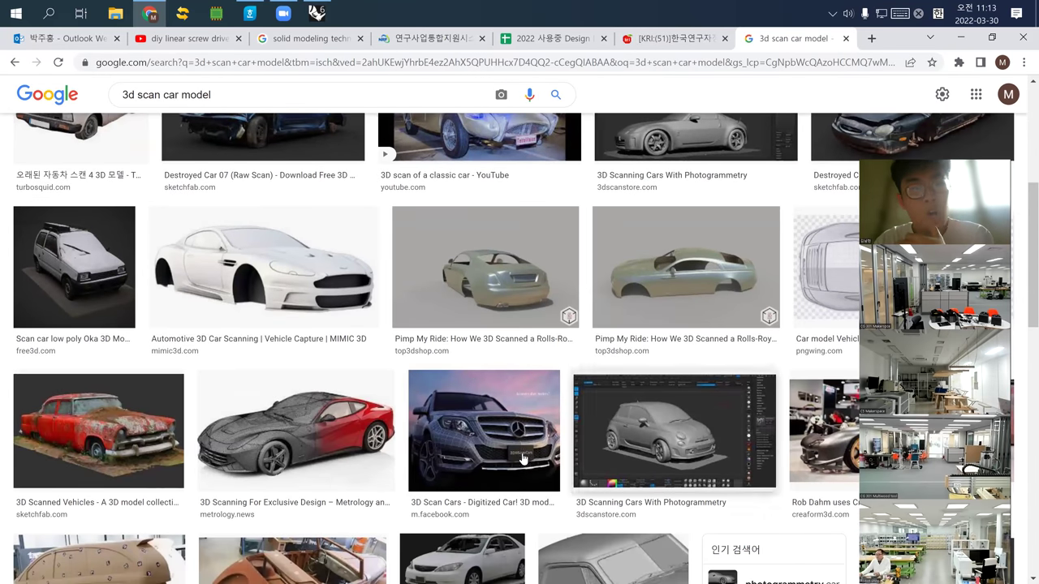
{"action": "scroll", "coordinate": [523, 460], "scroll_direction": "down", "scroll_amount": 3}
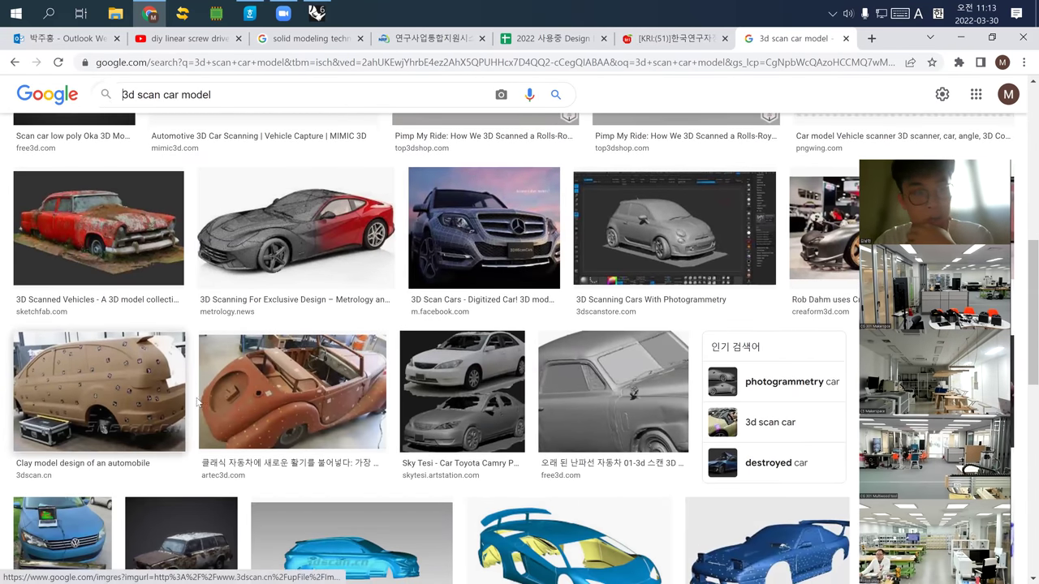
{"action": "scroll", "coordinate": [311, 439], "scroll_direction": "down", "scroll_amount": 3}
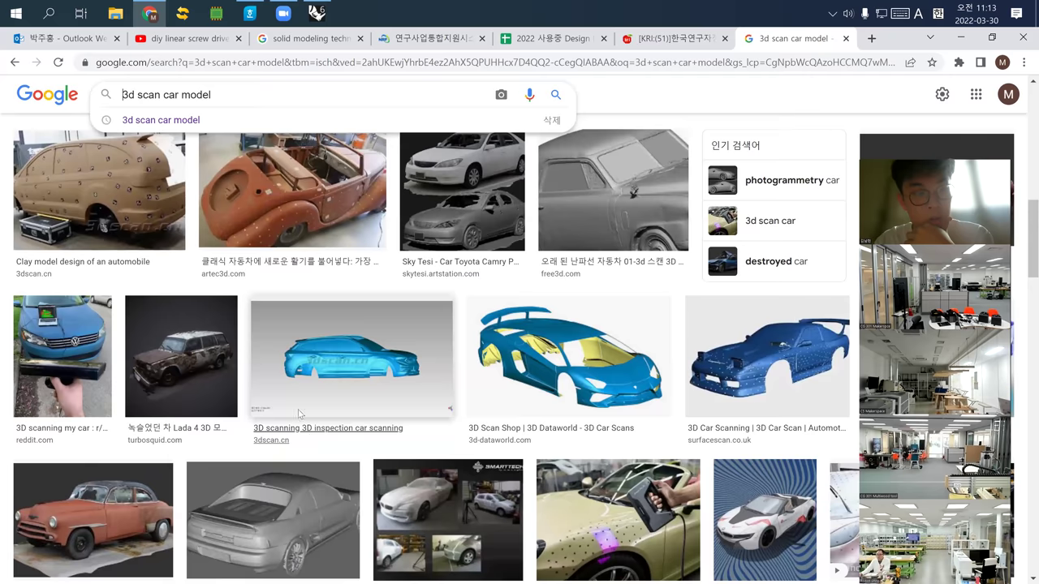
{"action": "scroll", "coordinate": [299, 414], "scroll_direction": "up", "scroll_amount": 8}
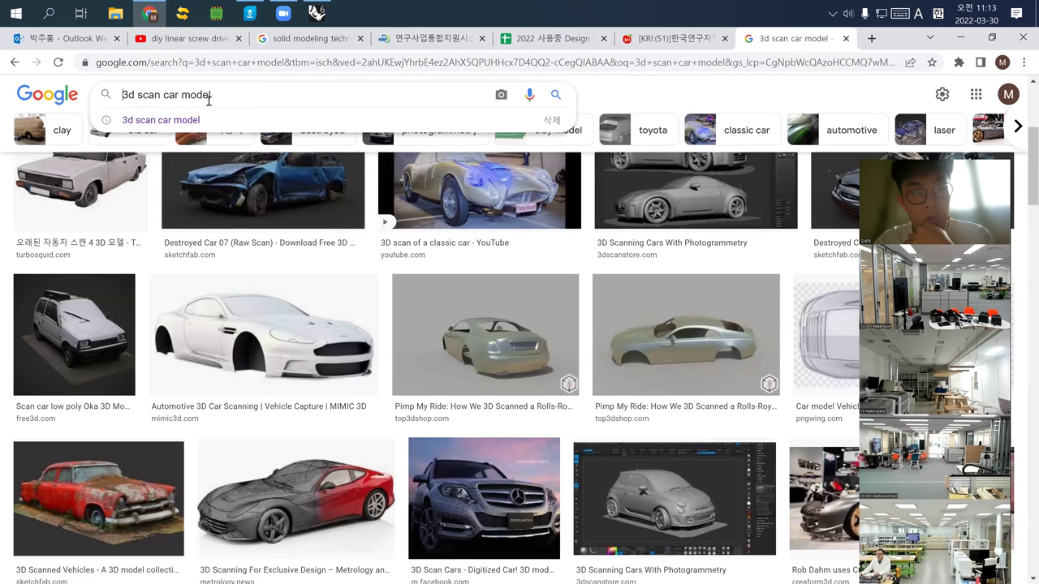
{"action": "left_click", "coordinate": [186, 95]}
{"action": "type", "text": "clay"}
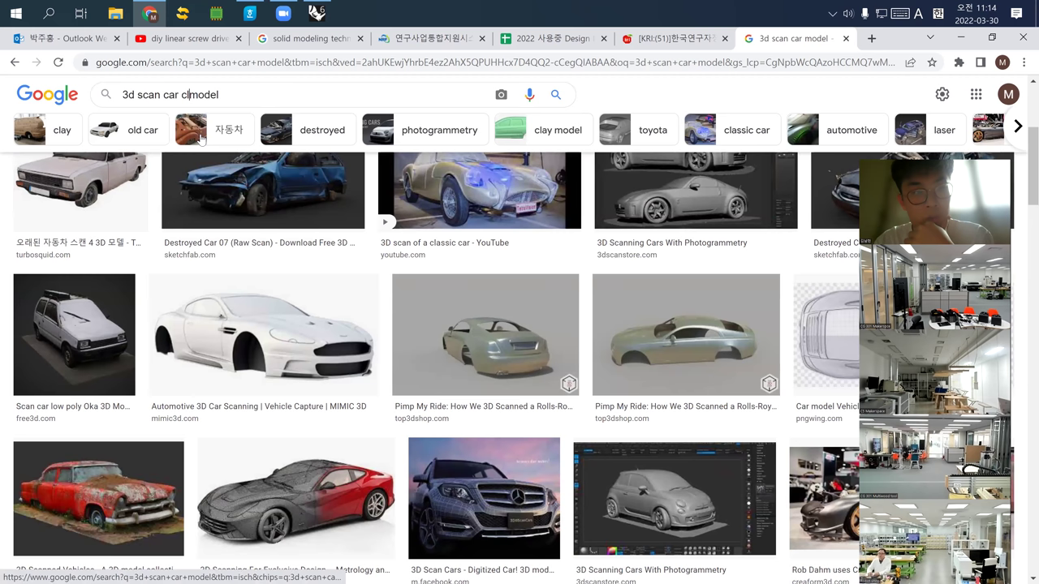
{"action": "key", "text": "Return"}
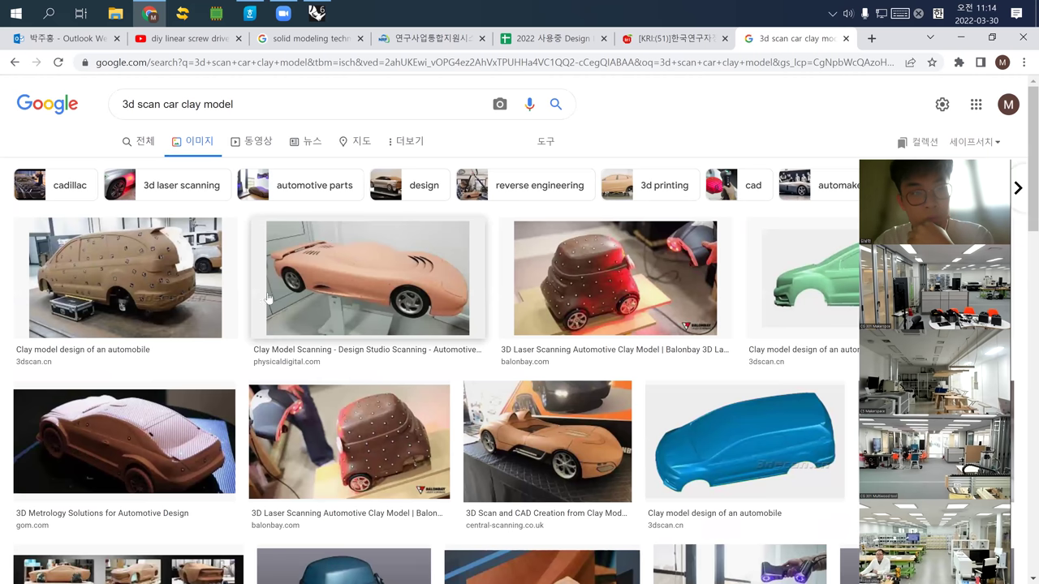
Step: Open the Auto Tech updates article behind the clay-to-CAD image and view its diagram of digitizing a clay model
{"action": "scroll", "coordinate": [349, 302], "scroll_direction": "down", "scroll_amount": 2}
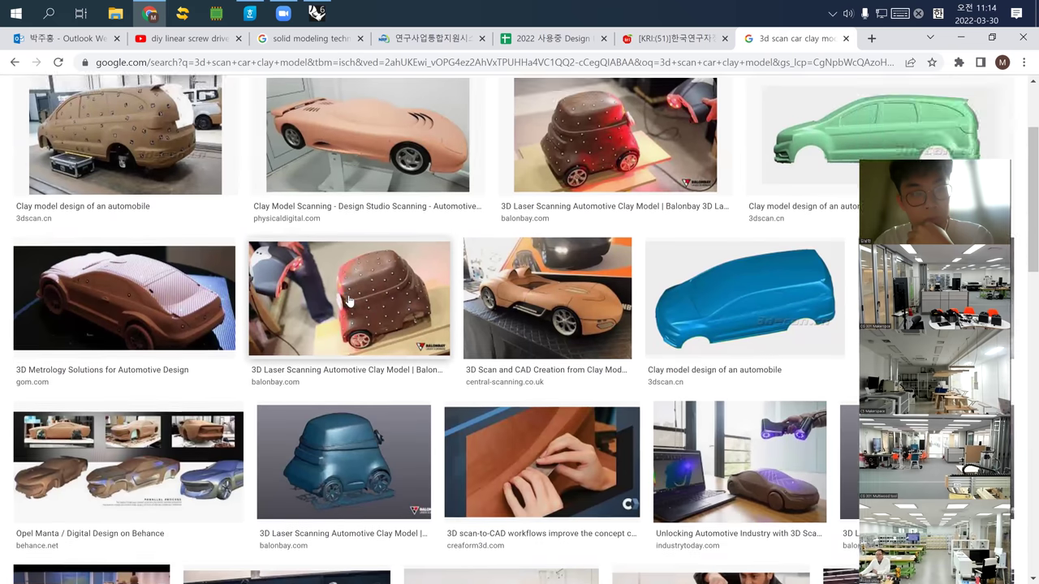
{"action": "scroll", "coordinate": [349, 302], "scroll_direction": "down", "scroll_amount": 1}
{"action": "scroll", "coordinate": [339, 278], "scroll_direction": "down", "scroll_amount": 3}
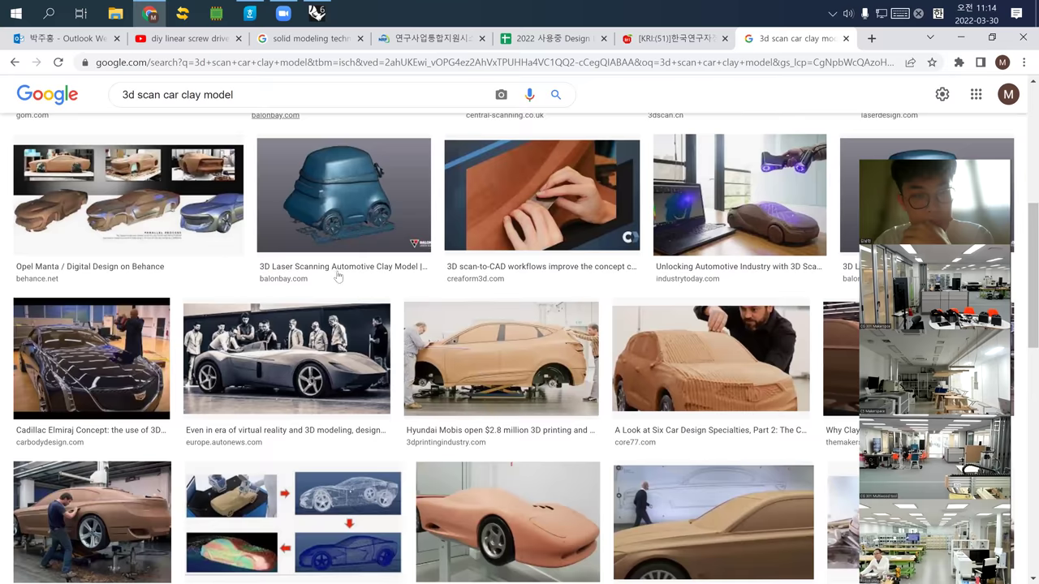
{"action": "scroll", "coordinate": [338, 277], "scroll_direction": "down", "scroll_amount": 1}
{"action": "scroll", "coordinate": [439, 319], "scroll_direction": "down", "scroll_amount": 1}
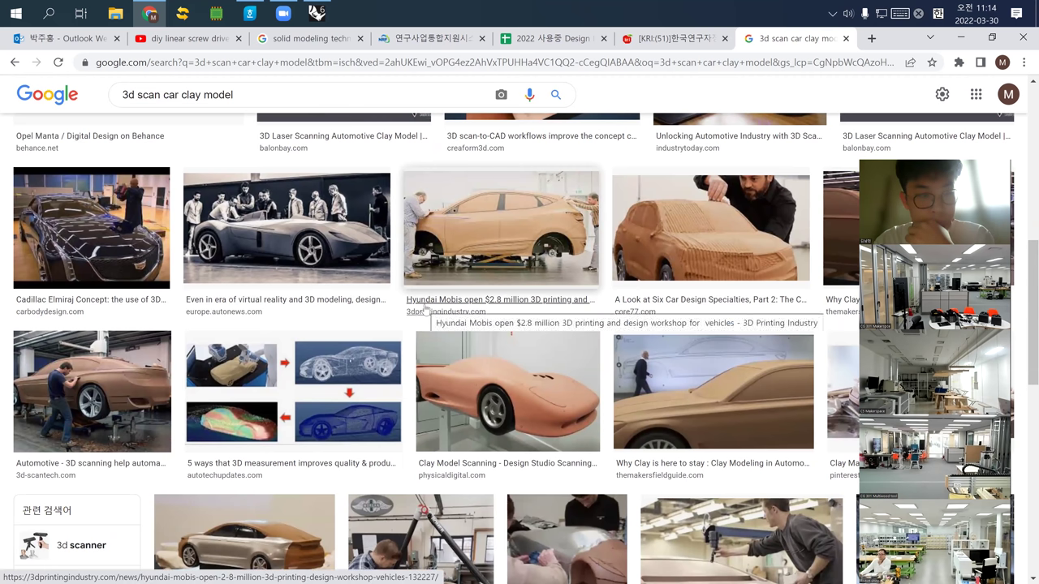
{"action": "scroll", "coordinate": [483, 339], "scroll_direction": "down", "scroll_amount": 2}
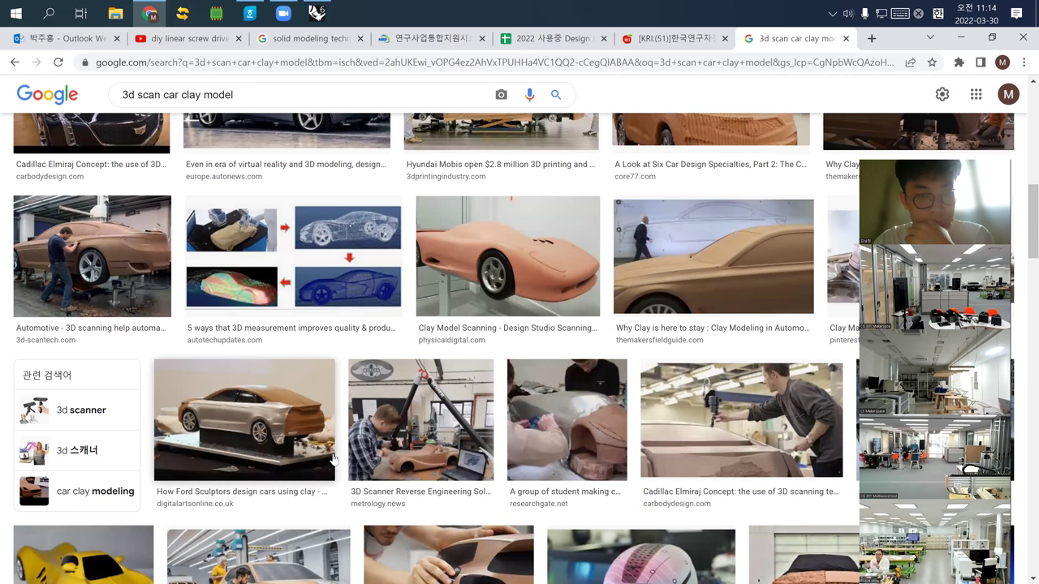
{"action": "left_click", "coordinate": [364, 291]}
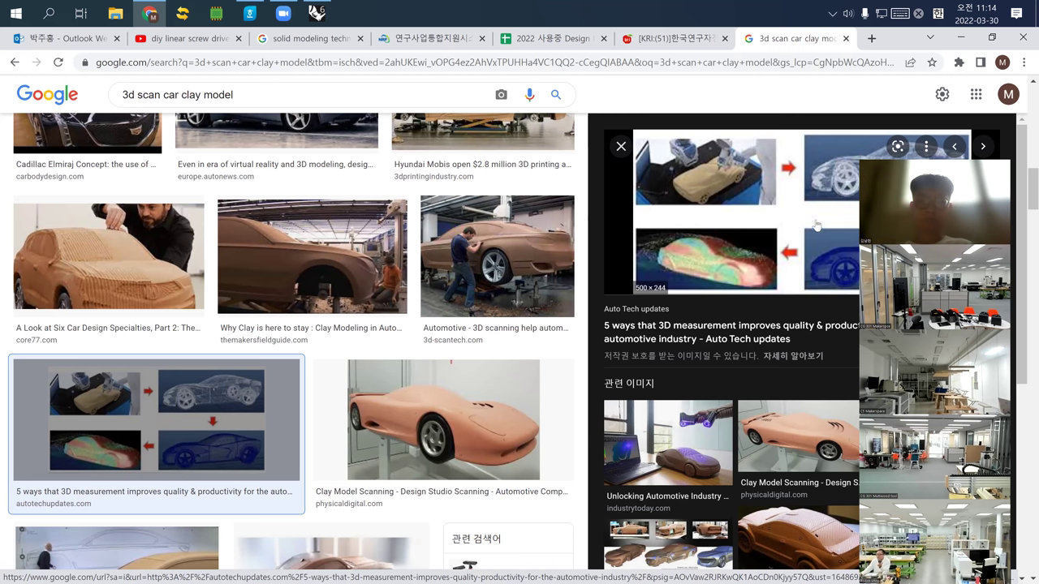
{"action": "left_click", "coordinate": [836, 245]}
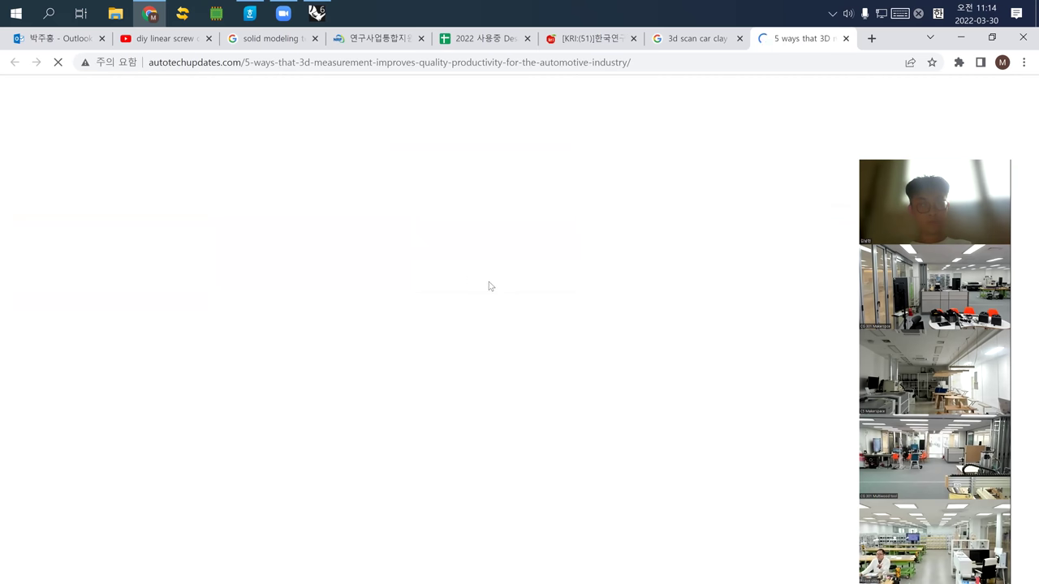
{"action": "scroll", "coordinate": [419, 366], "scroll_direction": "down", "scroll_amount": 5}
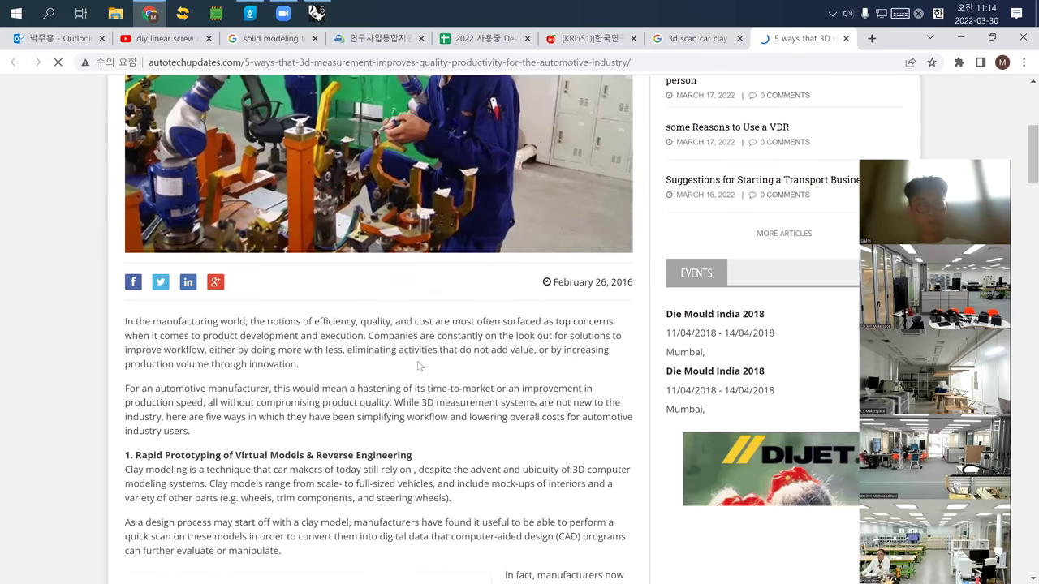
{"action": "scroll", "coordinate": [412, 366], "scroll_direction": "down", "scroll_amount": 5}
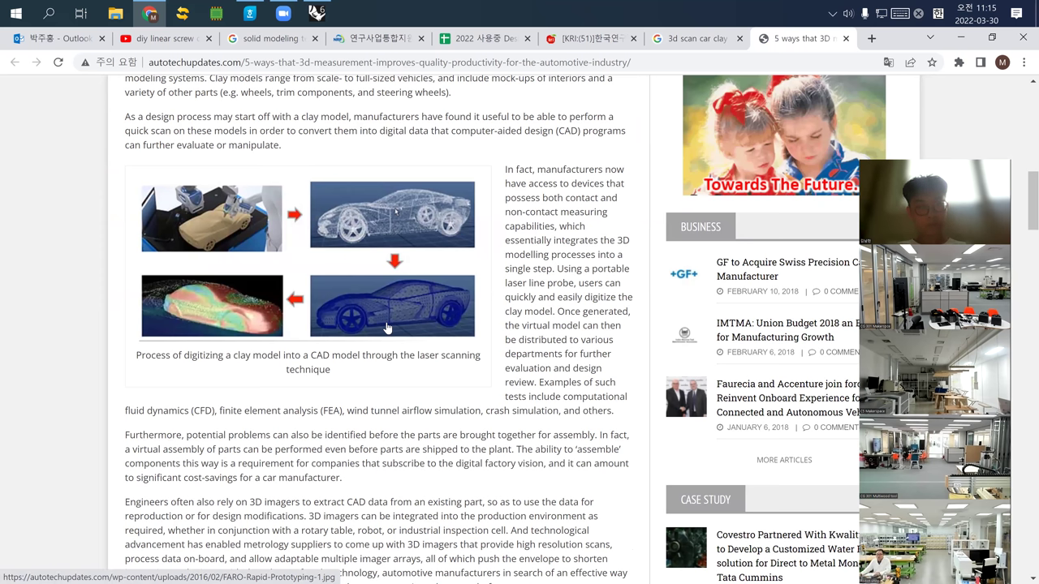
Step: Switch to Rhino, create an irregular four-cornered surface around the origin in the Top view, and select it
{"action": "left_click", "coordinate": [316, 13]}
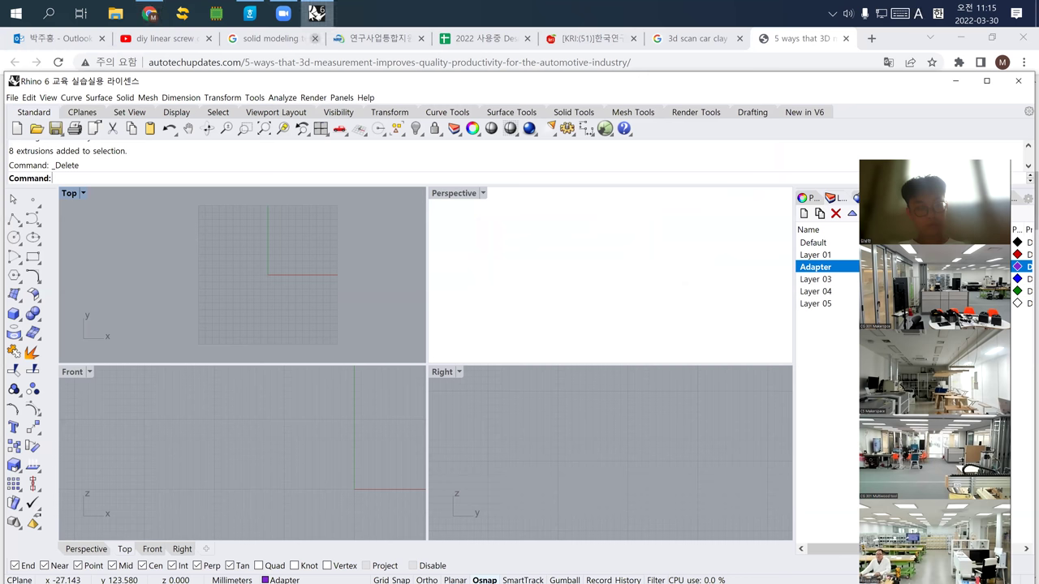
{"action": "right_click_drag", "start_coordinate": [245, 250], "coordinate": [223, 248]}
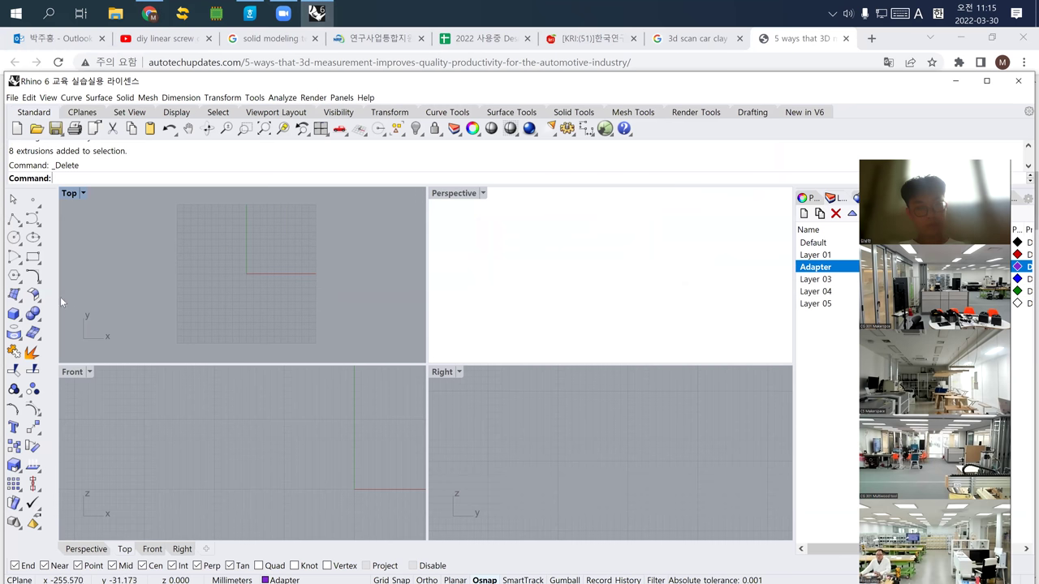
{"action": "left_click", "coordinate": [15, 296]}
{"action": "left_click", "coordinate": [209, 326]}
{"action": "left_click", "coordinate": [184, 240]}
{"action": "left_click", "coordinate": [261, 229]}
{"action": "left_click", "coordinate": [335, 270]}
{"action": "left_click", "coordinate": [268, 296]}
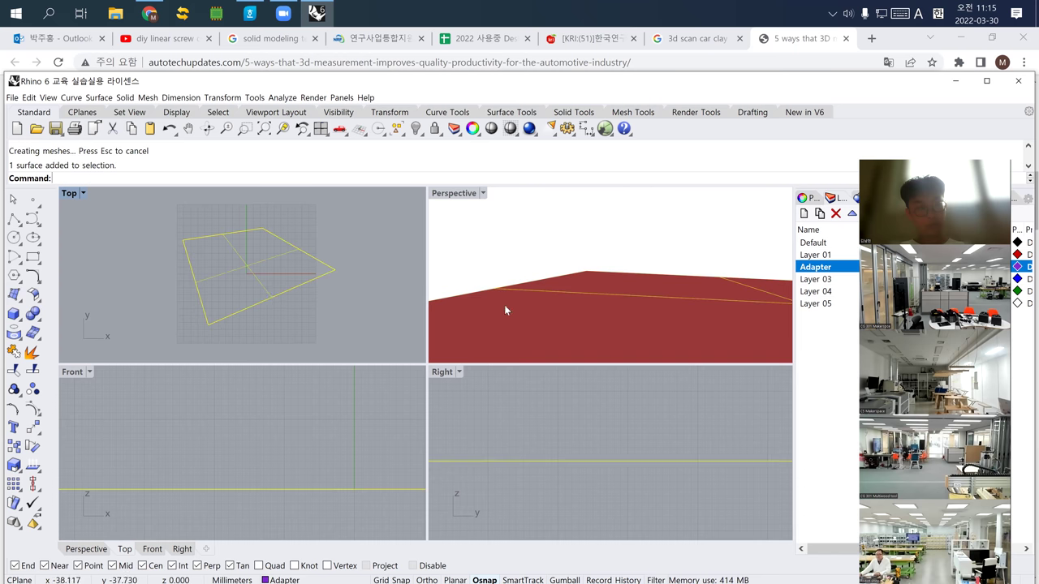
Step: Turn on the surface's control points and raise its upper-left corner point about 34 mm in the Front view
{"action": "scroll", "coordinate": [505, 307], "scroll_direction": "down", "scroll_amount": 6}
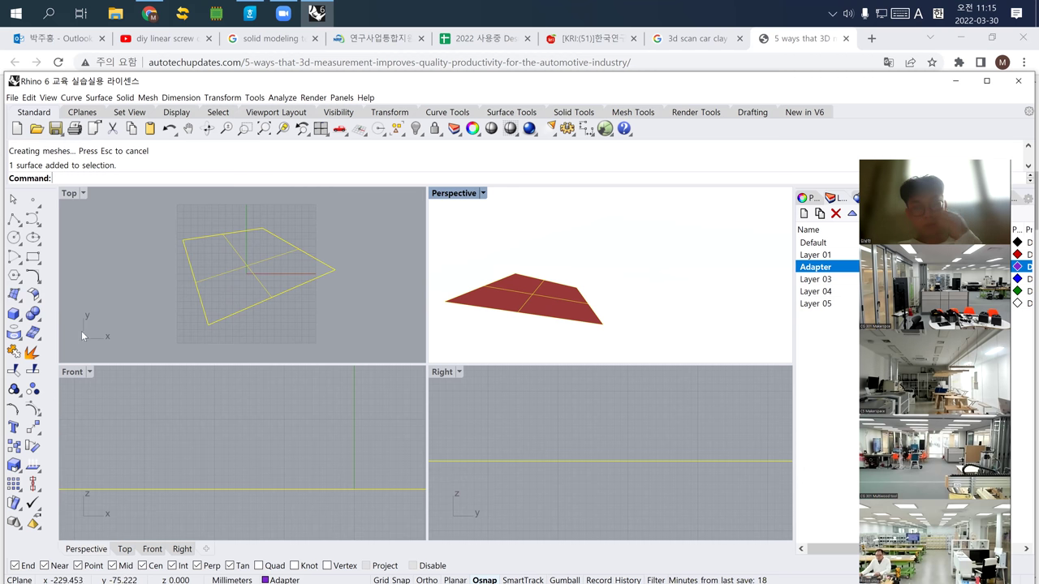
{"action": "left_click", "coordinate": [33, 412]}
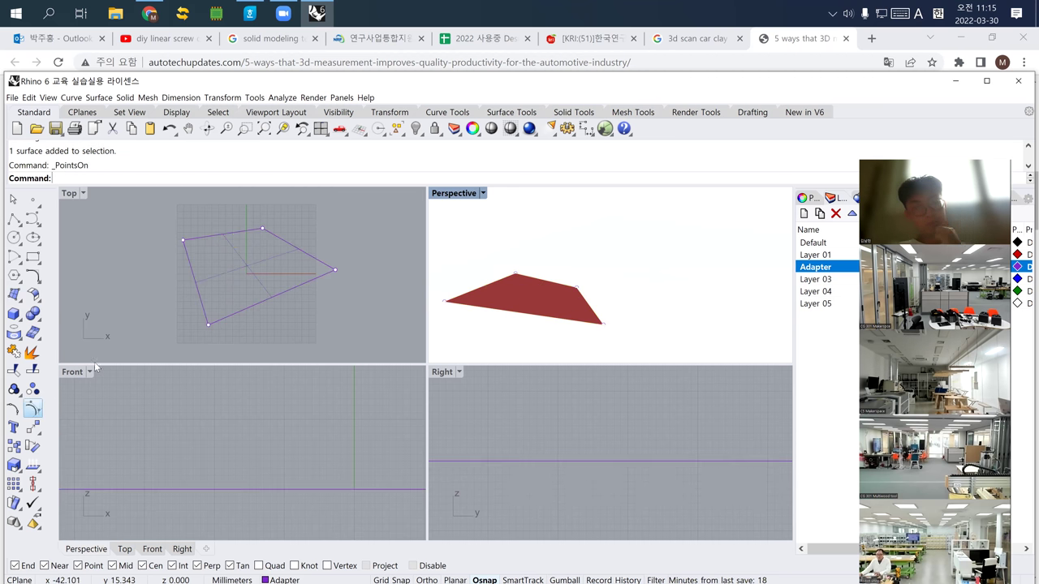
{"action": "left_click", "coordinate": [217, 280]}
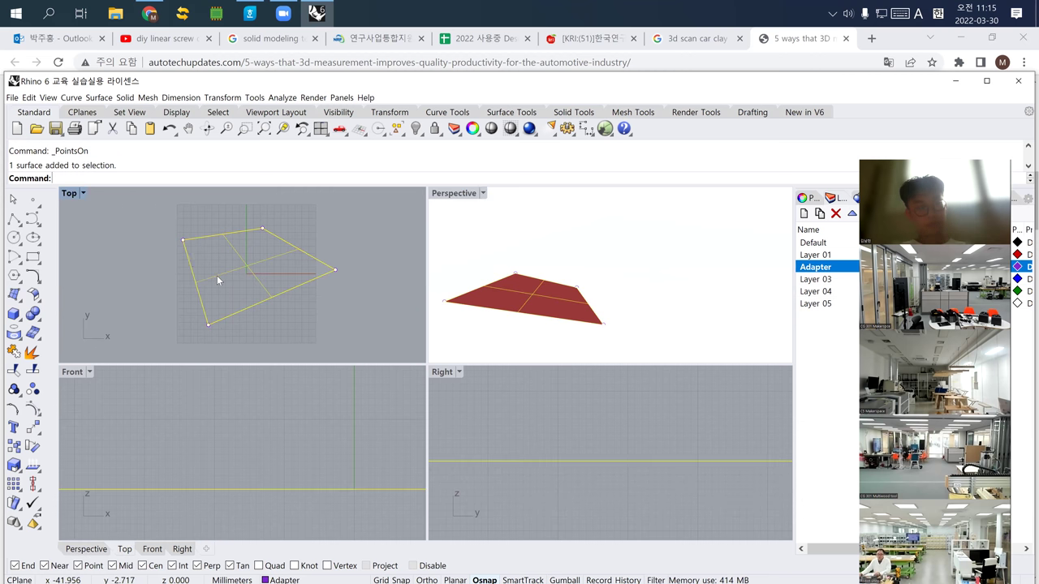
{"action": "key", "text": "Escape"}
{"action": "left_click", "coordinate": [183, 240]}
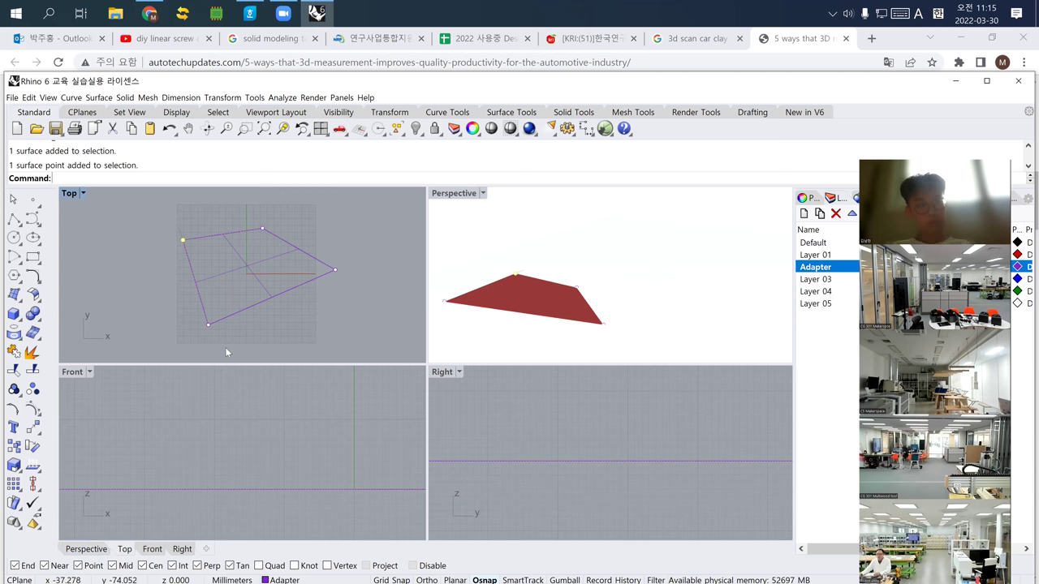
{"action": "type", "text": "M"}
{"action": "key", "text": "Return"}
{"action": "left_click", "coordinate": [114, 457]}
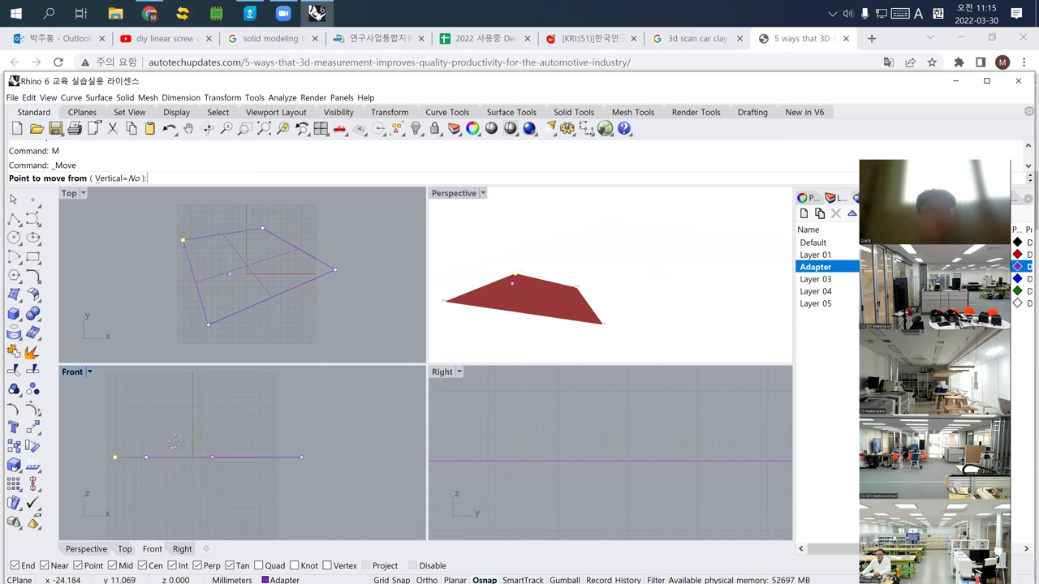
{"action": "left_click", "coordinate": [114, 429]}
{"action": "right_click_drag", "start_coordinate": [467, 311], "coordinate": [529, 297]}
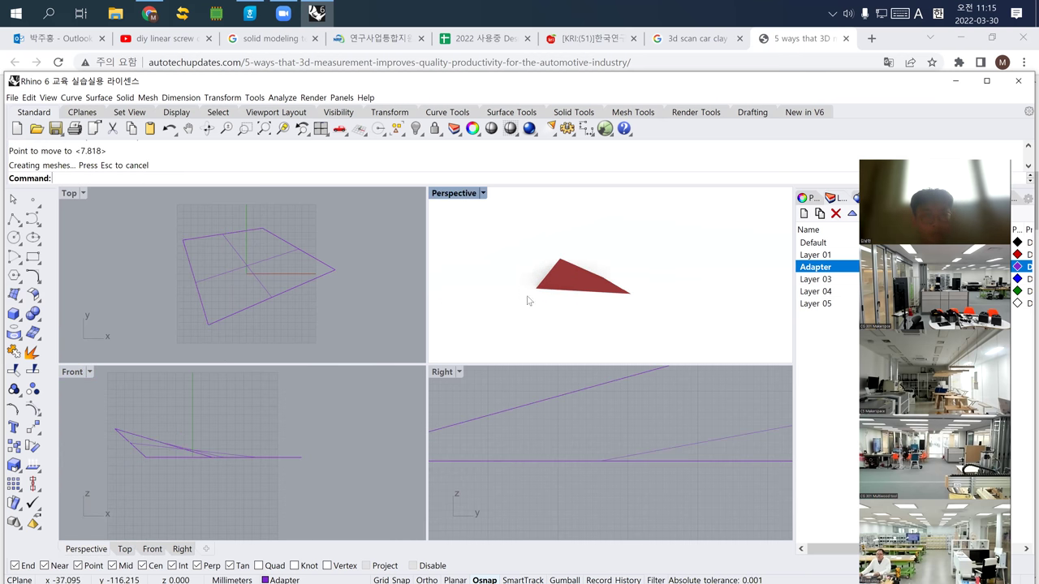
Step: Rebuild the bent surface with a point count of 10 and degree 3 in both U and V, deleting the input
{"action": "left_click", "coordinate": [228, 279]}
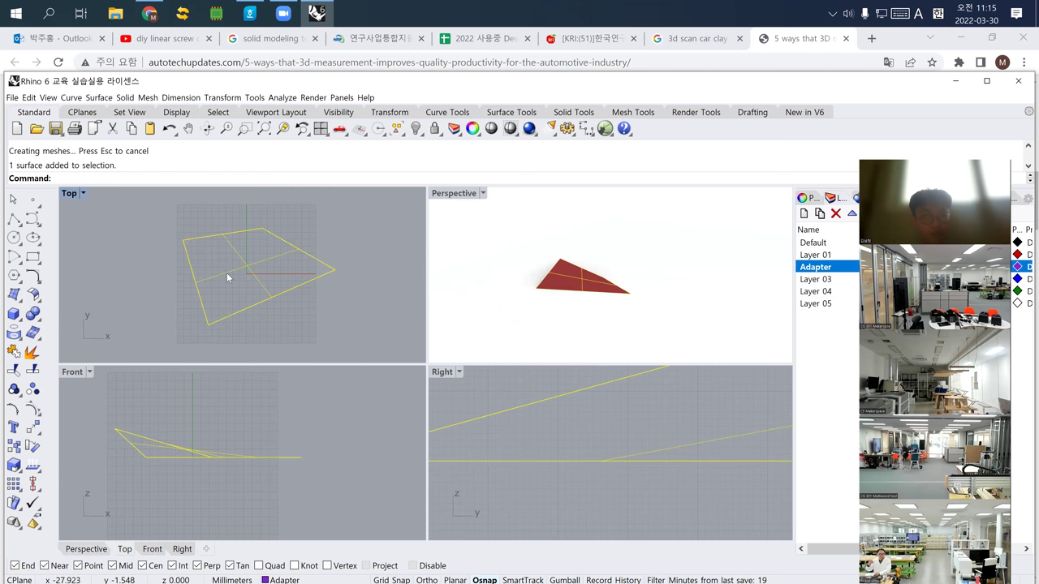
{"action": "type", "text": "Rebuild"}
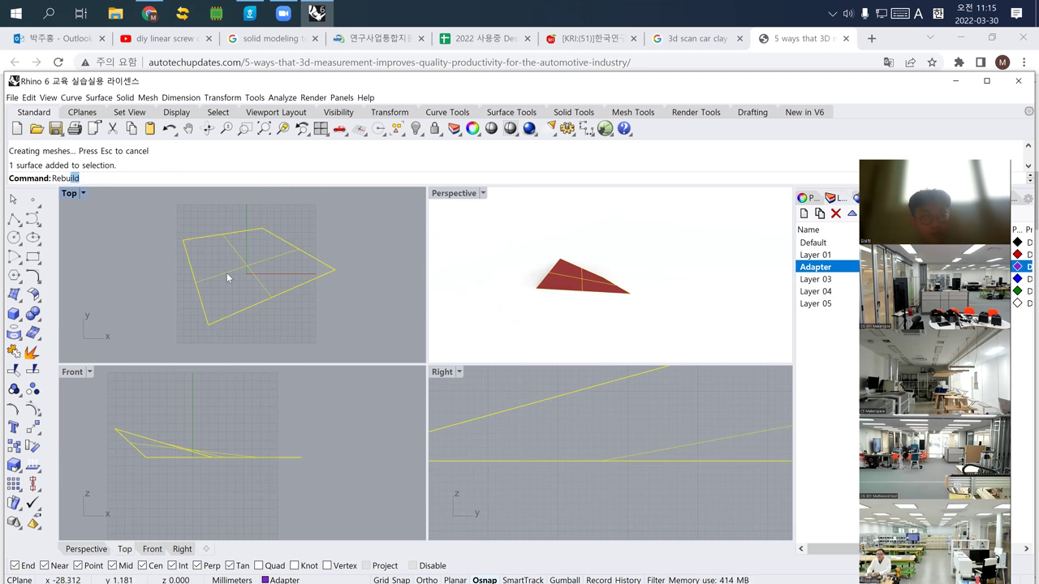
{"action": "key", "text": "Return"}
{"action": "double_click", "coordinate": [510, 220]}
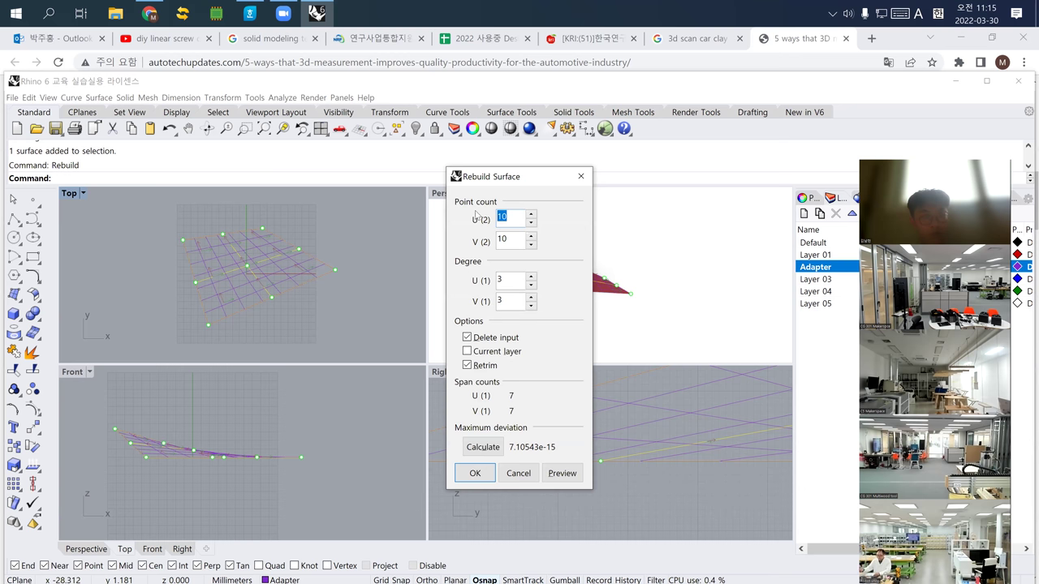
{"action": "key", "text": "Return"}
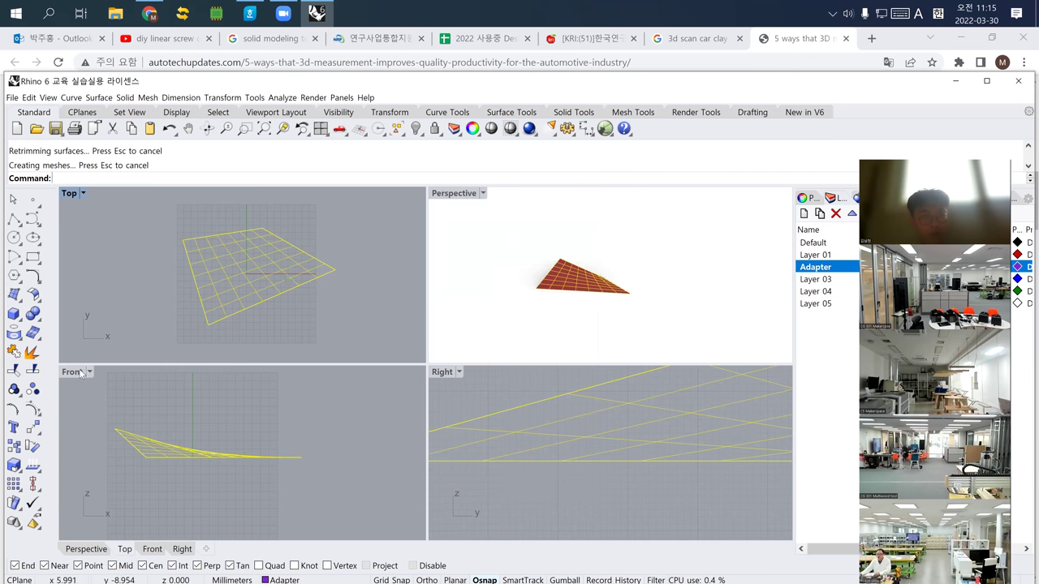
Step: Turn on the rebuilt surface's control points and raise one interior point about 52 mm in the Front view to form a bump
{"action": "left_click", "coordinate": [14, 389]}
{"action": "left_click", "coordinate": [231, 281]}
{"action": "type", "text": "m"}
{"action": "key", "text": "Return"}
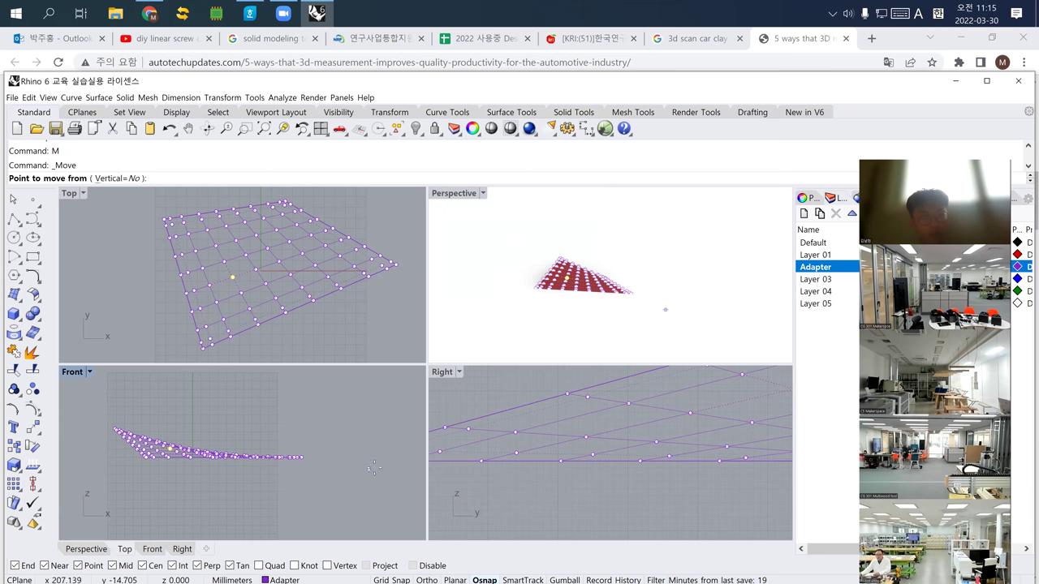
{"action": "left_click", "coordinate": [373, 463]}
{"action": "left_click", "coordinate": [342, 418]}
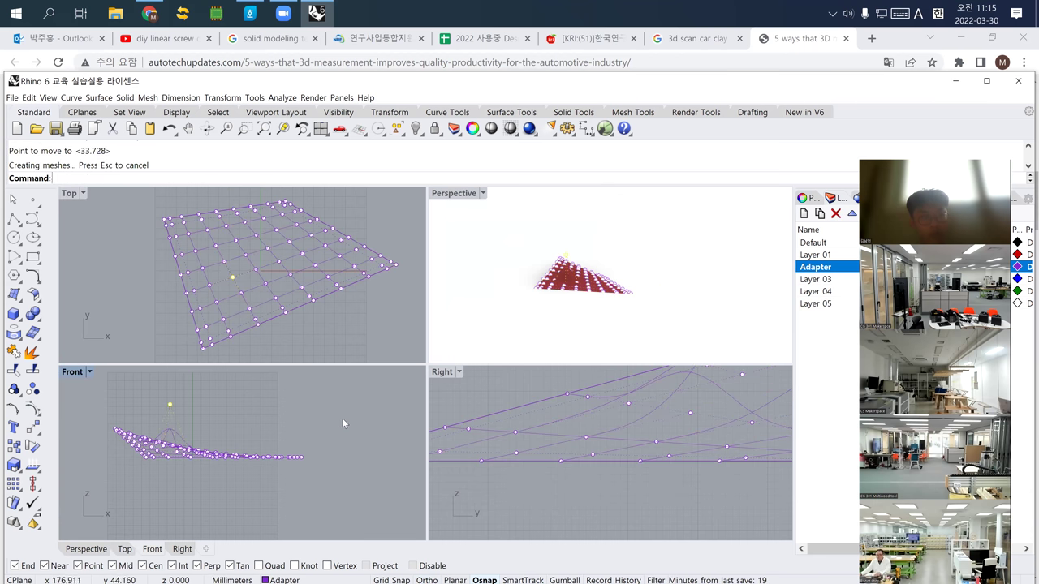
{"action": "key", "text": "Escape"}
{"action": "left_click", "coordinate": [179, 435]}
{"action": "left_click", "coordinate": [541, 288]}
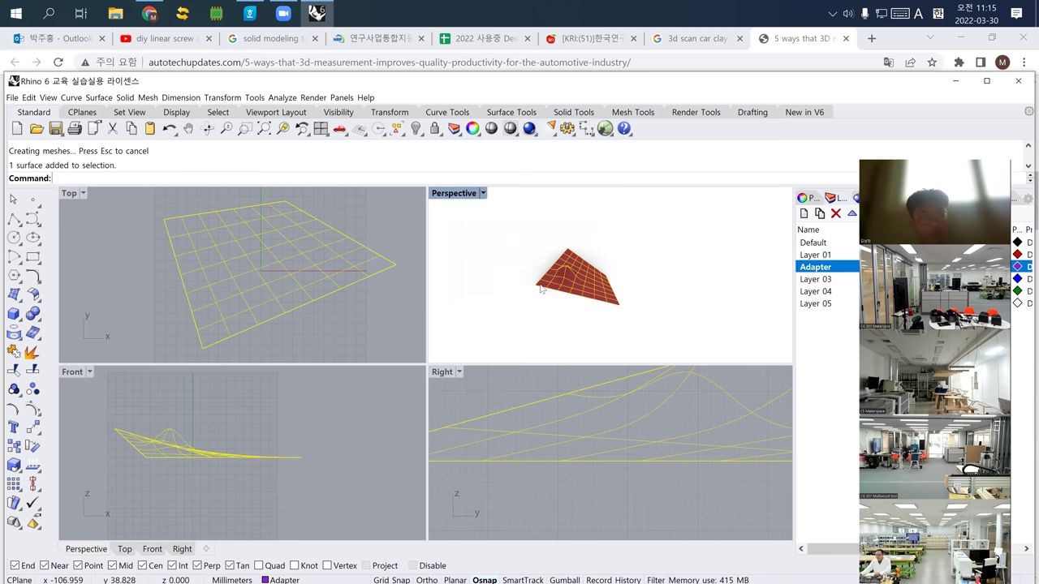
{"action": "key", "text": "Escape"}
{"action": "scroll", "coordinate": [572, 276], "scroll_direction": "up", "scroll_amount": 3}
{"action": "mouse_move", "coordinate": [565, 285]}
{"action": "right_mouse_down"}
{"action": "mouse_move", "coordinate": [644, 274]}
{"action": "mouse_move", "coordinate": [606, 313]}
{"action": "mouse_move", "coordinate": [559, 294]}
{"action": "right_mouse_up"}
Step: Rebuild the bumped surface with a point count of 4 in both U and V, keeping degree 3
{"action": "left_click", "coordinate": [557, 284]}
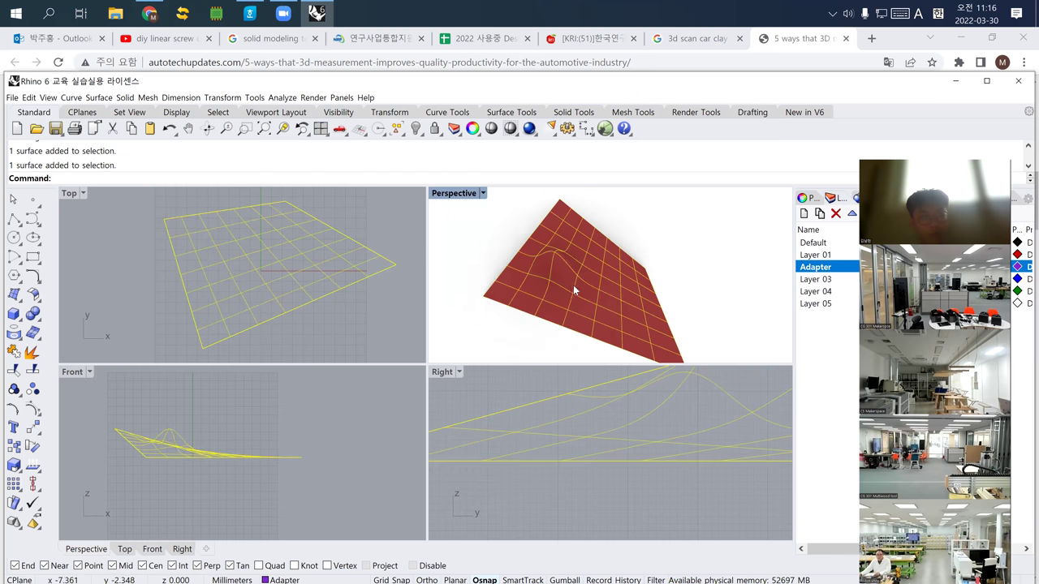
{"action": "left_click", "coordinate": [312, 283]}
{"action": "type", "text": "Rebuild"}
{"action": "key", "text": "Return"}
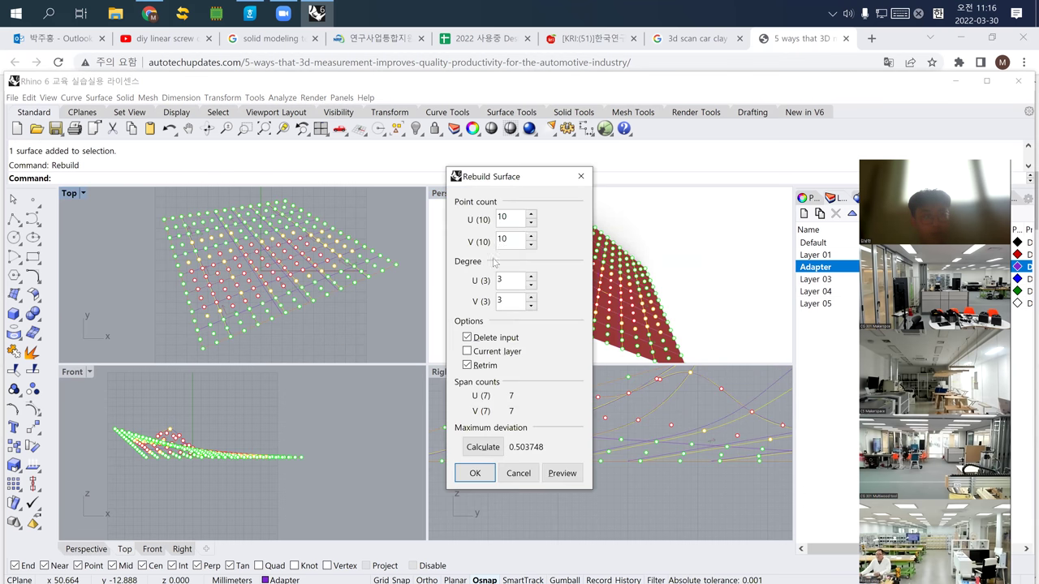
{"action": "double_click", "coordinate": [514, 218]}
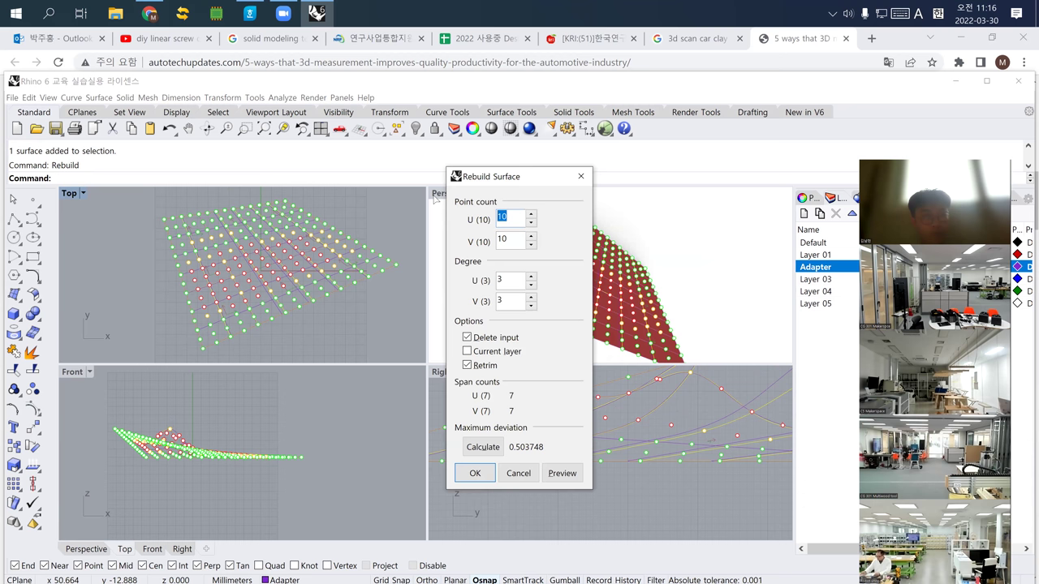
{"action": "left_click", "coordinate": [500, 238]}
{"action": "double_click", "coordinate": [510, 240]}
{"action": "type", "text": "4"}
{"action": "key", "text": "Tab"}
{"action": "key", "text": "Tab"}
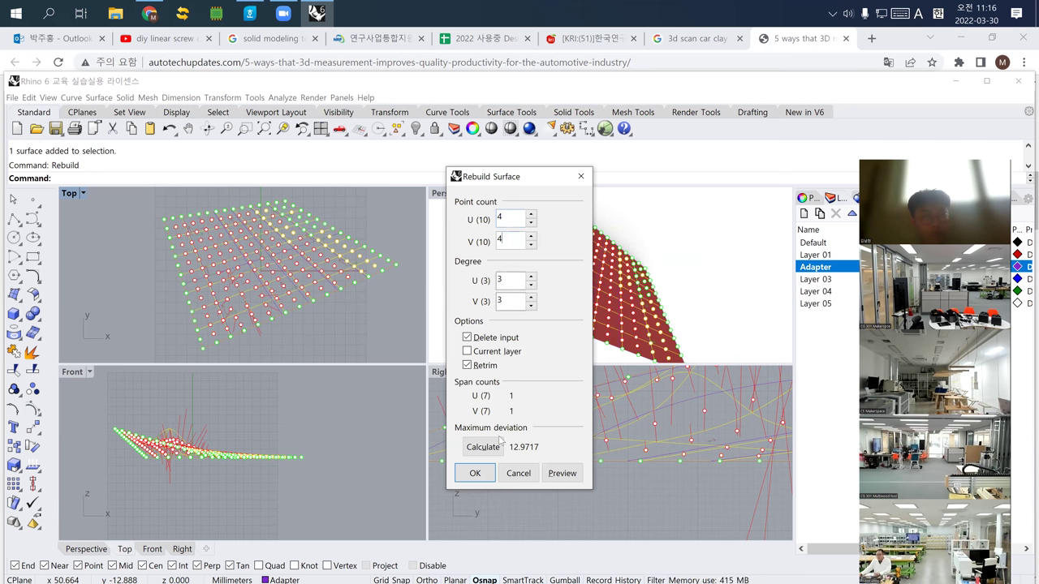
{"action": "key", "text": "Return"}
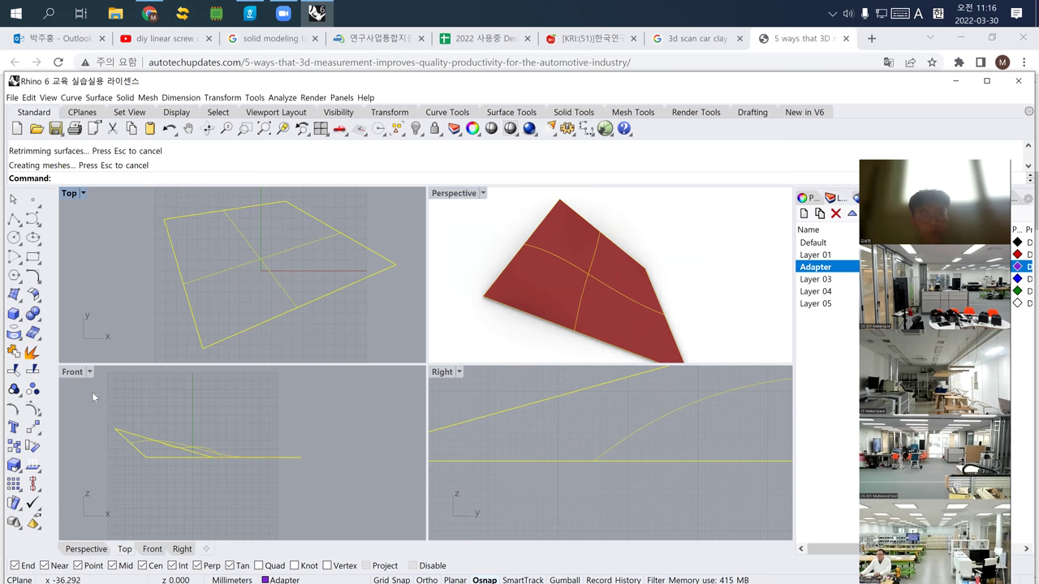
Step: Show the 4-by-4 control points and move the interior point nearest the origin about 150 mm beyond the surface's upper edge in the Top view
{"action": "left_click", "coordinate": [33, 410]}
{"action": "left_click", "coordinate": [289, 269]}
{"action": "type", "text": "m"}
{"action": "key", "text": "Return"}
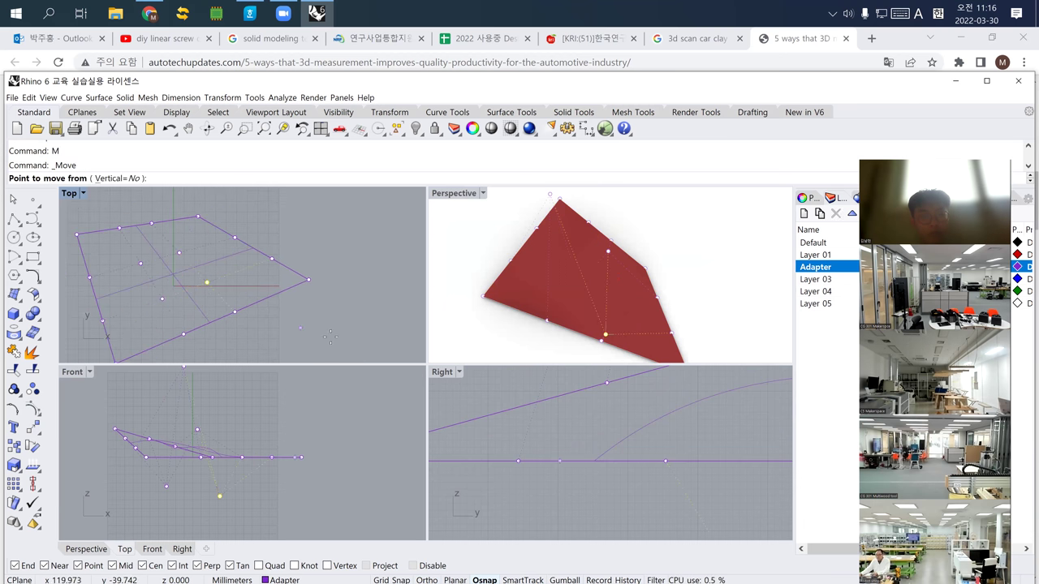
{"action": "left_click", "coordinate": [207, 281]}
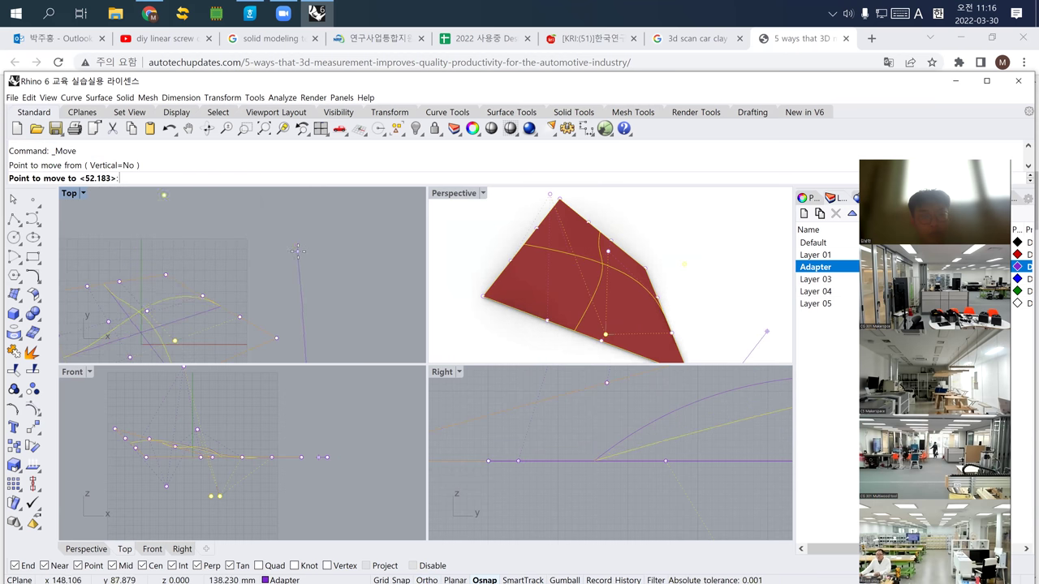
{"action": "left_click", "coordinate": [276, 245]}
{"action": "mouse_move", "coordinate": [571, 307]}
{"action": "right_mouse_down"}
{"action": "mouse_move", "coordinate": [614, 295]}
{"action": "mouse_move", "coordinate": [568, 296]}
{"action": "mouse_move", "coordinate": [583, 299]}
{"action": "mouse_move", "coordinate": [538, 251]}
{"action": "mouse_move", "coordinate": [517, 268]}
{"action": "right_mouse_up"}
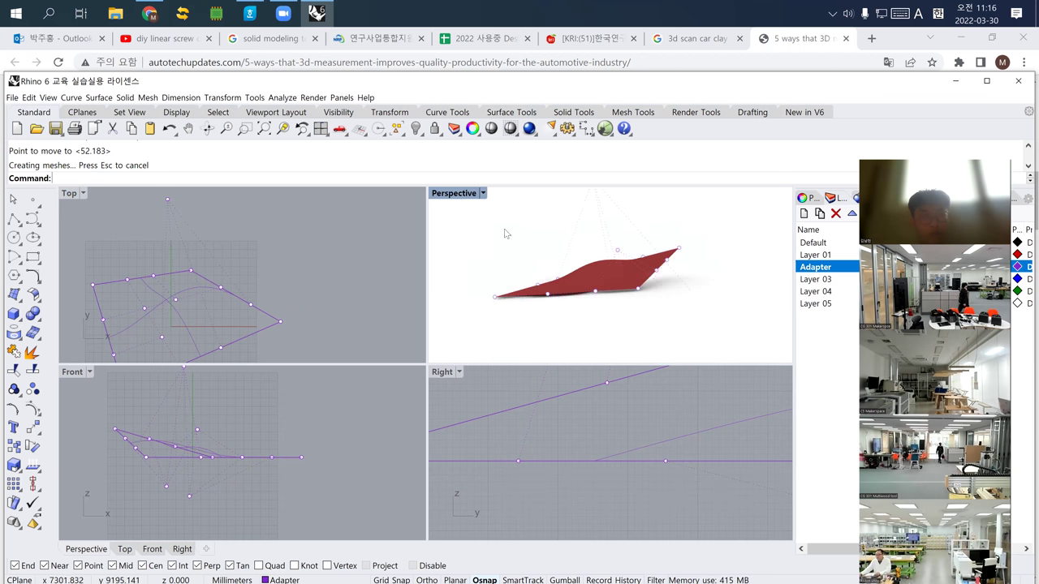
Step: Set the Perspective view to Shaded display, hide the control points, and inspect the curved surface
{"action": "left_click", "coordinate": [482, 193]}
{"action": "left_click", "coordinate": [482, 233]}
{"action": "mouse_move", "coordinate": [519, 276]}
{"action": "right_mouse_down"}
{"action": "mouse_move", "coordinate": [585, 333]}
{"action": "mouse_move", "coordinate": [650, 311]}
{"action": "mouse_move", "coordinate": [643, 327]}
{"action": "mouse_move", "coordinate": [609, 319]}
{"action": "mouse_move", "coordinate": [597, 334]}
{"action": "right_mouse_up"}
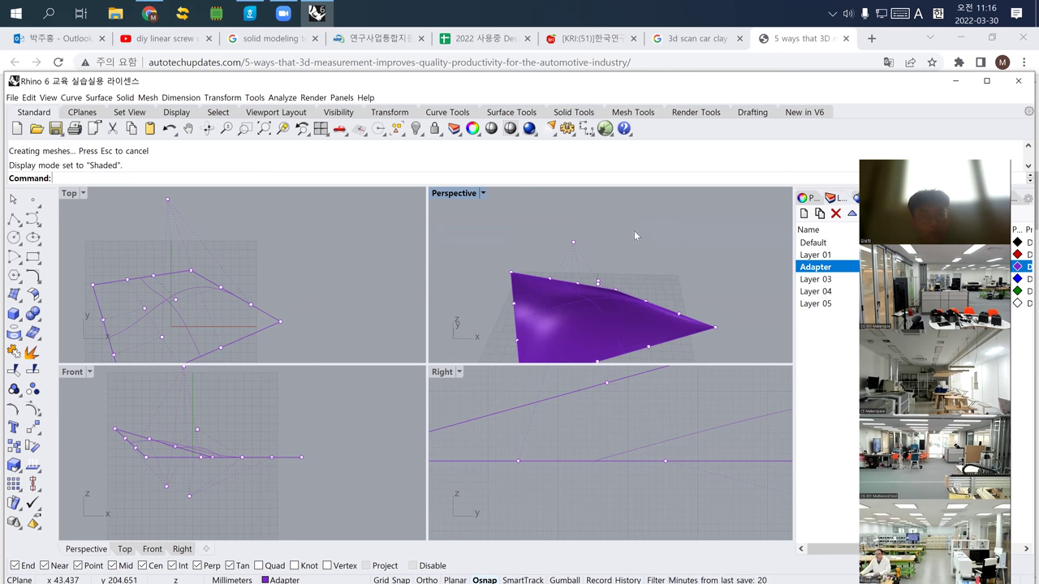
{"action": "key", "text": "Escape"}
{"action": "right_click_drag", "start_coordinate": [628, 270], "coordinate": [642, 252]}
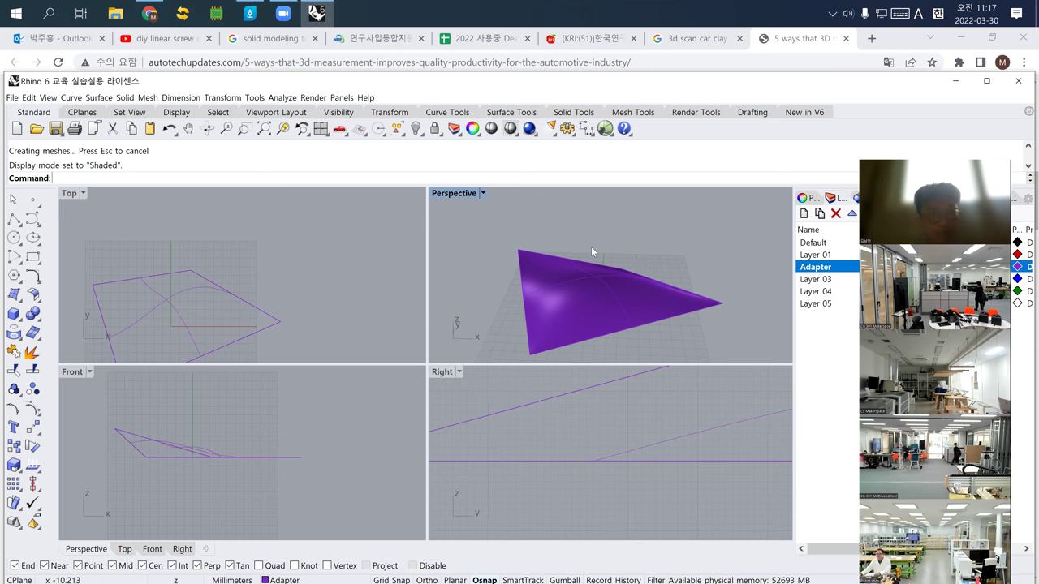
Step: Draw a straight single-segment polyline diagonally across the whole surface in the Top view, extending past both sides
{"action": "right_click_drag", "start_coordinate": [189, 265], "coordinate": [256, 235]}
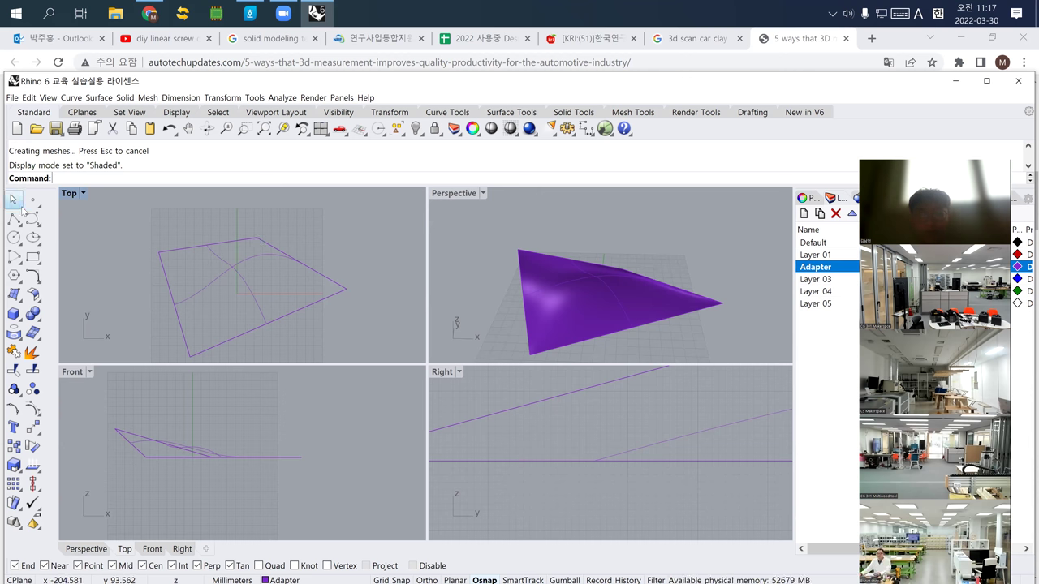
{"action": "left_click", "coordinate": [14, 219]}
{"action": "left_click", "coordinate": [97, 234]}
{"action": "left_click", "coordinate": [384, 315]}
{"action": "key", "text": "Return"}
{"action": "left_click", "coordinate": [256, 256]}
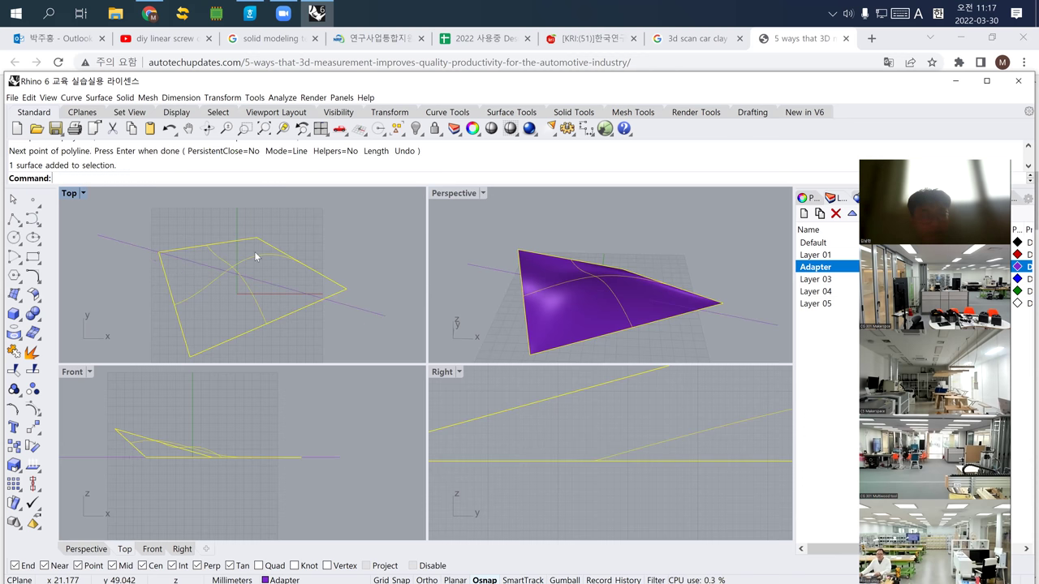
{"action": "type", "text": "split"}
{"action": "key", "text": "Return"}
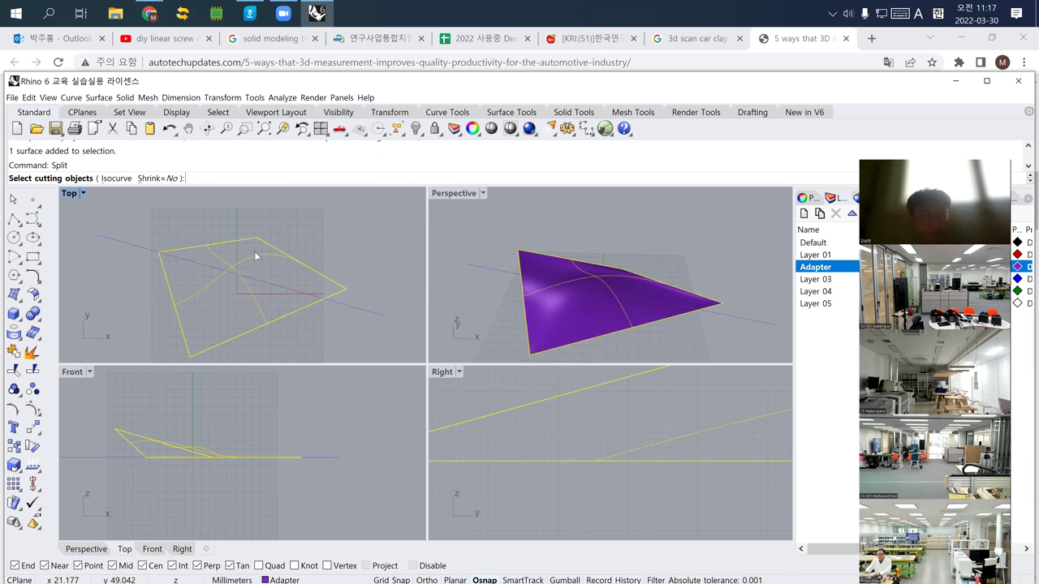
{"action": "key", "text": "Return"}
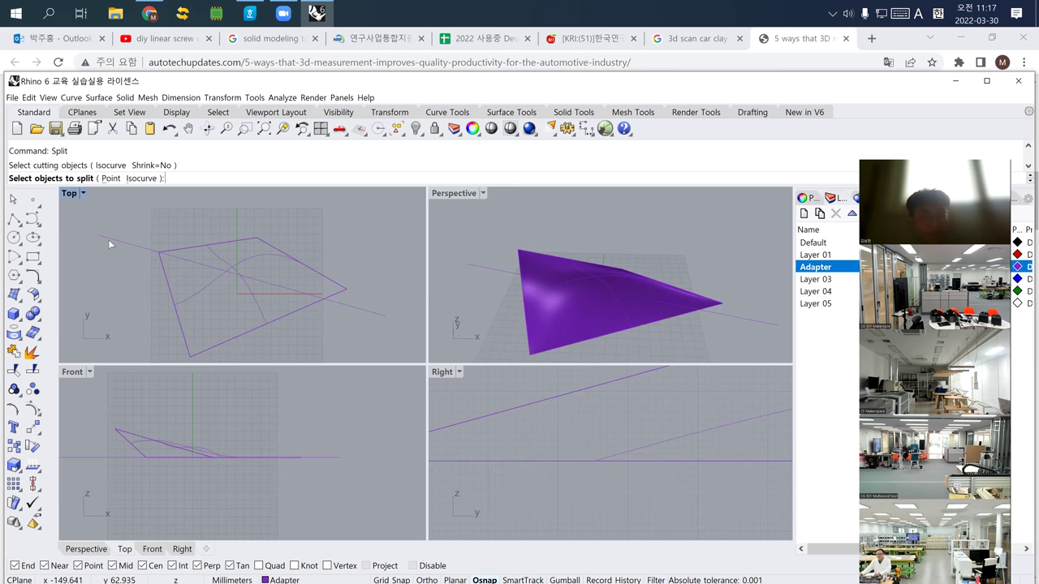
Step: Split the surface using the diagonal line as the cutting object
{"action": "left_click", "coordinate": [193, 242]}
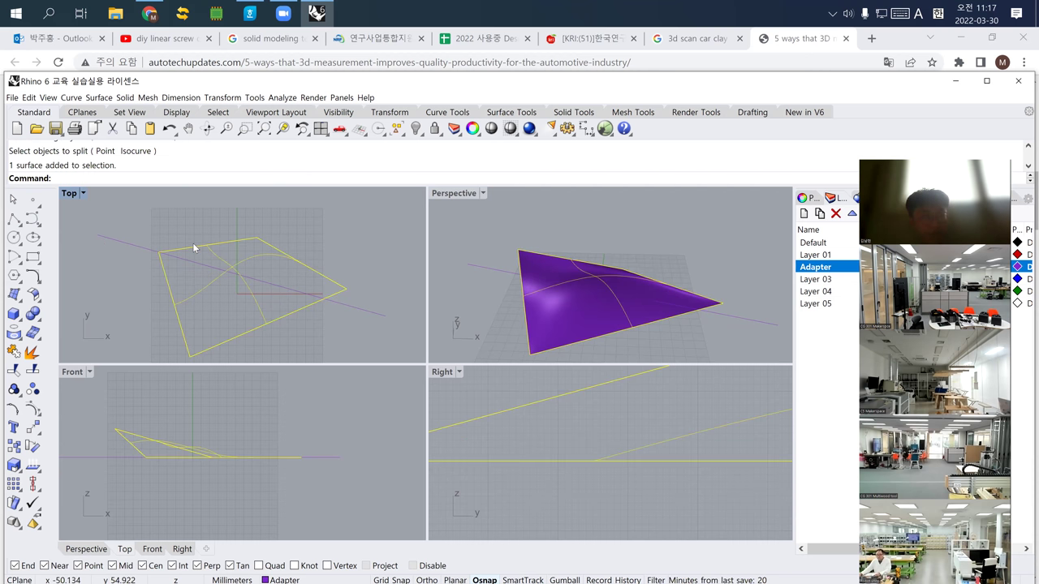
{"action": "key", "text": "Return"}
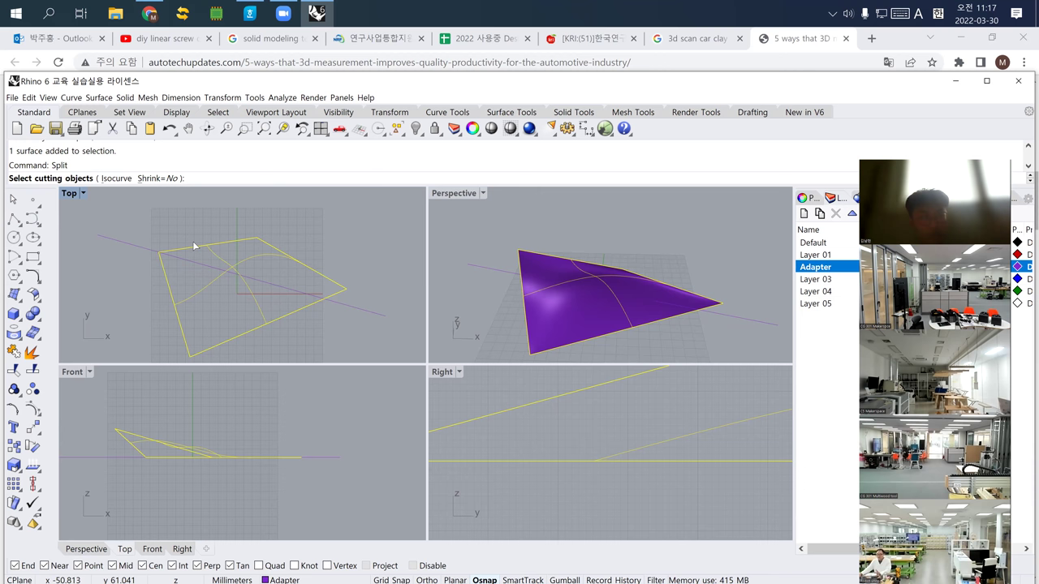
{"action": "left_click", "coordinate": [136, 246]}
{"action": "key", "text": "Return"}
Step: Move the upper split piece away from the lower one, inspect the separated pieces, and undo the move
{"action": "left_click", "coordinate": [229, 263]}
{"action": "type", "text": "m"}
{"action": "key", "text": "Return"}
{"action": "left_click", "coordinate": [317, 275]}
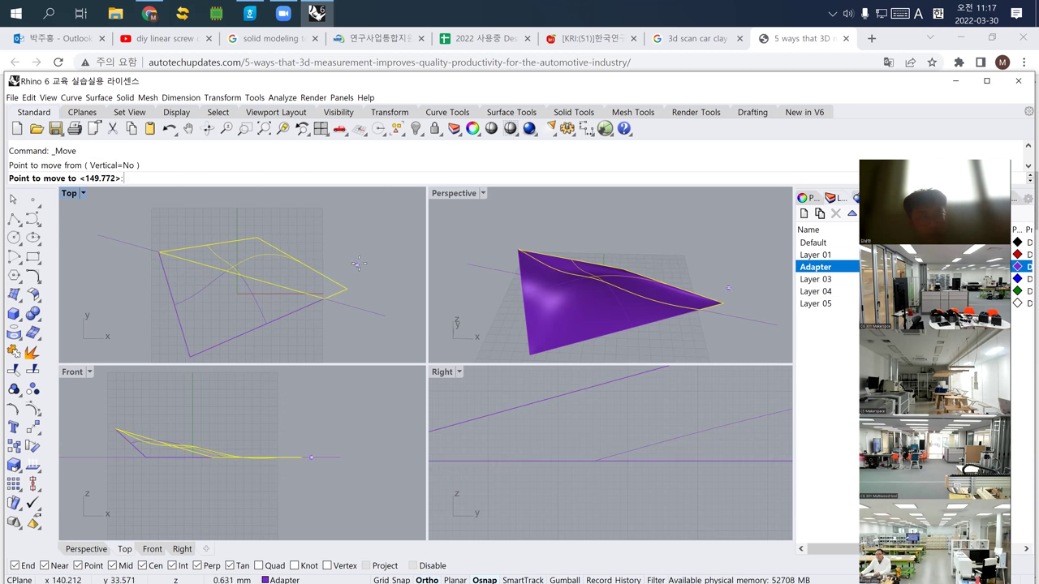
{"action": "left_click", "coordinate": [359, 251]}
{"action": "right_click_drag", "start_coordinate": [716, 301], "coordinate": [664, 295]}
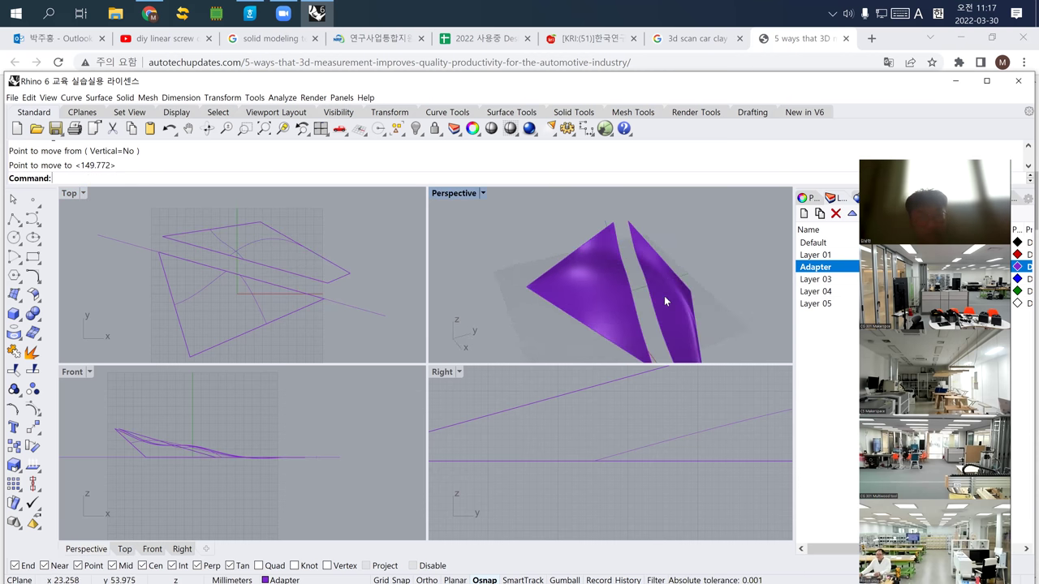
{"action": "key", "text": "ctrl+z"}
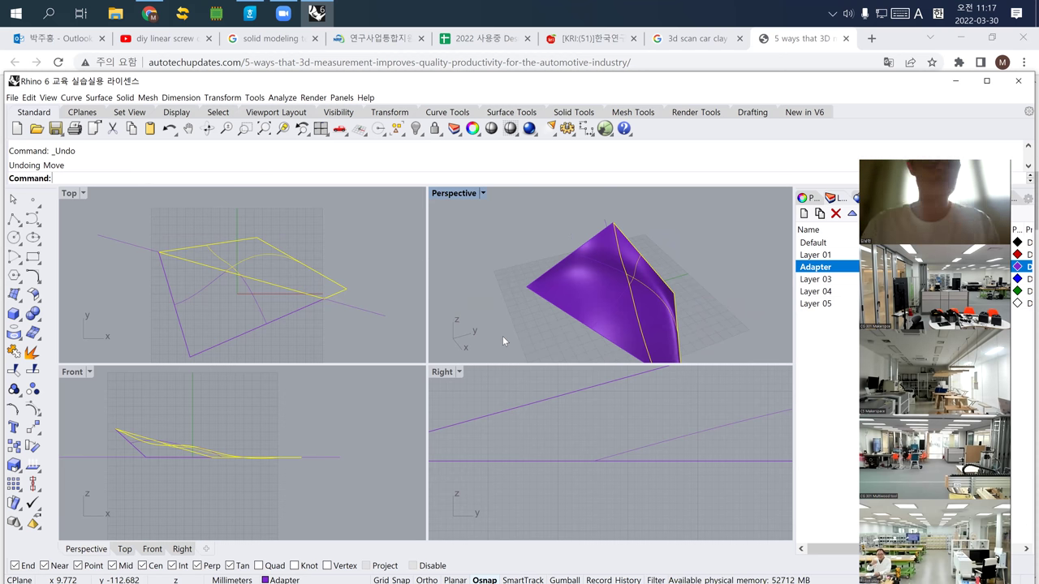
Step: Rebuild the upper split piece with a U point count of 8 and degree 3, and inspect its isocurves
{"action": "type", "text": "rebuild"}
{"action": "key", "text": "Return"}
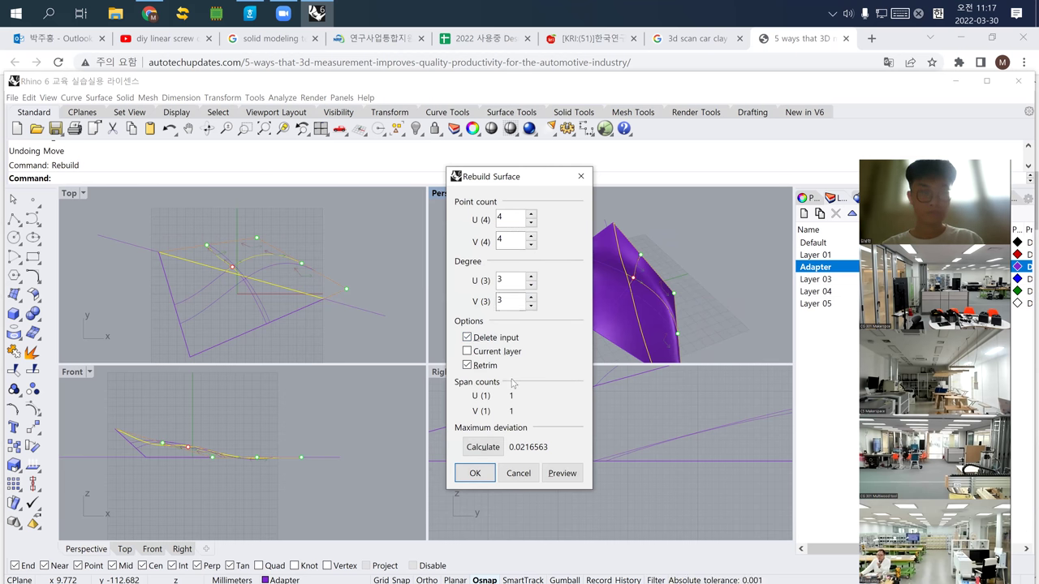
{"action": "right_click_drag", "start_coordinate": [318, 258], "coordinate": [314, 256]}
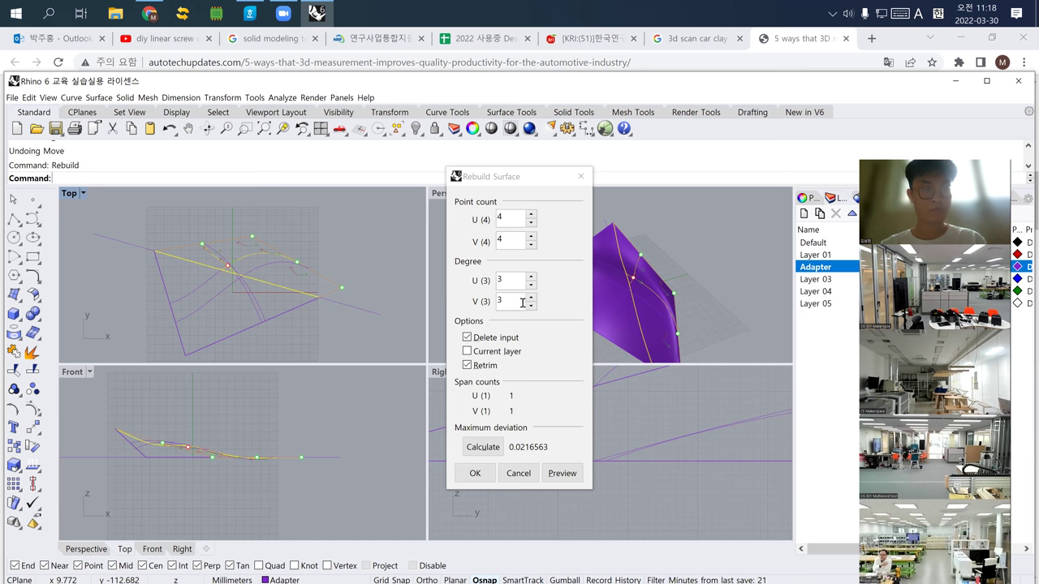
{"action": "left_click", "coordinate": [455, 210]}
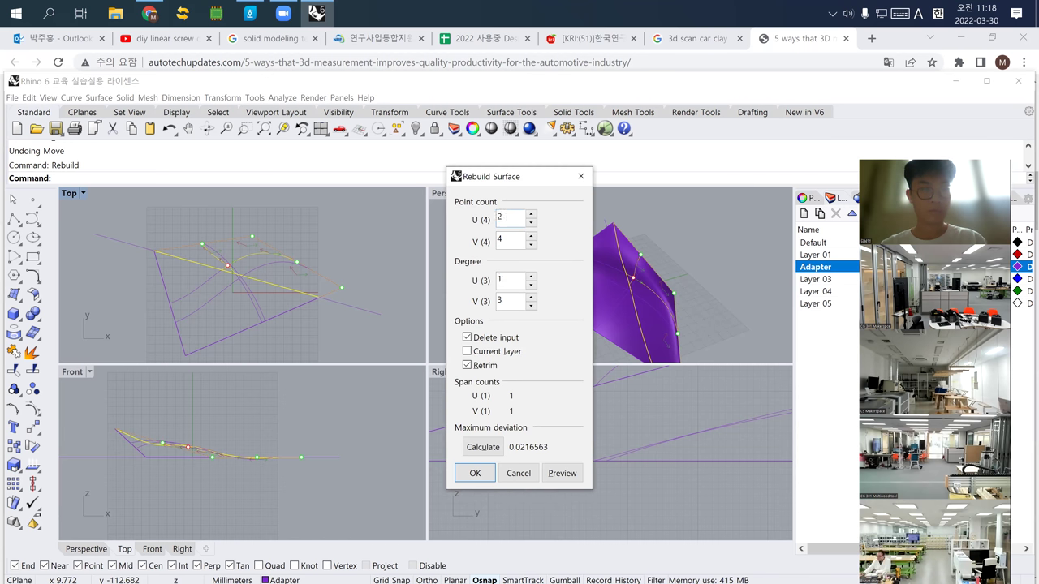
{"action": "type", "text": "8"}
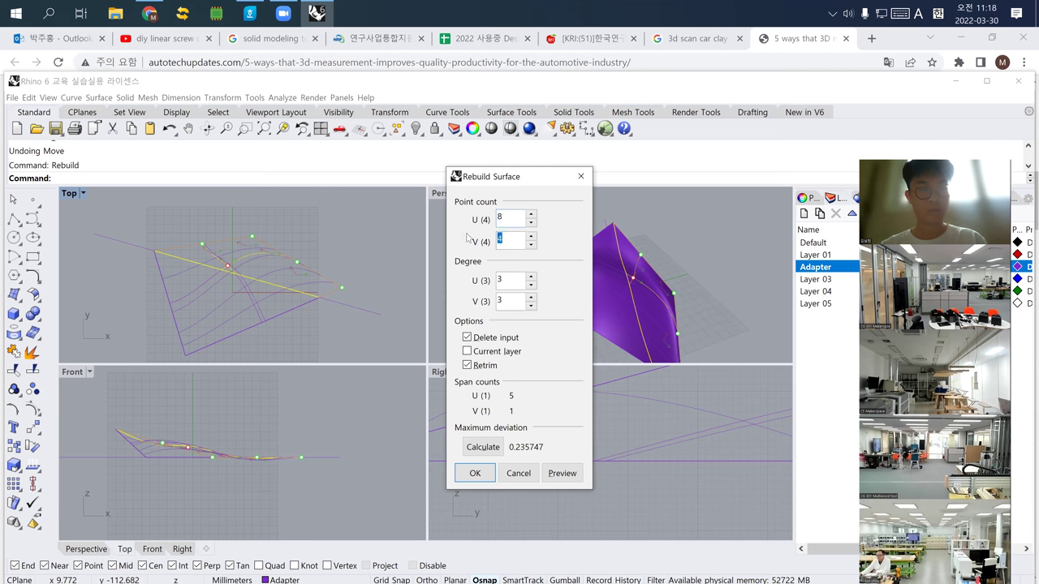
{"action": "left_click", "coordinate": [473, 473]}
{"action": "right_click_drag", "start_coordinate": [580, 300], "coordinate": [614, 307]}
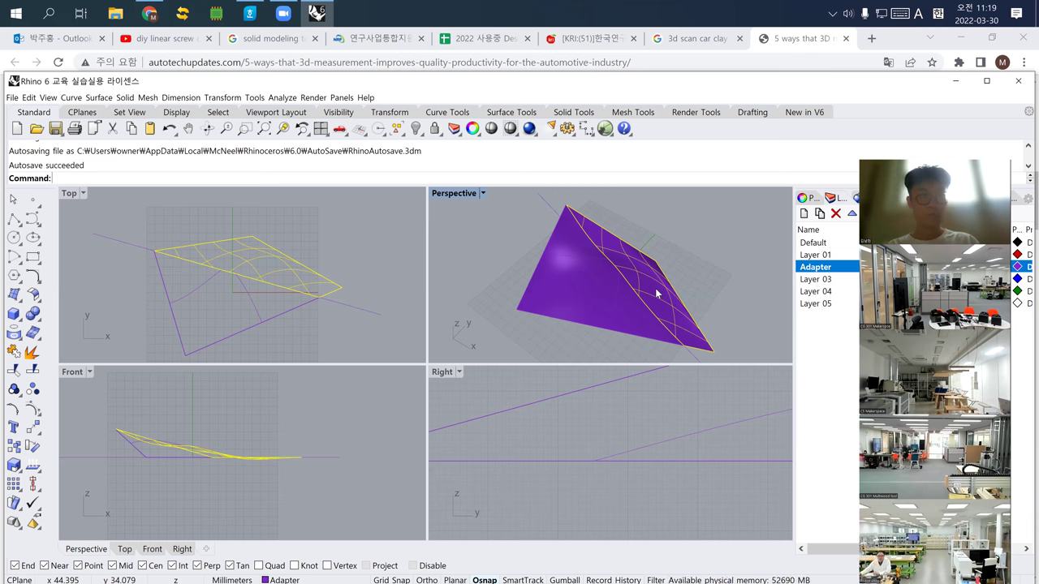
{"action": "right_click_drag", "start_coordinate": [641, 288], "coordinate": [619, 282], "text": "shift"}
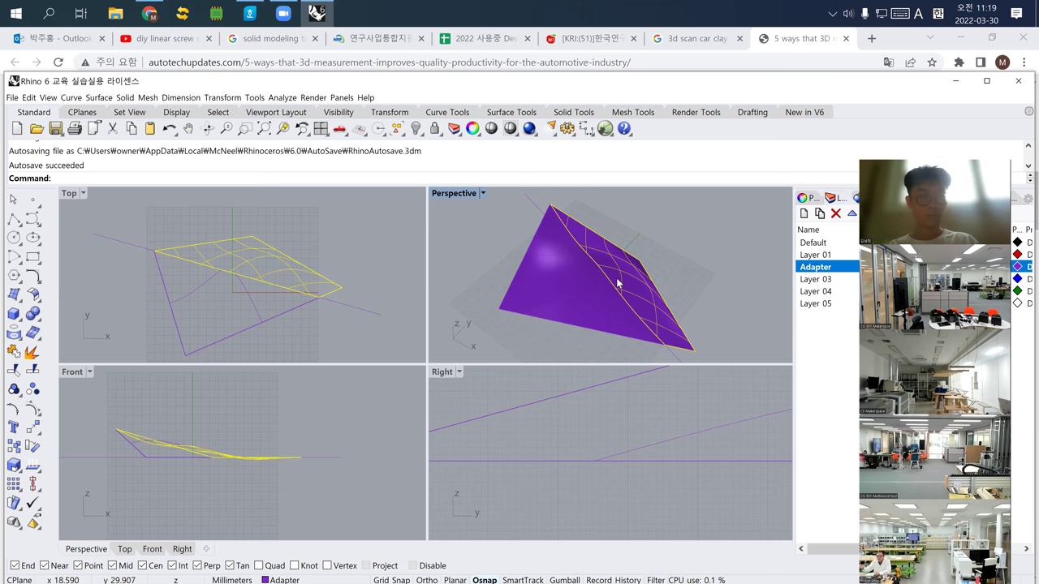
{"action": "right_click_drag", "start_coordinate": [613, 283], "coordinate": [626, 300]}
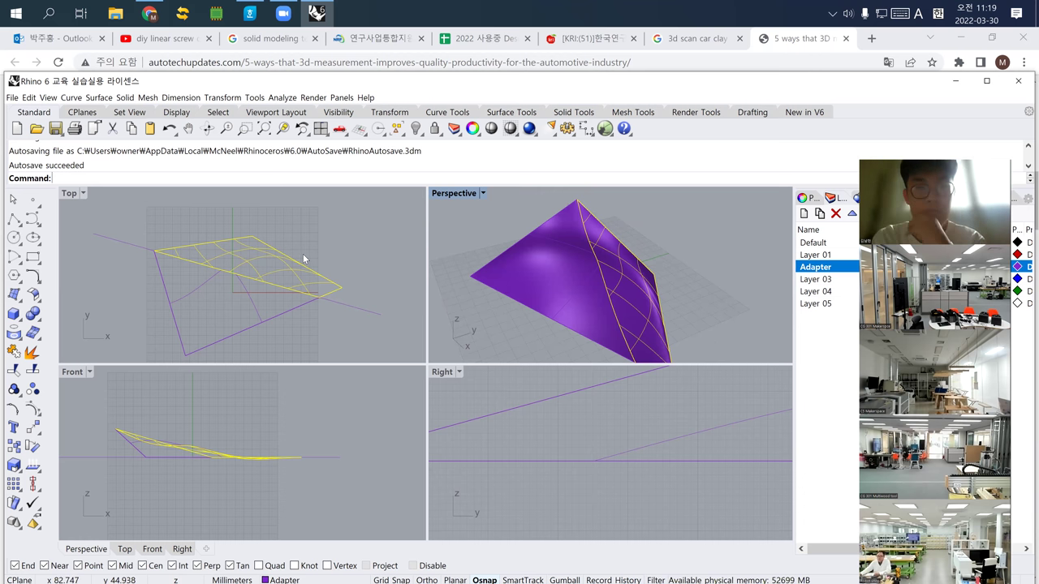
{"action": "right_click_drag", "start_coordinate": [307, 257], "coordinate": [305, 271]}
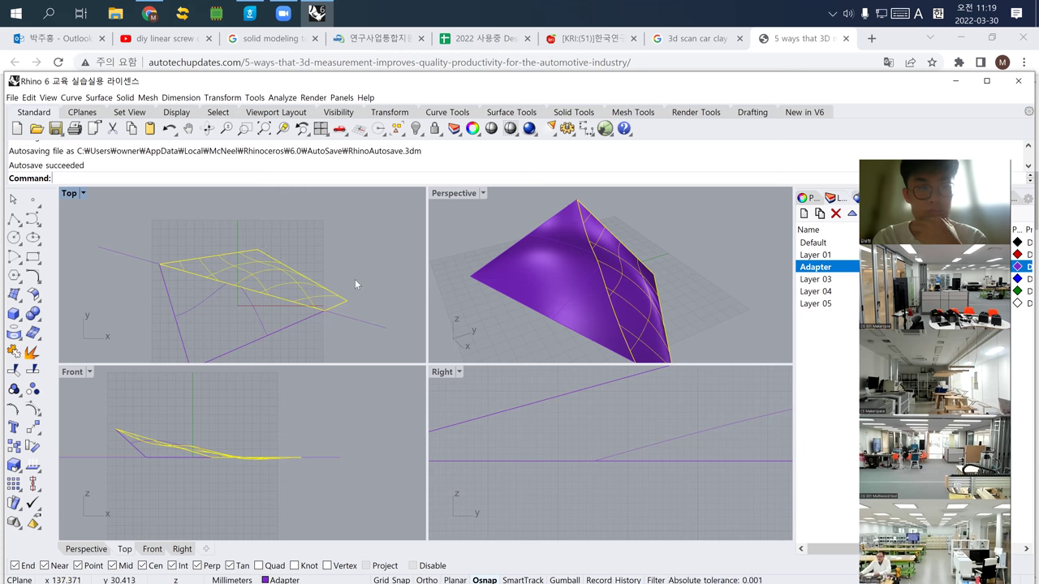
Step: Create silhouette curves from the rebuilt upper piece and clear the selection
{"action": "type", "text": "Silhouette"}
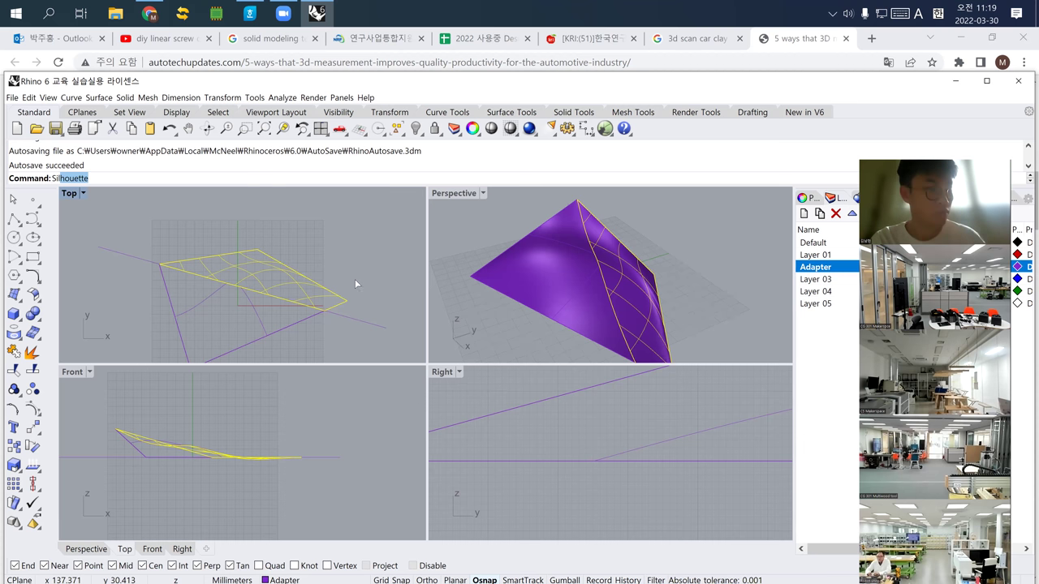
{"action": "key", "text": "Return"}
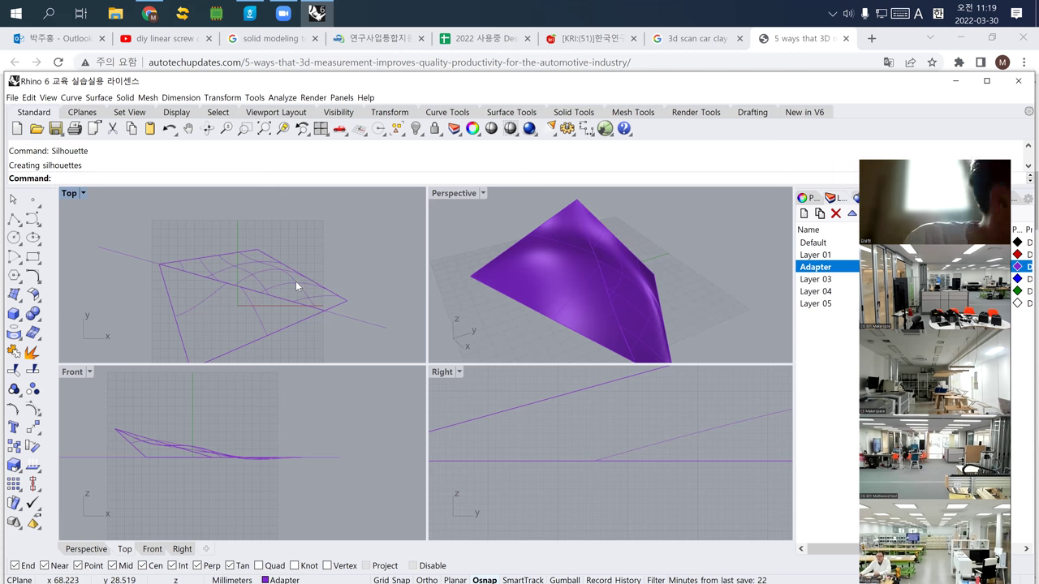
{"action": "left_click", "coordinate": [295, 281]}
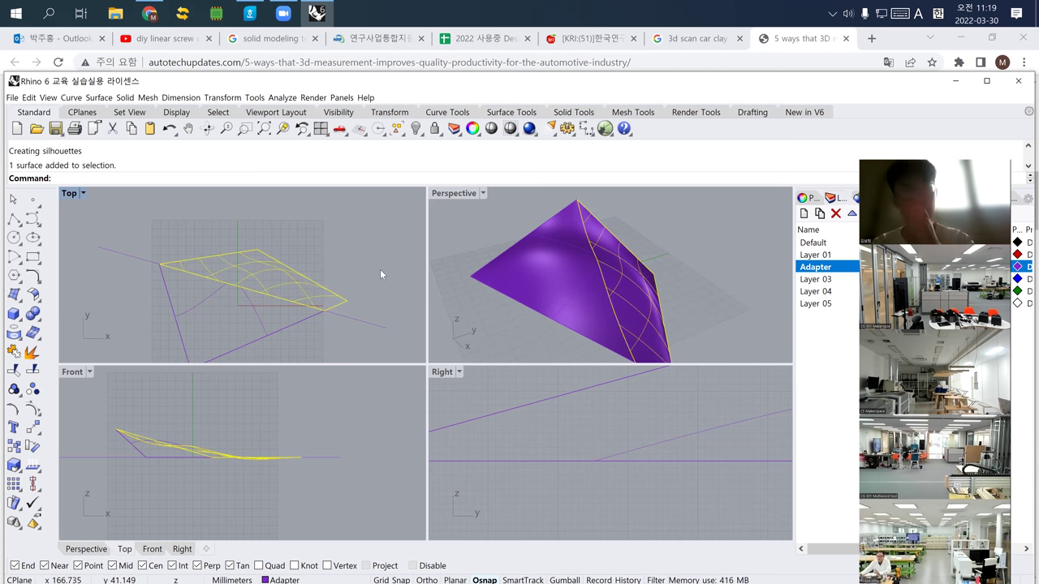
{"action": "key", "text": "Escape"}
{"action": "left_click", "coordinate": [302, 272]}
{"action": "left_click", "coordinate": [236, 250]}
{"action": "left_click", "coordinate": [234, 253]}
{"action": "left_click", "coordinate": [262, 282]}
{"action": "left_click", "coordinate": [269, 309]}
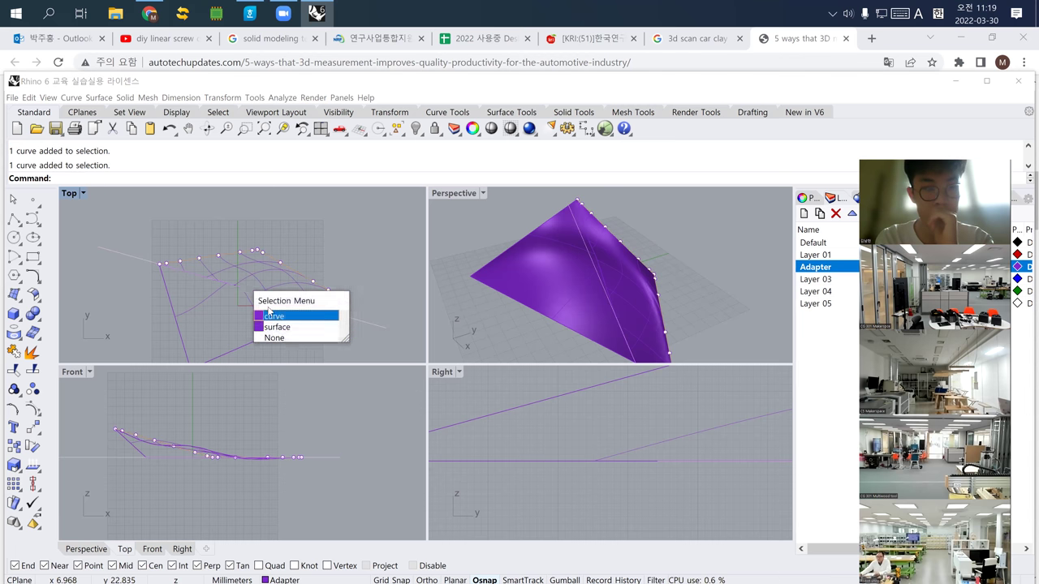
{"action": "scroll", "coordinate": [203, 274], "scroll_direction": "up", "scroll_amount": 3}
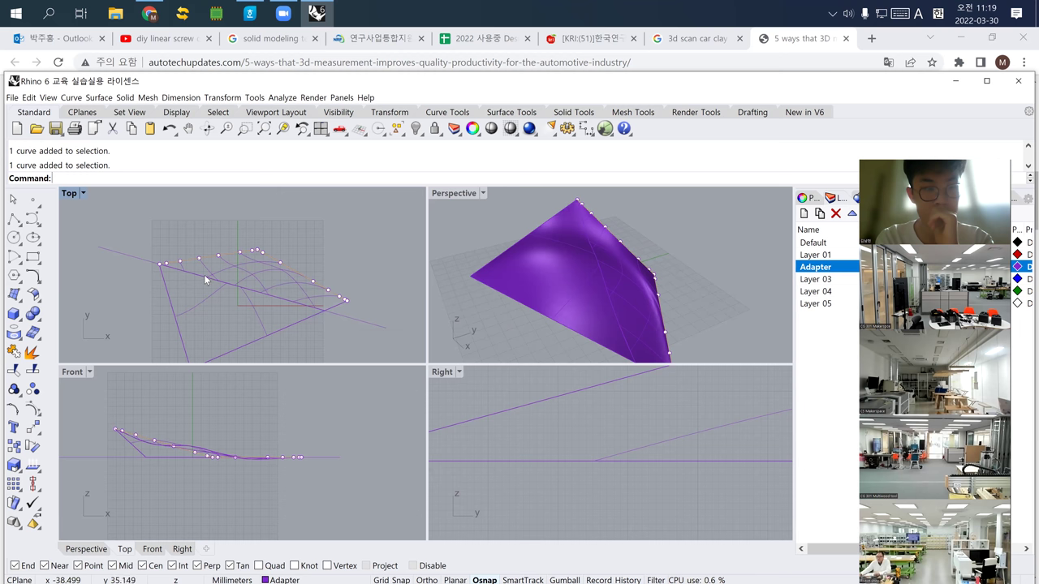
{"action": "left_click", "coordinate": [205, 277]}
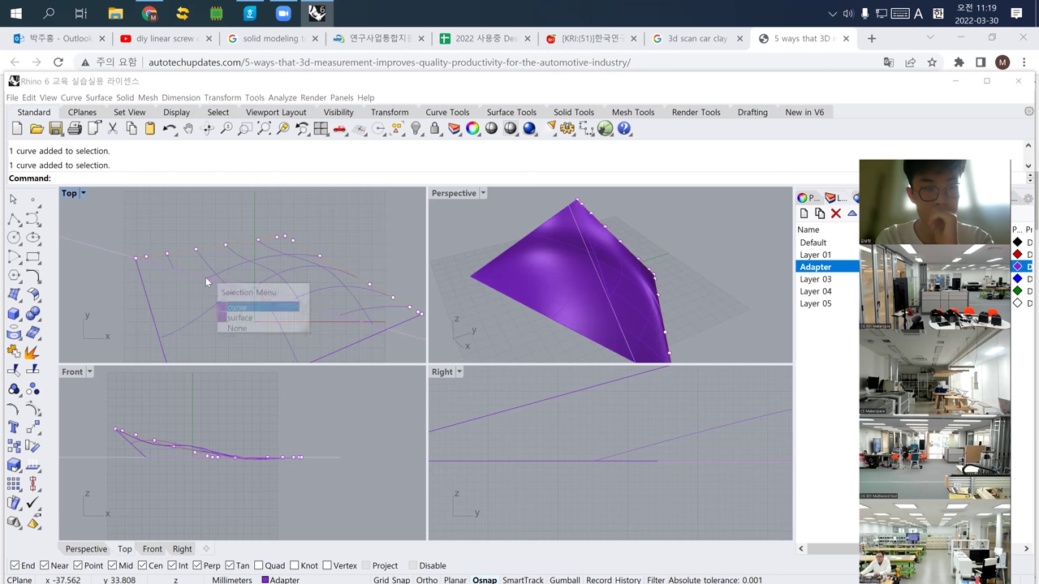
{"action": "left_click", "coordinate": [242, 307]}
{"action": "scroll", "coordinate": [362, 258], "scroll_direction": "down", "scroll_amount": 3}
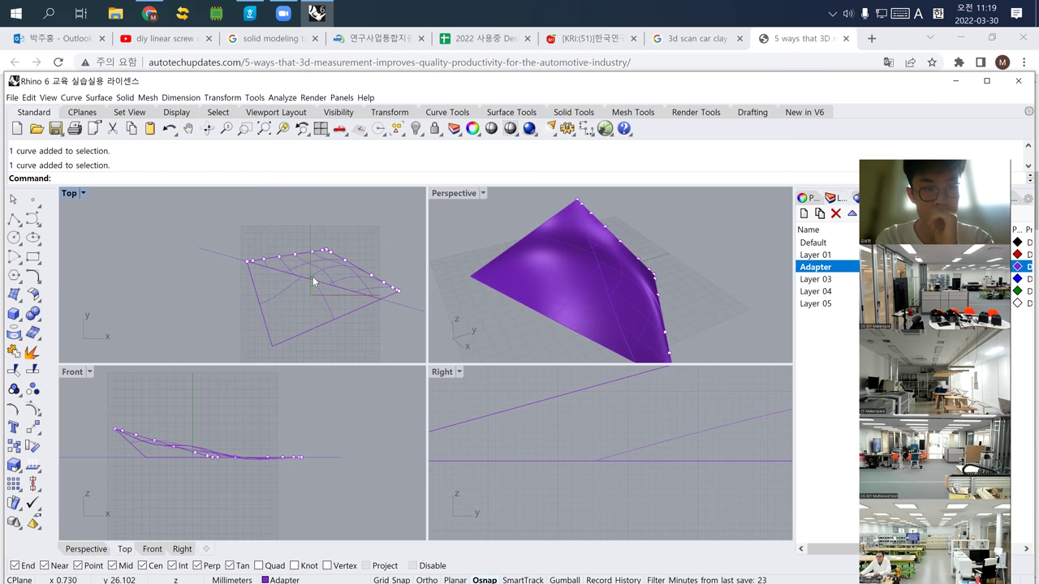
Step: Hide the straight diagonal cutting line in the Top view
{"action": "left_click", "coordinate": [217, 251]}
{"action": "type", "text": "h"}
{"action": "key", "text": "Return"}
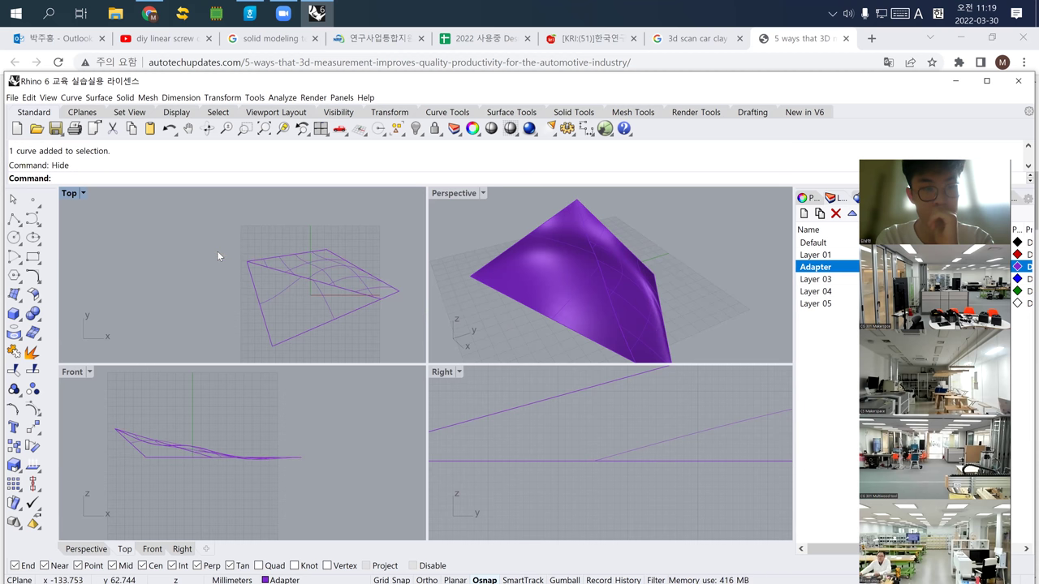
Step: Create a network surface from the four silhouette curves around the upper piece, using Position matching on all edges
{"action": "left_click", "coordinate": [273, 273]}
{"action": "left_click", "coordinate": [302, 302]}
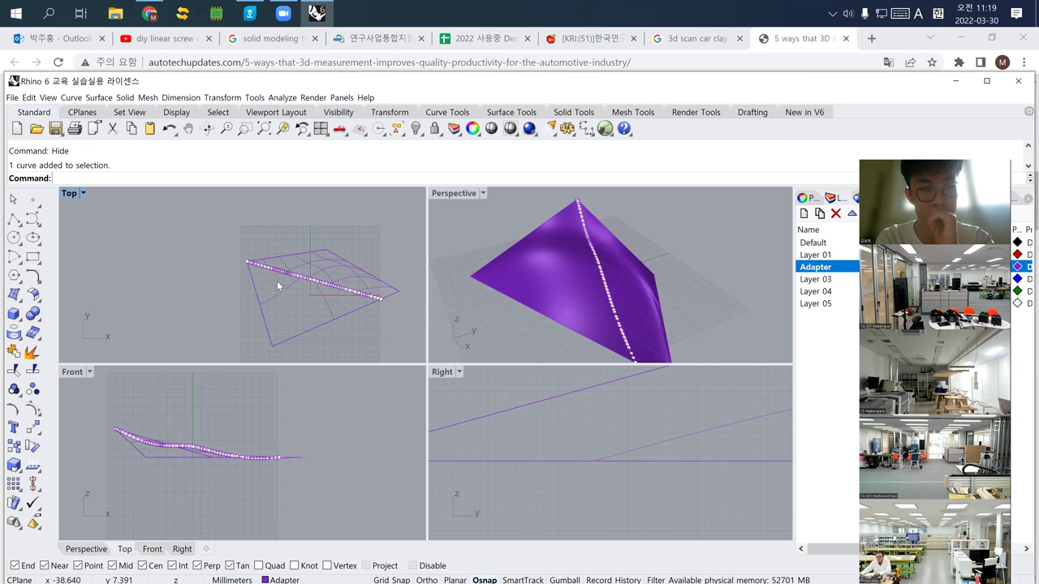
{"action": "left_click", "coordinate": [287, 253]}
{"action": "left_click", "coordinate": [315, 285]}
{"action": "left_click", "coordinate": [346, 264]}
{"action": "left_click", "coordinate": [369, 291]}
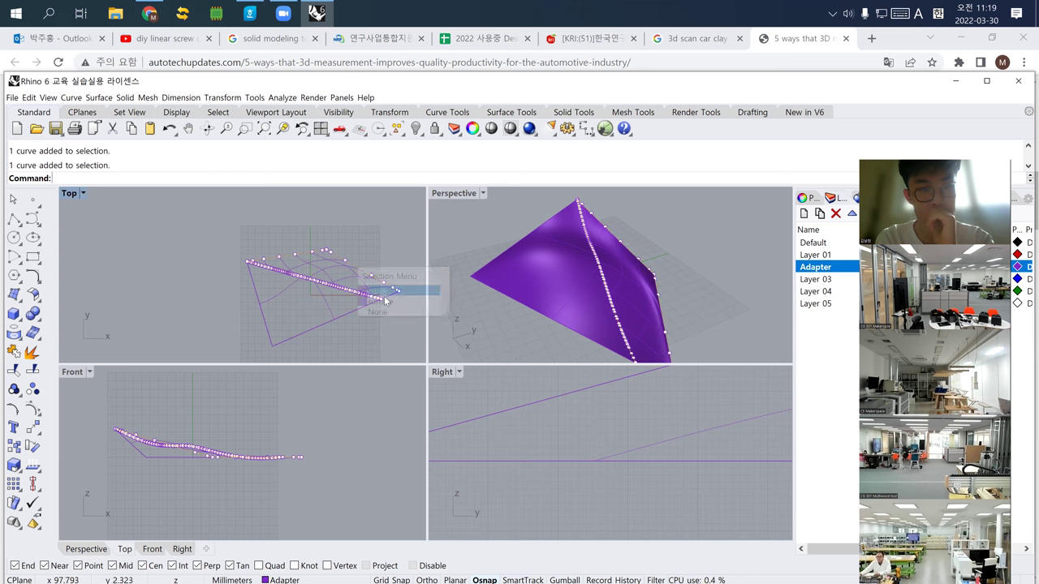
{"action": "left_click", "coordinate": [392, 298]}
{"action": "left_click", "coordinate": [419, 325]}
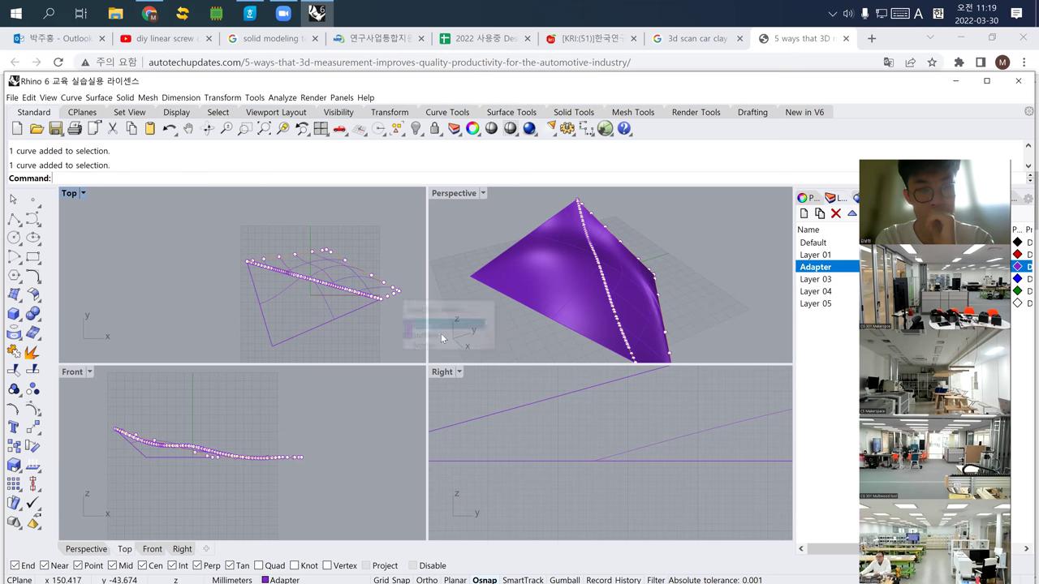
{"action": "right_click_drag", "start_coordinate": [446, 309], "coordinate": [483, 300]}
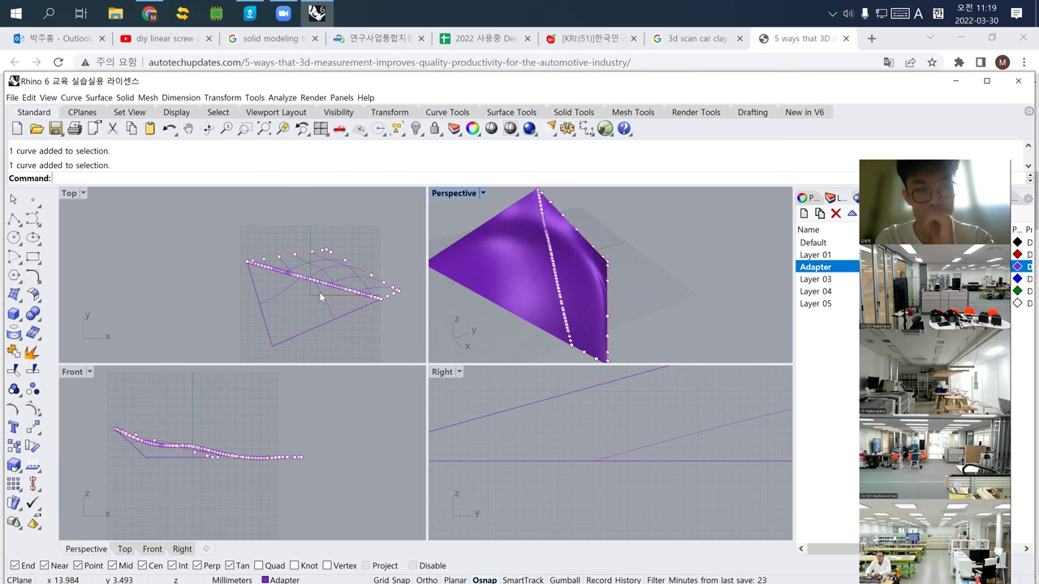
{"action": "type", "text": "Net"}
{"action": "key", "text": "Return"}
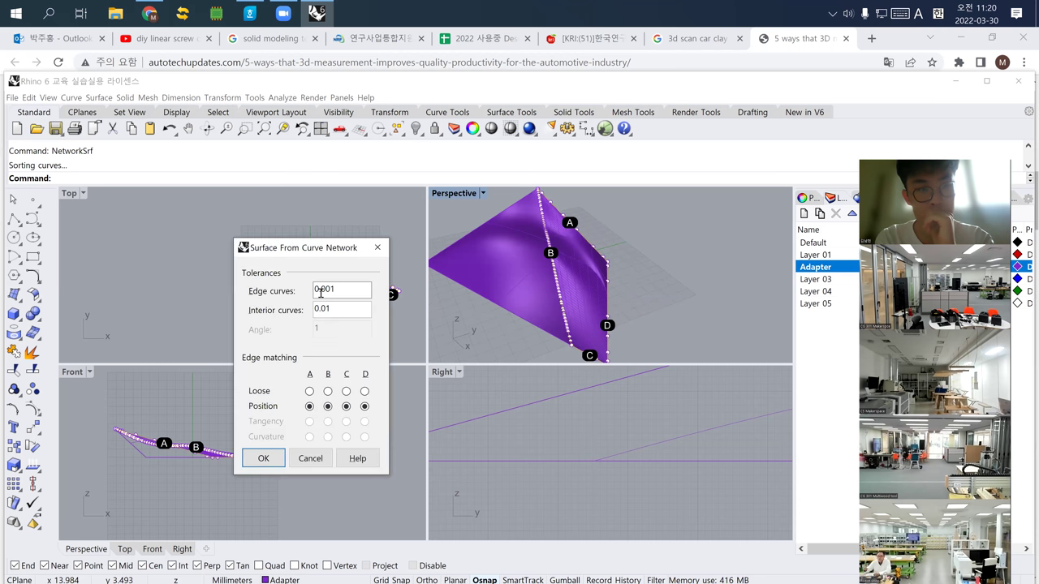
{"action": "left_click", "coordinate": [275, 464]}
Step: Move the new network surface diagonally away from the original upper piece in the Top view
{"action": "right_click_drag", "start_coordinate": [328, 297], "coordinate": [258, 297]}
{"action": "left_click", "coordinate": [265, 297]}
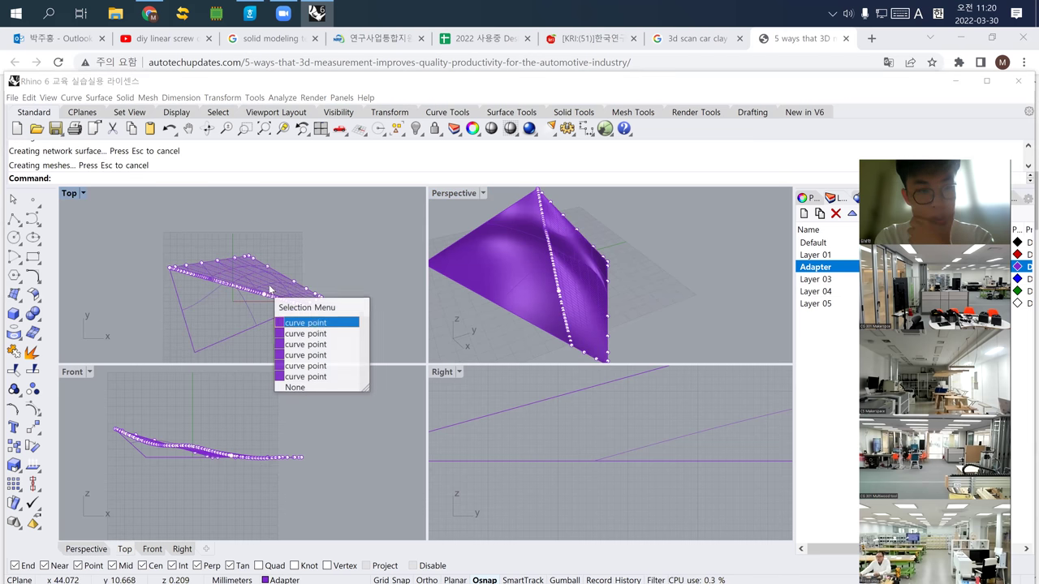
{"action": "left_click", "coordinate": [306, 383]}
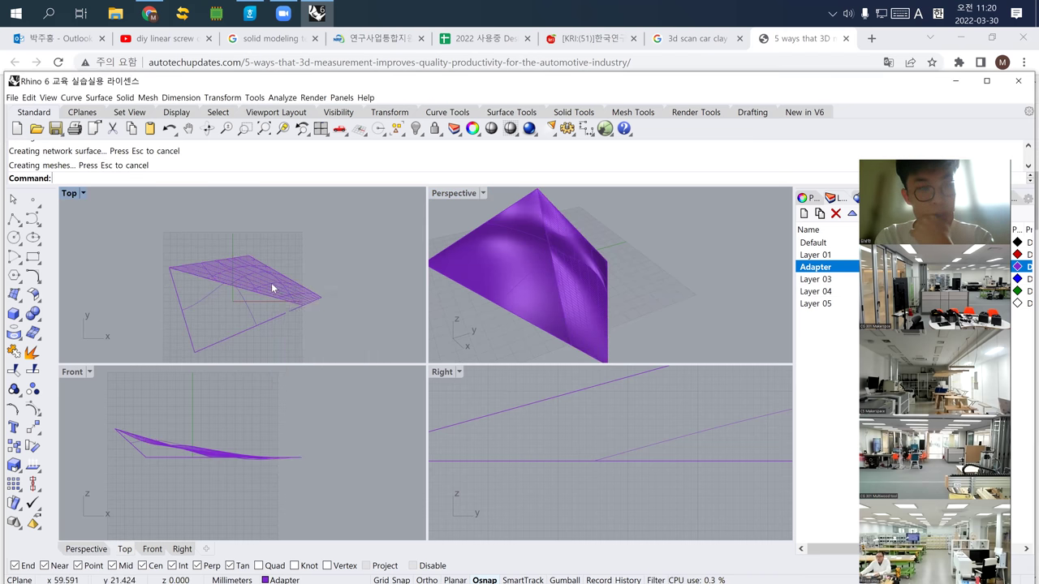
{"action": "scroll", "coordinate": [271, 282], "scroll_direction": "up", "scroll_amount": 3}
{"action": "left_click", "coordinate": [276, 278]}
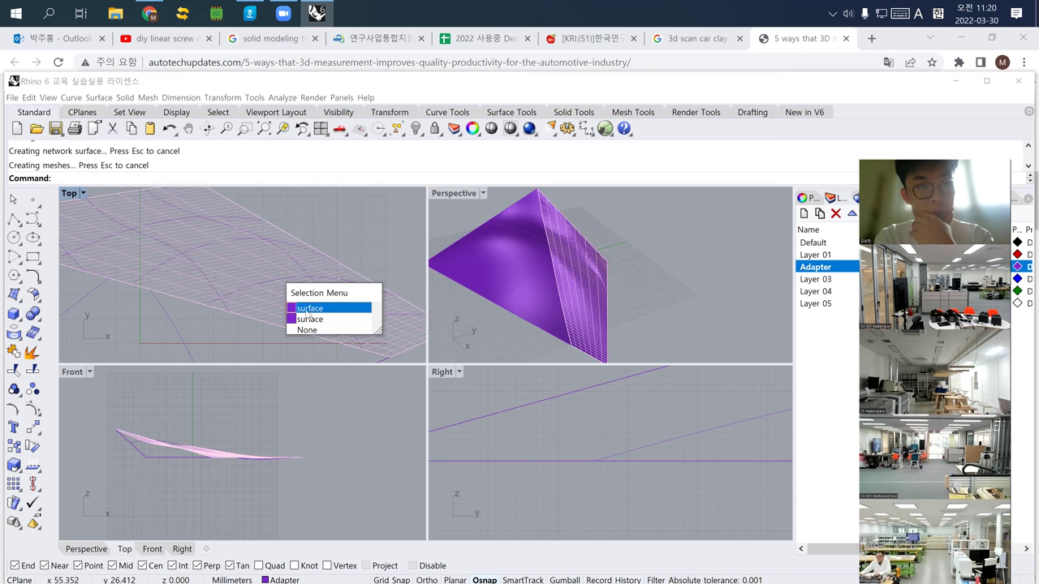
{"action": "left_click", "coordinate": [317, 309]}
{"action": "scroll", "coordinate": [252, 294], "scroll_direction": "down", "scroll_amount": 3}
{"action": "type", "text": "m"}
{"action": "key", "text": "Return"}
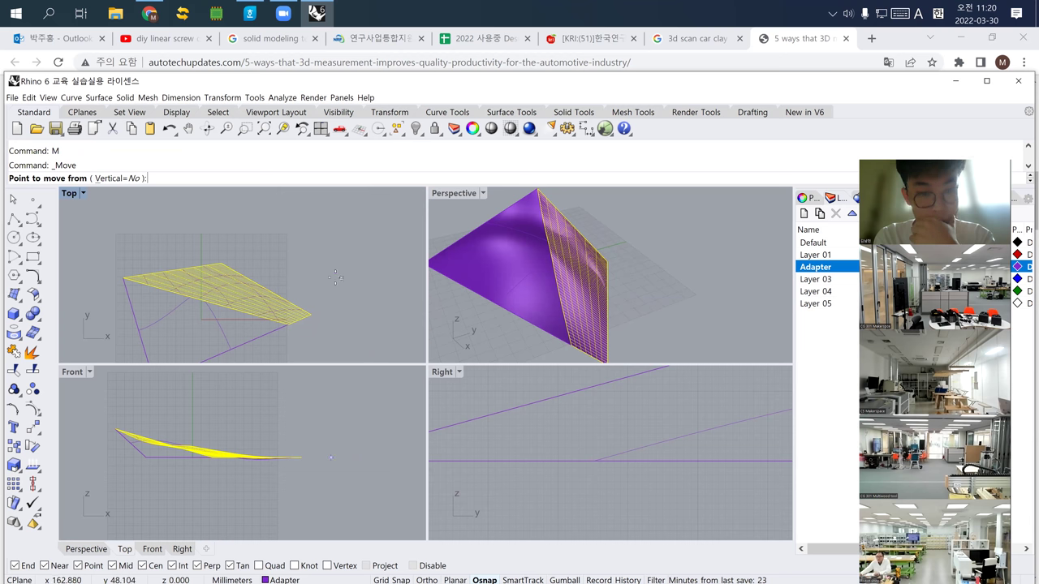
{"action": "left_click", "coordinate": [334, 277]}
{"action": "left_click", "coordinate": [365, 244]}
Step: Compare the isocurve layouts of the trimmed split piece and the network surface by selecting each one and both together
{"action": "right_click_drag", "start_coordinate": [535, 269], "coordinate": [608, 283]}
{"action": "left_click", "coordinate": [584, 269]}
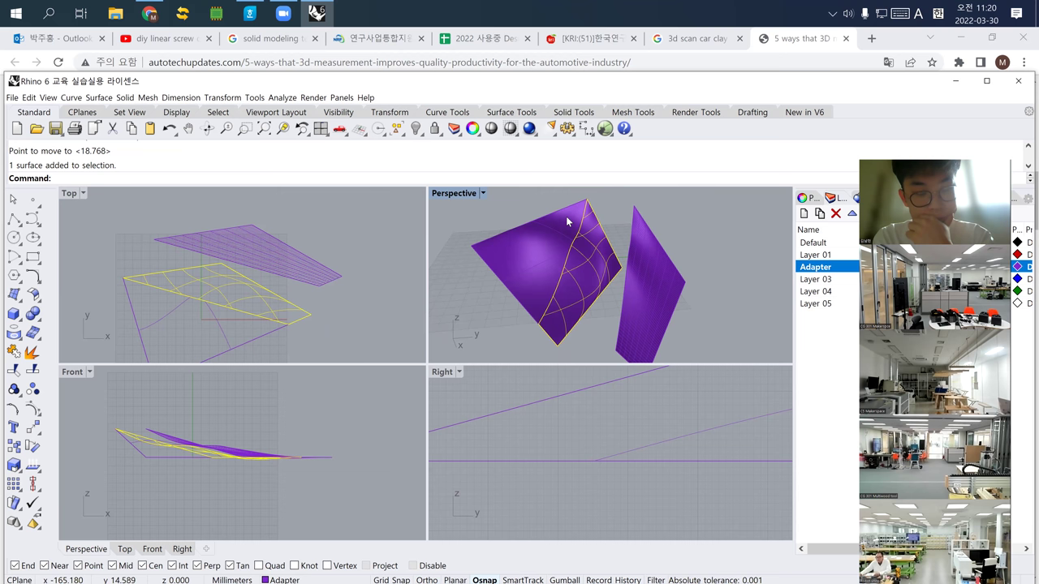
{"action": "left_click", "coordinate": [647, 288]}
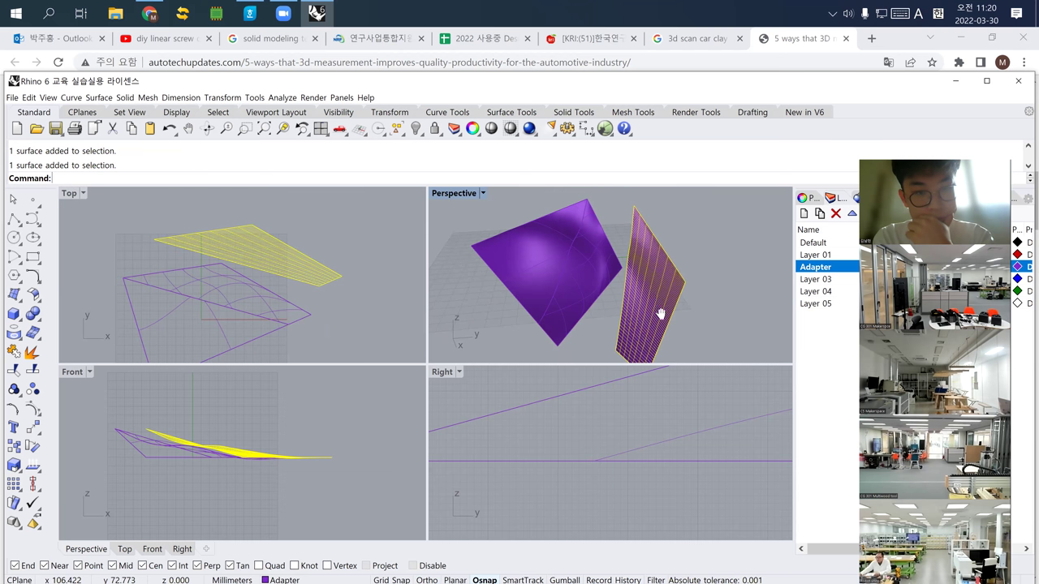
{"action": "right_click_drag", "start_coordinate": [658, 317], "coordinate": [632, 306]}
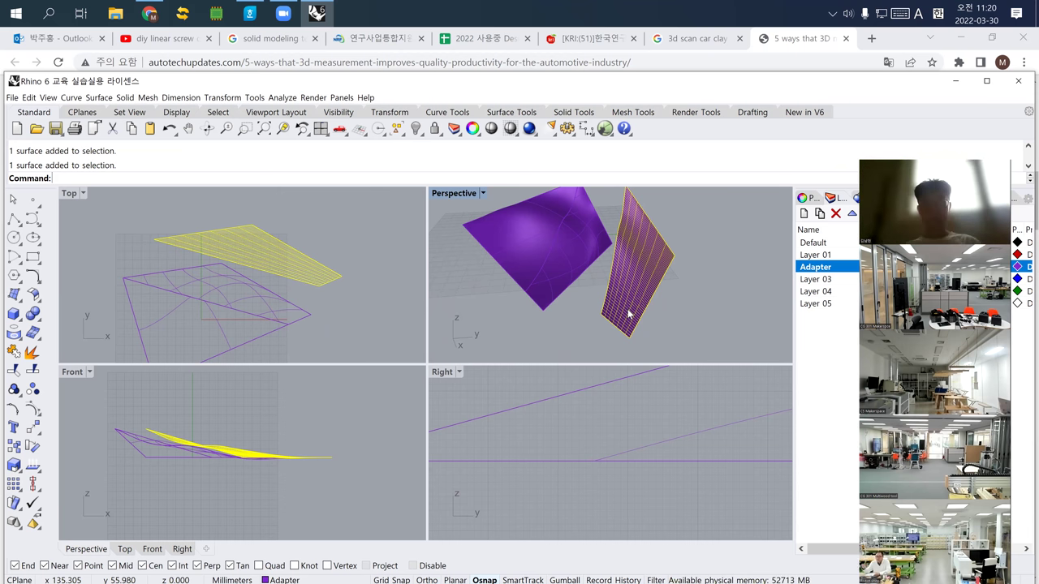
{"action": "left_click", "coordinate": [560, 265]}
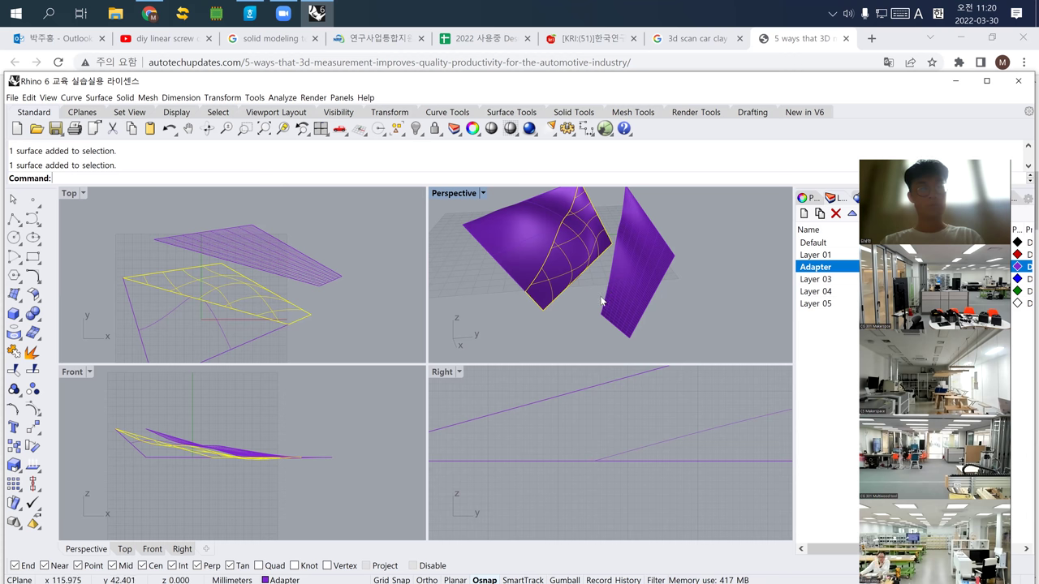
{"action": "mouse_move", "coordinate": [552, 297]}
{"action": "right_mouse_down"}
{"action": "mouse_move", "coordinate": [578, 272]}
{"action": "mouse_move", "coordinate": [594, 288]}
{"action": "mouse_move", "coordinate": [568, 309]}
{"action": "mouse_move", "coordinate": [540, 301]}
{"action": "right_mouse_up"}
{"action": "mouse_move", "coordinate": [612, 301]}
{"action": "right_mouse_down"}
{"action": "mouse_move", "coordinate": [624, 262]}
{"action": "mouse_move", "coordinate": [578, 280]}
{"action": "mouse_move", "coordinate": [628, 265]}
{"action": "mouse_move", "coordinate": [590, 297]}
{"action": "mouse_move", "coordinate": [598, 305]}
{"action": "right_mouse_up"}
{"action": "left_click", "coordinate": [605, 268]}
{"action": "left_click", "coordinate": [584, 264], "text": "shift"}
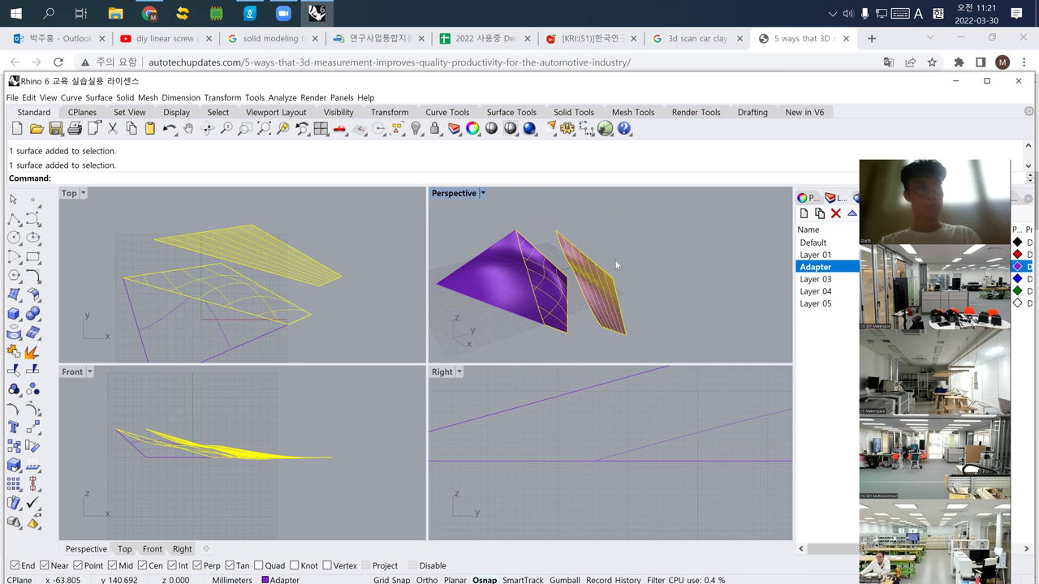
{"action": "left_click", "coordinate": [583, 323]}
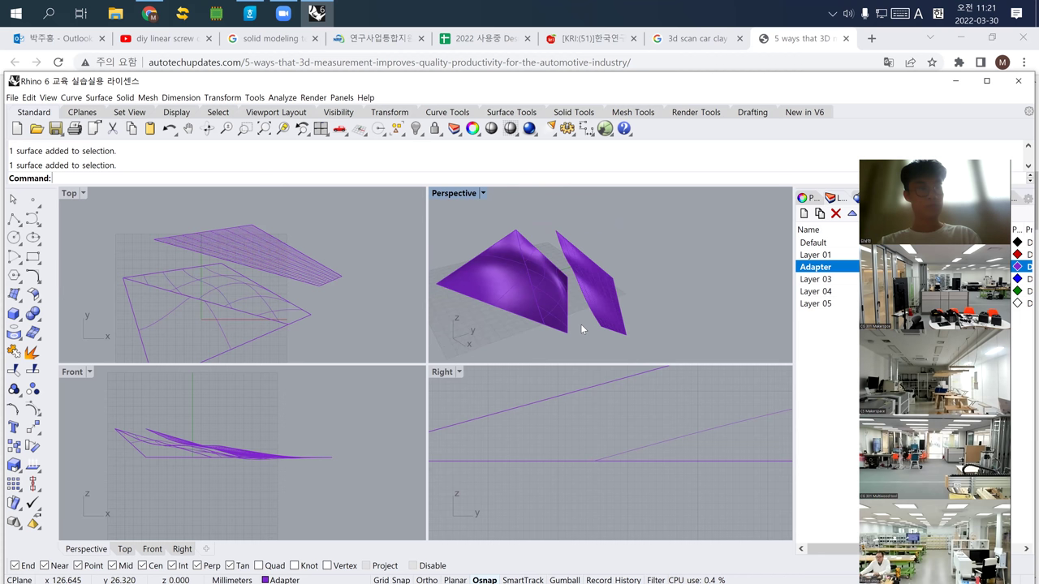
{"action": "scroll", "coordinate": [552, 296], "scroll_direction": "up", "scroll_amount": 3}
{"action": "left_click", "coordinate": [550, 294]}
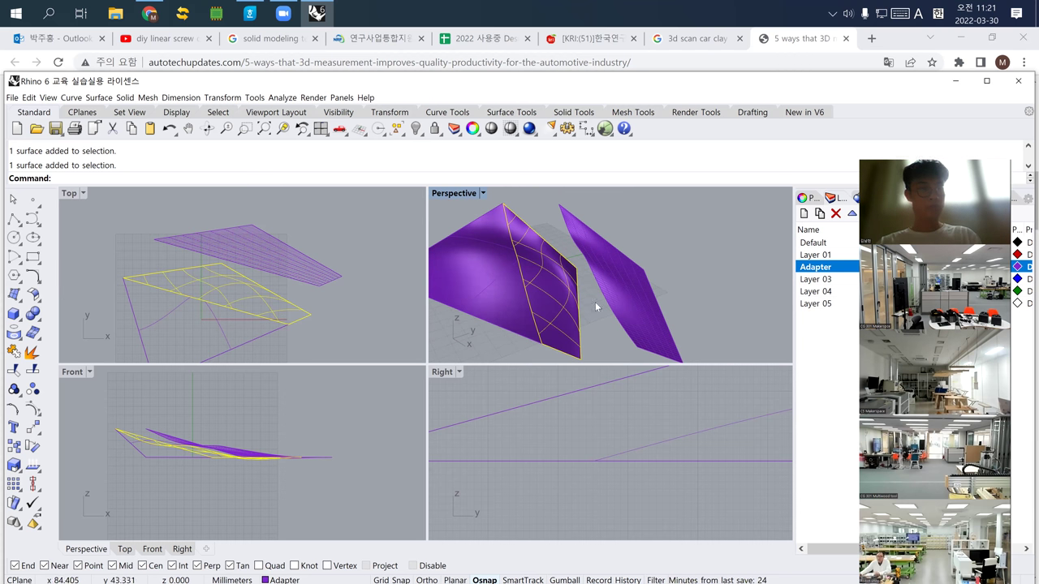
{"action": "type", "text": "M"}
{"action": "key", "text": "Return"}
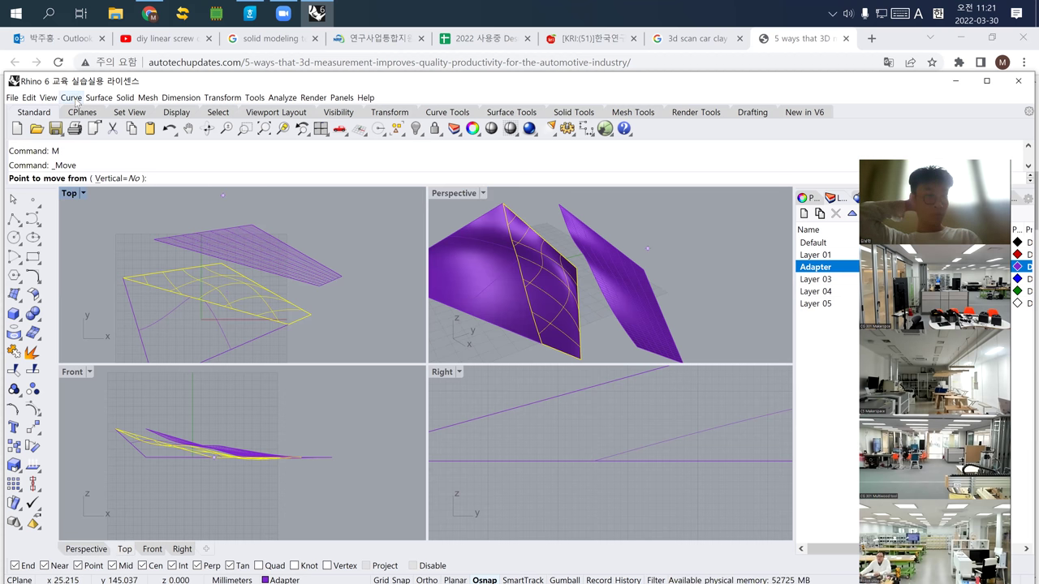
{"action": "left_click", "coordinate": [77, 99]}
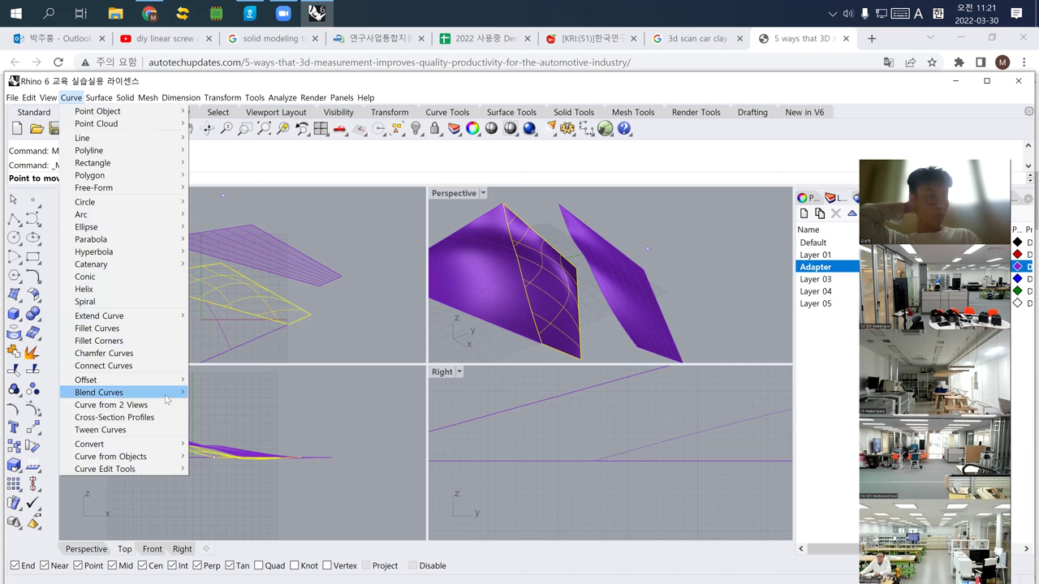
{"action": "mouse_move", "coordinate": [142, 448]}
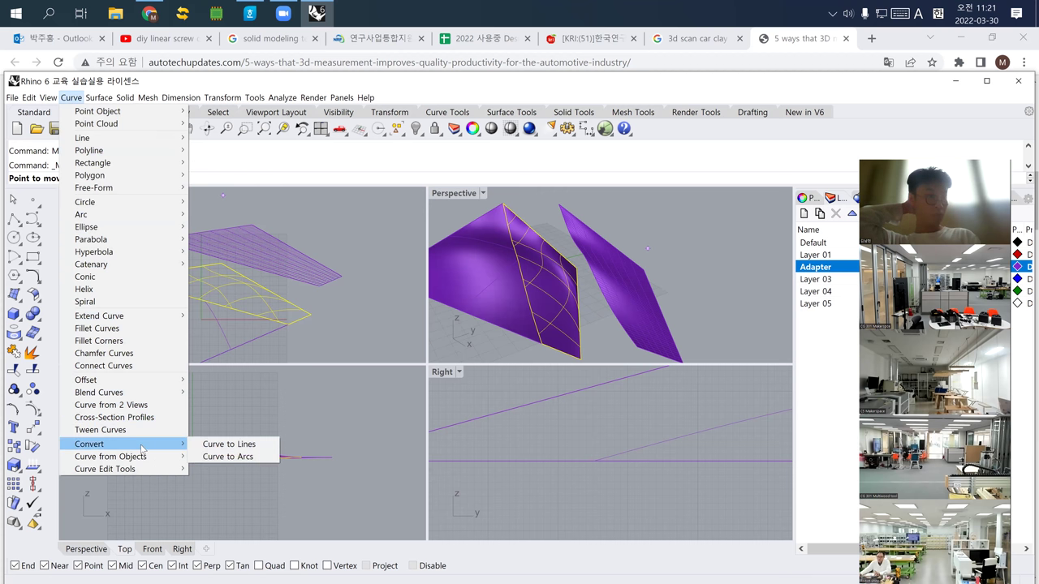
{"action": "left_click", "coordinate": [96, 100]}
{"action": "left_click", "coordinate": [96, 100]}
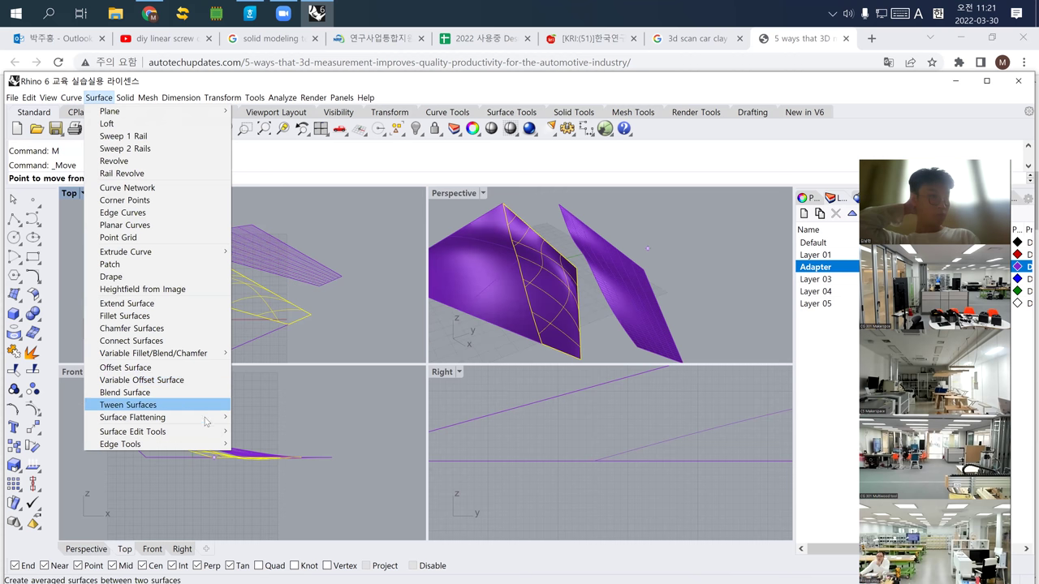
{"action": "mouse_move", "coordinate": [203, 439]}
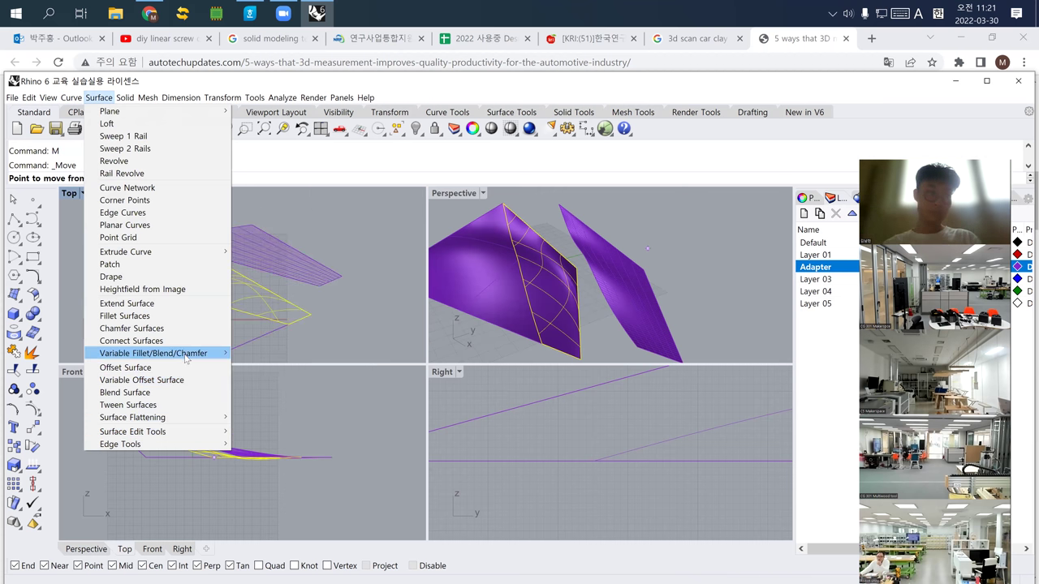
{"action": "mouse_move", "coordinate": [186, 359]}
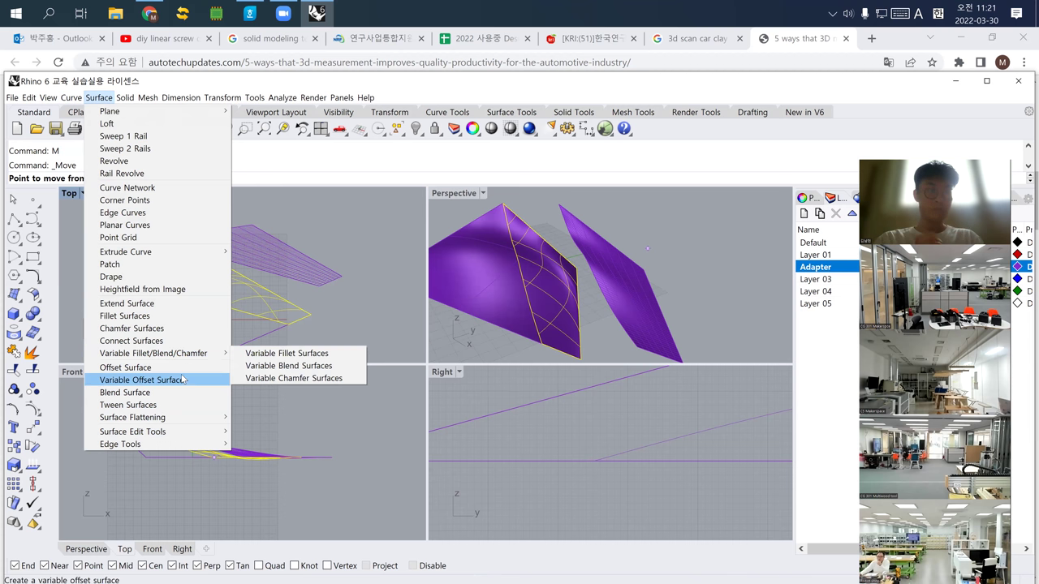
Step: Extract a series of U-direction isocurves from the trimmed upper piece, spread along its length in the Top view
{"action": "mouse_move", "coordinate": [73, 96]}
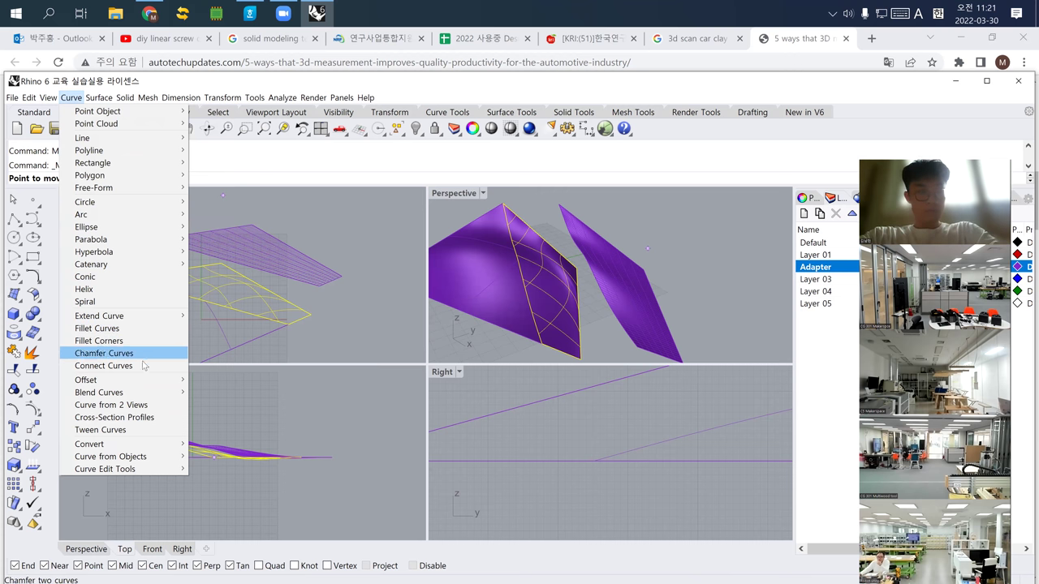
{"action": "mouse_move", "coordinate": [157, 383]}
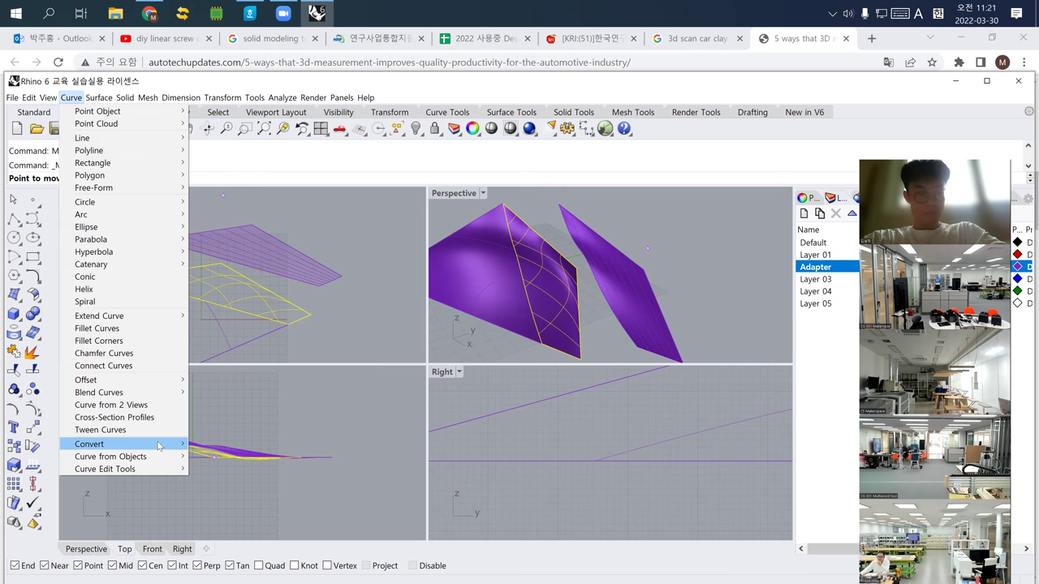
{"action": "mouse_move", "coordinate": [159, 448]}
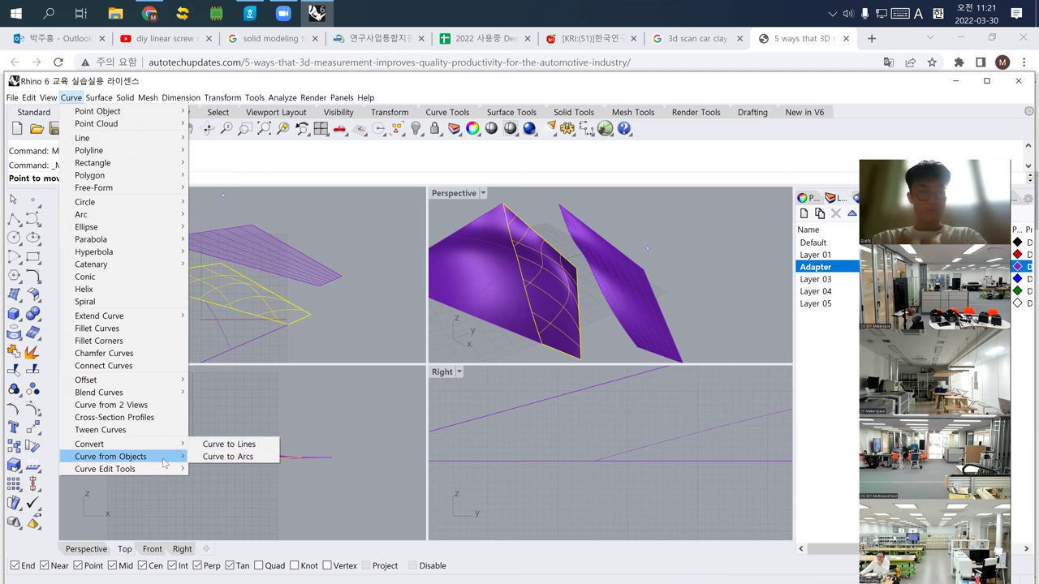
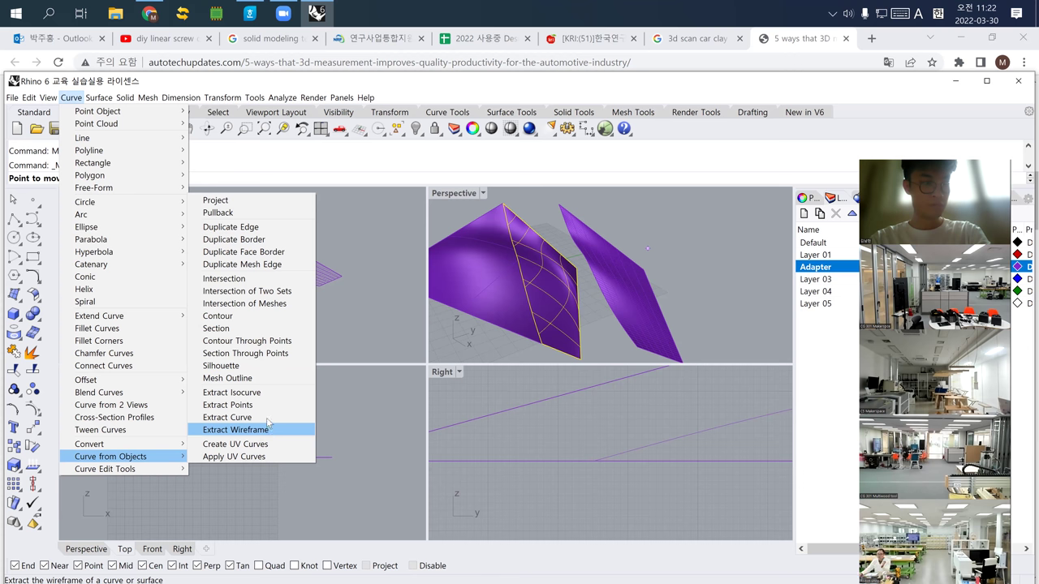
{"action": "left_click", "coordinate": [263, 394]}
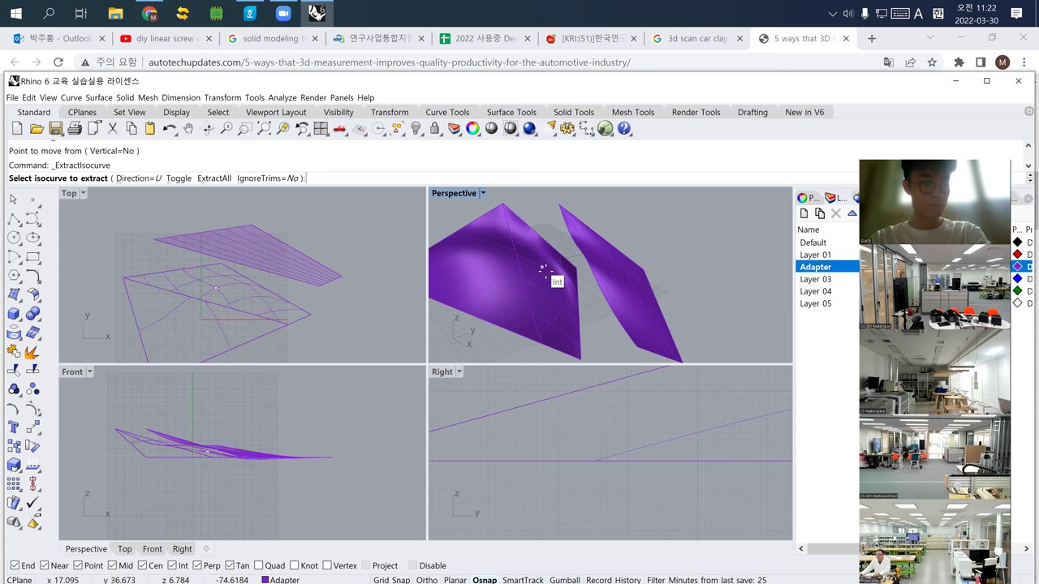
{"action": "left_click", "coordinate": [544, 283]}
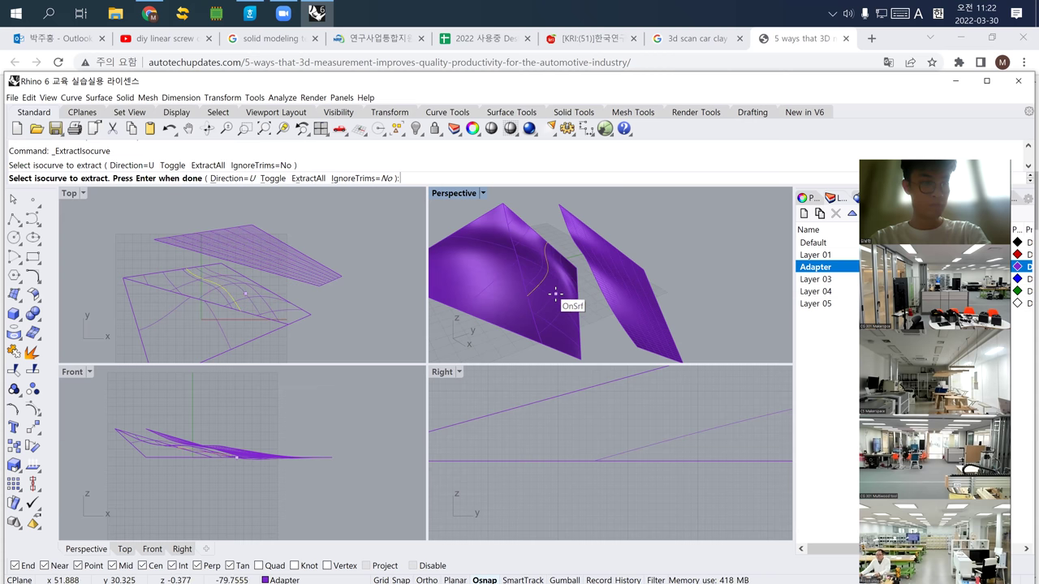
{"action": "left_click", "coordinate": [153, 279]}
{"action": "left_click", "coordinate": [172, 276]}
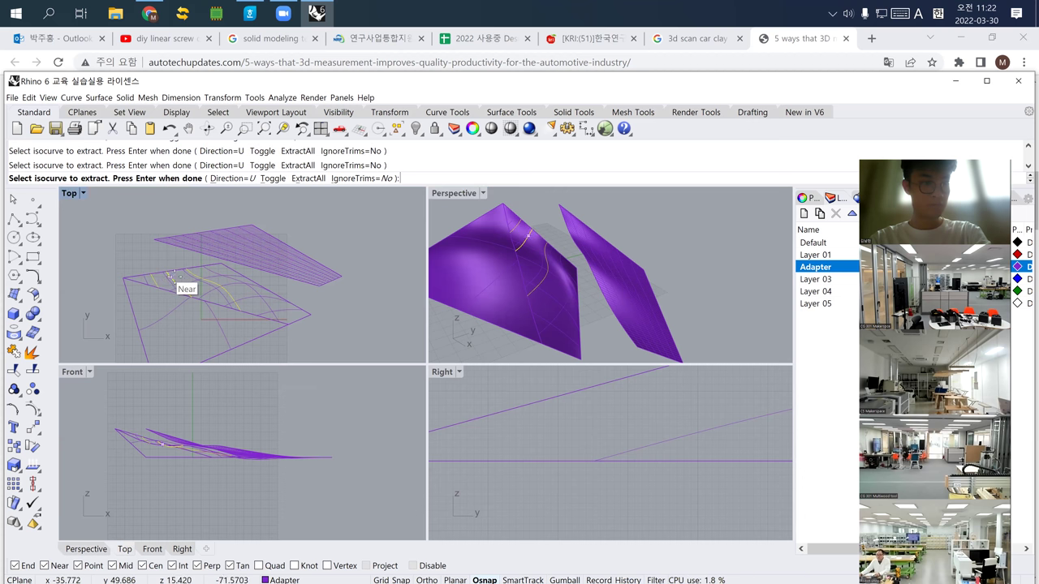
{"action": "left_click", "coordinate": [210, 271]}
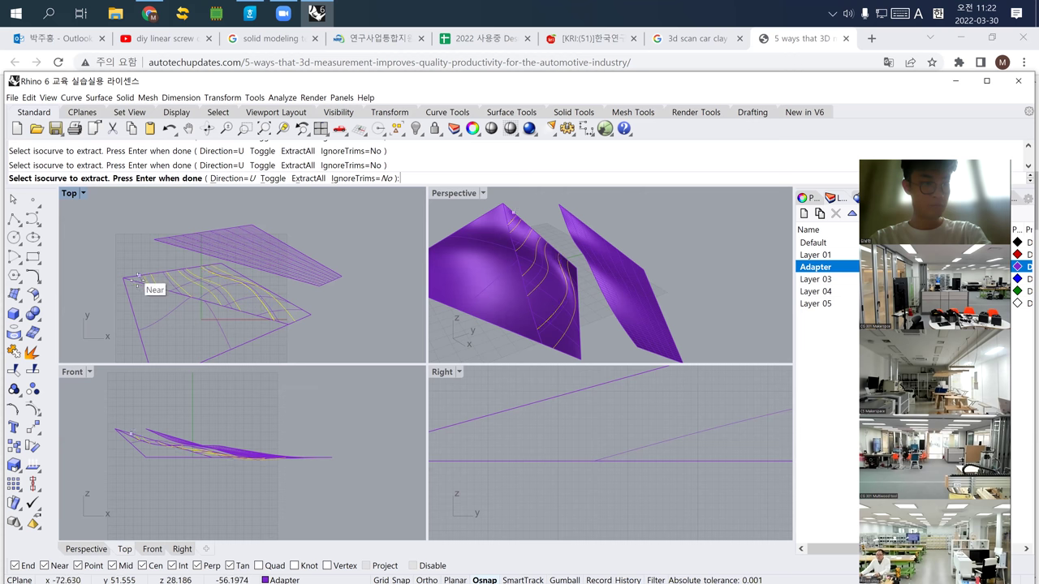
{"action": "scroll", "coordinate": [144, 285], "scroll_direction": "up", "scroll_amount": 3}
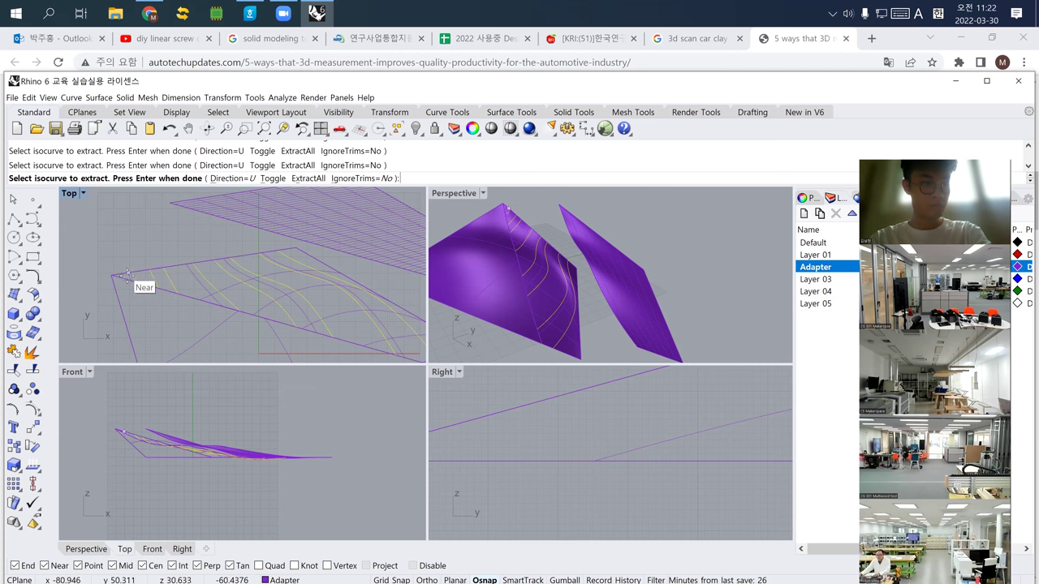
{"action": "right_click_drag", "start_coordinate": [255, 258], "coordinate": [193, 263]}
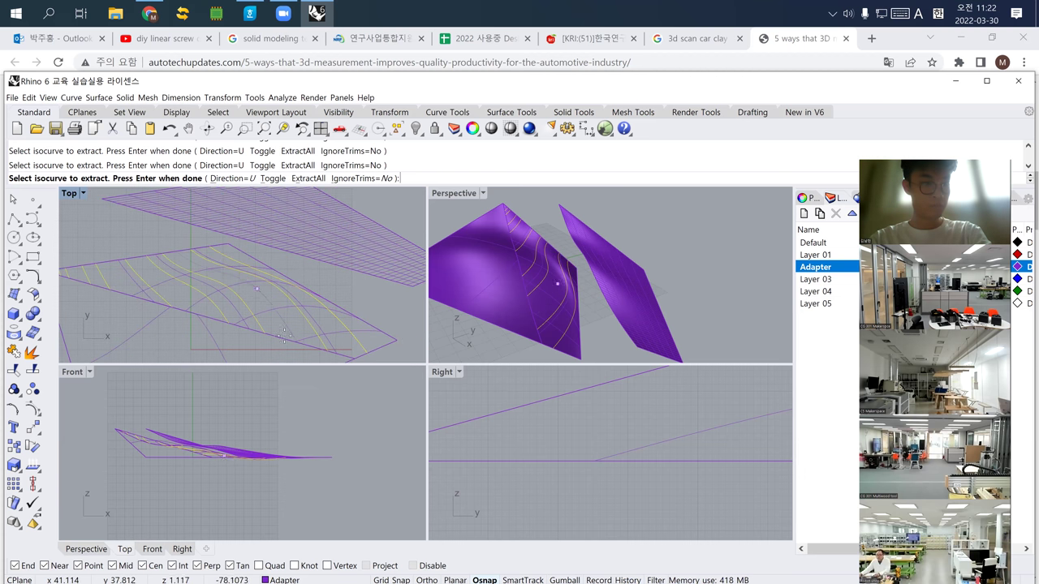
{"action": "key", "text": "Return"}
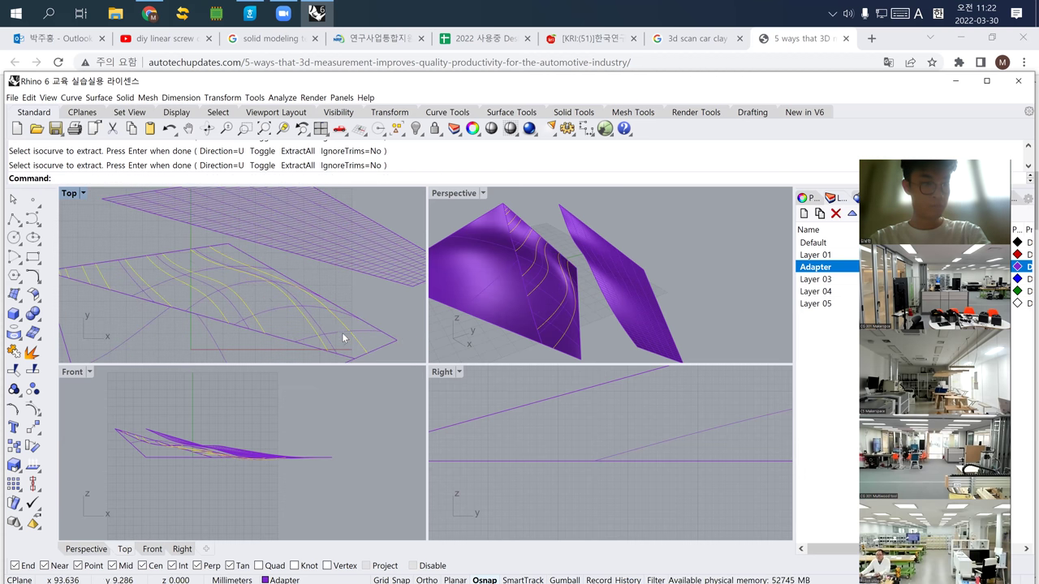
Step: Hide the trimmed upper surface, keeping its edge curves and the extracted isocurves
{"action": "left_click", "coordinate": [13, 219]}
{"action": "key", "text": "Escape"}
{"action": "left_click", "coordinate": [342, 308]}
{"action": "left_click", "coordinate": [366, 337]}
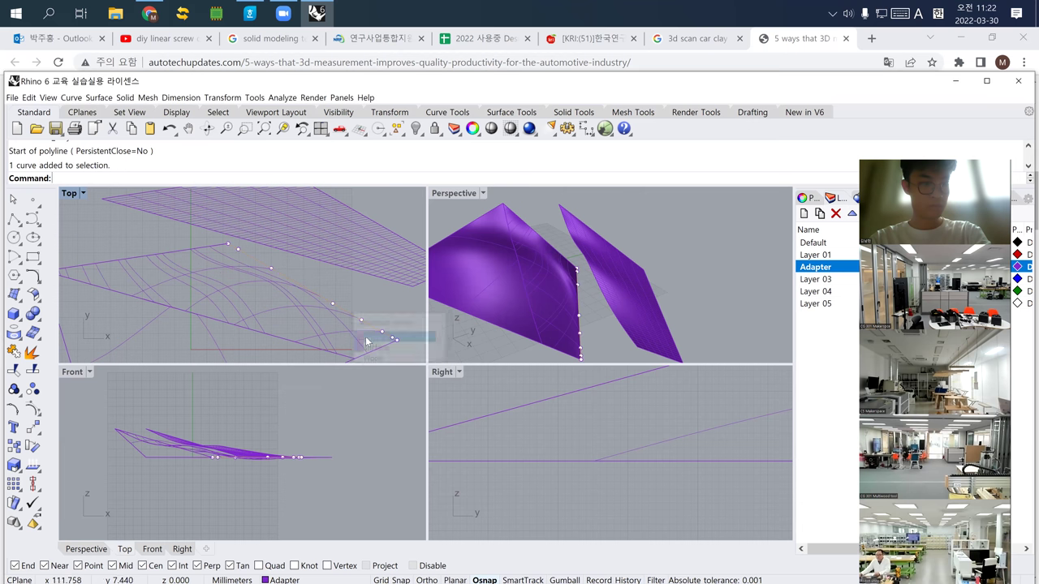
{"action": "left_click", "coordinate": [348, 331]}
{"action": "left_click", "coordinate": [321, 333]}
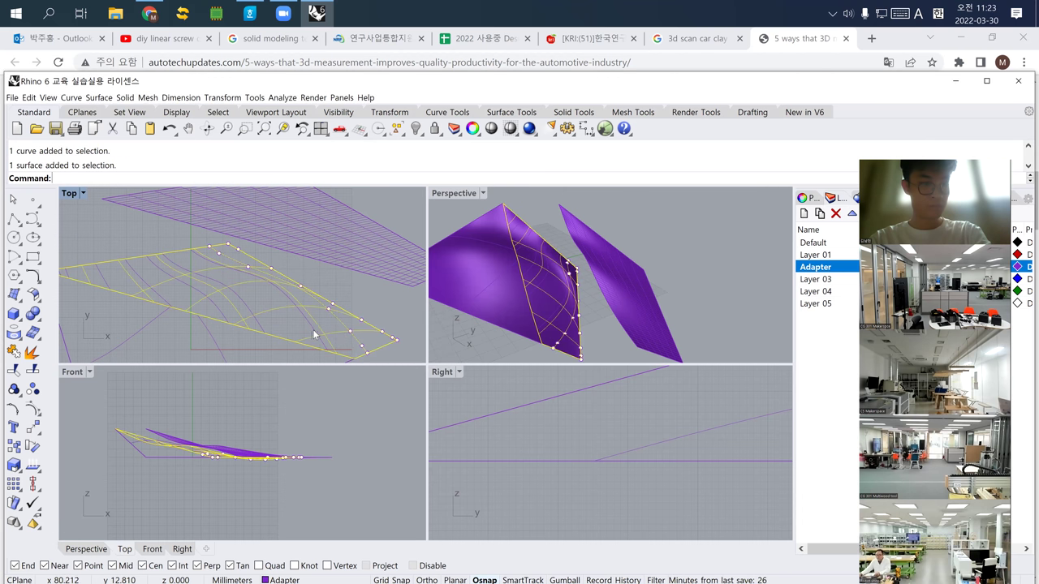
{"action": "left_click", "coordinate": [314, 344]}
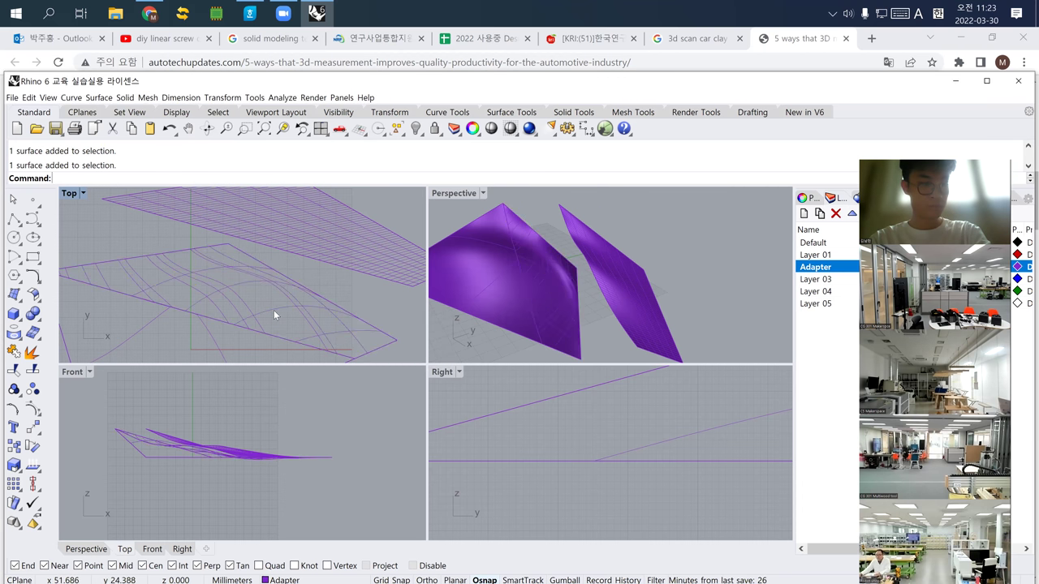
{"action": "type", "text": "hide"}
{"action": "key", "text": "Return"}
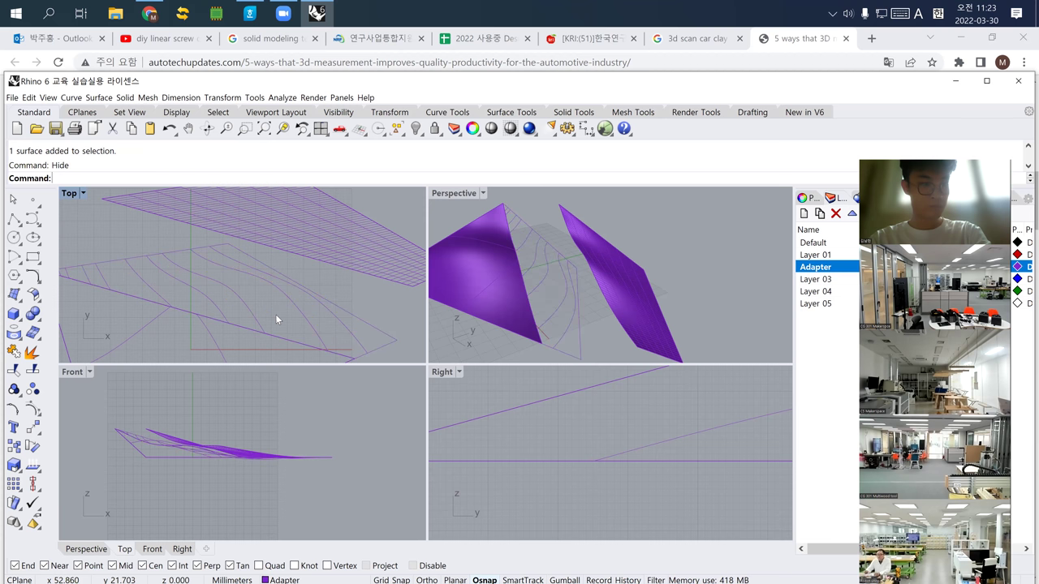
Step: Select the end edge curve and the extracted isocurves one after another across the upper piece in the Top view
{"action": "left_click", "coordinate": [331, 308]}
{"action": "left_click", "coordinate": [313, 325]}
{"action": "left_click", "coordinate": [251, 309]}
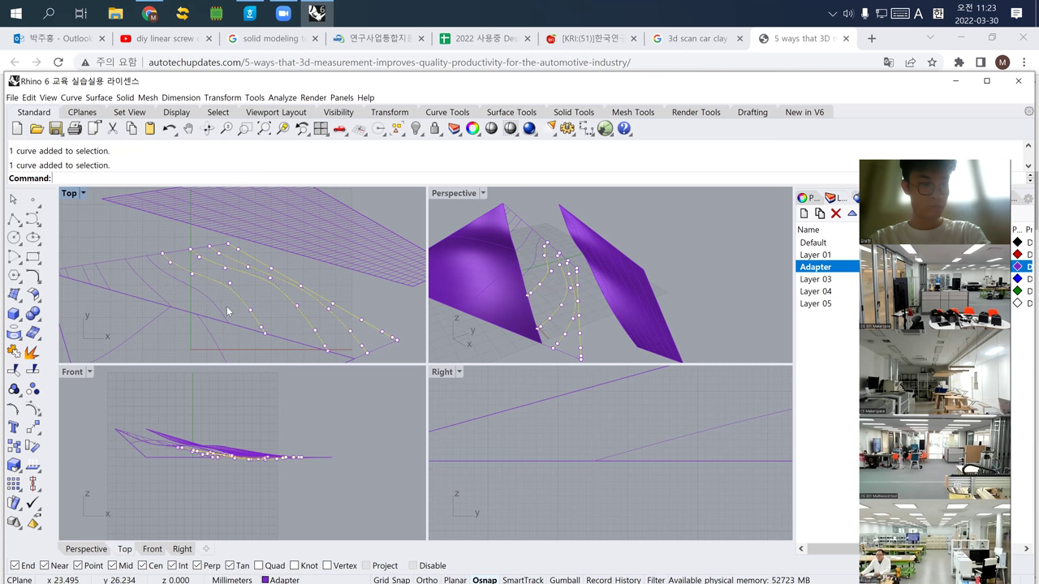
{"action": "left_click", "coordinate": [172, 286]}
{"action": "left_click", "coordinate": [98, 274]}
{"action": "scroll", "coordinate": [93, 280], "scroll_direction": "up", "scroll_amount": 3}
{"action": "left_click", "coordinate": [122, 293]}
{"action": "key", "text": "Escape"}
{"action": "left_click", "coordinate": [116, 294]}
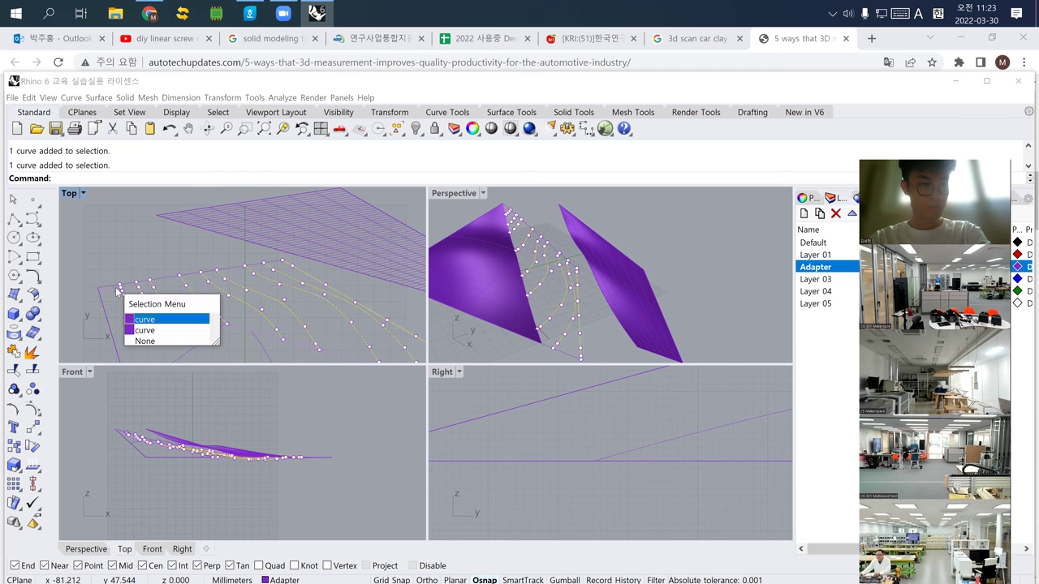
{"action": "left_click", "coordinate": [144, 317]}
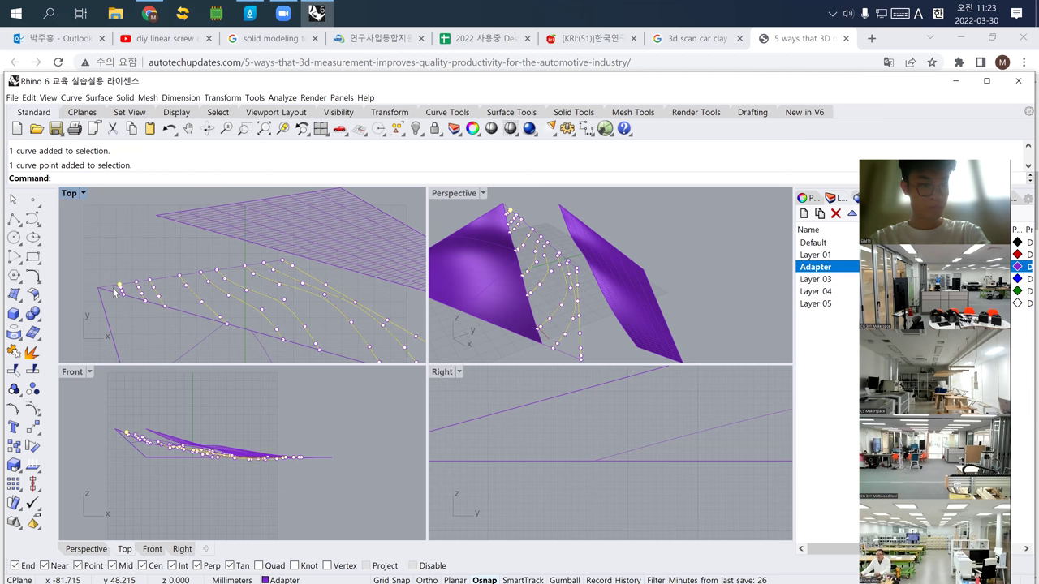
{"action": "left_click", "coordinate": [116, 293]}
{"action": "left_click", "coordinate": [139, 318]}
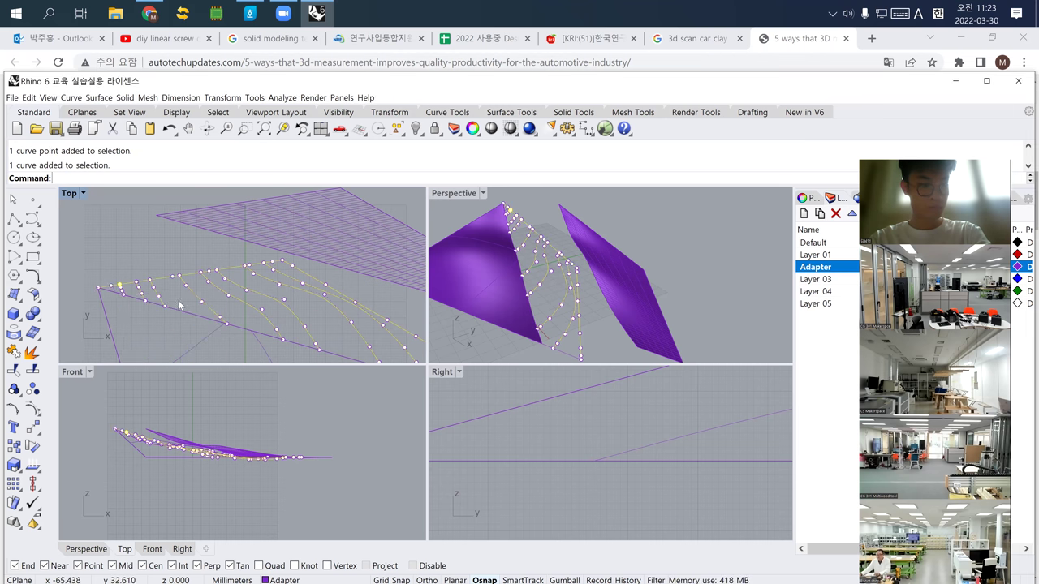
{"action": "right_click_drag", "start_coordinate": [262, 317], "coordinate": [237, 299]}
{"action": "right_click_drag", "start_coordinate": [543, 295], "coordinate": [564, 307]}
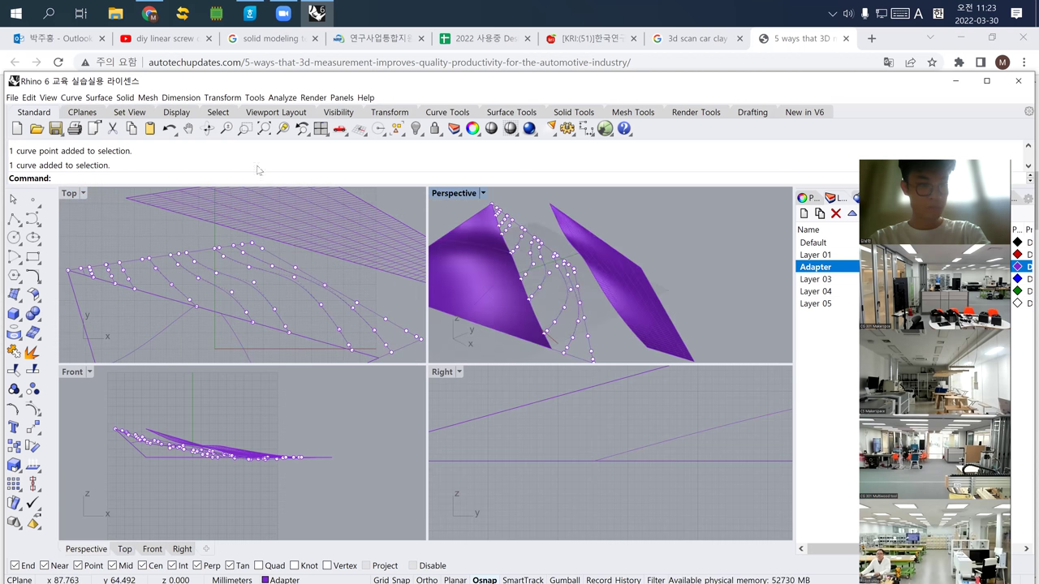
{"action": "left_click", "coordinate": [99, 98]}
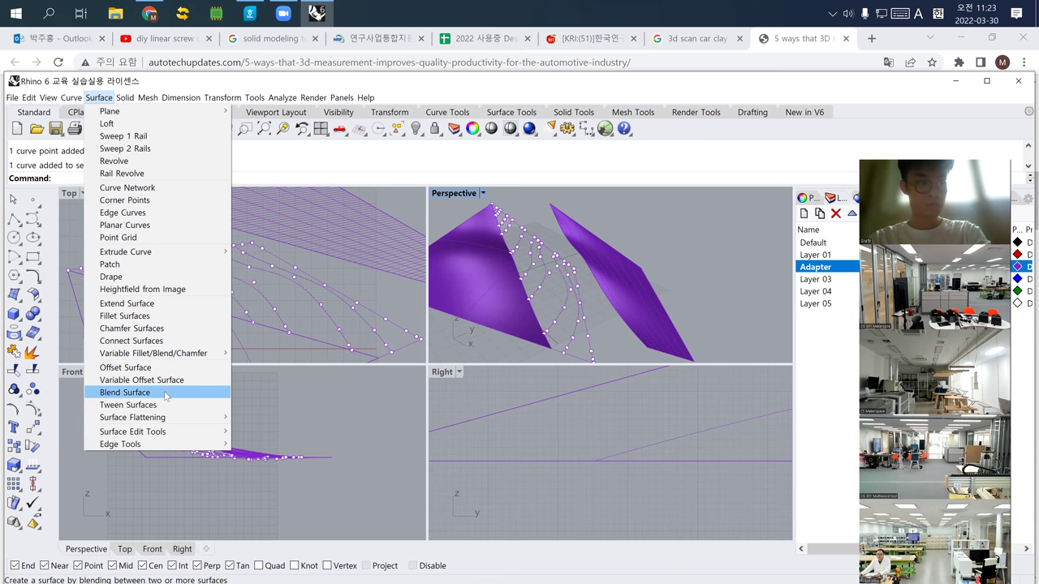
{"action": "key", "text": "Escape"}
{"action": "key", "text": "Escape"}
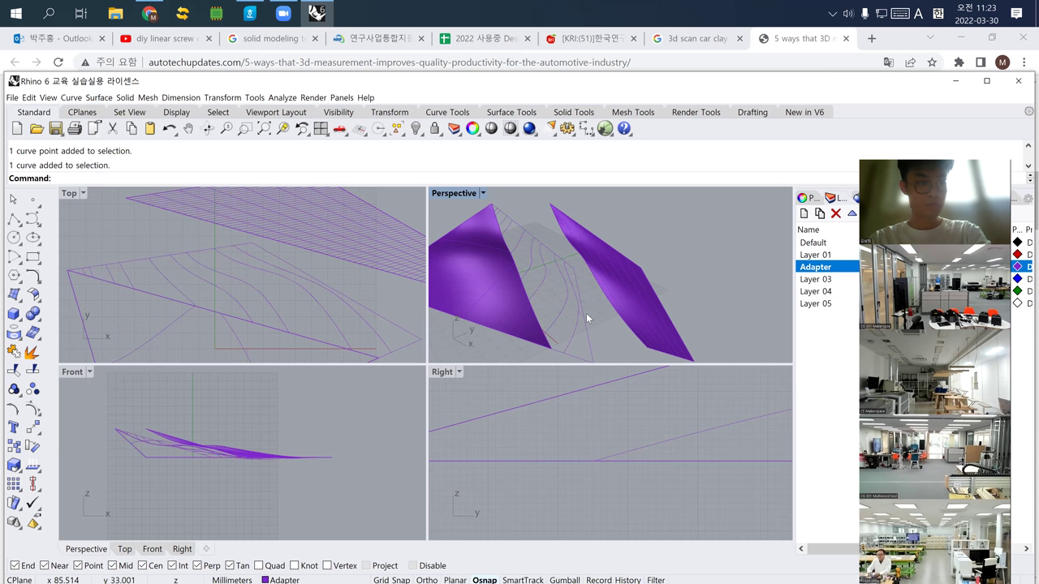
{"action": "type", "text": "Offset"}
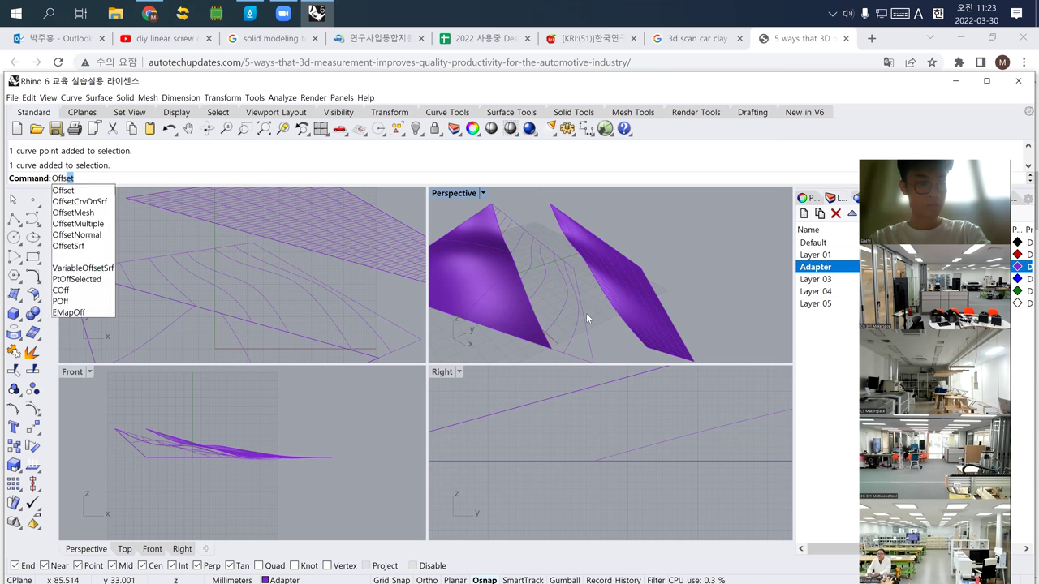
{"action": "key", "text": "Return"}
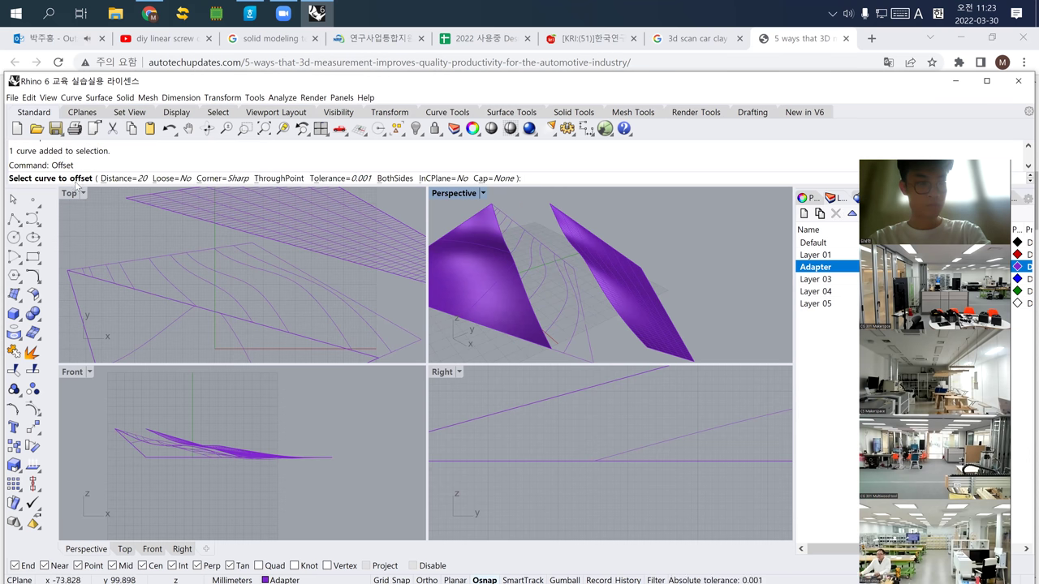
{"action": "key", "text": "Escape"}
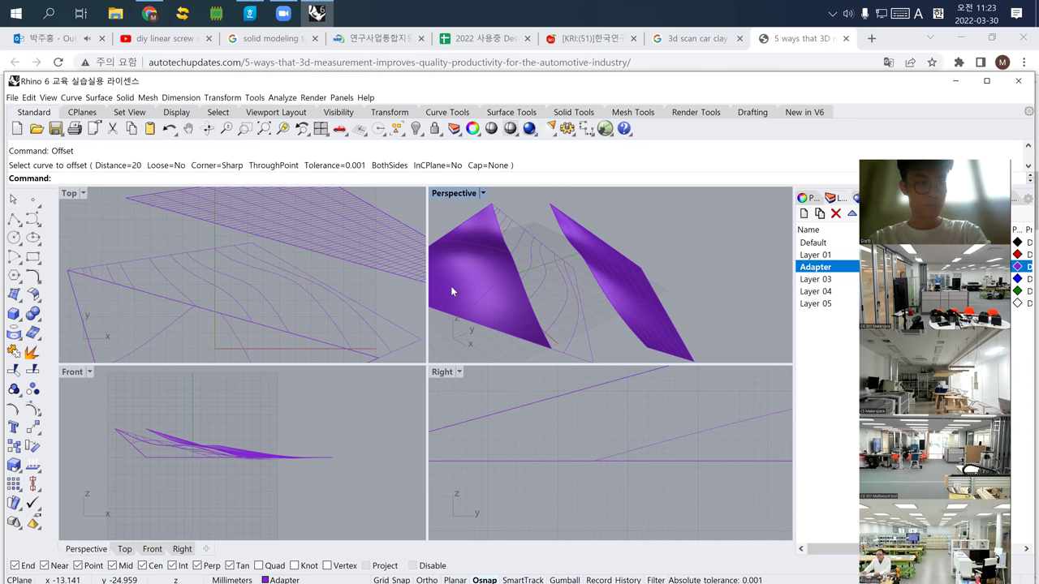
{"action": "type", "text": "Lofyt"}
{"action": "key", "text": "Return"}
{"action": "type", "text": "Loft"}
{"action": "key", "text": "Return"}
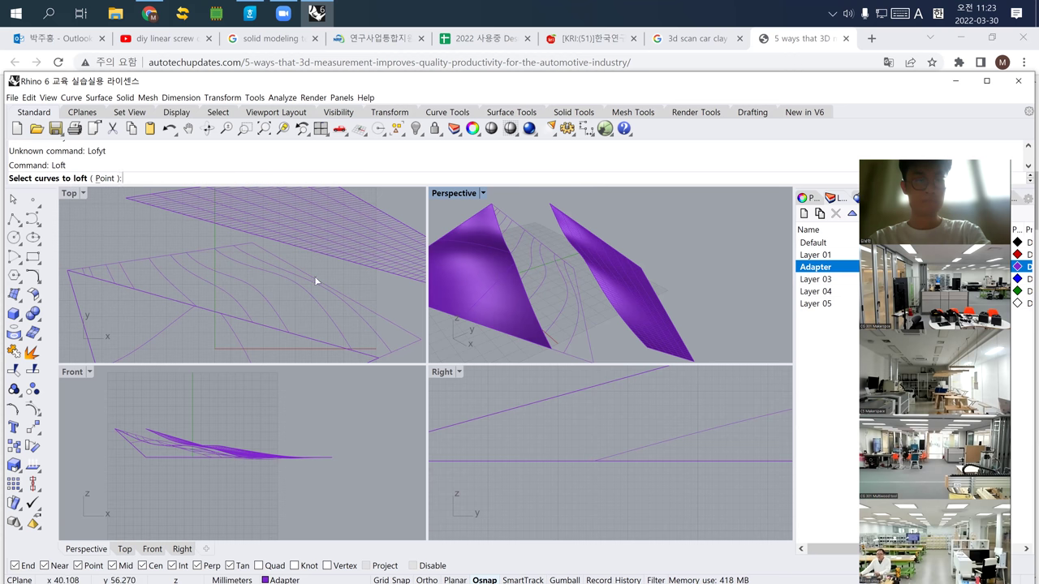
{"action": "left_click", "coordinate": [357, 314]}
{"action": "left_click", "coordinate": [325, 311]}
{"action": "left_click", "coordinate": [273, 305]}
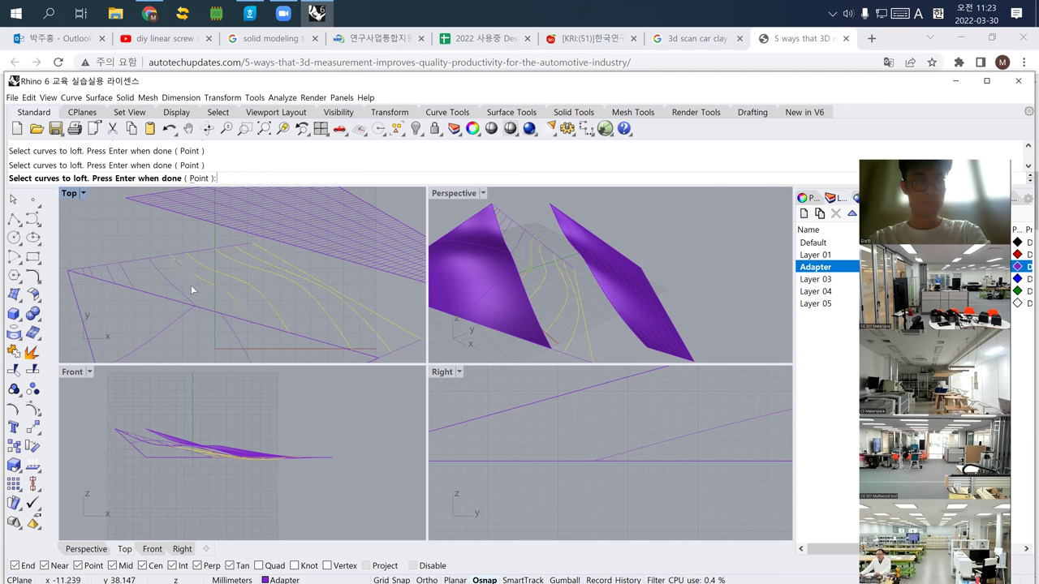
{"action": "left_click", "coordinate": [87, 273]}
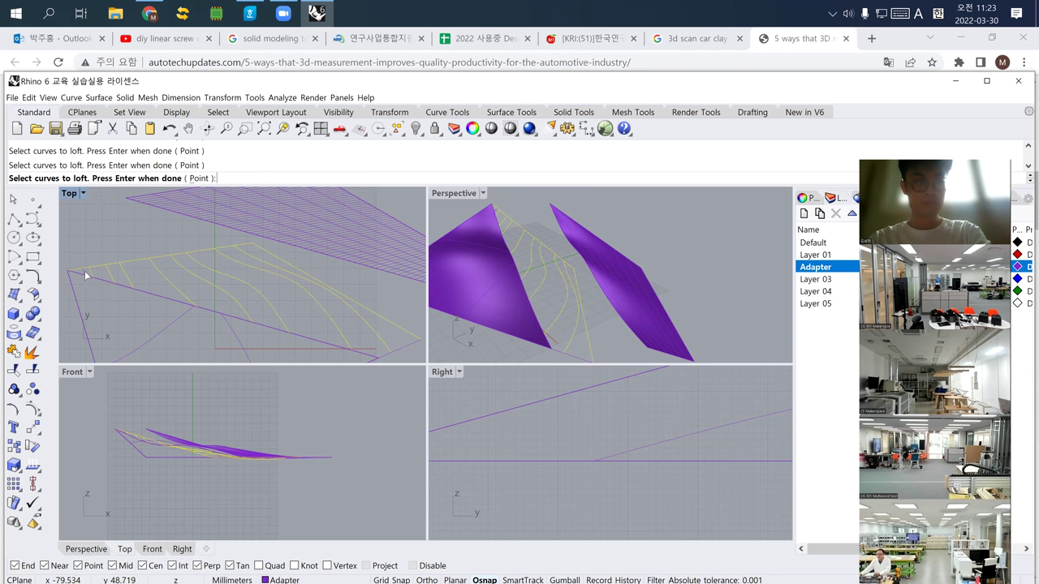
{"action": "left_click", "coordinate": [86, 275]}
{"action": "key", "text": "Escape"}
{"action": "key", "text": "Escape"}
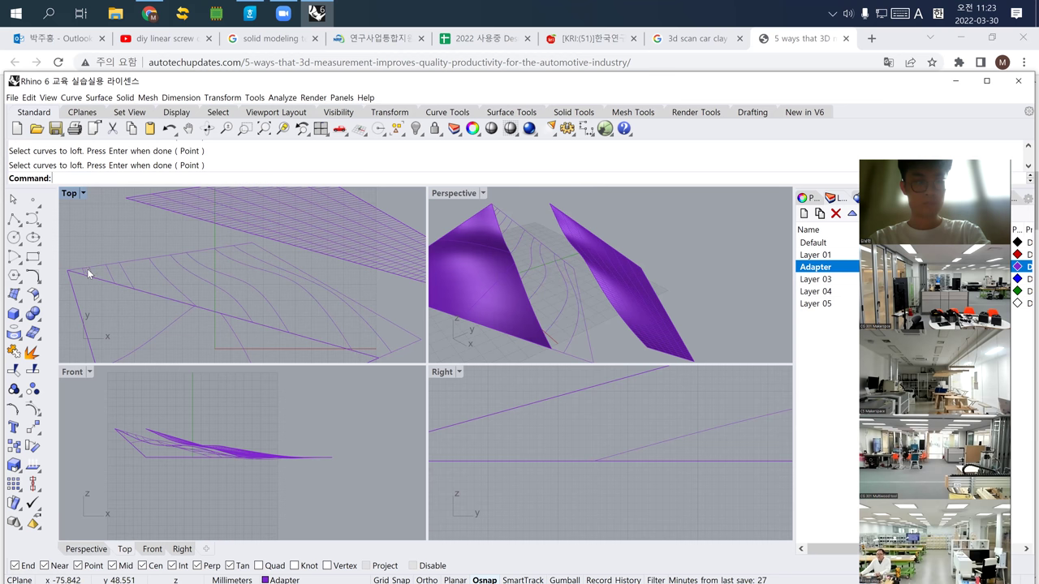
{"action": "left_click", "coordinate": [86, 270]}
{"action": "key", "text": "Escape"}
Step: Loft through the end edge curve and the extracted isocurves in order along the upper piece in the Top view
{"action": "key", "text": "Return"}
{"action": "scroll", "coordinate": [86, 271], "scroll_direction": "up", "scroll_amount": 2}
{"action": "left_click", "coordinate": [86, 269]}
{"action": "left_click", "coordinate": [102, 274]}
{"action": "left_click", "coordinate": [150, 277]}
{"action": "left_click", "coordinate": [188, 275]}
{"action": "left_click", "coordinate": [265, 278]}
{"action": "scroll", "coordinate": [284, 276], "scroll_direction": "down", "scroll_amount": 3}
{"action": "left_click", "coordinate": [341, 280]}
{"action": "left_click", "coordinate": [358, 266]}
{"action": "left_click", "coordinate": [375, 264]}
{"action": "left_click", "coordinate": [381, 265]}
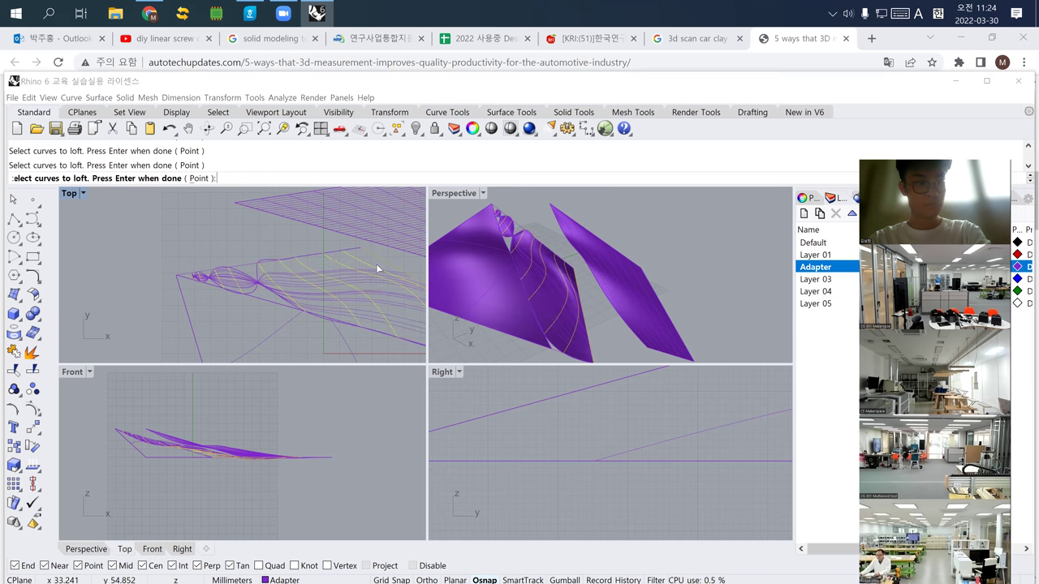
{"action": "right_click", "coordinate": [374, 263]}
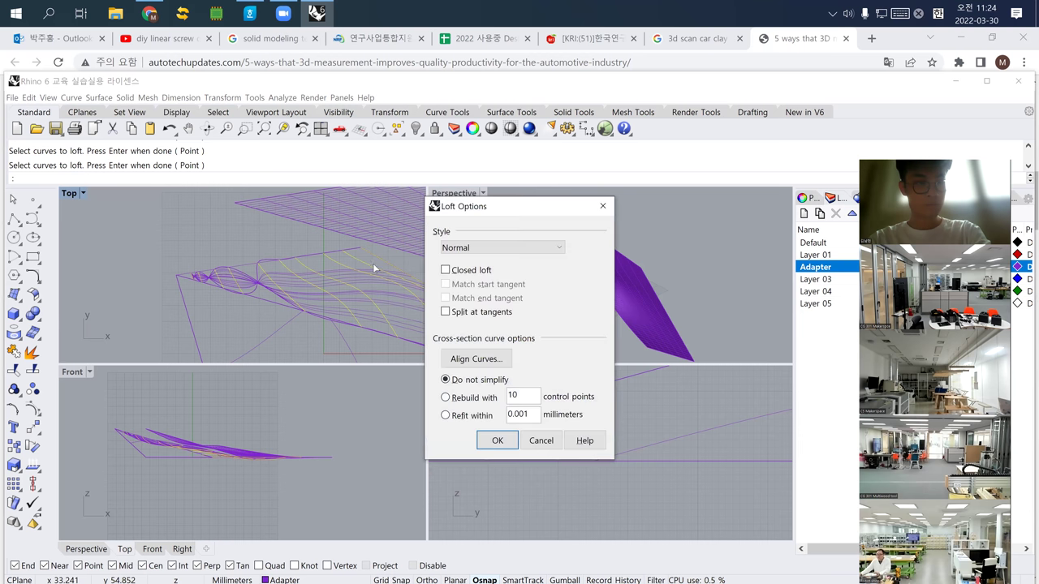
Step: Align the loft's twisted section curves by reversing mismatched ones, and create the surface rebuilt with 10 control points
{"action": "left_click", "coordinate": [487, 367]}
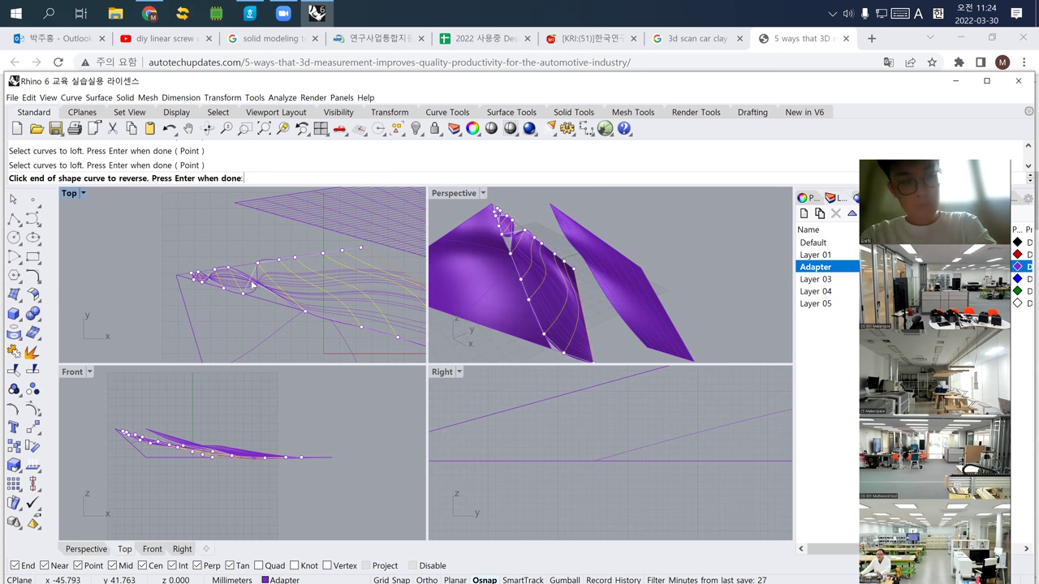
{"action": "left_click", "coordinate": [258, 263]}
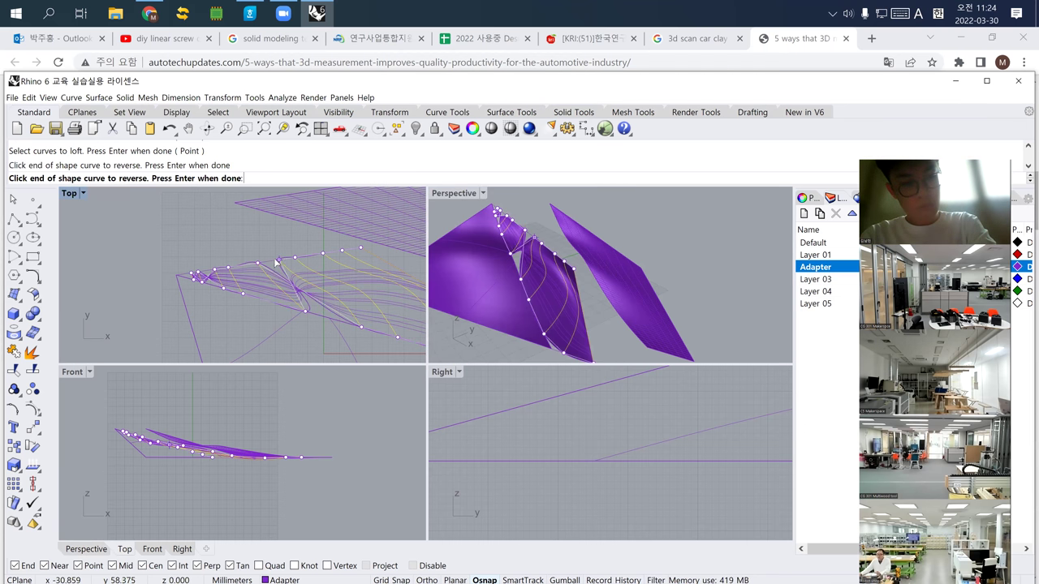
{"action": "left_click", "coordinate": [278, 262]}
{"action": "left_click", "coordinate": [298, 261]}
{"action": "left_click", "coordinate": [322, 255]}
{"action": "left_click", "coordinate": [342, 252]}
{"action": "left_click", "coordinate": [362, 250]}
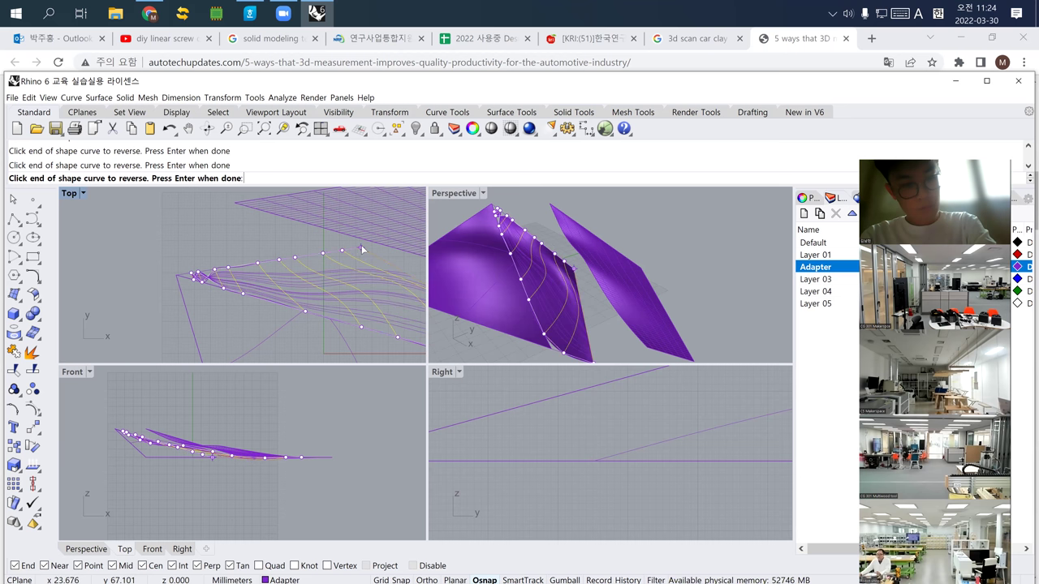
{"action": "left_click", "coordinate": [201, 274]}
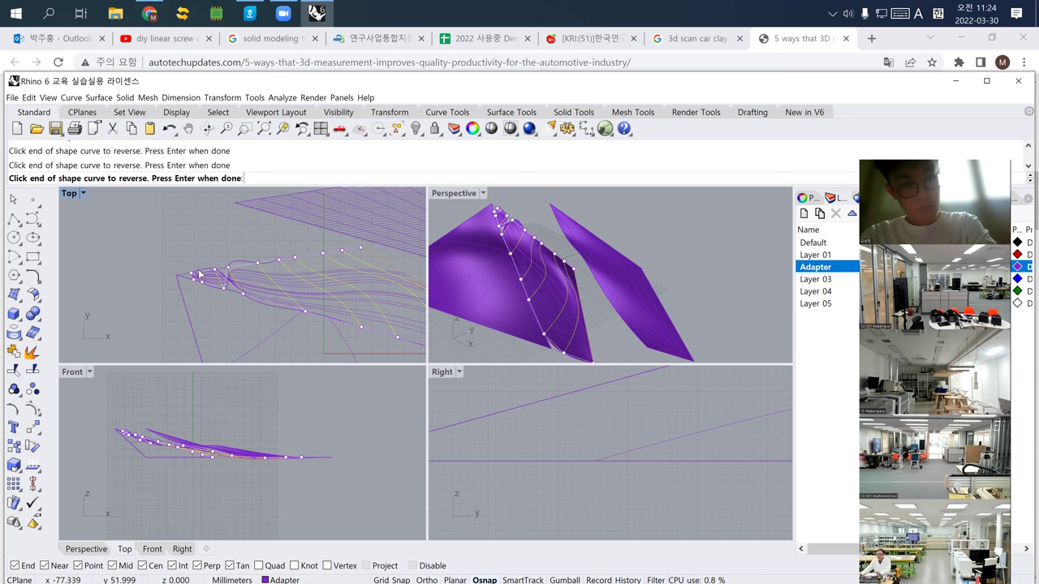
{"action": "left_click", "coordinate": [212, 272]}
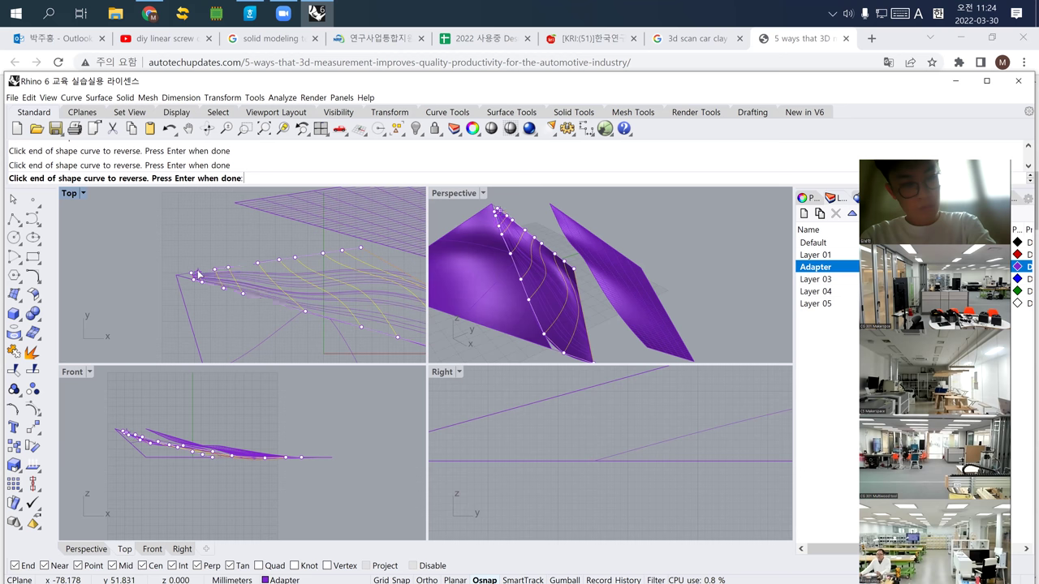
{"action": "key", "text": "Return"}
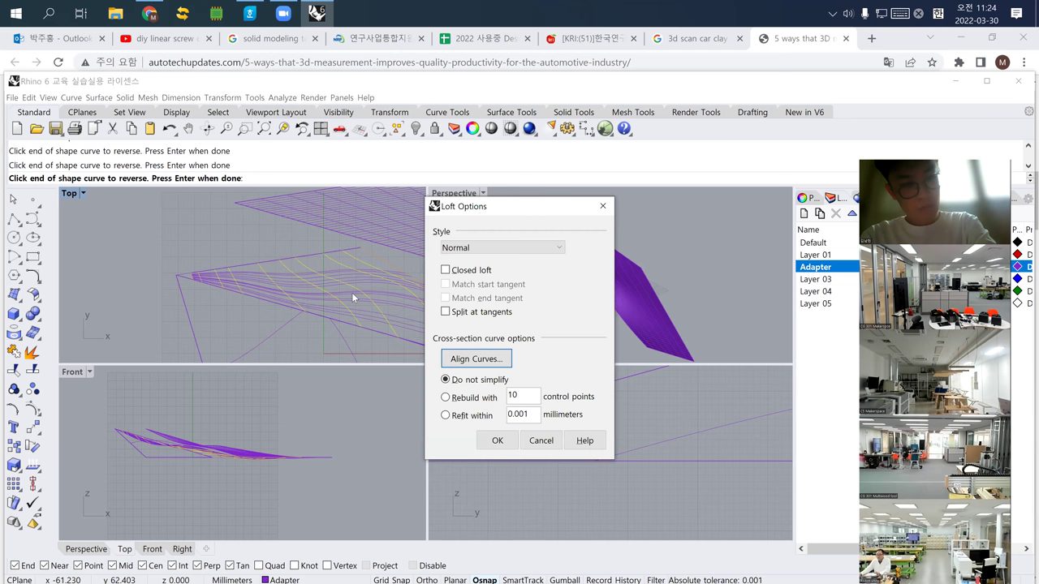
{"action": "left_click", "coordinate": [475, 400]}
{"action": "left_click", "coordinate": [497, 440]}
Step: Move the lofted surface away from its source curves, beyond the network surface in the Top view
{"action": "right_click_drag", "start_coordinate": [523, 325], "coordinate": [557, 309]}
{"action": "left_click", "coordinate": [526, 310]}
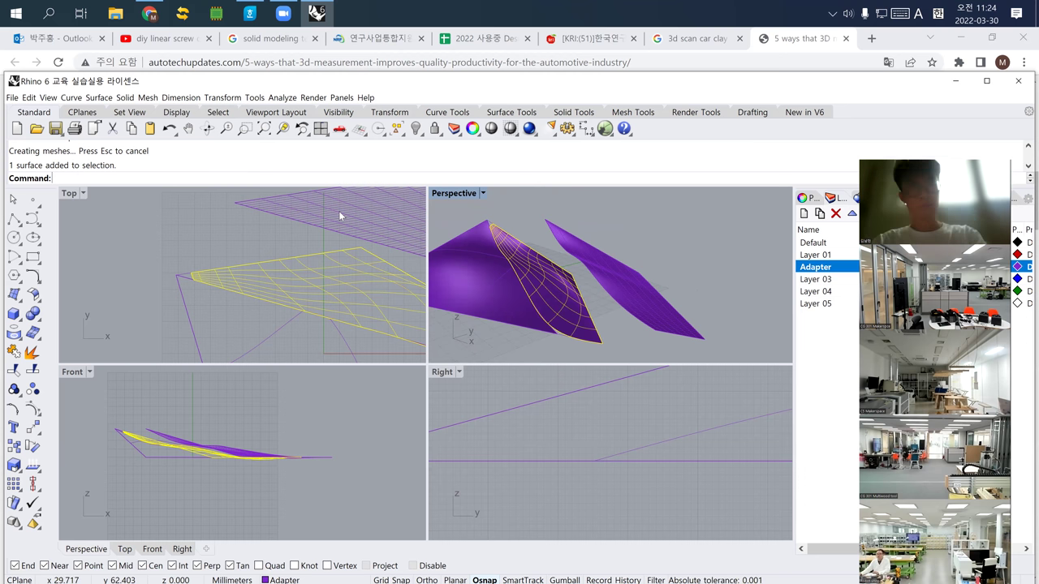
{"action": "scroll", "coordinate": [364, 232], "scroll_direction": "down", "scroll_amount": 2}
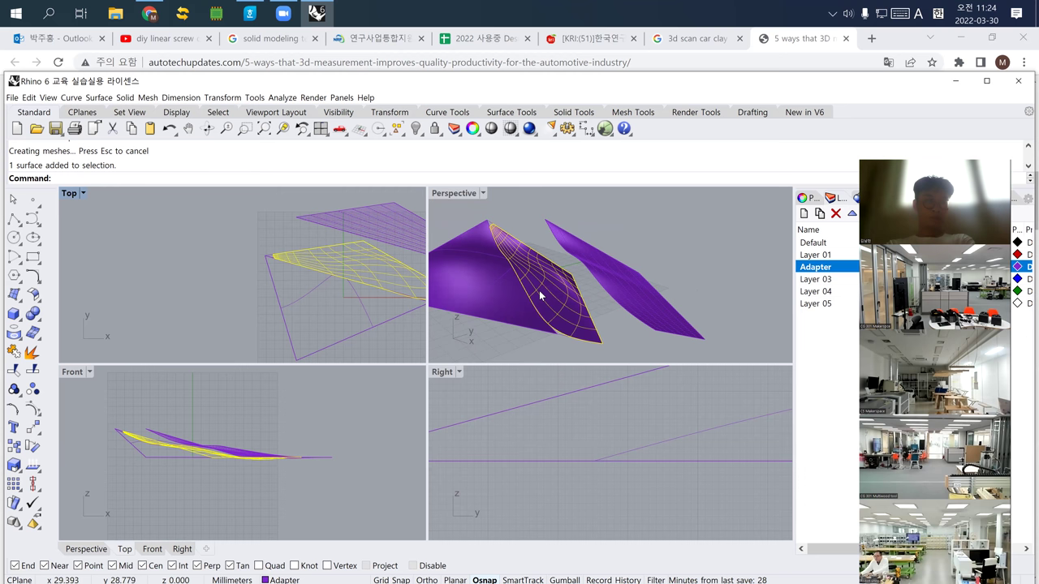
{"action": "scroll", "coordinate": [246, 295], "scroll_direction": "down", "scroll_amount": 1}
{"action": "left_click_drag", "start_coordinate": [246, 294], "coordinate": [309, 210]}
{"action": "left_click", "coordinate": [377, 295]}
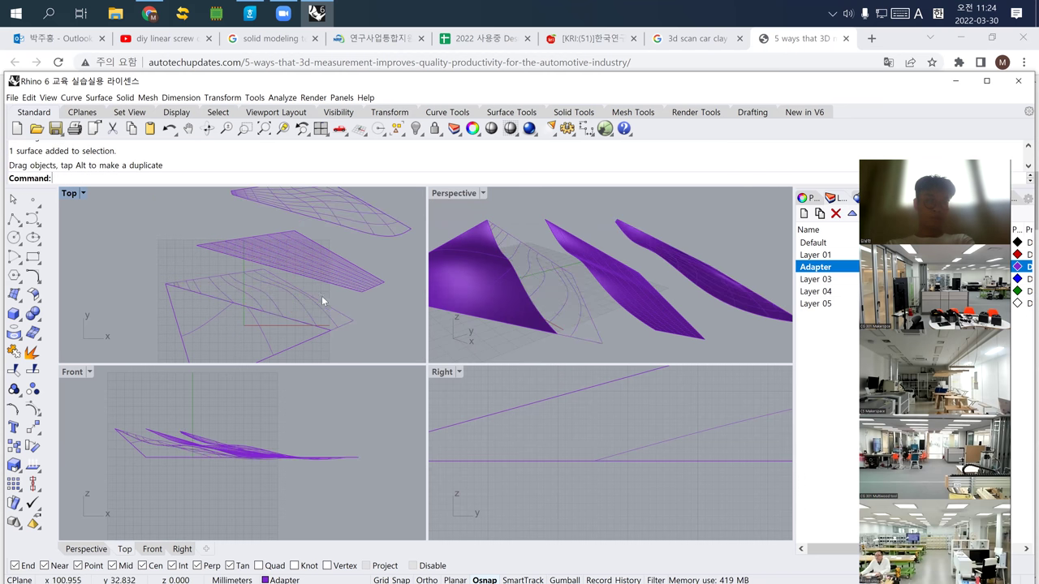
Step: Delete all the extracted isocurves from the upper piece, keeping its edge curves
{"action": "left_click", "coordinate": [323, 316]}
{"action": "key", "text": "Delete"}
{"action": "left_click", "coordinate": [280, 307]}
{"action": "key", "text": "Delete"}
{"action": "left_click", "coordinate": [272, 303]}
{"action": "left_click", "coordinate": [263, 298]}
{"action": "key", "text": "Delete"}
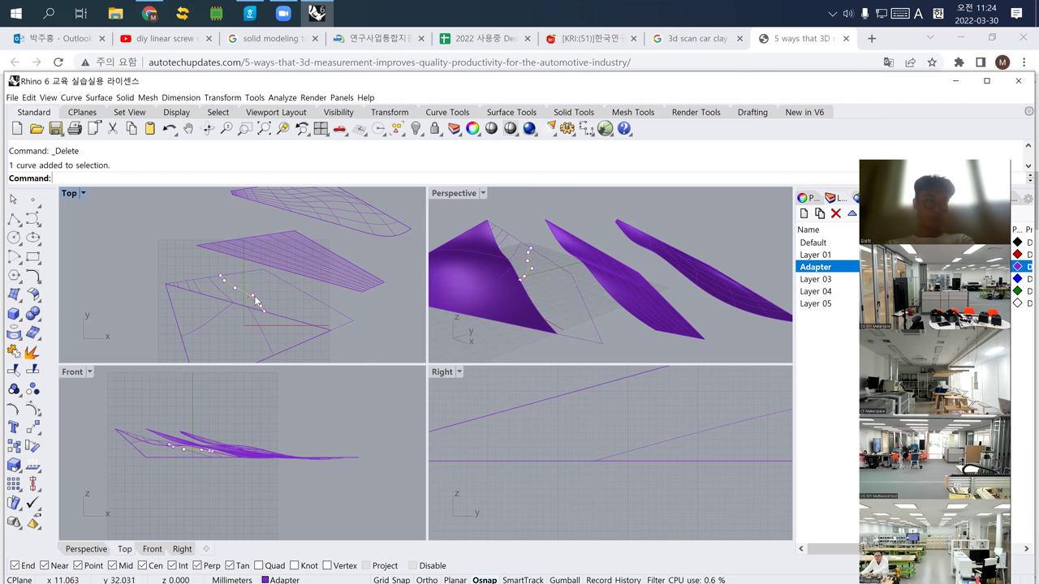
{"action": "left_click", "coordinate": [190, 289]}
{"action": "key", "text": "Escape"}
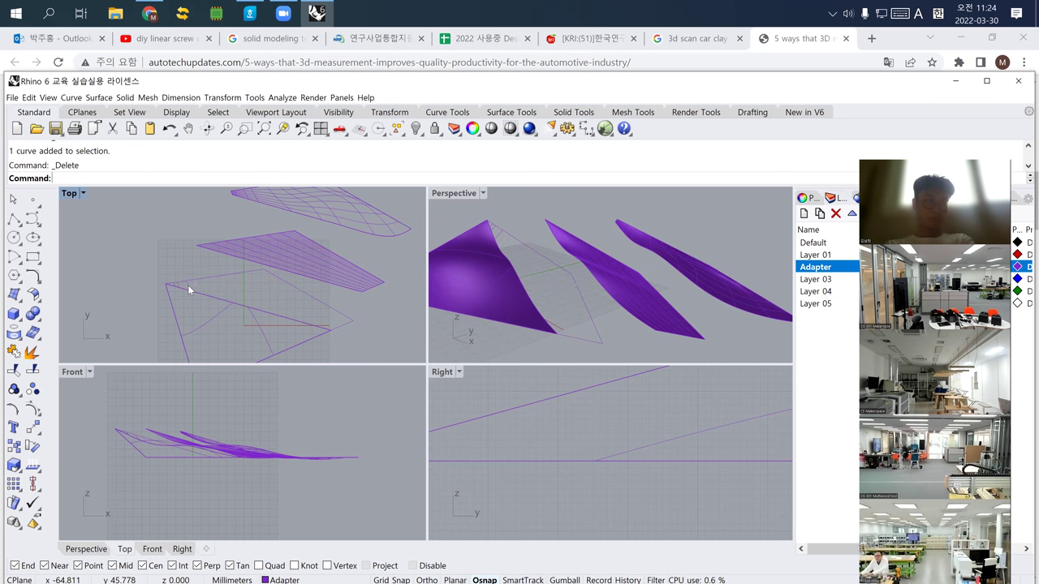
{"action": "scroll", "coordinate": [189, 293], "scroll_direction": "up", "scroll_amount": 3}
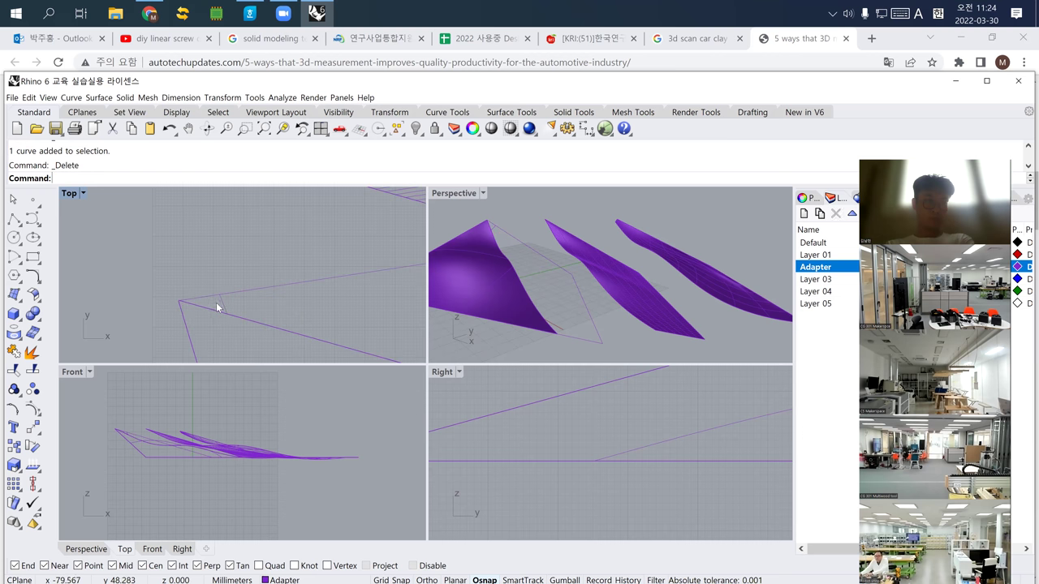
Step: Show the hidden objects, including the trimmed upper surface
{"action": "scroll", "coordinate": [221, 304], "scroll_direction": "down", "scroll_amount": 4}
{"action": "right_click_drag", "start_coordinate": [240, 302], "coordinate": [233, 295]}
{"action": "type", "text": "Show"}
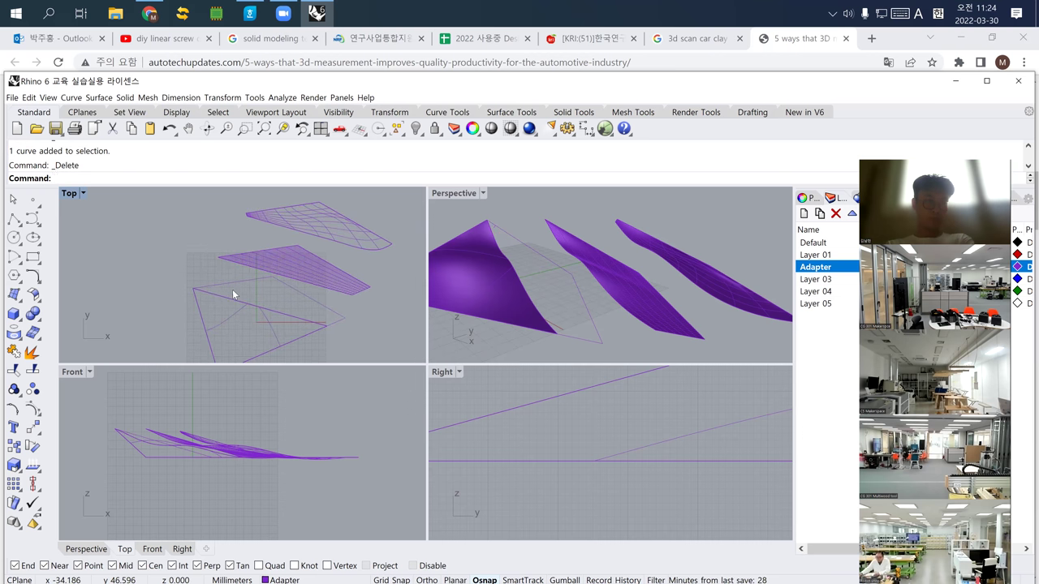
{"action": "key", "text": "Return"}
Step: Extract the wireframe curves of the trimmed upper surface
{"action": "left_click", "coordinate": [299, 314]}
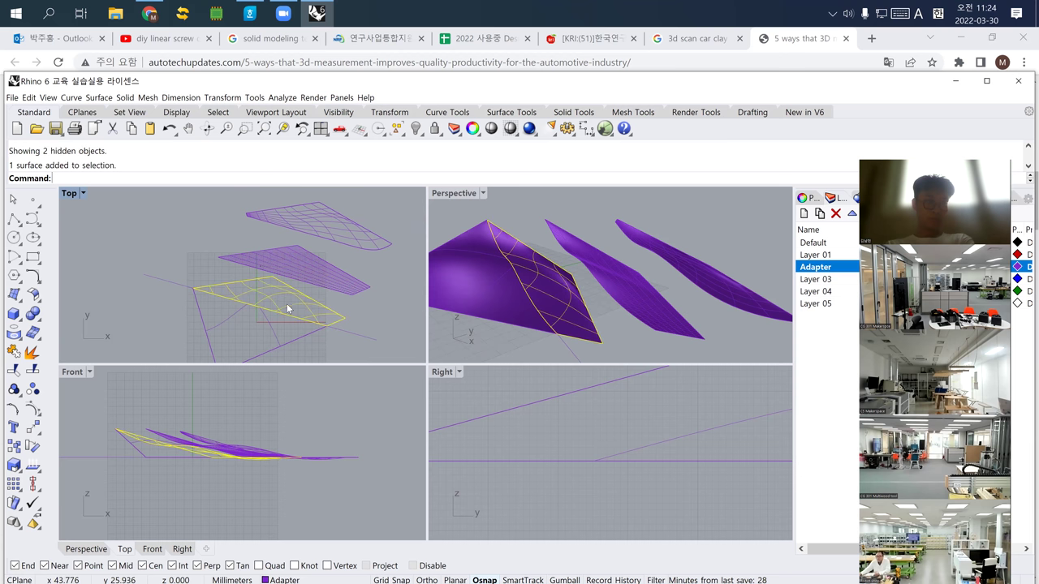
{"action": "left_click", "coordinate": [70, 97]}
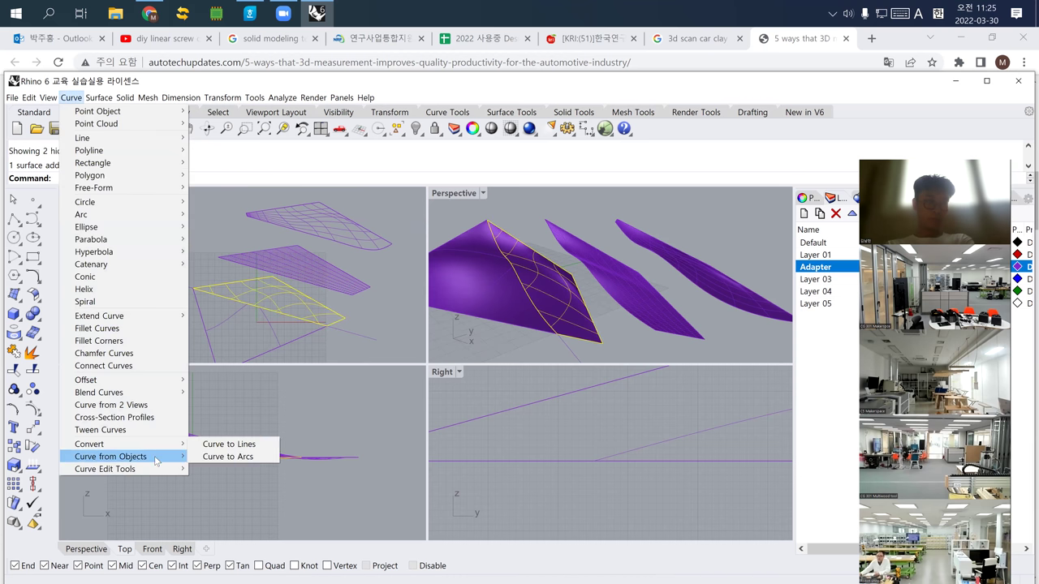
{"action": "mouse_move", "coordinate": [150, 457]}
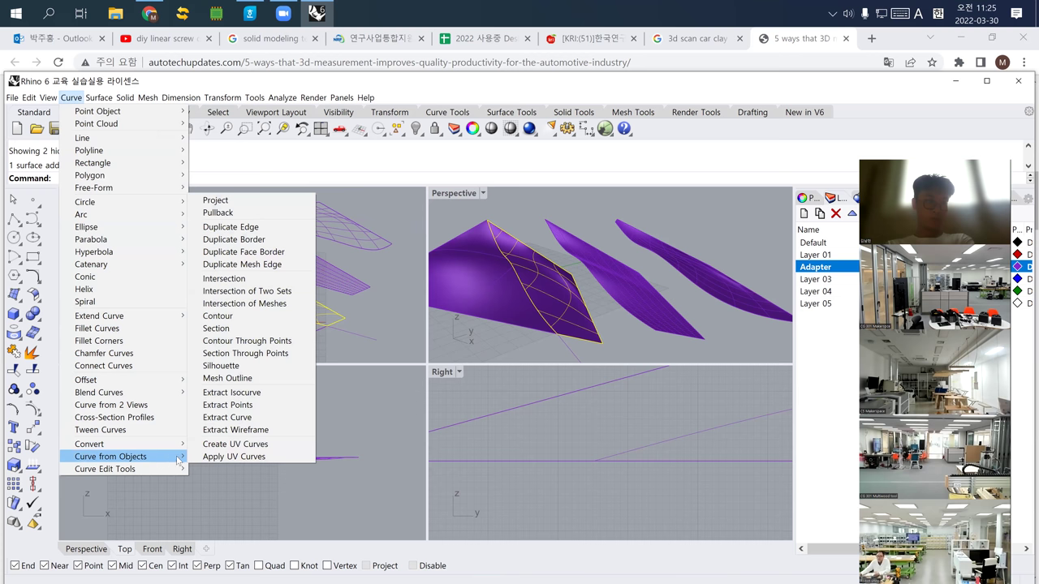
{"action": "left_click", "coordinate": [244, 430]}
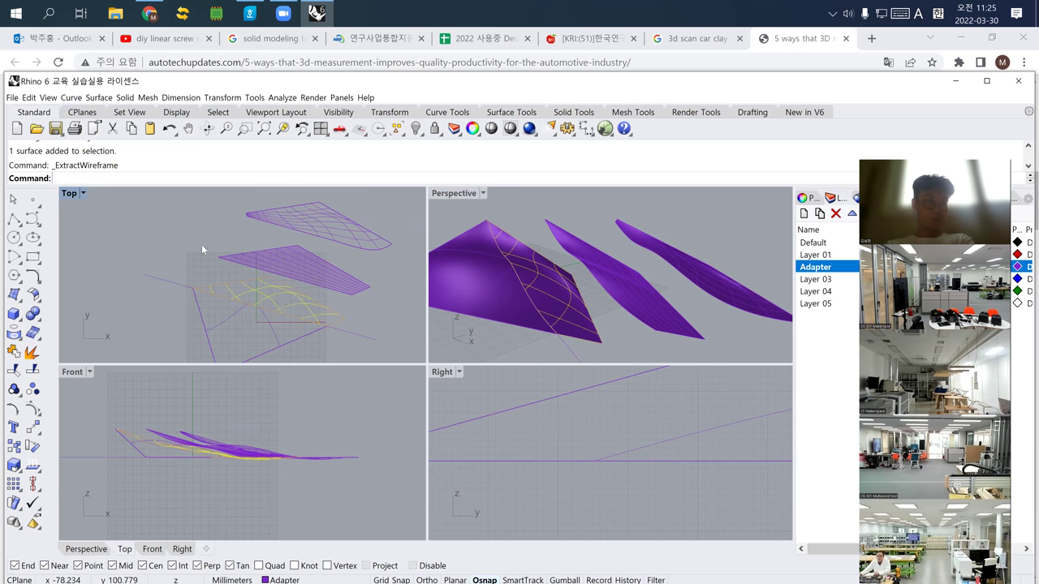
Step: Hide the trimmed upper surface, keeping its extracted wireframe curves
{"action": "left_click", "coordinate": [557, 293]}
{"action": "type", "text": "Hide"}
{"action": "key", "text": "Return"}
Step: Try to create a network surface from the upper piece's edge curves and extracted wireframe curves using automatic sorting
{"action": "right_click_drag", "start_coordinate": [551, 292], "coordinate": [523, 301]}
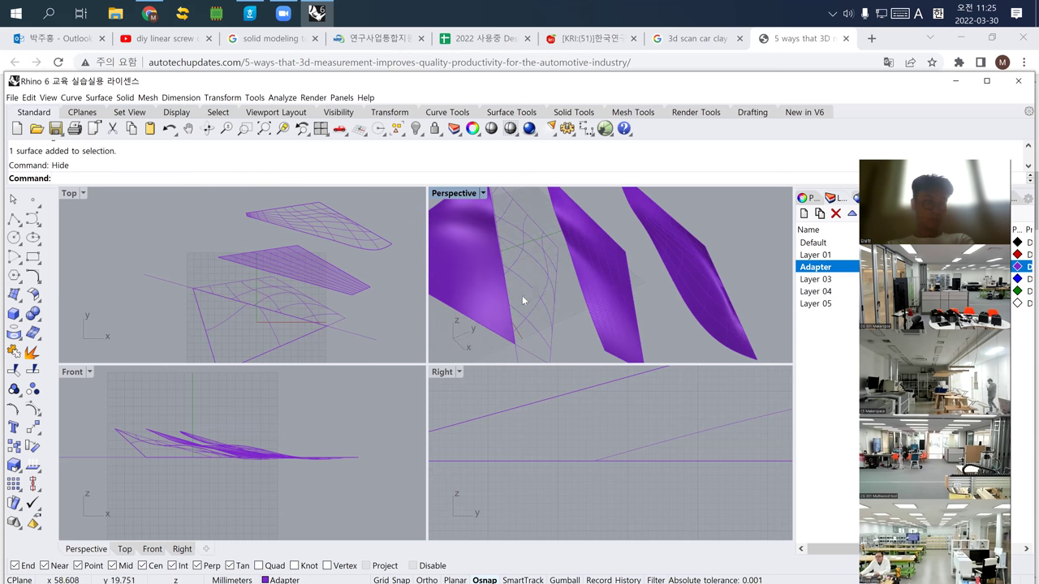
{"action": "type", "text": "net"}
{"action": "key", "text": "Return"}
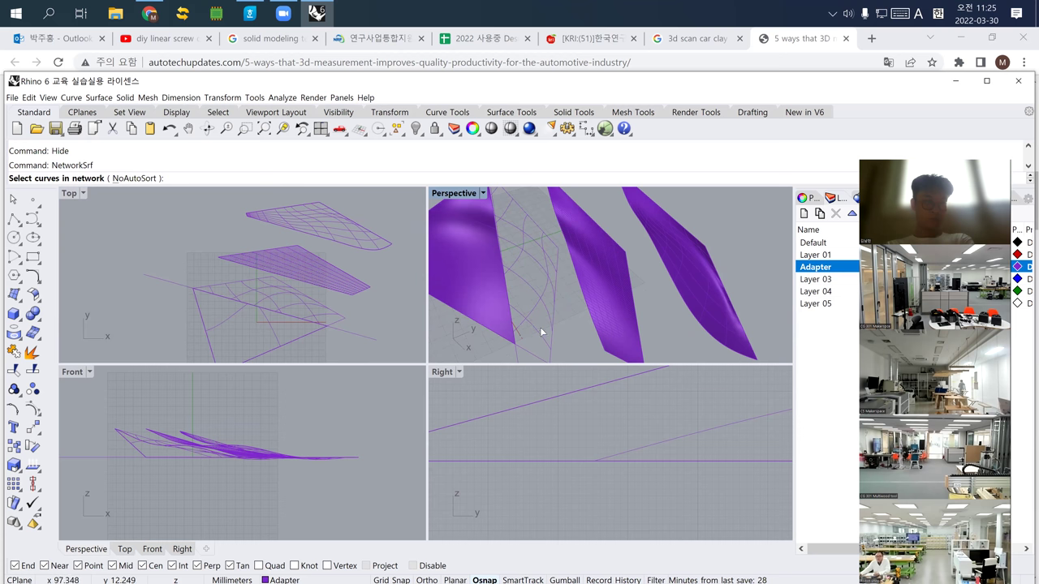
{"action": "left_click", "coordinate": [542, 361]}
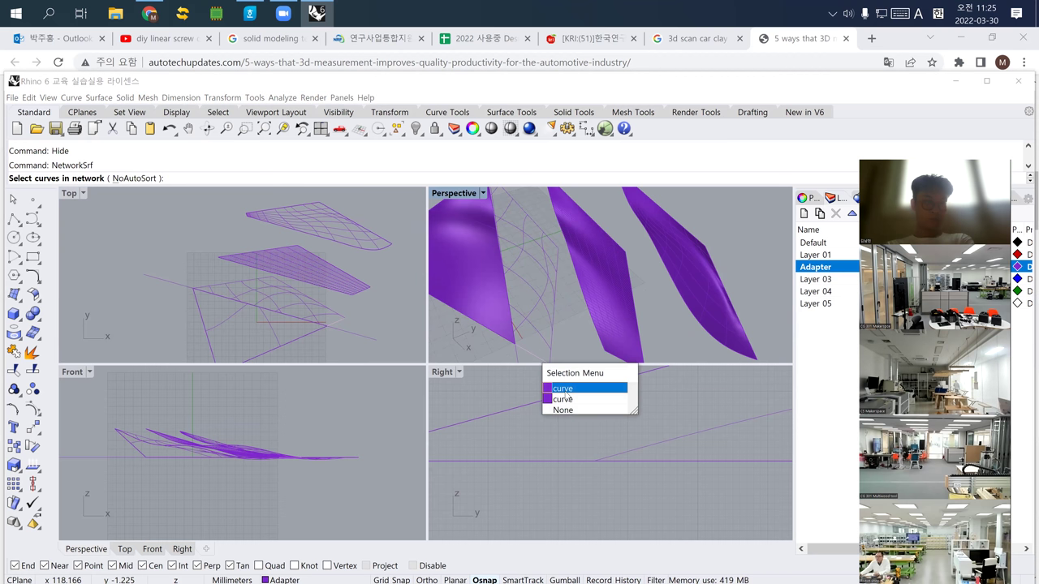
{"action": "left_click", "coordinate": [565, 393]}
{"action": "left_click", "coordinate": [543, 339]}
{"action": "left_click", "coordinate": [534, 286]}
{"action": "left_click", "coordinate": [535, 259]}
{"action": "left_click", "coordinate": [537, 226]}
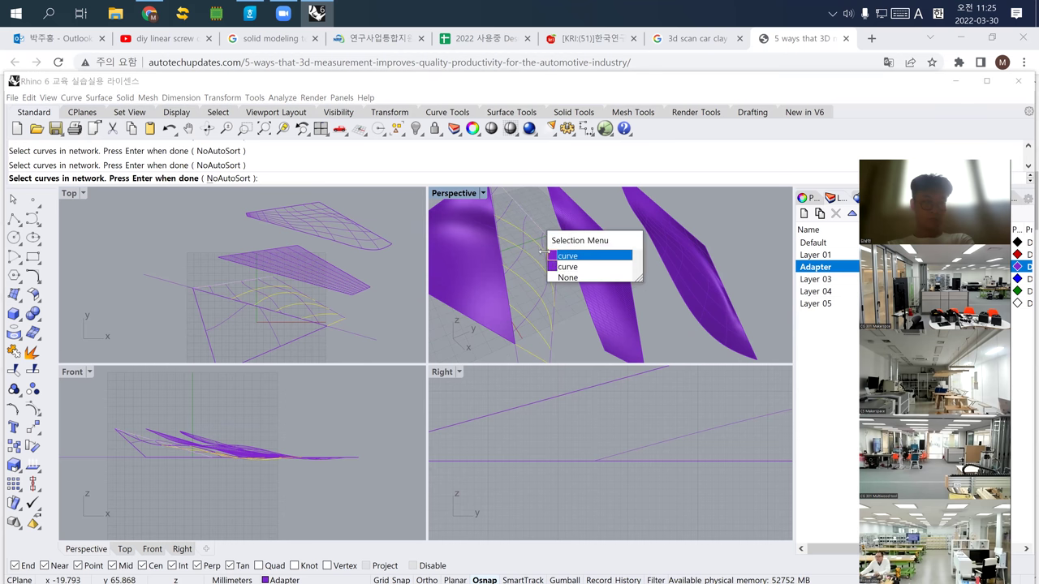
{"action": "left_click", "coordinate": [572, 258]}
{"action": "right_click_drag", "start_coordinate": [524, 257], "coordinate": [552, 303]}
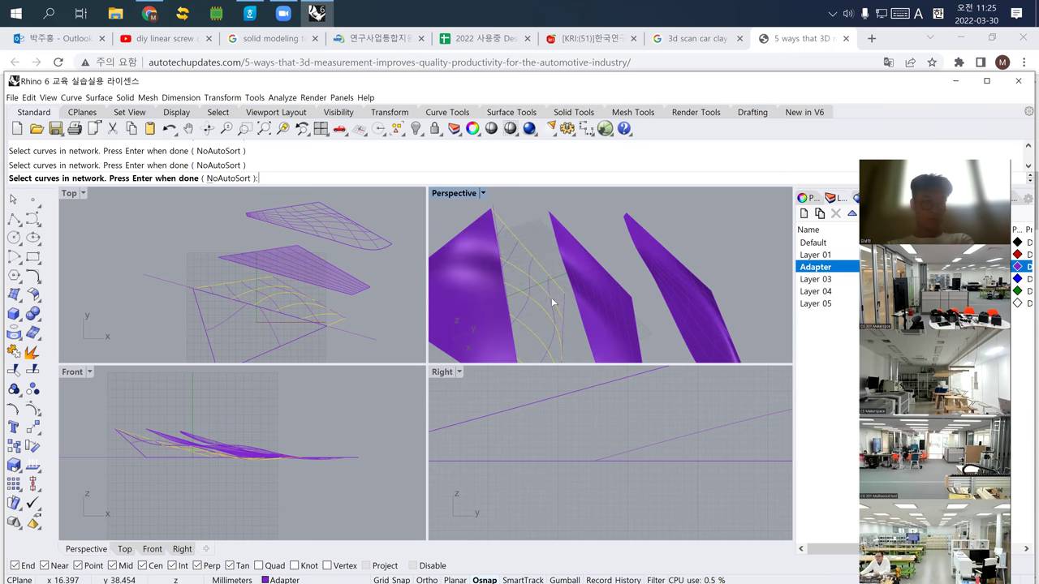
{"action": "left_click", "coordinate": [566, 303]}
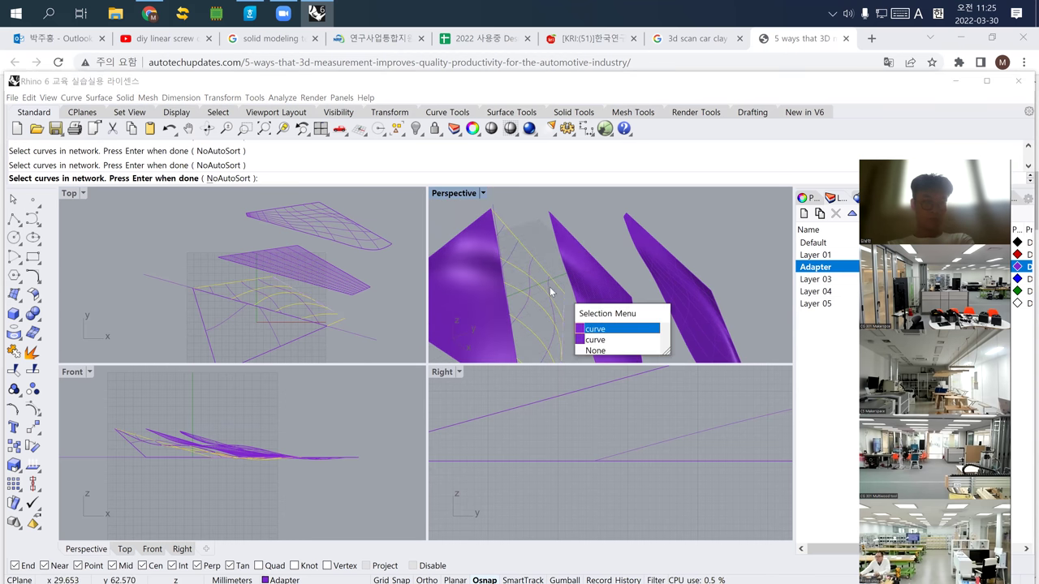
{"action": "left_click", "coordinate": [598, 327]}
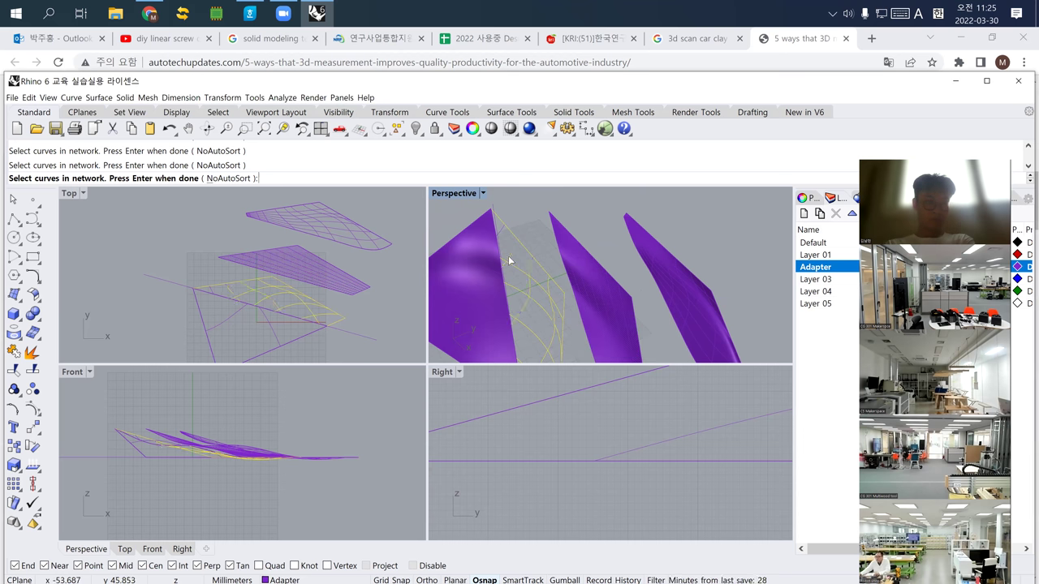
{"action": "scroll", "coordinate": [495, 218], "scroll_direction": "up", "scroll_amount": 2}
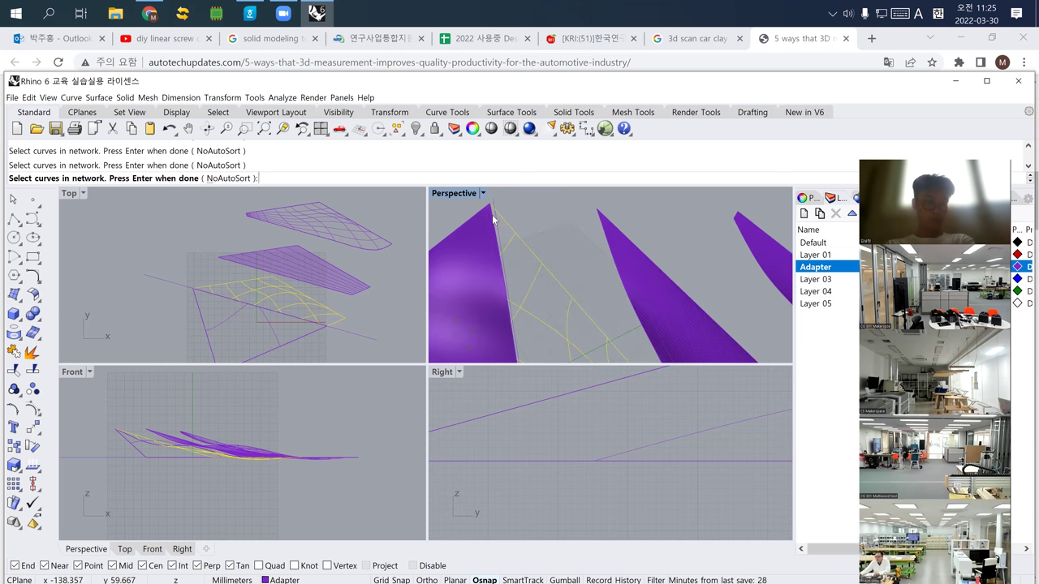
{"action": "left_click", "coordinate": [492, 218]}
{"action": "left_click", "coordinate": [527, 255]}
{"action": "right_click_drag", "start_coordinate": [520, 260], "coordinate": [530, 307]}
{"action": "right_click", "coordinate": [529, 307]}
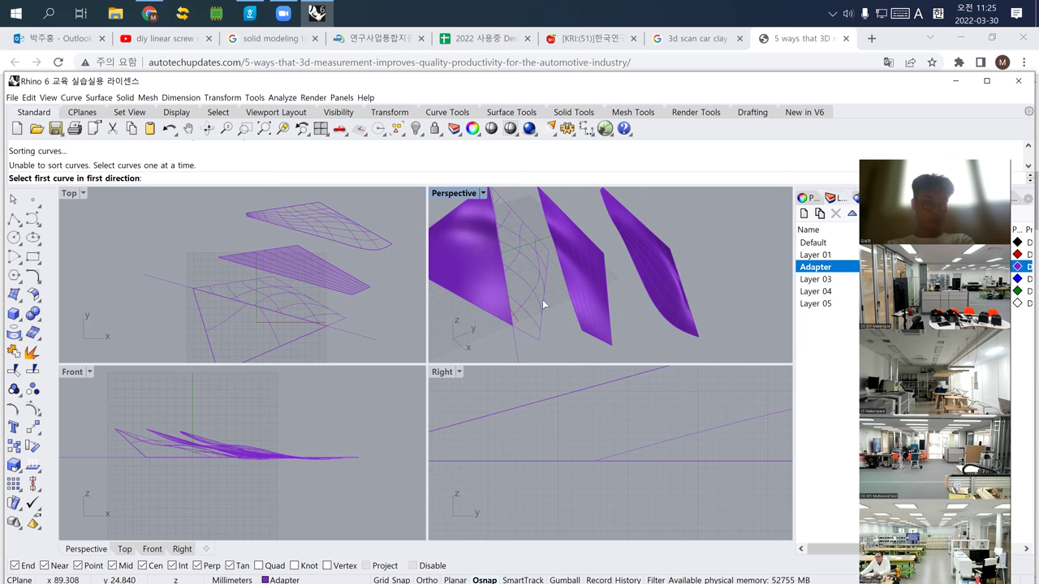
Step: Try to pick the network surface's first-direction curves one at a time across the upper piece
{"action": "left_click", "coordinate": [542, 301]}
{"action": "left_click", "coordinate": [584, 329]}
{"action": "left_click", "coordinate": [545, 309]}
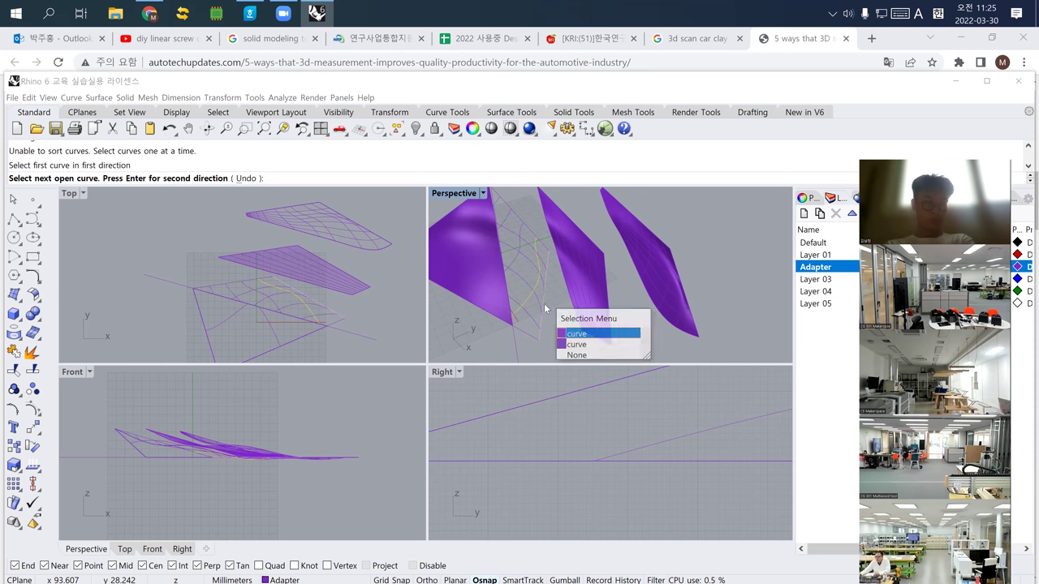
{"action": "left_click", "coordinate": [544, 306]}
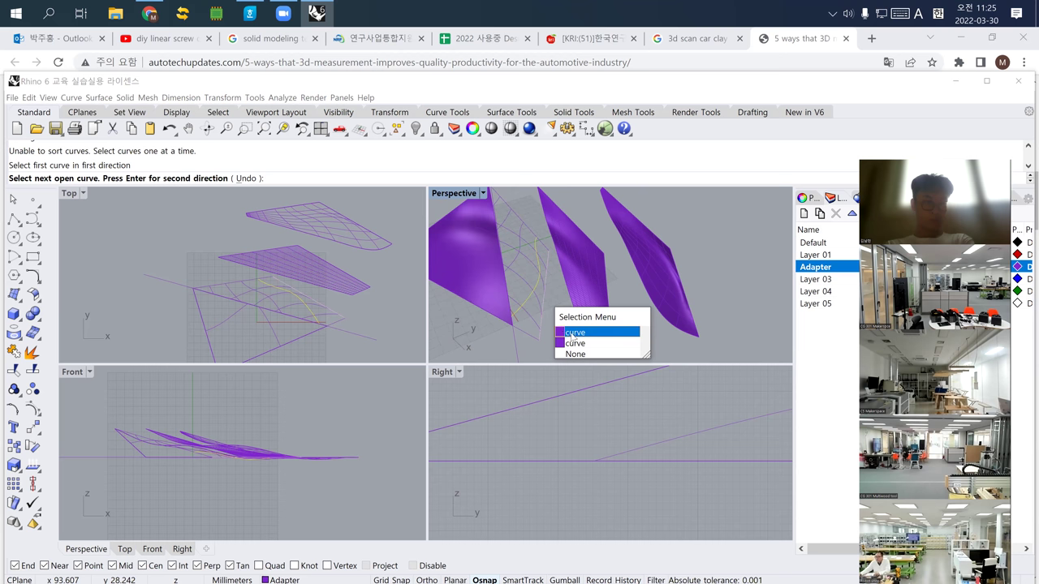
{"action": "left_click", "coordinate": [574, 333]}
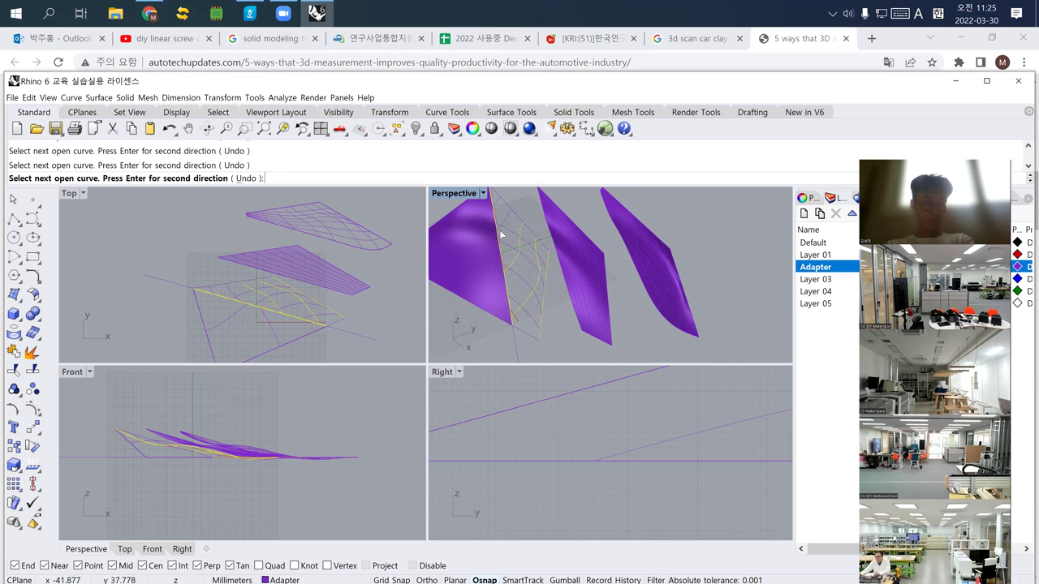
{"action": "key", "text": "Escape"}
Step: Restart the network surface and select the upper piece's edge curve and wireframe curves in the Perspective view
{"action": "right_click_drag", "start_coordinate": [508, 234], "coordinate": [453, 279]}
{"action": "type", "text": "NetworkSrf"}
{"action": "key", "text": "Return"}
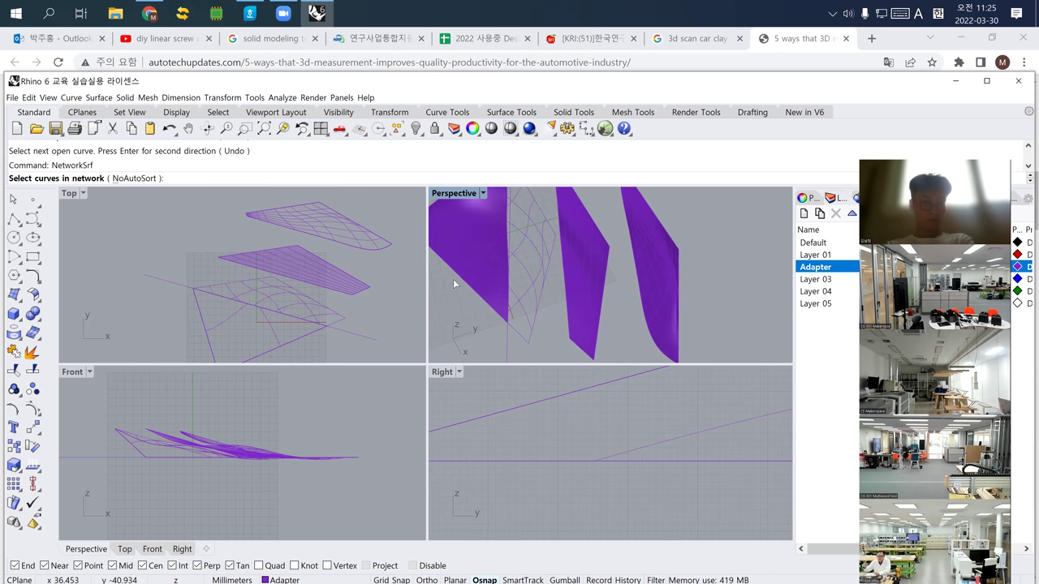
{"action": "left_click", "coordinate": [535, 322]}
{"action": "left_click", "coordinate": [568, 349]}
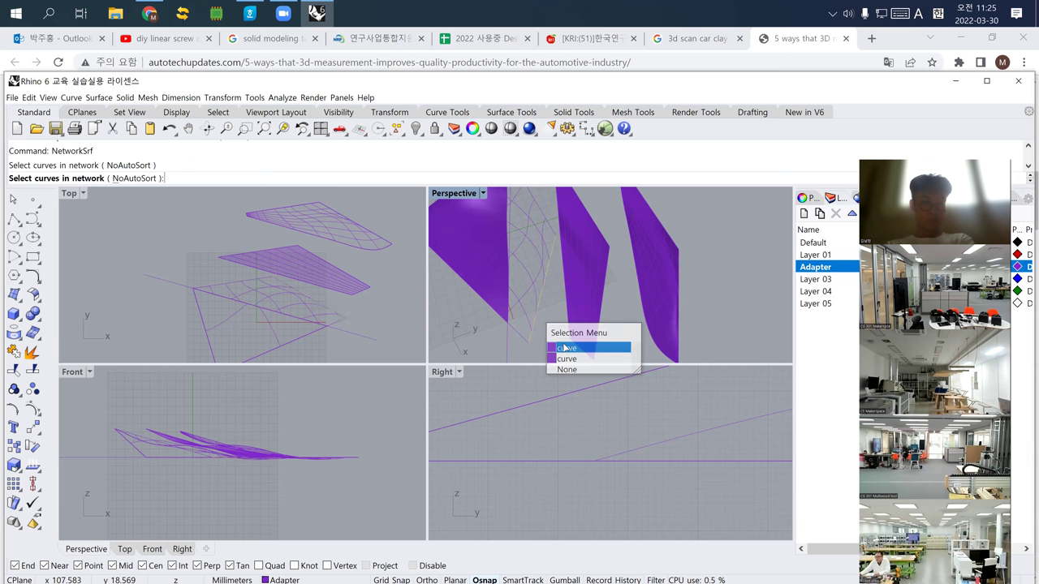
{"action": "left_click", "coordinate": [528, 298]}
{"action": "left_click", "coordinate": [521, 253]}
{"action": "mouse_move", "coordinate": [516, 229]}
{"action": "right_mouse_down"}
{"action": "mouse_move", "coordinate": [512, 275]}
{"action": "mouse_move", "coordinate": [514, 244]}
{"action": "right_mouse_up"}
{"action": "left_click", "coordinate": [501, 218]}
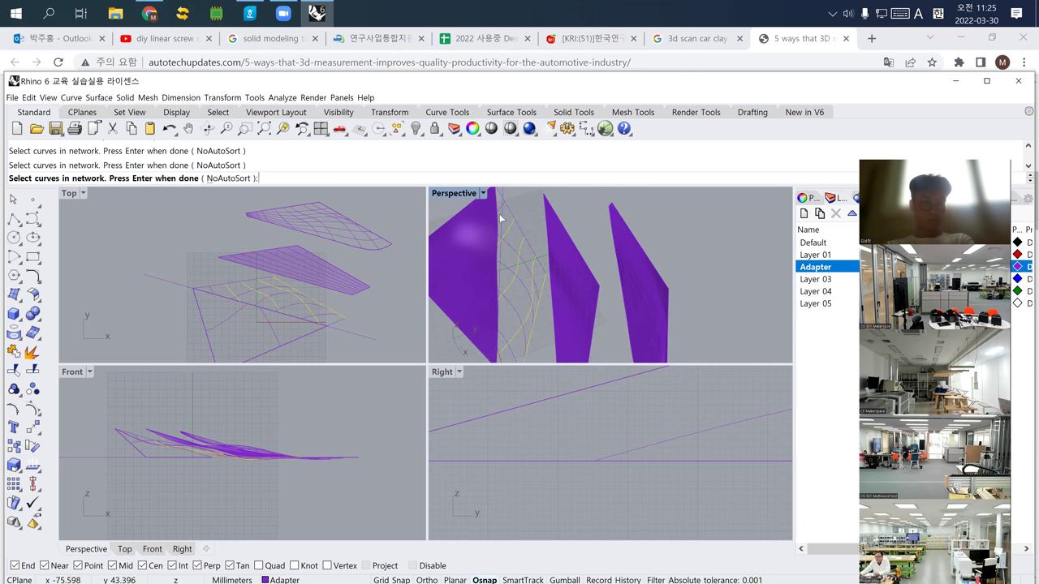
{"action": "left_click", "coordinate": [502, 214]}
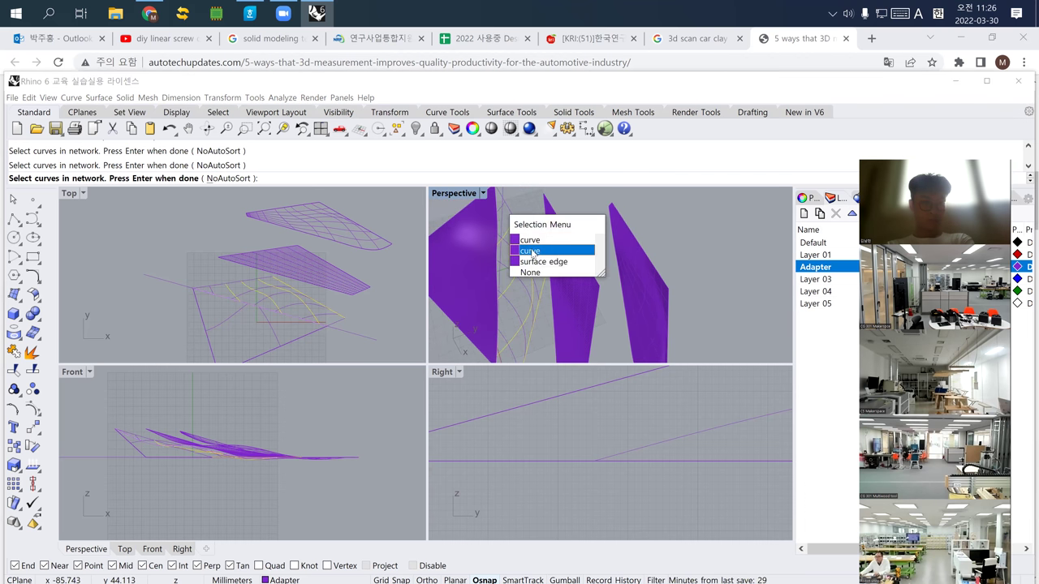
{"action": "left_click", "coordinate": [533, 240]}
{"action": "left_click", "coordinate": [505, 213]}
{"action": "key", "text": "Escape"}
{"action": "scroll", "coordinate": [492, 204], "scroll_direction": "down", "scroll_amount": 3}
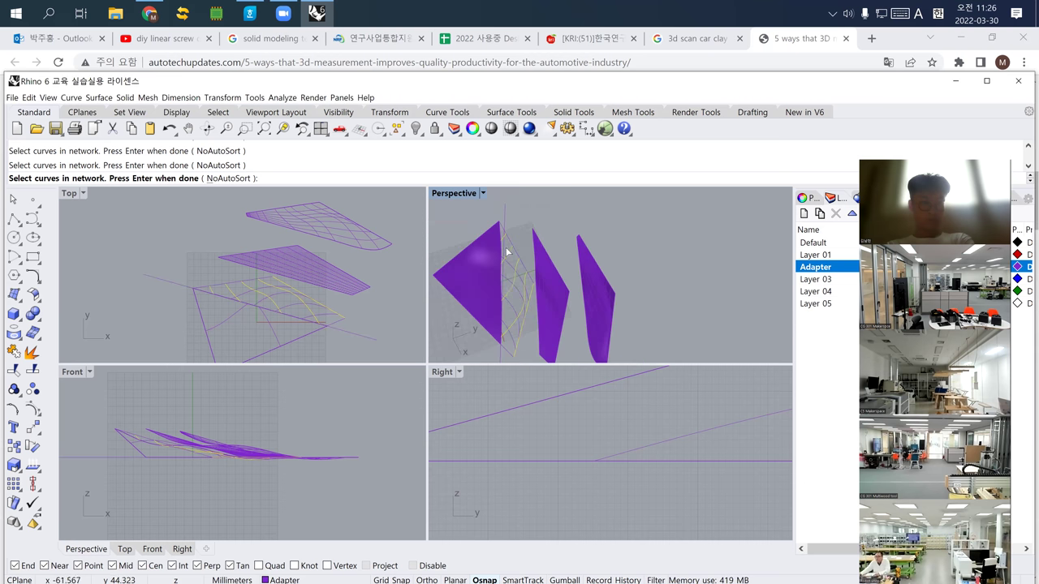
{"action": "key", "text": "Return"}
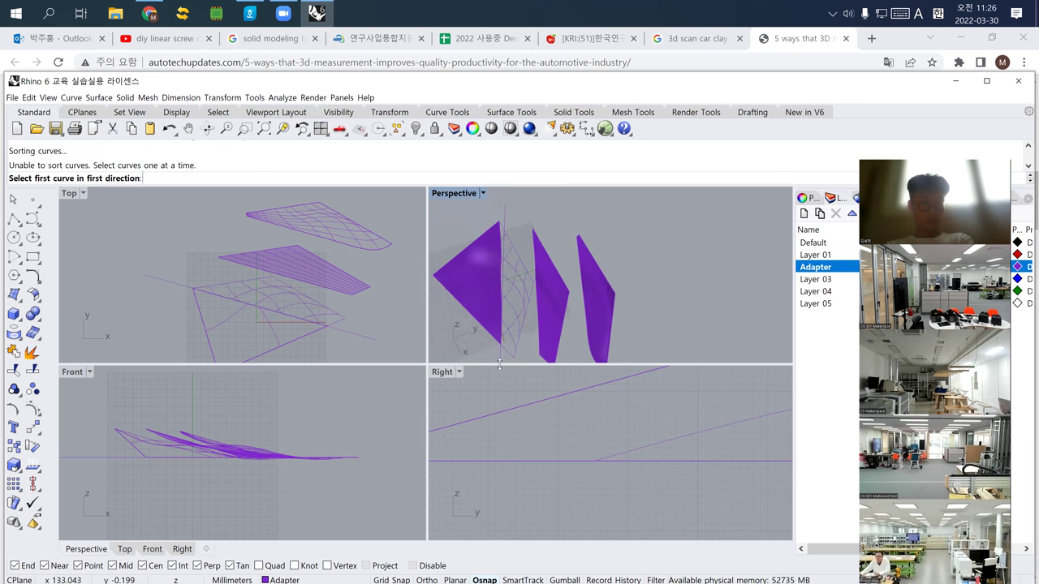
{"action": "left_click", "coordinate": [507, 355]}
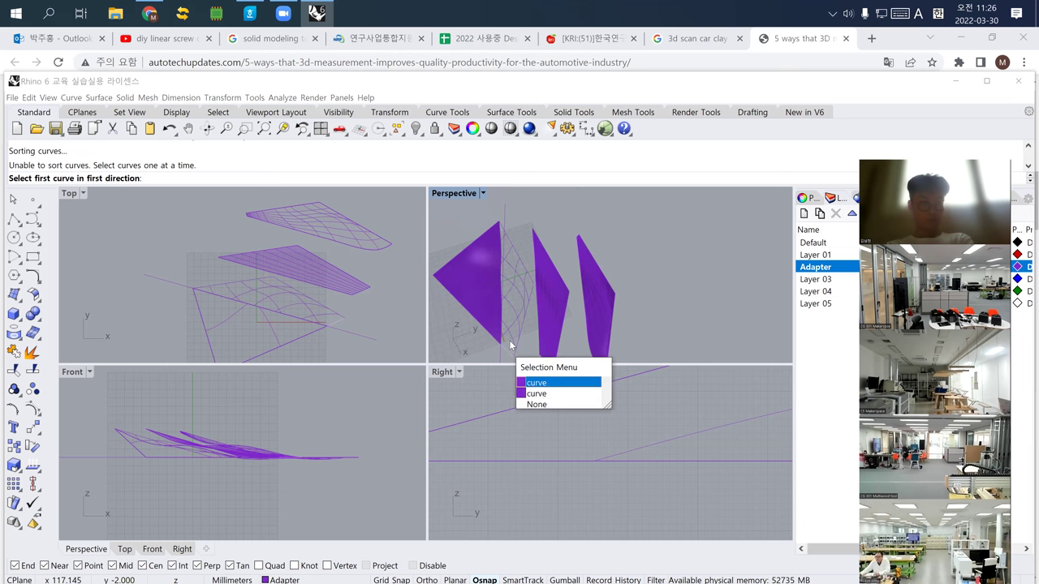
{"action": "left_click", "coordinate": [535, 383]}
{"action": "left_click", "coordinate": [516, 324]}
{"action": "left_click", "coordinate": [517, 310]}
{"action": "left_click", "coordinate": [514, 269]}
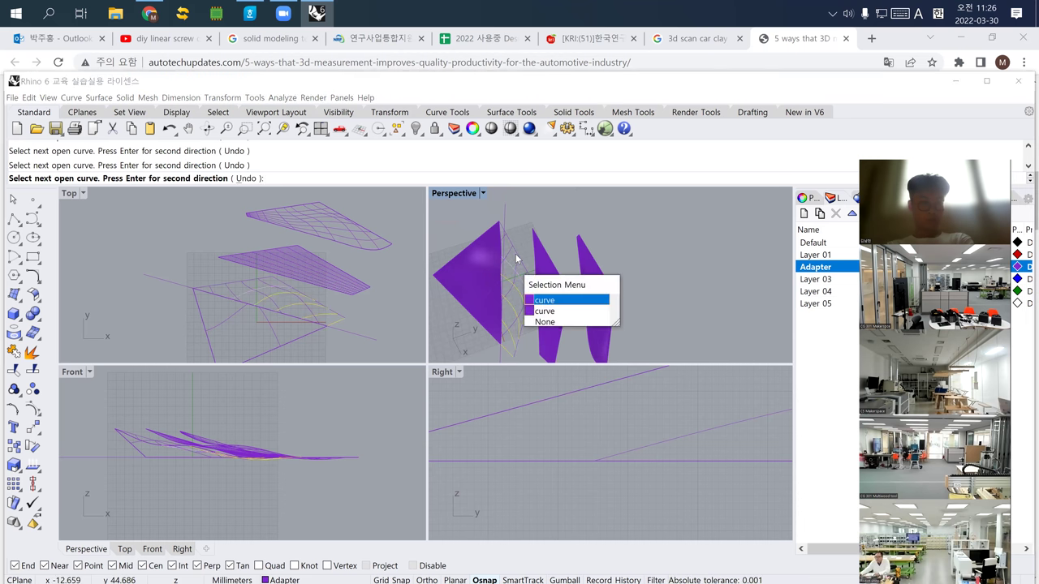
{"action": "left_click", "coordinate": [513, 267]}
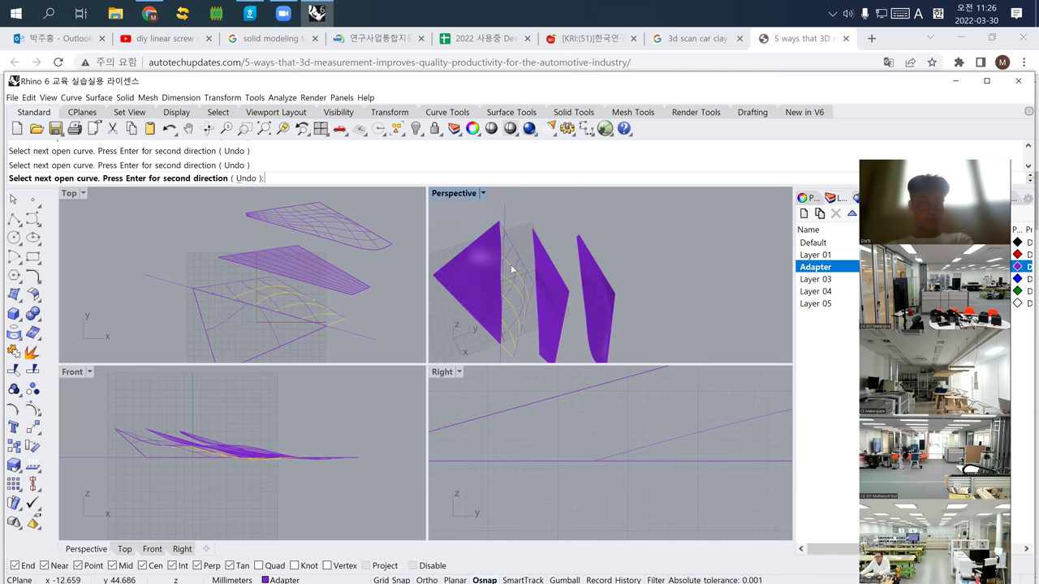
{"action": "left_click", "coordinate": [515, 248]}
{"action": "left_click", "coordinate": [520, 252]}
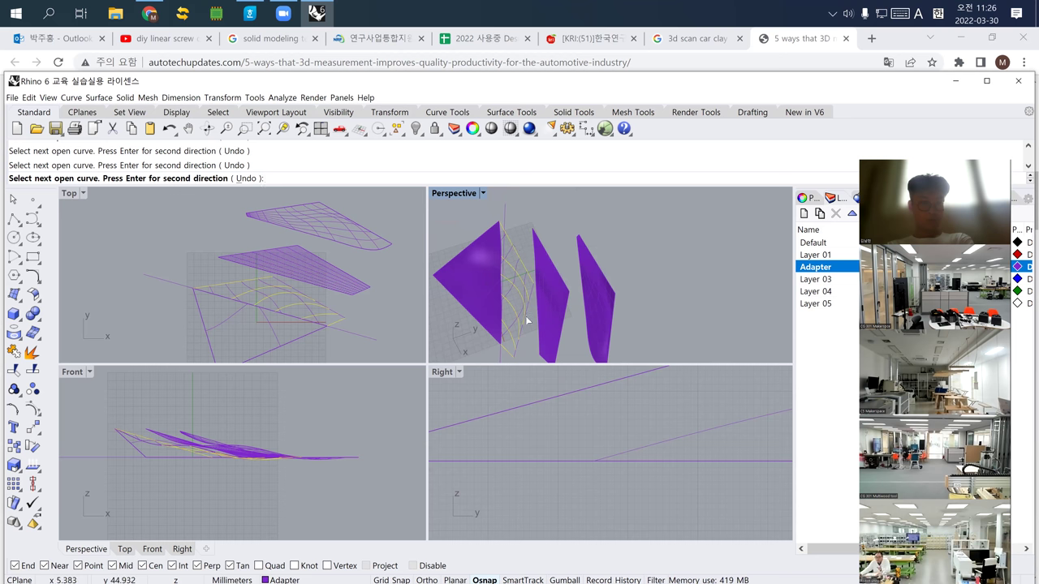
{"action": "left_click", "coordinate": [520, 353]}
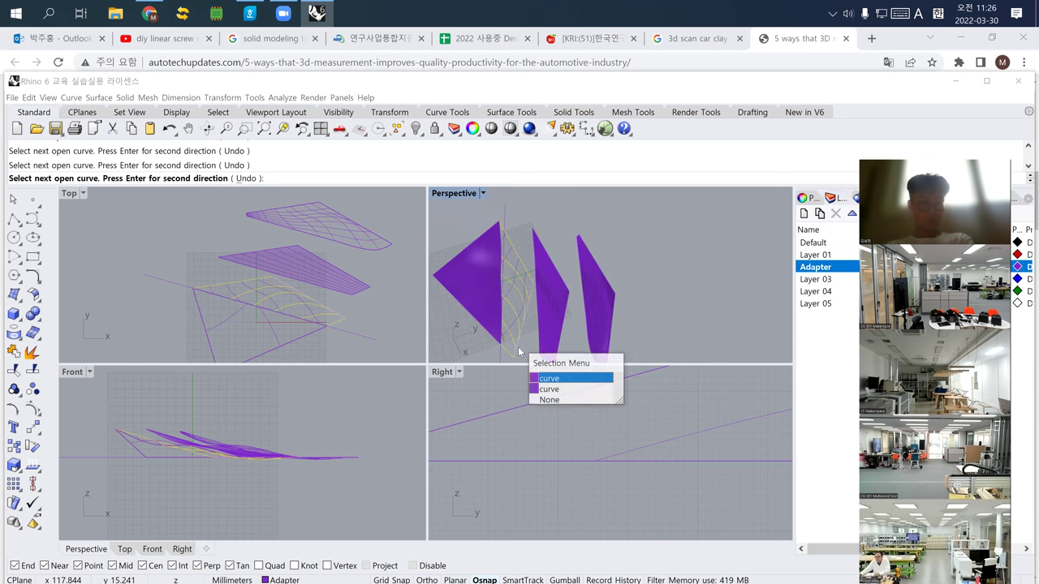
{"action": "left_click", "coordinate": [540, 387]}
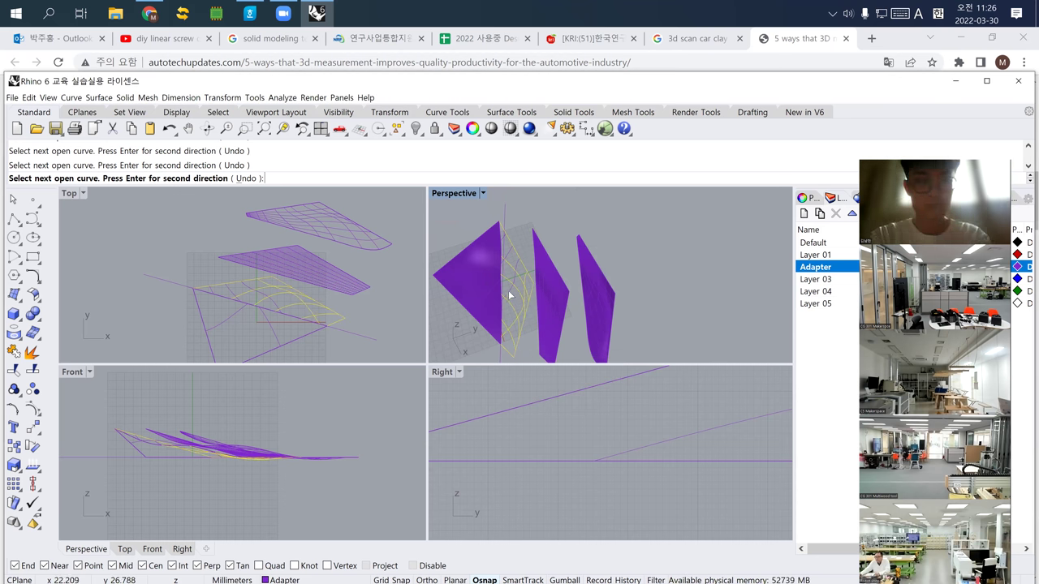
{"action": "scroll", "coordinate": [510, 258], "scroll_direction": "up", "scroll_amount": 4}
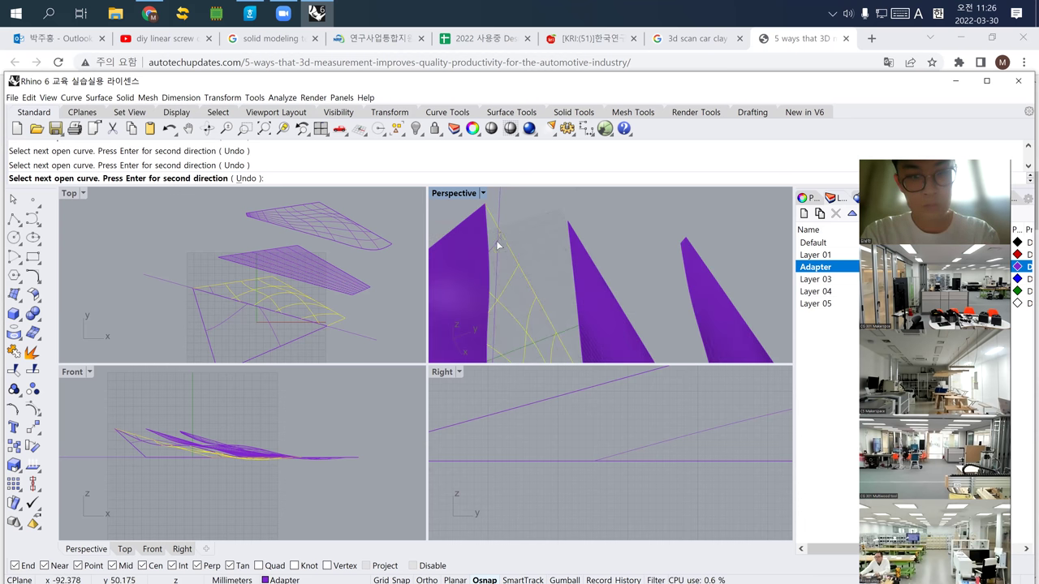
{"action": "left_click", "coordinate": [491, 243]}
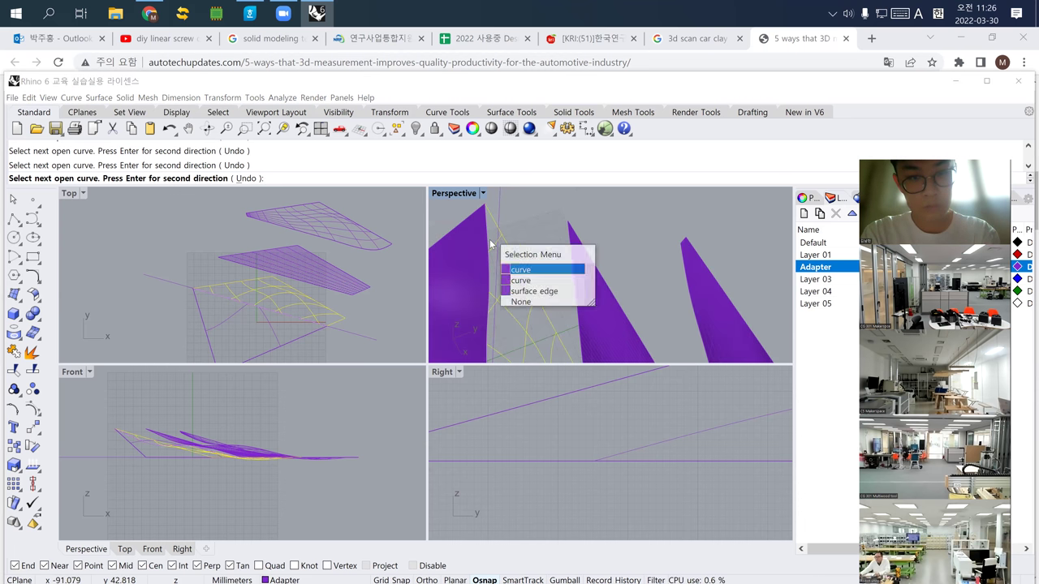
{"action": "left_click", "coordinate": [518, 274]}
{"action": "key", "text": "Escape"}
Step: Try to build a NetworkSrf surface from the four boundary curves around the unfilled curve network
{"action": "scroll", "coordinate": [517, 276], "scroll_direction": "down", "scroll_amount": 5}
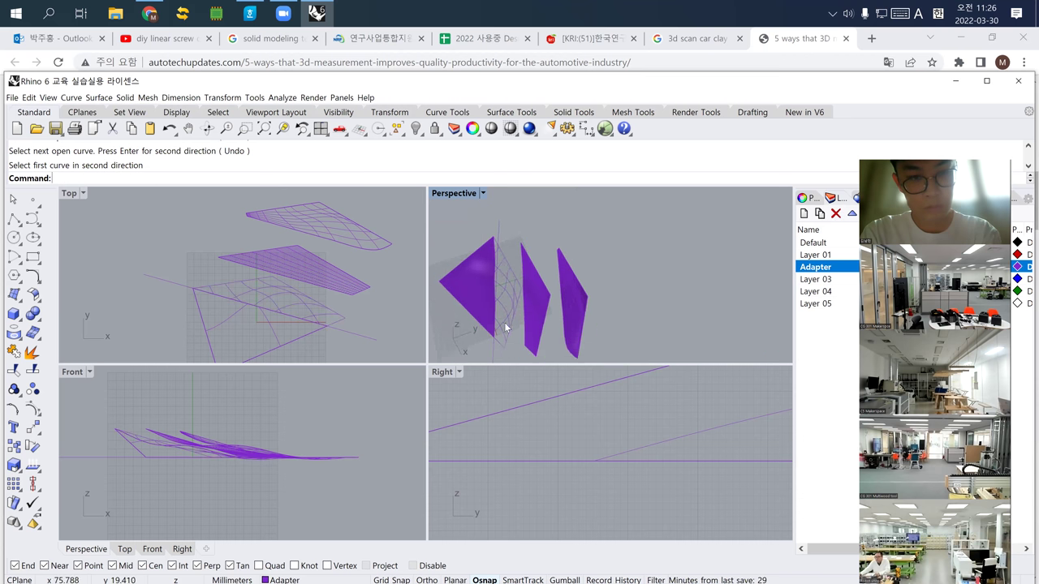
{"action": "scroll", "coordinate": [505, 327], "scroll_direction": "up", "scroll_amount": 4}
{"action": "key", "text": "Return"}
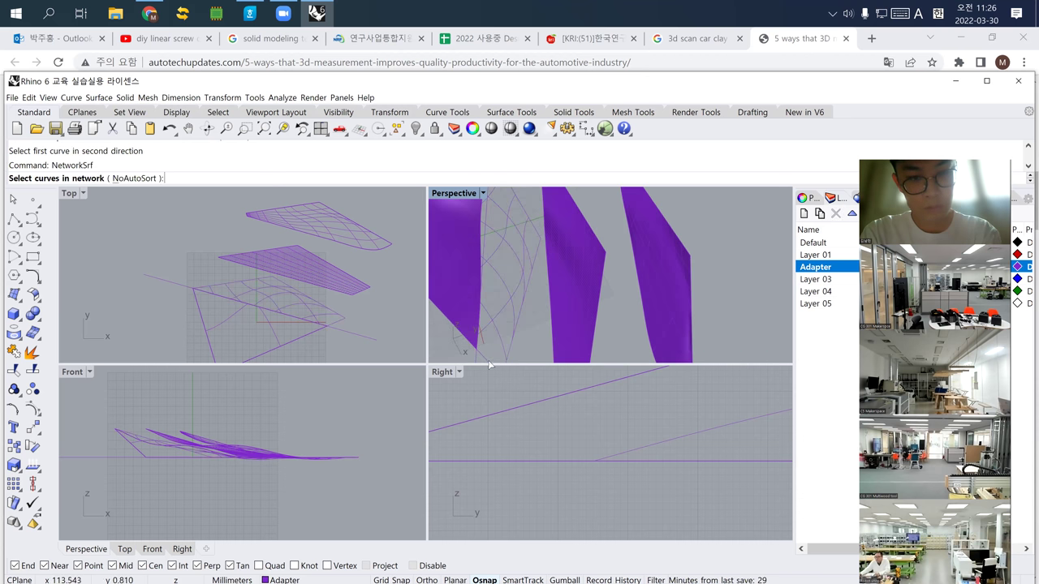
{"action": "left_click", "coordinate": [510, 356]}
{"action": "left_click", "coordinate": [518, 391]}
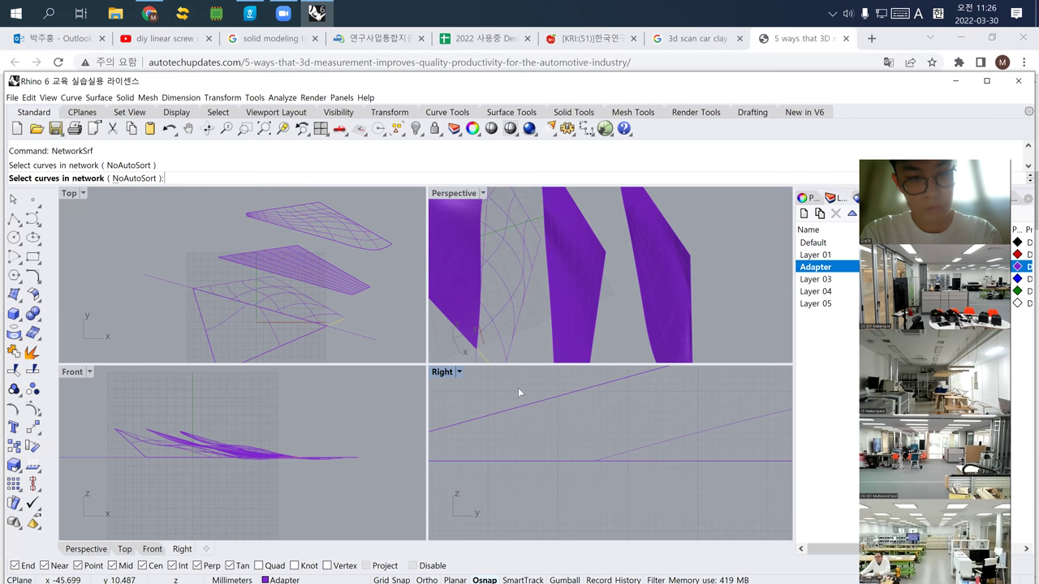
{"action": "scroll", "coordinate": [494, 317], "scroll_direction": "down", "scroll_amount": 4}
{"action": "left_click", "coordinate": [497, 261]}
{"action": "left_click", "coordinate": [528, 295]}
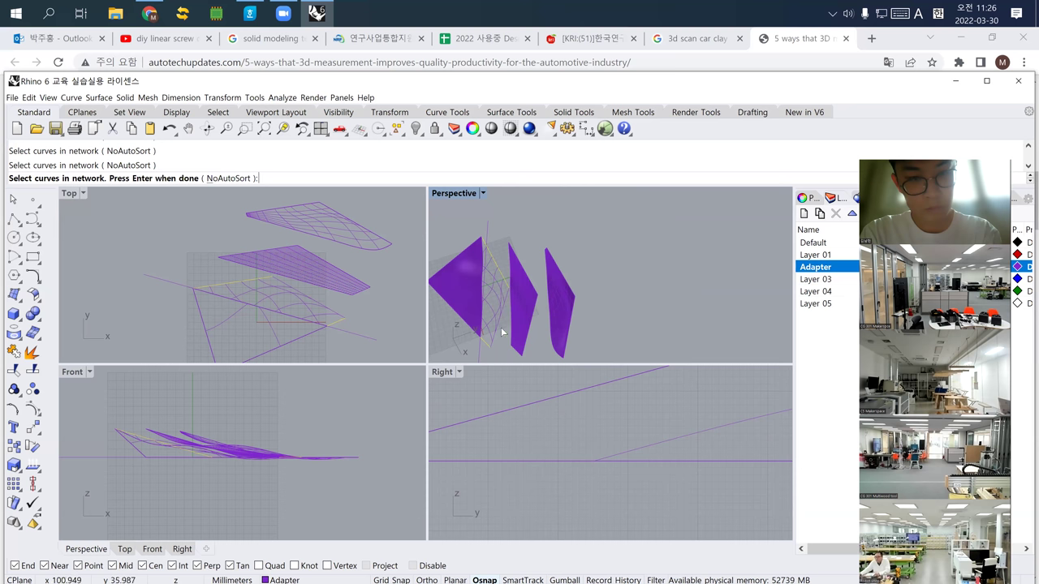
{"action": "left_click", "coordinate": [502, 332]}
{"action": "left_click", "coordinate": [527, 355]}
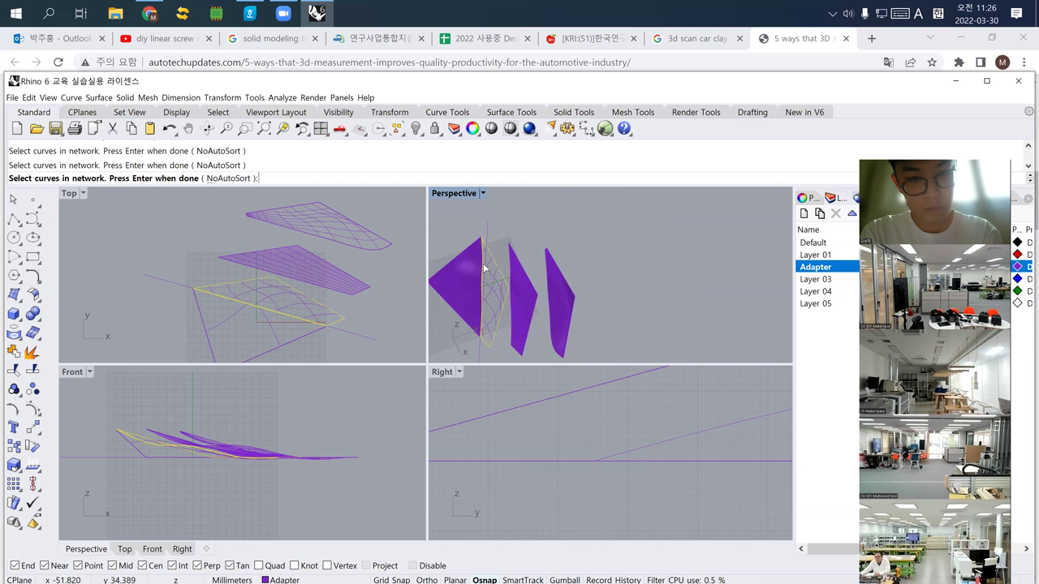
{"action": "key", "text": "Return"}
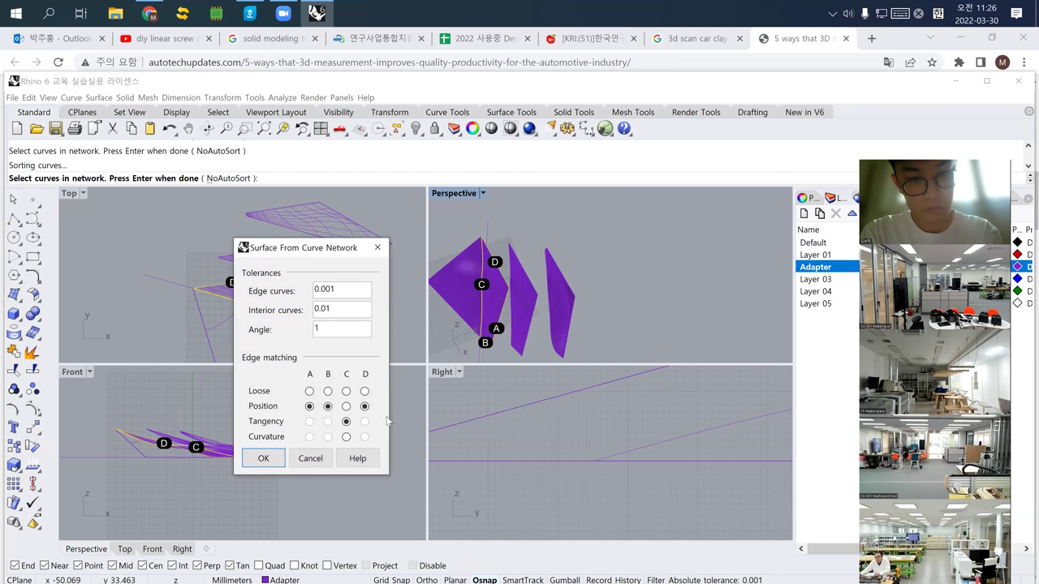
{"action": "left_click", "coordinate": [325, 459]}
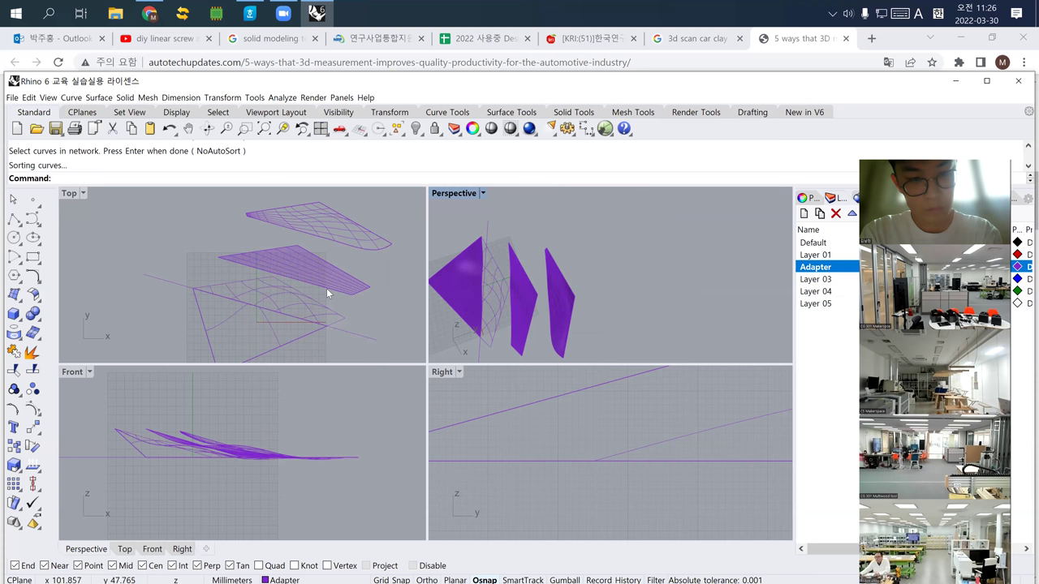
Step: Start a Patch surface and select the crossing interior curves of the unfilled curve network as input
{"action": "type", "text": "Path"}
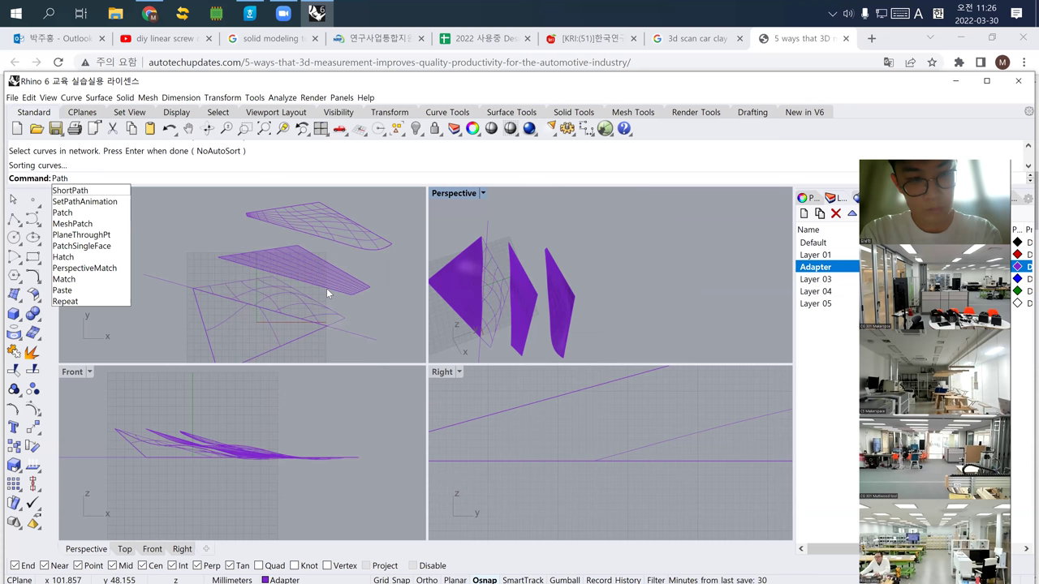
{"action": "key", "text": "BackSpace"}
{"action": "type", "text": "ch"}
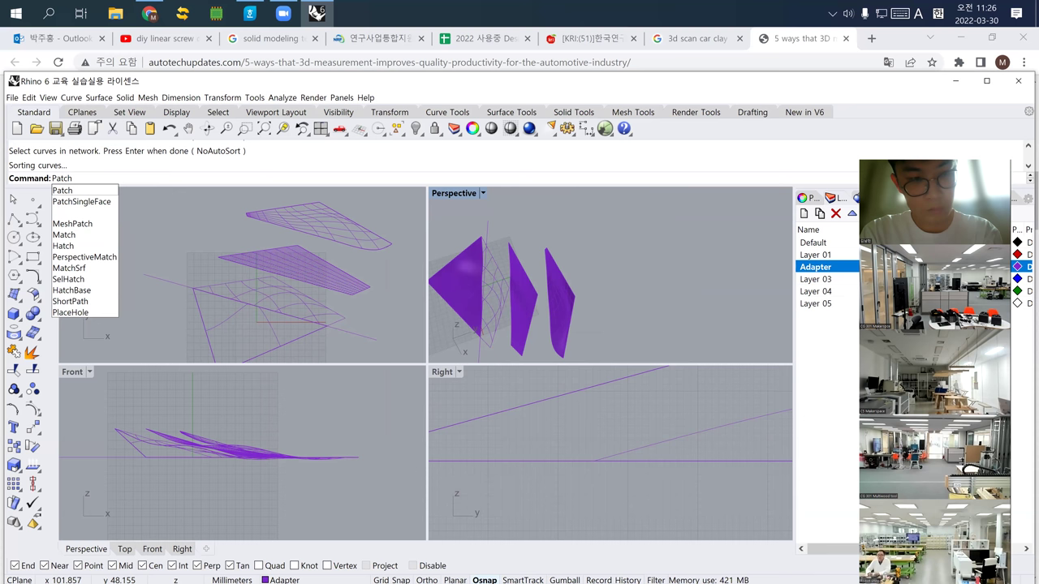
{"action": "key", "text": "Return"}
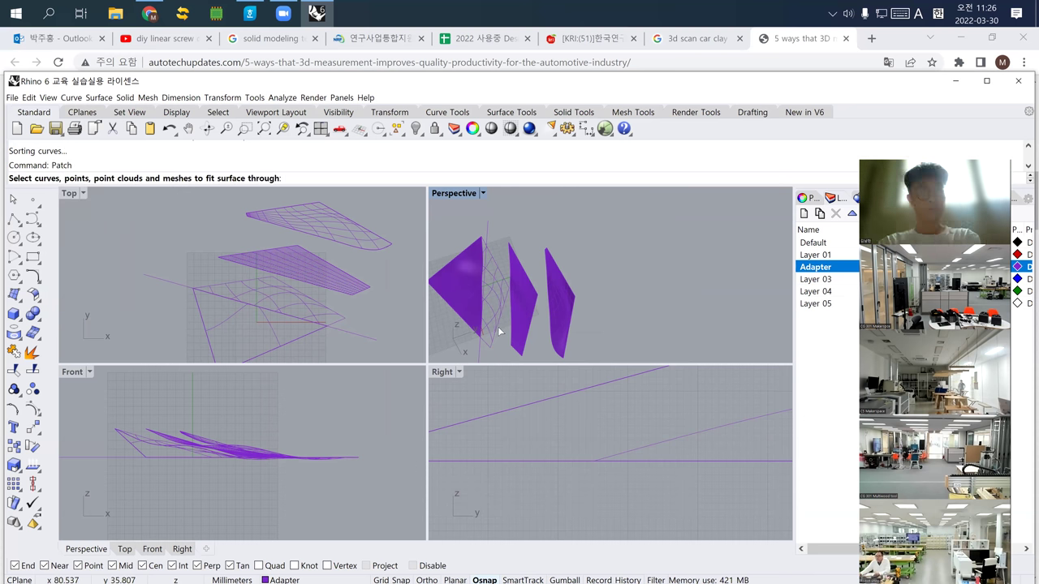
{"action": "scroll", "coordinate": [495, 337], "scroll_direction": "up", "scroll_amount": 3}
{"action": "left_click_drag", "start_coordinate": [496, 344], "coordinate": [472, 363]}
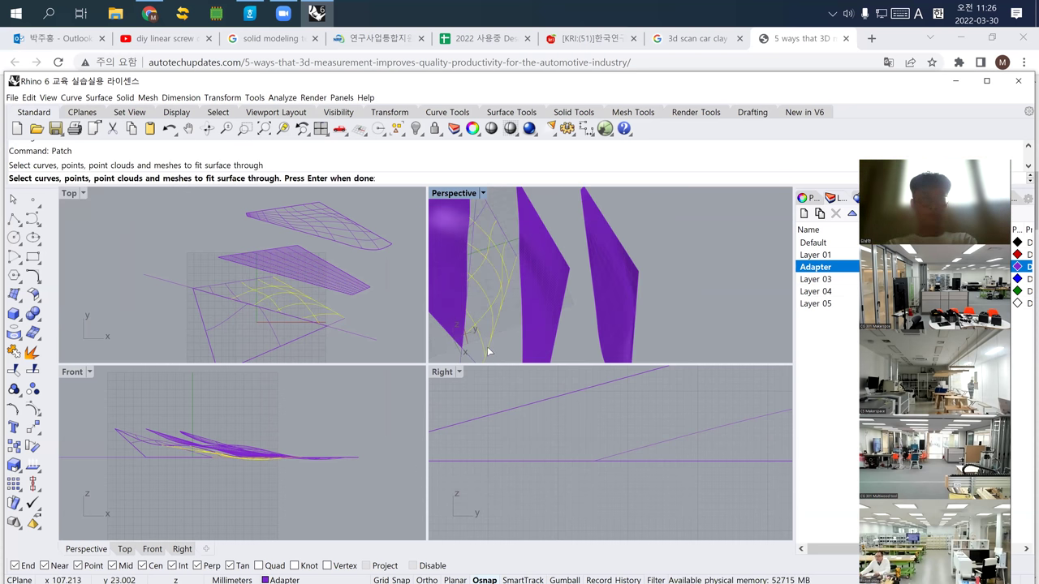
Step: Add the boundary curves around the network to the Patch input and accept the curve selection
{"action": "left_click", "coordinate": [472, 363]}
{"action": "left_click", "coordinate": [502, 391]}
{"action": "right_click_drag", "start_coordinate": [502, 392], "coordinate": [492, 249]}
{"action": "left_click", "coordinate": [503, 245]}
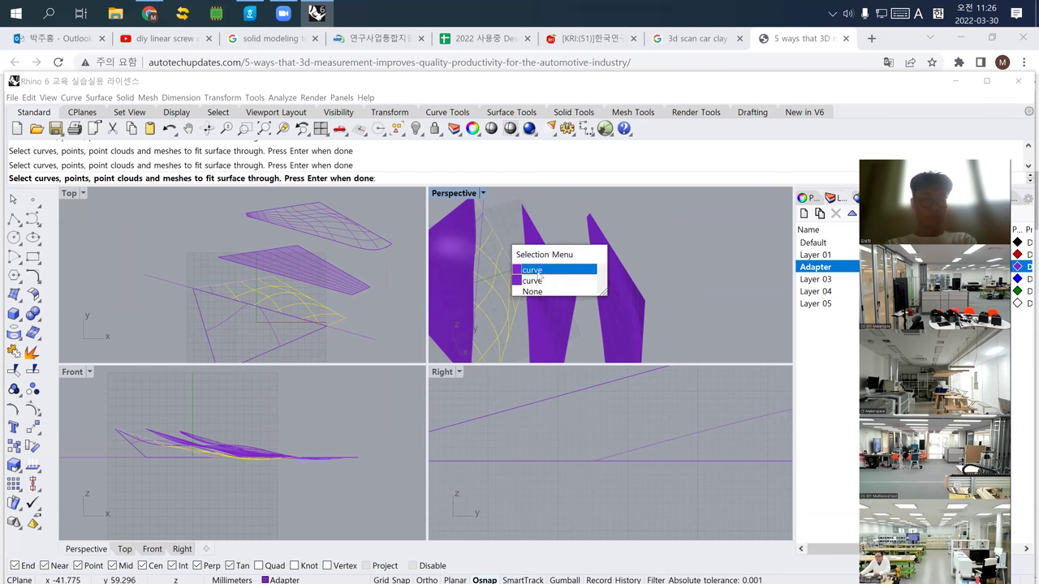
{"action": "left_click", "coordinate": [538, 274]}
{"action": "left_click", "coordinate": [483, 233]}
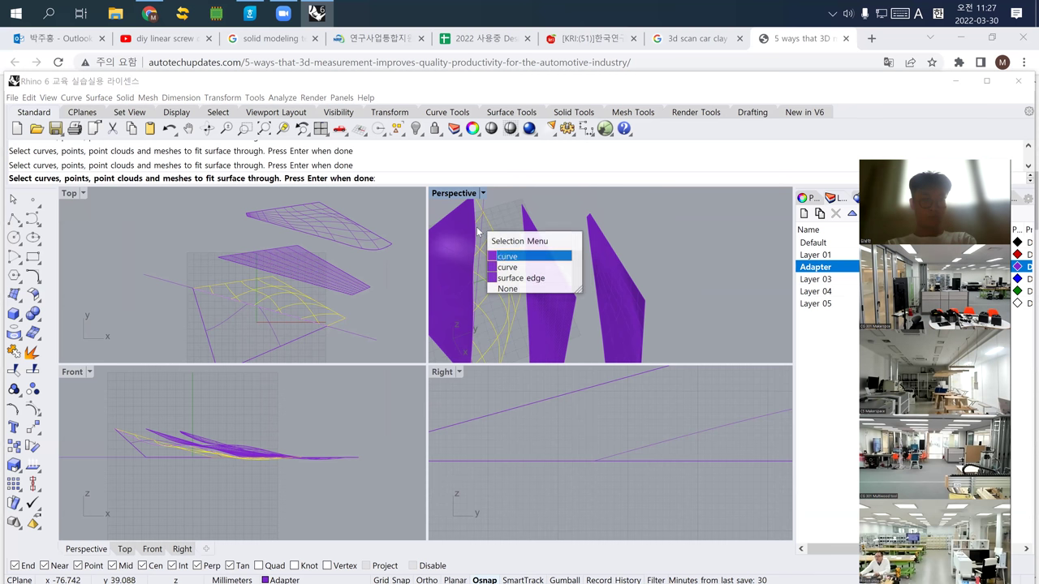
{"action": "left_click", "coordinate": [504, 256]}
{"action": "key", "text": "Return"}
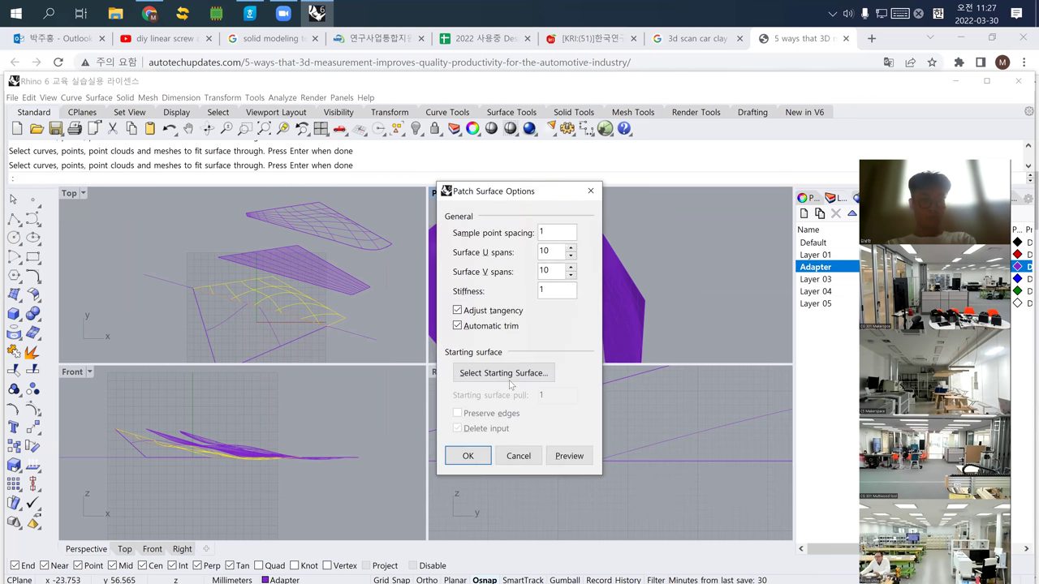
Step: Preview the patch surface, inspect it from several angles, and create it with the current options
{"action": "left_click_drag", "start_coordinate": [449, 199], "coordinate": [222, 194]}
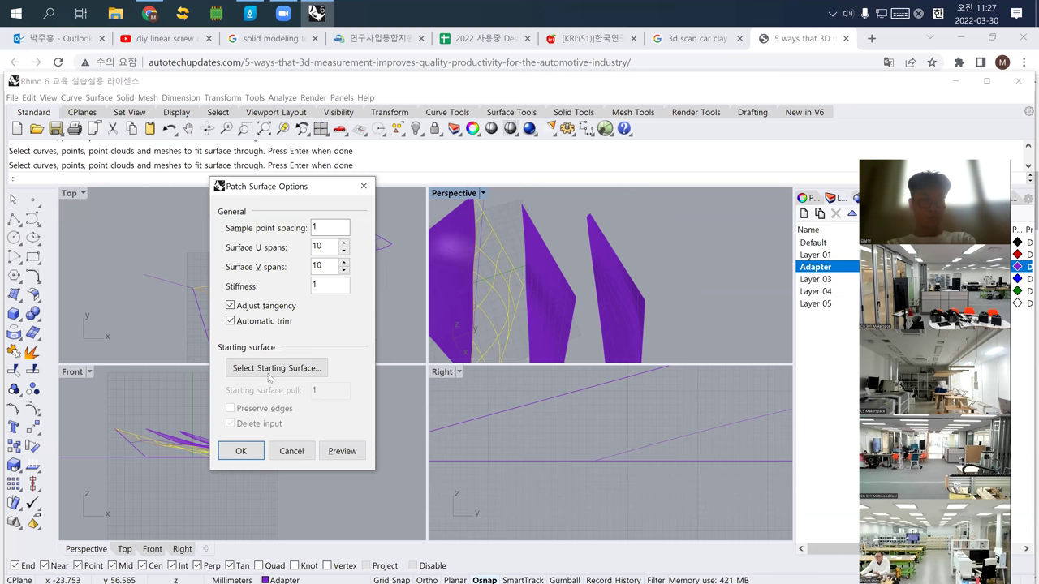
{"action": "left_click", "coordinate": [355, 458]}
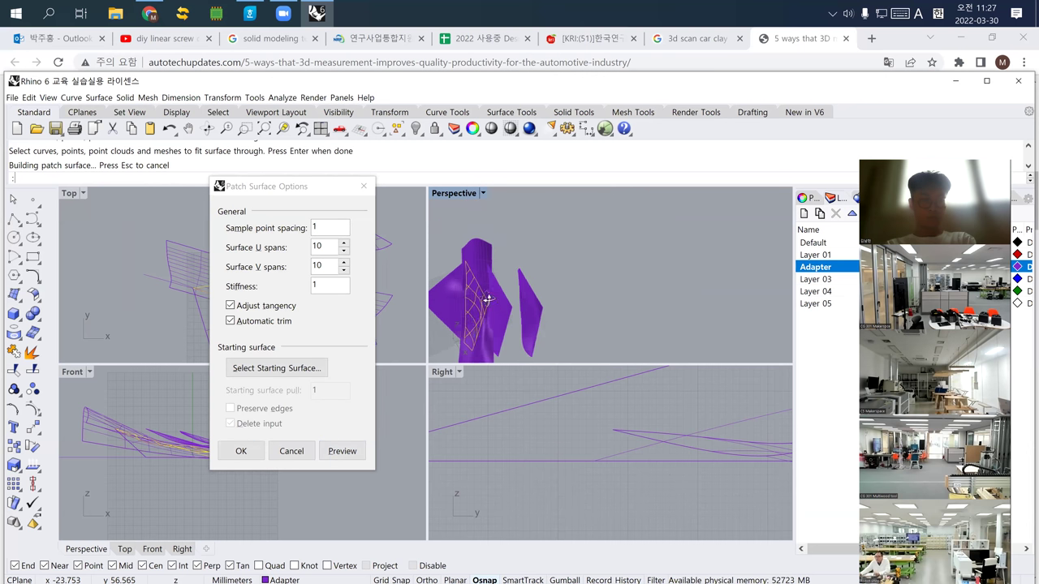
{"action": "right_click_drag", "start_coordinate": [506, 271], "coordinate": [517, 267]}
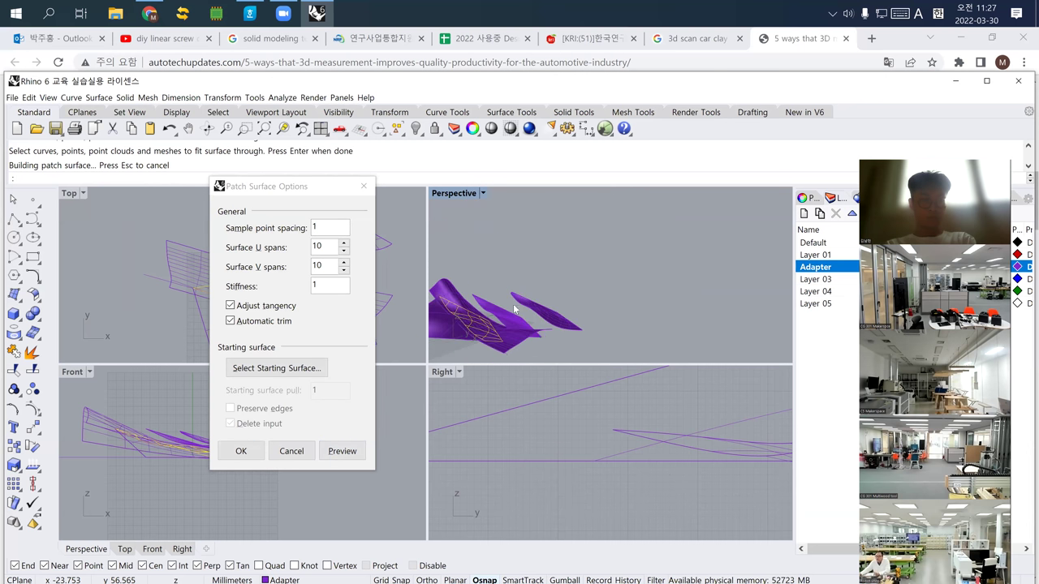
{"action": "right_click_drag", "start_coordinate": [517, 317], "coordinate": [514, 315]}
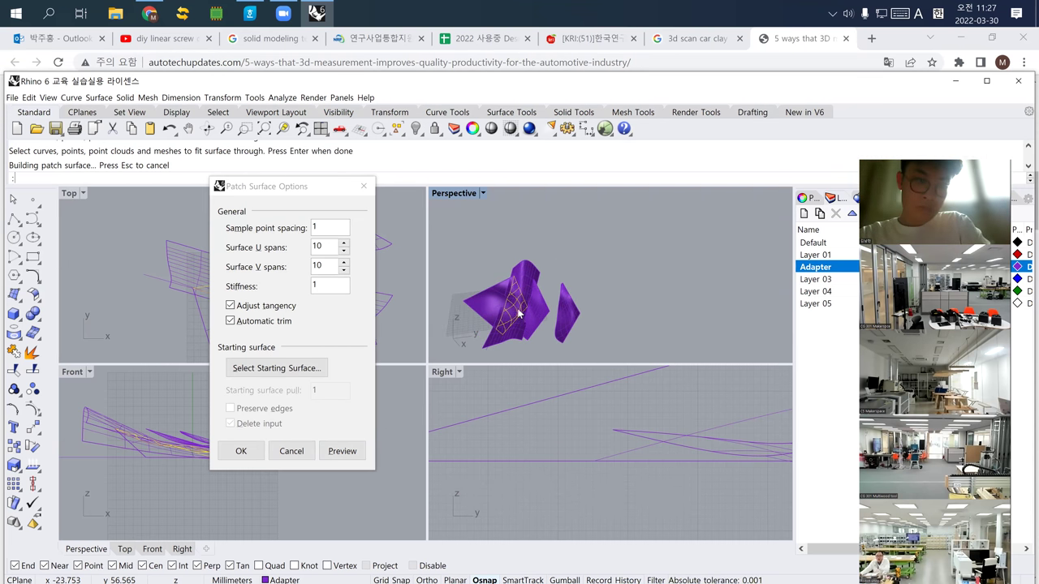
{"action": "scroll", "coordinate": [517, 331], "scroll_direction": "up", "scroll_amount": 2}
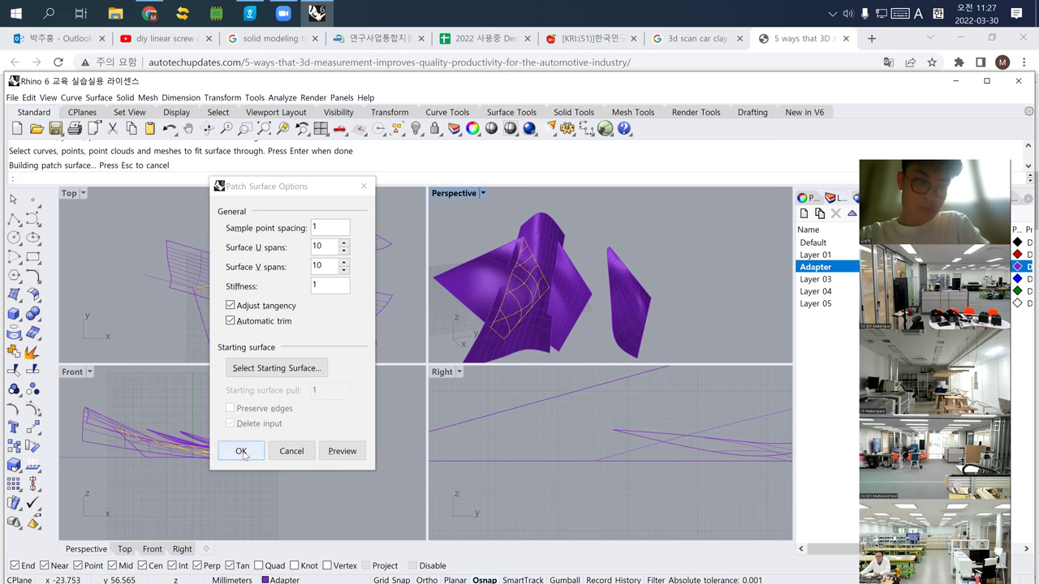
{"action": "left_click", "coordinate": [241, 451]}
Step: Try to split the patch surface using two of the network's boundary curves as cutting objects
{"action": "left_click", "coordinate": [513, 350]}
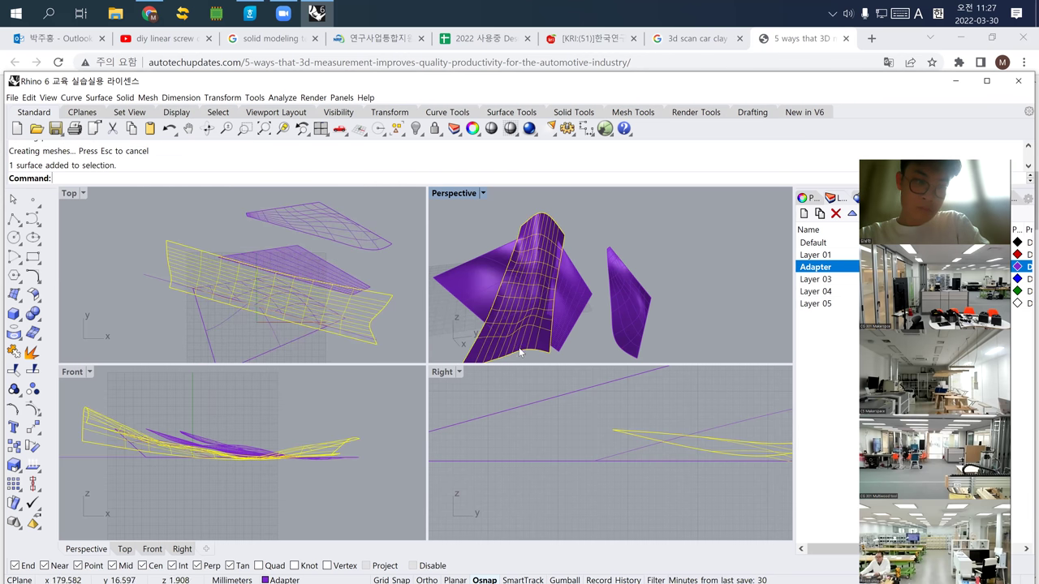
{"action": "scroll", "coordinate": [505, 349], "scroll_direction": "up", "scroll_amount": 3}
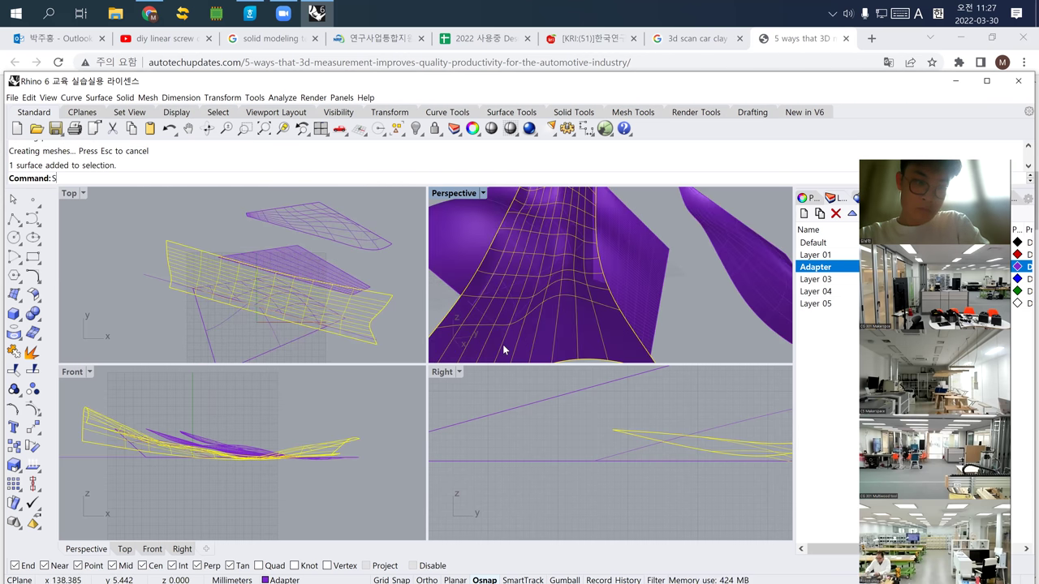
{"action": "type", "text": "Split"}
{"action": "key", "text": "Return"}
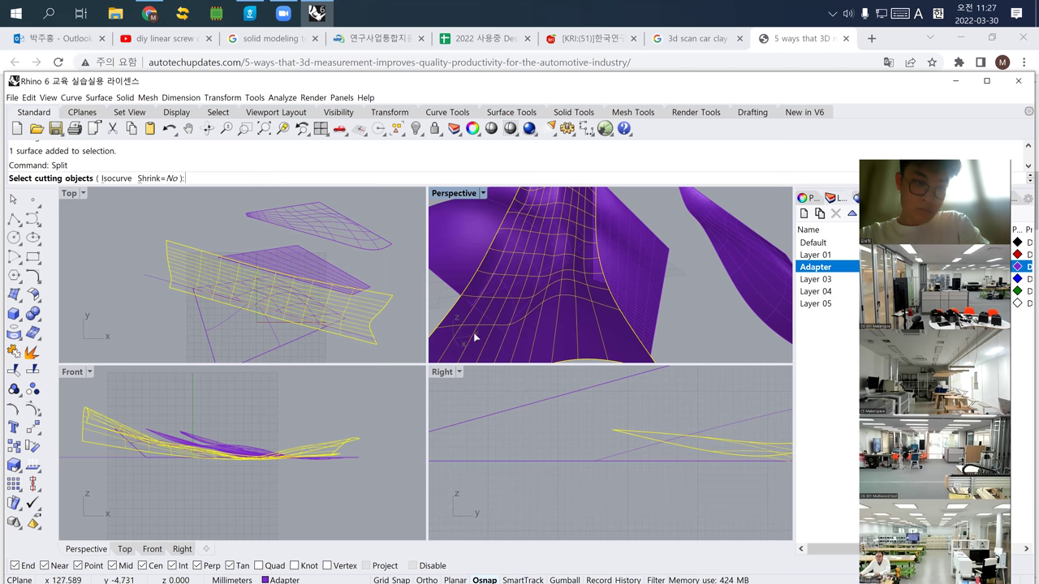
{"action": "left_click", "coordinate": [482, 321]}
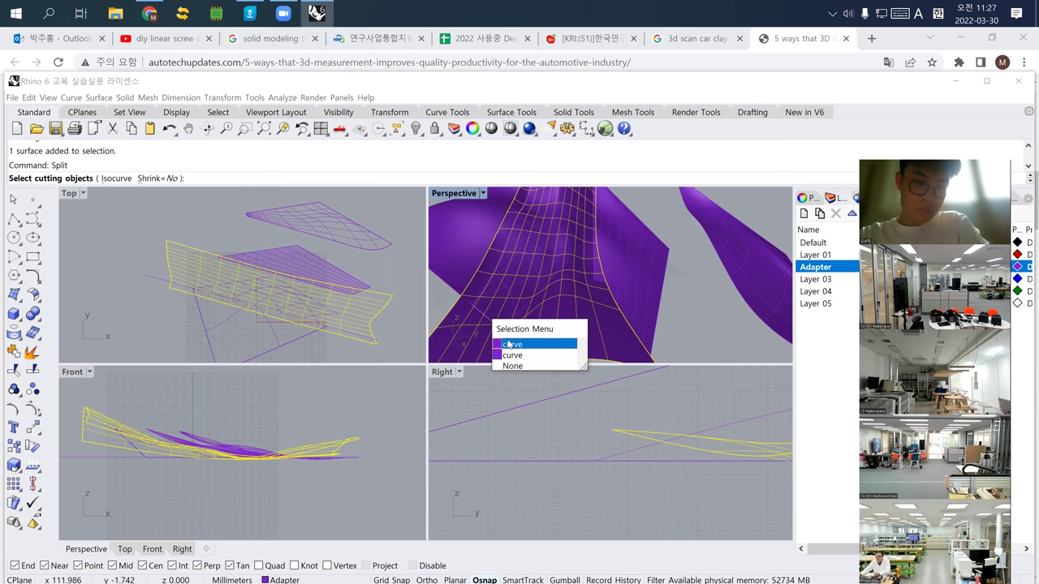
{"action": "left_click", "coordinate": [511, 344]}
{"action": "left_click", "coordinate": [522, 312]}
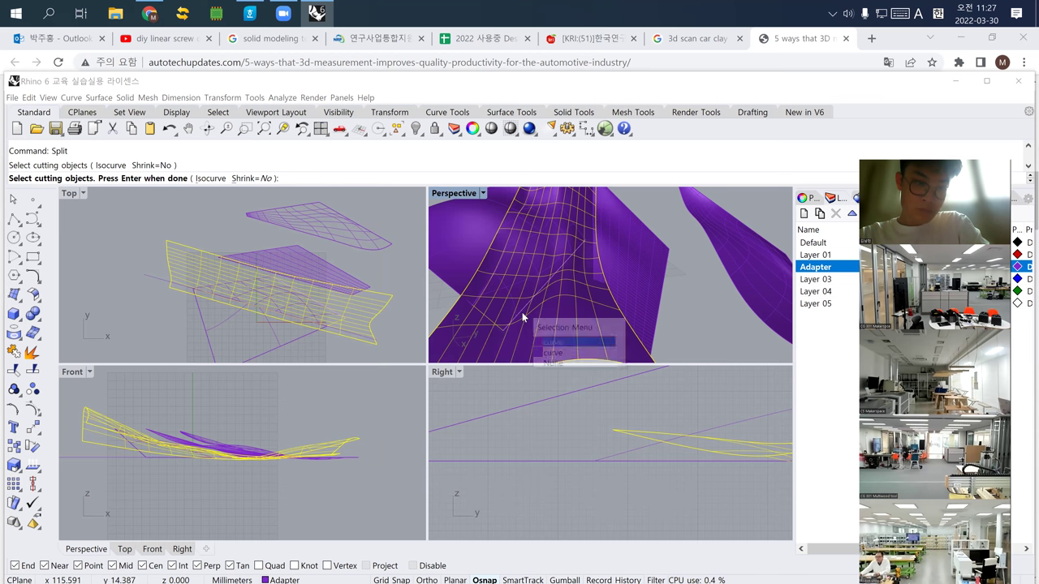
{"action": "left_click", "coordinate": [557, 343]}
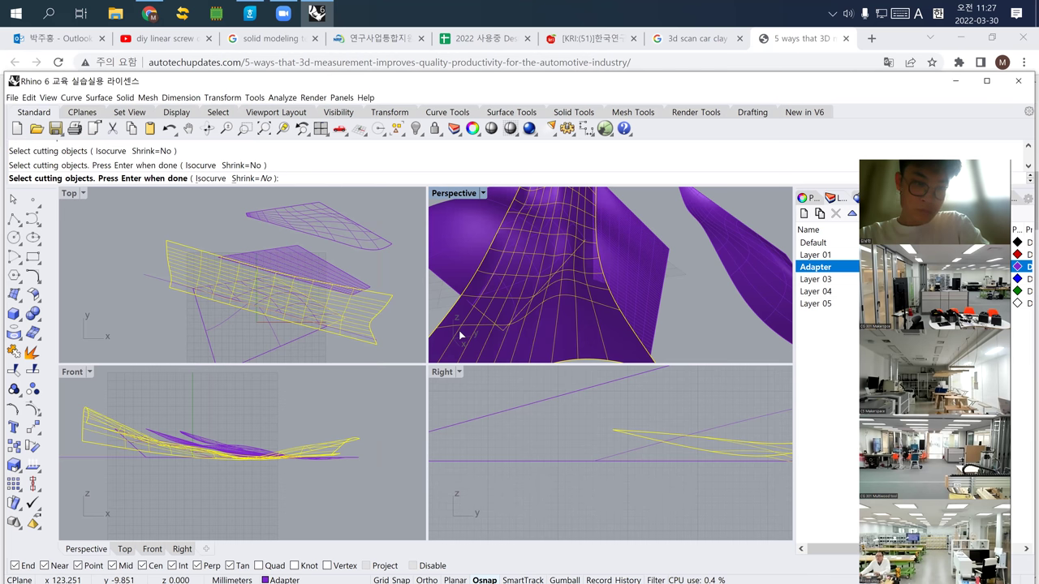
{"action": "key", "text": "Return"}
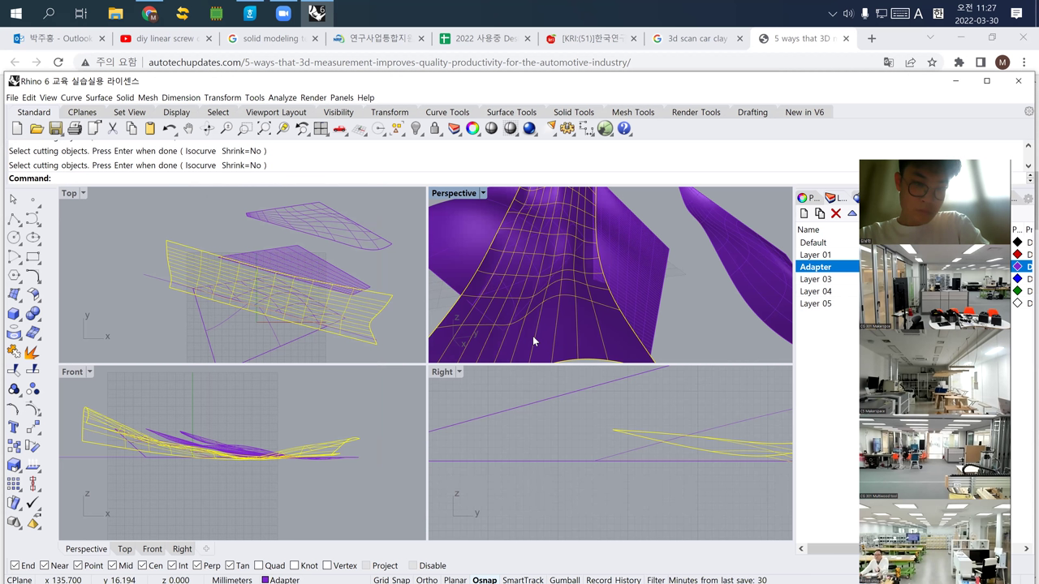
{"action": "left_click", "coordinate": [480, 317]}
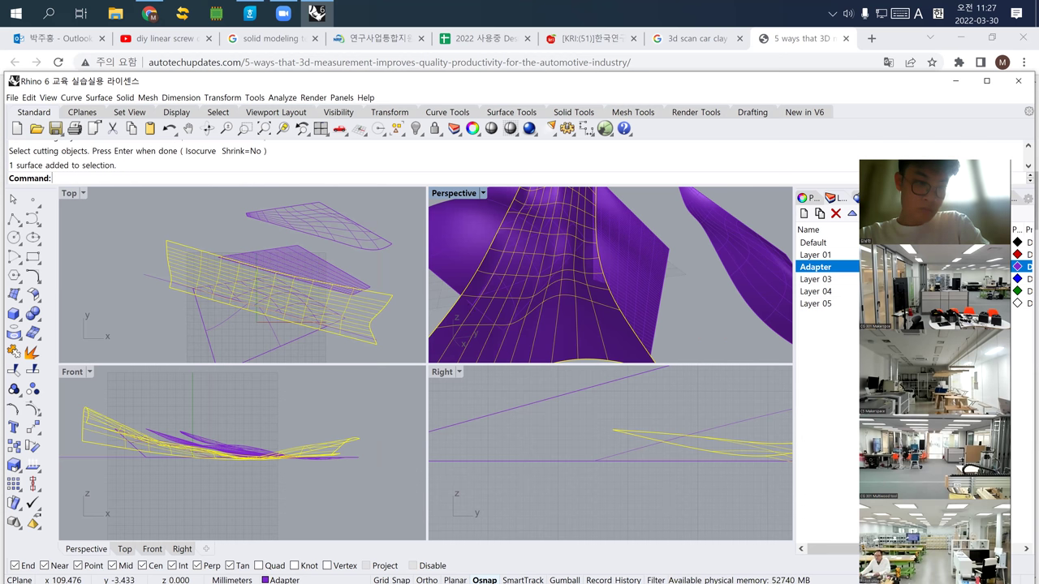
{"action": "left_click", "coordinate": [481, 315]}
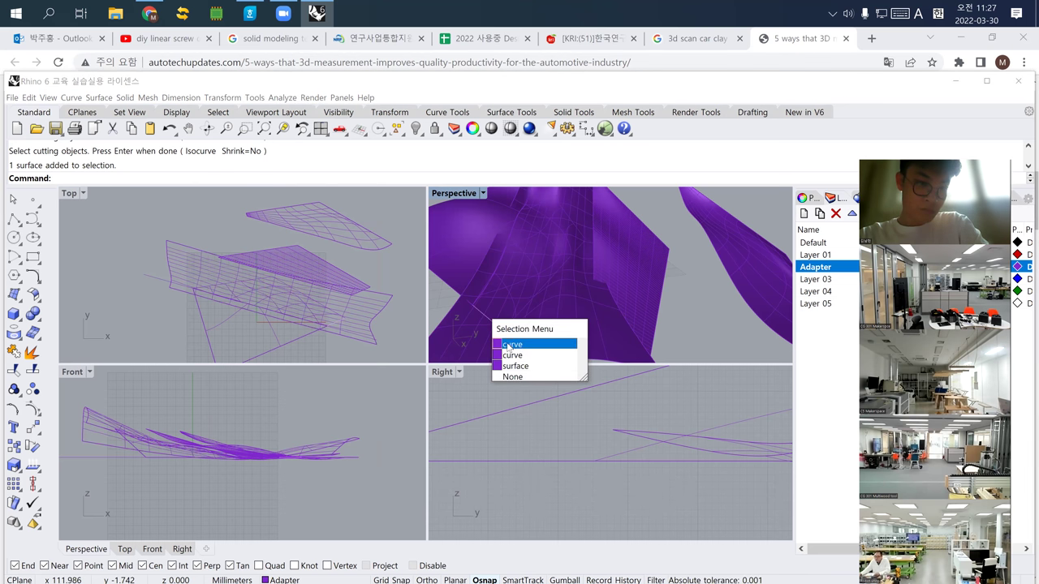
{"action": "left_click", "coordinate": [511, 347]}
{"action": "scroll", "coordinate": [494, 307], "scroll_direction": "up", "scroll_amount": 3}
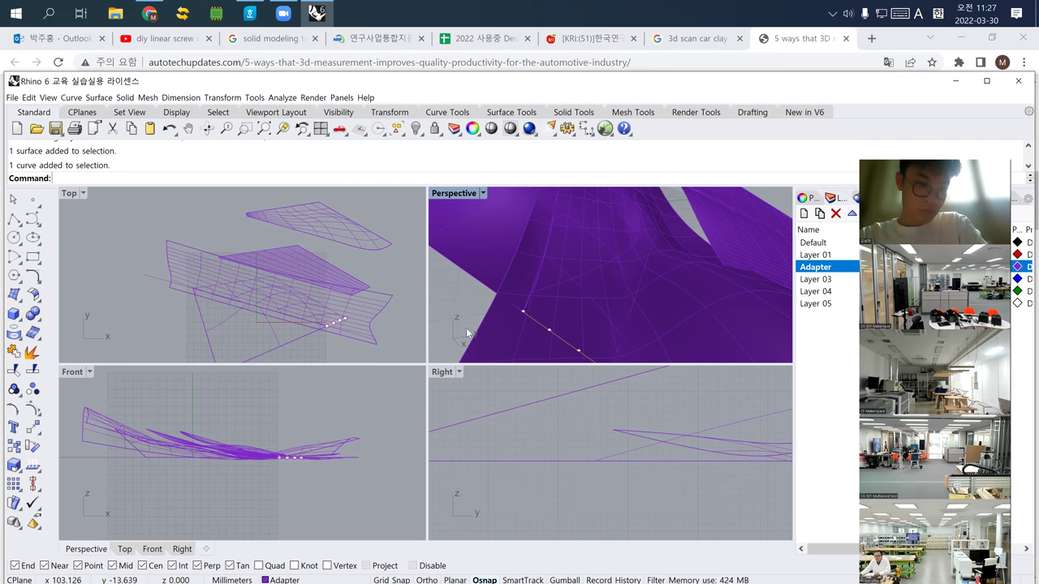
{"action": "scroll", "coordinate": [336, 314], "scroll_direction": "up", "scroll_amount": 3}
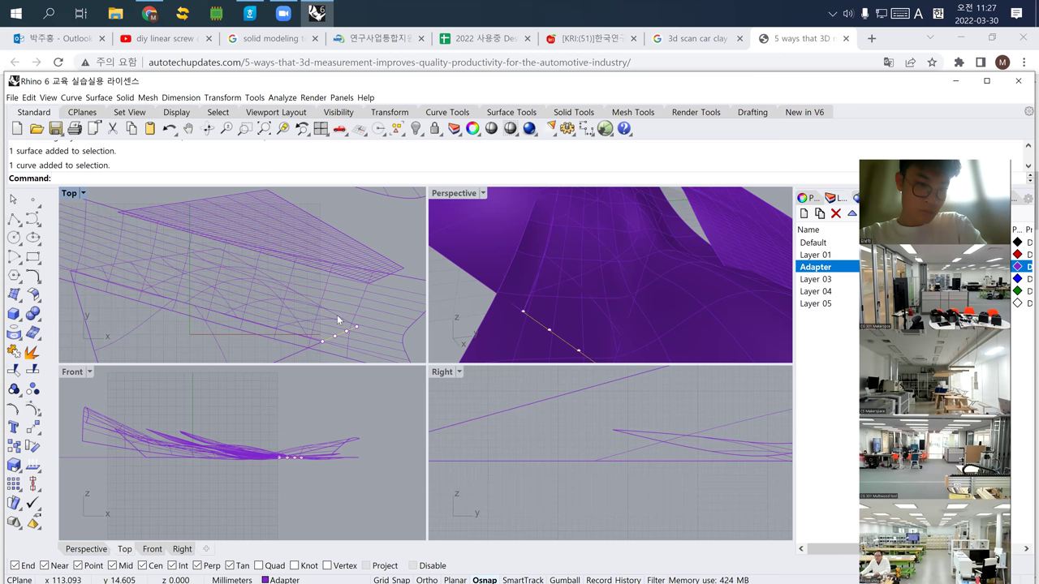
{"action": "left_click", "coordinate": [337, 315]}
{"action": "left_click", "coordinate": [371, 344]}
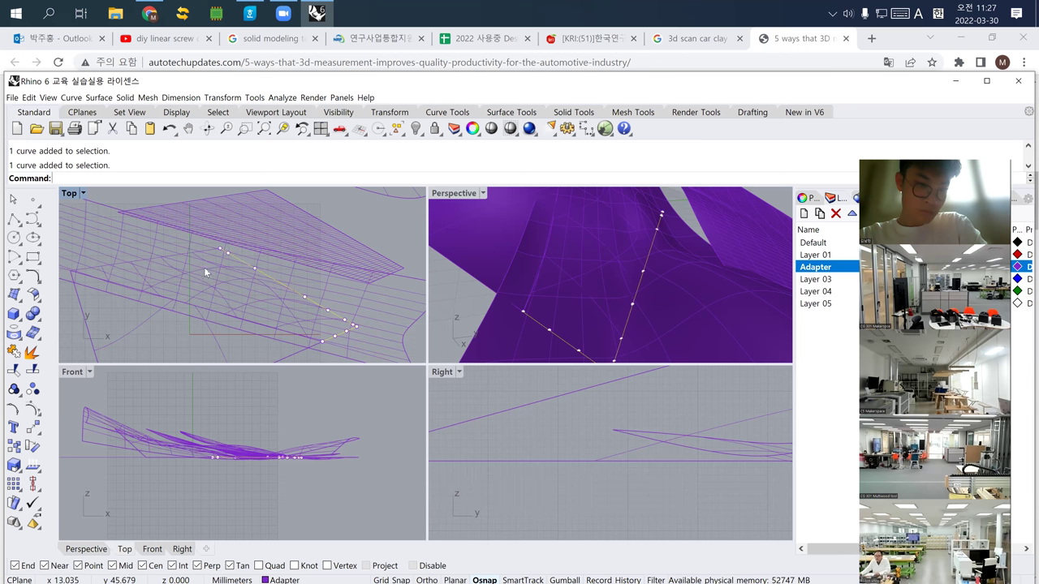
{"action": "left_click", "coordinate": [205, 249]}
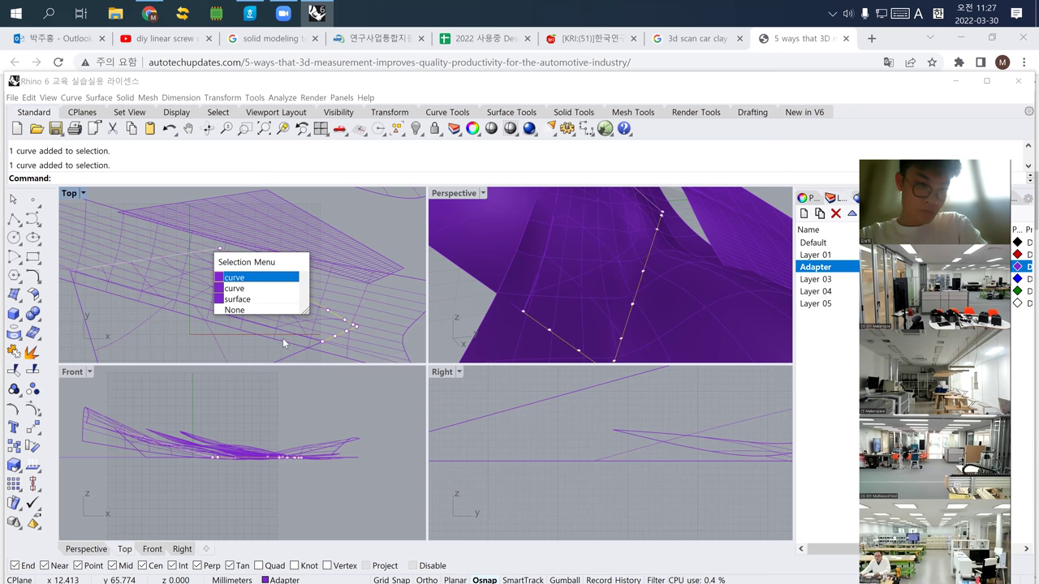
{"action": "left_click", "coordinate": [235, 289]}
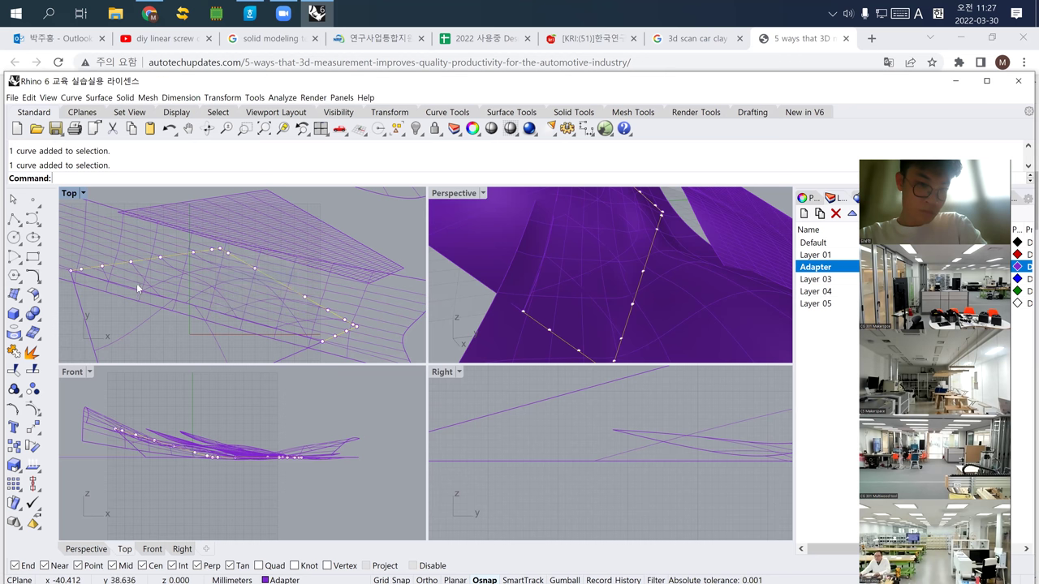
Step: Hide the long straight curve that runs past the corner of the curve network
{"action": "scroll", "coordinate": [81, 278], "scroll_direction": "up", "scroll_amount": 5}
{"action": "left_click", "coordinate": [86, 276]}
{"action": "left_click", "coordinate": [135, 300]}
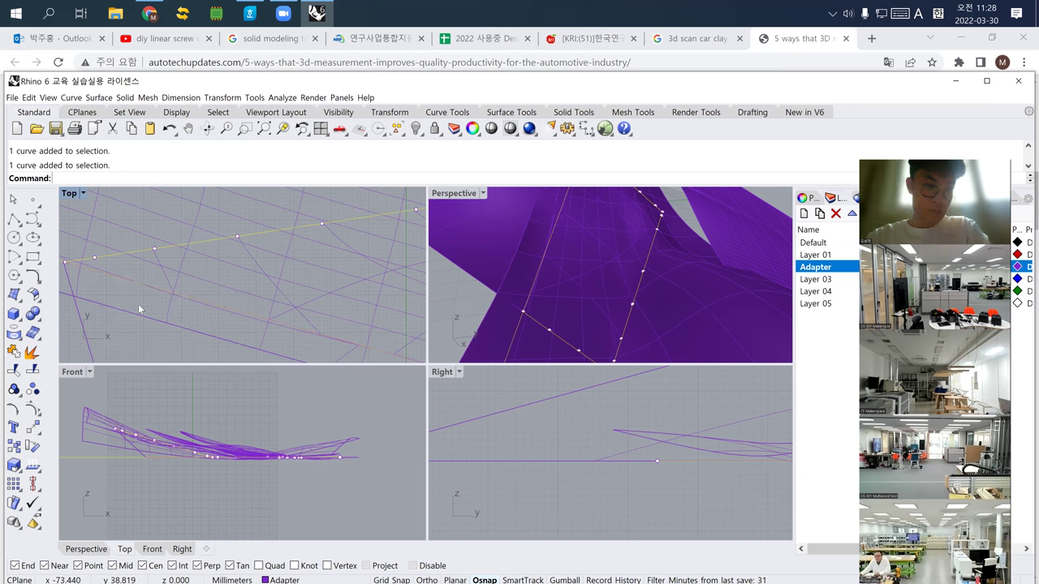
{"action": "scroll", "coordinate": [138, 303], "scroll_direction": "down", "scroll_amount": 5}
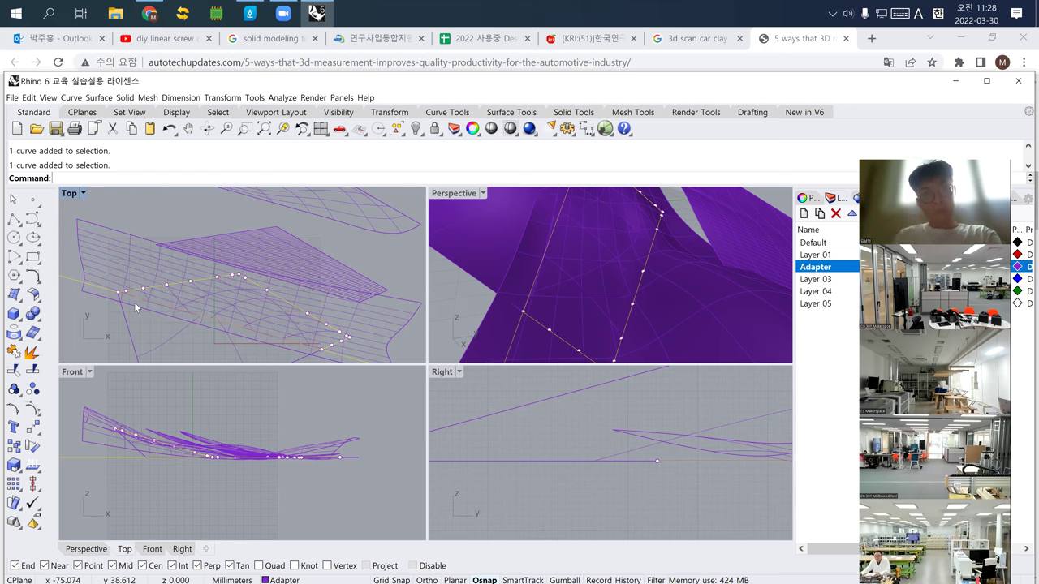
{"action": "key", "text": "Escape"}
{"action": "key", "text": "ctrl+h"}
Step: Select the four boundary curves that enclose the curve network, including the dense edge curve shared with the adjoining surface
{"action": "scroll", "coordinate": [126, 283], "scroll_direction": "up", "scroll_amount": 5}
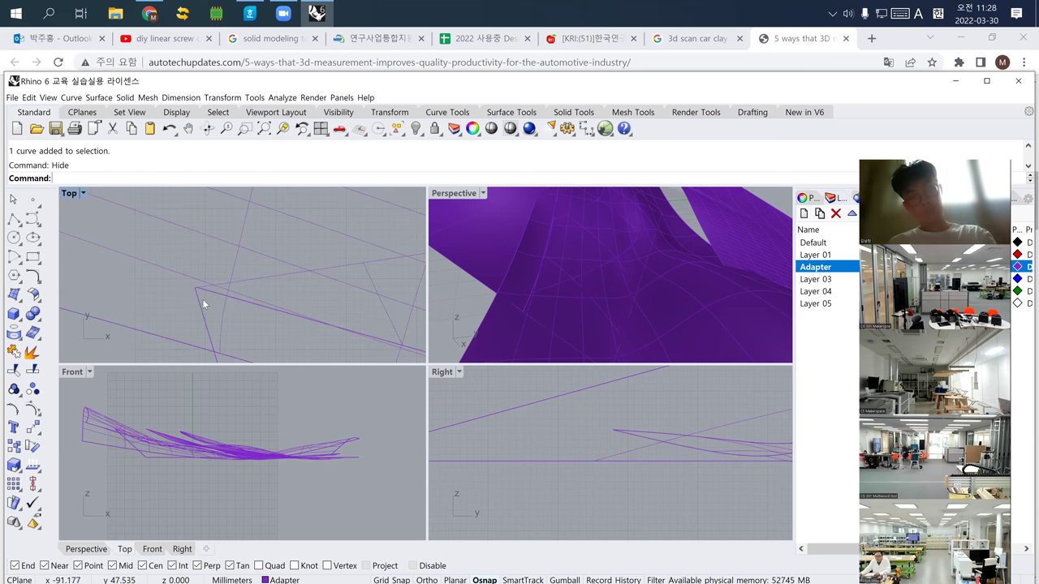
{"action": "left_click", "coordinate": [211, 293]}
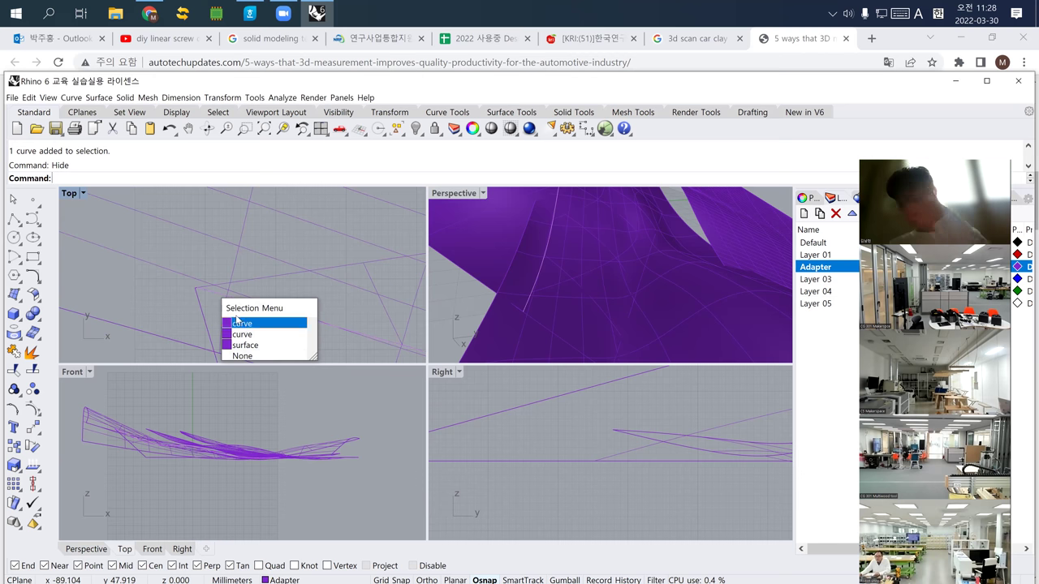
{"action": "left_click", "coordinate": [235, 322]}
{"action": "left_click", "coordinate": [228, 292]}
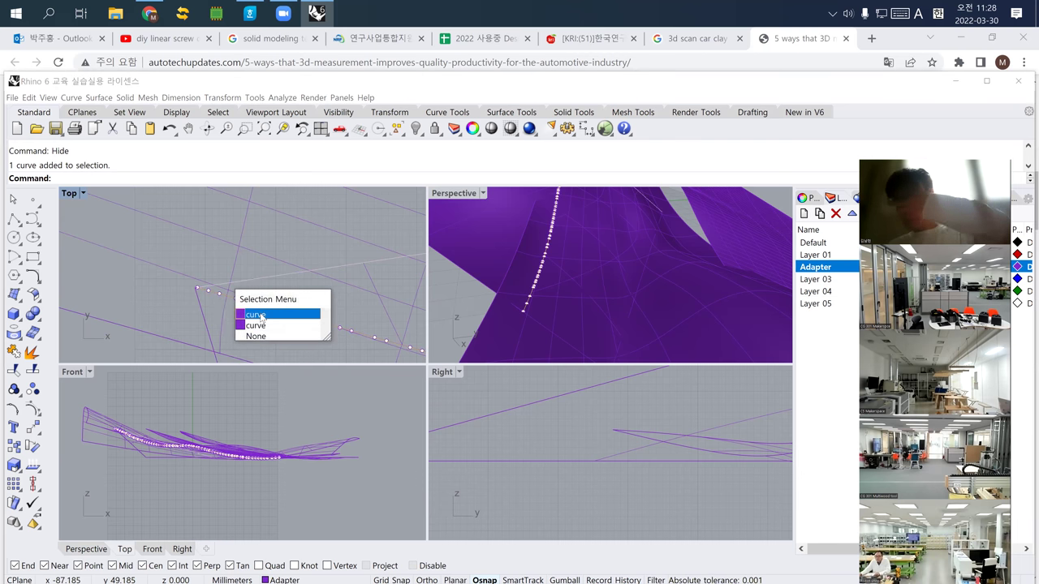
{"action": "left_click", "coordinate": [256, 315]}
{"action": "scroll", "coordinate": [284, 288], "scroll_direction": "down", "scroll_amount": 3}
{"action": "left_click", "coordinate": [314, 244]}
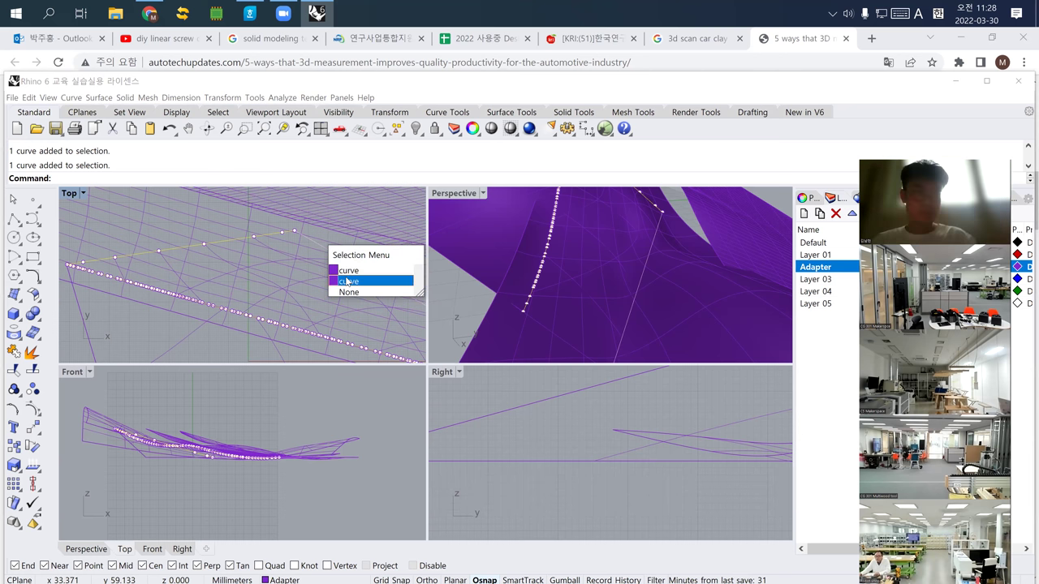
{"action": "left_click", "coordinate": [347, 281]}
{"action": "scroll", "coordinate": [325, 302], "scroll_direction": "down", "scroll_amount": 3}
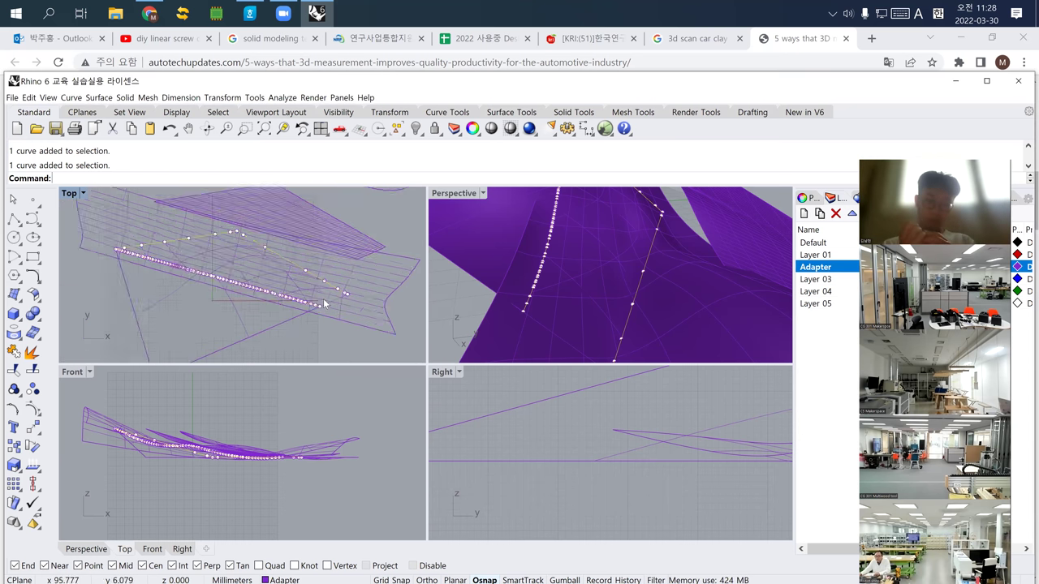
{"action": "scroll", "coordinate": [324, 303], "scroll_direction": "up", "scroll_amount": 3}
{"action": "left_click", "coordinate": [346, 315]}
{"action": "left_click", "coordinate": [358, 335]}
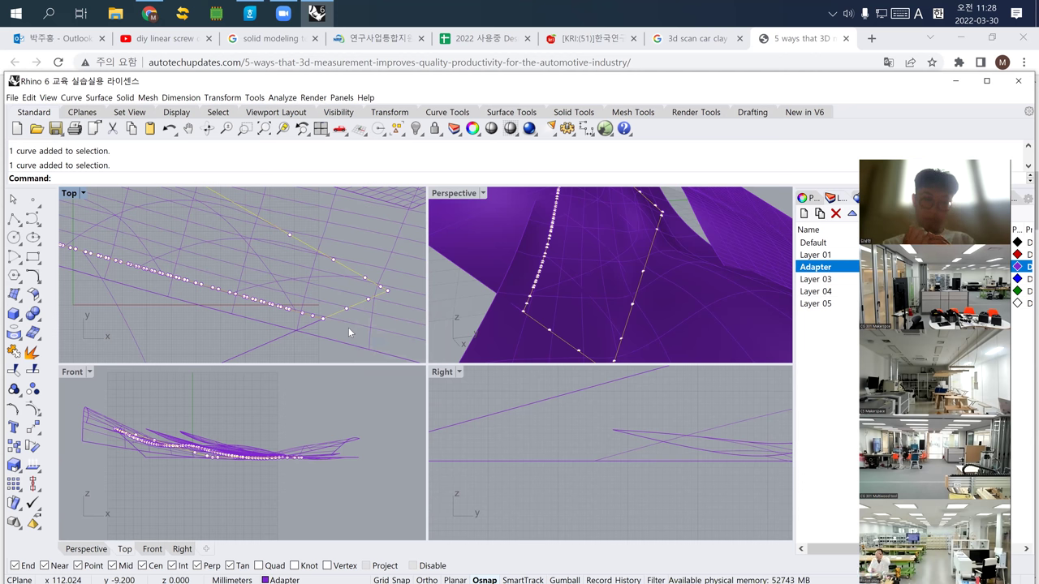
Step: Extrude the selected boundary curves to both sides with ExtrudeCrv so the walls pass fully through the patch surface
{"action": "type", "text": "ExtrudeCrv"}
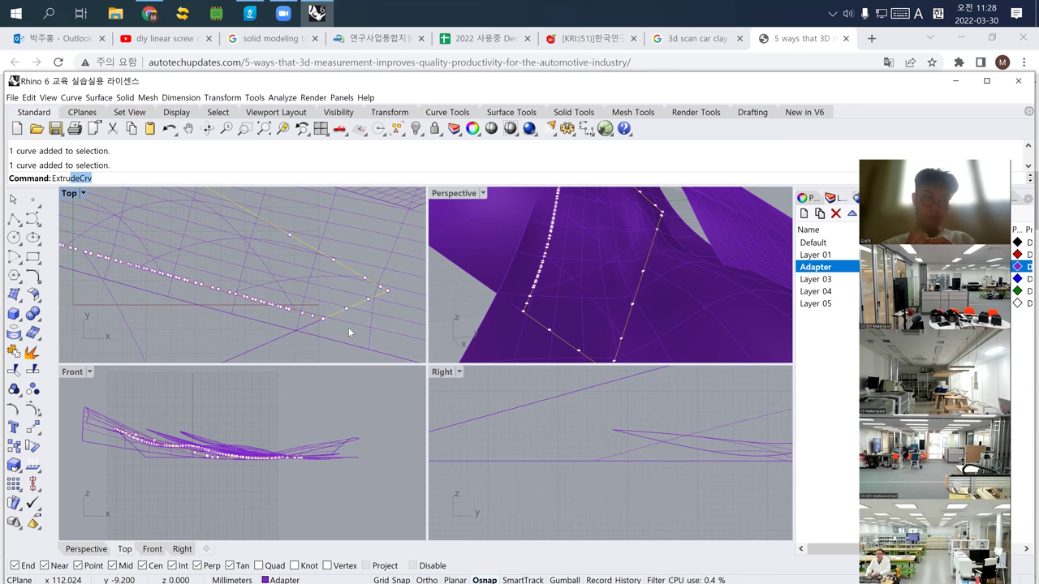
{"action": "key", "text": "Return"}
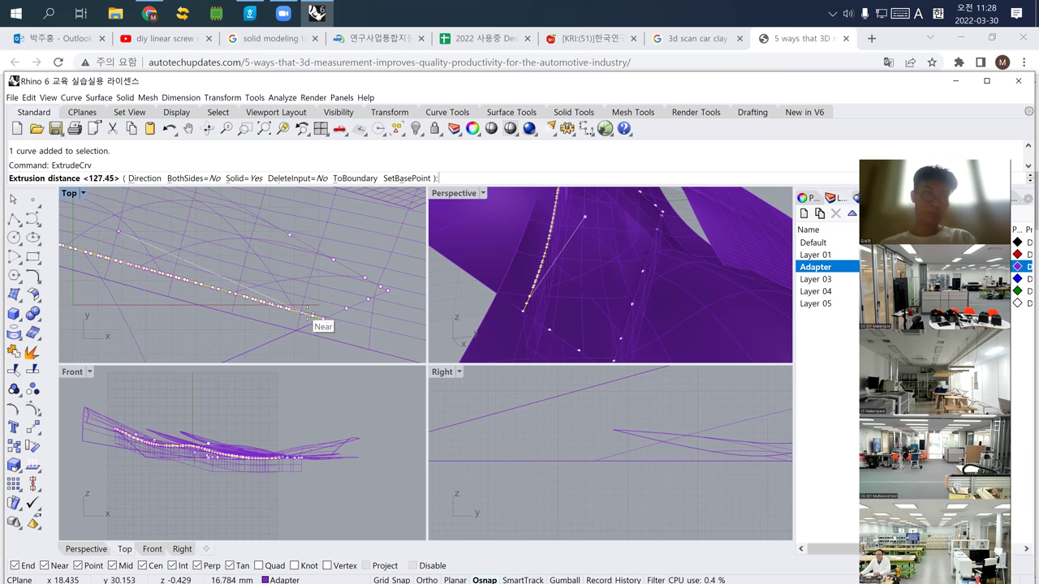
{"action": "type", "text": "b"}
{"action": "key", "text": "Return"}
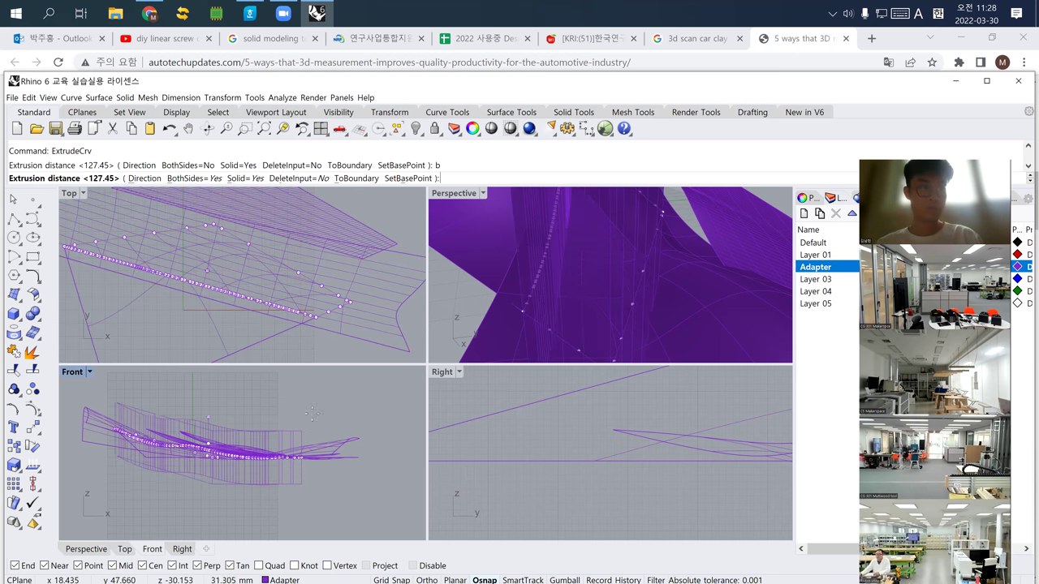
{"action": "left_click", "coordinate": [315, 401]}
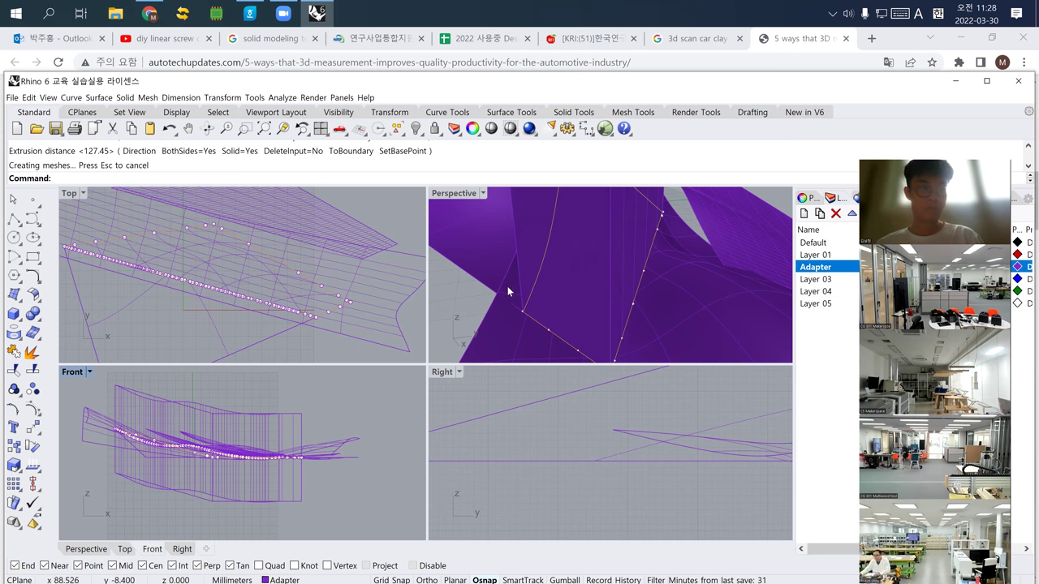
{"action": "scroll", "coordinate": [507, 285], "scroll_direction": "down", "scroll_amount": 3}
{"action": "left_click", "coordinate": [489, 323]}
{"action": "type", "text": "Plit"}
{"action": "key", "text": "Return"}
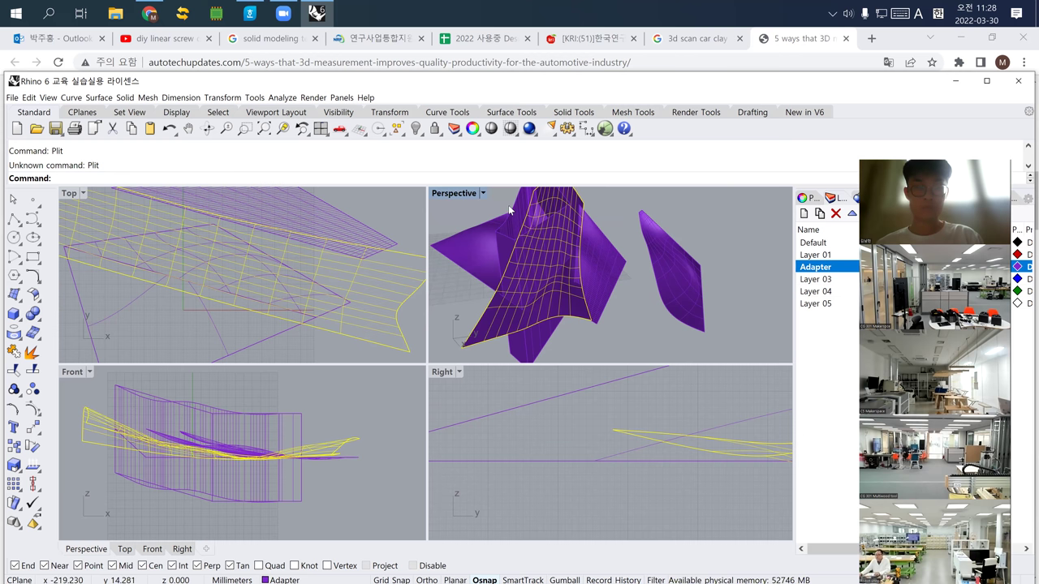
{"action": "left_click", "coordinate": [511, 325]}
{"action": "scroll", "coordinate": [350, 310], "scroll_direction": "up", "scroll_amount": 3}
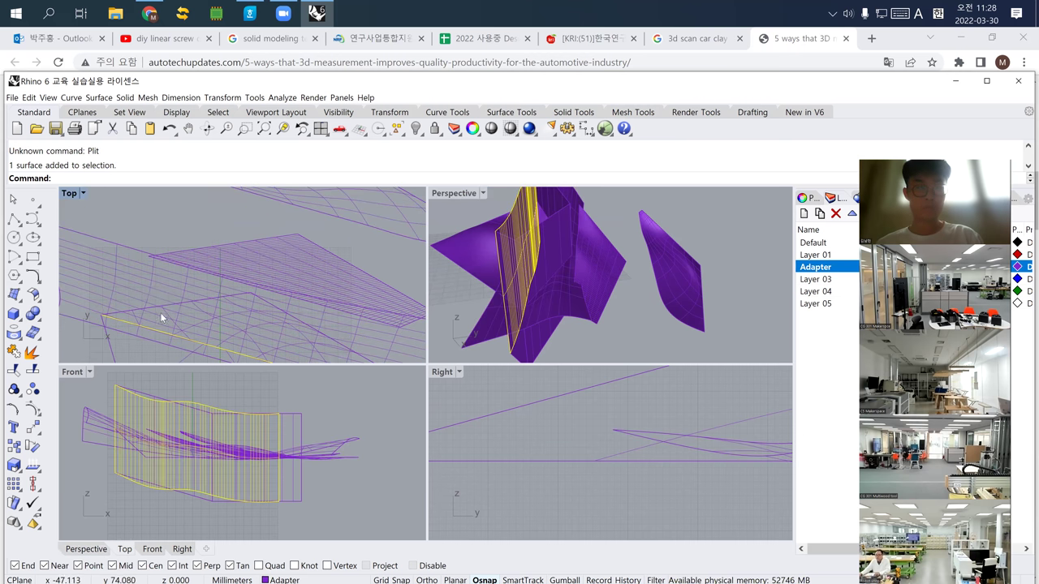
{"action": "left_click", "coordinate": [289, 435]}
{"action": "left_click", "coordinate": [209, 408], "text": "shift"}
{"action": "right_click_drag", "start_coordinate": [471, 268], "coordinate": [523, 276]}
{"action": "key", "text": "Return"}
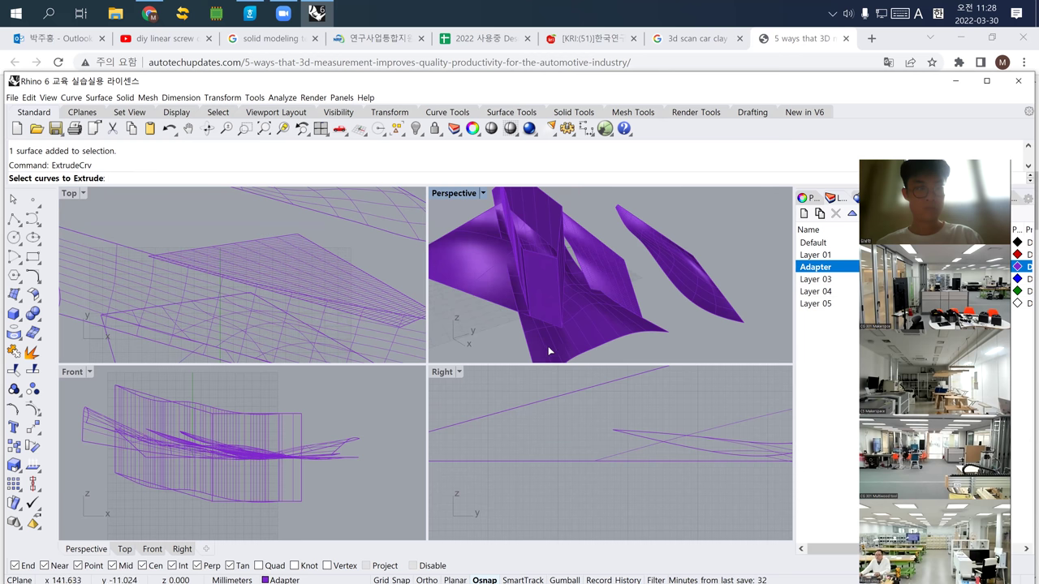
{"action": "right_click_drag", "start_coordinate": [574, 323], "coordinate": [528, 328]}
{"action": "key", "text": "Escape"}
Step: Split the patch surface using the extruded boundary walls as cutting objects
{"action": "left_click", "coordinate": [528, 328]}
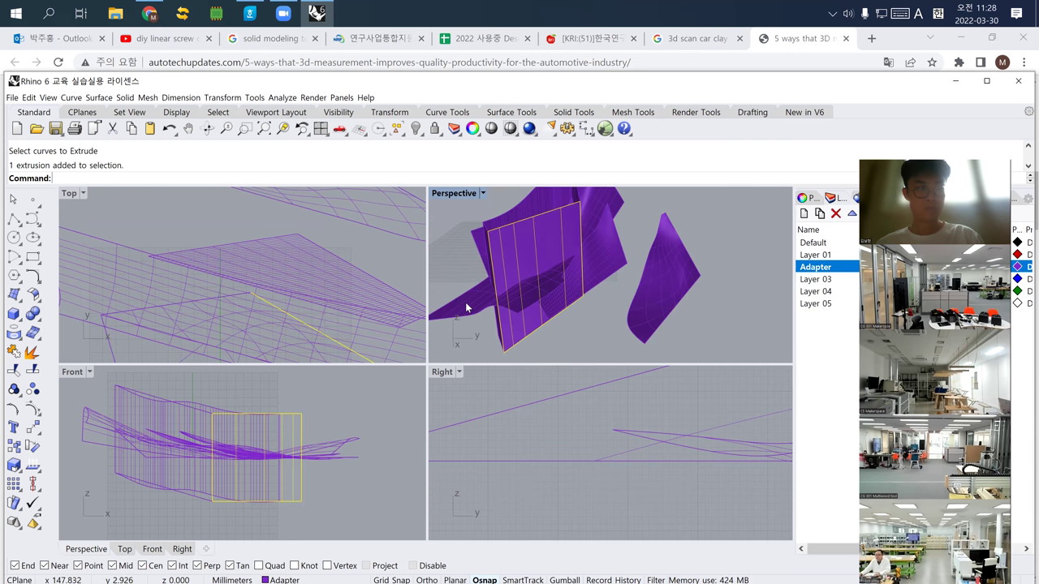
{"action": "left_click", "coordinate": [466, 307]}
{"action": "type", "text": "split"}
{"action": "key", "text": "Return"}
{"action": "right_click_drag", "start_coordinate": [576, 306], "coordinate": [619, 307]}
{"action": "left_click", "coordinate": [608, 266]}
{"action": "left_click", "coordinate": [603, 248]}
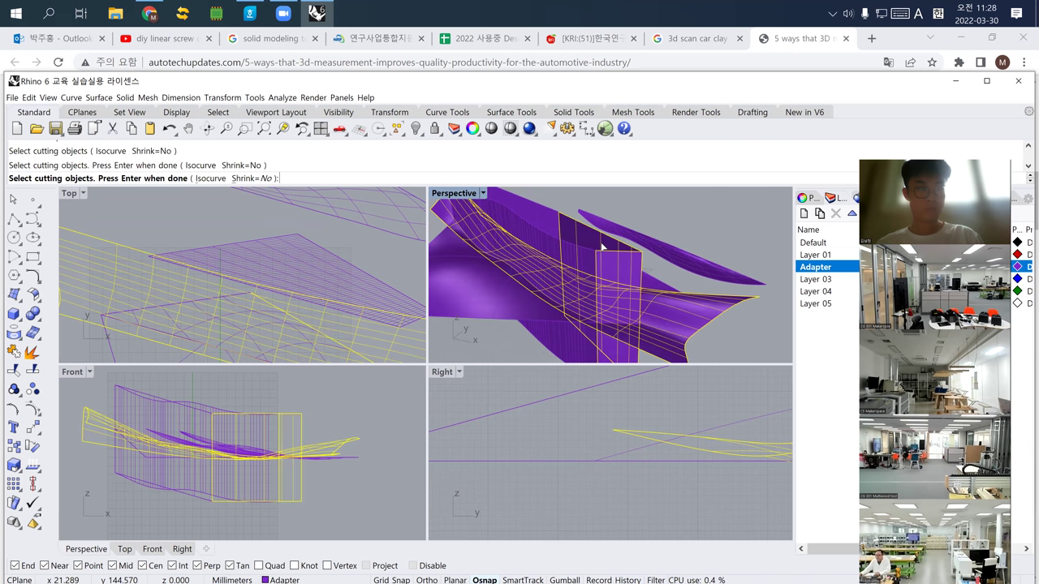
{"action": "left_click", "coordinate": [569, 243]}
{"action": "right_click_drag", "start_coordinate": [556, 244], "coordinate": [524, 231]}
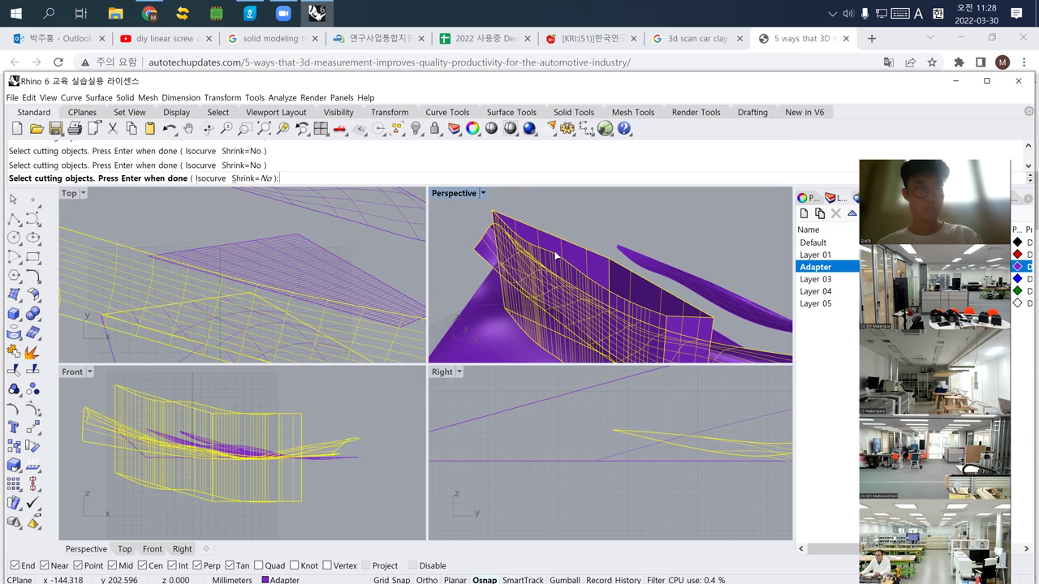
{"action": "key", "text": "Return"}
Step: Delete the extruded walls and the leftover patch surface outside the network's boundary
{"action": "right_click_drag", "start_coordinate": [555, 269], "coordinate": [574, 244]}
{"action": "left_click", "coordinate": [574, 243]}
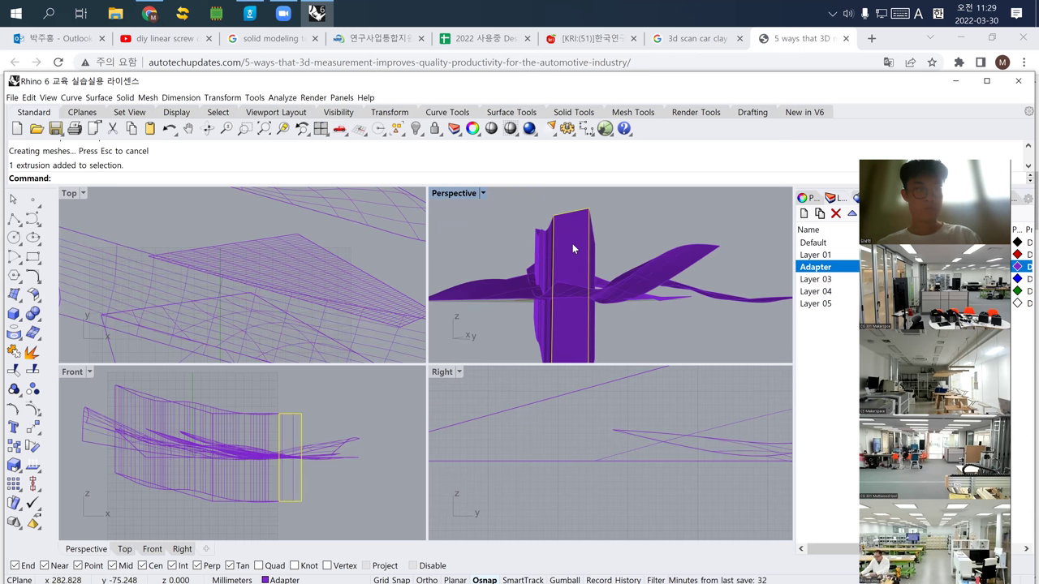
{"action": "key", "text": "Delete"}
{"action": "left_click", "coordinate": [557, 234]}
{"action": "key", "text": "Delete"}
{"action": "left_click", "coordinate": [589, 238]}
{"action": "key", "text": "Delete"}
{"action": "right_click_drag", "start_coordinate": [589, 238], "coordinate": [575, 260]}
{"action": "left_click", "coordinate": [575, 261]}
{"action": "key", "text": "Delete"}
Step: Move the trimmed patch surface off the curve network to the far end of the row of separated surfaces
{"action": "left_click", "coordinate": [566, 292]}
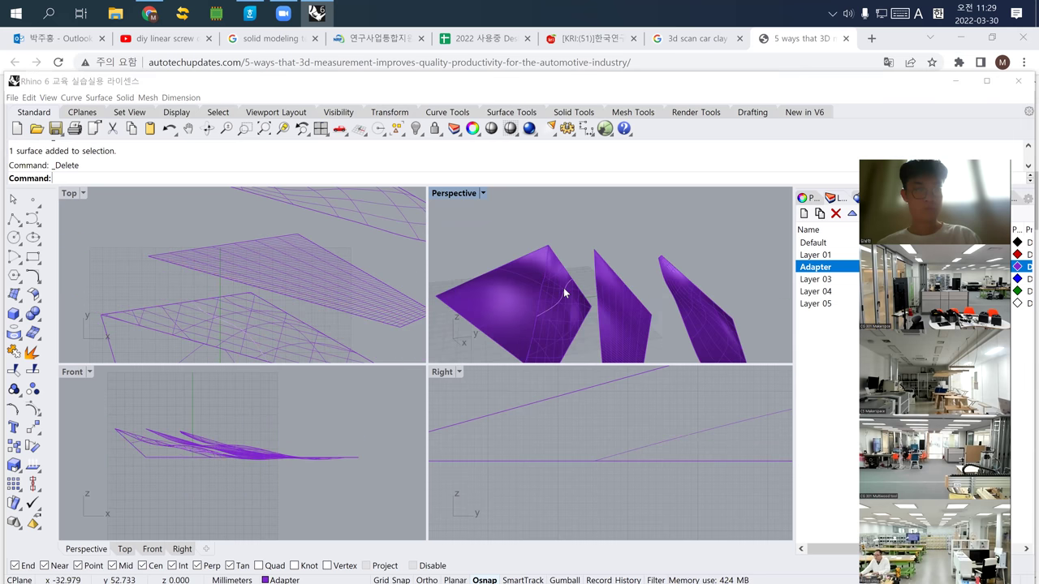
{"action": "left_click", "coordinate": [597, 339]}
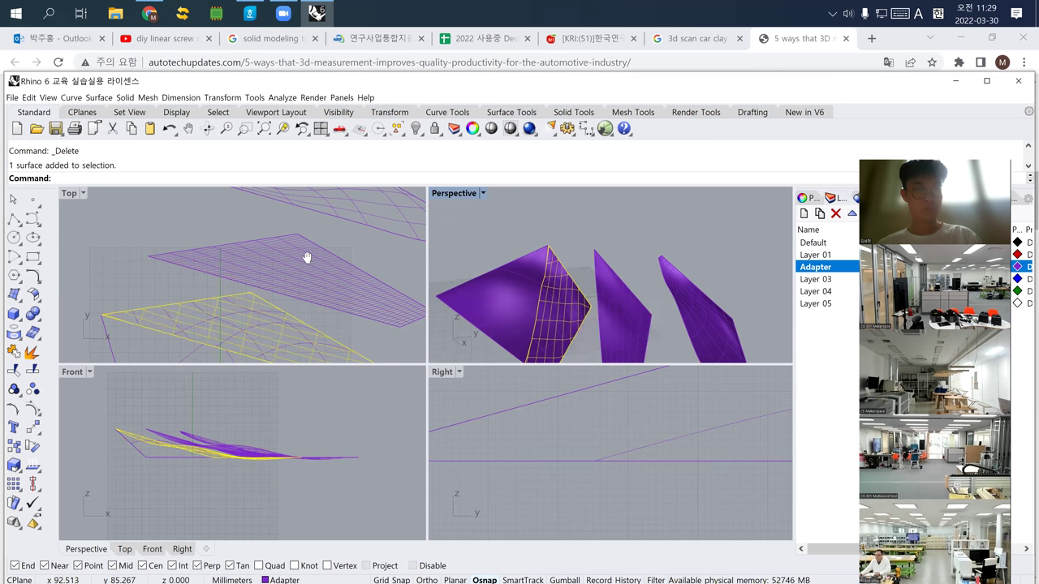
{"action": "scroll", "coordinate": [280, 259], "scroll_direction": "down", "scroll_amount": 3}
{"action": "left_click_drag", "start_coordinate": [237, 274], "coordinate": [229, 242], "text": "shift"}
Step: Compare the three separated surfaces by highlighting each one in turn
{"action": "left_click", "coordinate": [235, 323]}
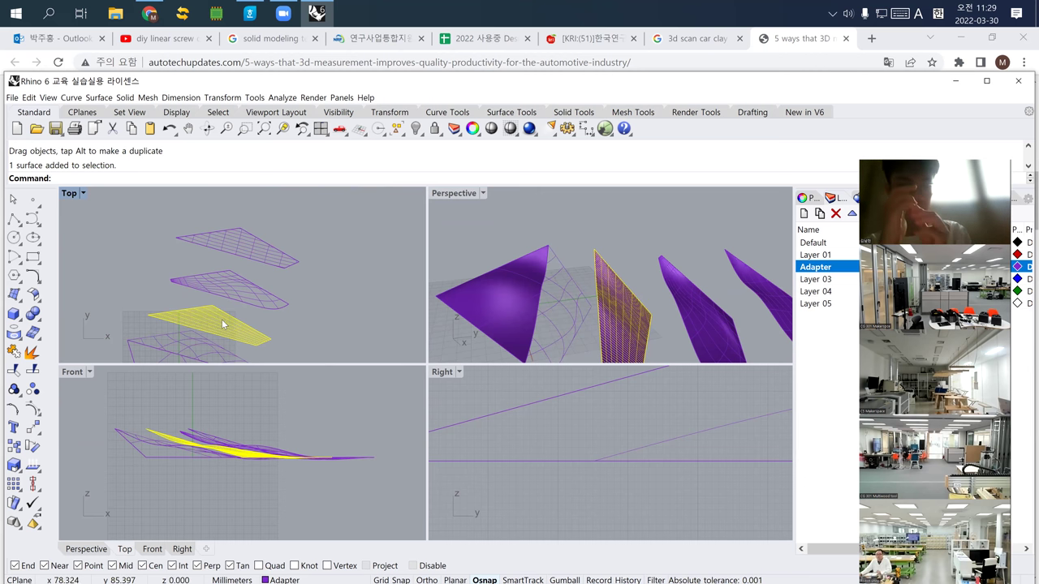
{"action": "left_click", "coordinate": [233, 293]}
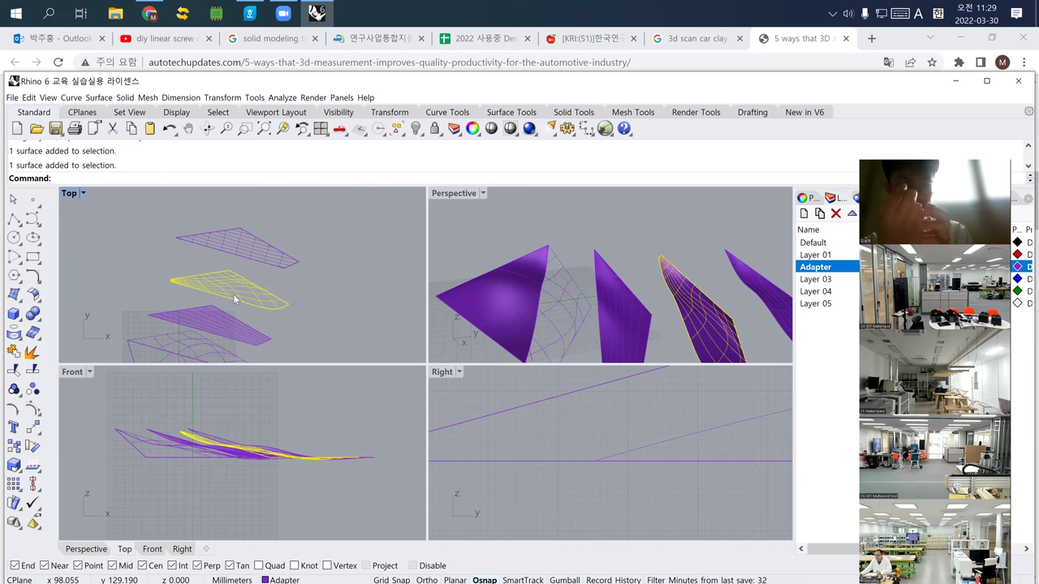
{"action": "left_click", "coordinate": [264, 262]}
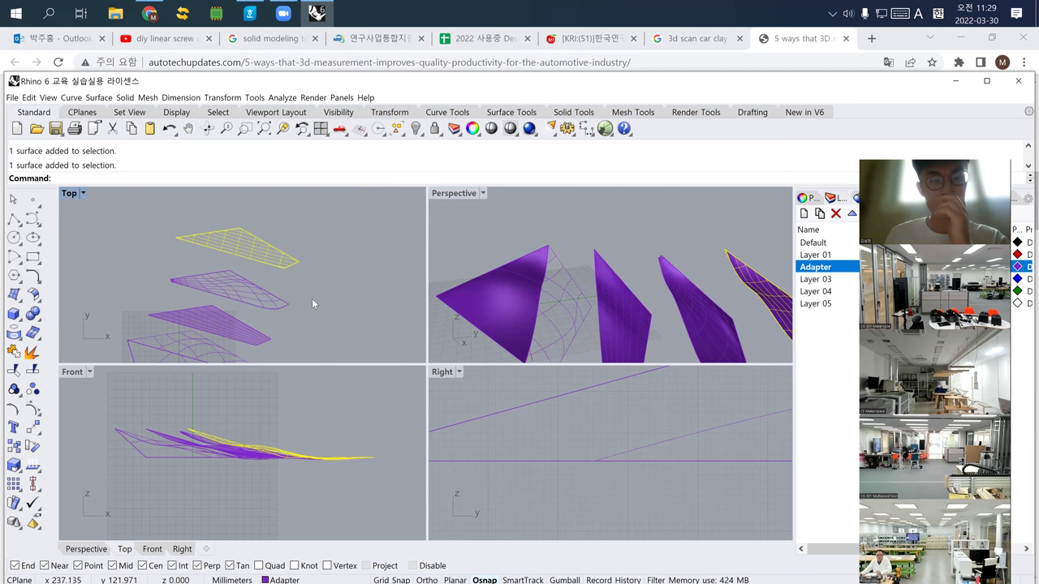
{"action": "scroll", "coordinate": [311, 299], "scroll_direction": "down", "scroll_amount": 3}
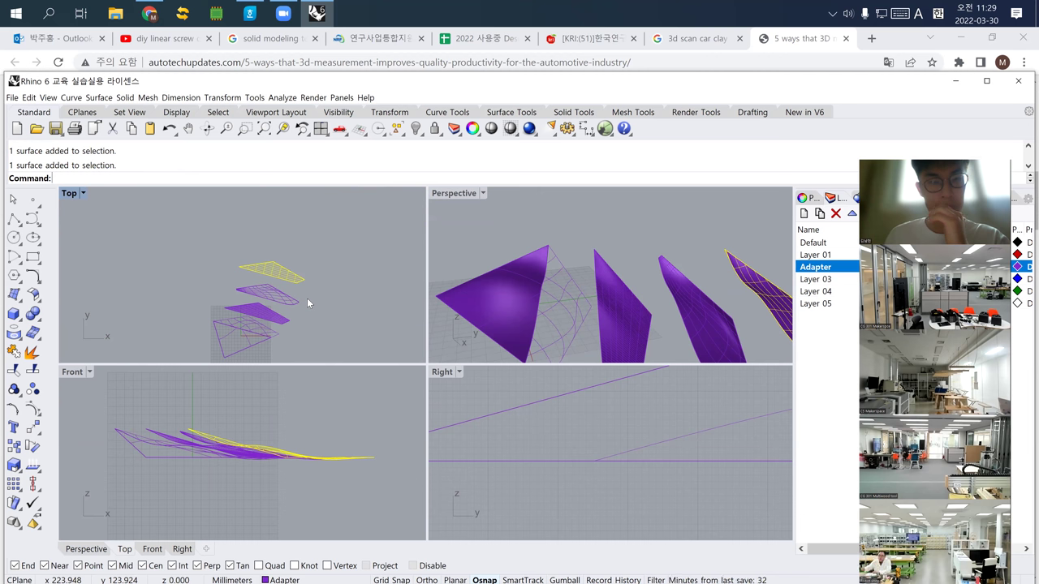
{"action": "right_click_drag", "start_coordinate": [262, 284], "coordinate": [250, 267]}
{"action": "key", "text": "Escape"}
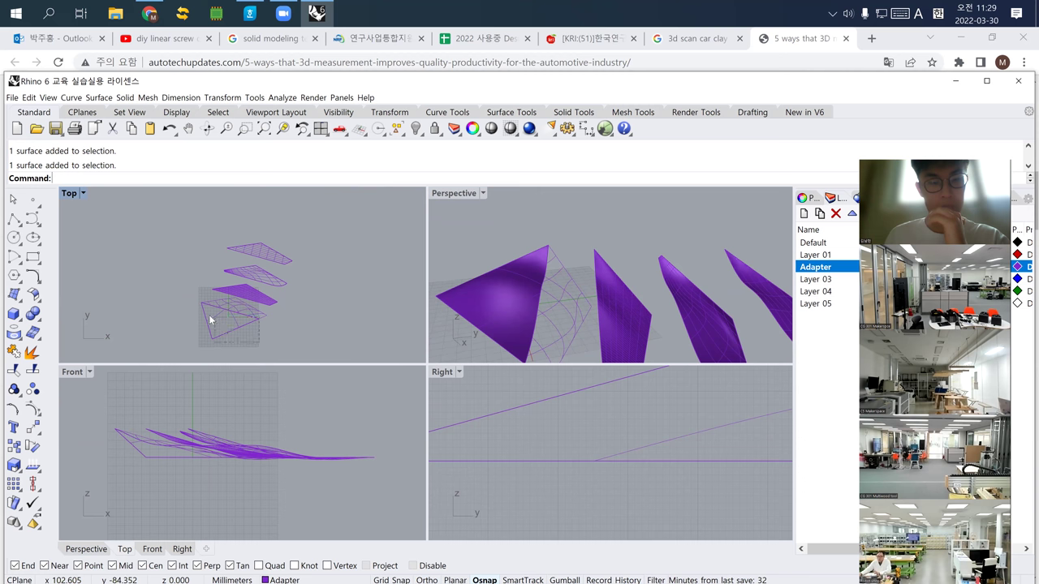
Step: Delete the original curve network with its adjoining surface, and move the nearest separated surface over to the vacated area
{"action": "left_click", "coordinate": [200, 309]}
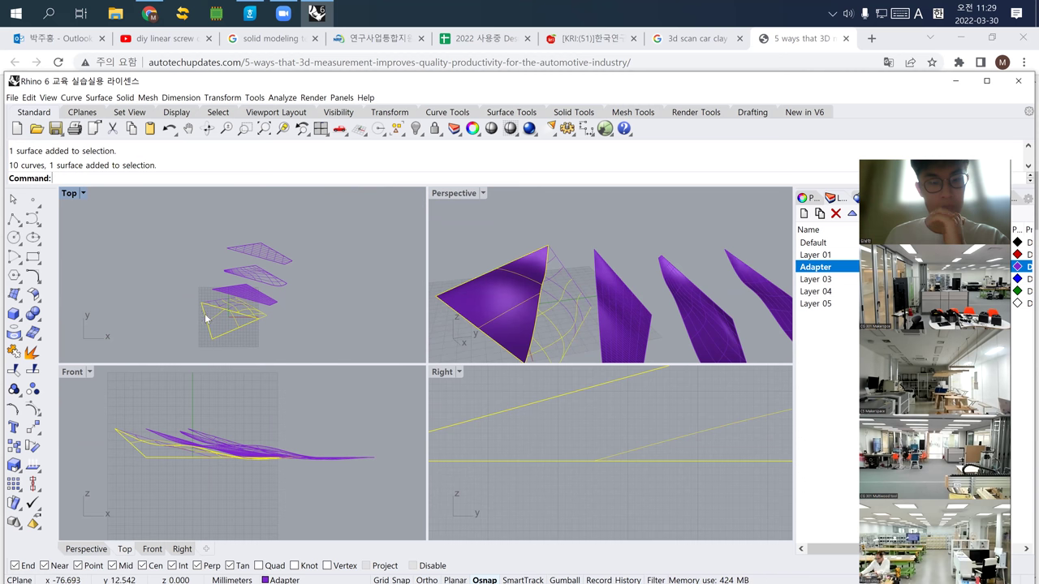
{"action": "key", "text": "Delete"}
{"action": "left_click_drag", "start_coordinate": [178, 285], "coordinate": [263, 333]}
{"action": "key", "text": "Delete"}
{"action": "left_click_drag", "start_coordinate": [243, 295], "coordinate": [215, 306]}
{"action": "right_click_drag", "start_coordinate": [520, 268], "coordinate": [580, 276]}
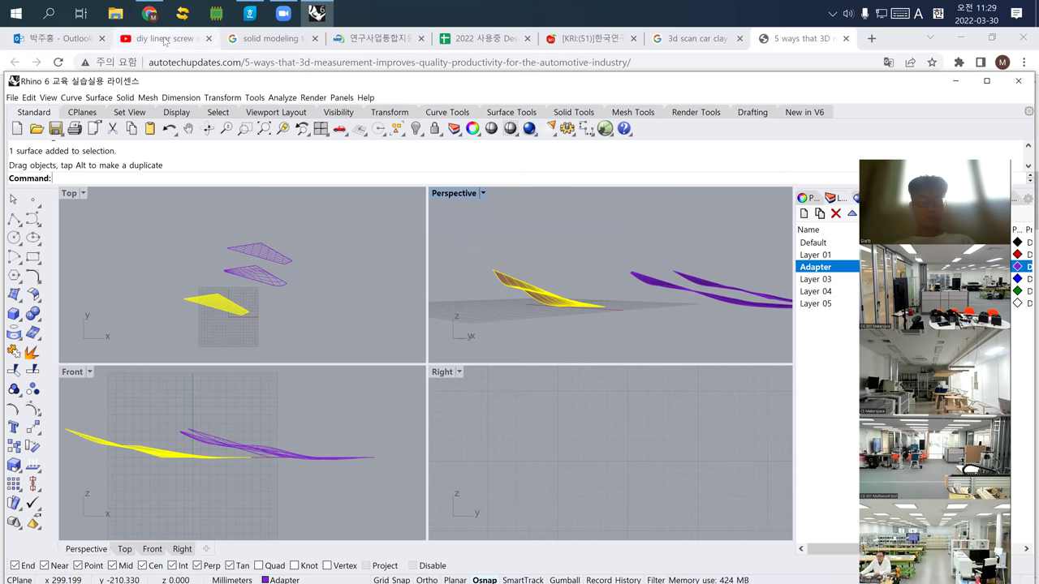
Step: Switch to the browser and run a web search for "ferray panel"
{"action": "left_click", "coordinate": [673, 38]}
{"action": "type", "text": "fa"}
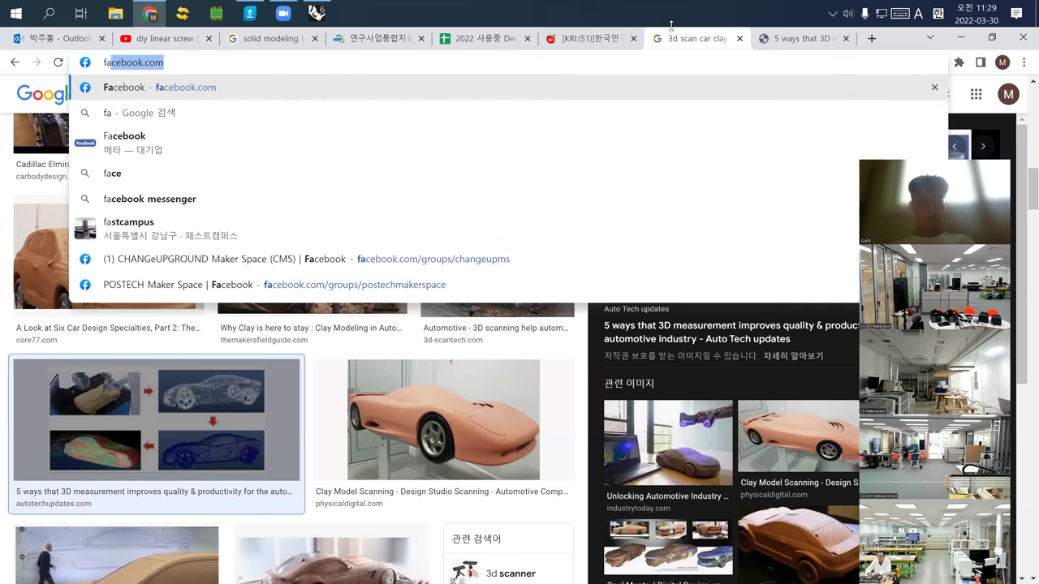
{"action": "key", "text": "BackSpace"}
{"action": "key", "text": "BackSpace"}
{"action": "type", "text": "erray panel"}
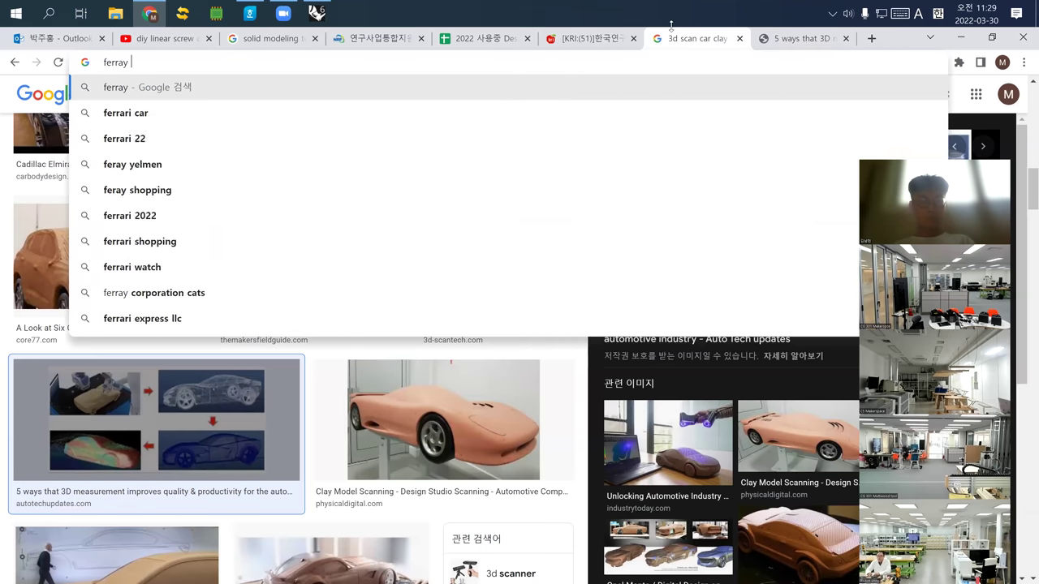
{"action": "key", "text": "Return"}
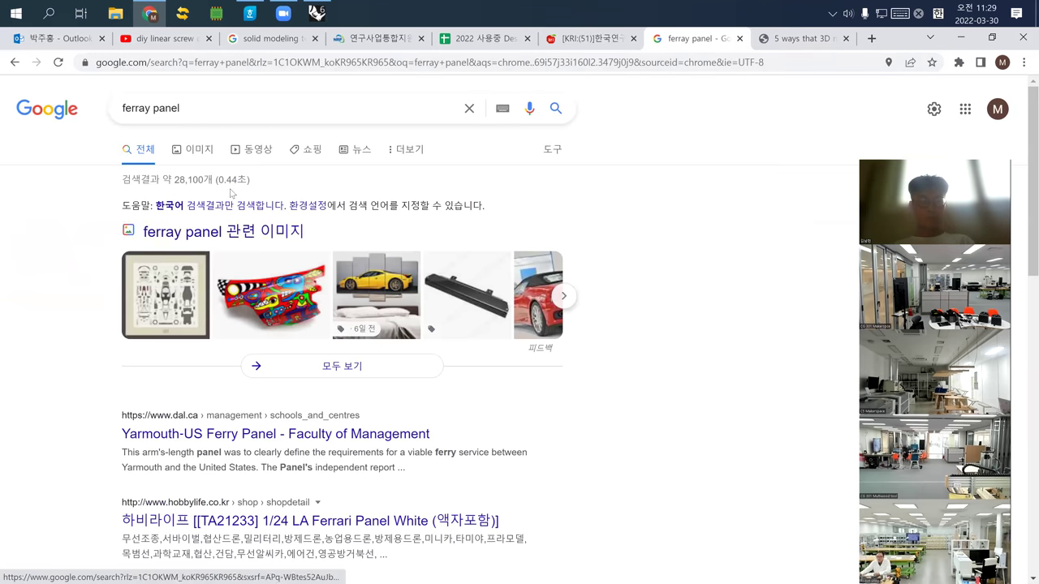
Step: Refine the web search to "ferray panel car", open the Ferrari 250 GTO fender picture, and look through the other image results
{"action": "left_click", "coordinate": [221, 109]}
{"action": "type", "text": "car"}
{"action": "key", "text": "Return"}
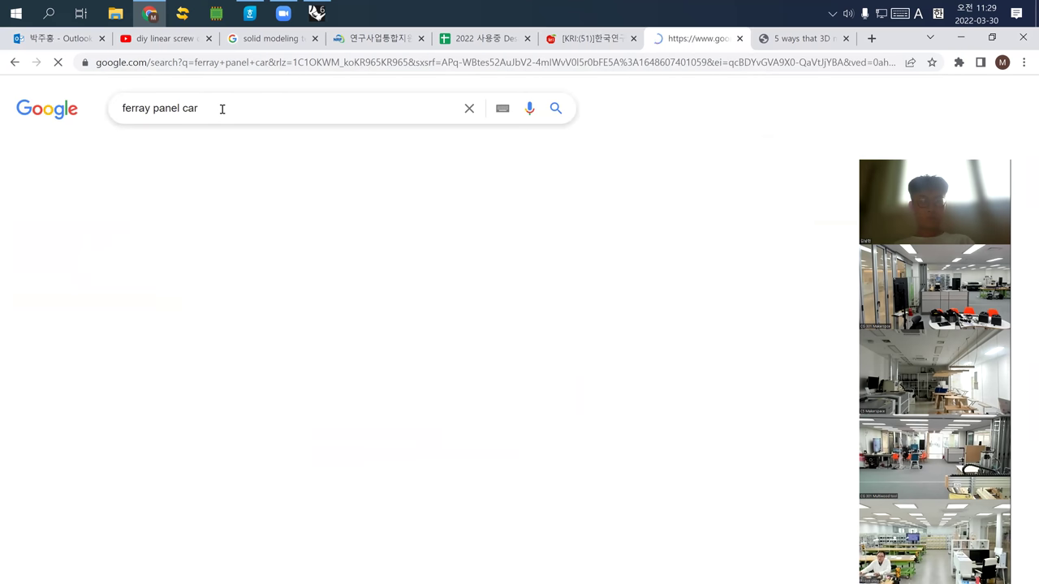
{"action": "left_click", "coordinate": [348, 307]}
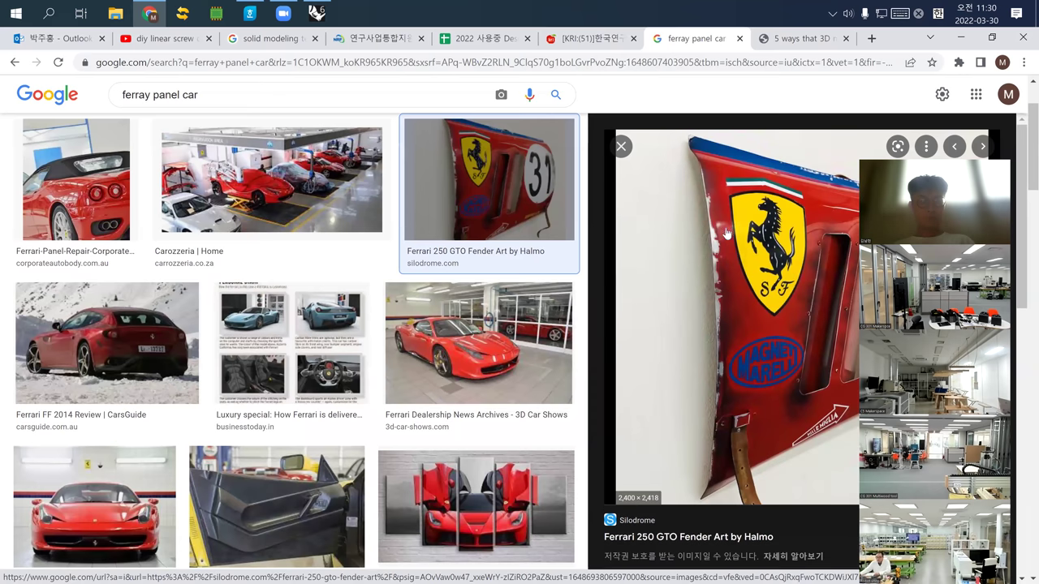
{"action": "scroll", "coordinate": [483, 504], "scroll_direction": "down", "scroll_amount": 1}
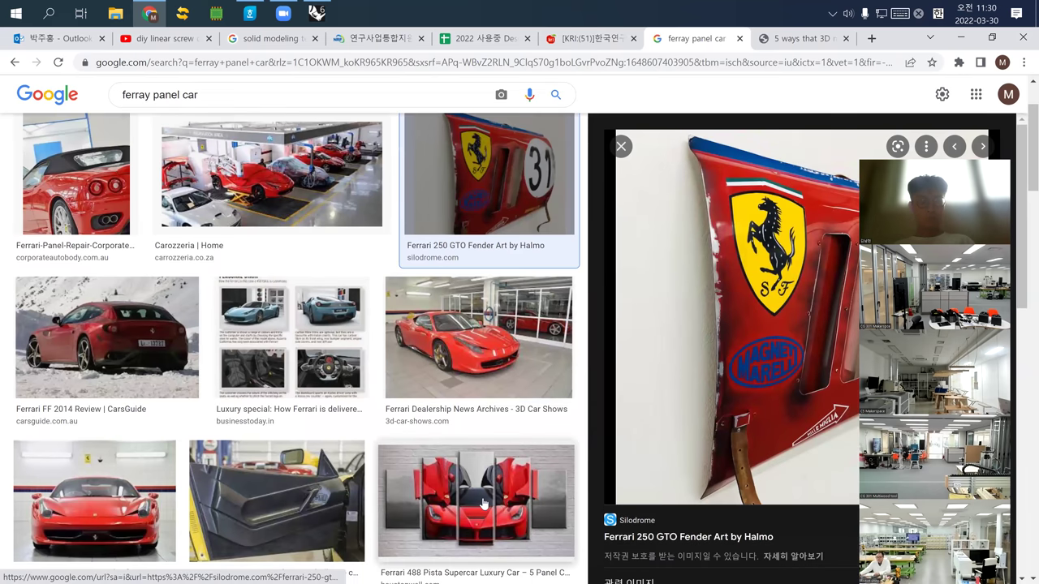
{"action": "scroll", "coordinate": [483, 504], "scroll_direction": "down", "scroll_amount": 4}
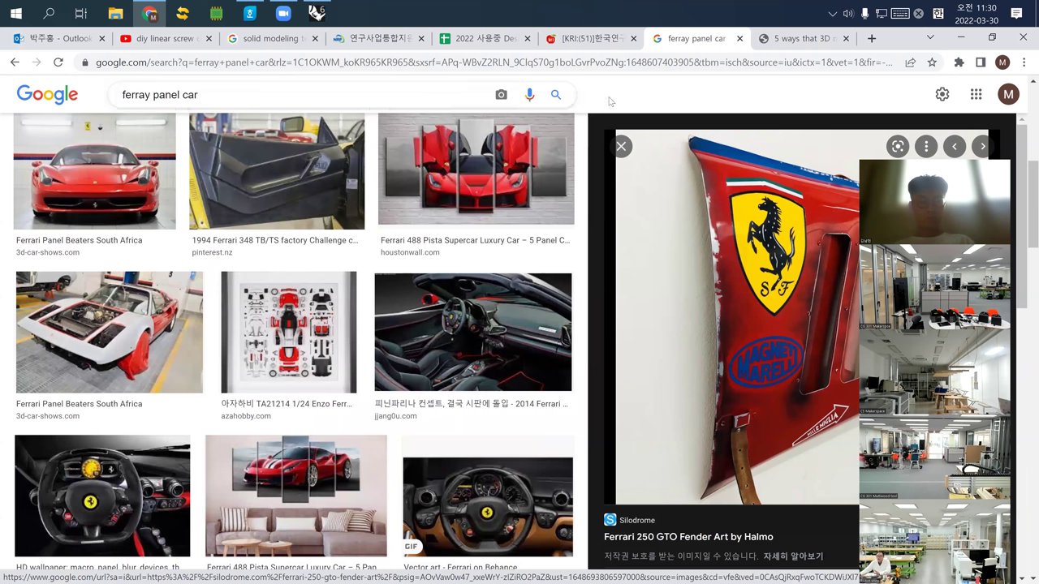
Step: Switch back to Rhino and move the selected surface in the Top view into line with the other two surfaces
{"action": "left_click", "coordinate": [315, 15]}
{"action": "left_click_drag", "start_coordinate": [263, 299], "coordinate": [264, 331]}
{"action": "right_click_drag", "start_coordinate": [264, 331], "coordinate": [234, 323]}
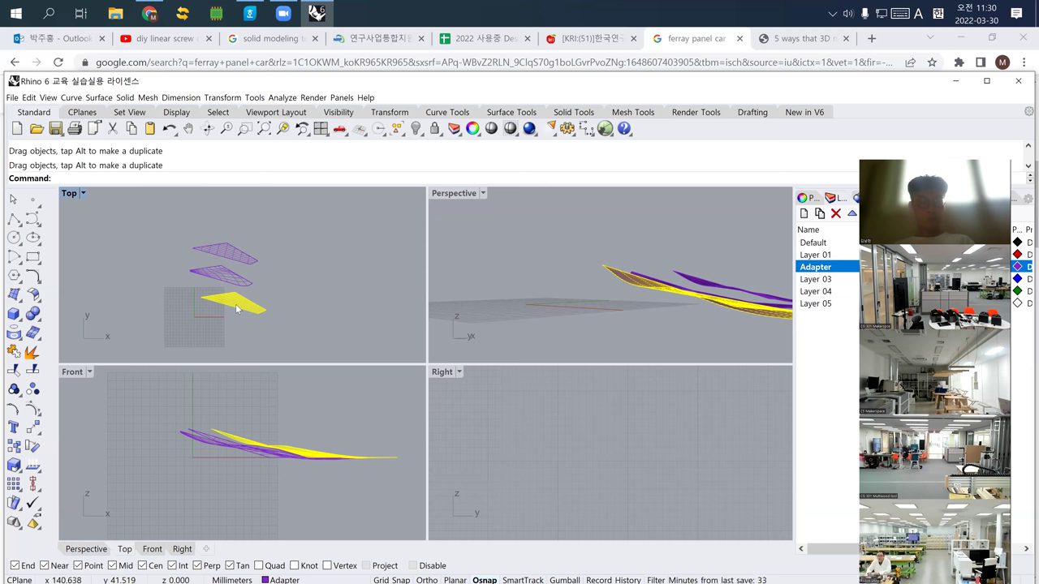
Step: Create a bounding box around the selected surface, and delete the other two separated surfaces
{"action": "type", "text": "d"}
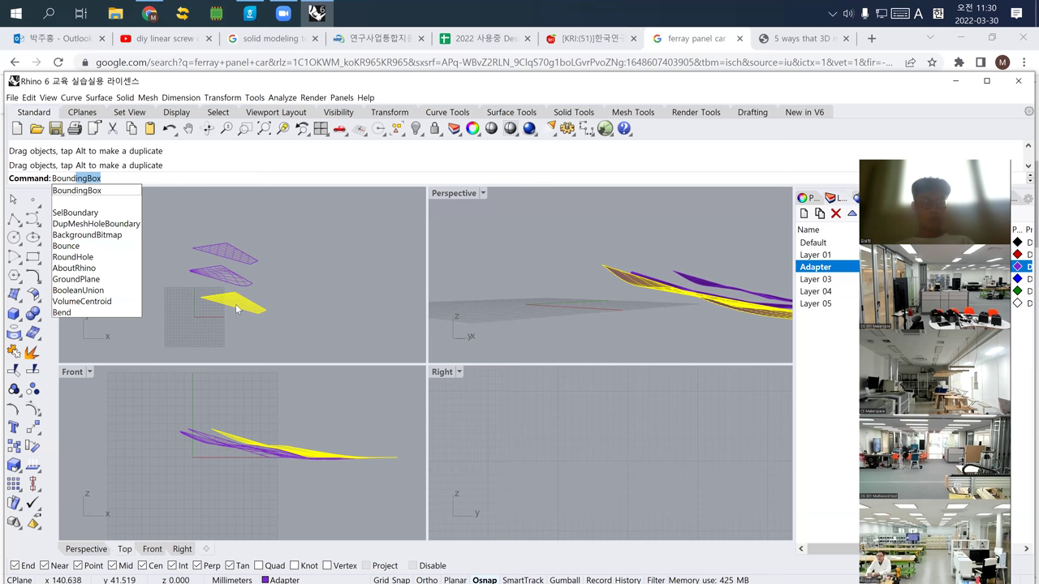
{"action": "key", "text": "Return"}
{"action": "key", "text": "Return"}
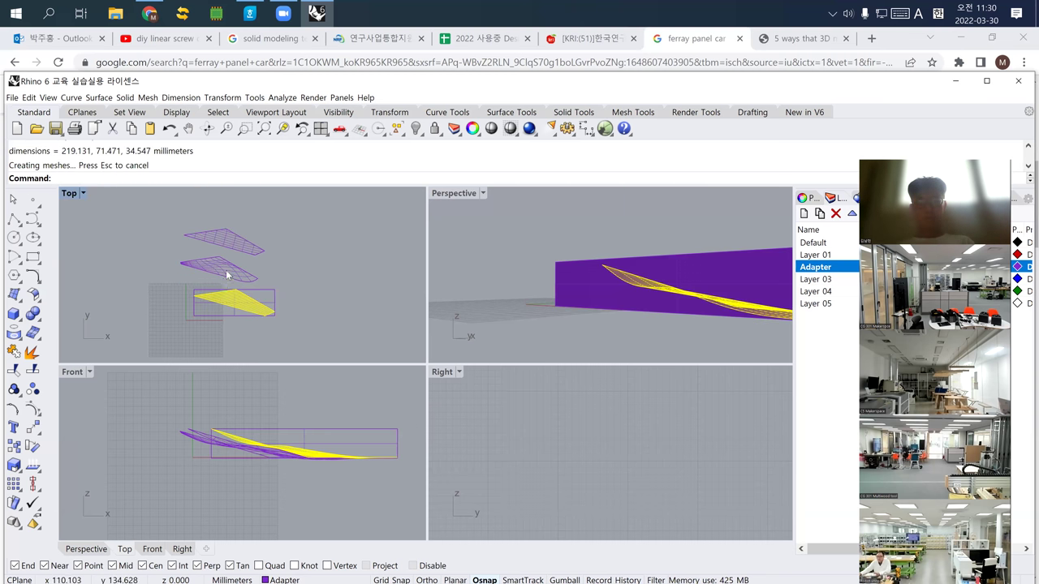
{"action": "left_click", "coordinate": [244, 248]}
{"action": "key", "text": "Delete"}
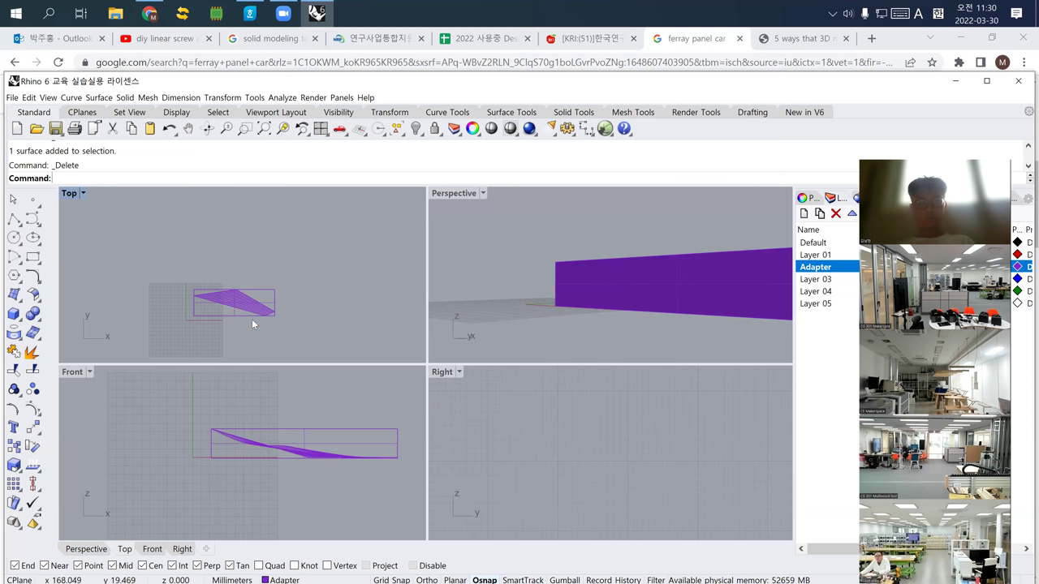
Step: Add a linear dimension for the bounding box's length along its lower edge in the Top view
{"action": "left_click", "coordinate": [314, 447]}
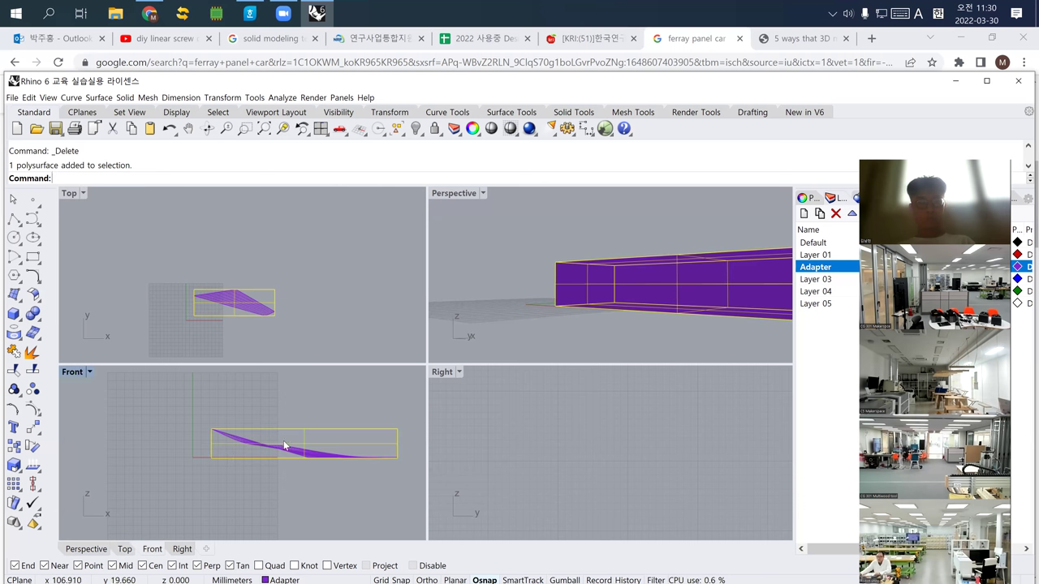
{"action": "right_click_drag", "start_coordinate": [284, 446], "coordinate": [248, 448]}
{"action": "left_click", "coordinate": [182, 98]}
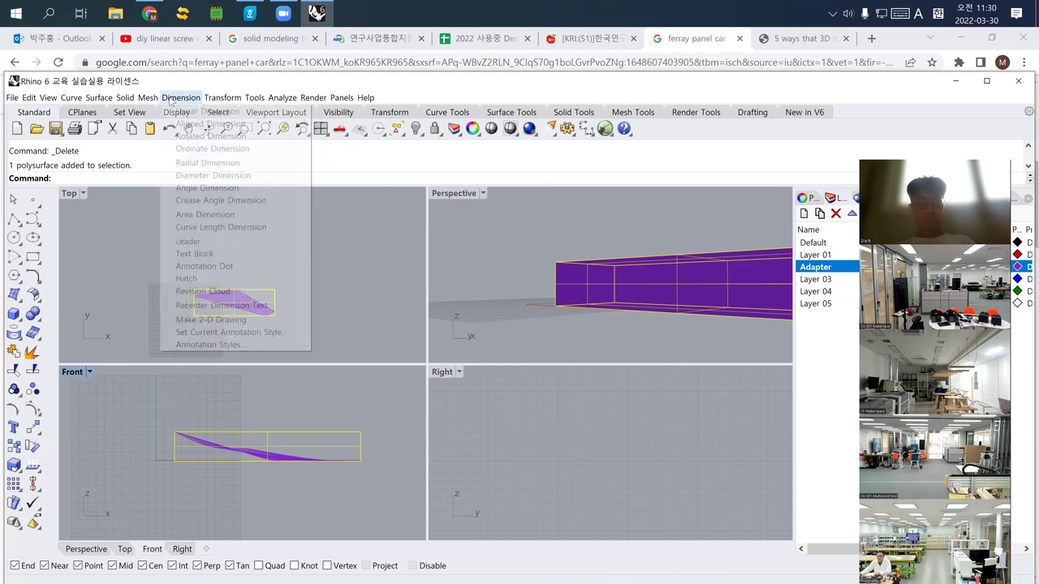
{"action": "left_click", "coordinate": [204, 107]}
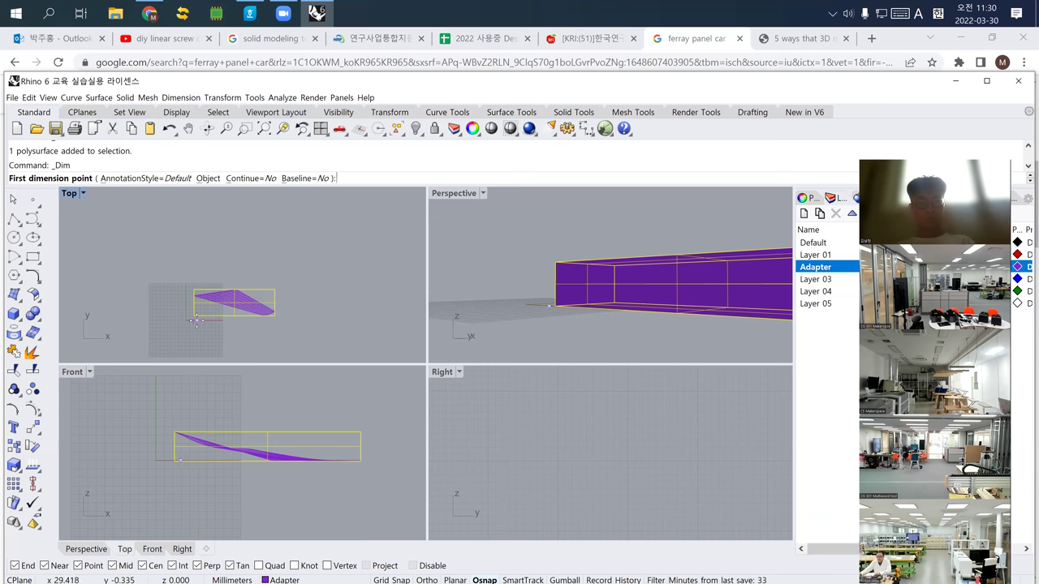
{"action": "left_click", "coordinate": [196, 318]}
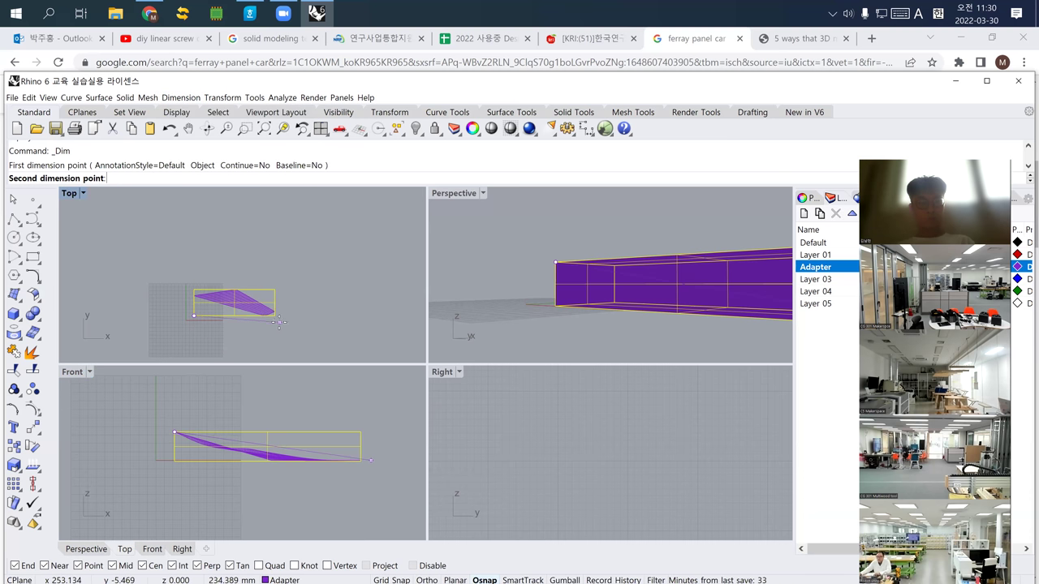
{"action": "left_click", "coordinate": [277, 323]}
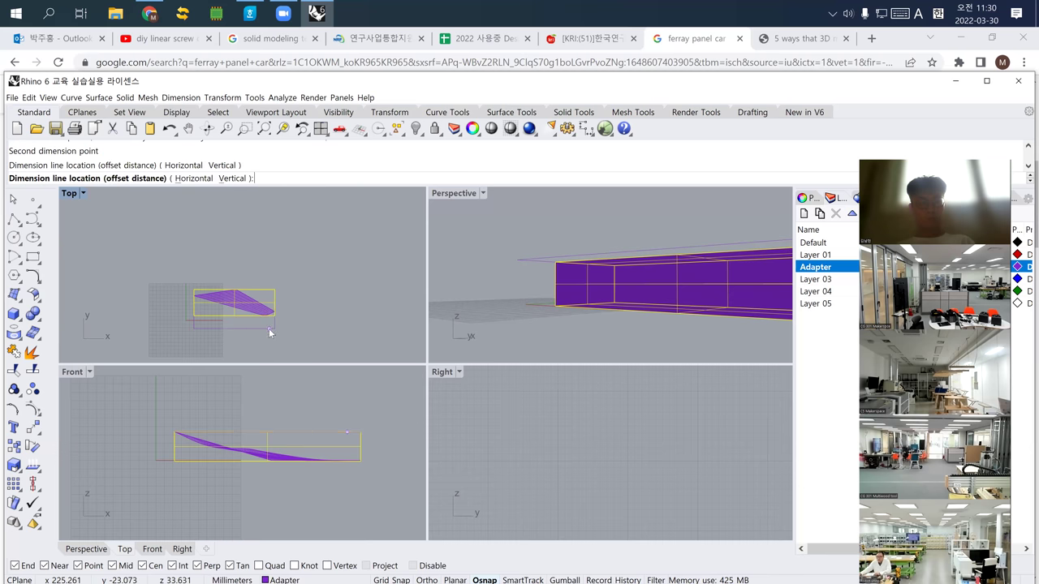
{"action": "left_click", "coordinate": [270, 332]}
{"action": "scroll", "coordinate": [236, 325], "scroll_direction": "up", "scroll_amount": 5}
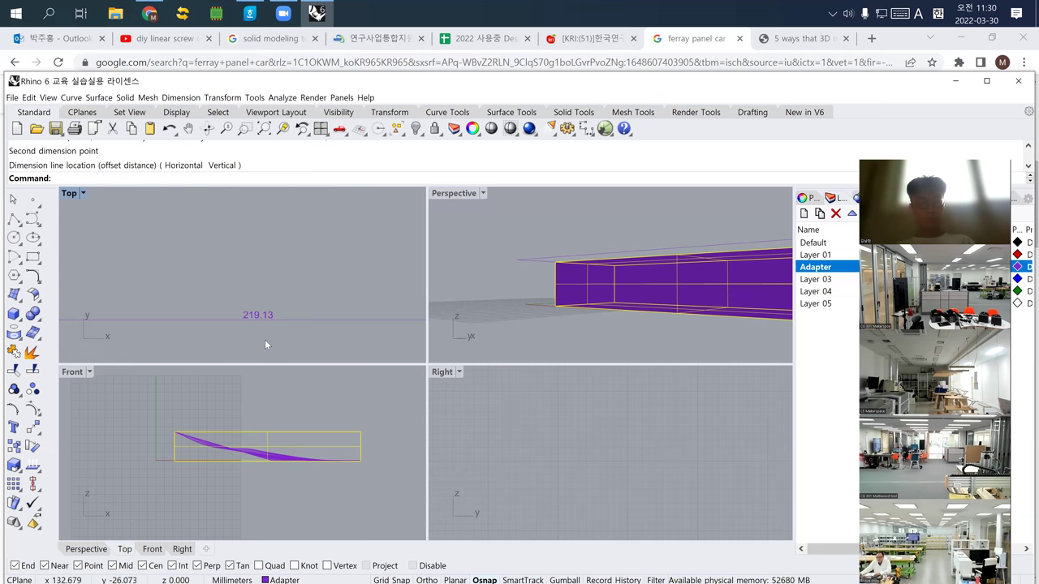
{"action": "scroll", "coordinate": [257, 330], "scroll_direction": "down", "scroll_amount": 5}
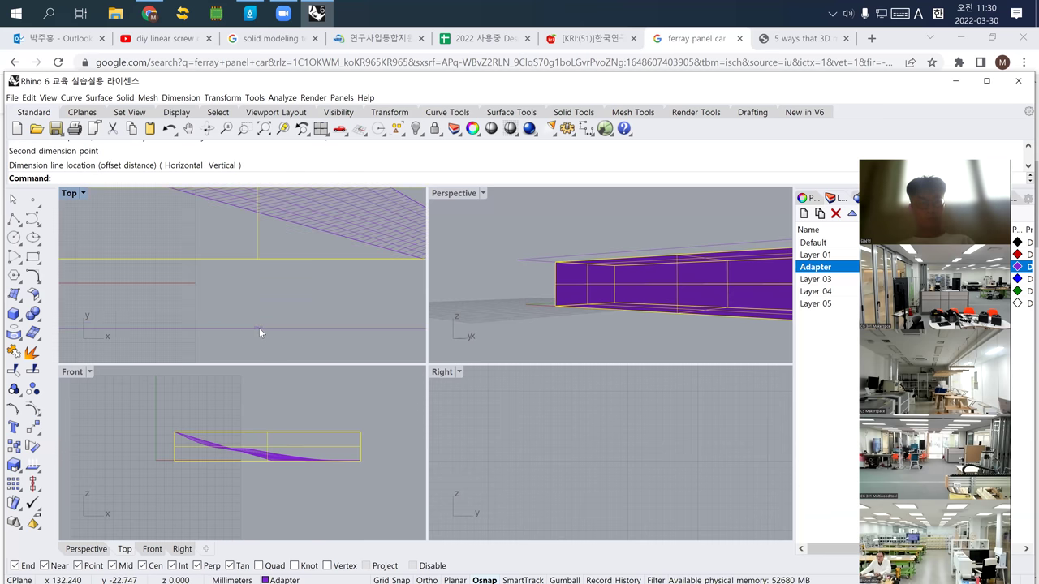
Step: Add a linear dimension for the bounding box's width beside its right edge in the Top view
{"action": "right_click", "coordinate": [302, 341]}
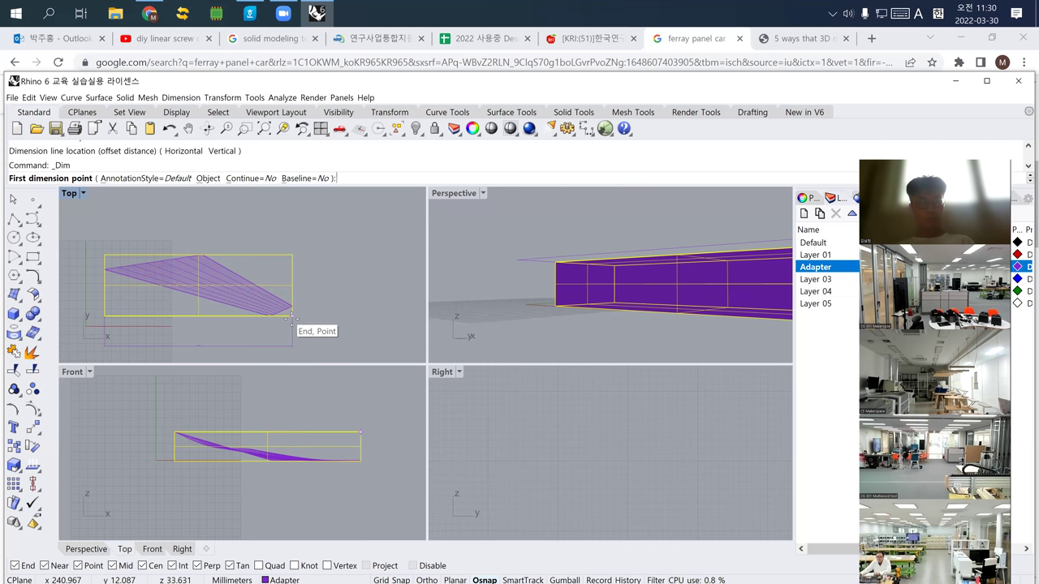
{"action": "left_click", "coordinate": [294, 318]}
{"action": "left_click", "coordinate": [297, 257]}
{"action": "left_click", "coordinate": [302, 281]}
{"action": "scroll", "coordinate": [308, 289], "scroll_direction": "up", "scroll_amount": 3}
{"action": "scroll", "coordinate": [308, 289], "scroll_direction": "up", "scroll_amount": 2}
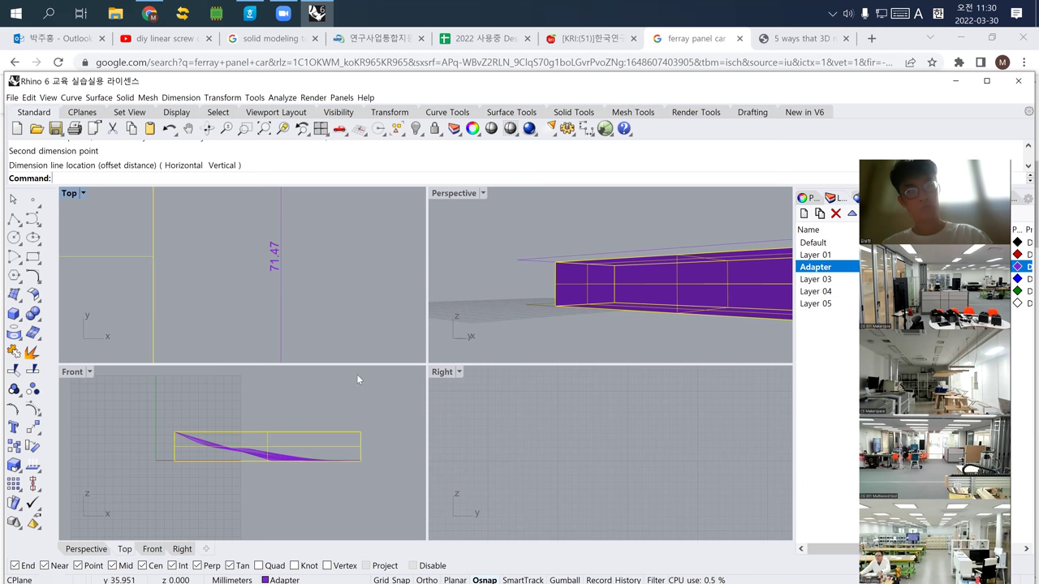
Step: Add a linear dimension for the bounding box's height beside its right edge in the Front view
{"action": "right_click", "coordinate": [355, 429]}
{"action": "left_click", "coordinate": [360, 432]}
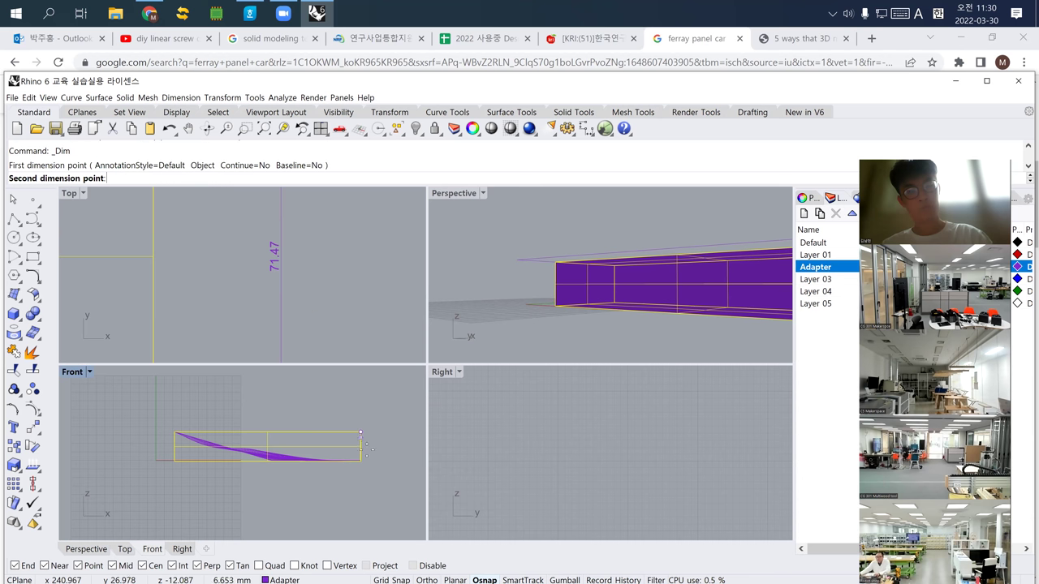
{"action": "left_click", "coordinate": [362, 461]}
{"action": "left_click", "coordinate": [373, 442]}
{"action": "scroll", "coordinate": [374, 443], "scroll_direction": "up", "scroll_amount": 5}
{"action": "scroll", "coordinate": [373, 440], "scroll_direction": "up", "scroll_amount": 3}
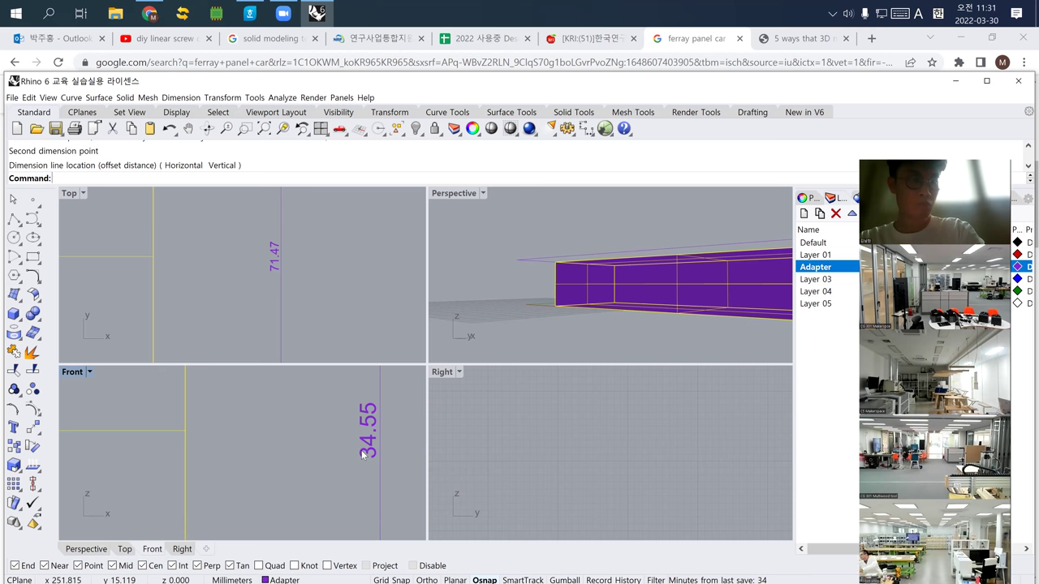
{"action": "scroll", "coordinate": [247, 484], "scroll_direction": "down", "scroll_amount": 3}
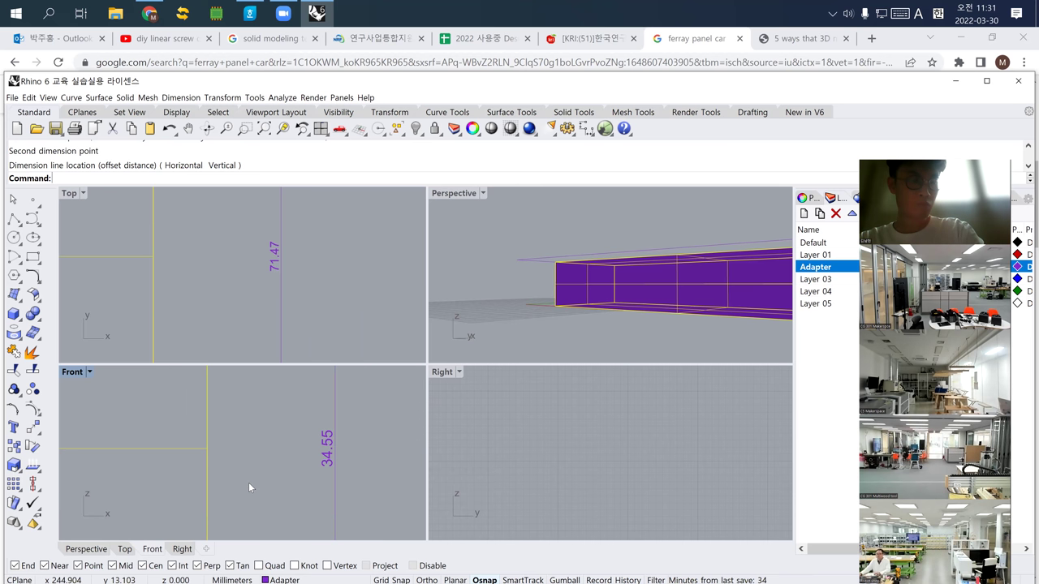
{"action": "scroll", "coordinate": [251, 483], "scroll_direction": "down", "scroll_amount": 3}
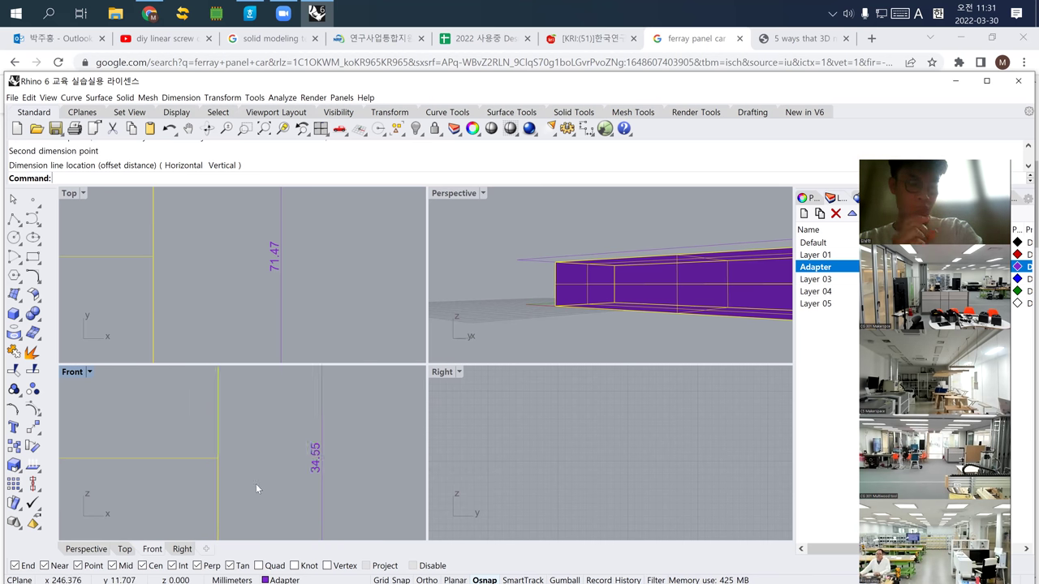
{"action": "right_click_drag", "start_coordinate": [267, 439], "coordinate": [315, 434]}
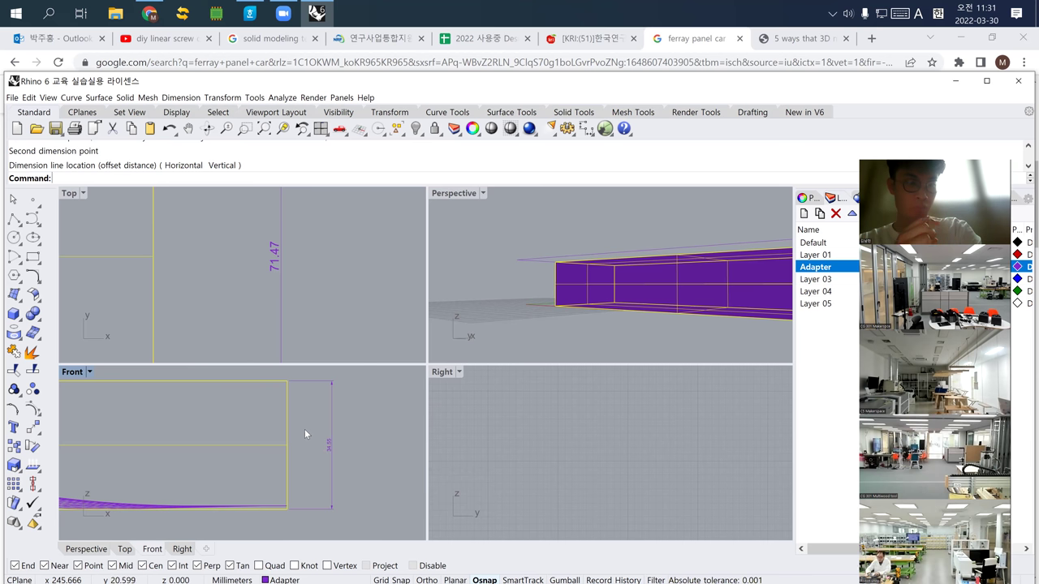
{"action": "key", "text": "BackSpace"}
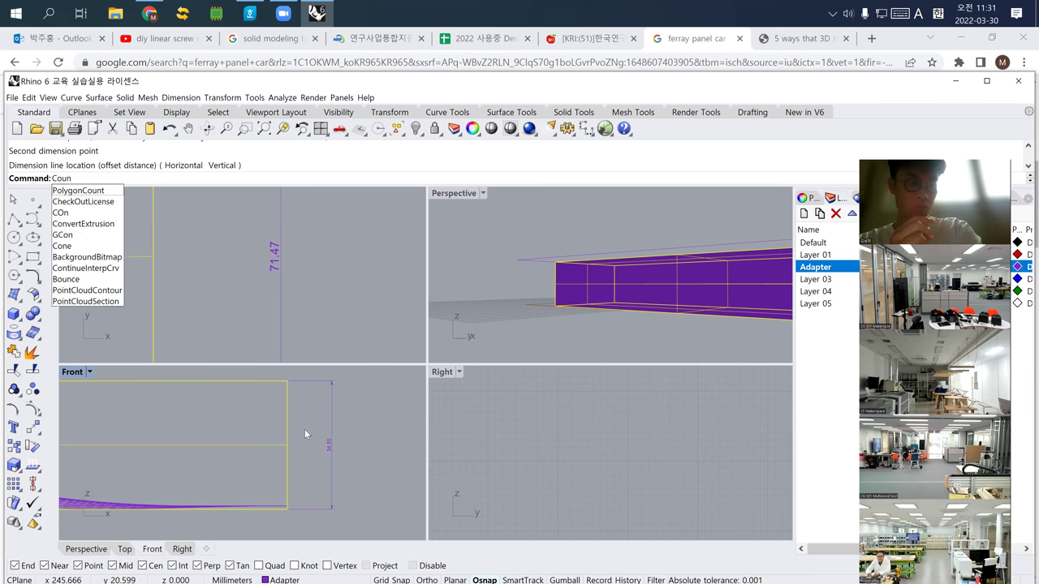
{"action": "key", "text": "BackSpace"}
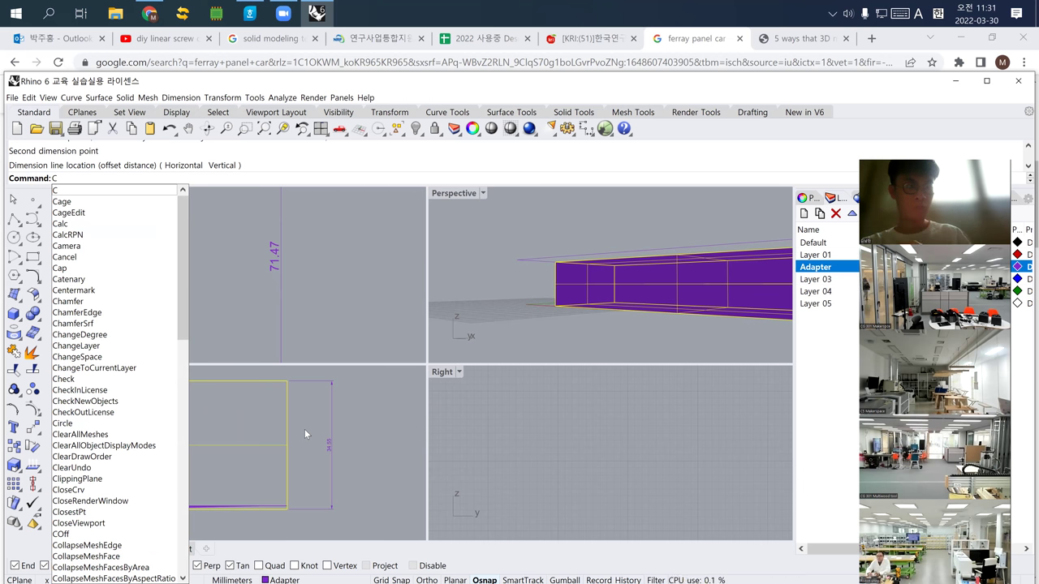
{"action": "type", "text": "ont"}
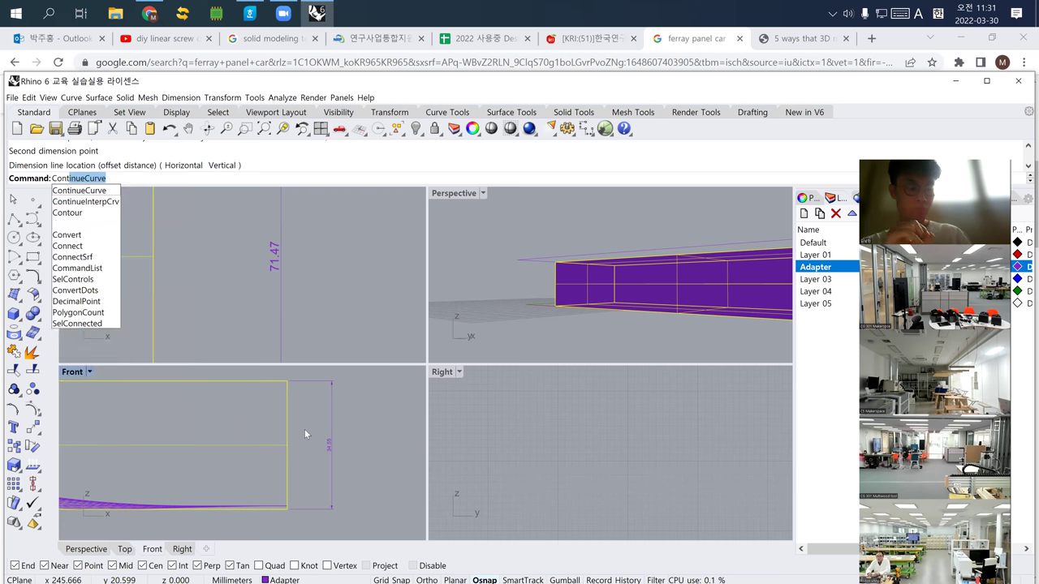
{"action": "type", "text": "ur"}
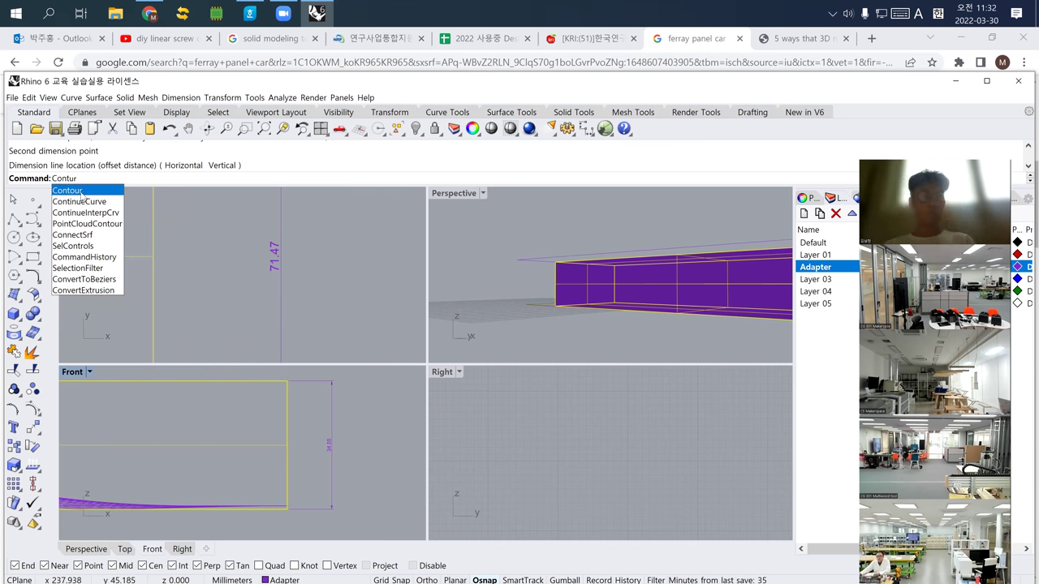
{"action": "left_click", "coordinate": [82, 190]}
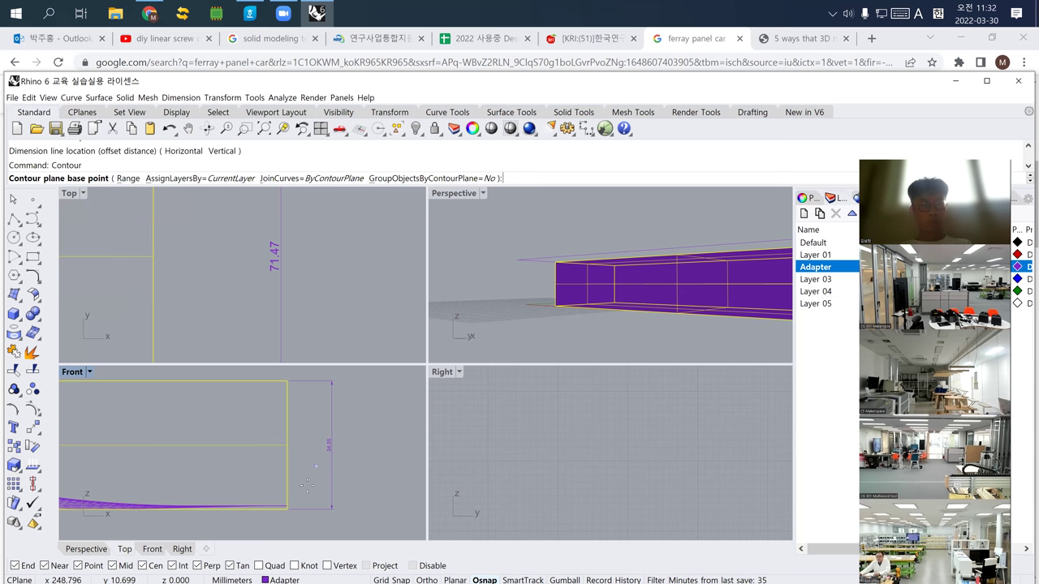
{"action": "left_click", "coordinate": [283, 507]}
{"action": "key", "text": "Escape"}
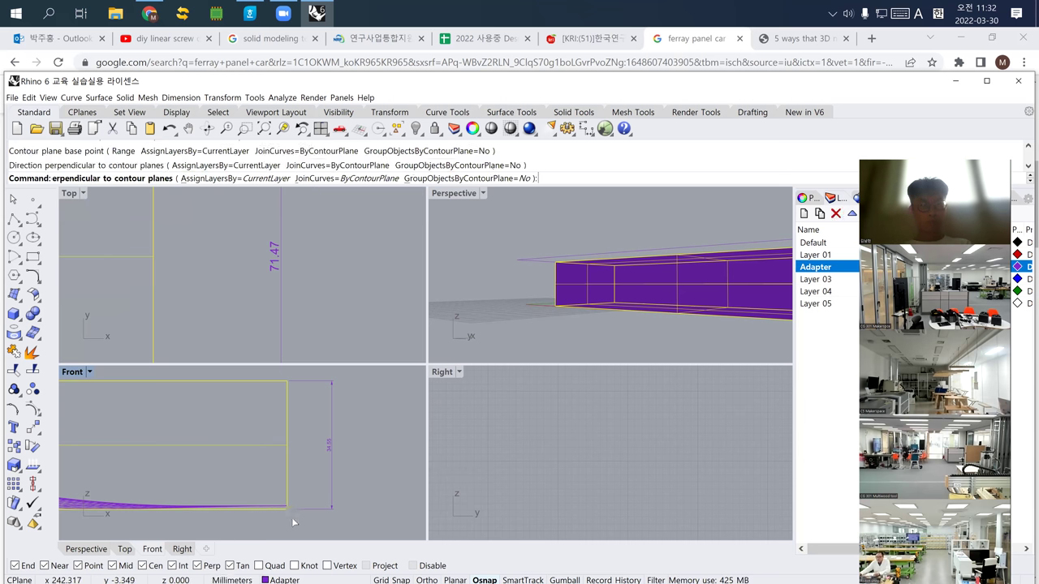
{"action": "key", "text": "F1"}
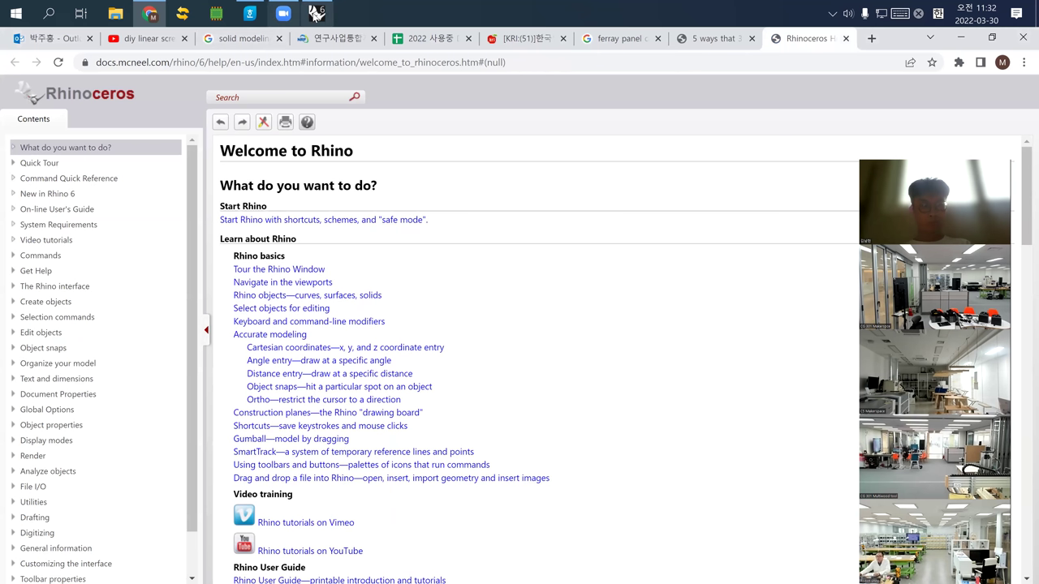
{"action": "left_click", "coordinate": [317, 12]}
{"action": "key", "text": "F1"}
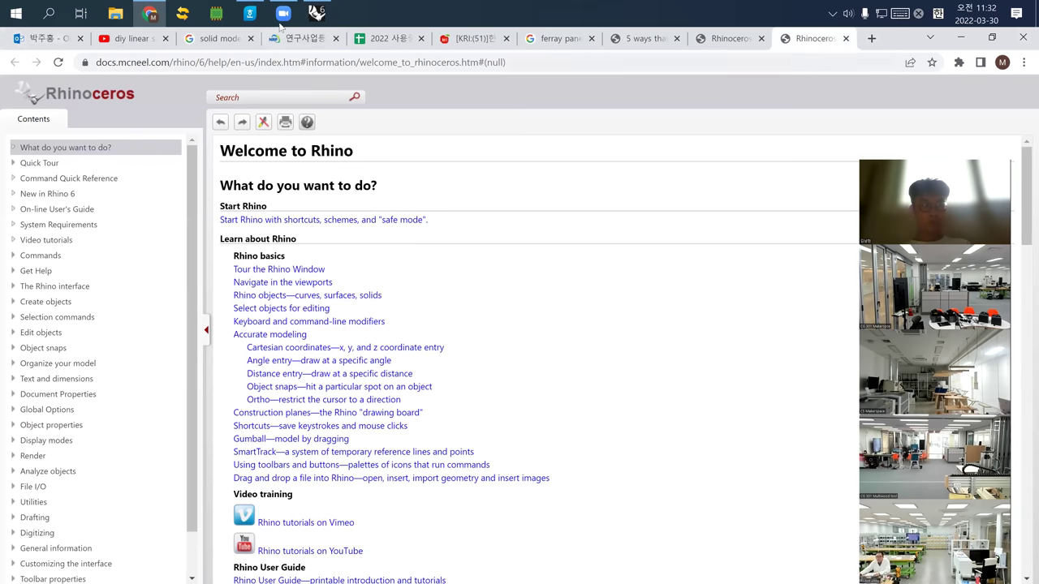
{"action": "left_click", "coordinate": [317, 12]}
Step: Contour the bounding box upward from its lower right corner in the Front view, with 9.5 mm between contours
{"action": "type", "text": "Count"}
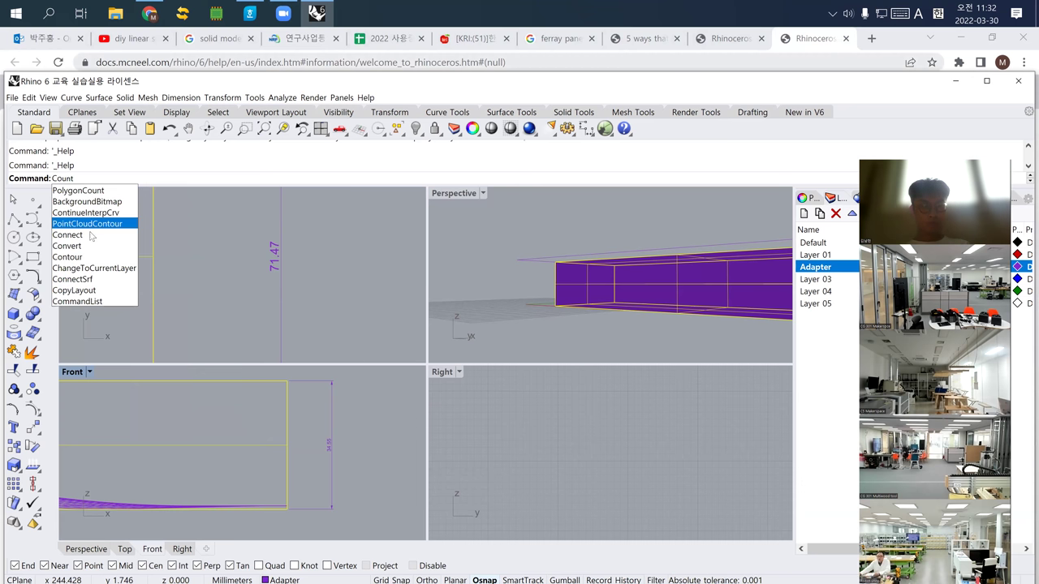
{"action": "left_click", "coordinate": [68, 257]}
{"action": "scroll", "coordinate": [156, 268], "scroll_direction": "down", "scroll_amount": 5}
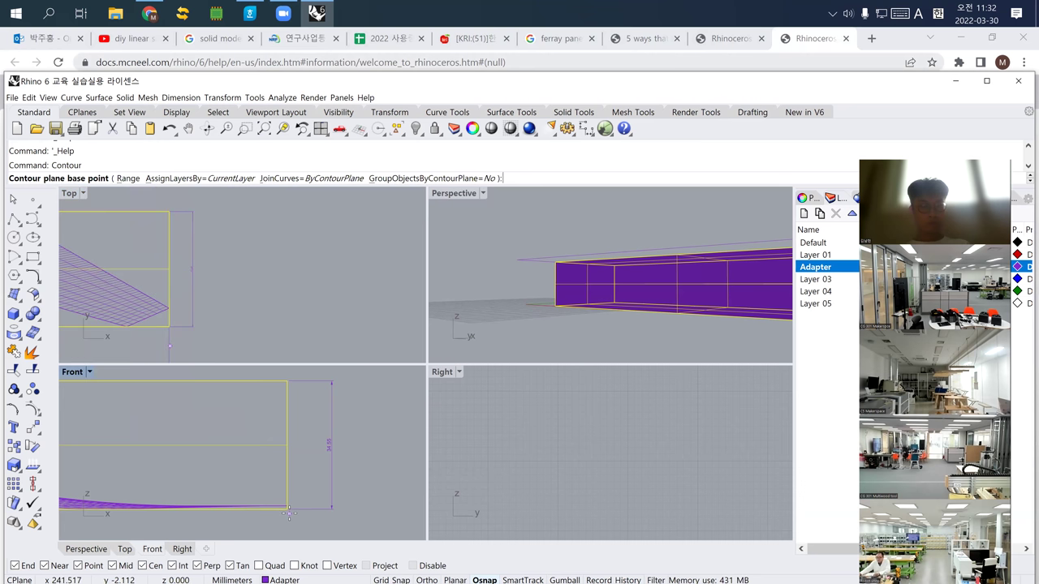
{"action": "left_click", "coordinate": [288, 510]}
{"action": "scroll", "coordinate": [294, 505], "scroll_direction": "down", "scroll_amount": 3}
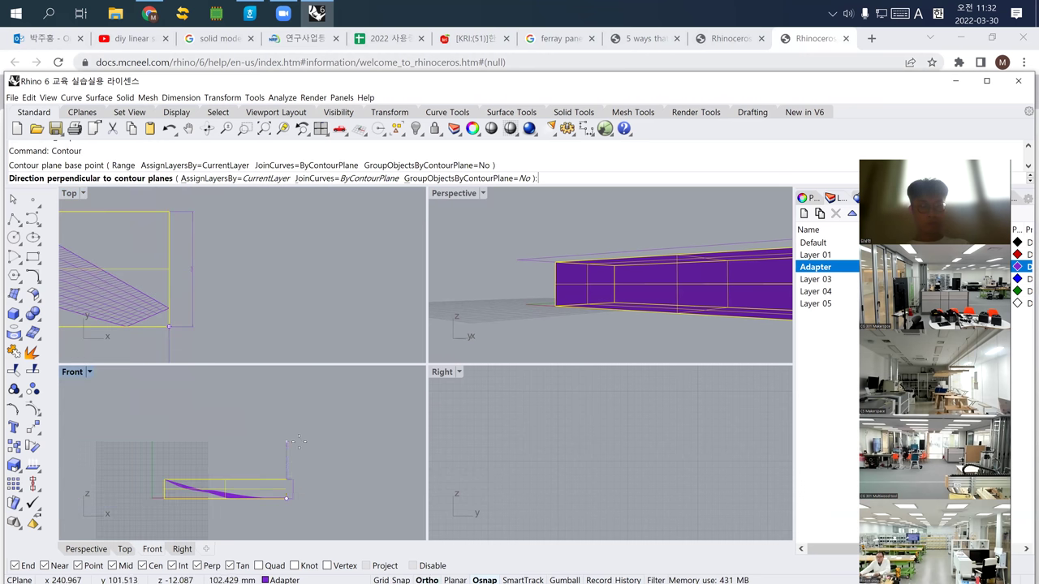
{"action": "left_click", "coordinate": [299, 443]}
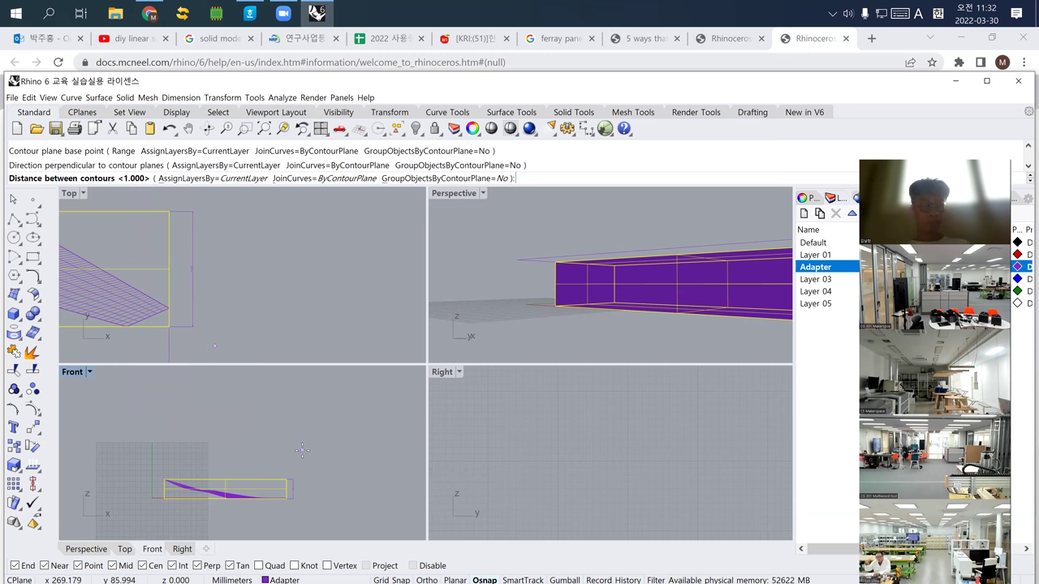
{"action": "type", "text": "9."}
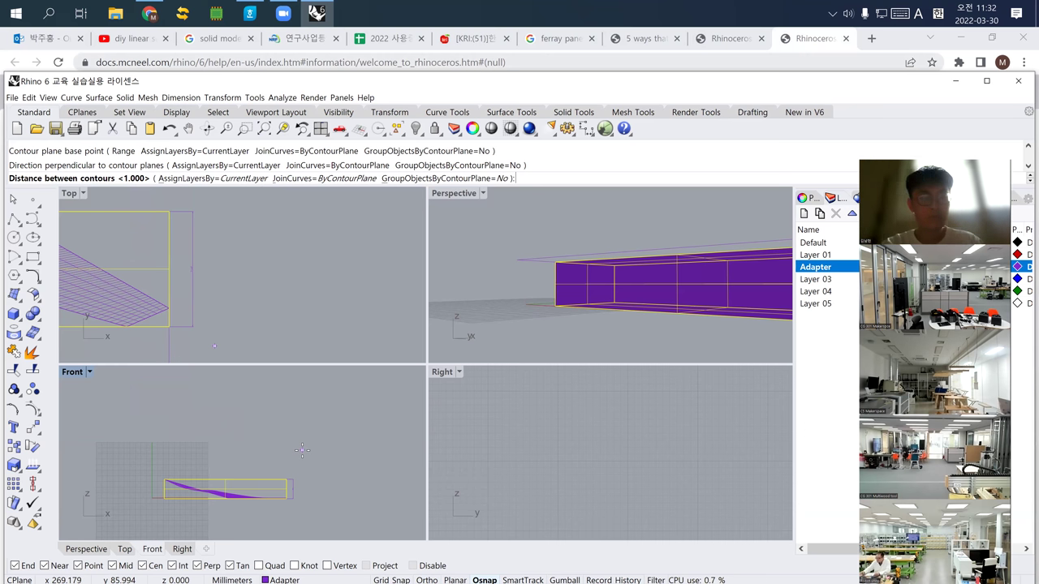
{"action": "type", "text": "5"}
{"action": "key", "text": "Return"}
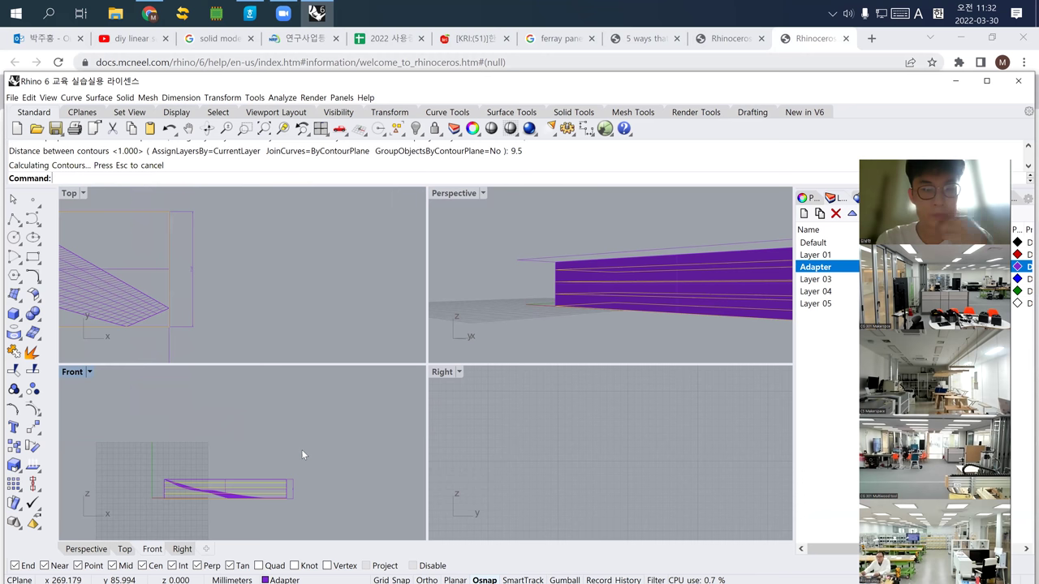
Step: Examine the contour lines around the bounding box in the Perspective view
{"action": "right_click_drag", "start_coordinate": [570, 324], "coordinate": [593, 322]}
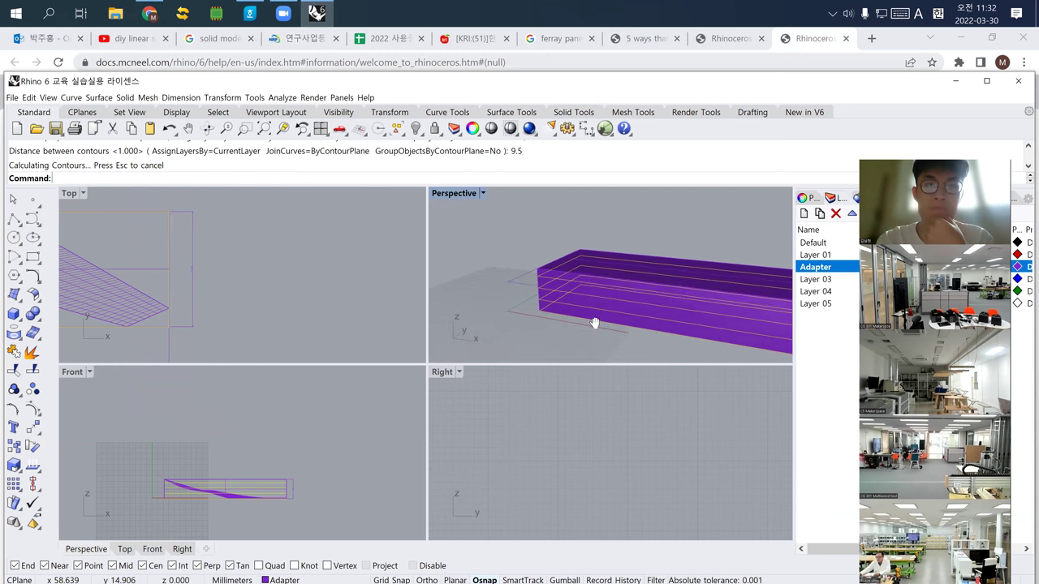
{"action": "scroll", "coordinate": [590, 317], "scroll_direction": "down", "scroll_amount": 2}
{"action": "scroll", "coordinate": [590, 317], "scroll_direction": "up", "scroll_amount": 3}
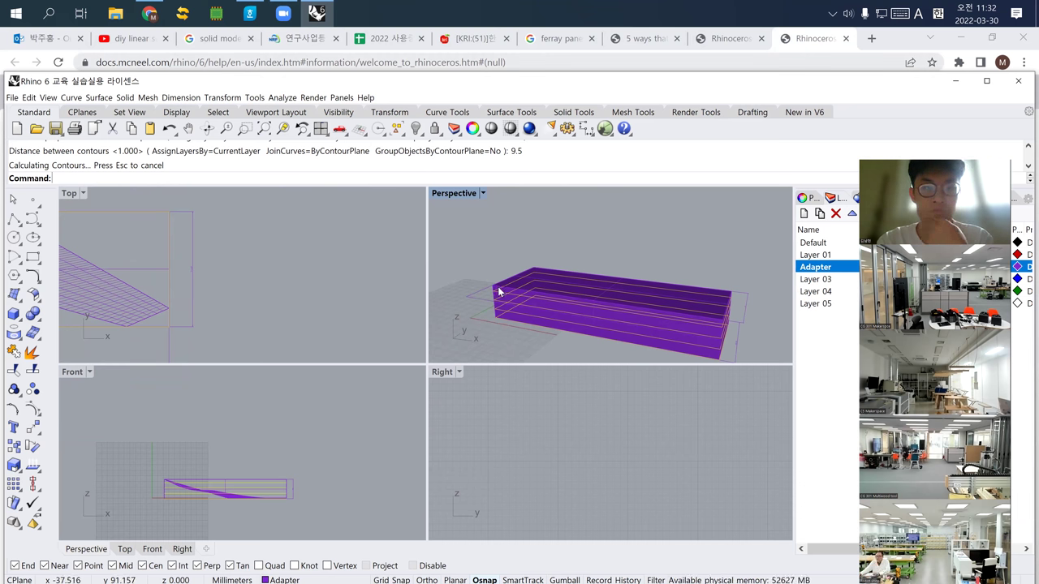
{"action": "right_click_drag", "start_coordinate": [194, 251], "coordinate": [390, 203]}
{"action": "scroll", "coordinate": [479, 309], "scroll_direction": "up", "scroll_amount": 3}
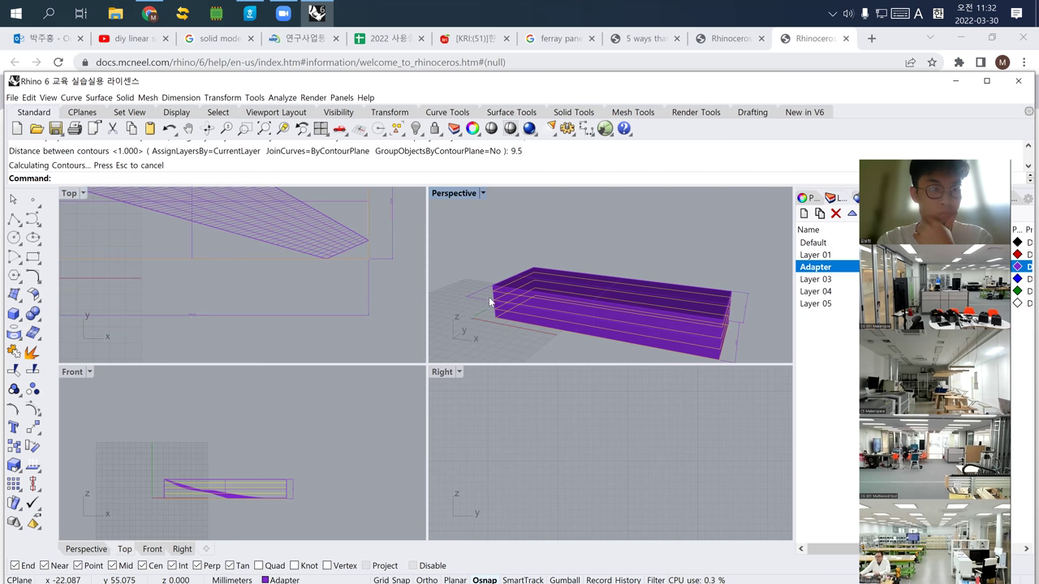
{"action": "right_click_drag", "start_coordinate": [485, 306], "coordinate": [488, 312]}
{"action": "scroll", "coordinate": [359, 313], "scroll_direction": "up", "scroll_amount": 3}
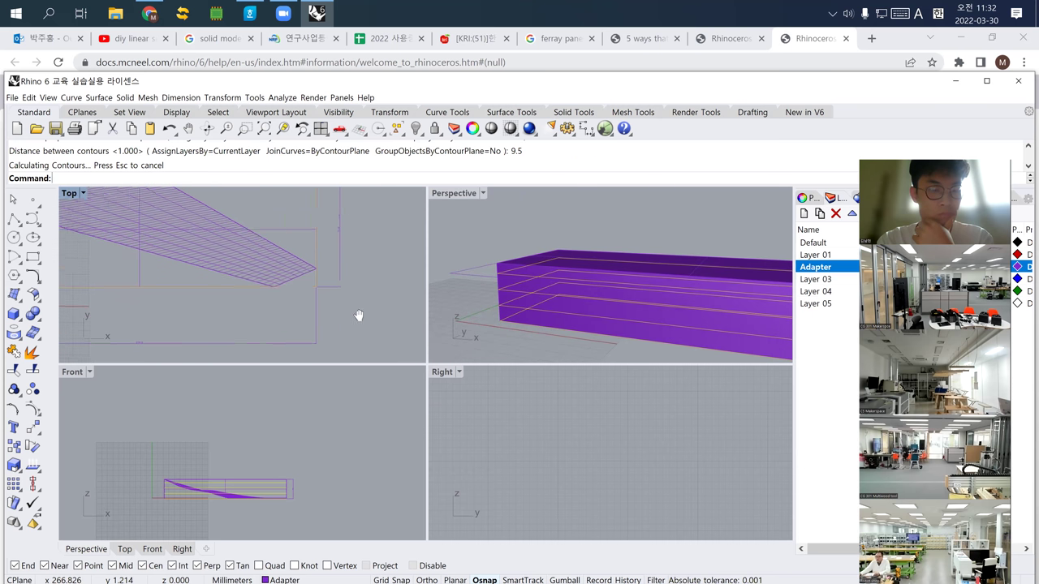
Step: Read the bounding box's height, length and width dimensions in the Front and Top views
{"action": "scroll", "coordinate": [337, 238], "scroll_direction": "up", "scroll_amount": 2}
{"action": "scroll", "coordinate": [308, 495], "scroll_direction": "up", "scroll_amount": 2}
{"action": "scroll", "coordinate": [254, 493], "scroll_direction": "up", "scroll_amount": 3}
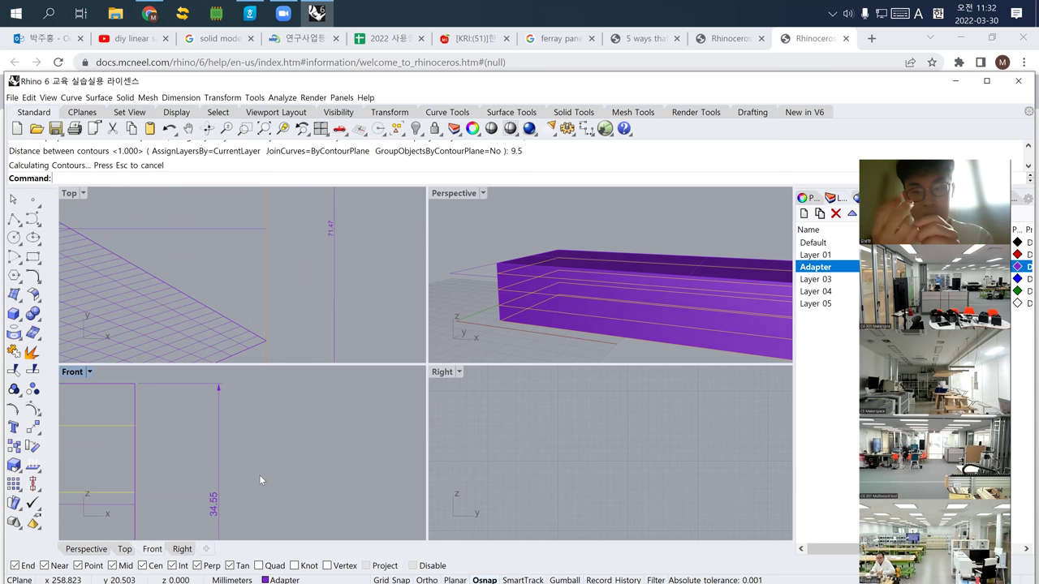
{"action": "scroll", "coordinate": [237, 476], "scroll_direction": "down", "scroll_amount": 3}
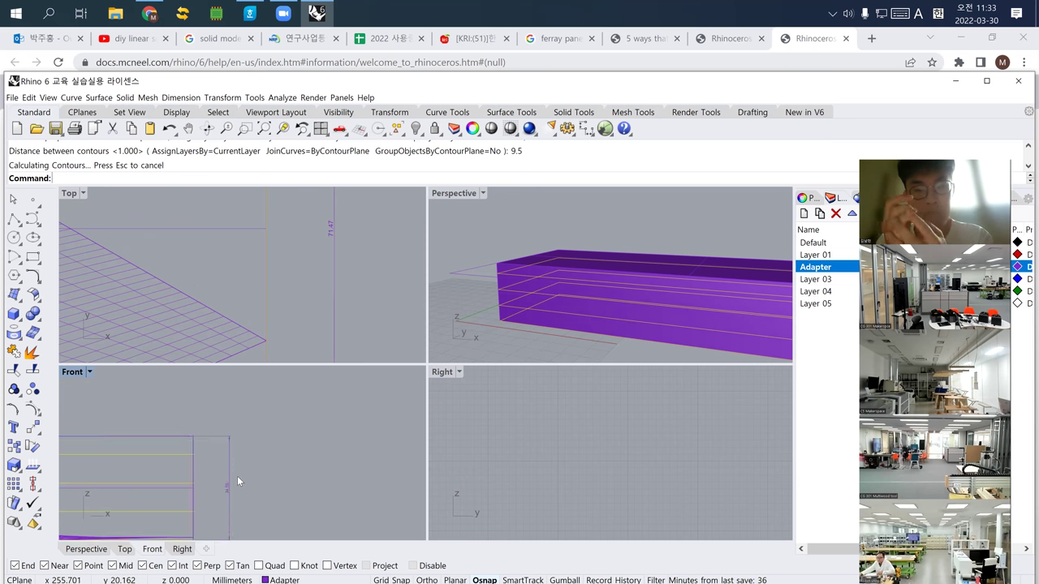
{"action": "scroll", "coordinate": [246, 329], "scroll_direction": "up", "scroll_amount": 3}
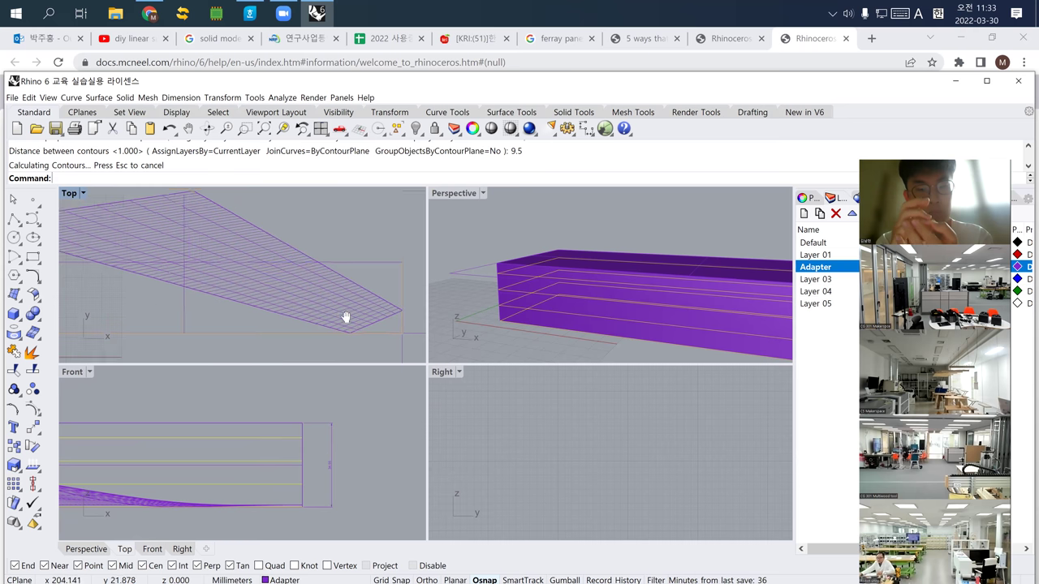
{"action": "scroll", "coordinate": [199, 330], "scroll_direction": "down", "scroll_amount": 5}
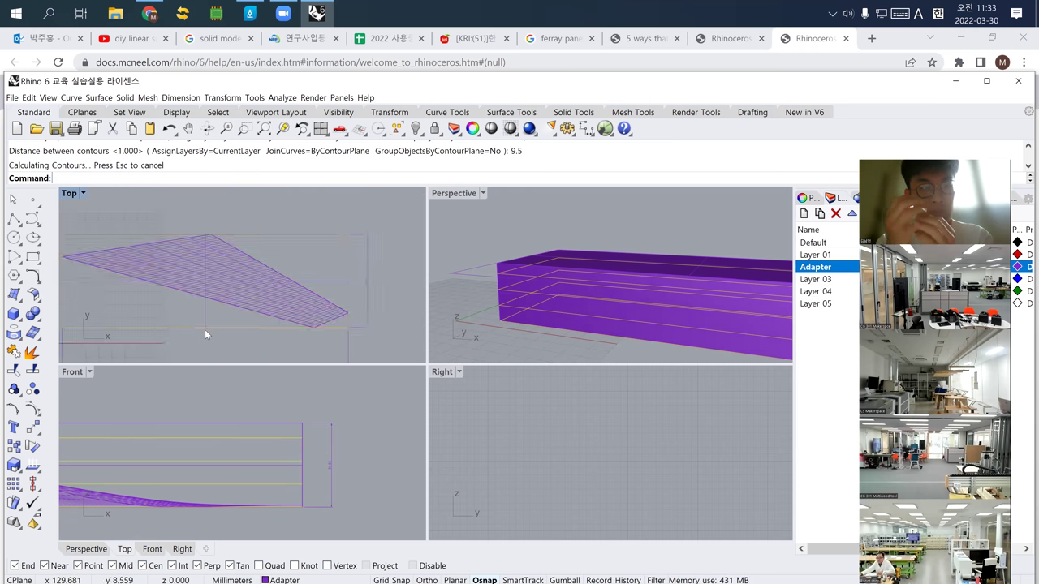
{"action": "scroll", "coordinate": [229, 325], "scroll_direction": "up", "scroll_amount": 5}
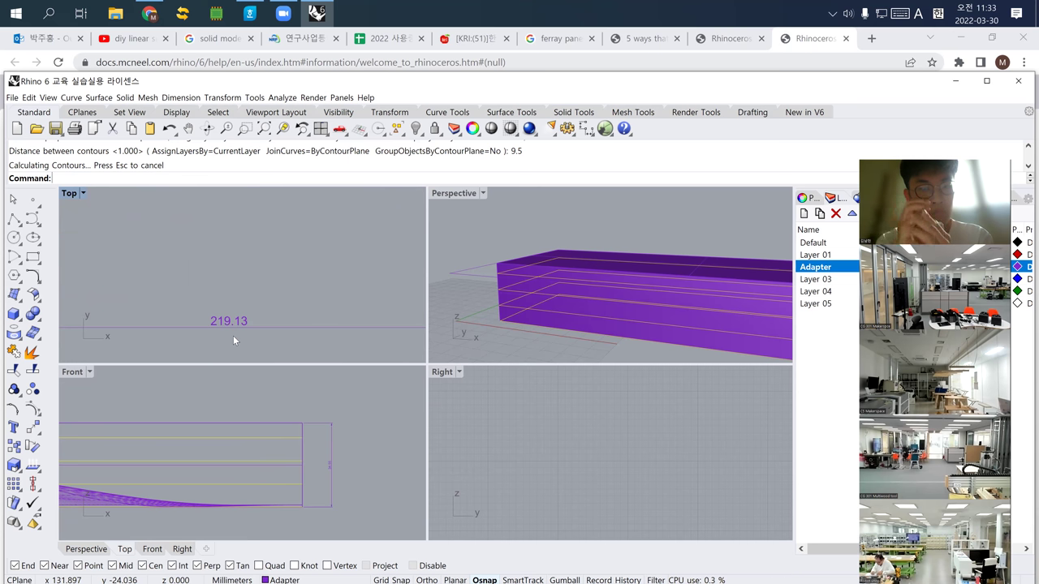
{"action": "scroll", "coordinate": [239, 311], "scroll_direction": "down", "scroll_amount": 5}
{"action": "scroll", "coordinate": [303, 280], "scroll_direction": "up", "scroll_amount": 2}
{"action": "scroll", "coordinate": [305, 285], "scroll_direction": "up", "scroll_amount": 3}
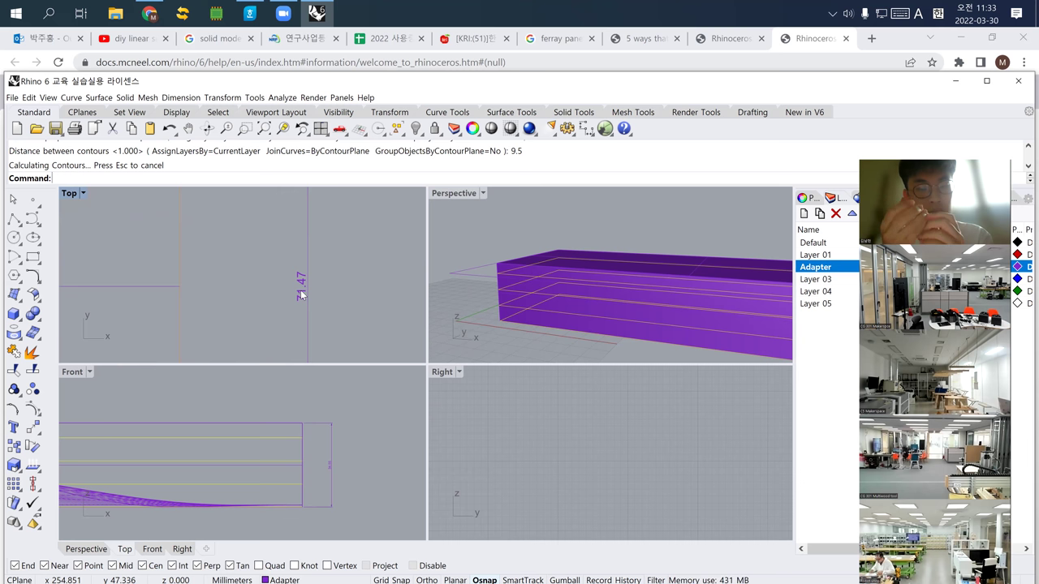
{"action": "scroll", "coordinate": [259, 249], "scroll_direction": "down", "scroll_amount": 5}
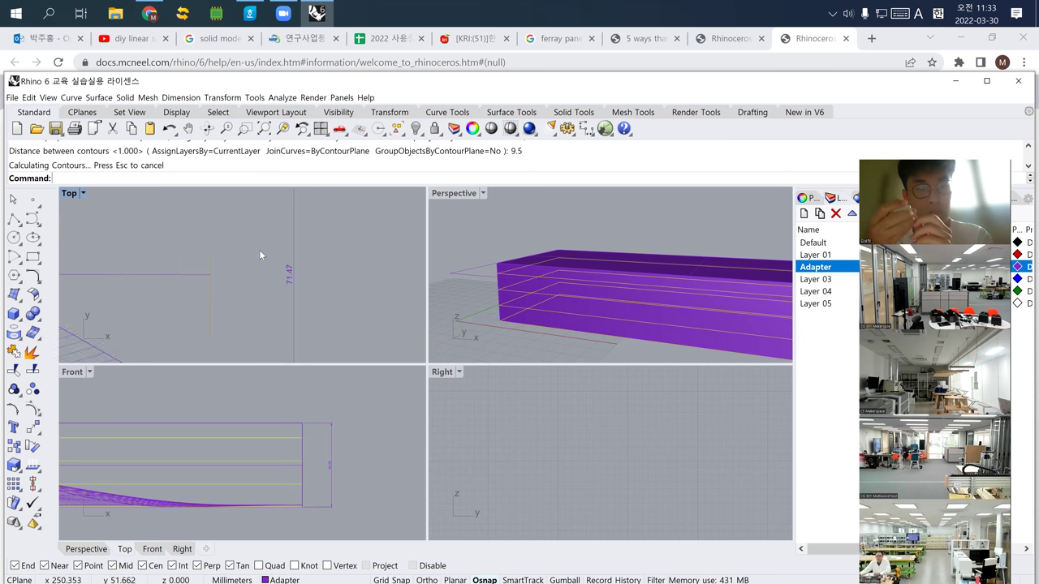
Step: Move the surface, bounding box and contours from the box's lower front corner to the origin at 0
{"action": "scroll", "coordinate": [150, 412], "scroll_direction": "down", "scroll_amount": 2}
{"action": "scroll", "coordinate": [280, 323], "scroll_direction": "down", "scroll_amount": 5}
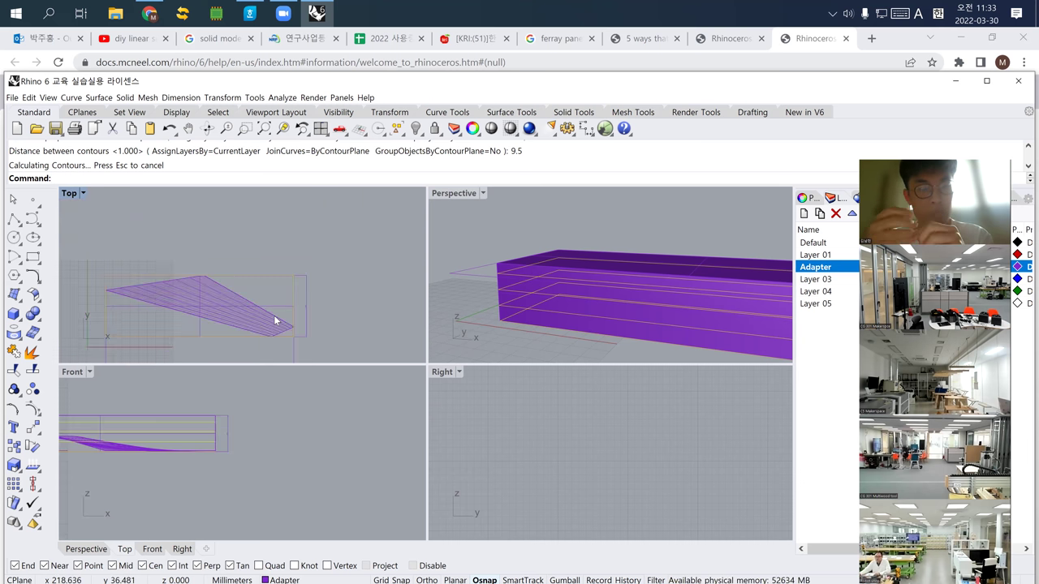
{"action": "left_click_drag", "start_coordinate": [107, 223], "coordinate": [367, 350]}
{"action": "right_click_drag", "start_coordinate": [512, 311], "coordinate": [589, 327]}
{"action": "type", "text": "M"}
{"action": "key", "text": "Return"}
{"action": "left_click", "coordinate": [584, 310]}
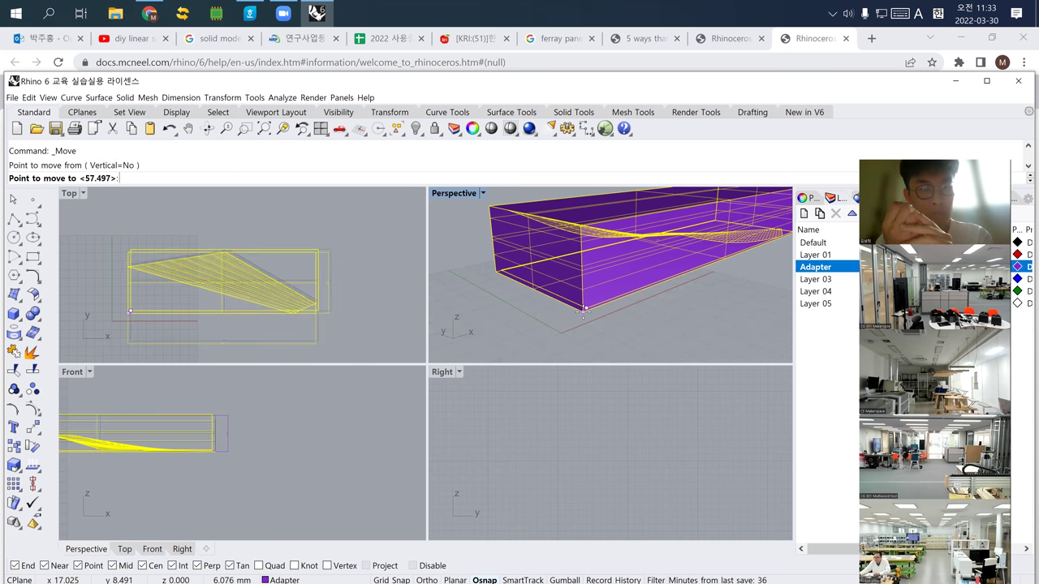
{"action": "type", "text": "0"}
{"action": "key", "text": "Return"}
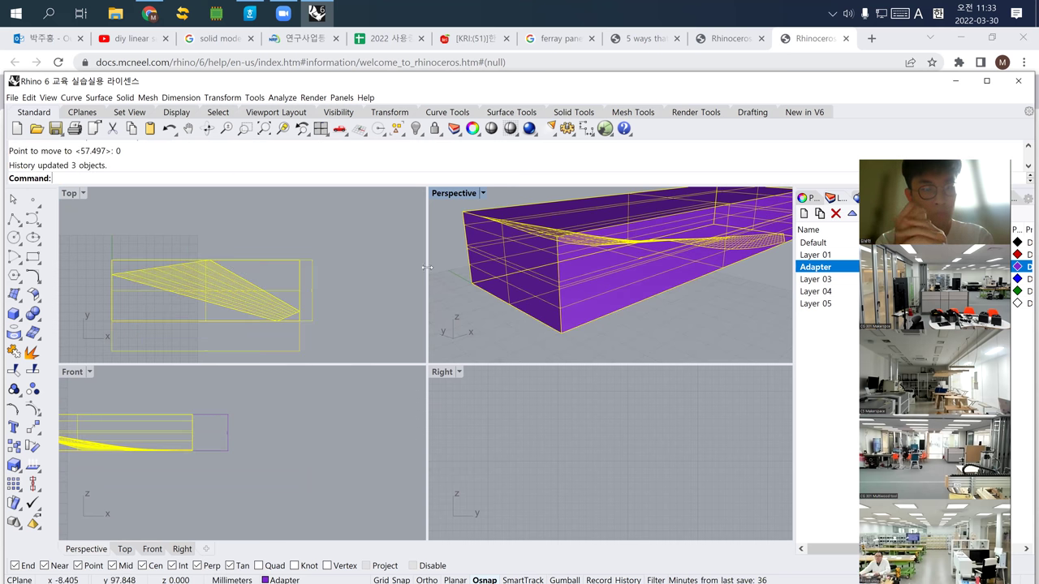
Step: Delete the bounding box's length and width dimensions in the Top view
{"action": "left_click", "coordinate": [335, 282]}
{"action": "left_click", "coordinate": [298, 349]}
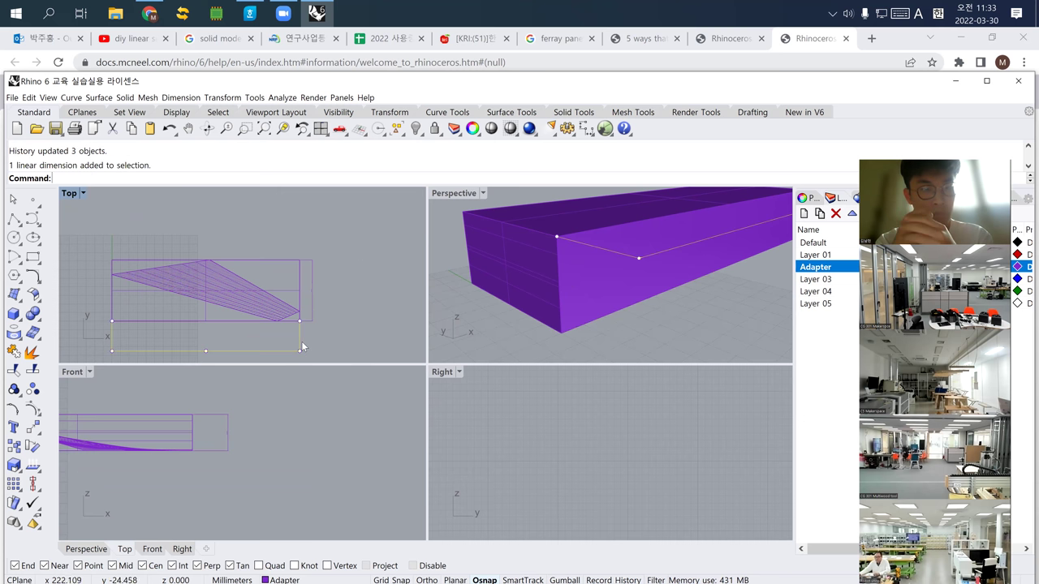
{"action": "key", "text": "Delete"}
{"action": "left_click", "coordinate": [312, 311]}
{"action": "key", "text": "Delete"}
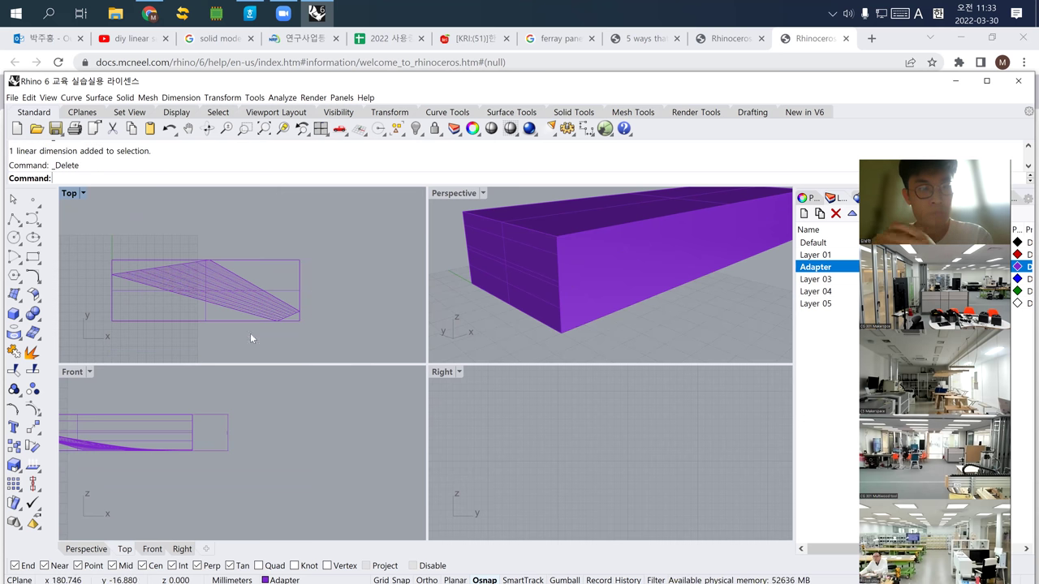
Step: Hide the bounding box, leaving the patch surface and contour curves displayed
{"action": "right_click_drag", "start_coordinate": [294, 335], "coordinate": [343, 311]}
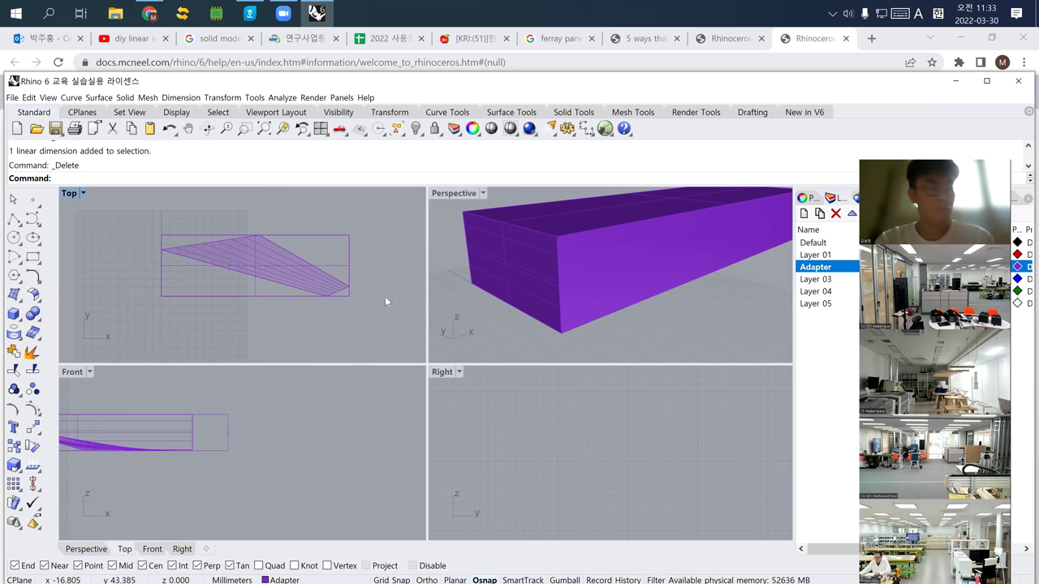
{"action": "left_click", "coordinate": [177, 268]}
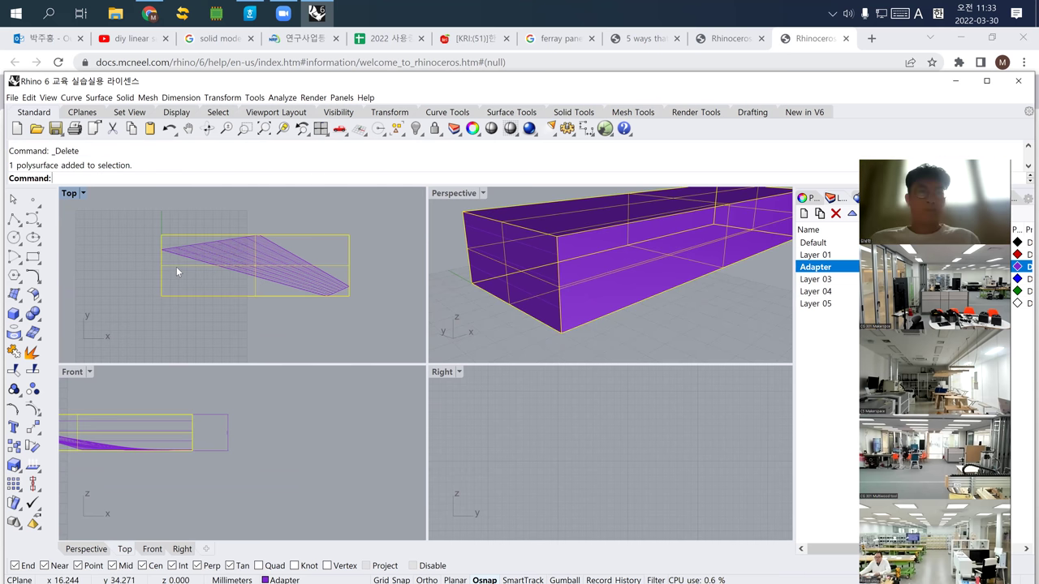
{"action": "right_click_drag", "start_coordinate": [176, 266], "coordinate": [157, 268]}
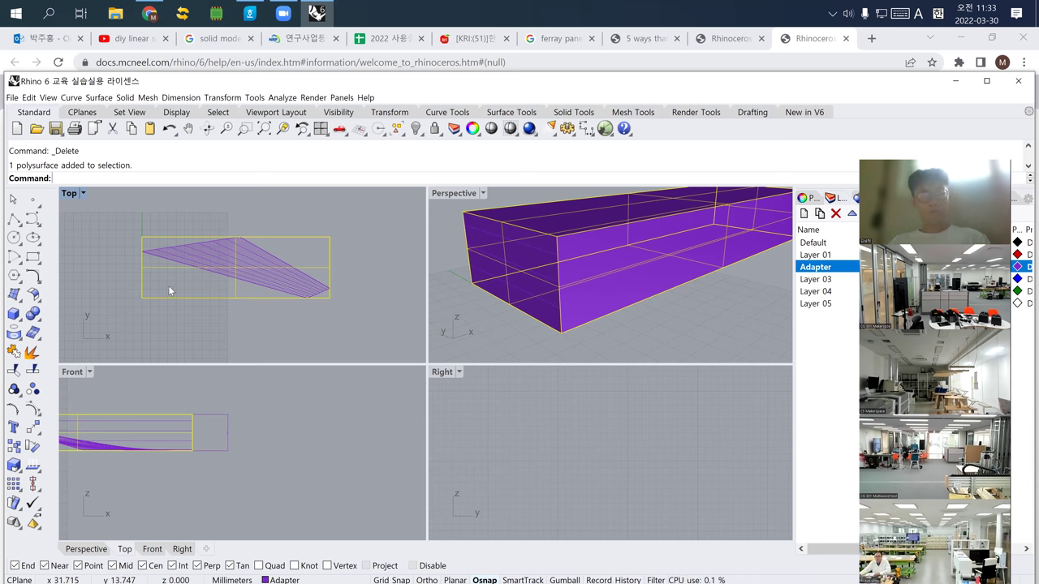
{"action": "type", "text": "hide"}
{"action": "key", "text": "Return"}
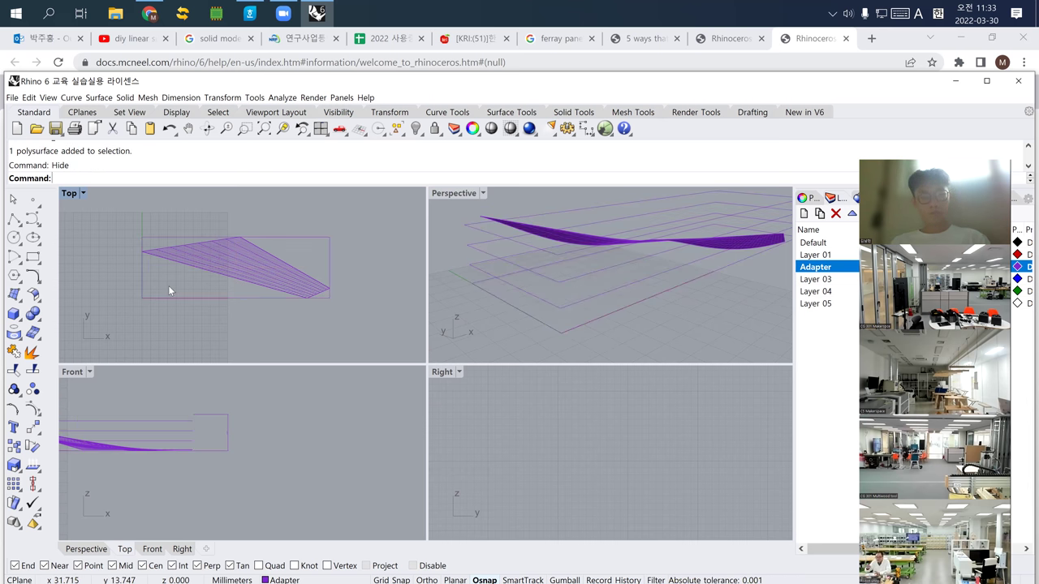
Step: Export only the patch surface to a polygon mesh file named "surface"
{"action": "left_click", "coordinate": [197, 260]}
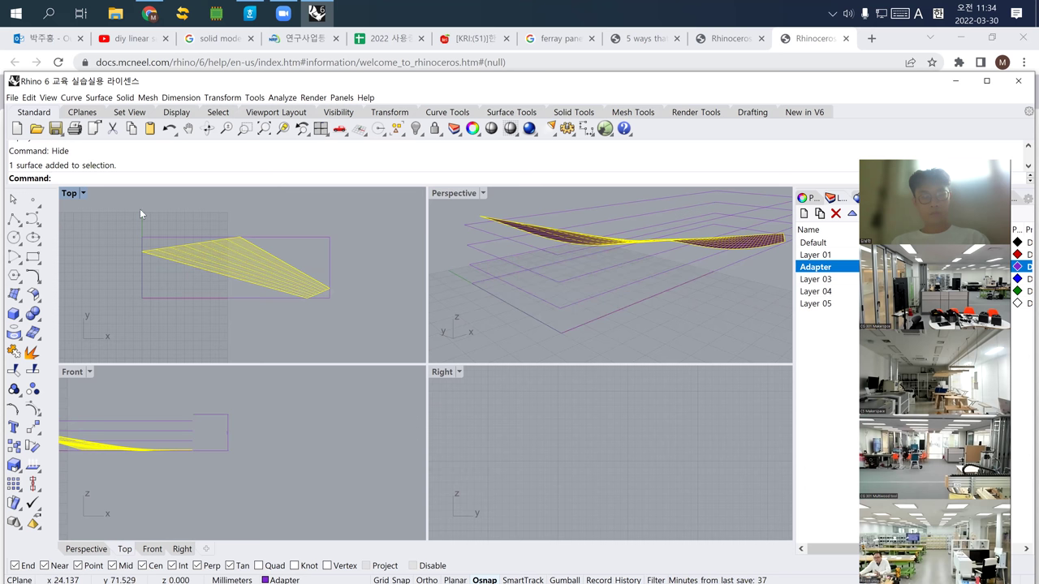
{"action": "left_click", "coordinate": [9, 97]}
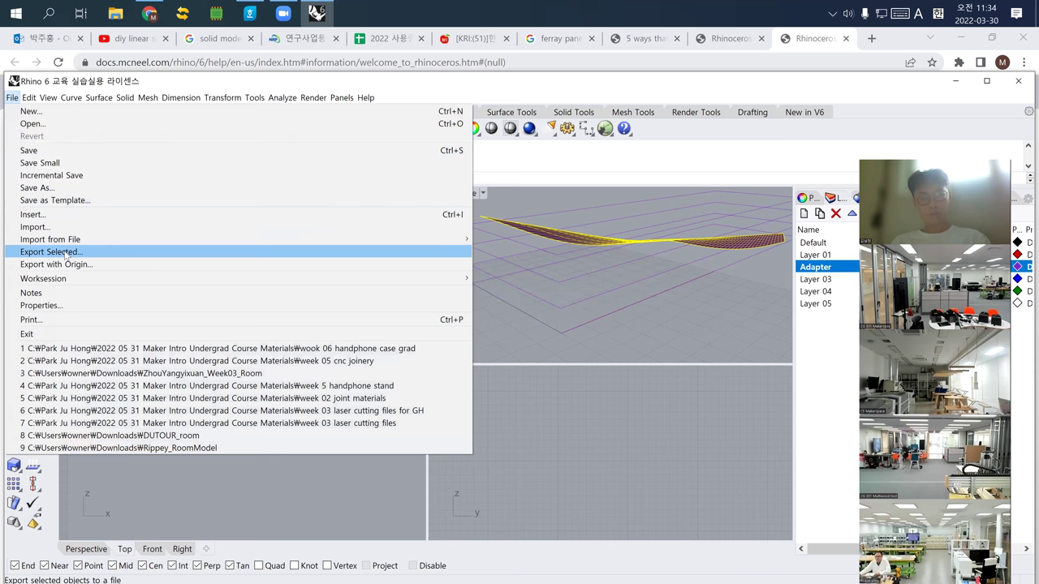
{"action": "left_click", "coordinate": [77, 254]}
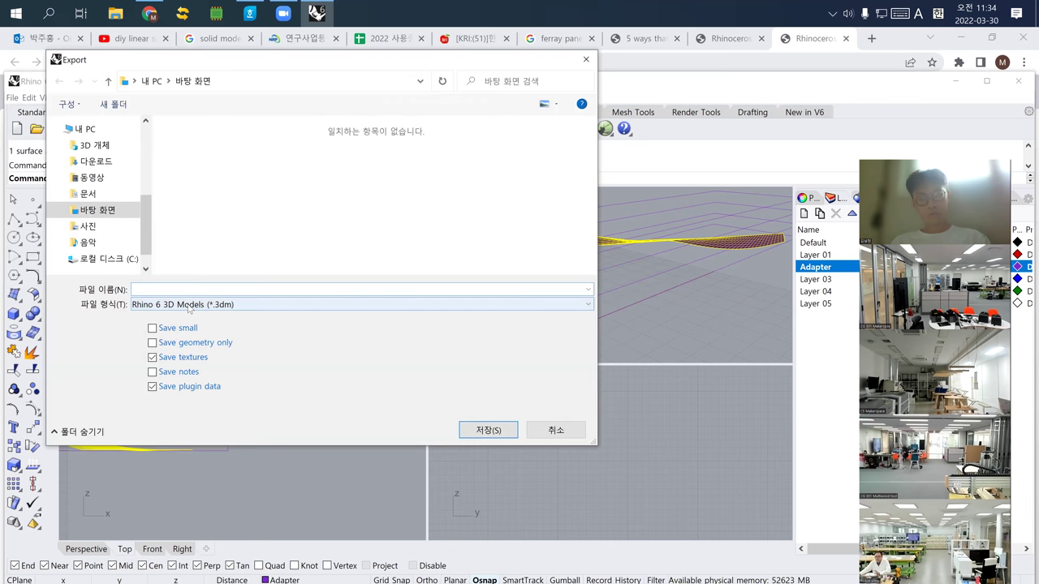
{"action": "left_click", "coordinate": [188, 306]}
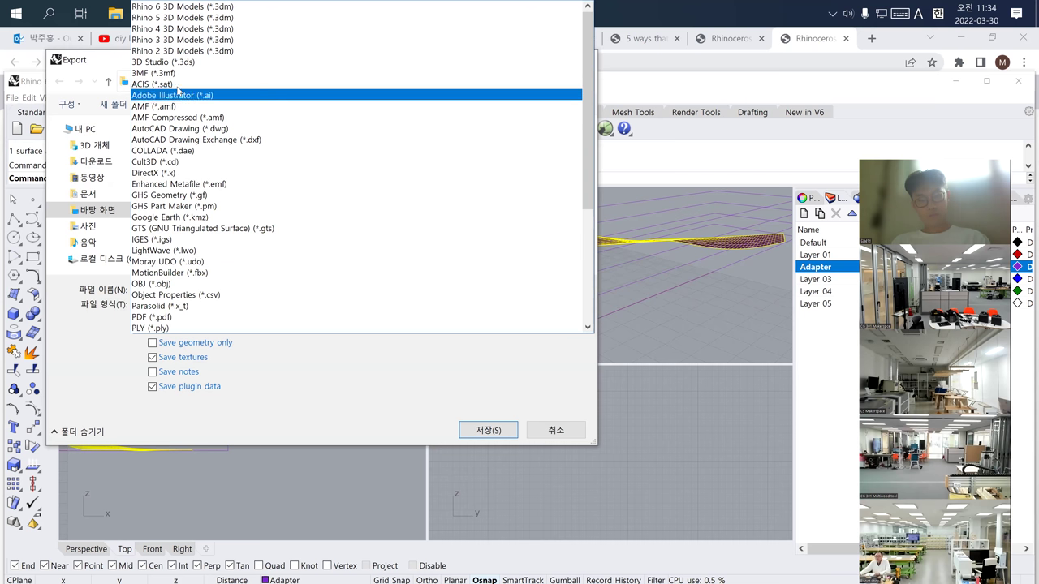
{"action": "left_click", "coordinate": [184, 71]}
{"action": "left_click", "coordinate": [197, 290]}
{"action": "type", "text": "surface"}
{"action": "key", "text": "Return"}
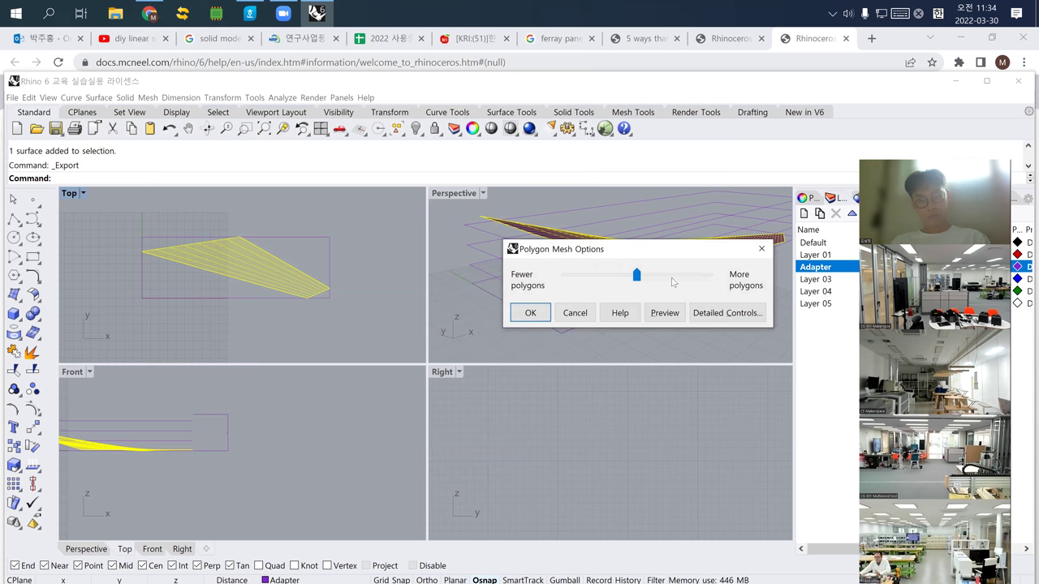
Step: Preview the export mesh at the fewest-polygons setting and examine it up close in the Perspective view
{"action": "left_click_drag", "start_coordinate": [636, 279], "coordinate": [558, 281]}
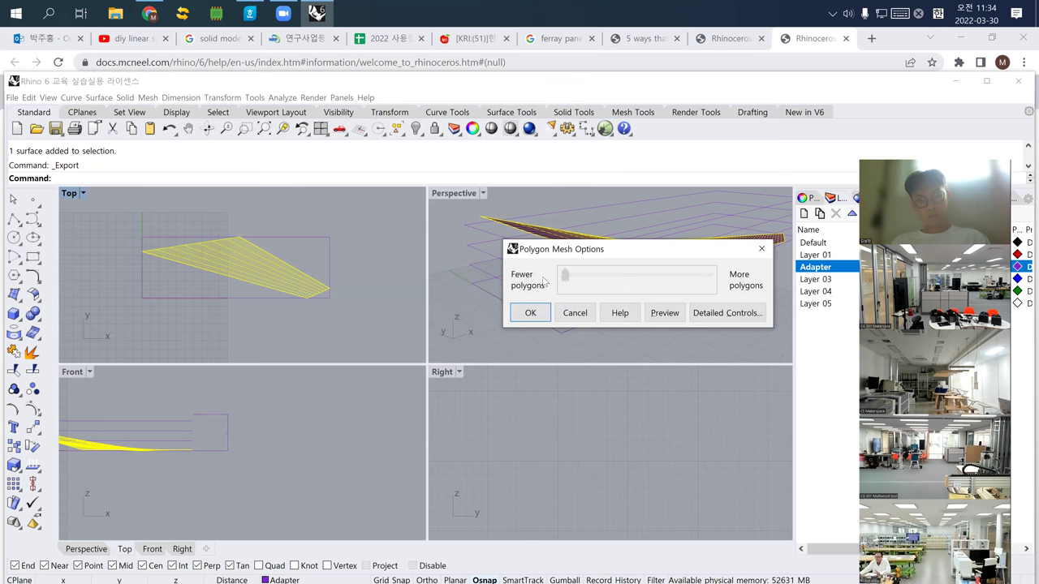
{"action": "left_click", "coordinate": [664, 315]}
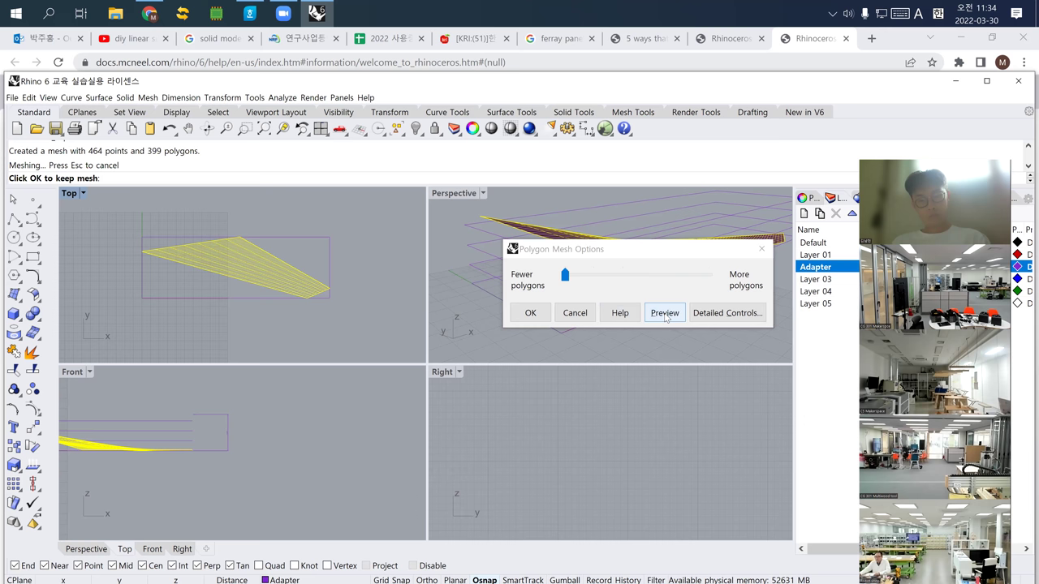
{"action": "left_click_drag", "start_coordinate": [626, 252], "coordinate": [604, 356]}
{"action": "right_click_drag", "start_coordinate": [608, 251], "coordinate": [571, 281]}
{"action": "scroll", "coordinate": [568, 288], "scroll_direction": "up", "scroll_amount": 4}
Step: Set the mesh density slightly above the middle of the range and finish exporting the surface
{"action": "left_click_drag", "start_coordinate": [543, 379], "coordinate": [689, 380]}
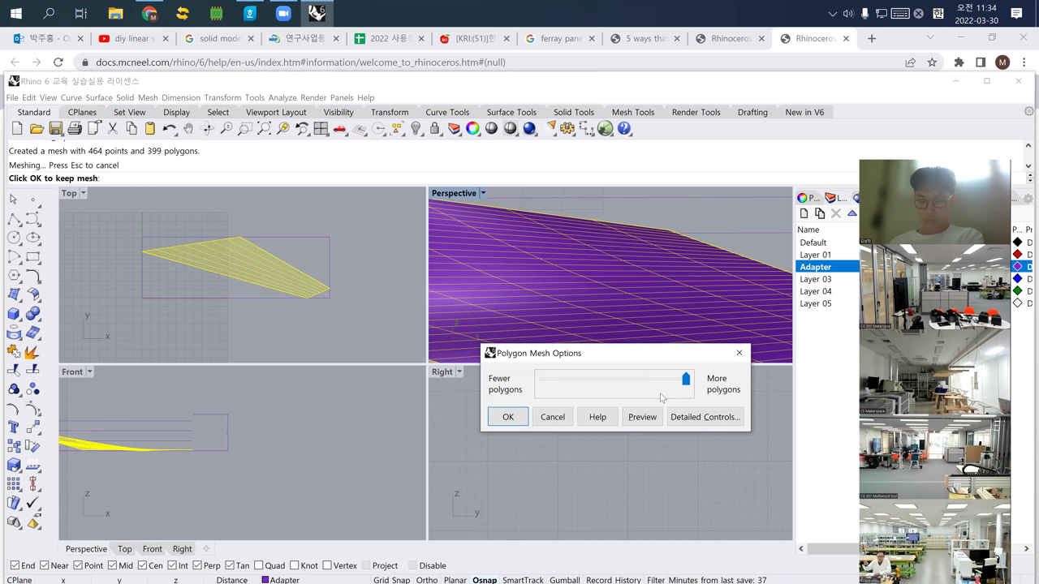
{"action": "left_click_drag", "start_coordinate": [686, 380], "coordinate": [627, 381]}
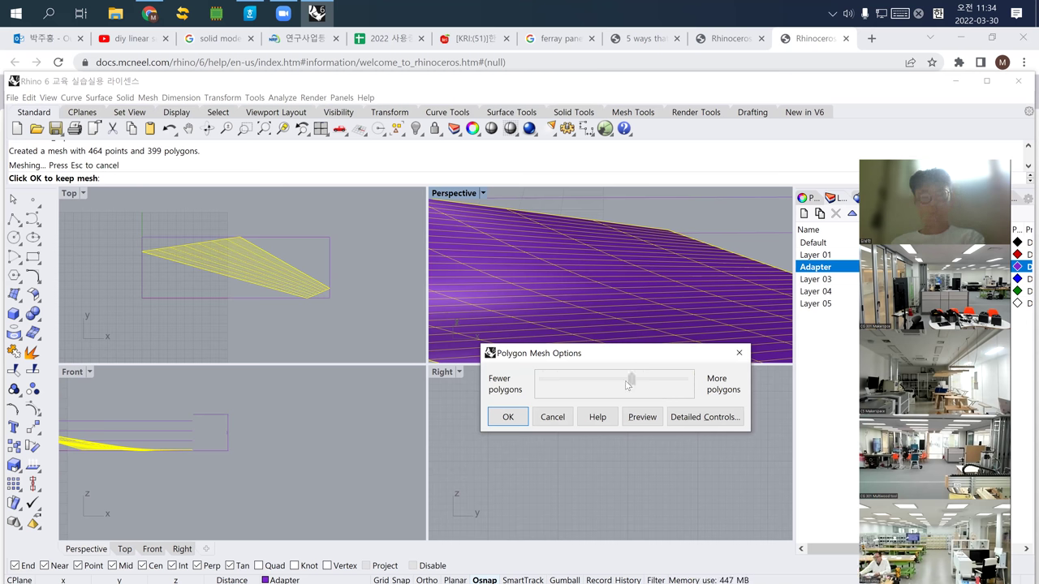
{"action": "left_click", "coordinate": [498, 417]}
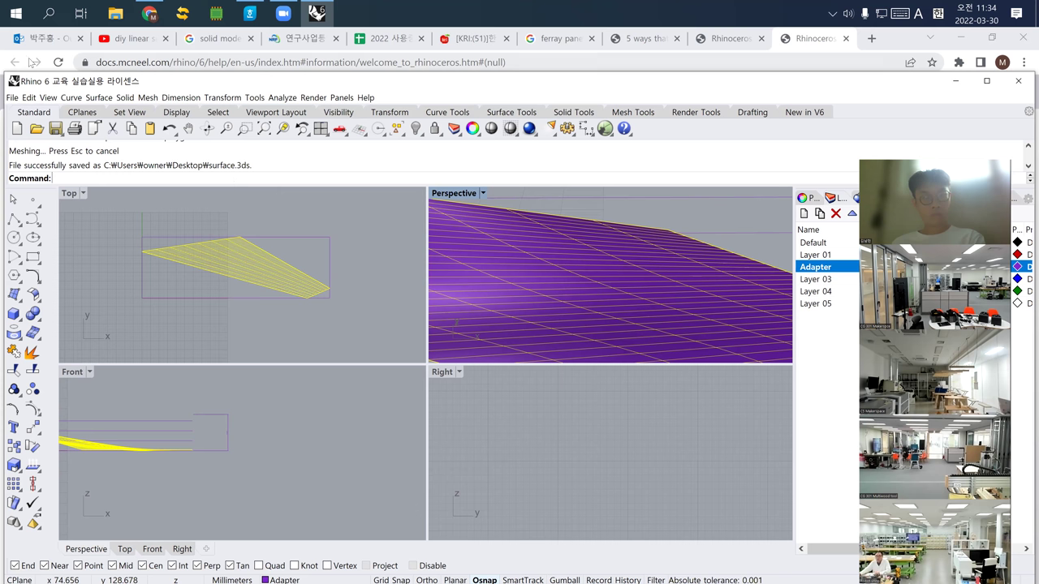
Step: Search for and launch VCarve Pro Trial Edition 11.0
{"action": "left_click", "coordinate": [18, 14]}
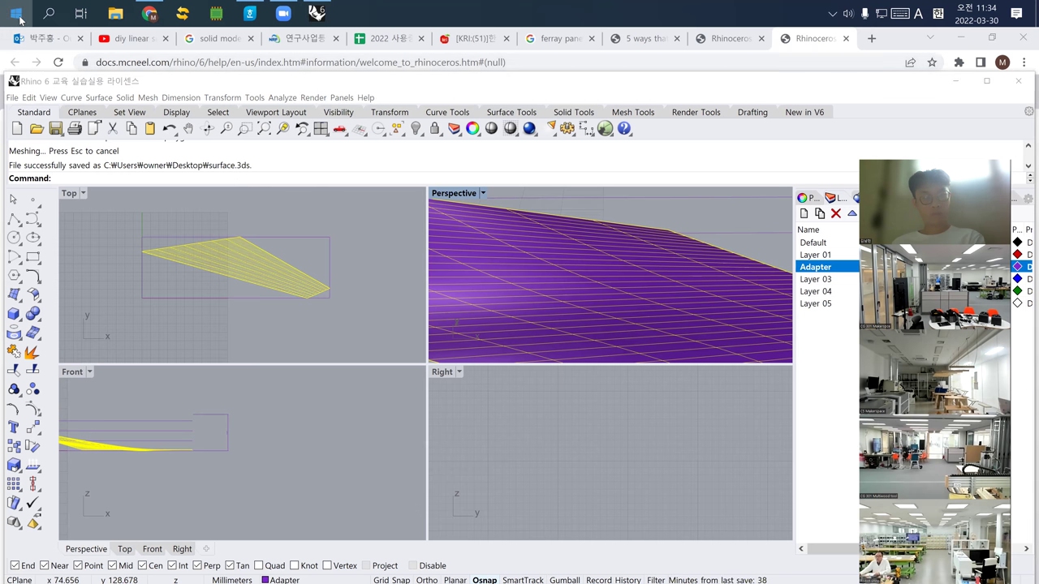
{"action": "type", "text": "va"}
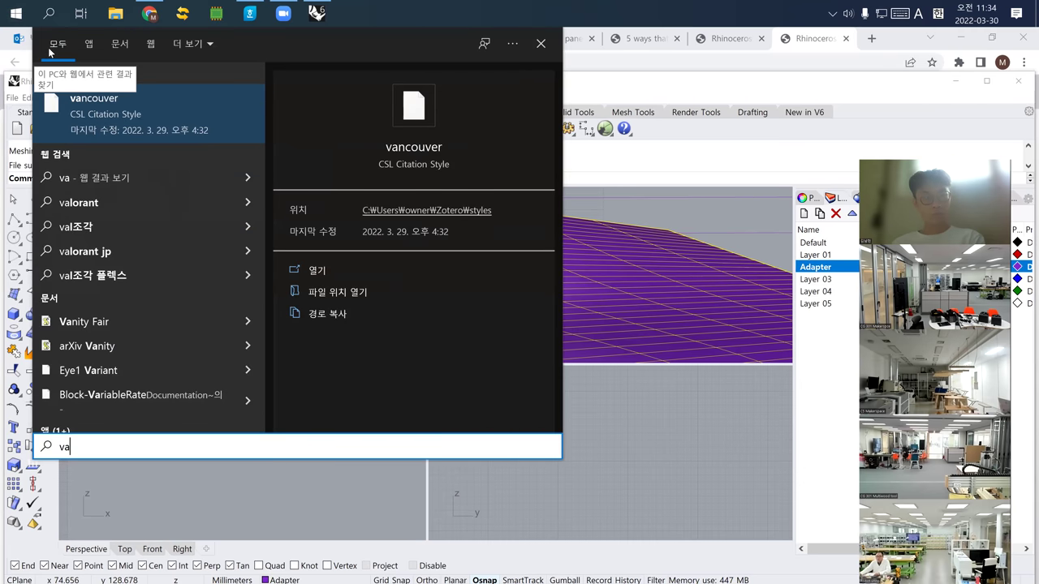
{"action": "key", "text": "BackSpace"}
{"action": "type", "text": "c"}
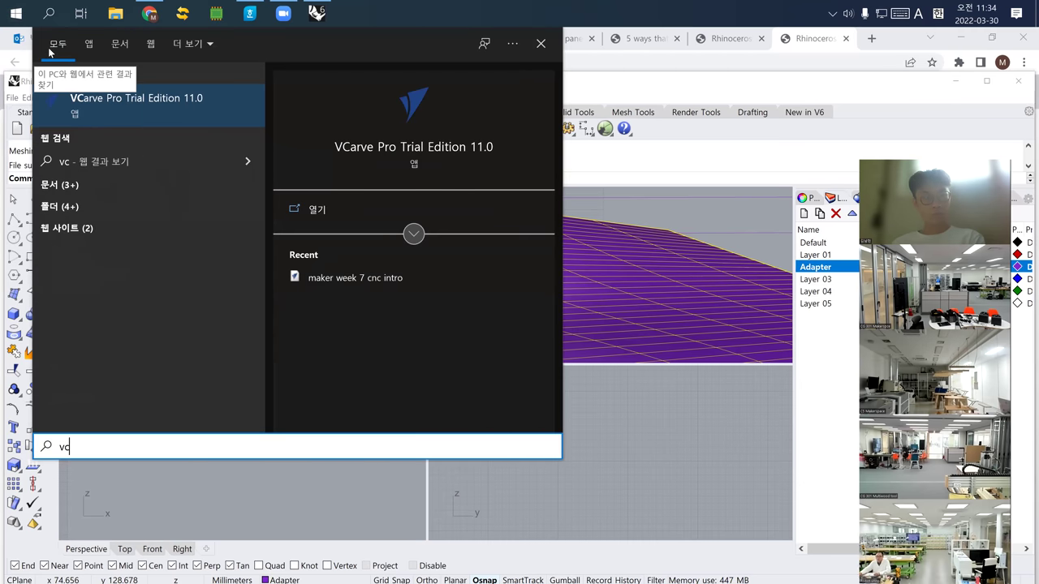
{"action": "left_click", "coordinate": [120, 104]}
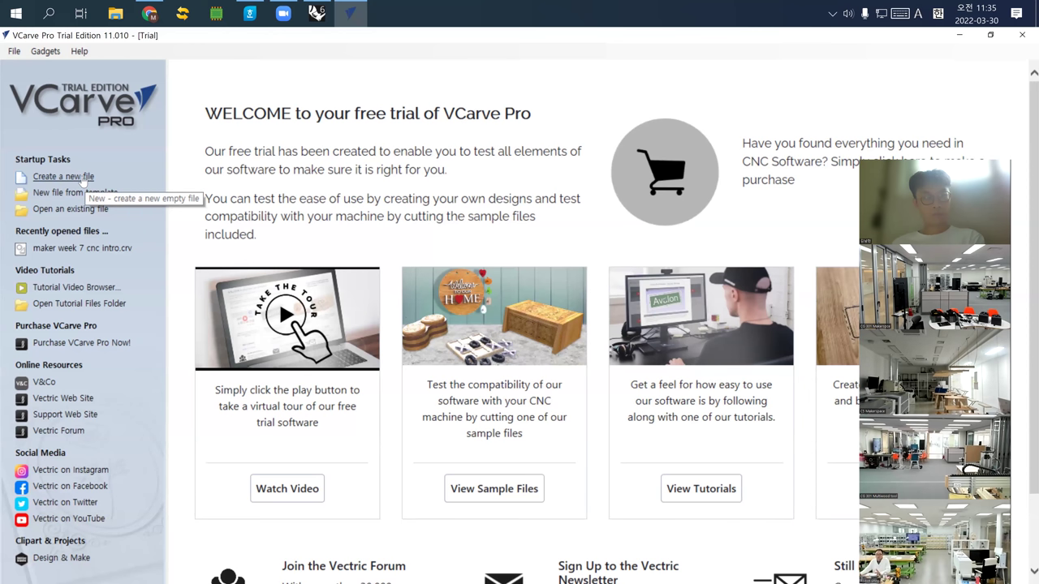
Step: Create a new single-sided job 220 mm wide, 72 mm high and 36 mm thick
{"action": "left_click", "coordinate": [83, 180]}
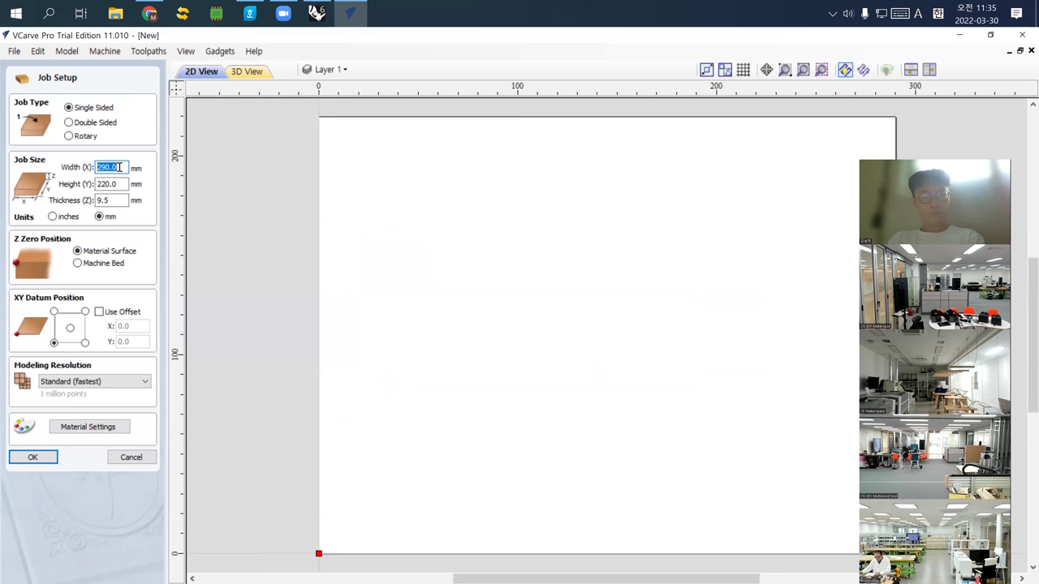
{"action": "type", "text": "220"}
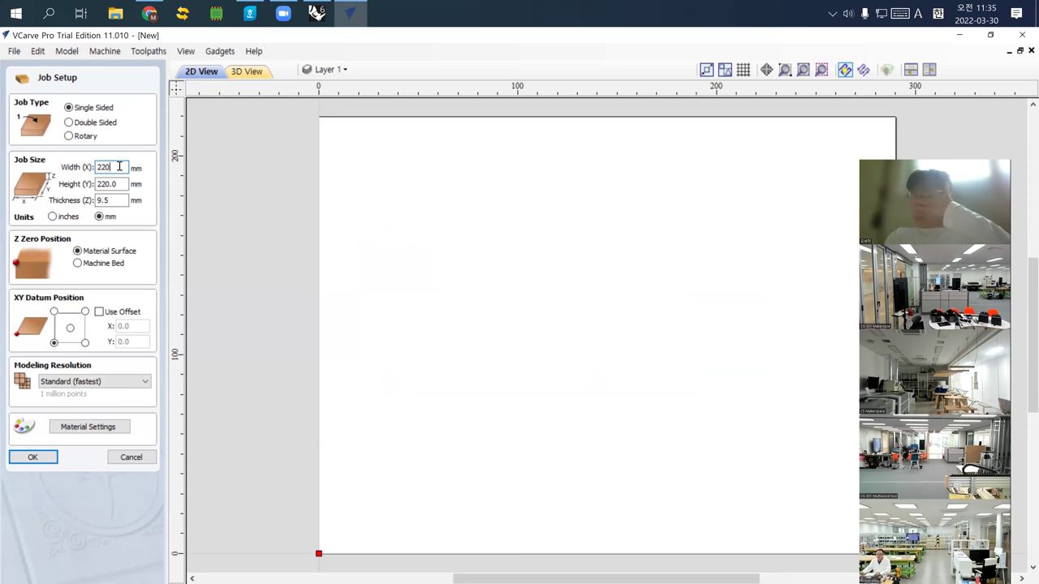
{"action": "left_click", "coordinate": [124, 184]}
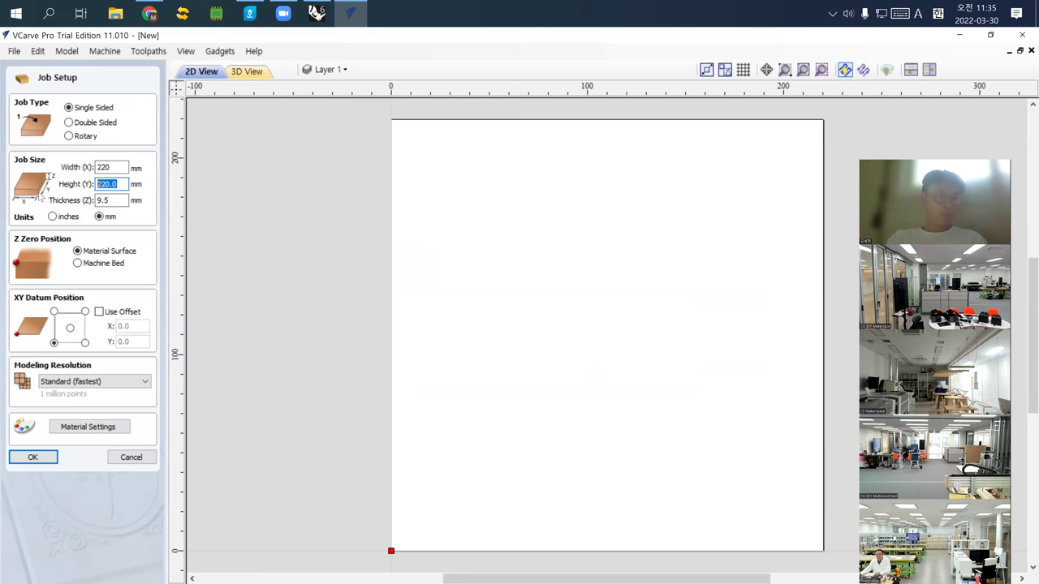
{"action": "type", "text": "72"}
{"action": "key", "text": "Tab"}
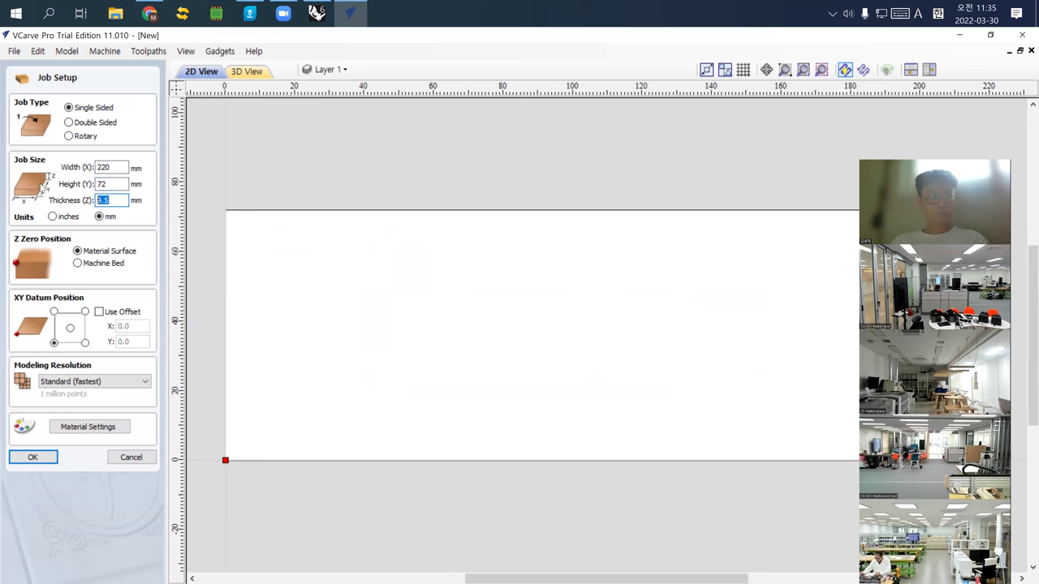
{"action": "left_click", "coordinate": [35, 458]}
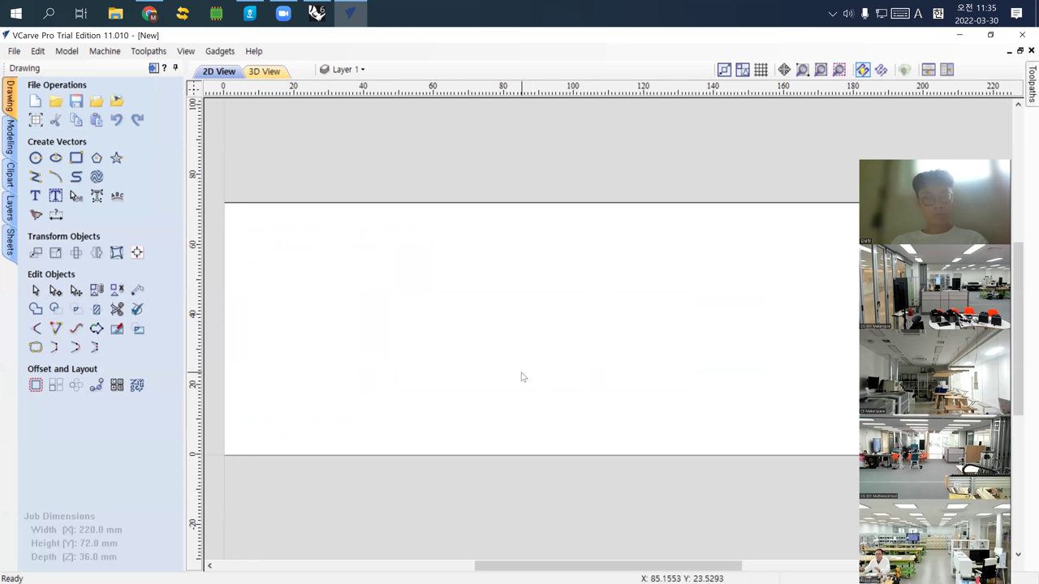
{"action": "left_click", "coordinate": [13, 53]}
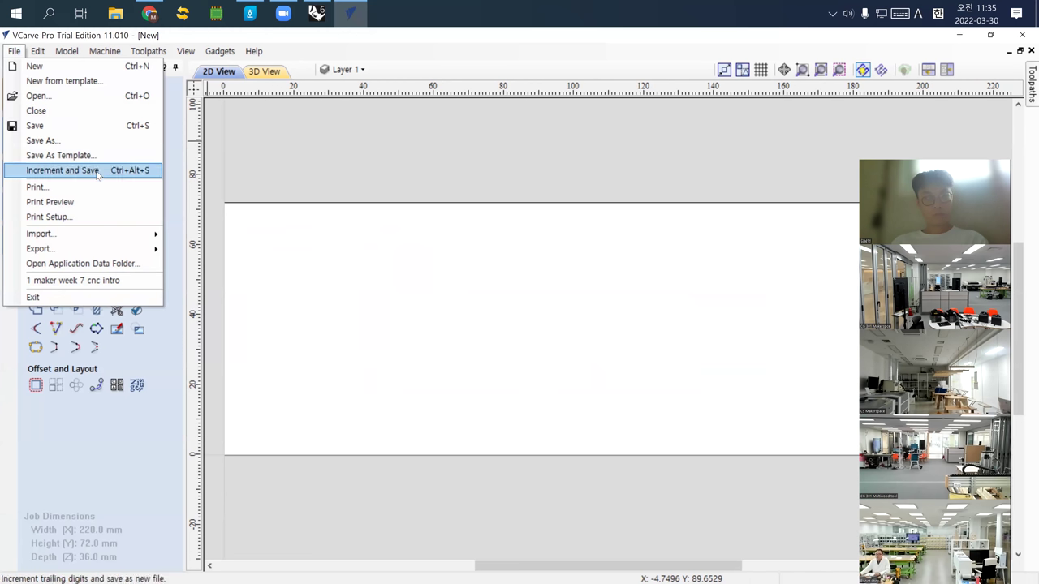
{"action": "mouse_move", "coordinate": [113, 235]}
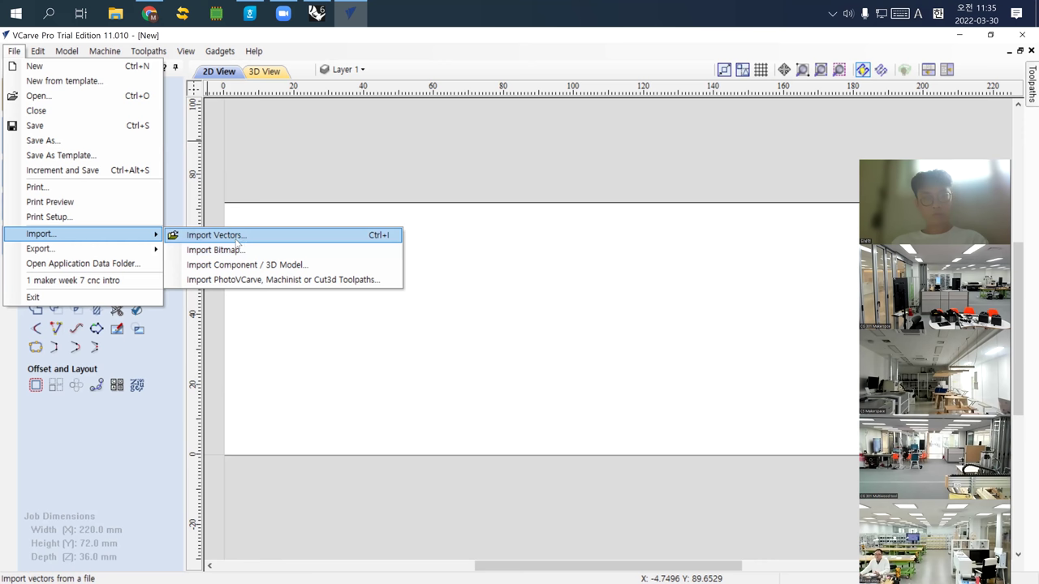
{"action": "left_click", "coordinate": [259, 265]}
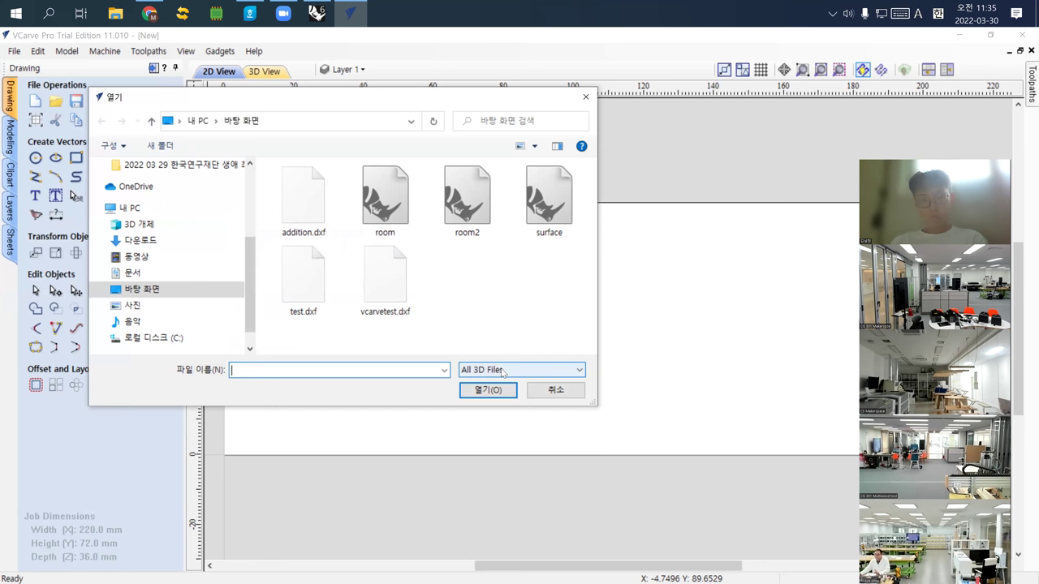
{"action": "left_click", "coordinate": [540, 213]}
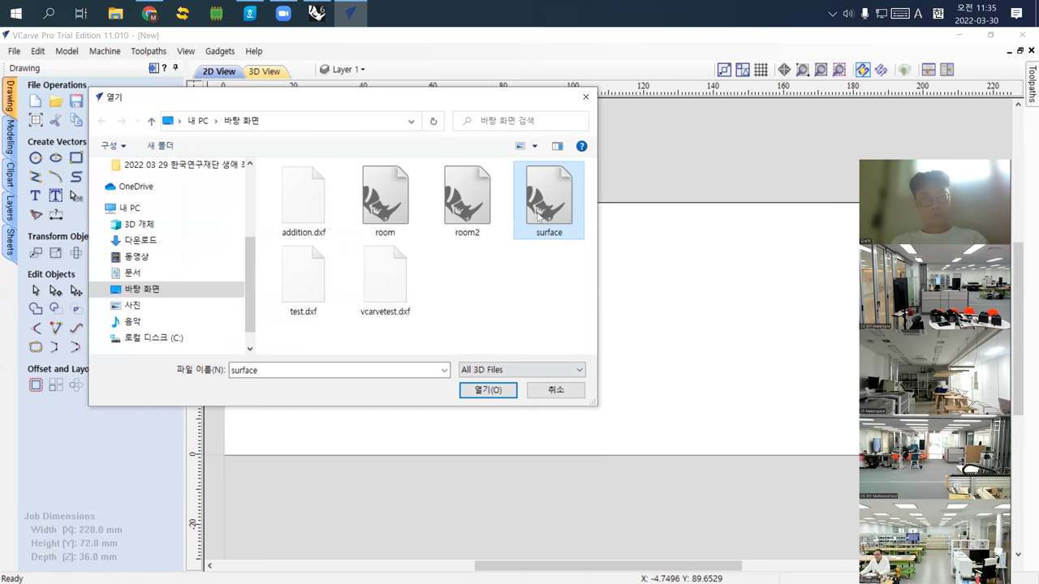
{"action": "left_click", "coordinate": [491, 389]}
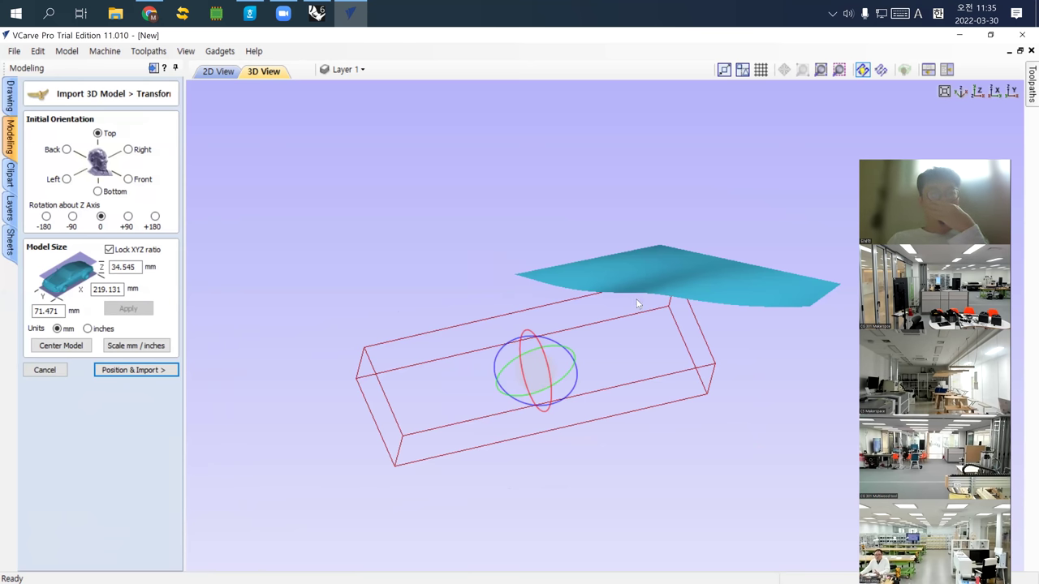
{"action": "left_click", "coordinate": [116, 373]}
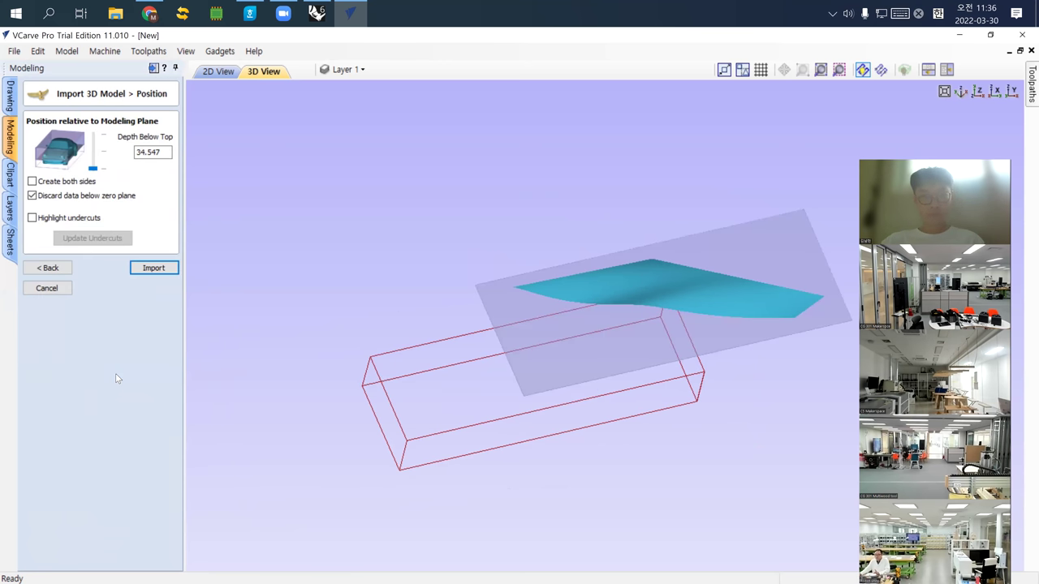
{"action": "left_click", "coordinate": [46, 289]}
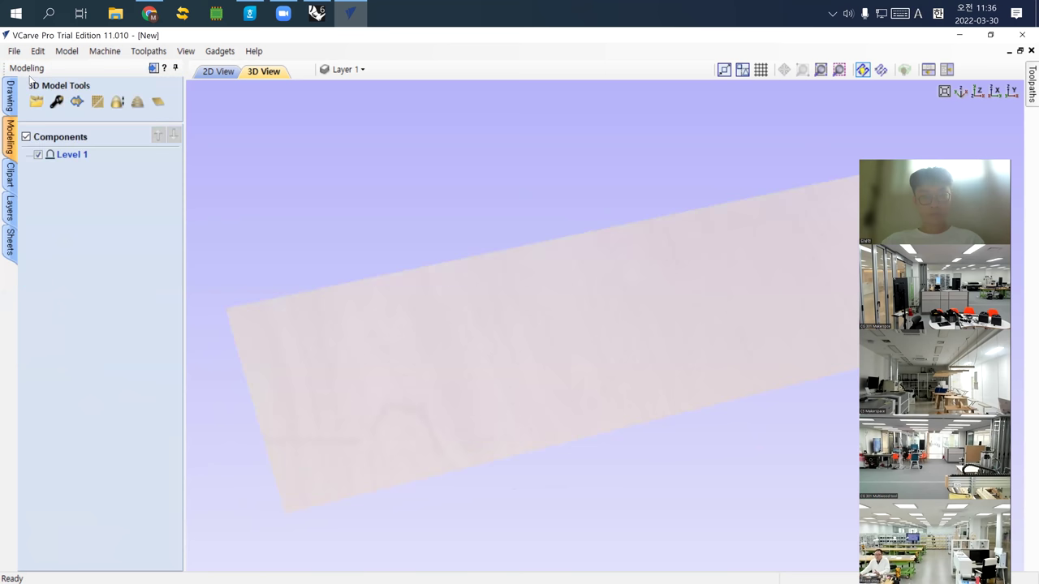
Step: Import the "surface" file as a 3D model, centring it and keeping the proposed depth below top
{"action": "left_click", "coordinate": [14, 51]}
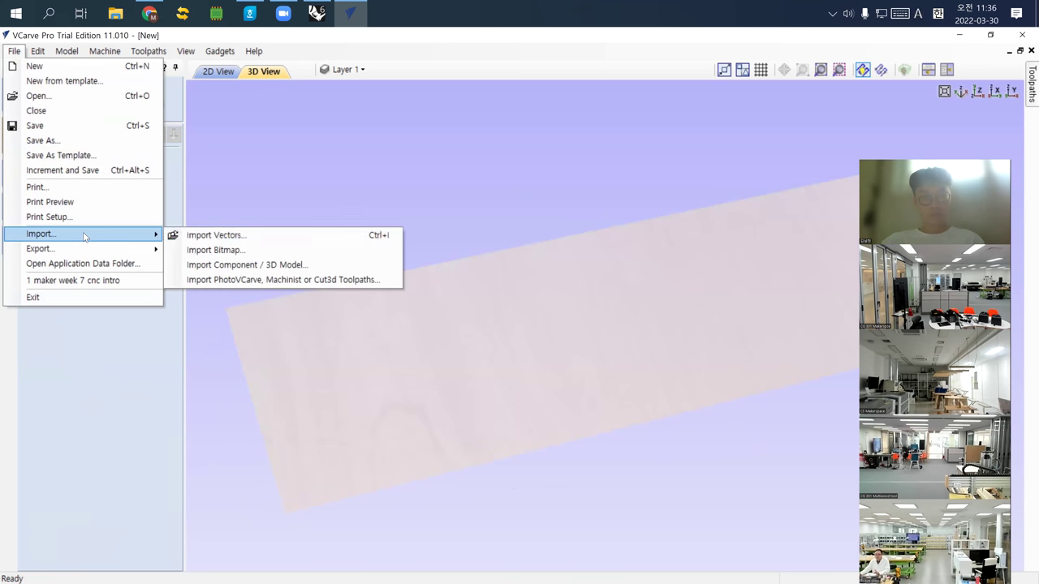
{"action": "left_click", "coordinate": [211, 265]}
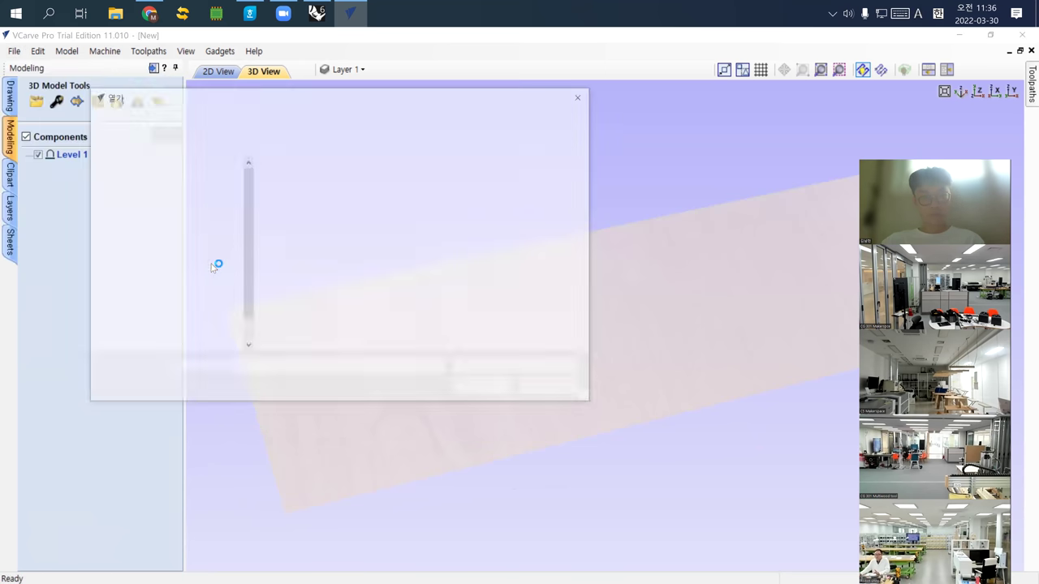
{"action": "left_click", "coordinate": [549, 196]}
{"action": "left_click", "coordinate": [511, 389]}
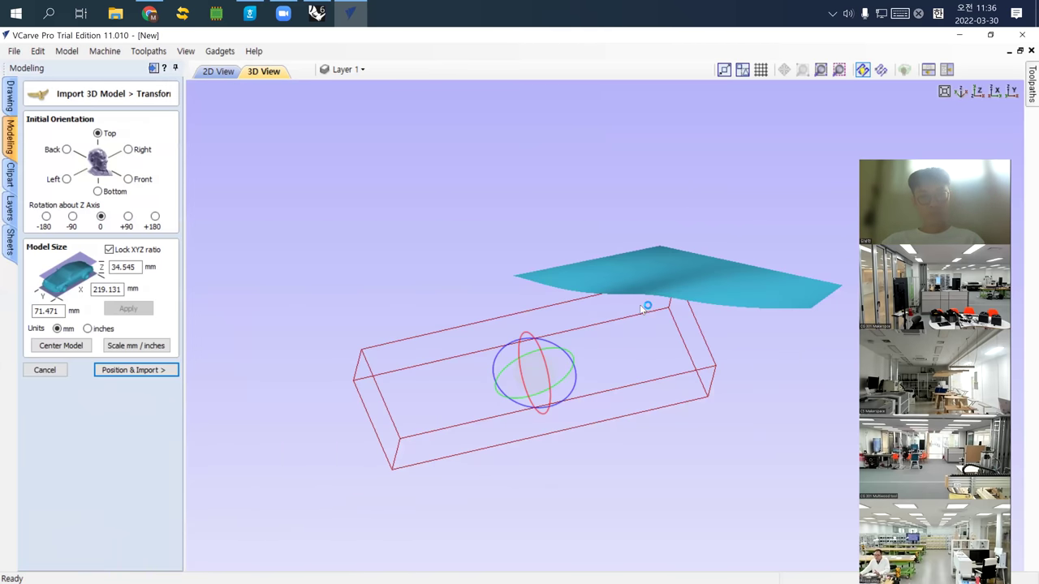
{"action": "left_click", "coordinate": [70, 348]}
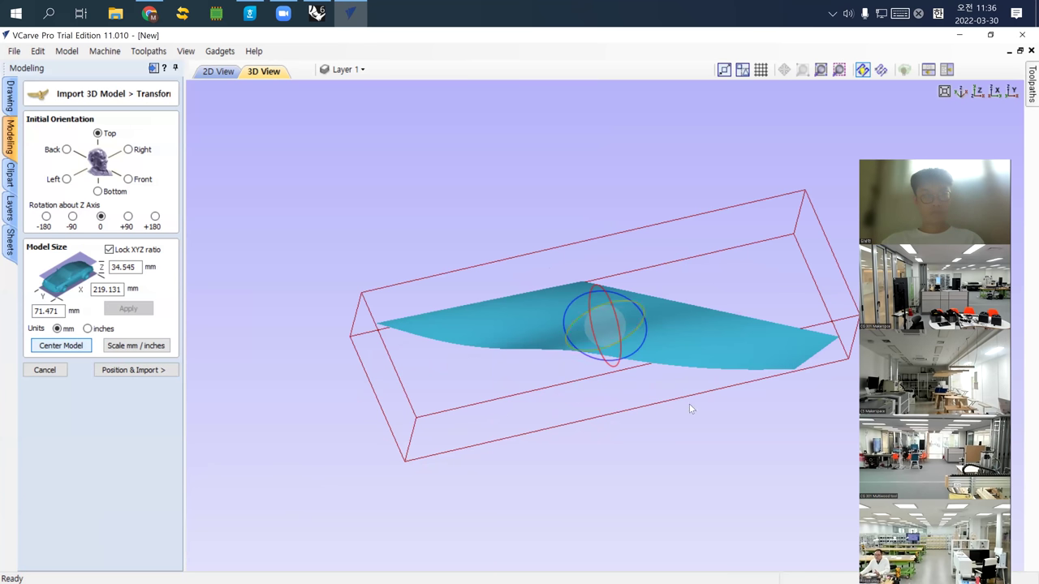
{"action": "left_click", "coordinate": [109, 370]}
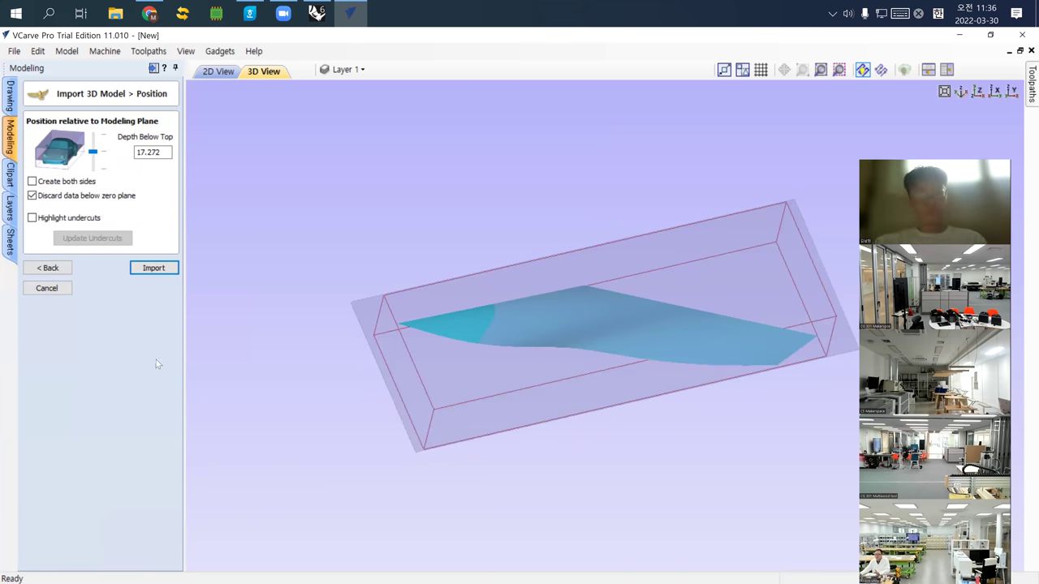
{"action": "left_click", "coordinate": [152, 269]}
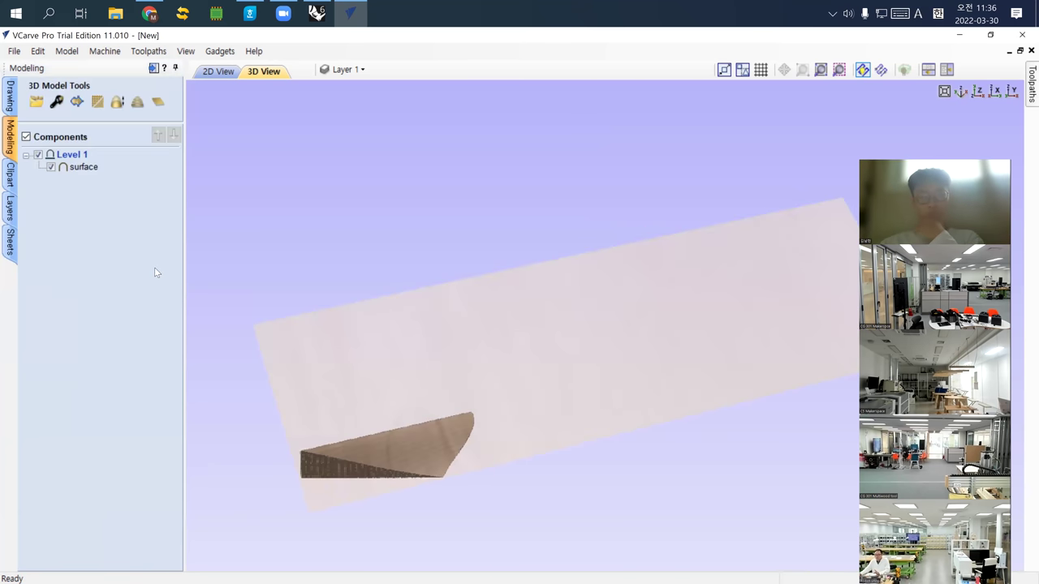
{"action": "mouse_move", "coordinate": [423, 394]}
{"action": "left_mouse_down"}
{"action": "mouse_move", "coordinate": [422, 364]}
{"action": "mouse_move", "coordinate": [447, 487]}
{"action": "mouse_move", "coordinate": [420, 452]}
{"action": "mouse_move", "coordinate": [435, 376]}
{"action": "mouse_move", "coordinate": [480, 338]}
{"action": "mouse_move", "coordinate": [604, 379]}
{"action": "mouse_move", "coordinate": [556, 400]}
{"action": "mouse_move", "coordinate": [409, 391]}
{"action": "left_mouse_up"}
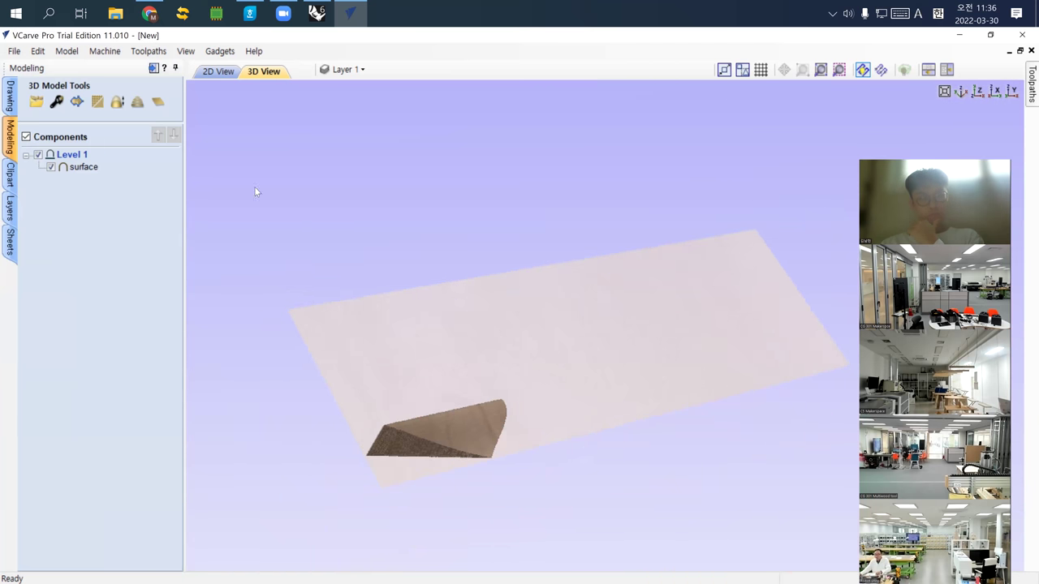
Step: Start a new job without saving the current one, keeping the size of 220 × 72 × 36 mm
{"action": "left_click", "coordinate": [13, 50]}
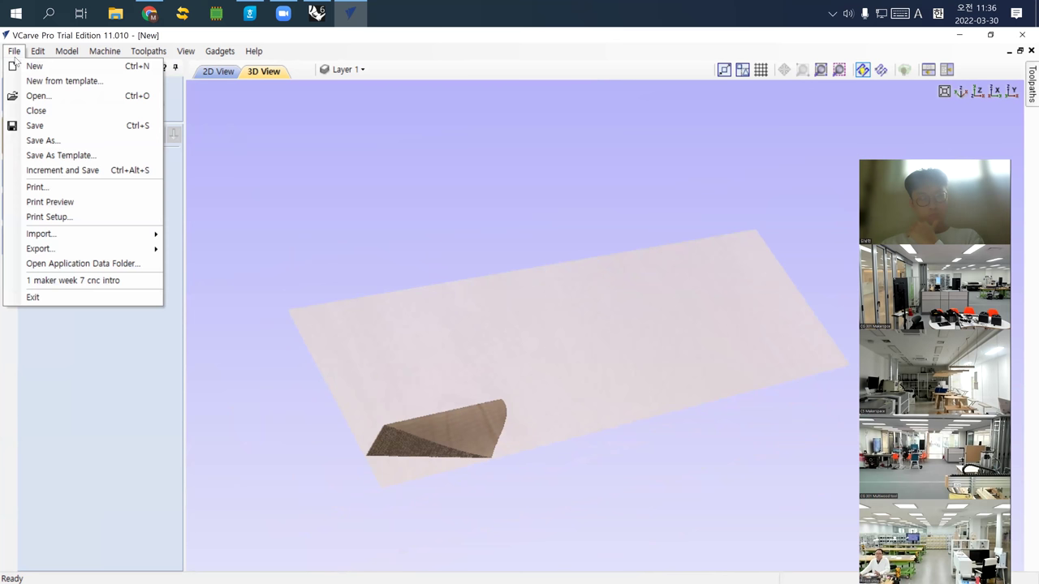
{"action": "left_click", "coordinate": [35, 68]}
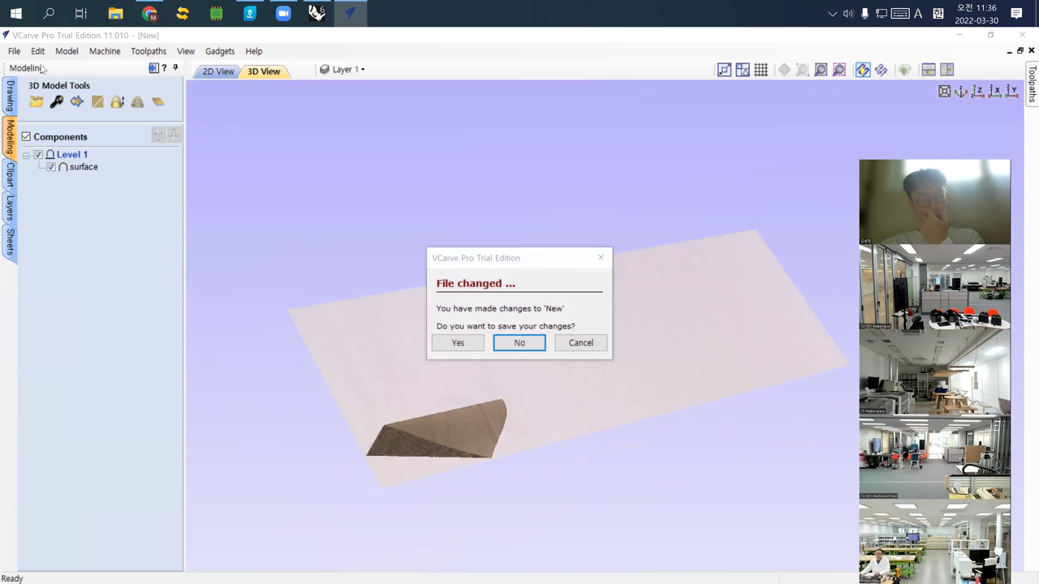
{"action": "left_click", "coordinate": [519, 342]}
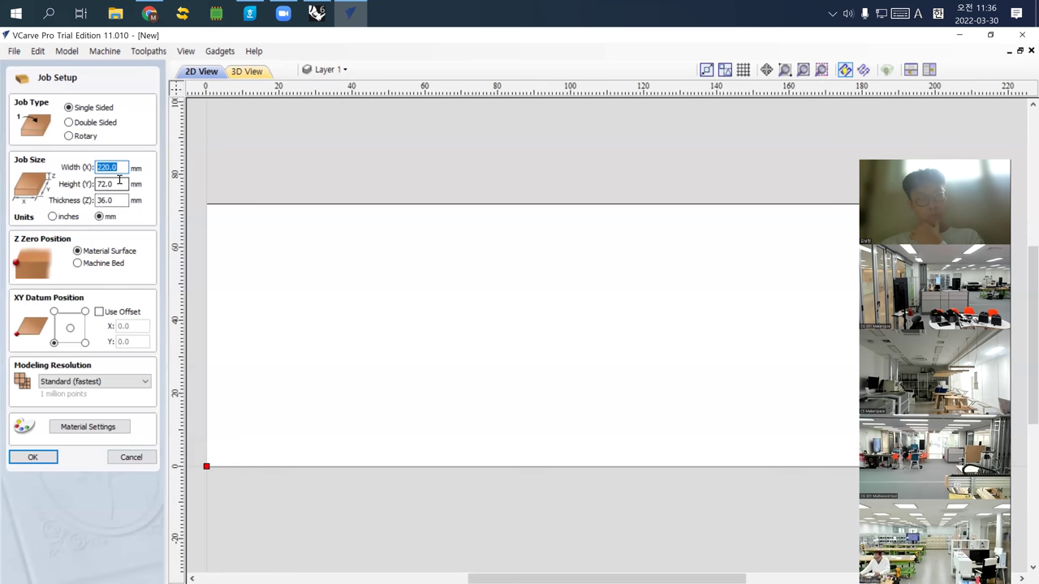
{"action": "left_click", "coordinate": [48, 460]}
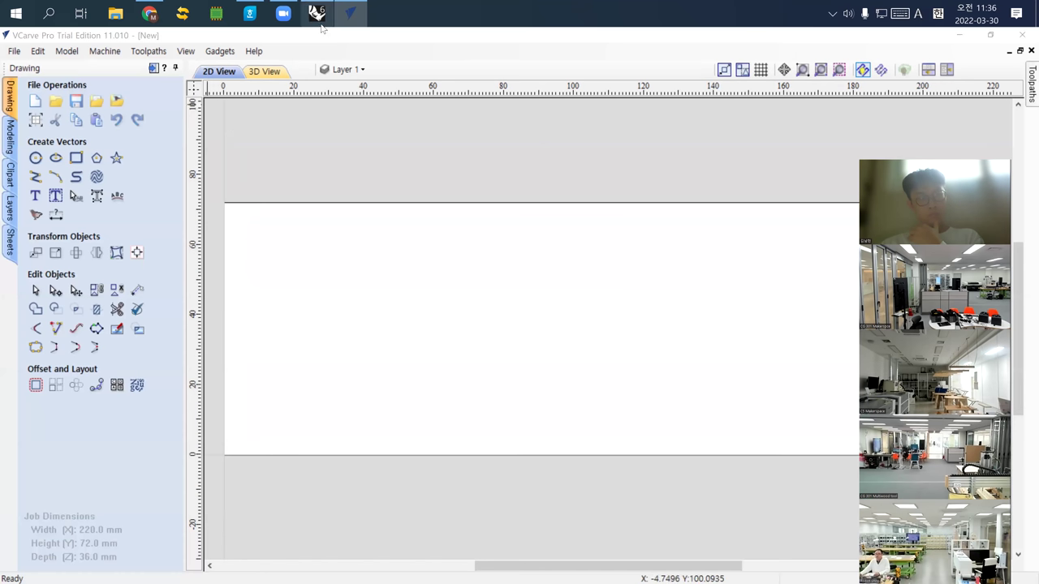
Step: Switch to Rhino and check the document's unit and tolerance settings
{"action": "left_click", "coordinate": [316, 13]}
{"action": "left_click", "coordinate": [254, 97]}
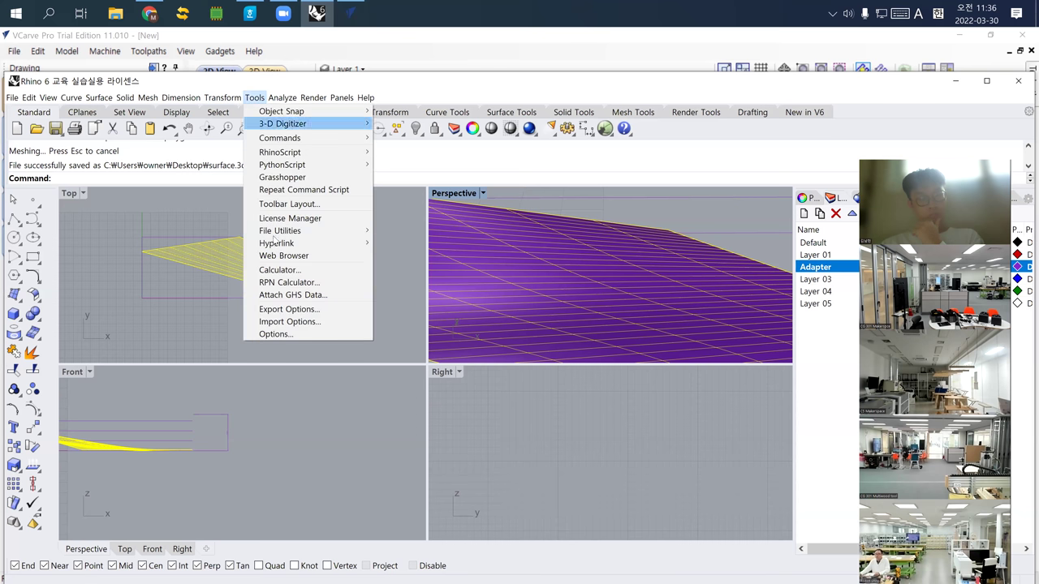
{"action": "left_click", "coordinate": [276, 335]}
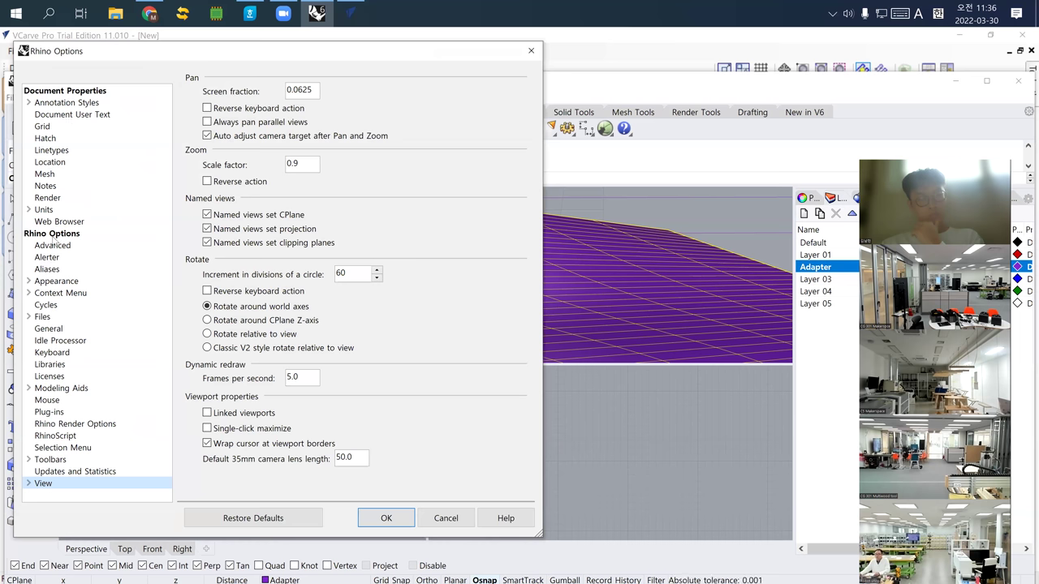
{"action": "left_click", "coordinate": [59, 211]}
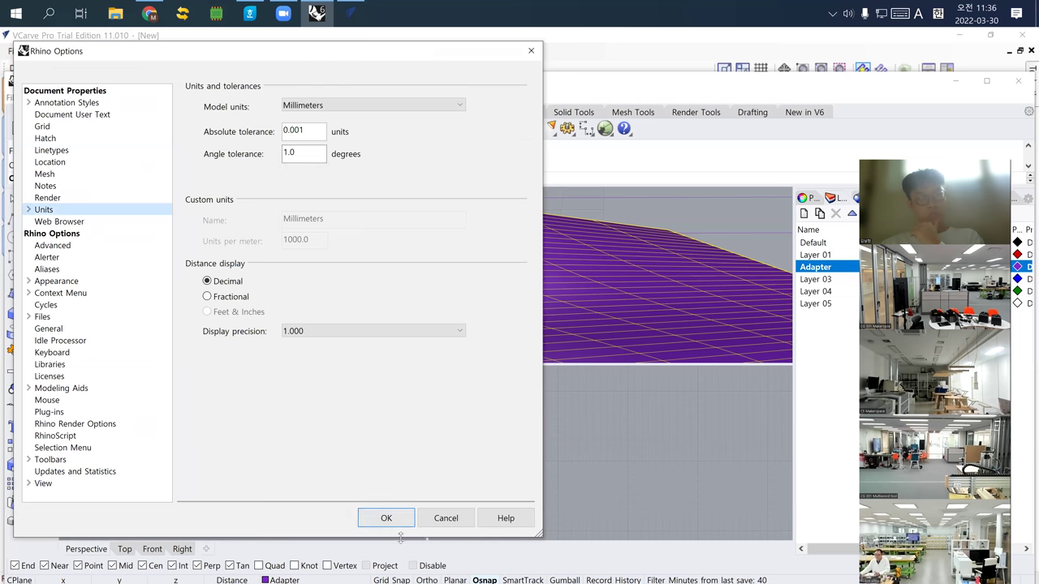
Step: Export the selected patch surface to the desktop as a 3D Studio (.3ds) file named "surface2", keeping the default mesh density
{"action": "left_click", "coordinate": [386, 518]}
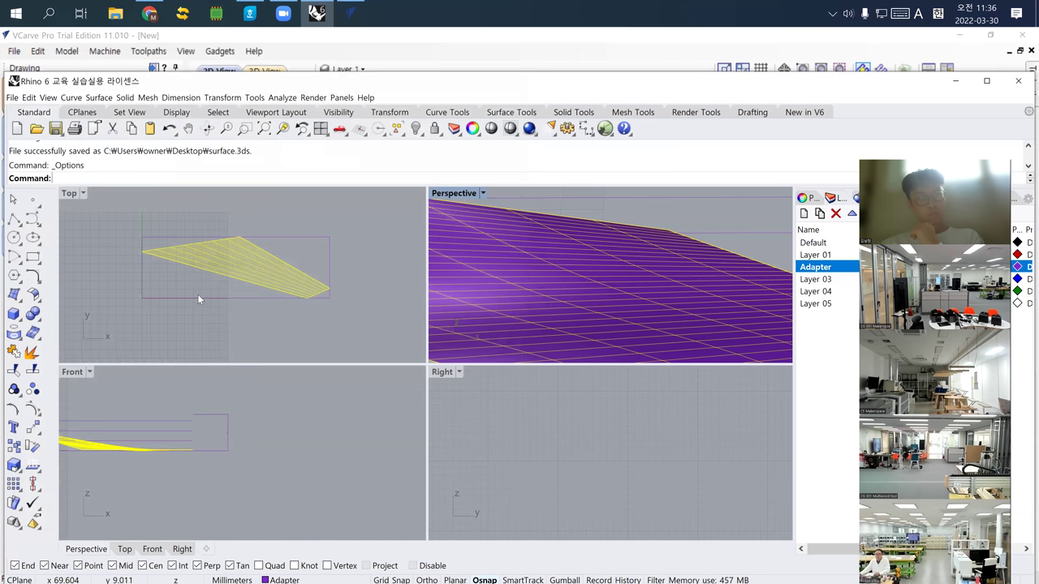
{"action": "left_click", "coordinate": [13, 97]}
{"action": "left_click", "coordinate": [97, 188]}
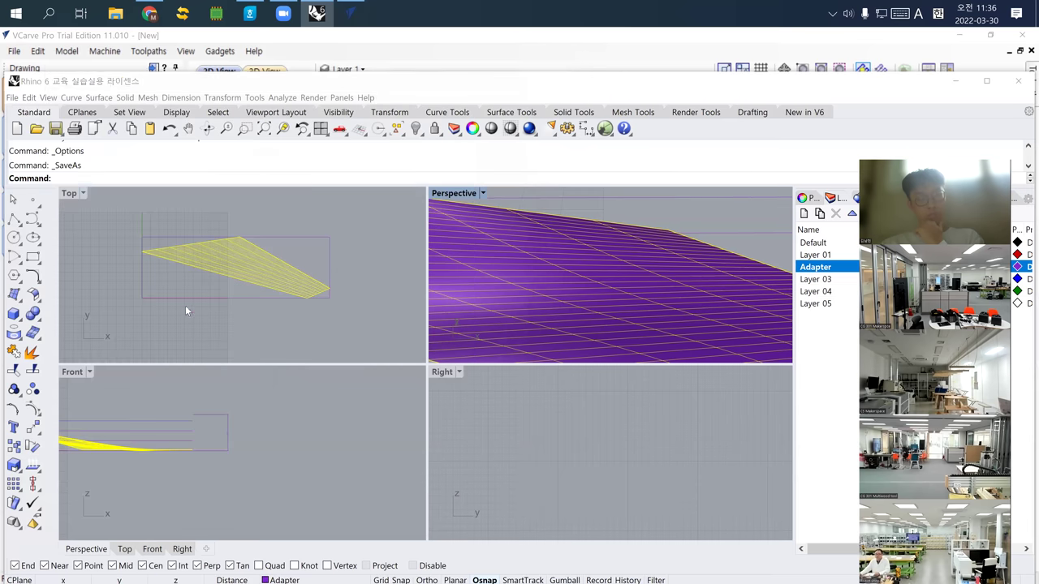
{"action": "left_click", "coordinate": [181, 290]}
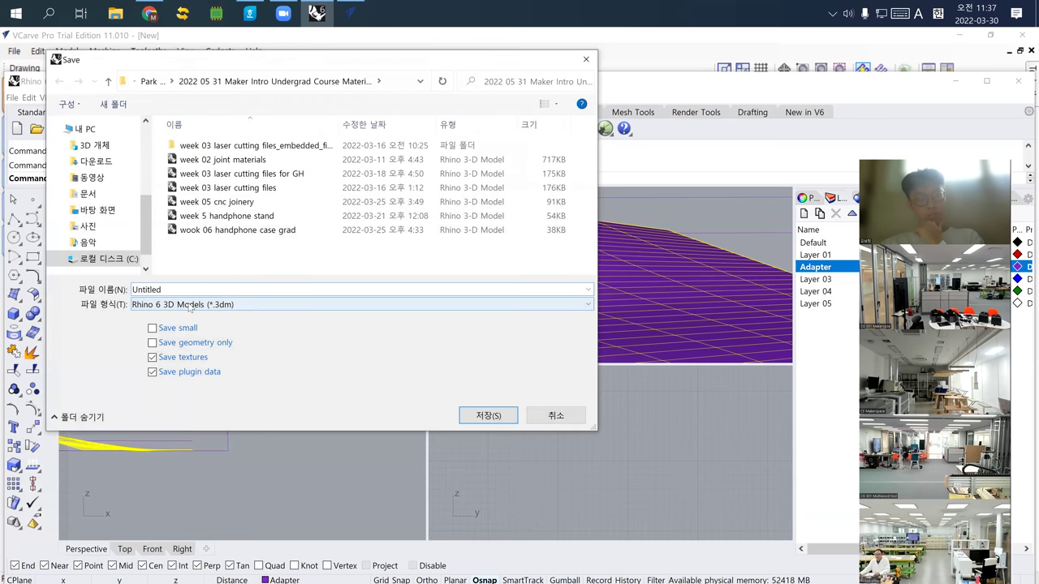
{"action": "left_click", "coordinate": [189, 305]}
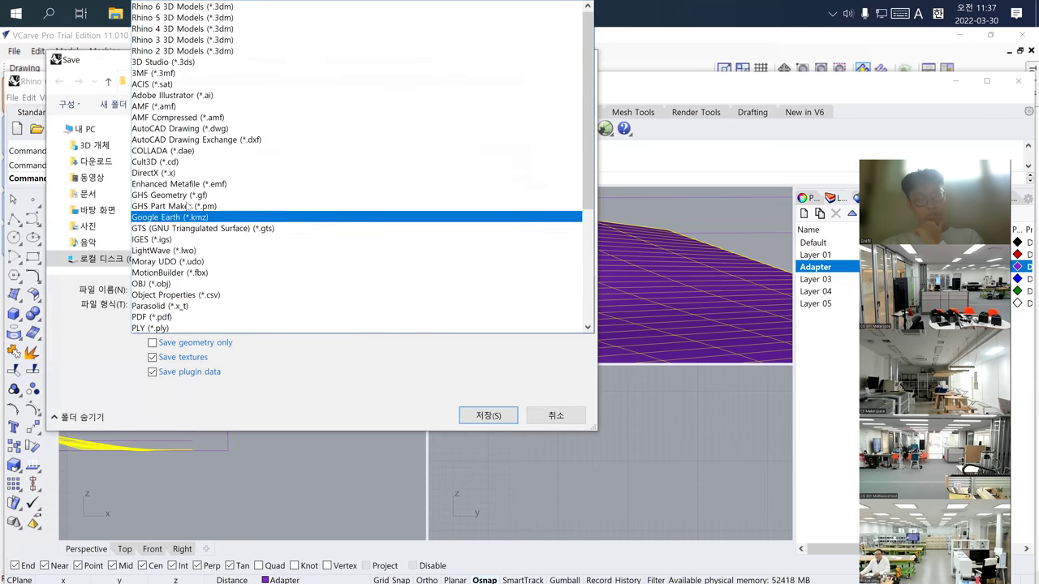
{"action": "left_click", "coordinate": [174, 64]}
{"action": "left_click", "coordinate": [97, 210]}
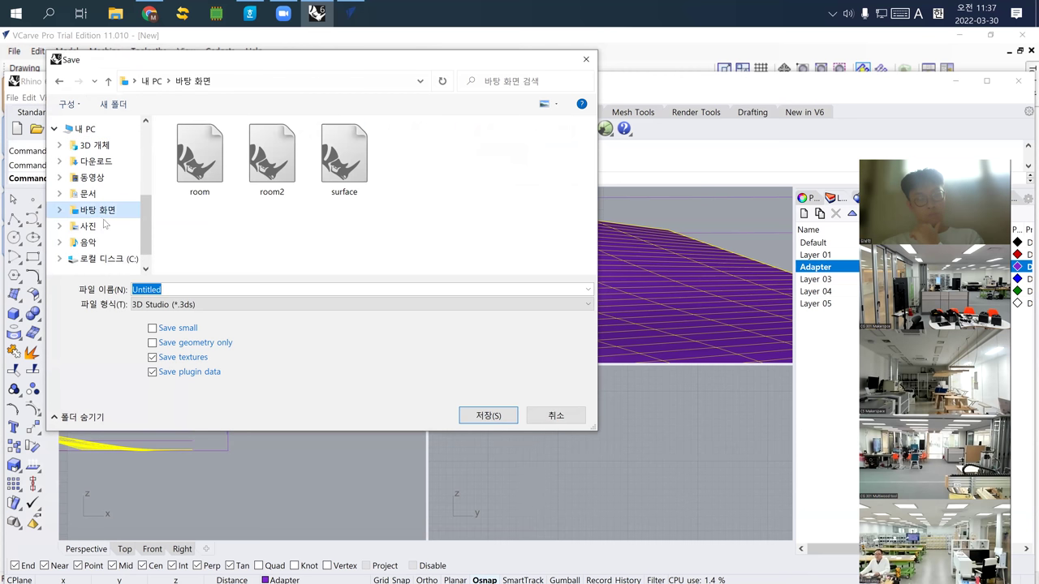
{"action": "type", "text": "surface"}
{"action": "key", "text": "Return"}
{"action": "key", "text": "Return"}
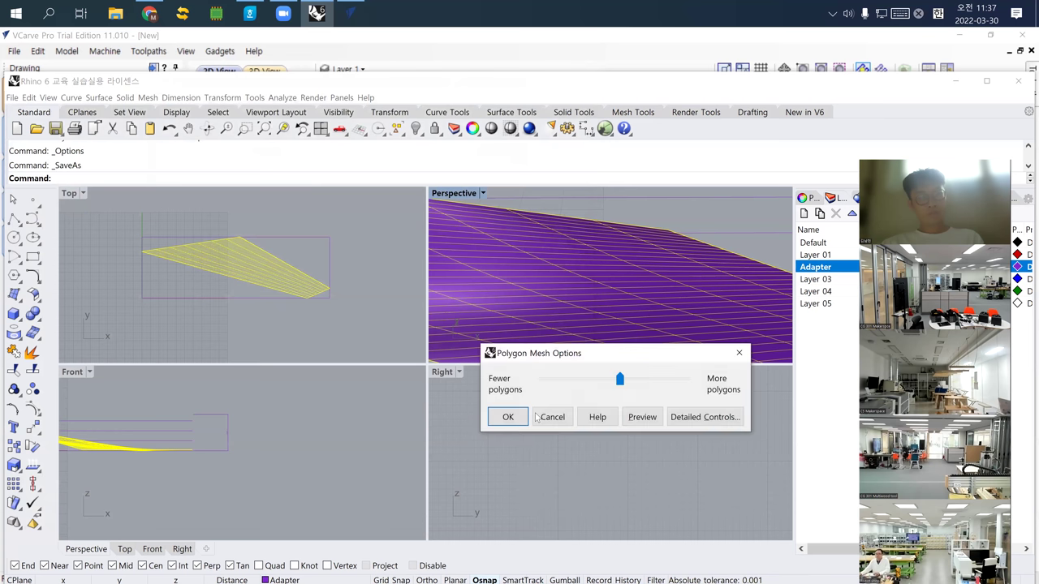
{"action": "left_click", "coordinate": [524, 416]}
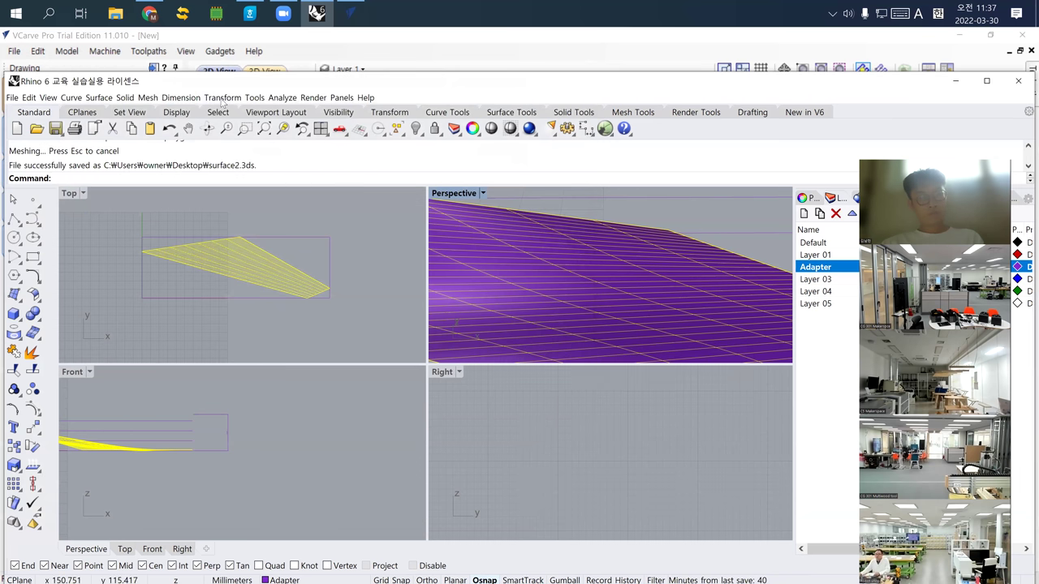
Step: Switch to VCarve Pro and load the desktop file "surface2" for import as a component / 3D model
{"action": "left_click", "coordinate": [316, 15]}
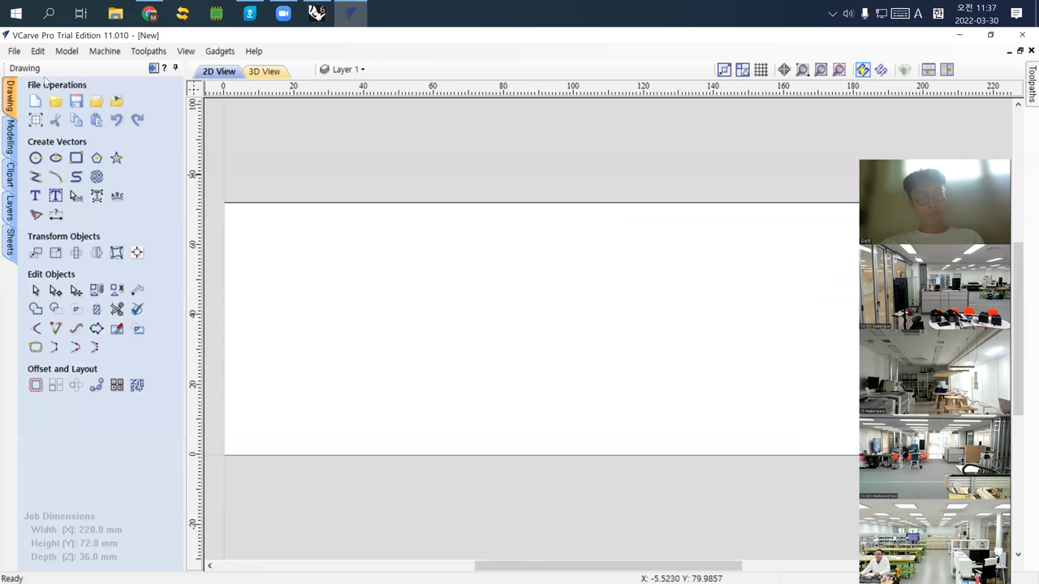
{"action": "left_click", "coordinate": [14, 50]}
{"action": "mouse_move", "coordinate": [101, 234]}
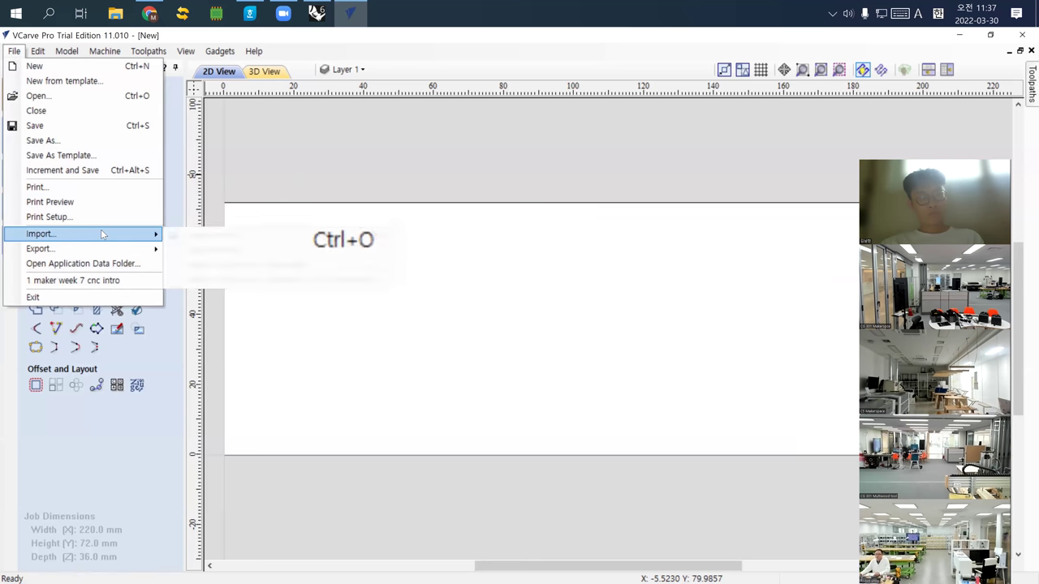
{"action": "left_click", "coordinate": [236, 263]}
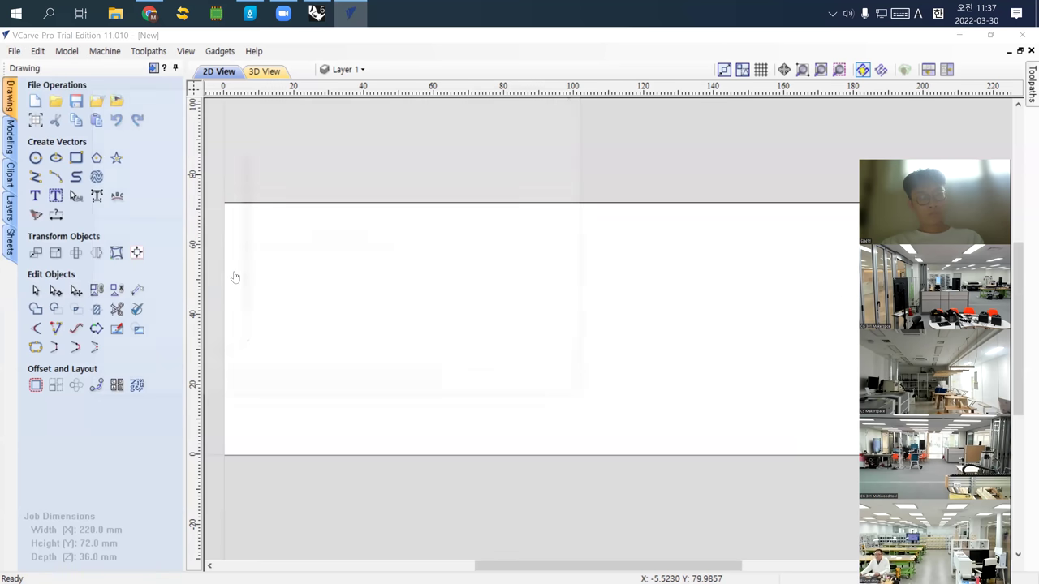
{"action": "left_click", "coordinate": [299, 276]}
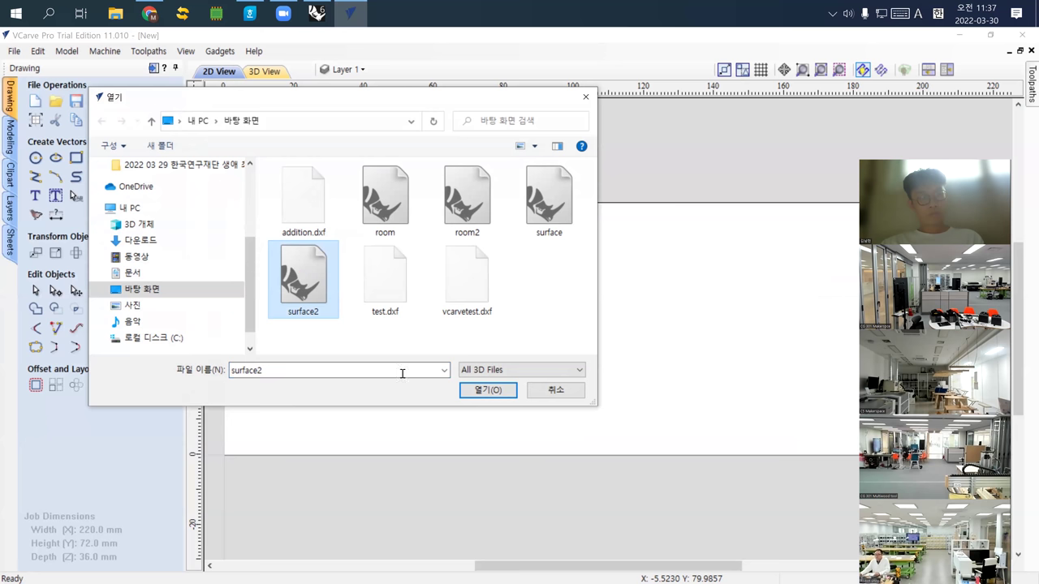
{"action": "left_click", "coordinate": [484, 390]}
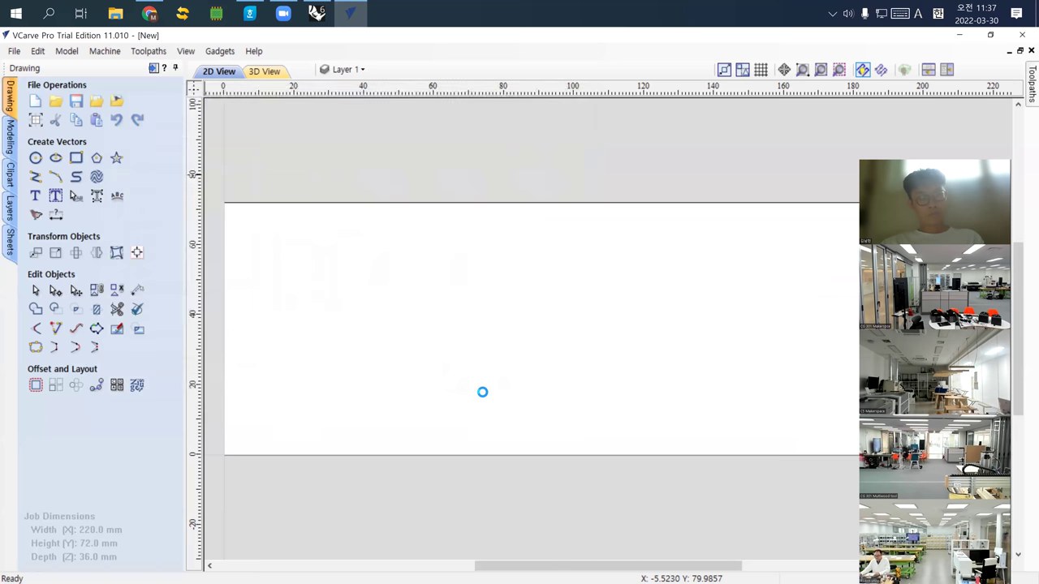
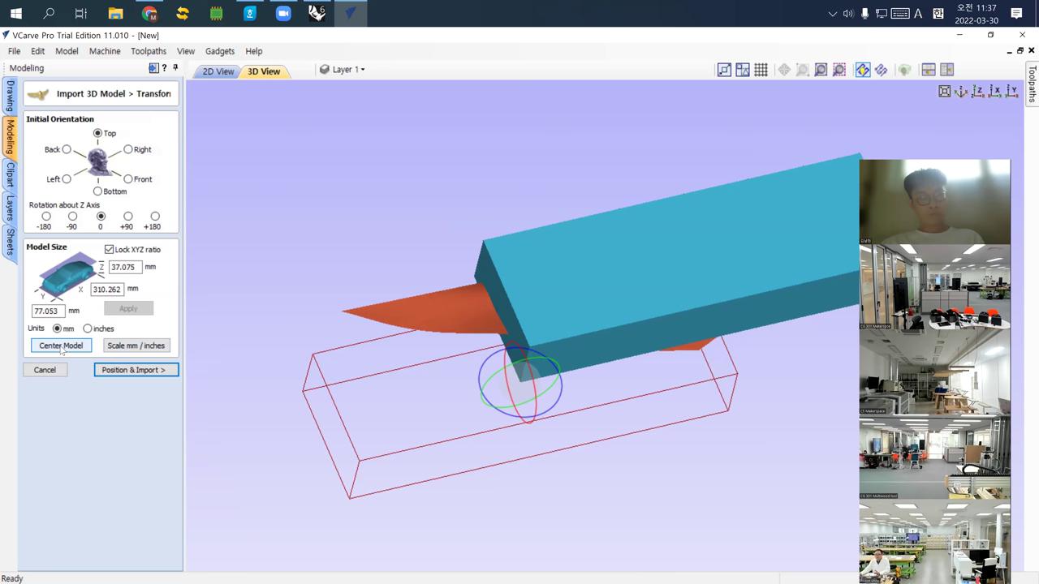
Step: Centre the model and import it at the proposed depth below top, discarding data below the zero plane, and inspect the result
{"action": "left_click", "coordinate": [61, 350]}
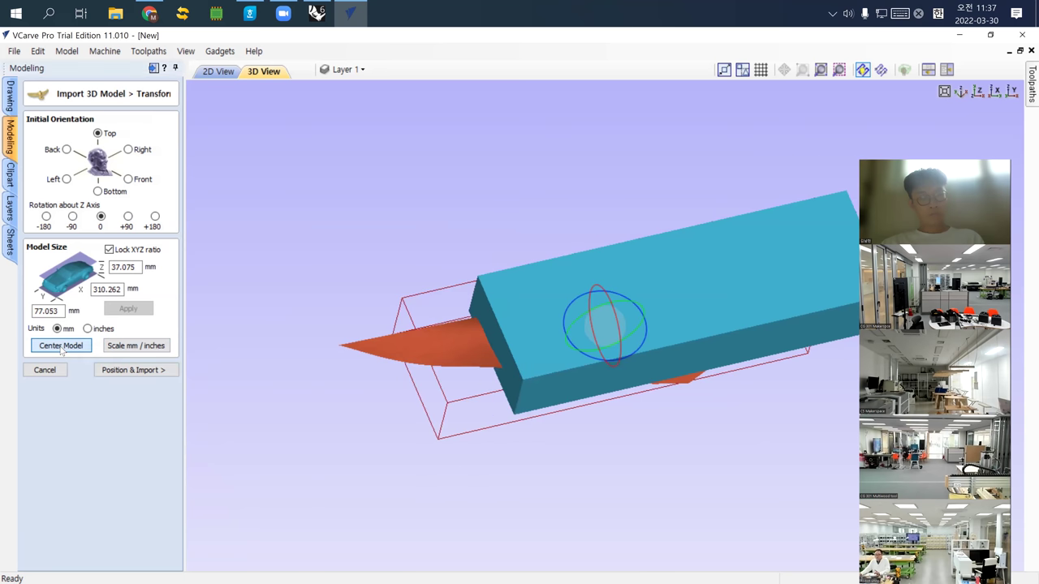
{"action": "left_click", "coordinate": [116, 371]}
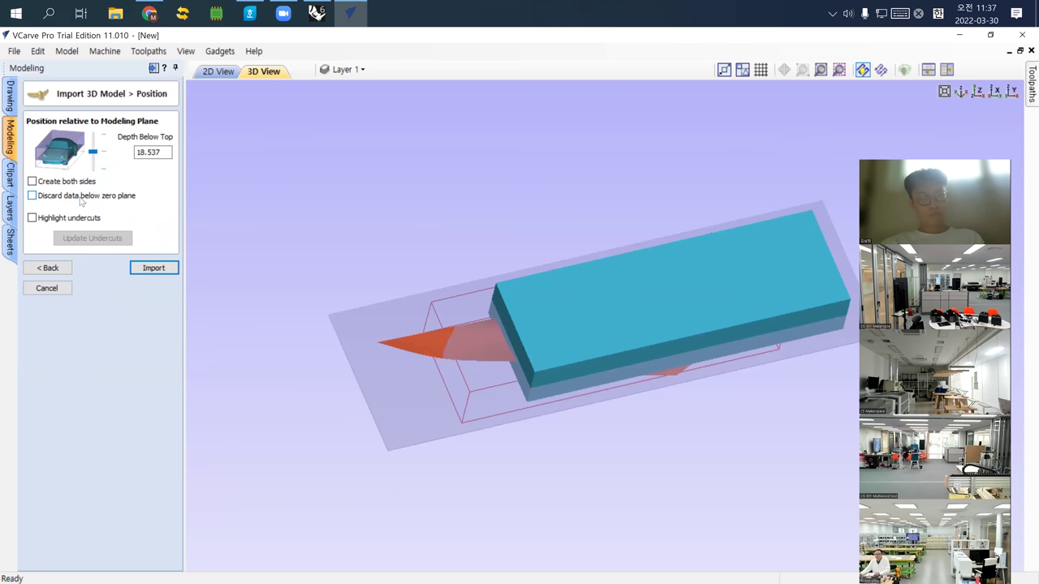
{"action": "scroll", "coordinate": [520, 341], "scroll_direction": "up", "scroll_amount": 5}
{"action": "scroll", "coordinate": [512, 349], "scroll_direction": "down", "scroll_amount": 5}
{"action": "left_click_drag", "start_coordinate": [505, 368], "coordinate": [486, 312]}
{"action": "left_click", "coordinate": [49, 268]}
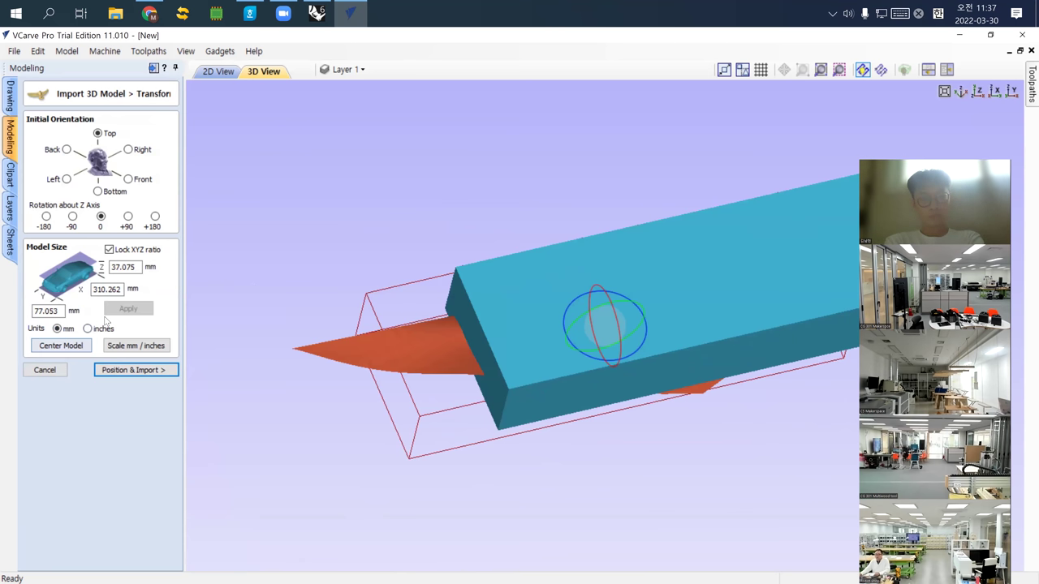
{"action": "left_click_drag", "start_coordinate": [434, 306], "coordinate": [277, 317]}
{"action": "left_click", "coordinate": [172, 371]}
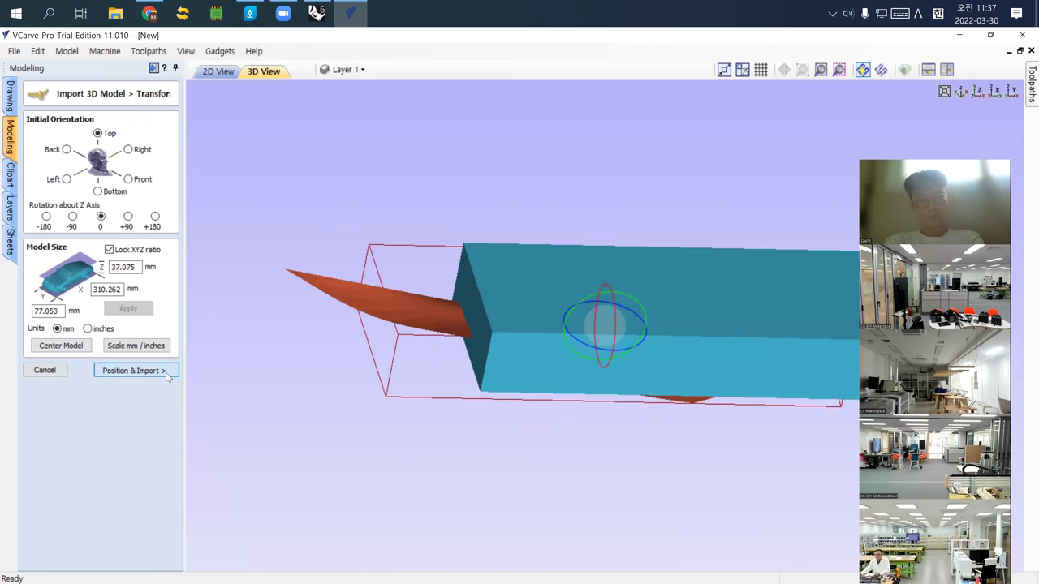
{"action": "left_click", "coordinate": [154, 269]}
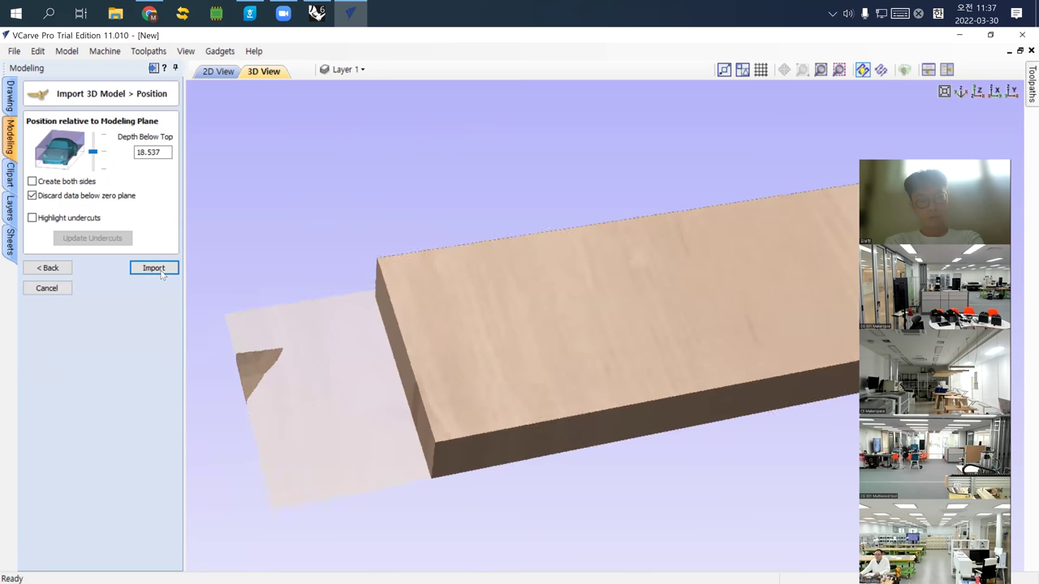
{"action": "scroll", "coordinate": [325, 381], "scroll_direction": "up", "scroll_amount": 5}
{"action": "scroll", "coordinate": [341, 457], "scroll_direction": "down", "scroll_amount": 5}
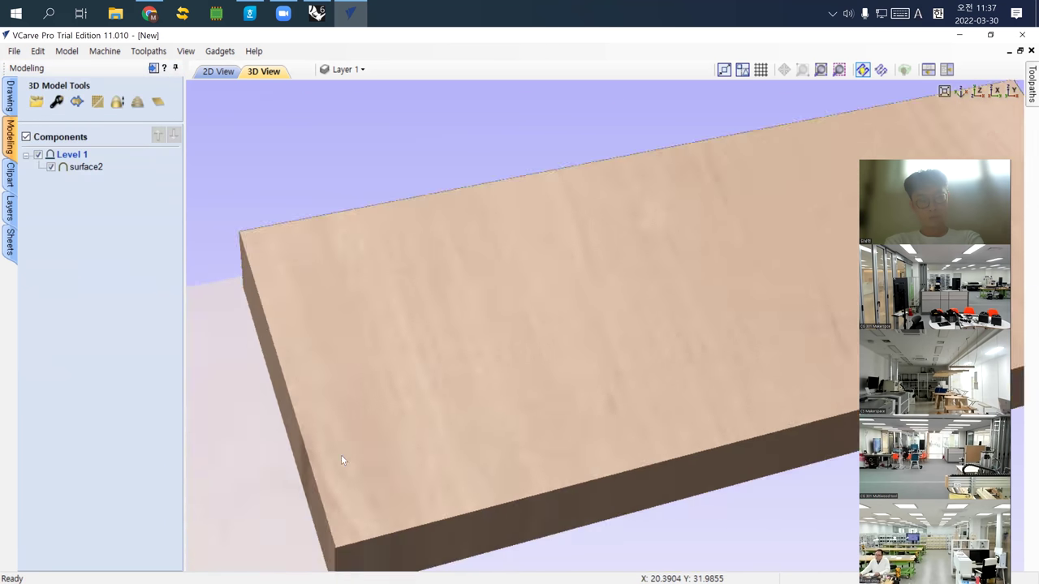
{"action": "left_click_drag", "start_coordinate": [568, 277], "coordinate": [552, 374]}
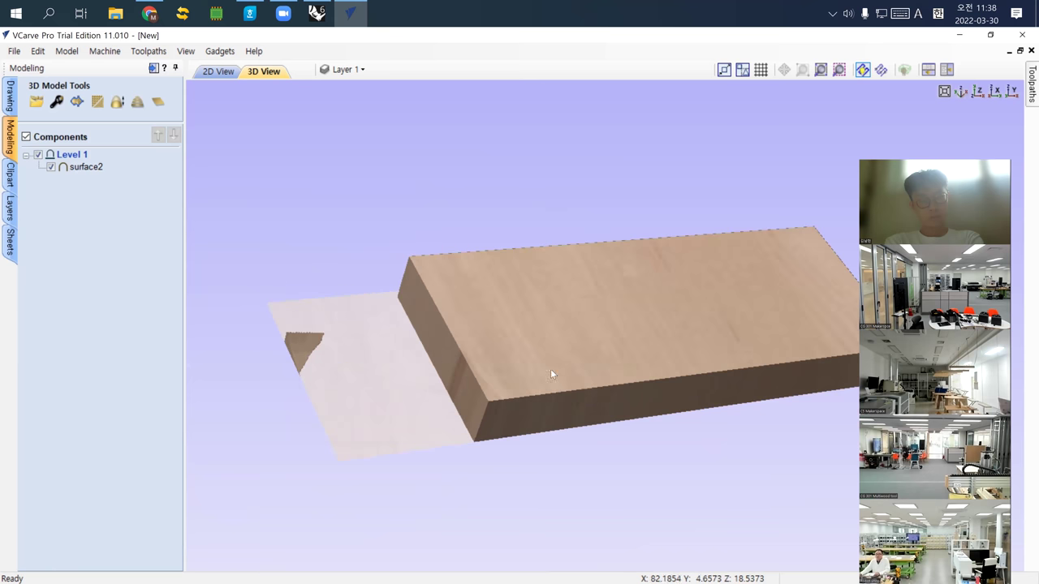
Step: Switch to Rhino and select the patch surface in the Top viewport to check it
{"action": "left_click", "coordinate": [316, 12]}
{"action": "left_click", "coordinate": [271, 246]}
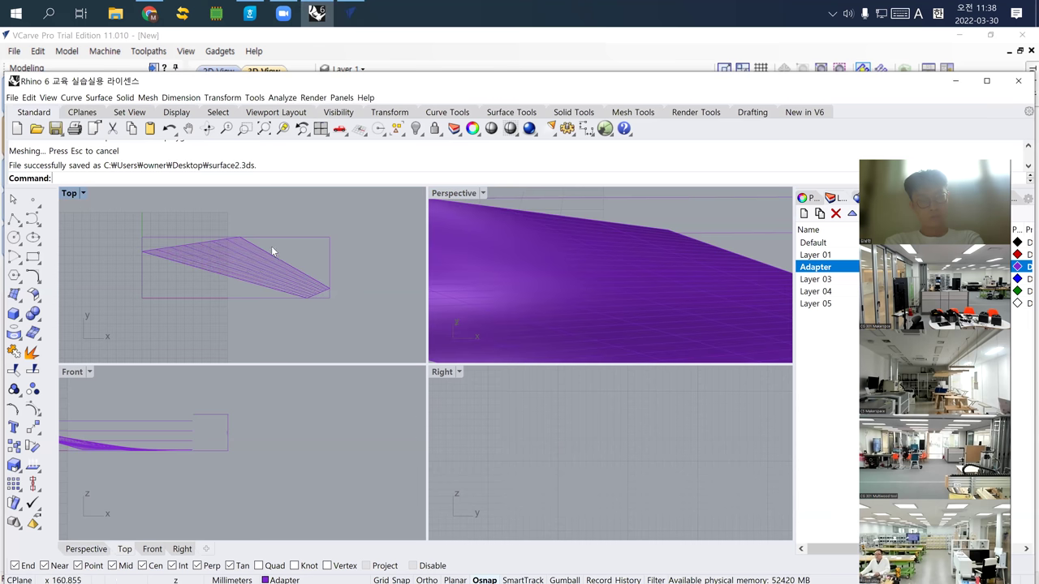
{"action": "left_click", "coordinate": [255, 268]}
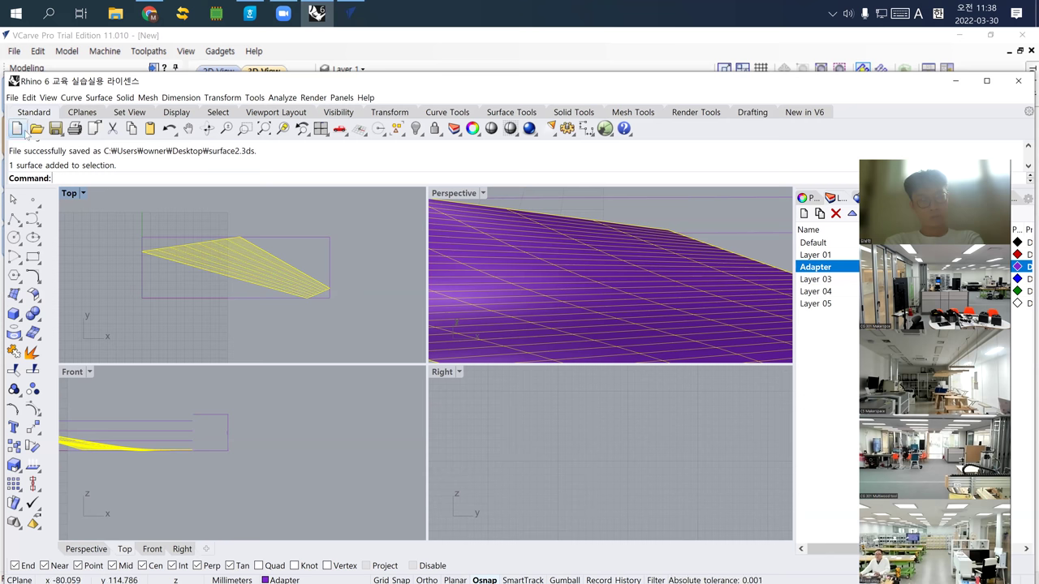
Step: Return to VCarve Pro and start a new job without saving the current one, keeping the 220 × 72 × 36 mm size
{"action": "left_click", "coordinate": [57, 50]}
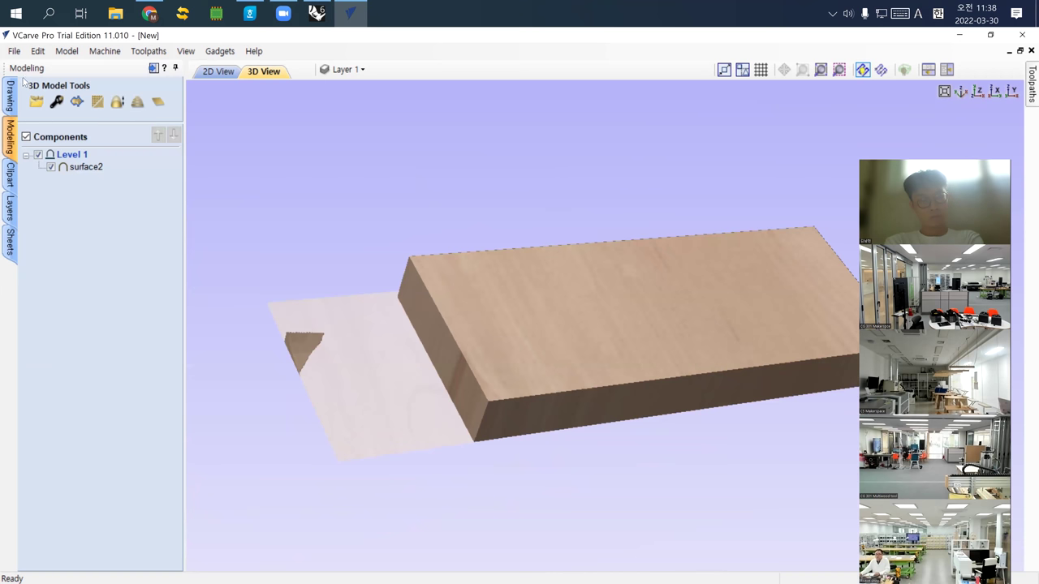
{"action": "left_click", "coordinate": [13, 51]}
{"action": "left_click", "coordinate": [26, 63]}
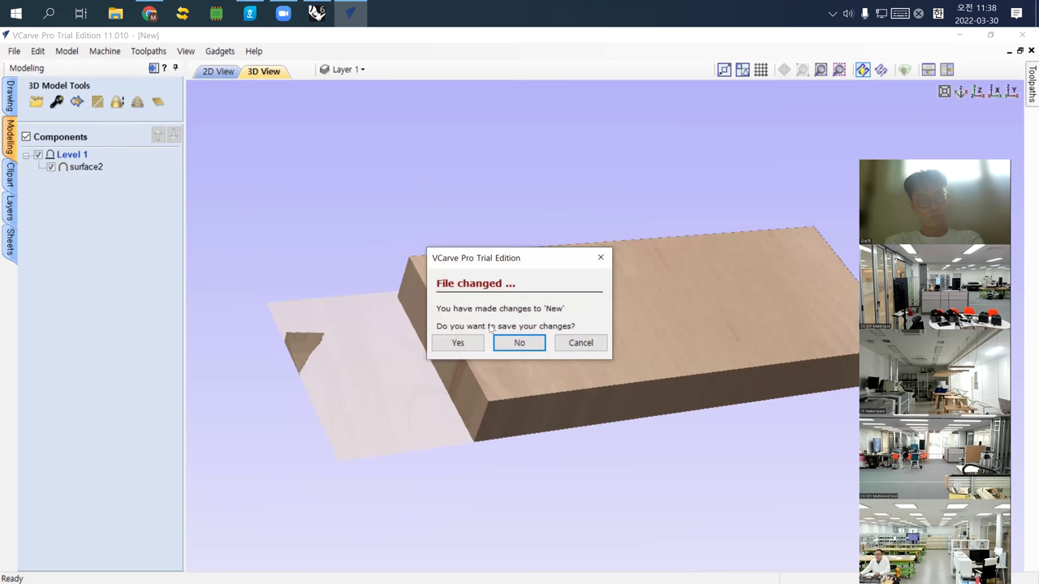
{"action": "left_click", "coordinate": [518, 342]}
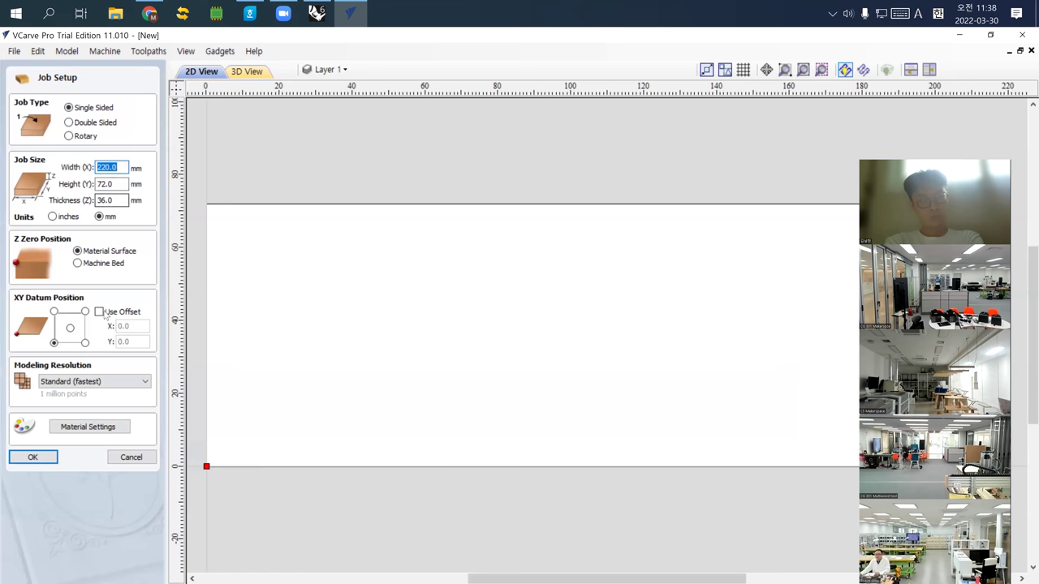
{"action": "left_click", "coordinate": [33, 457]}
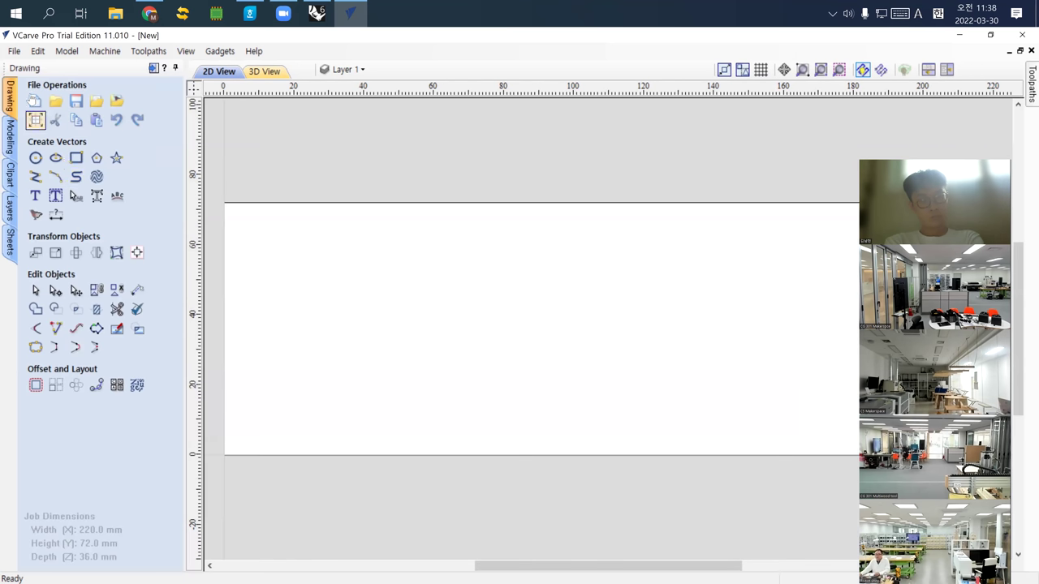
Step: Load "surface2" as a 3D model without centring it and review its position relative to the modeling plane
{"action": "left_click", "coordinate": [14, 51]}
{"action": "mouse_move", "coordinate": [84, 237]}
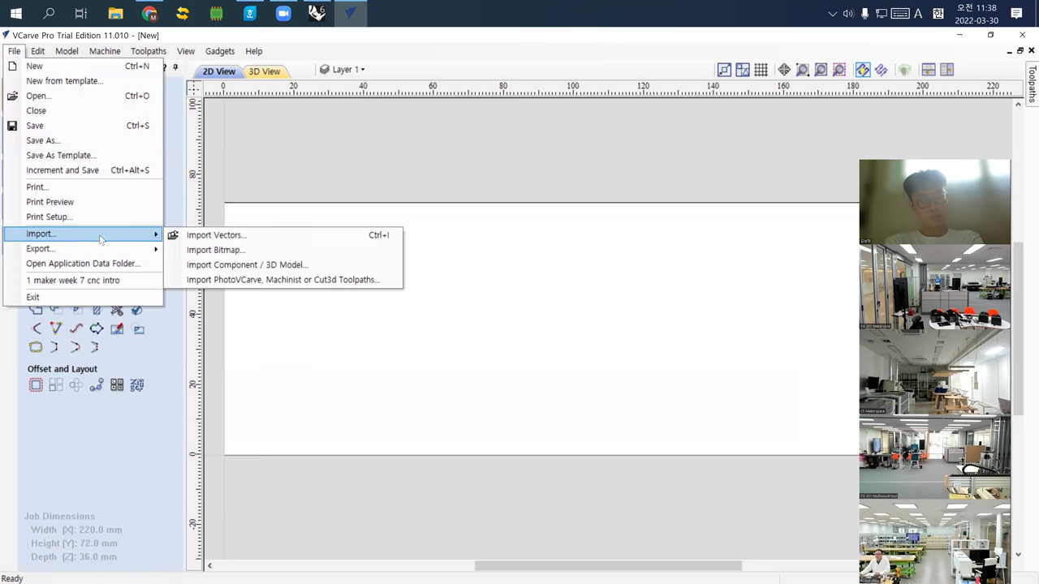
{"action": "left_click", "coordinate": [238, 265]}
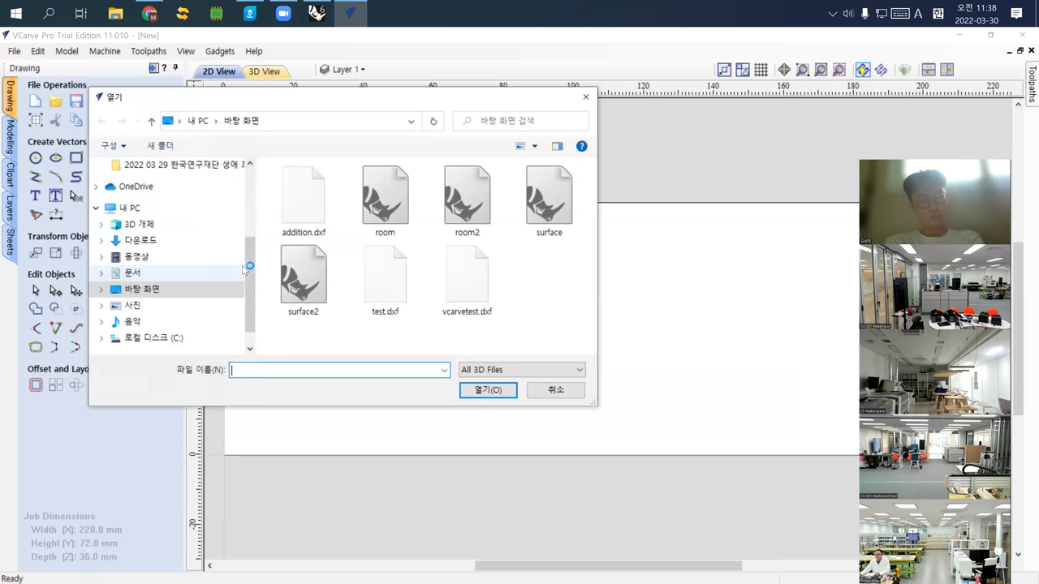
{"action": "left_click", "coordinate": [312, 278]}
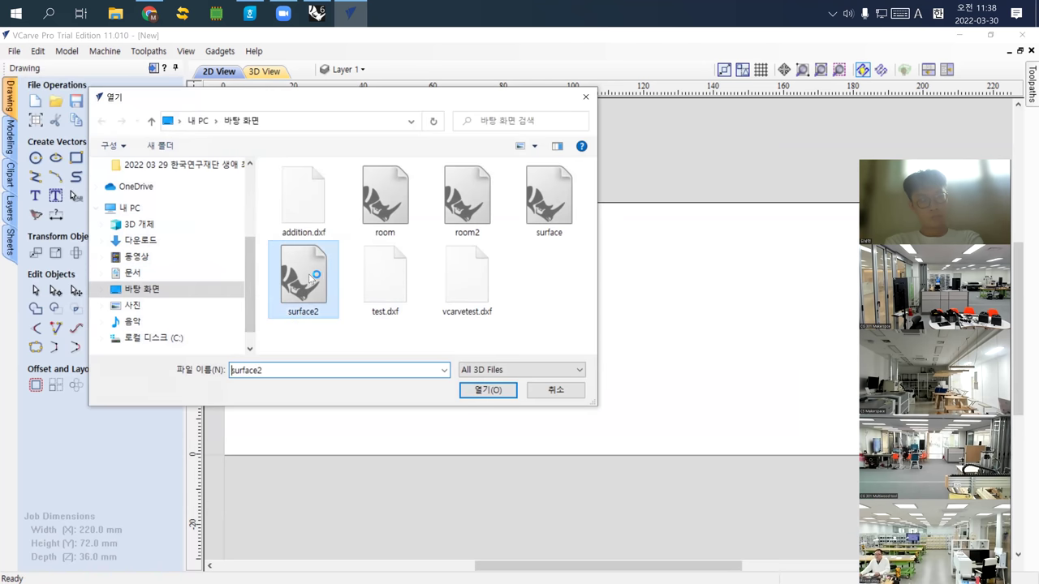
{"action": "left_click", "coordinate": [508, 393]}
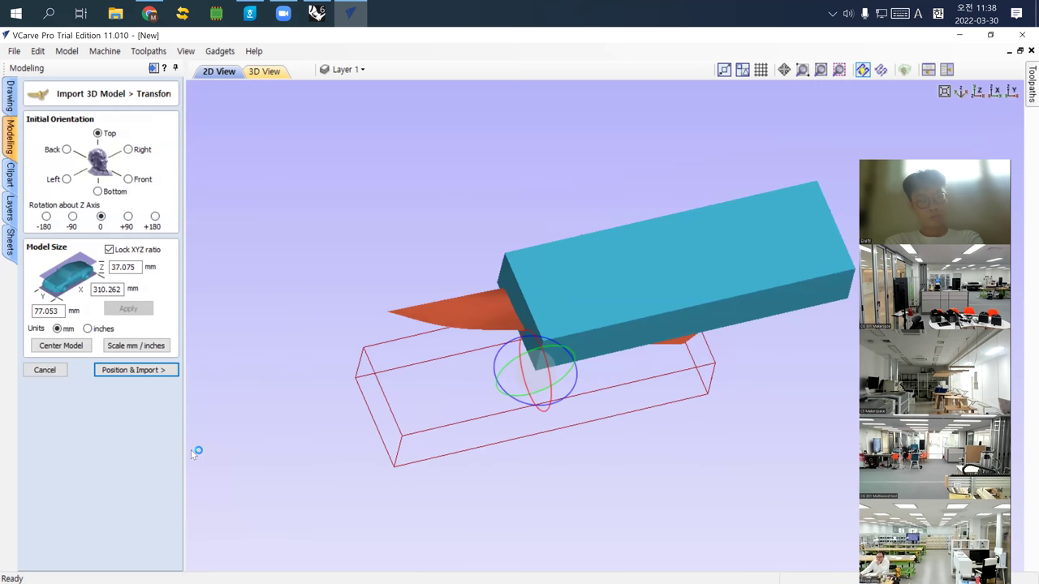
{"action": "left_click", "coordinate": [136, 373]}
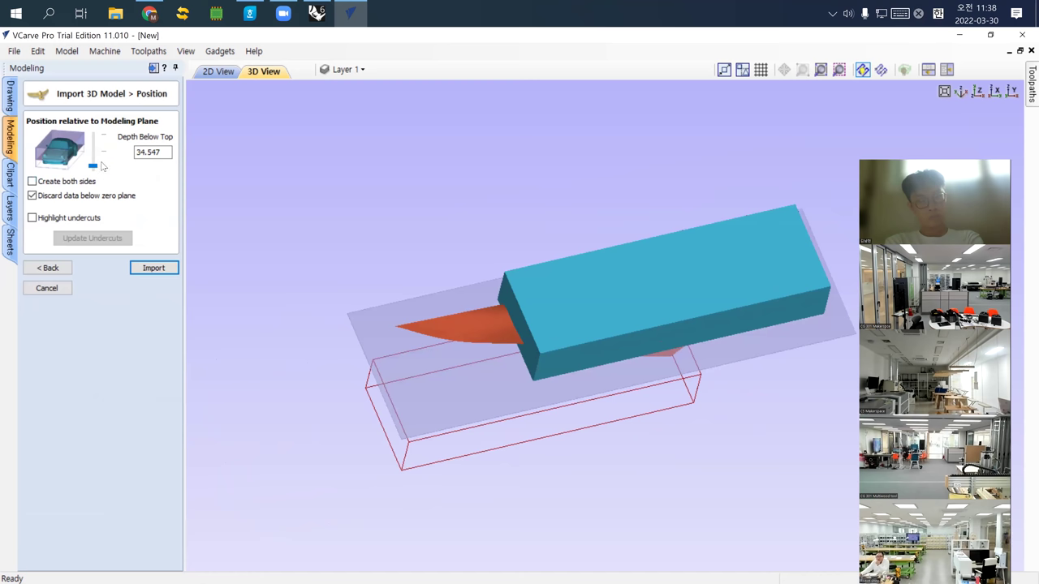
{"action": "mouse_move", "coordinate": [713, 292]}
{"action": "left_mouse_down"}
{"action": "mouse_move", "coordinate": [696, 185]}
{"action": "mouse_move", "coordinate": [716, 103]}
{"action": "mouse_move", "coordinate": [682, 157]}
{"action": "mouse_move", "coordinate": [700, 208]}
{"action": "mouse_move", "coordinate": [696, 303]}
{"action": "left_mouse_up"}
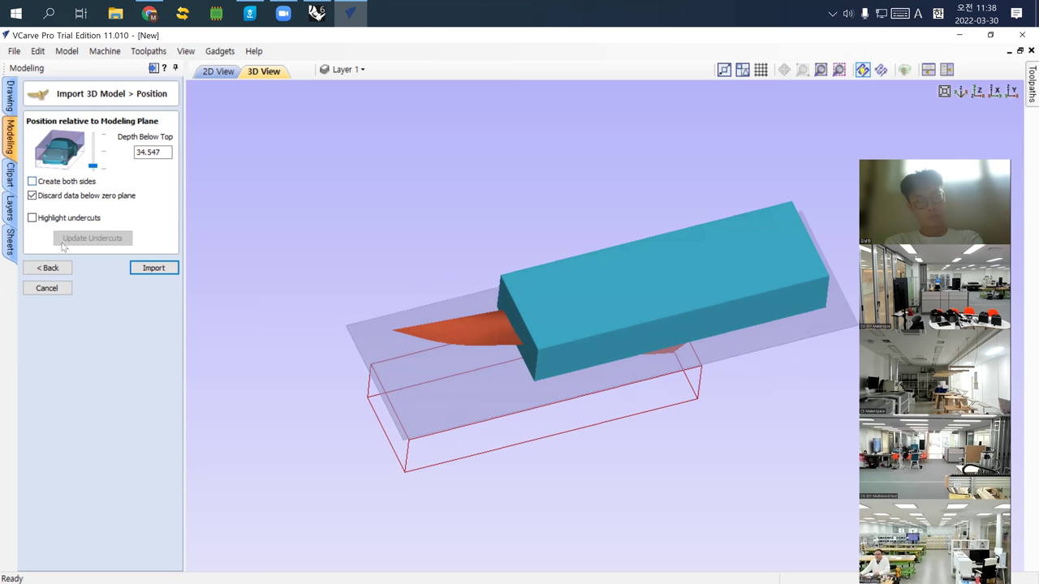
Step: Return to the transform stage, try centring the model and rotating it freehand, and cancel the import
{"action": "left_click", "coordinate": [47, 269]}
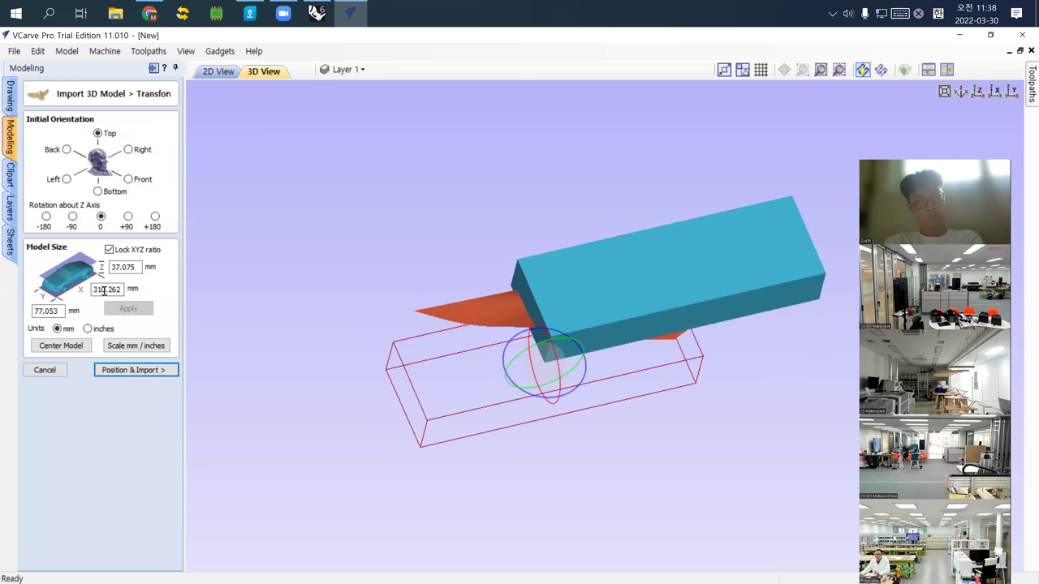
{"action": "left_click", "coordinate": [133, 269]}
{"action": "left_click", "coordinate": [119, 295]}
{"action": "left_click", "coordinate": [83, 348]}
{"action": "left_click_drag", "start_coordinate": [638, 362], "coordinate": [667, 280]}
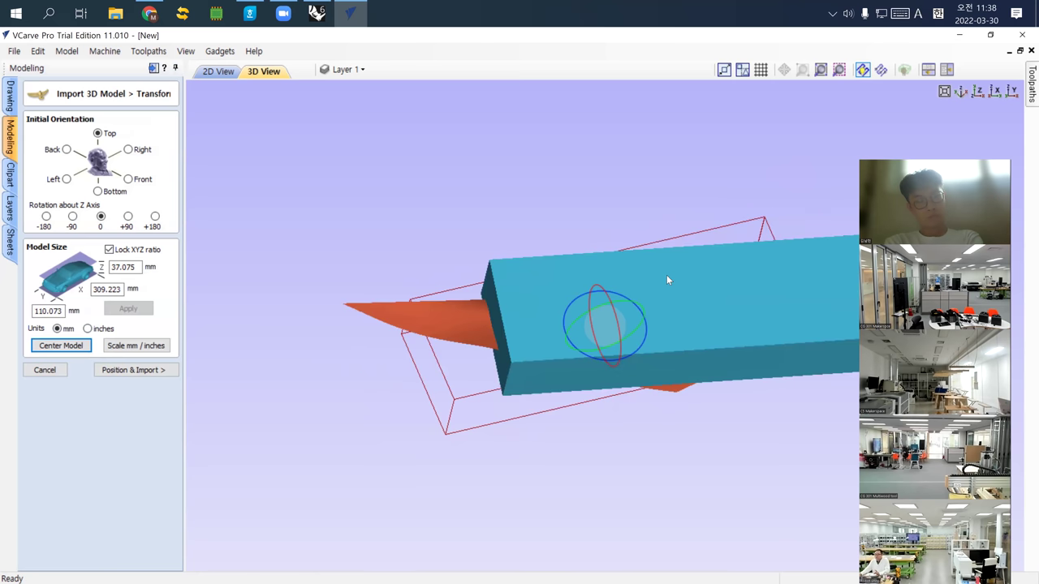
{"action": "left_click", "coordinate": [45, 370]}
{"action": "left_click", "coordinate": [14, 51]}
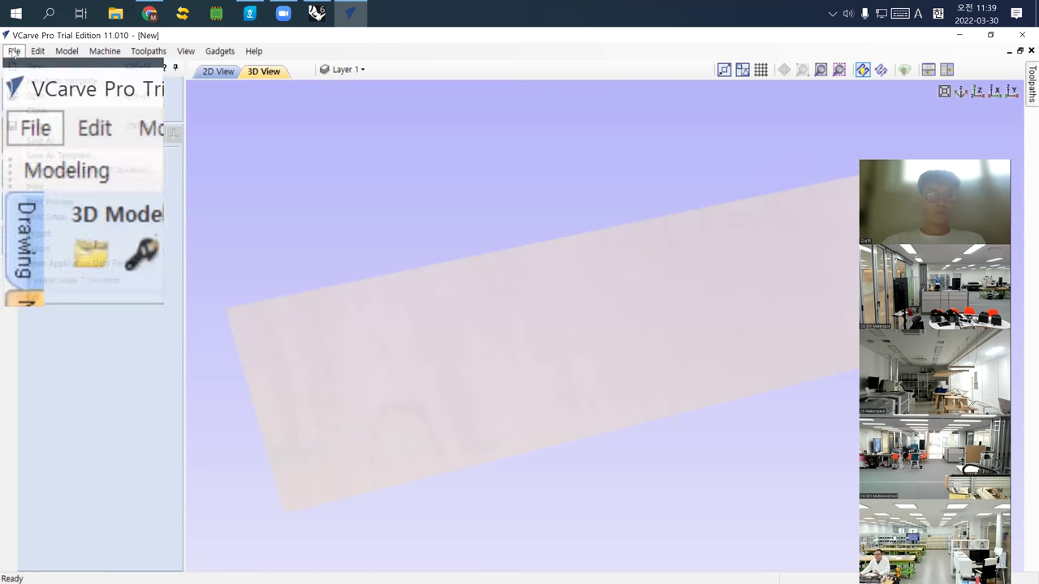
{"action": "mouse_move", "coordinate": [91, 238]}
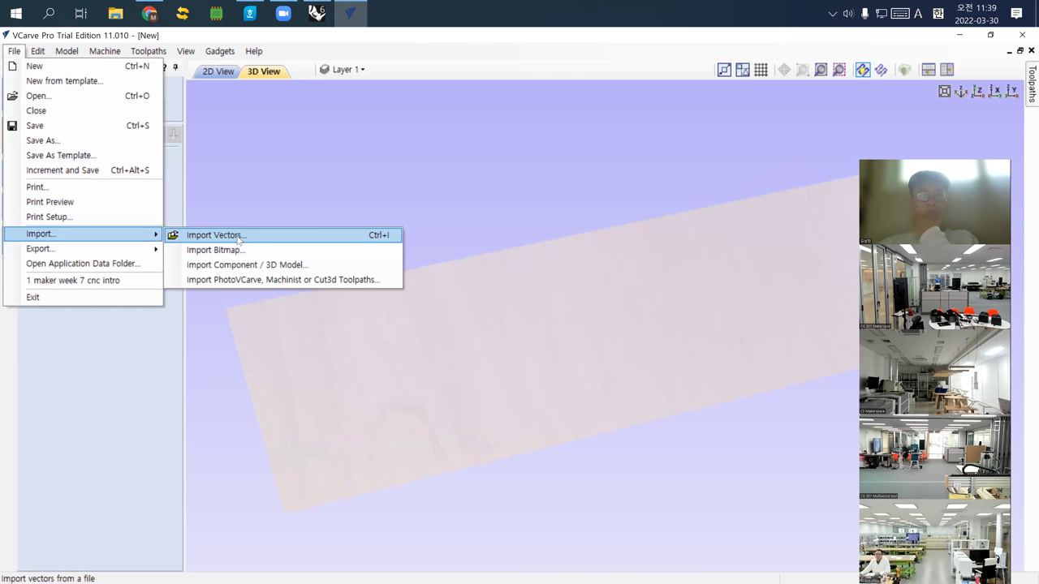
{"action": "key", "text": "Escape"}
{"action": "key", "text": "Escape"}
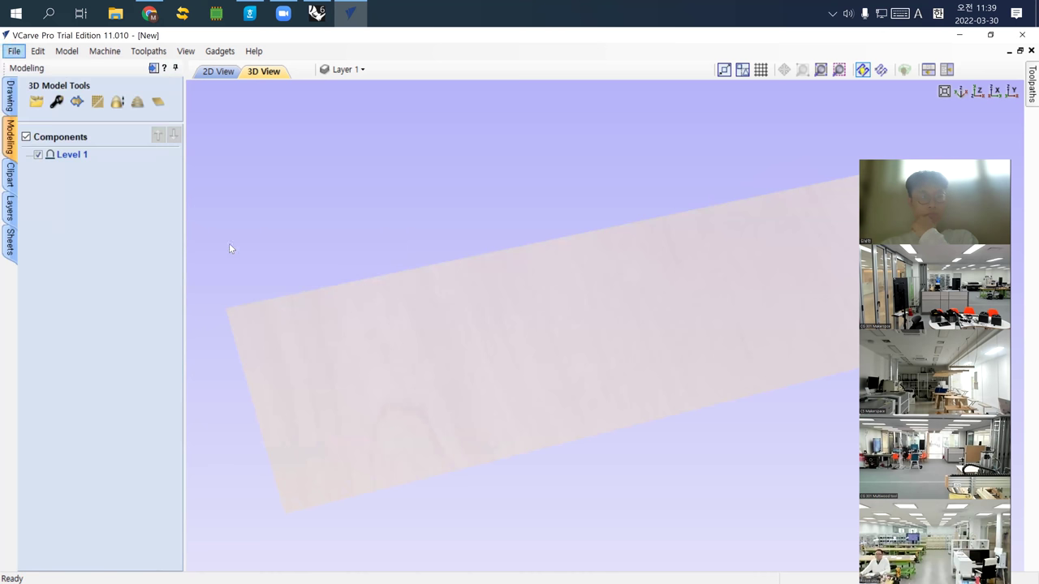
Step: Switch to Rhino, show all hidden objects, and zoom the Top viewport to the extents of the model
{"action": "left_click", "coordinate": [316, 13]}
{"action": "scroll", "coordinate": [233, 293], "scroll_direction": "down", "scroll_amount": 10}
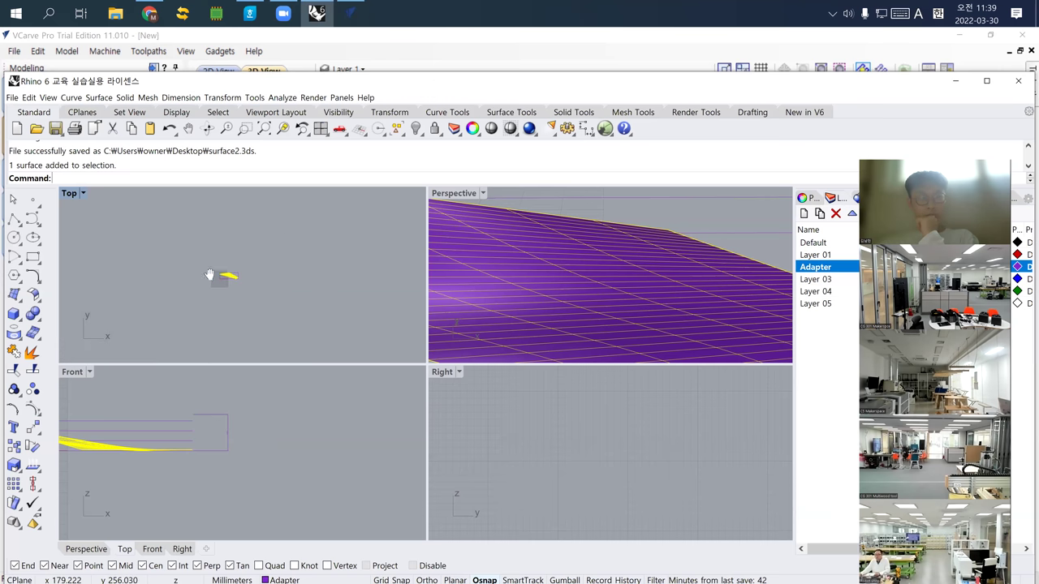
{"action": "type", "text": "show"}
{"action": "key", "text": "Return"}
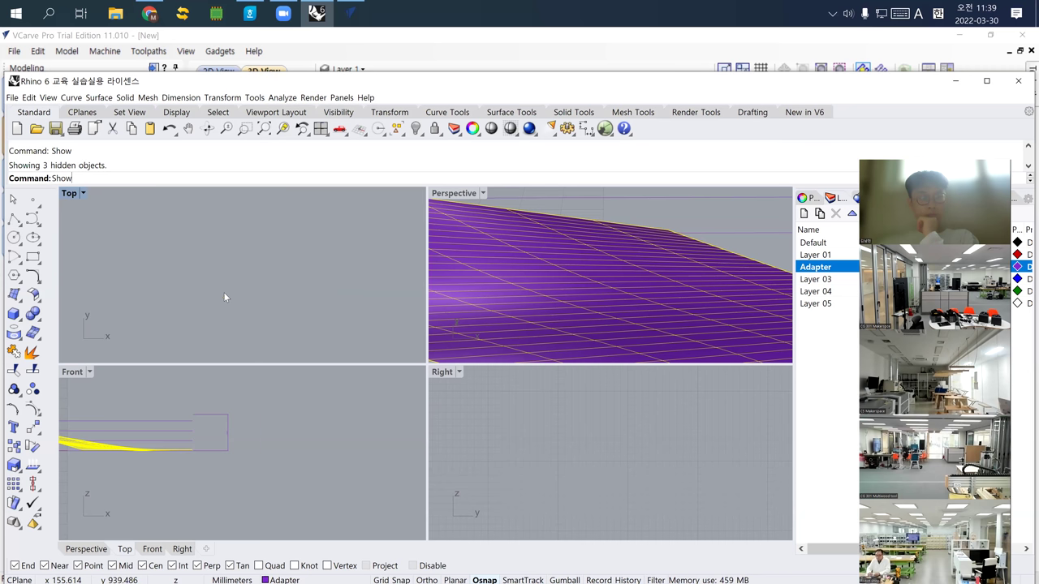
{"action": "type", "text": "ze"}
{"action": "key", "text": "Return"}
{"action": "scroll", "coordinate": [142, 284], "scroll_direction": "down", "scroll_amount": 3}
{"action": "scroll", "coordinate": [176, 306], "scroll_direction": "up", "scroll_amount": 5}
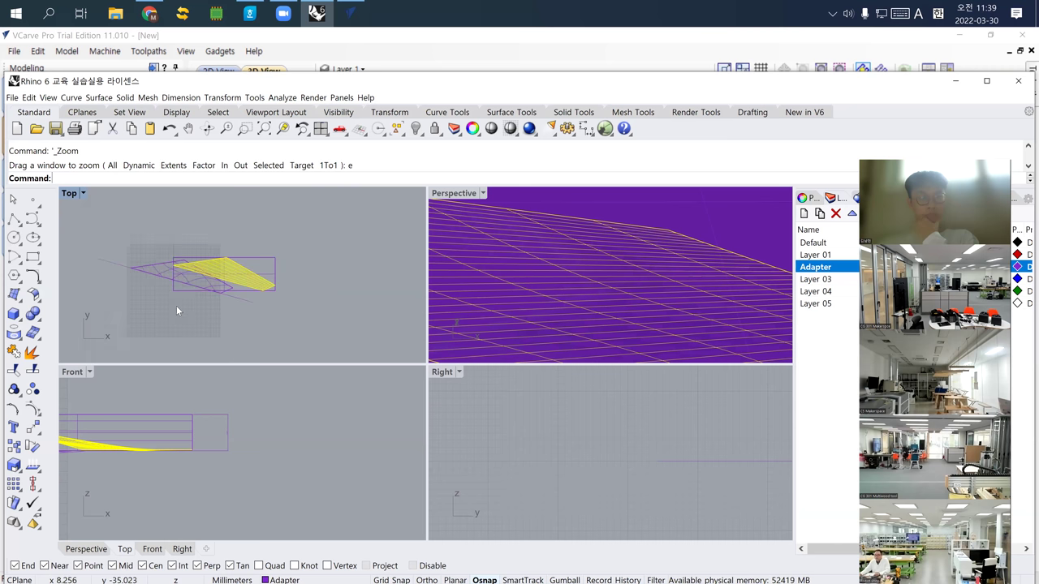
Step: Export the patch surface extending outside the rectangle as 3D Studio file "surface 3" with default polygon mesh density, and return to VCarve Pro
{"action": "key", "text": "Escape"}
{"action": "left_click", "coordinate": [146, 245]}
{"action": "left_click", "coordinate": [174, 275]}
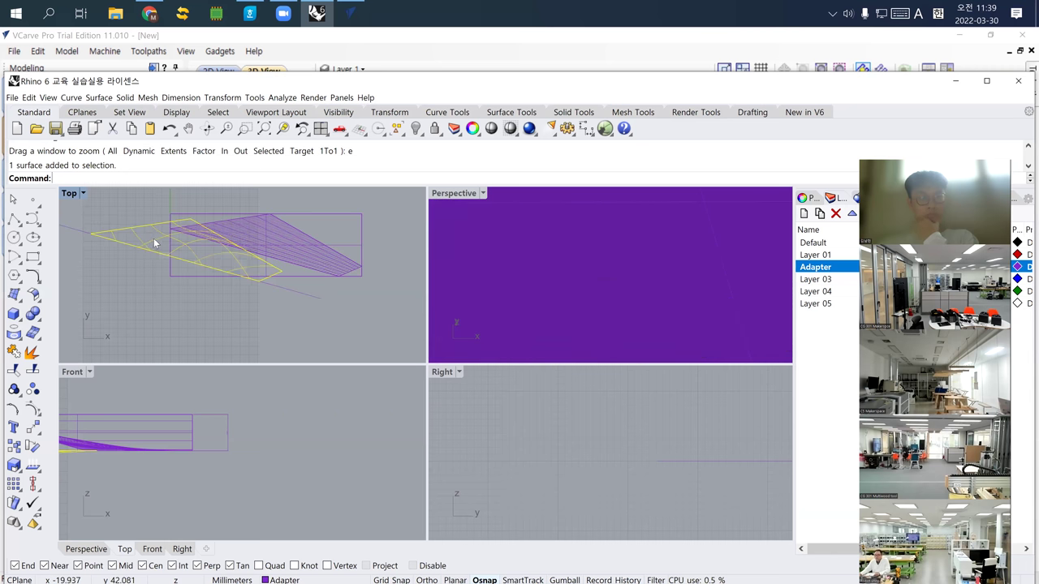
{"action": "left_click", "coordinate": [12, 97]}
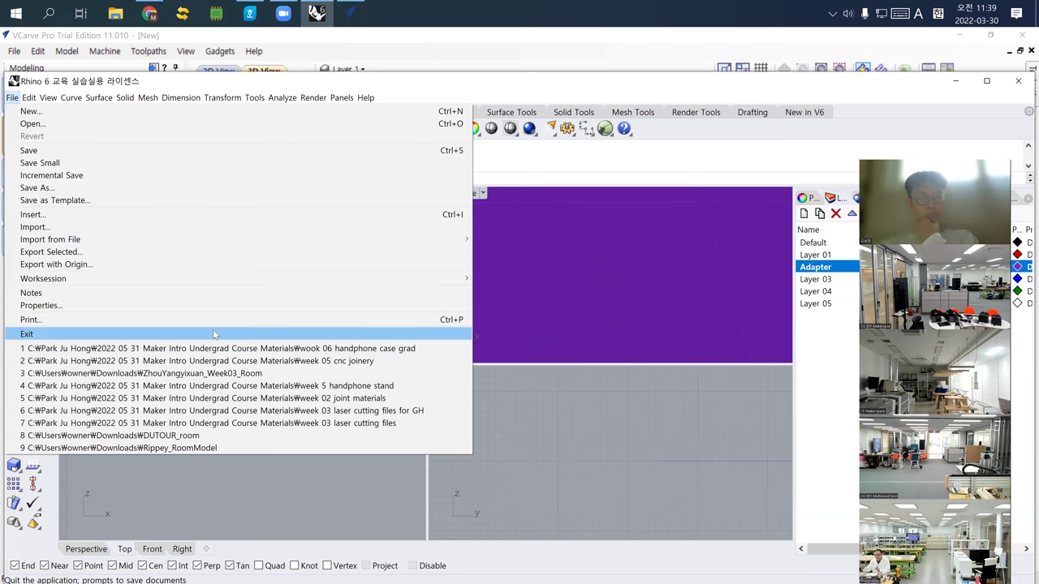
{"action": "left_click", "coordinate": [127, 257]}
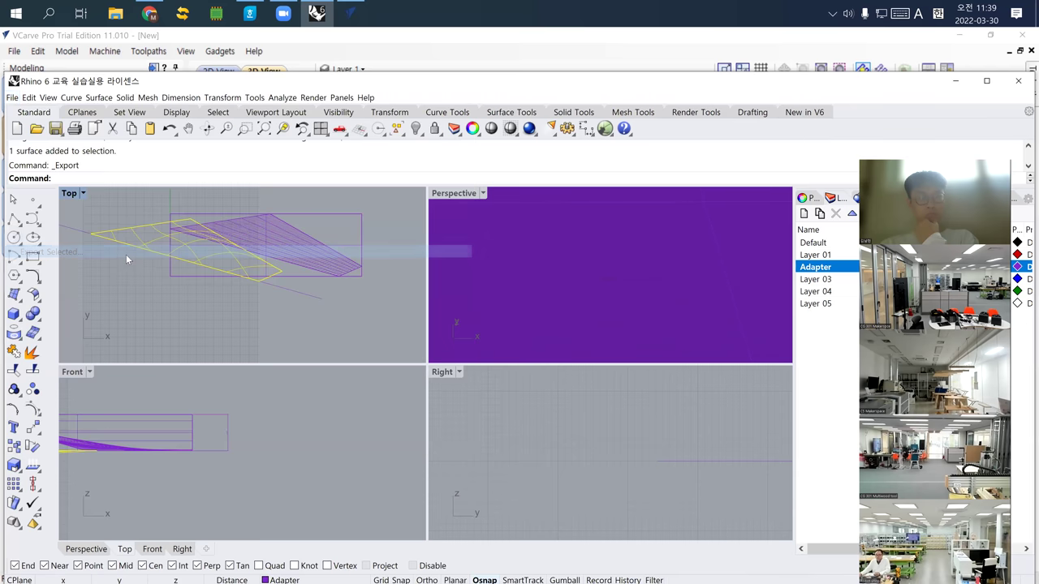
{"action": "type", "text": "surface 3"}
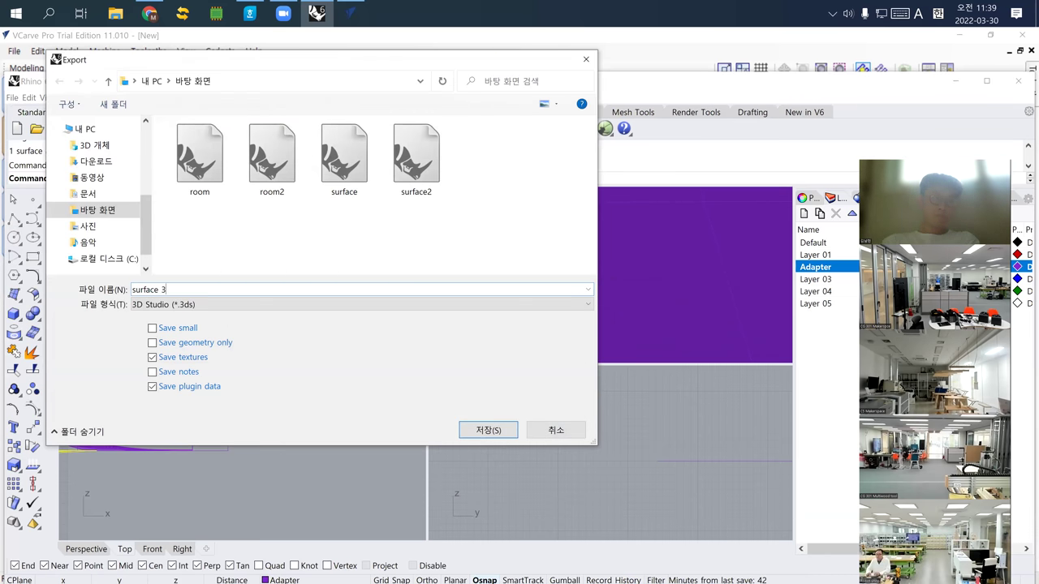
{"action": "key", "text": "Return"}
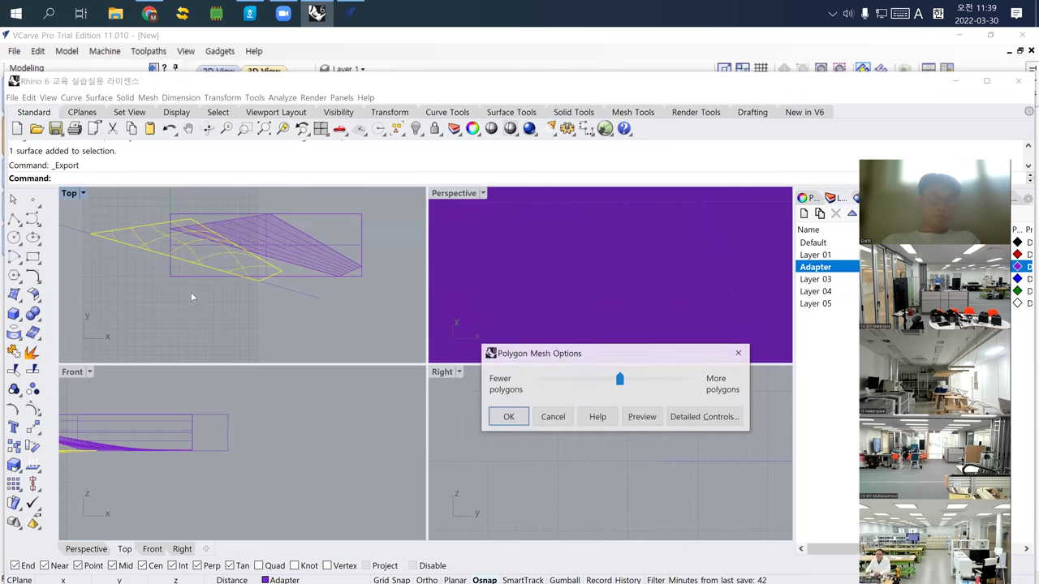
{"action": "left_click", "coordinate": [503, 424]}
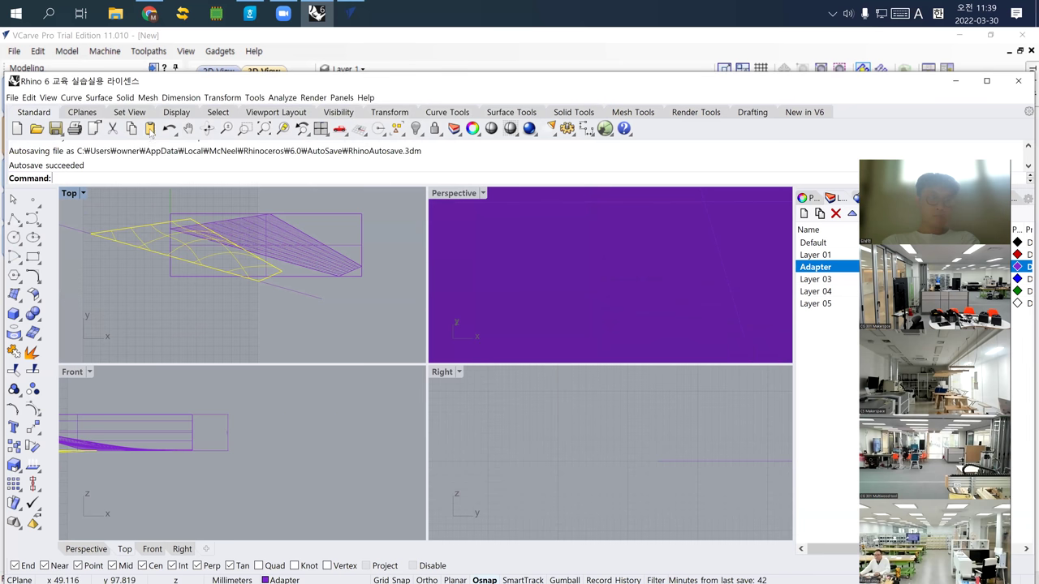
{"action": "left_click", "coordinate": [350, 13]}
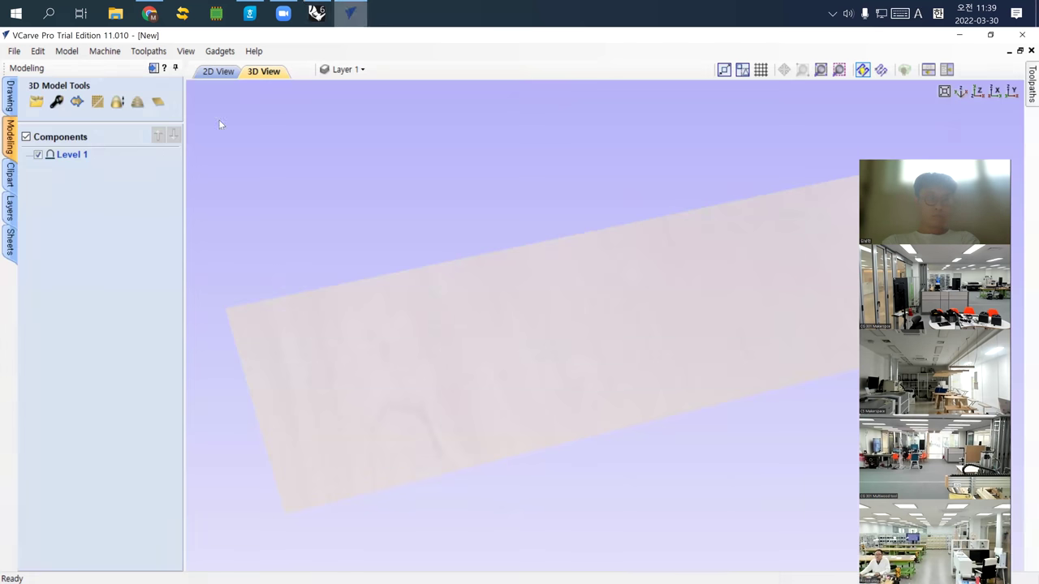
Step: Import "surface 3" as a 3D model, keeping the default orientation, size and position relative to the modeling plane
{"action": "left_click", "coordinate": [14, 51]}
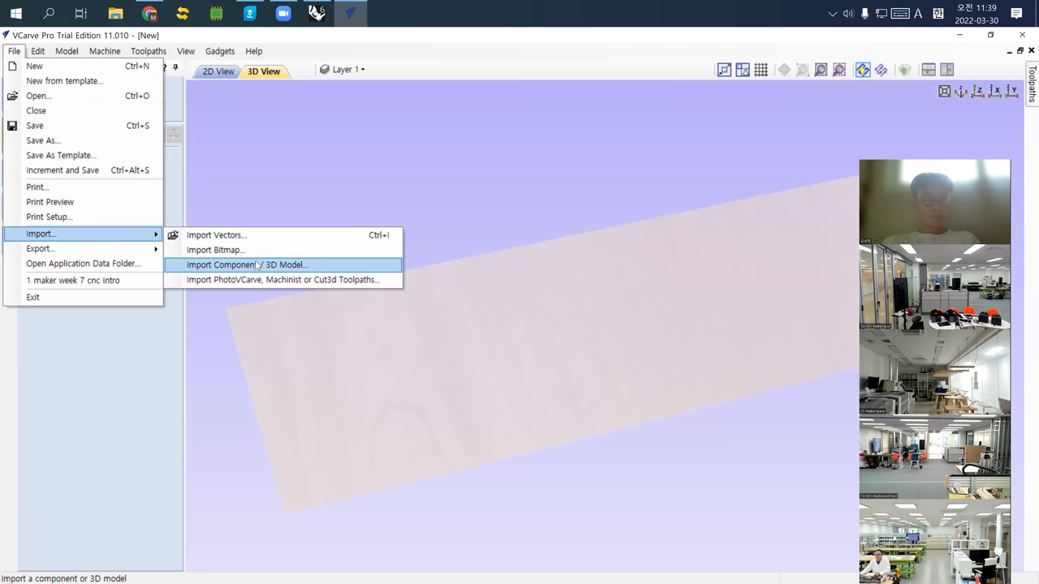
{"action": "left_click", "coordinate": [248, 265]}
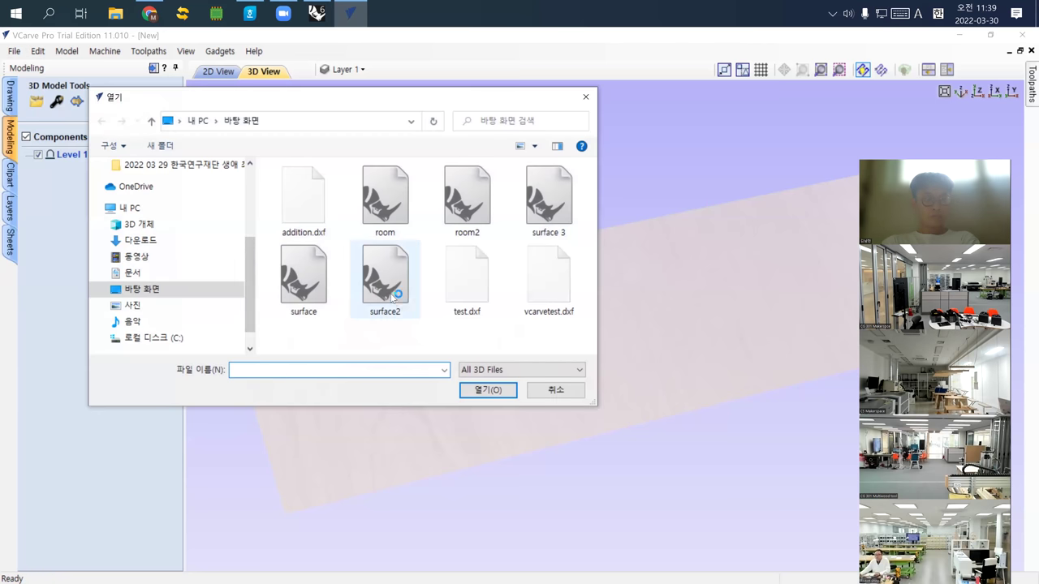
{"action": "left_click", "coordinate": [548, 202]}
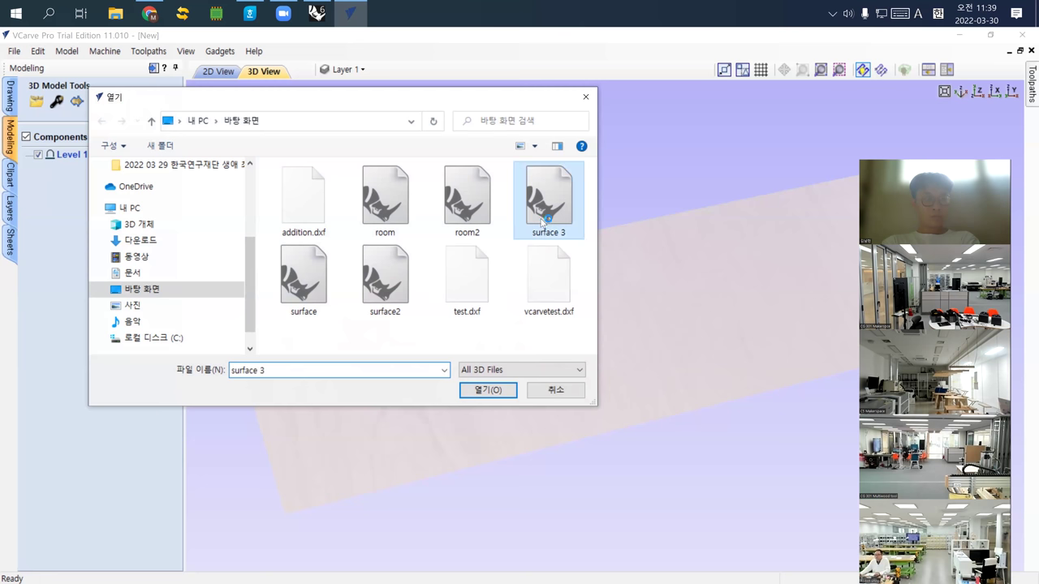
{"action": "left_click", "coordinate": [501, 390]}
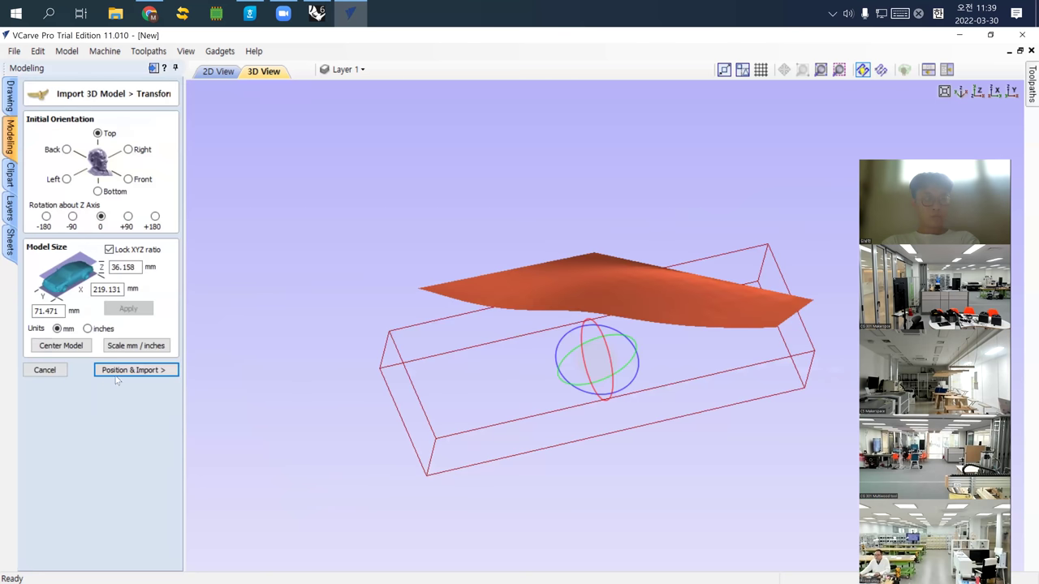
{"action": "left_click", "coordinate": [121, 371]}
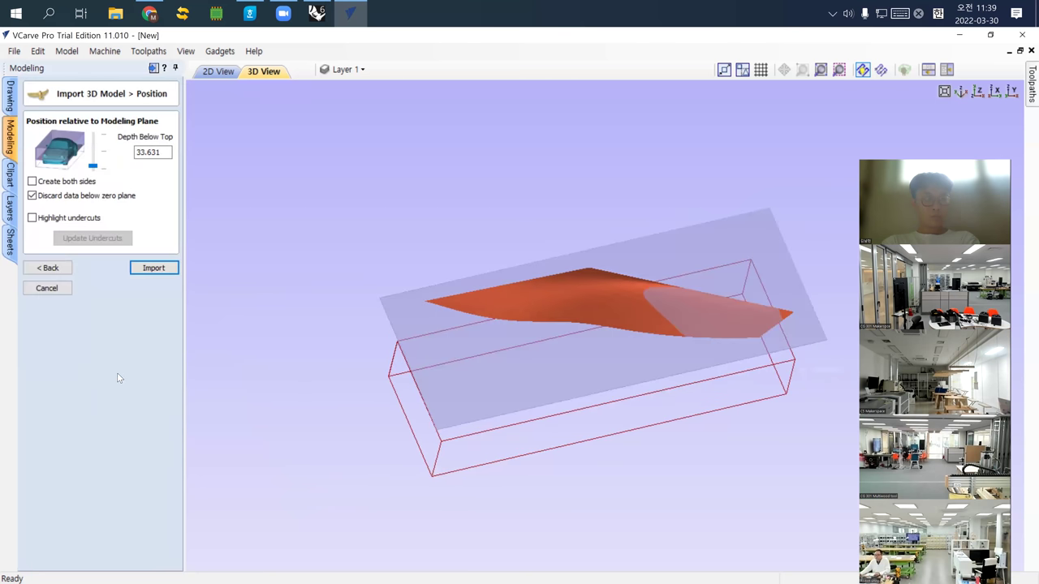
{"action": "left_click", "coordinate": [154, 269]}
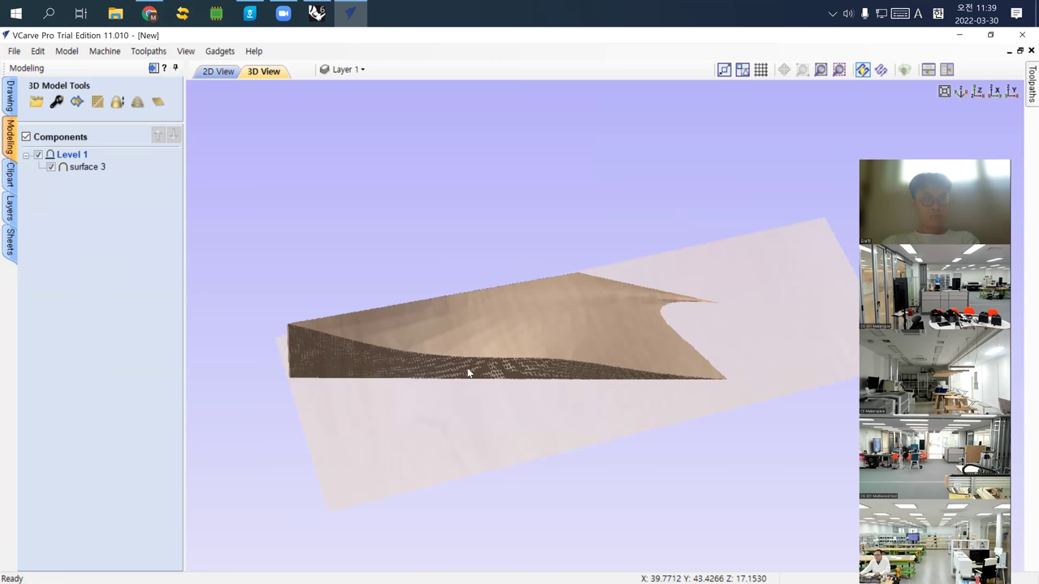
Step: Inspect the imported "surface 3" component in the 3D view and undo its import
{"action": "scroll", "coordinate": [496, 317], "scroll_direction": "up", "scroll_amount": 3}
{"action": "scroll", "coordinate": [512, 385], "scroll_direction": "down", "scroll_amount": 3}
{"action": "left_click_drag", "start_coordinate": [569, 345], "coordinate": [520, 321]}
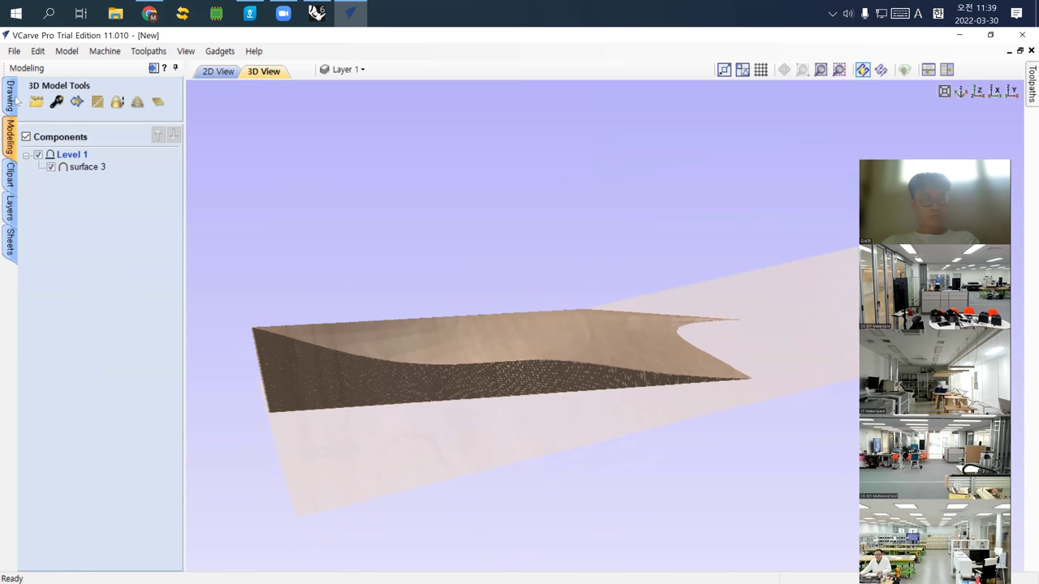
{"action": "left_click", "coordinate": [11, 97]}
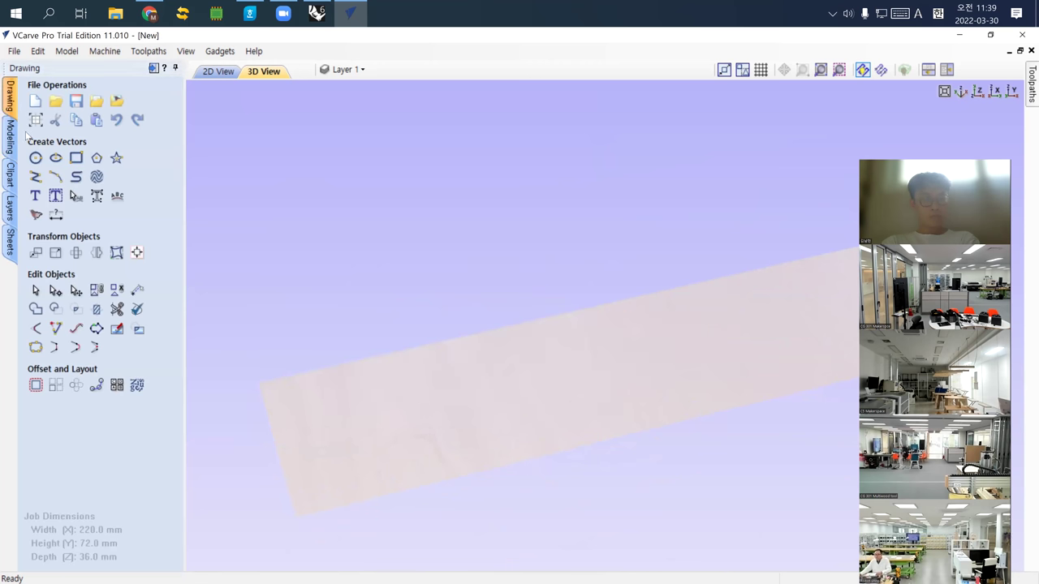
{"action": "left_click", "coordinate": [14, 50]}
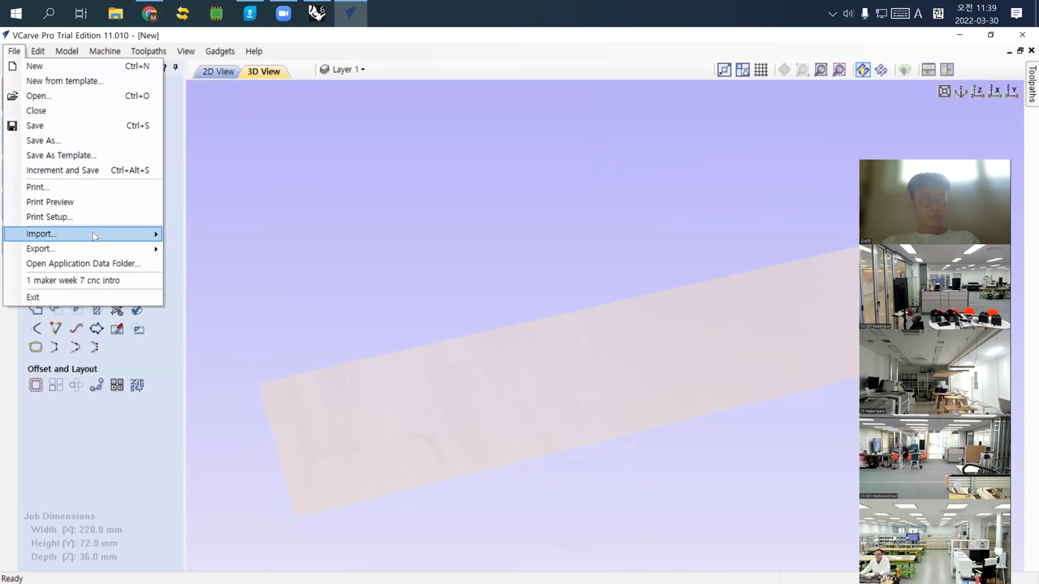
{"action": "left_click", "coordinate": [228, 271]}
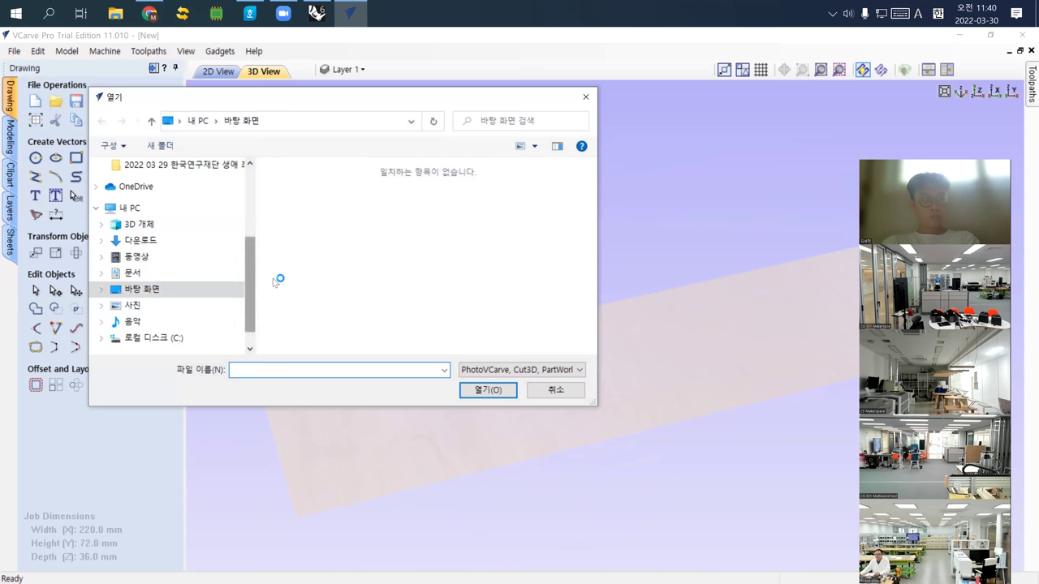
{"action": "left_click", "coordinate": [555, 390]}
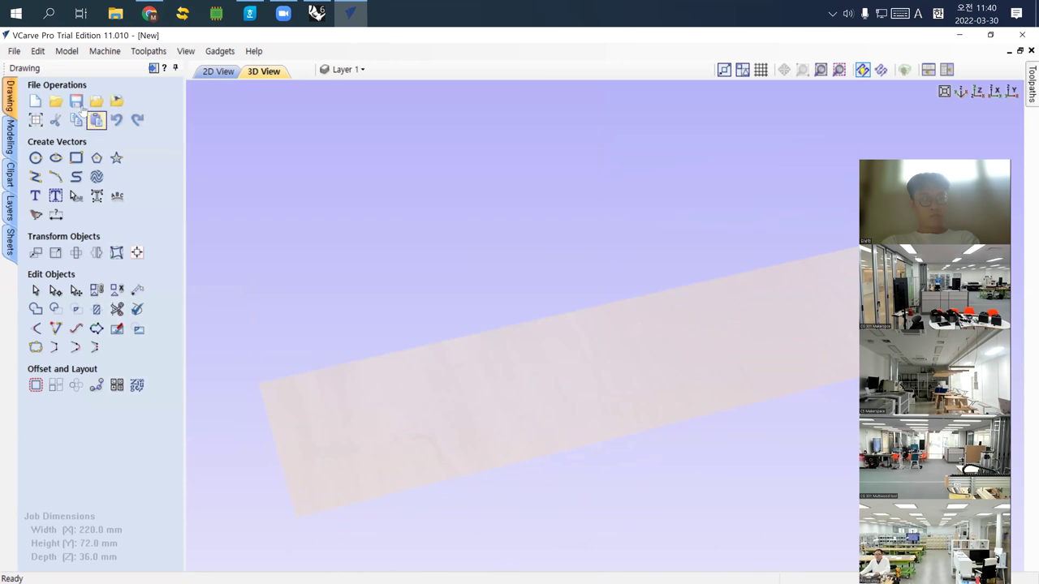
Step: Load "surface 3" as a 3D model again, try rotating it slightly freehand, and cancel the import
{"action": "left_click", "coordinate": [14, 51]}
{"action": "mouse_move", "coordinate": [133, 235]}
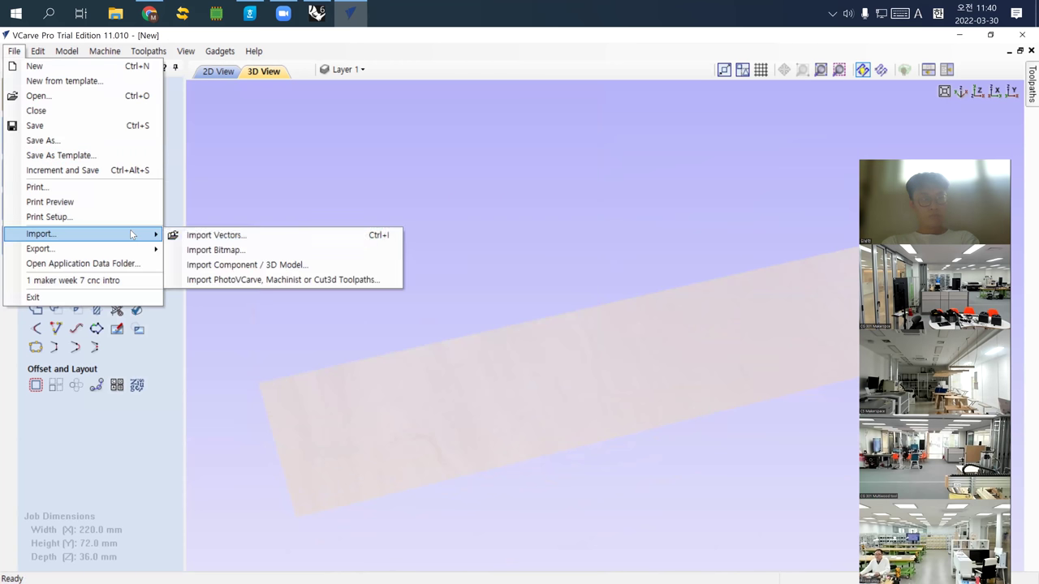
{"action": "left_click", "coordinate": [279, 264]}
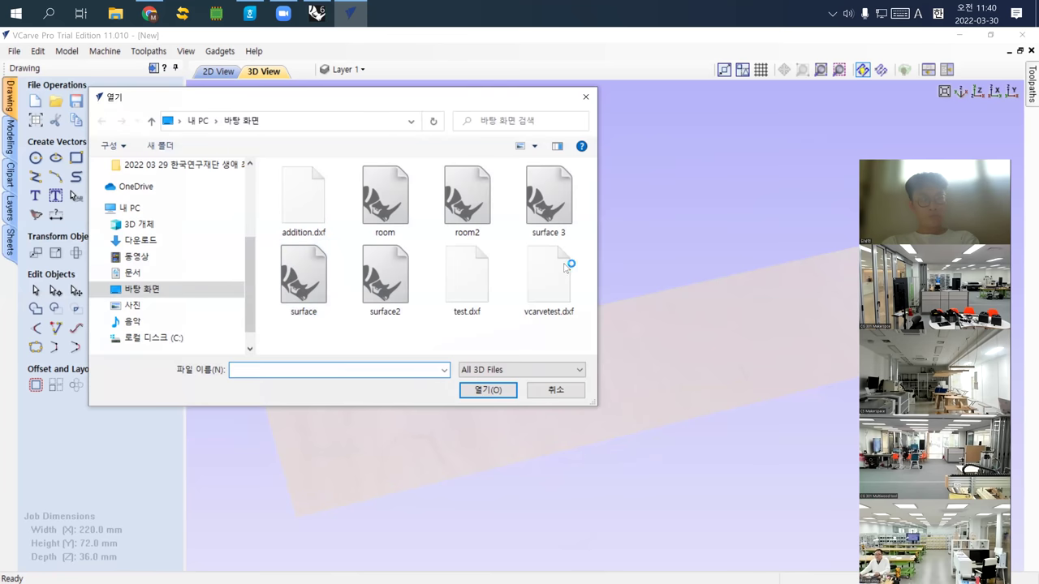
{"action": "left_click", "coordinate": [546, 199]}
{"action": "left_click", "coordinate": [487, 388]}
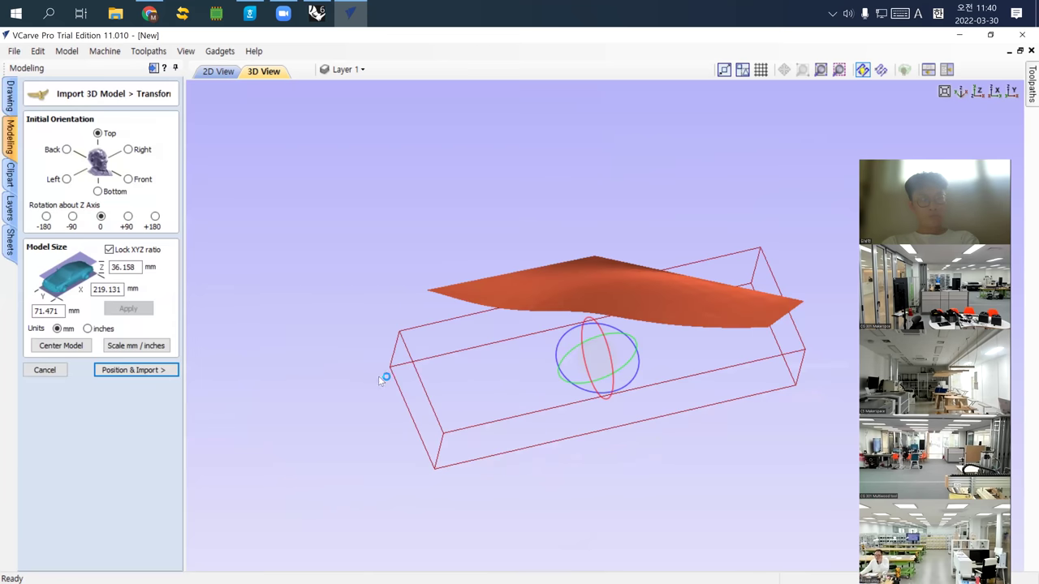
{"action": "mouse_move", "coordinate": [561, 359]}
{"action": "left_mouse_down"}
{"action": "mouse_move", "coordinate": [589, 330]}
{"action": "mouse_move", "coordinate": [570, 368]}
{"action": "left_mouse_up"}
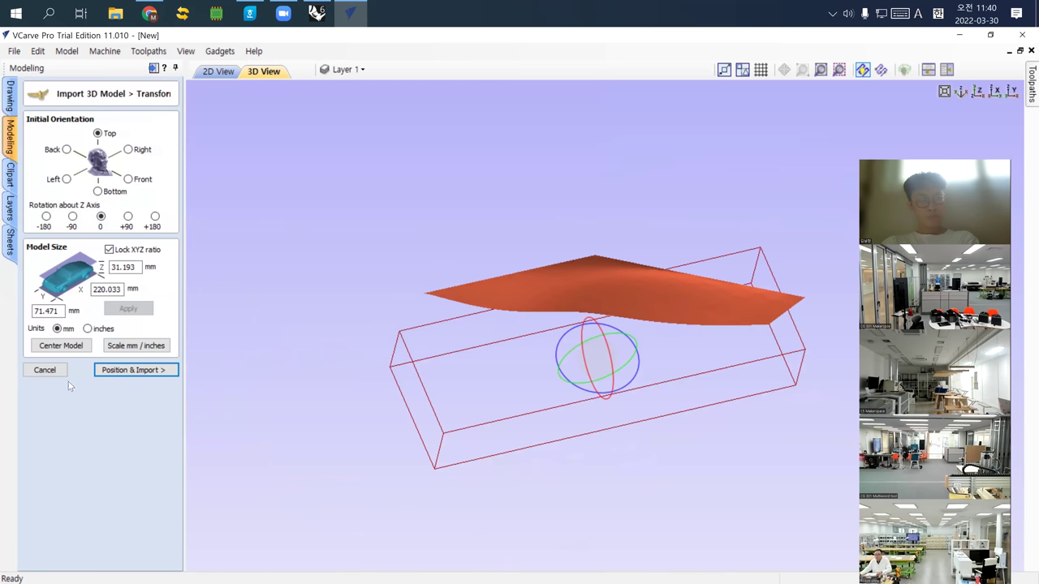
{"action": "left_click", "coordinate": [46, 371]}
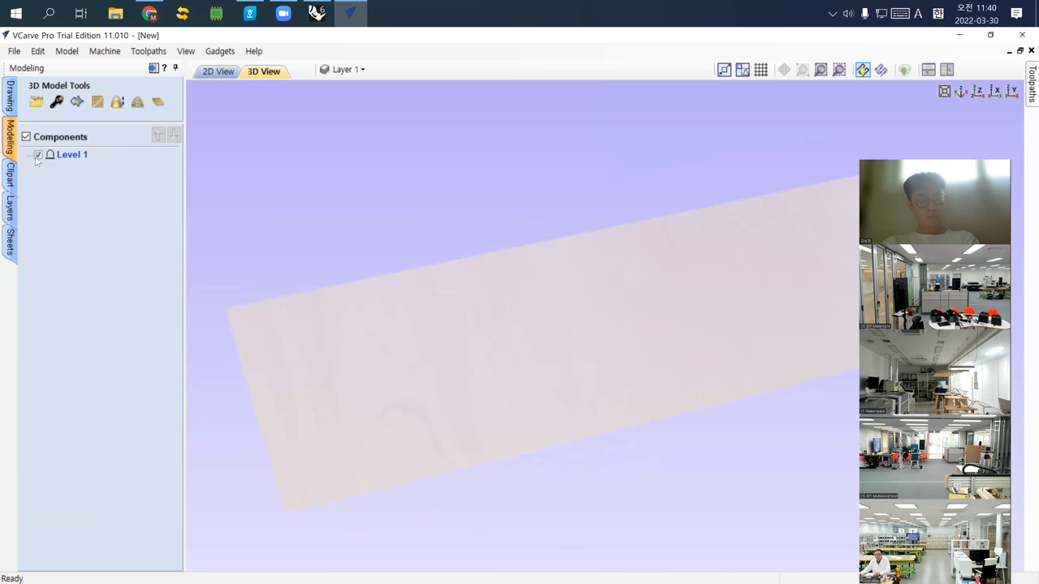
Step: Load "surface 3" as a 3D model with its transform settings unchanged and proceed to the position stage
{"action": "left_click", "coordinate": [13, 50]}
{"action": "mouse_move", "coordinate": [49, 234]}
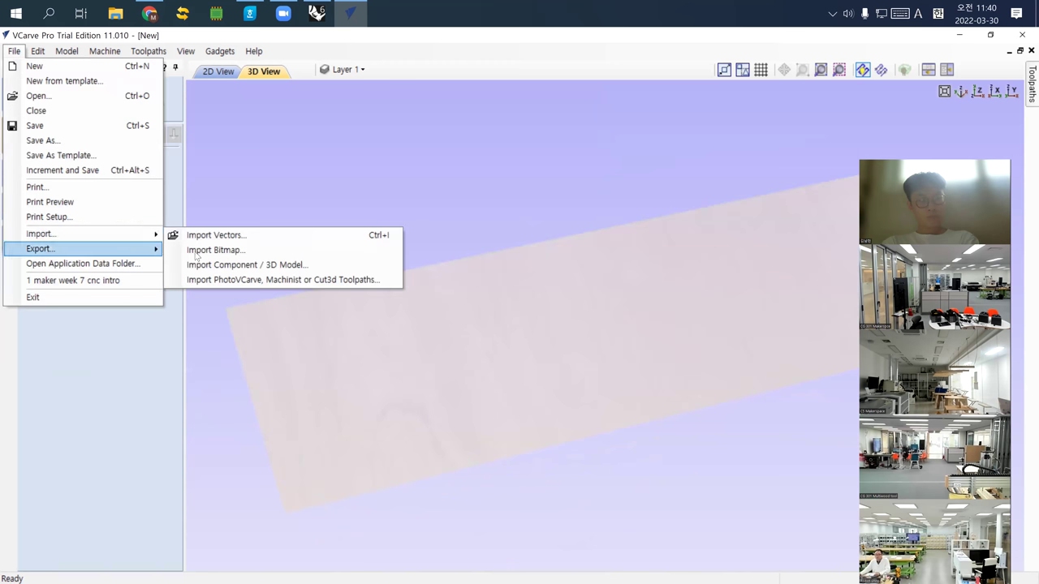
{"action": "left_click", "coordinate": [260, 267]}
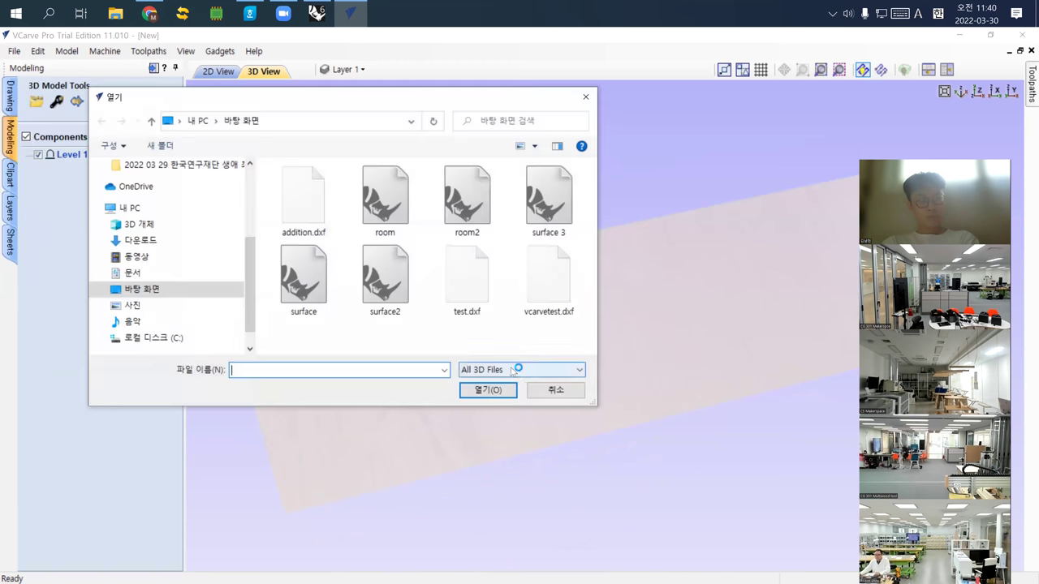
{"action": "left_click", "coordinate": [549, 196]}
{"action": "left_click", "coordinate": [491, 389]}
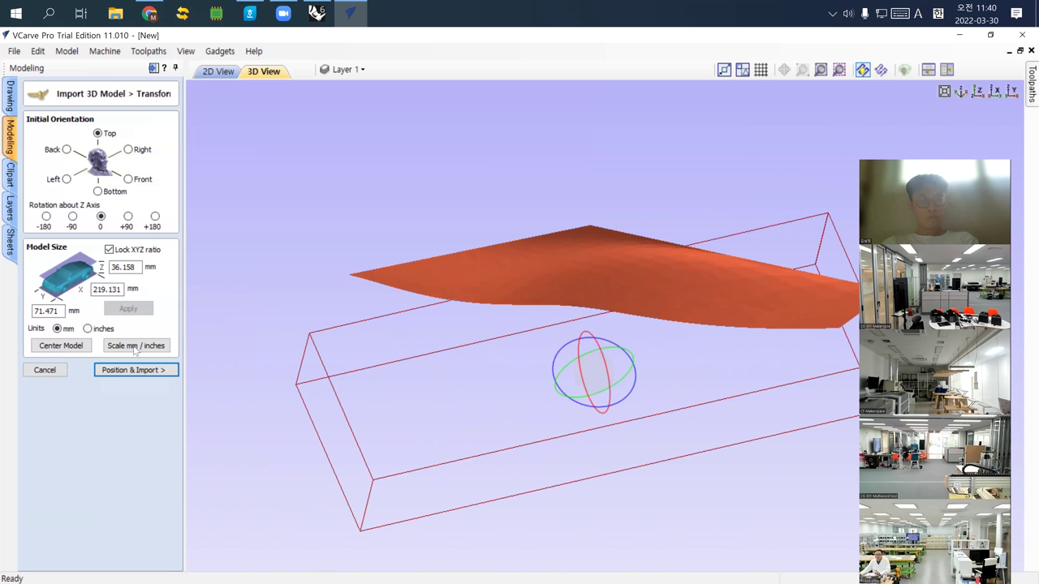
{"action": "left_click", "coordinate": [138, 371]}
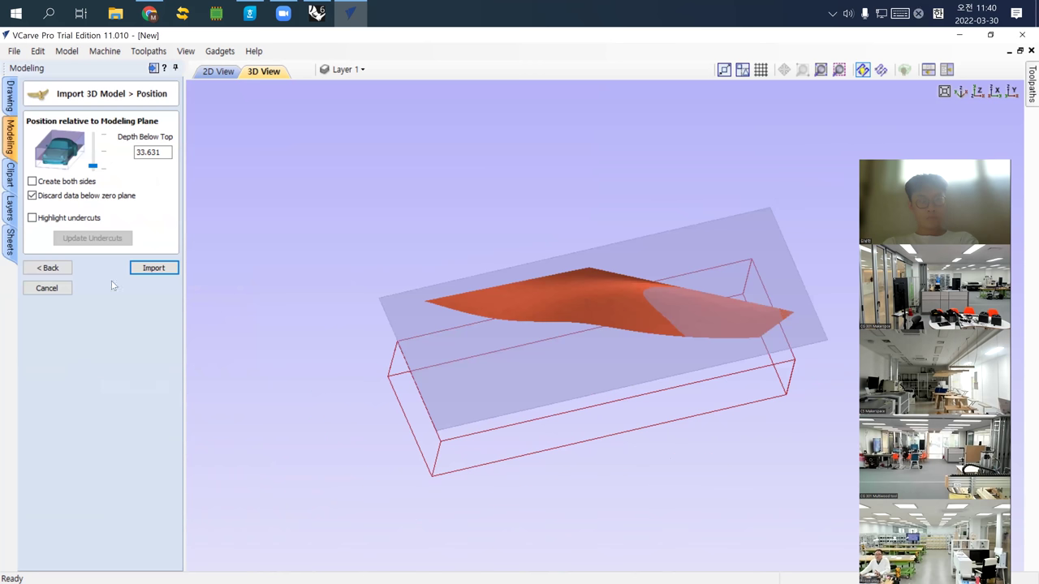
Step: Turn off discarding data below the zero plane, set the depth below top to 36.158, and import the model and inspect its surface
{"action": "left_click", "coordinate": [69, 198]}
{"action": "left_click_drag", "start_coordinate": [105, 172], "coordinate": [89, 200]}
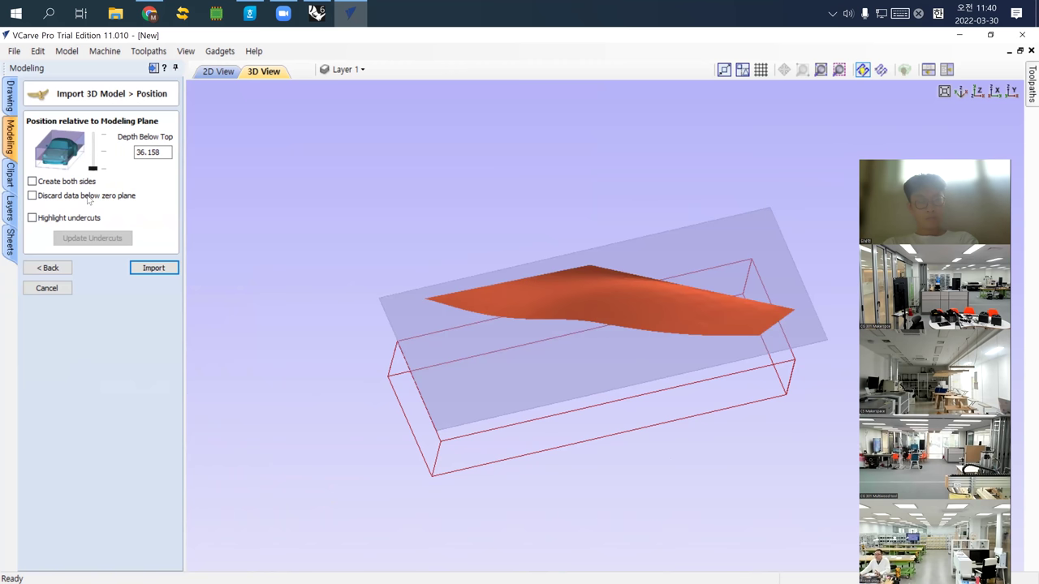
{"action": "left_click", "coordinate": [92, 171]}
{"action": "left_click", "coordinate": [153, 268]}
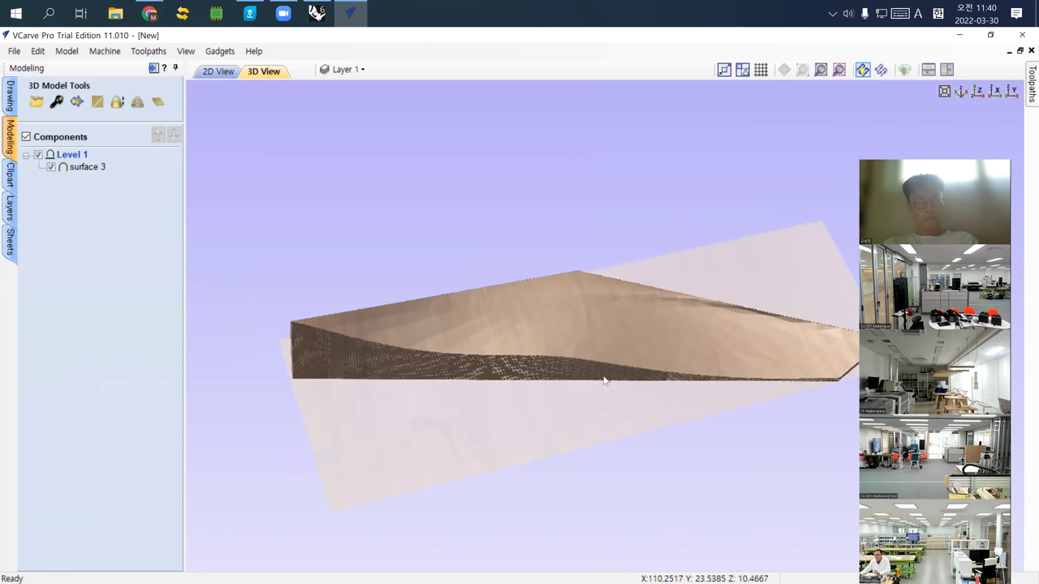
{"action": "scroll", "coordinate": [580, 360], "scroll_direction": "up", "scroll_amount": 3}
{"action": "scroll", "coordinate": [589, 355], "scroll_direction": "down", "scroll_amount": 3}
{"action": "left_click_drag", "start_coordinate": [580, 362], "coordinate": [573, 395]}
{"action": "scroll", "coordinate": [711, 306], "scroll_direction": "up", "scroll_amount": 3}
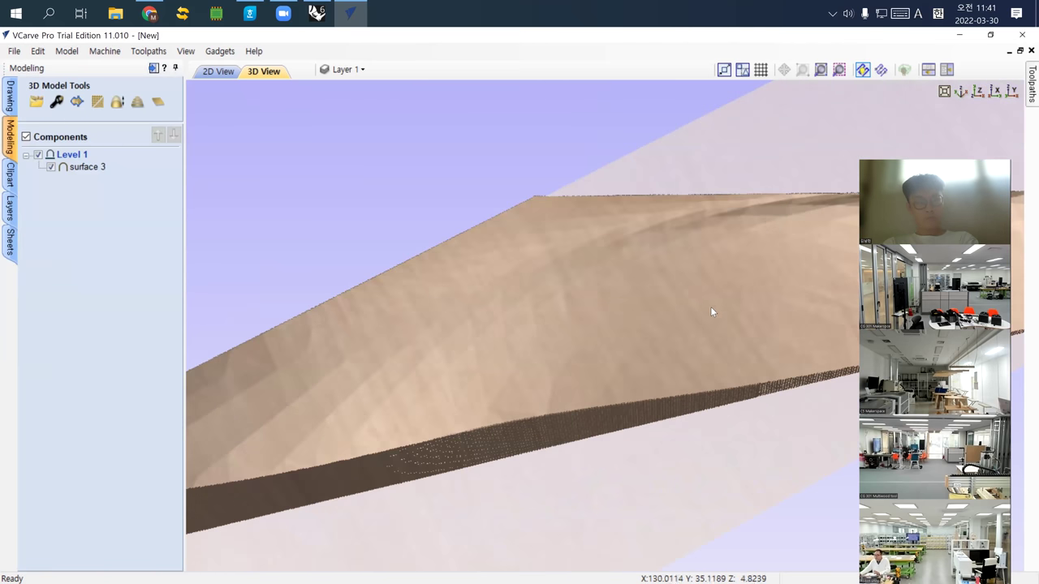
Step: Inspect the imported "surface 3" component in the 3D view and keep the toolpath tools permanently displayed
{"action": "left_click_drag", "start_coordinate": [425, 325], "coordinate": [569, 313]}
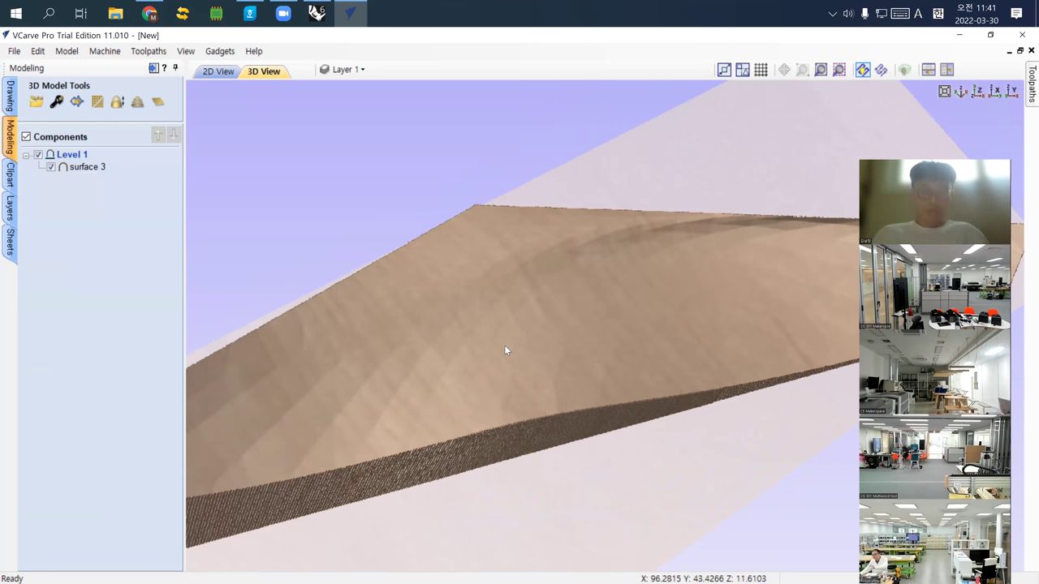
{"action": "scroll", "coordinate": [505, 351], "scroll_direction": "down", "scroll_amount": 3}
{"action": "scroll", "coordinate": [512, 357], "scroll_direction": "up", "scroll_amount": 3}
{"action": "scroll", "coordinate": [517, 358], "scroll_direction": "down", "scroll_amount": 2}
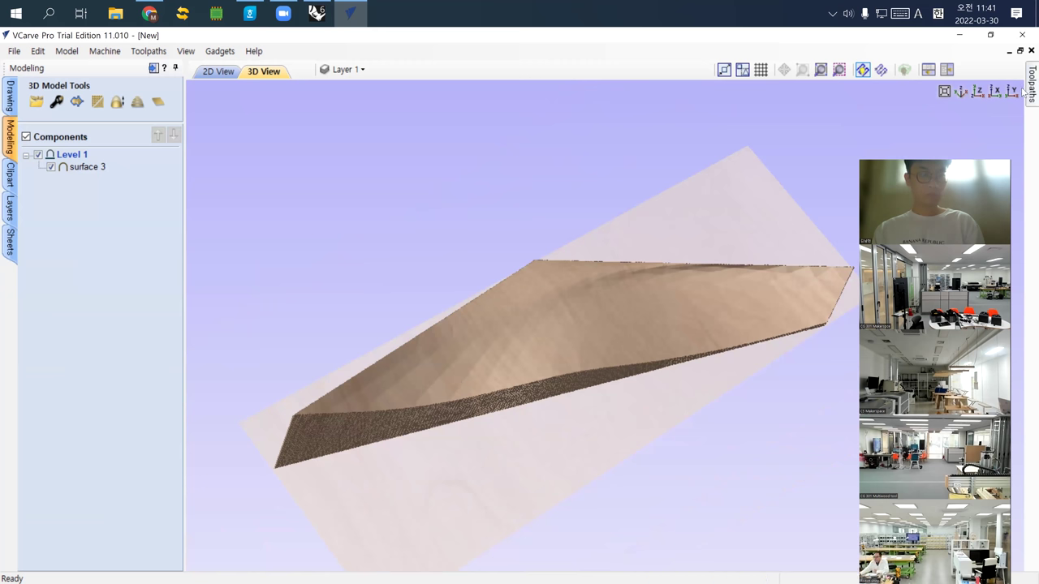
{"action": "mouse_move", "coordinate": [1023, 92]}
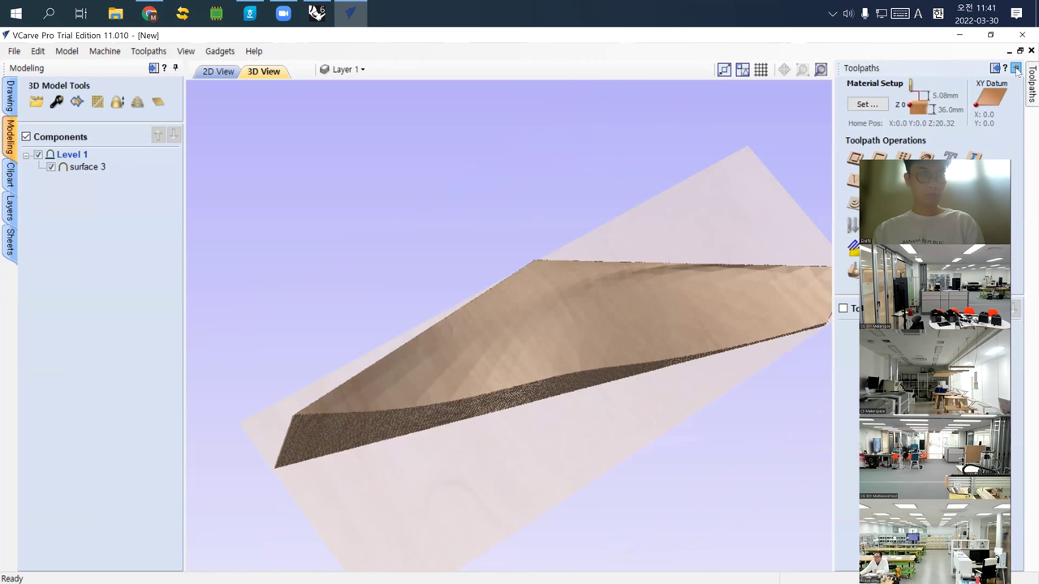
{"action": "left_click", "coordinate": [1015, 69]}
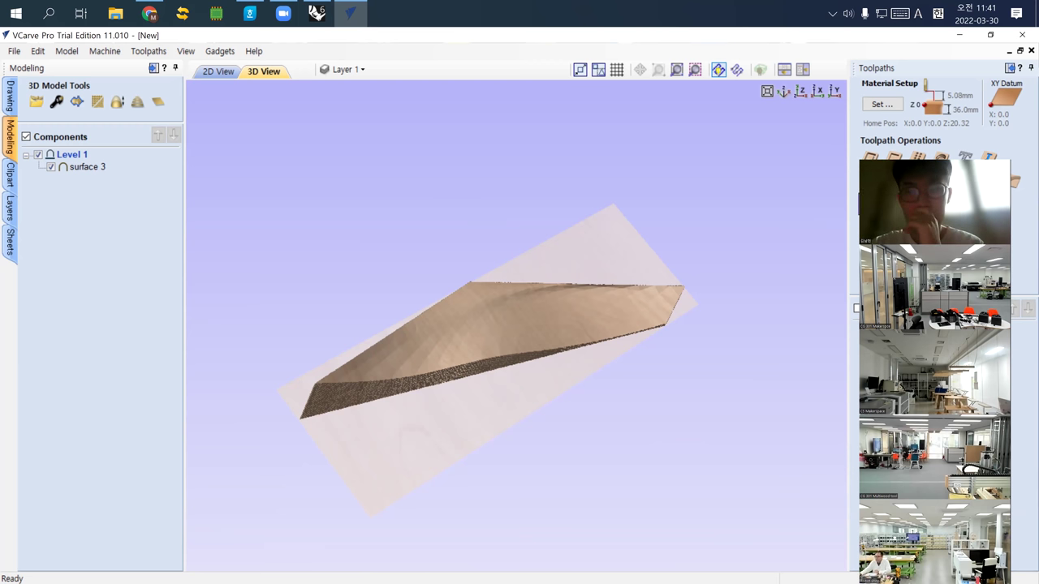
Step: Accept the material setup with 36.0 mm thickness and calculate a Z Level roughing toolpath using End Mill (1/4"), Model Boundary and 1.0 mm machining allowance
{"action": "left_click", "coordinate": [882, 104]}
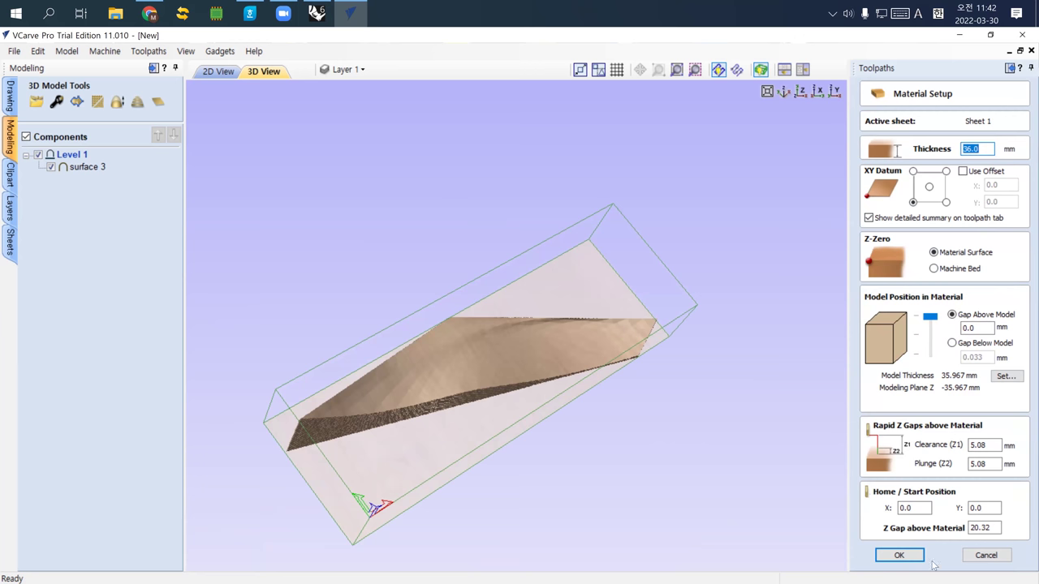
{"action": "left_click", "coordinate": [899, 556]}
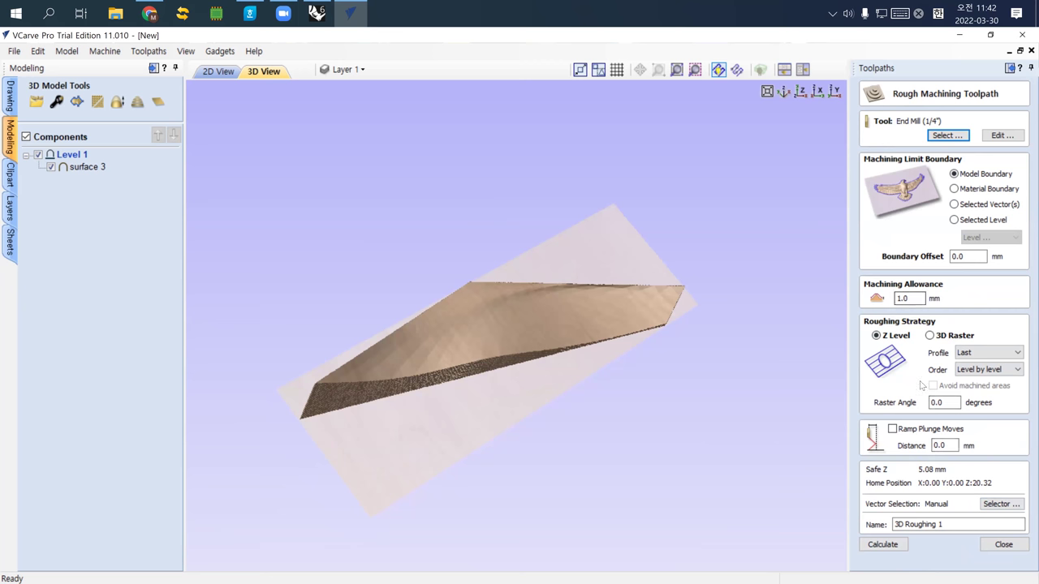
{"action": "left_click", "coordinate": [883, 545]}
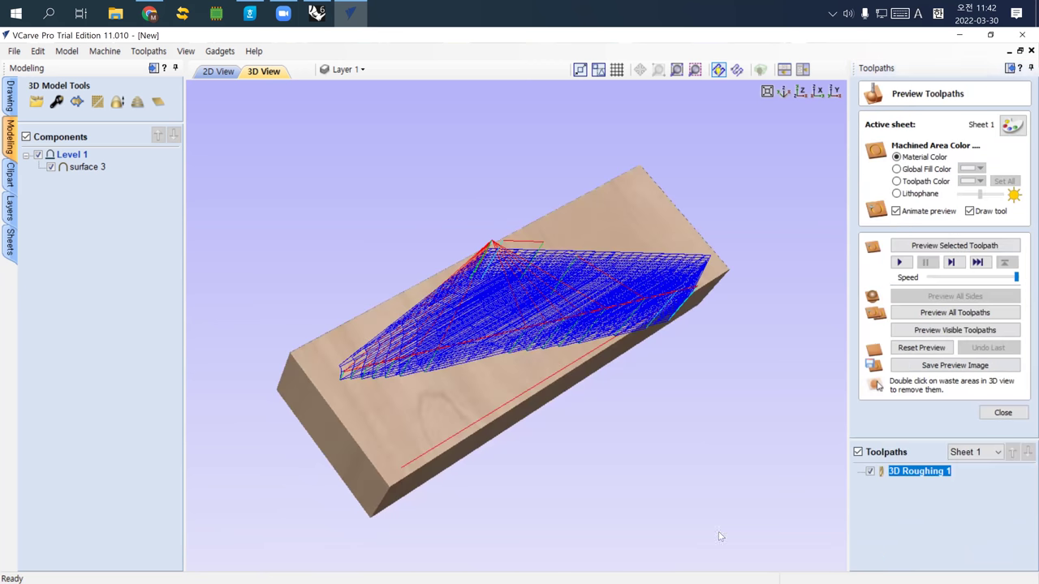
Step: Run the animated cutting simulation of the 3D Roughing 1 toolpath, starting at reduced speed and gradually increasing it
{"action": "left_click_drag", "start_coordinate": [468, 397], "coordinate": [317, 304]}
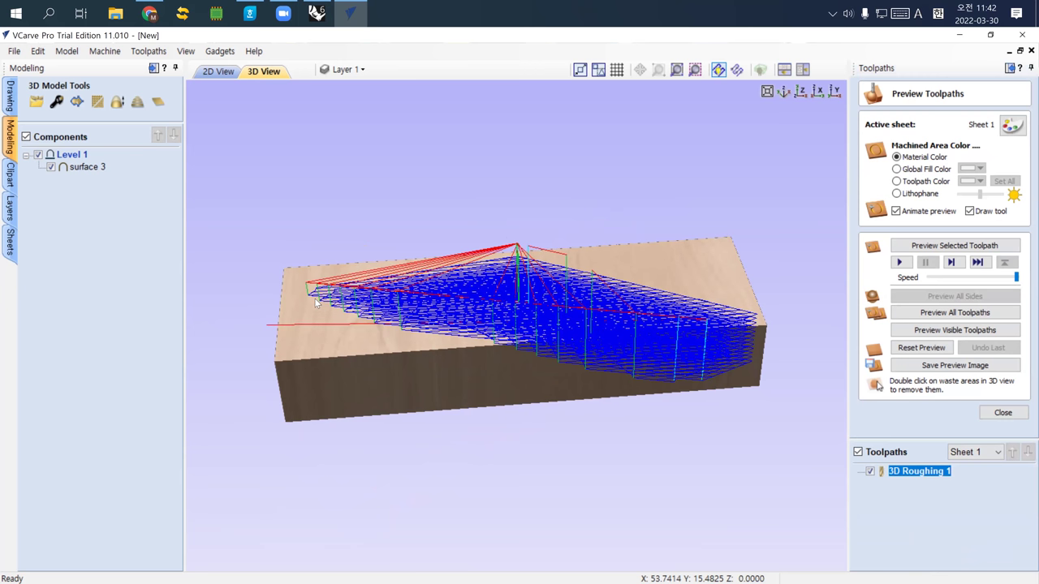
{"action": "left_click", "coordinate": [983, 279]}
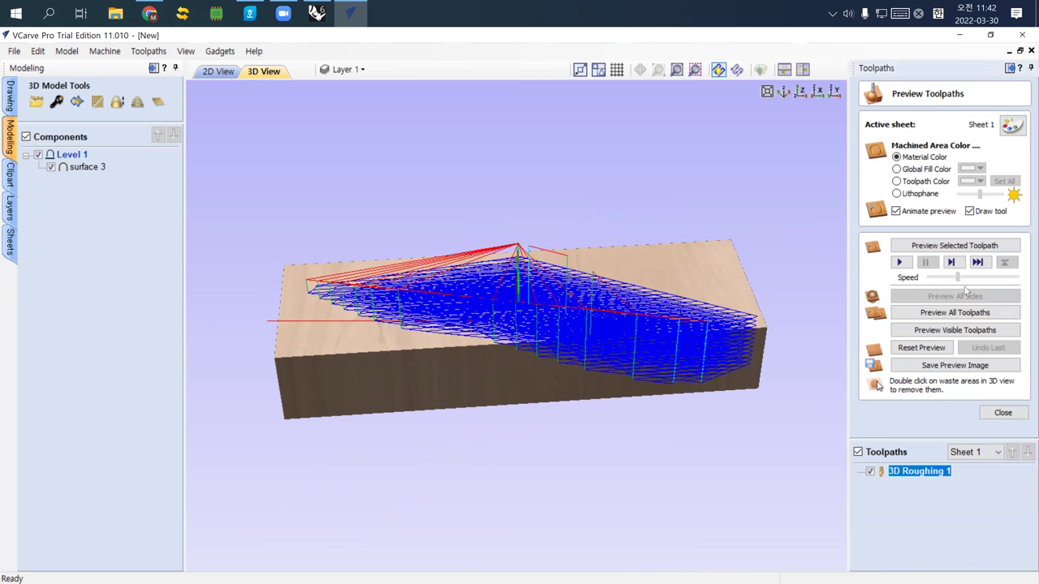
{"action": "left_click", "coordinate": [900, 263]}
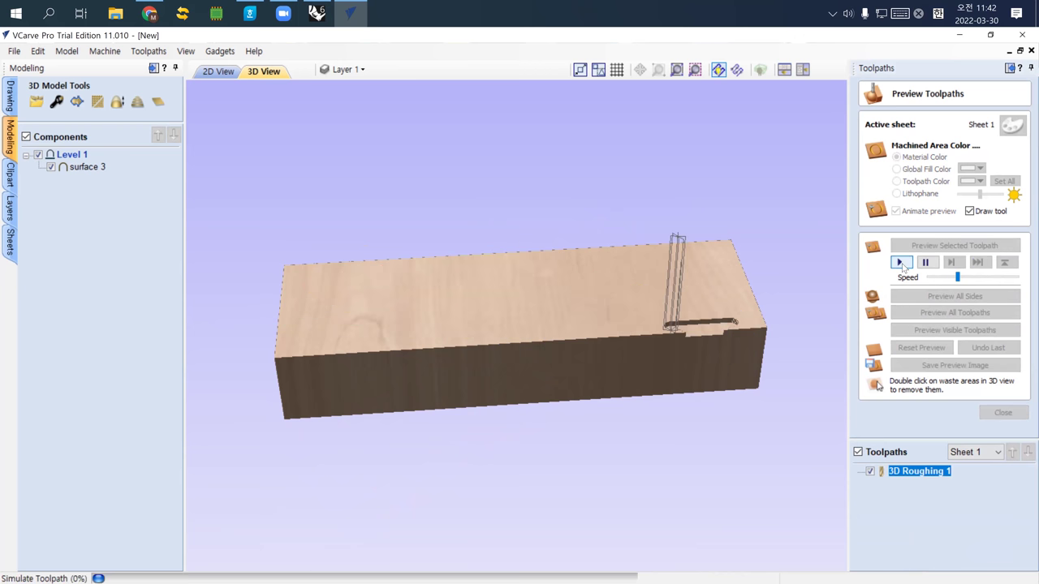
{"action": "left_click_drag", "start_coordinate": [958, 277], "coordinate": [978, 279]}
{"action": "left_click", "coordinate": [995, 280]}
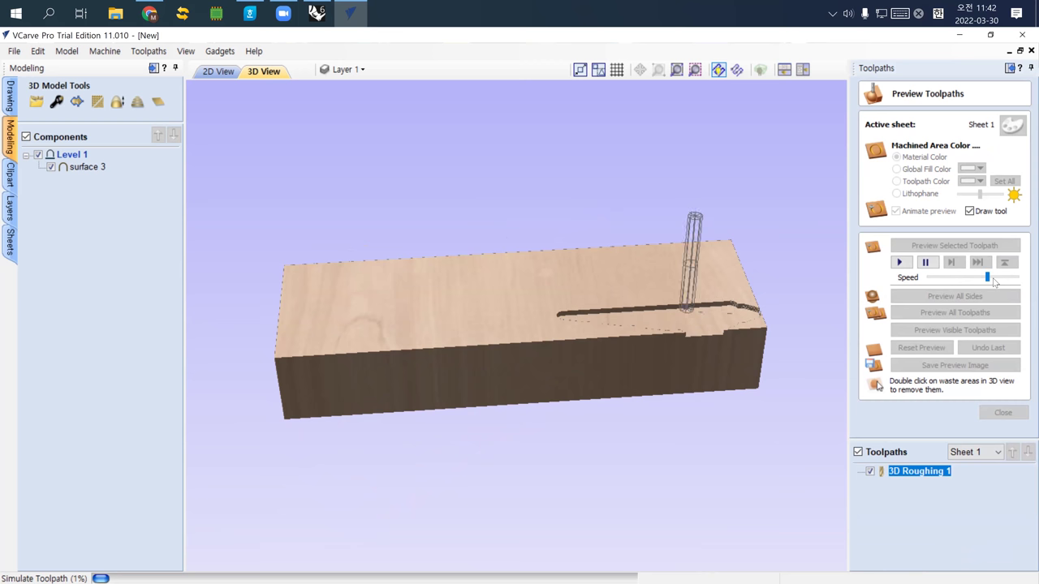
{"action": "left_click", "coordinate": [1005, 281]}
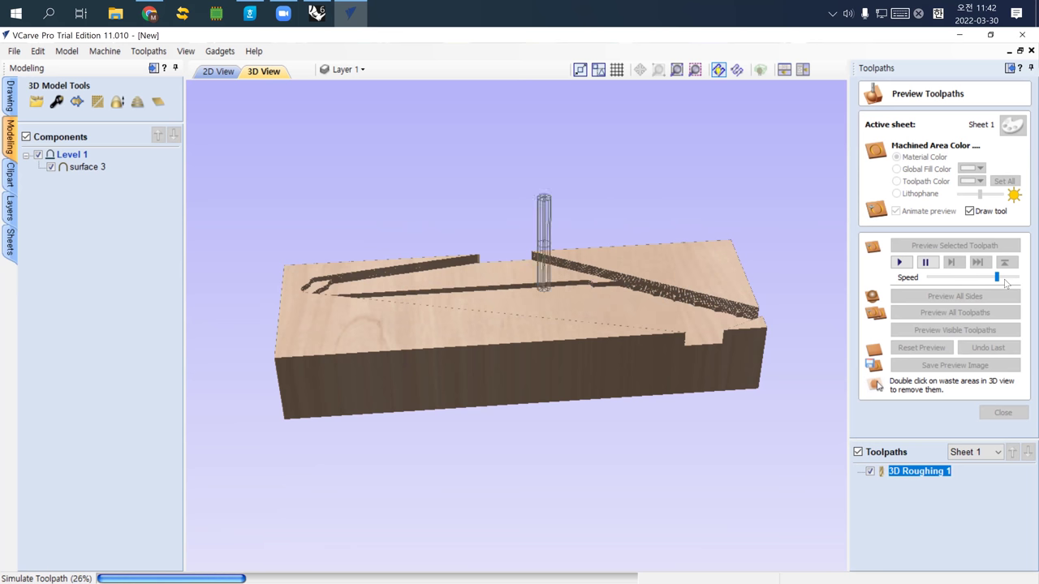
{"action": "left_click", "coordinate": [1006, 279]}
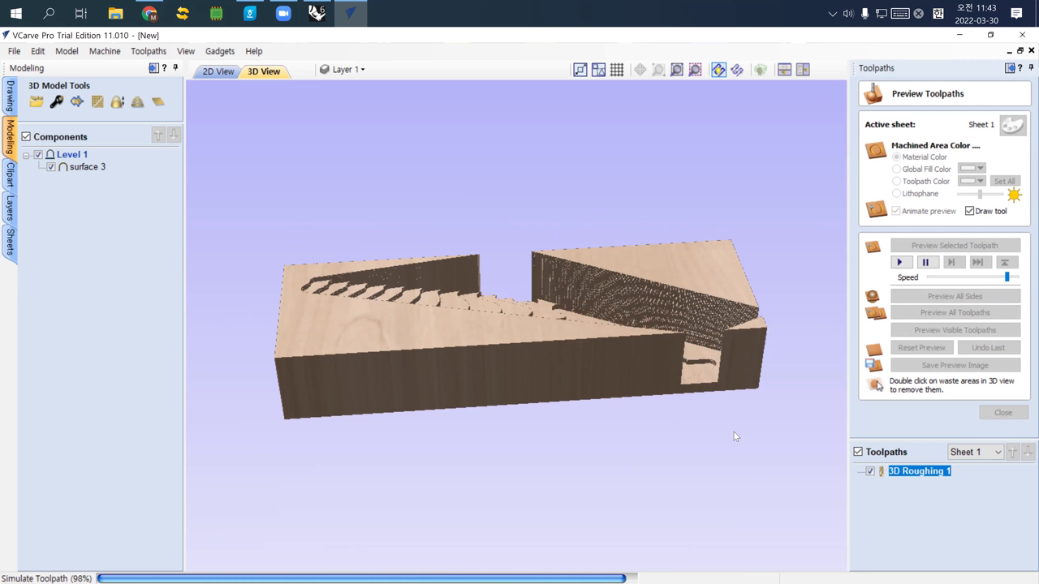
Step: Inspect the simulated roughed block from another angle, close the preview and check the roughing toolpath's estimated machining time
{"action": "left_click_drag", "start_coordinate": [601, 416], "coordinate": [795, 350]}
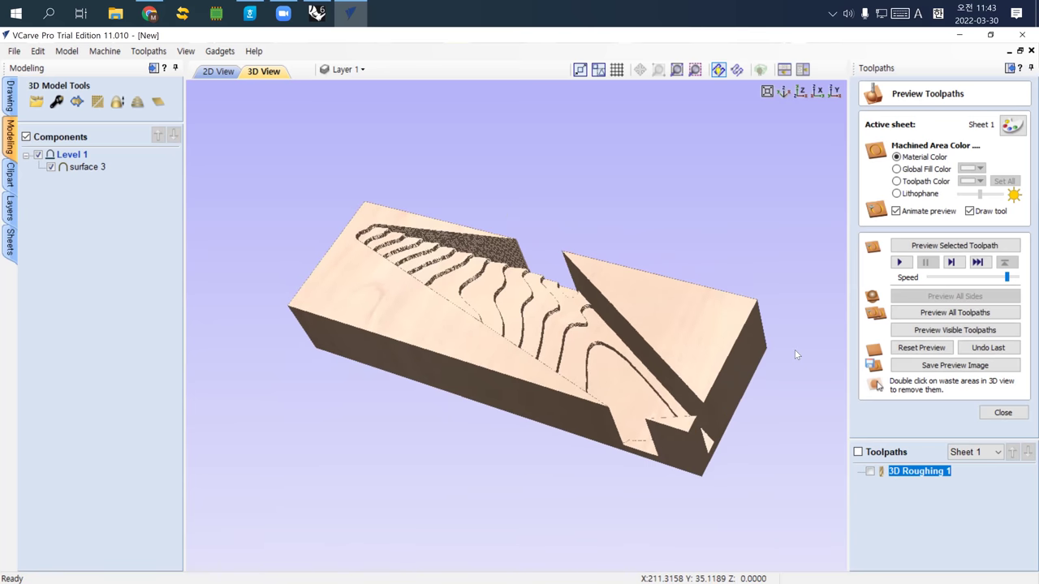
{"action": "left_click", "coordinate": [1007, 413]}
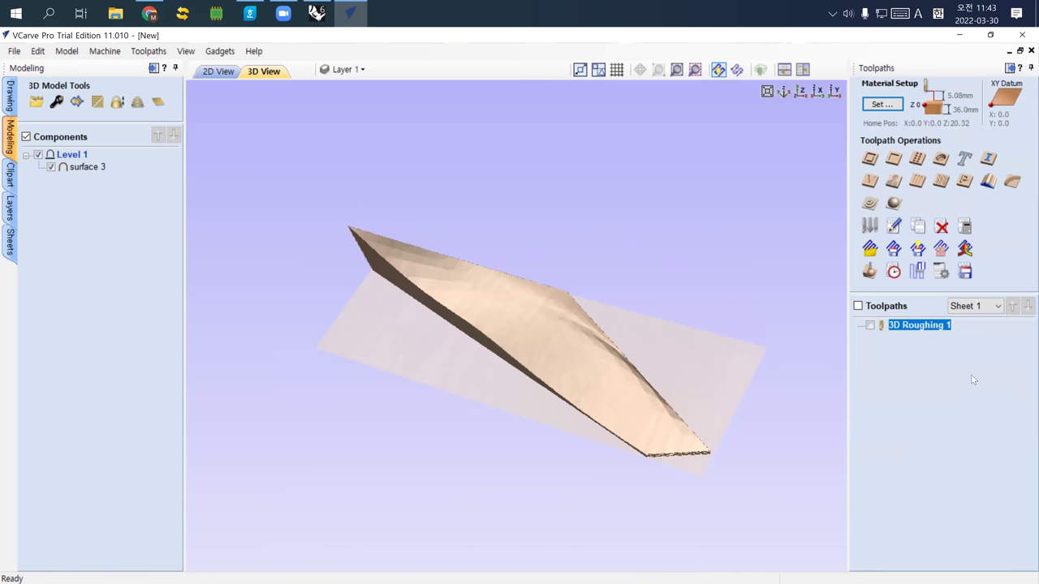
{"action": "left_click", "coordinate": [893, 272]}
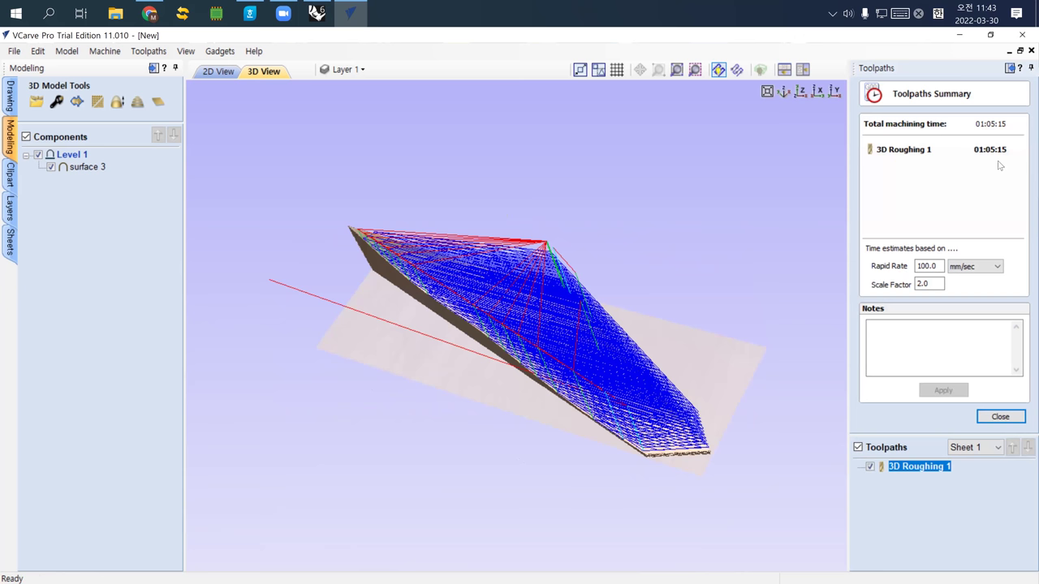
{"action": "left_click", "coordinate": [1000, 417]}
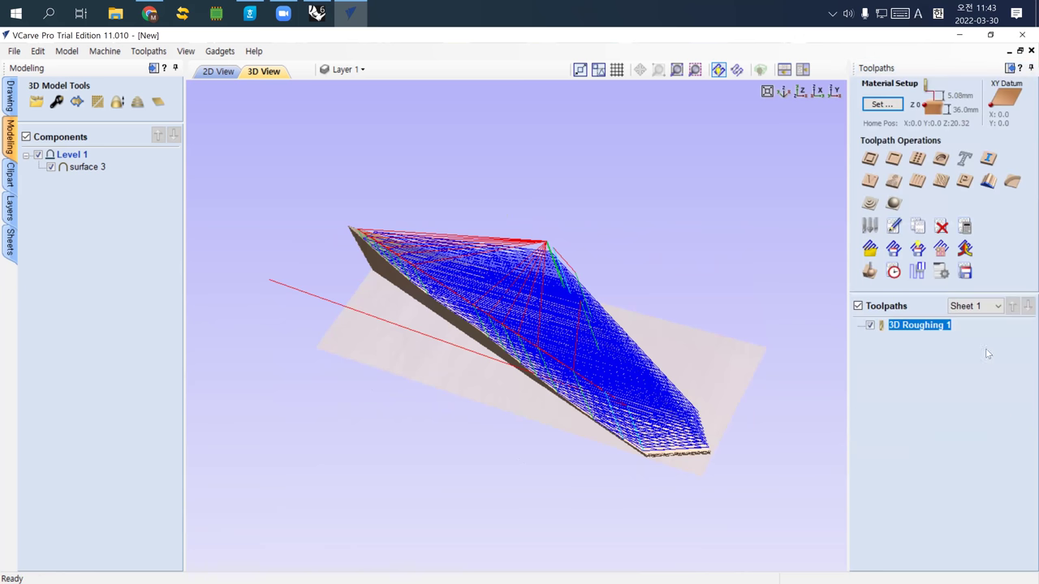
Step: Open the finish machining toolpath settings, switch to Chrome, and search Google for "ball nose bit" to view a product image
{"action": "left_click", "coordinate": [894, 204]}
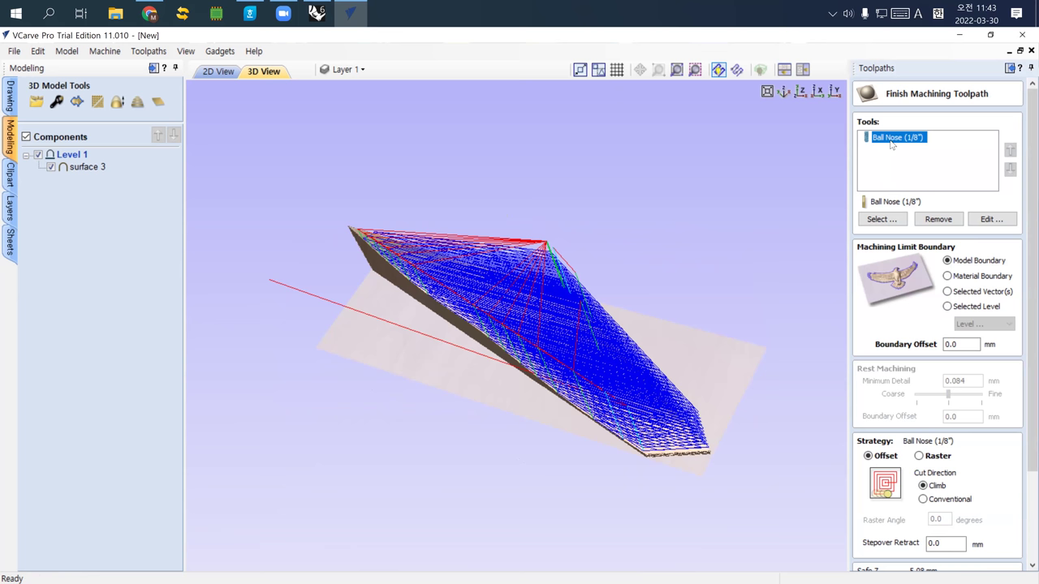
{"action": "left_click", "coordinate": [149, 13]}
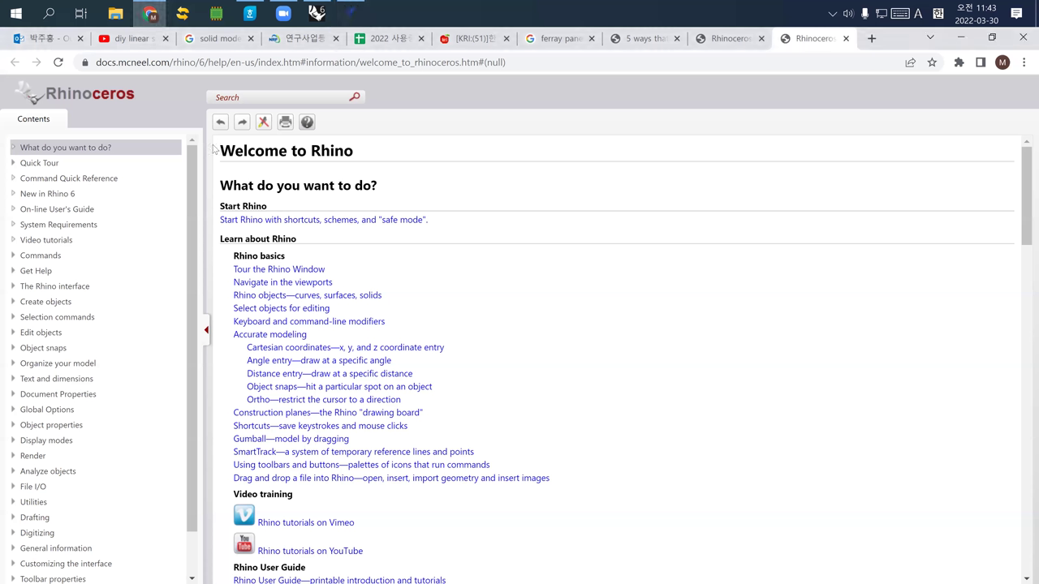
{"action": "key", "text": "ctrl+l"}
{"action": "type", "text": "ba"}
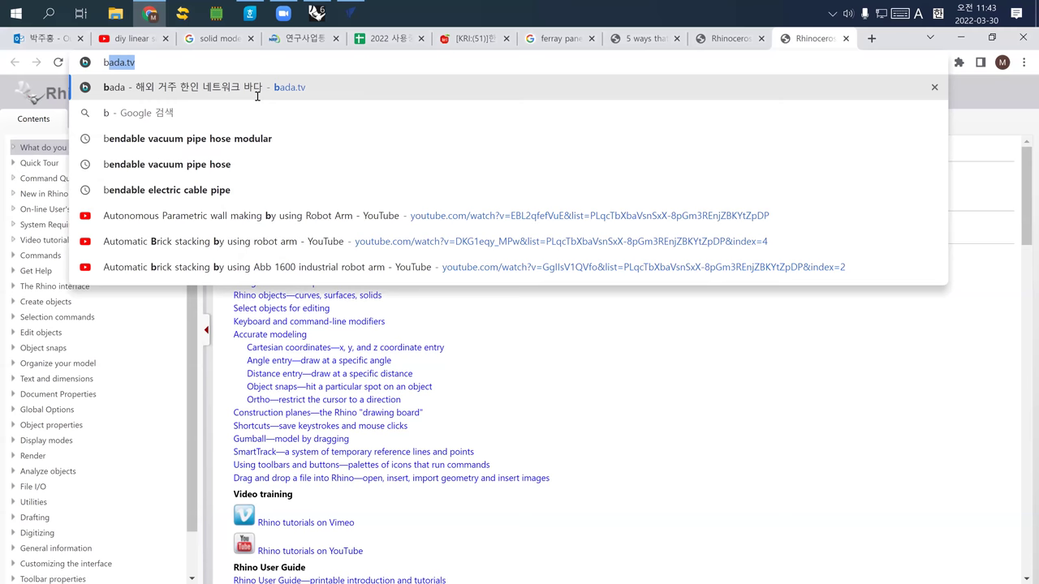
{"action": "type", "text": "ll nose"}
{"action": "type", "text": " e"}
{"action": "key", "text": "BackSpace"}
{"action": "type", "text": "bit"}
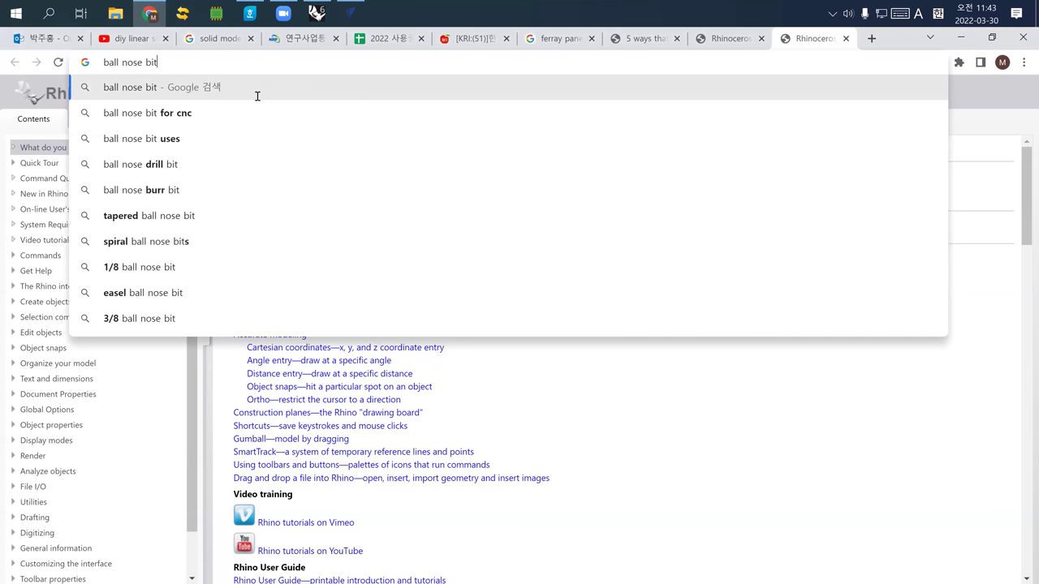
{"action": "key", "text": "Return"}
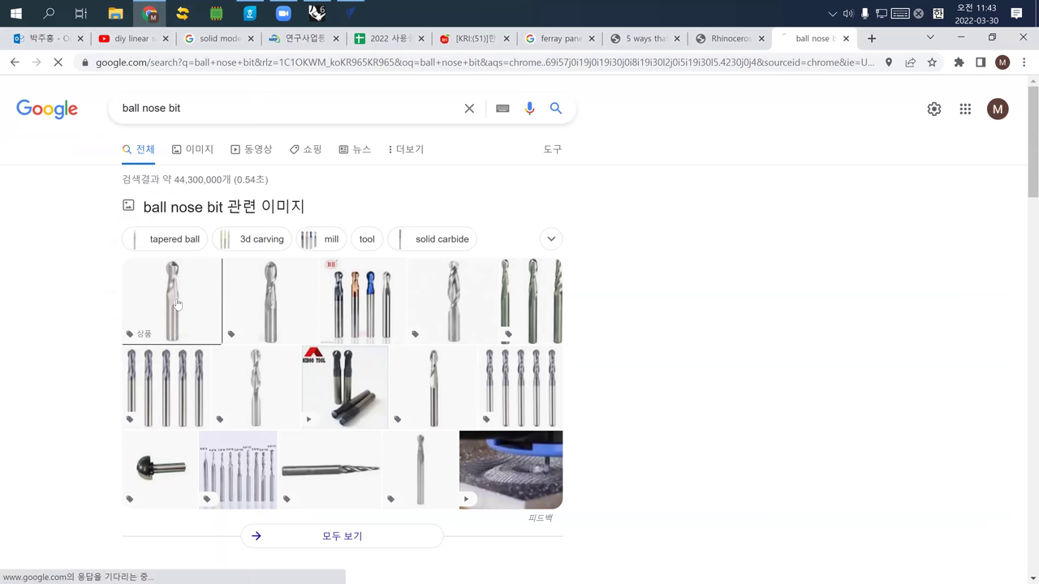
{"action": "left_click", "coordinate": [177, 305]}
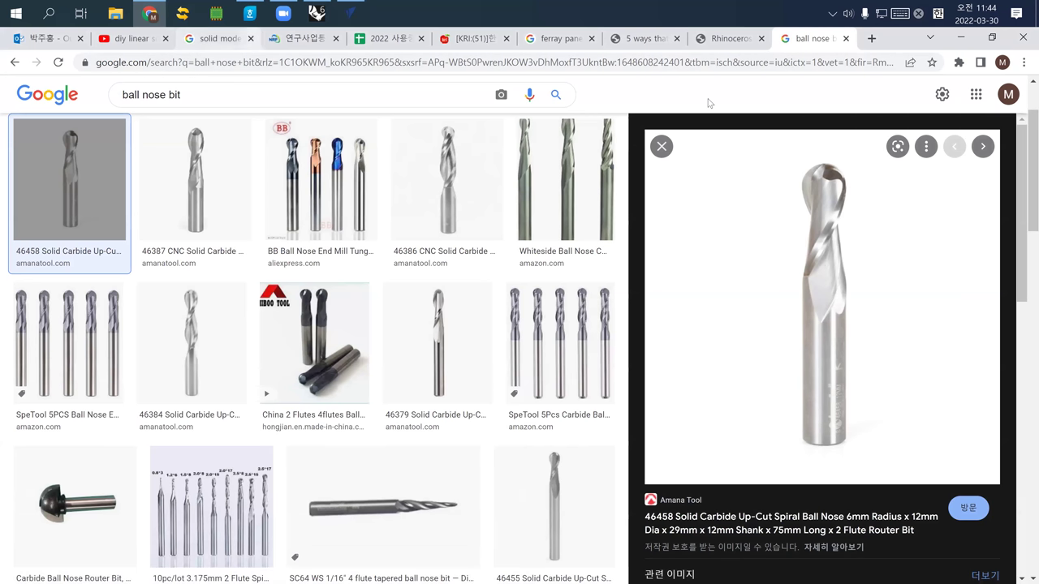
Step: Switch back to VCarve Pro, add the imperial End Mill (1/4") to the finish toolpath, and calculate it with Model Boundary and the Offset climb strategy
{"action": "left_click", "coordinate": [351, 19]}
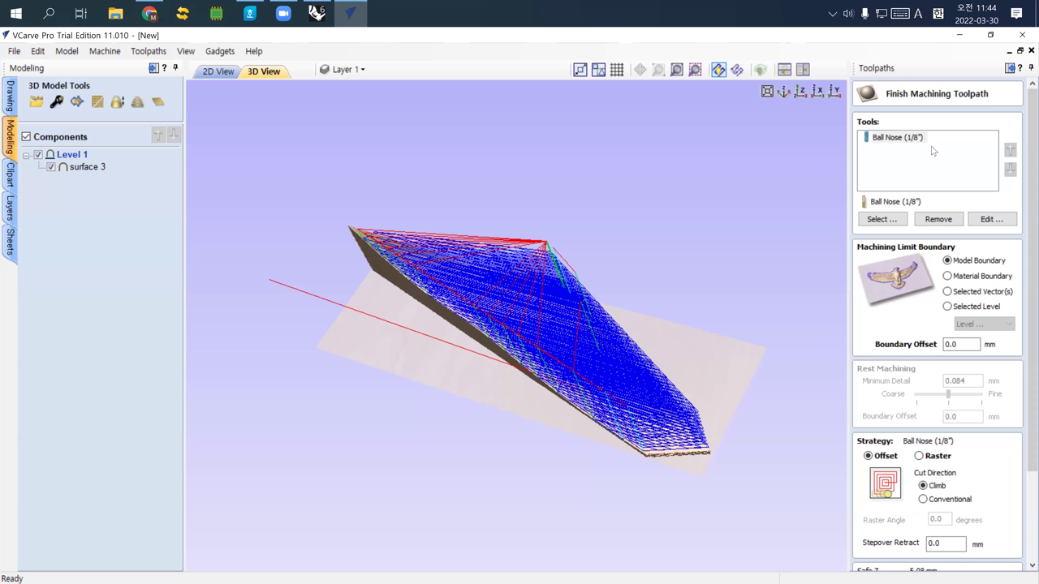
{"action": "left_click", "coordinate": [881, 219]}
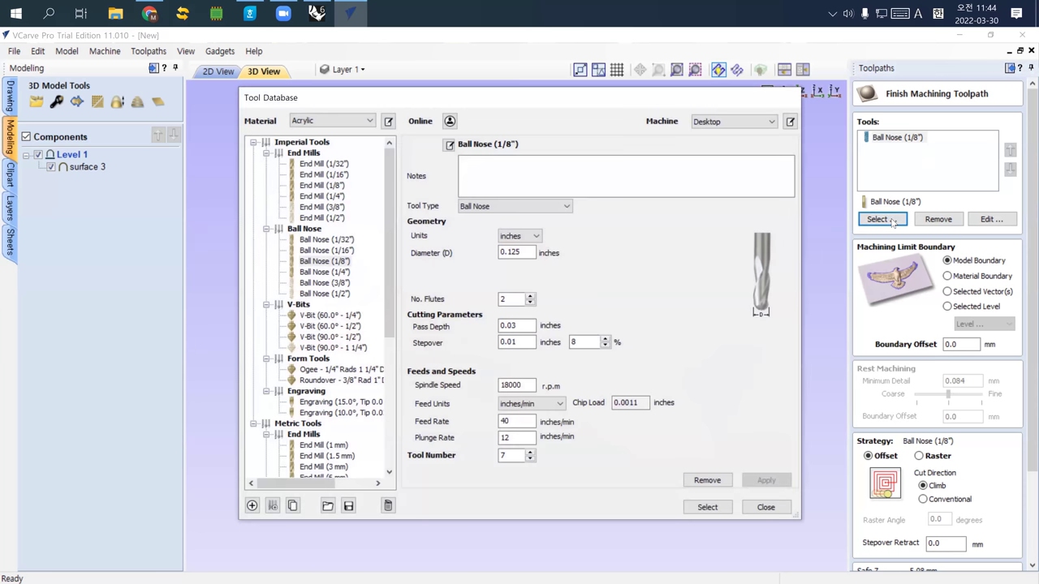
{"action": "left_click", "coordinate": [321, 196]}
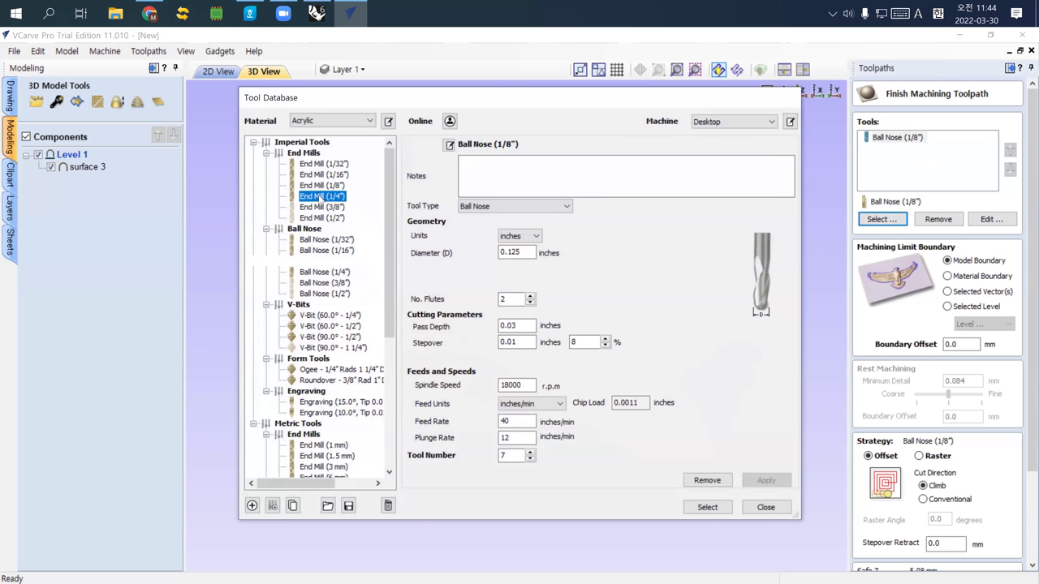
{"action": "left_click", "coordinate": [708, 508]}
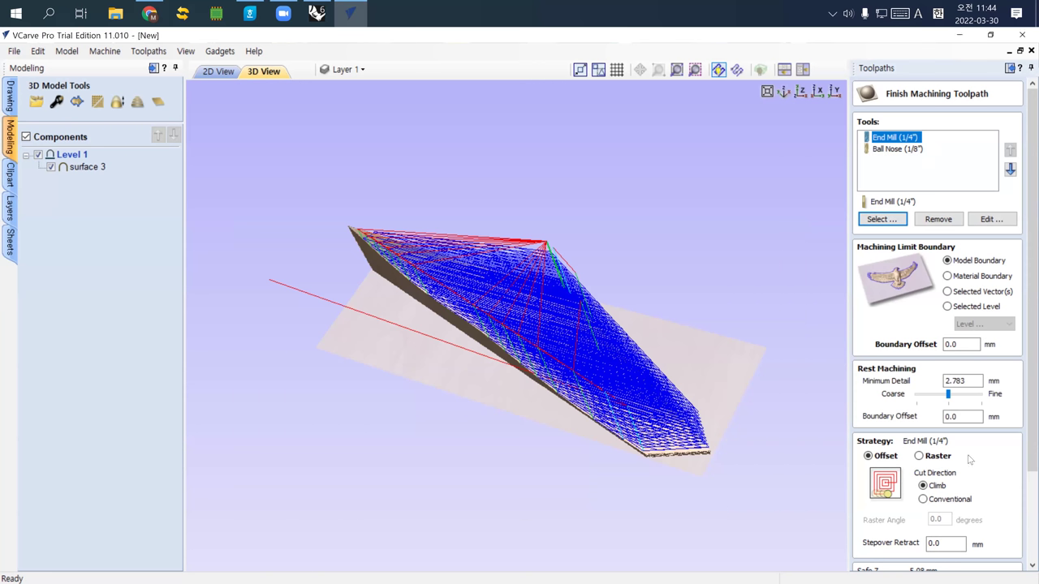
{"action": "scroll", "coordinate": [978, 448], "scroll_direction": "down", "scroll_amount": 4}
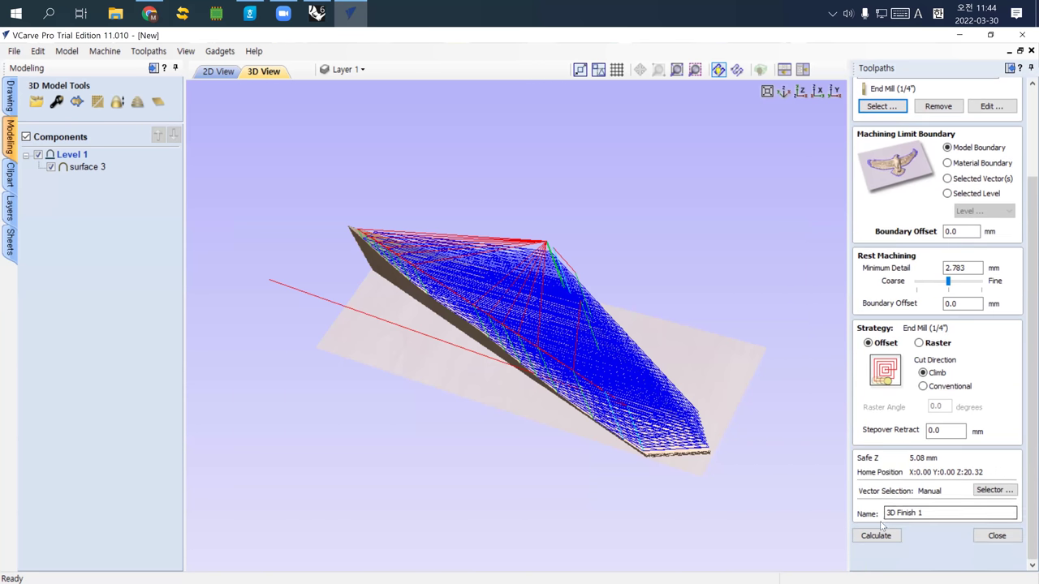
{"action": "left_click", "coordinate": [877, 536]}
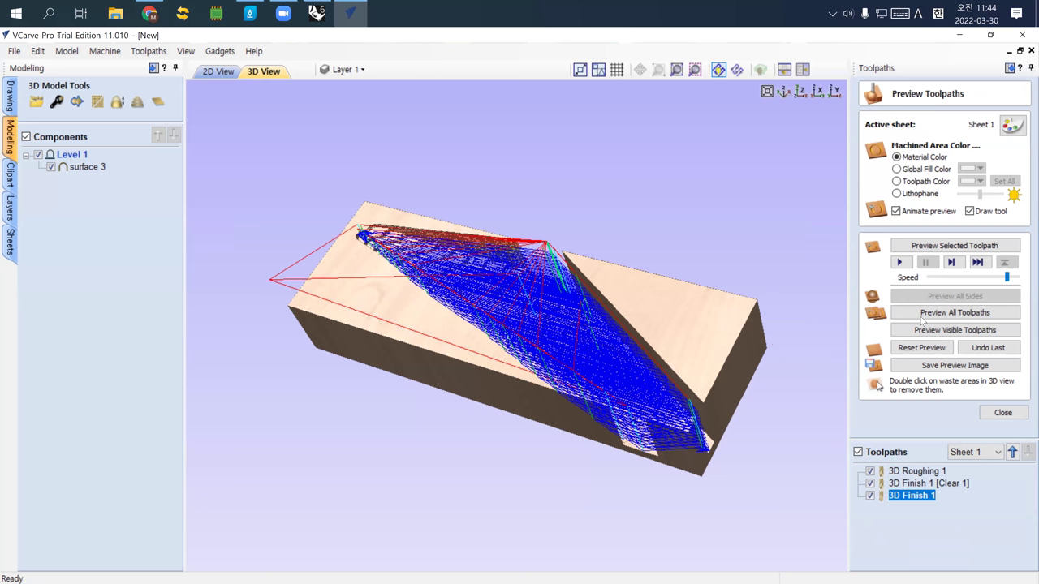
Step: Simulate the 3D Finish 1 toolpath, inspect the cut block from several angles, close the preview and examine the surface model
{"action": "left_click", "coordinate": [973, 277]}
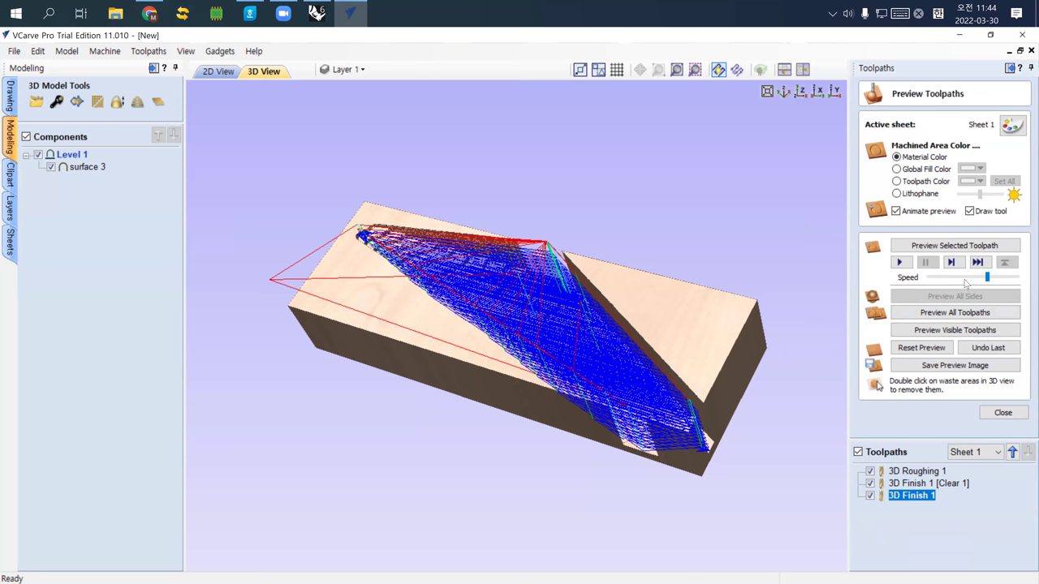
{"action": "left_click", "coordinate": [902, 265]}
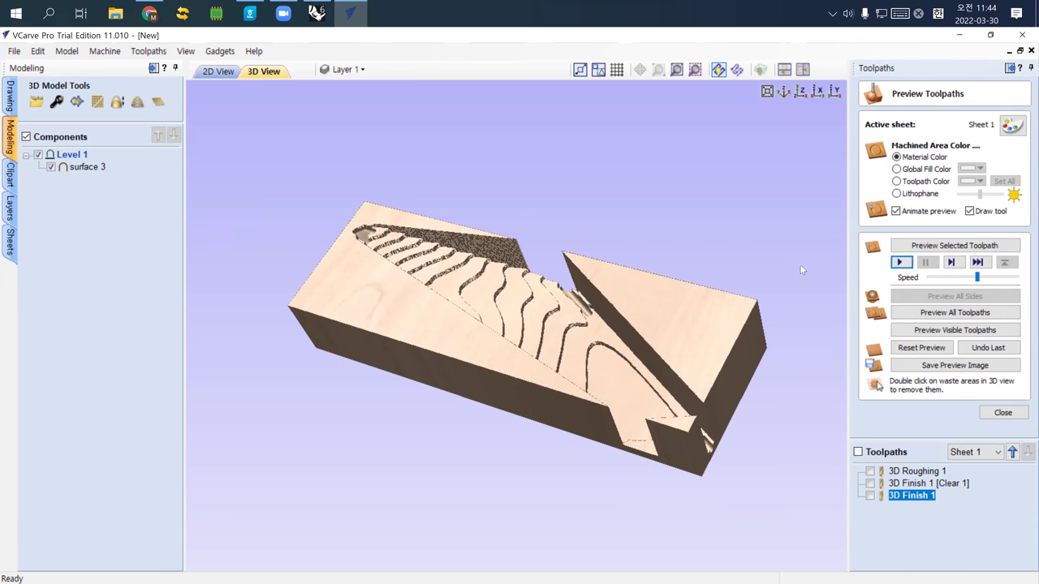
{"action": "left_click_drag", "start_coordinate": [519, 410], "coordinate": [820, 385]}
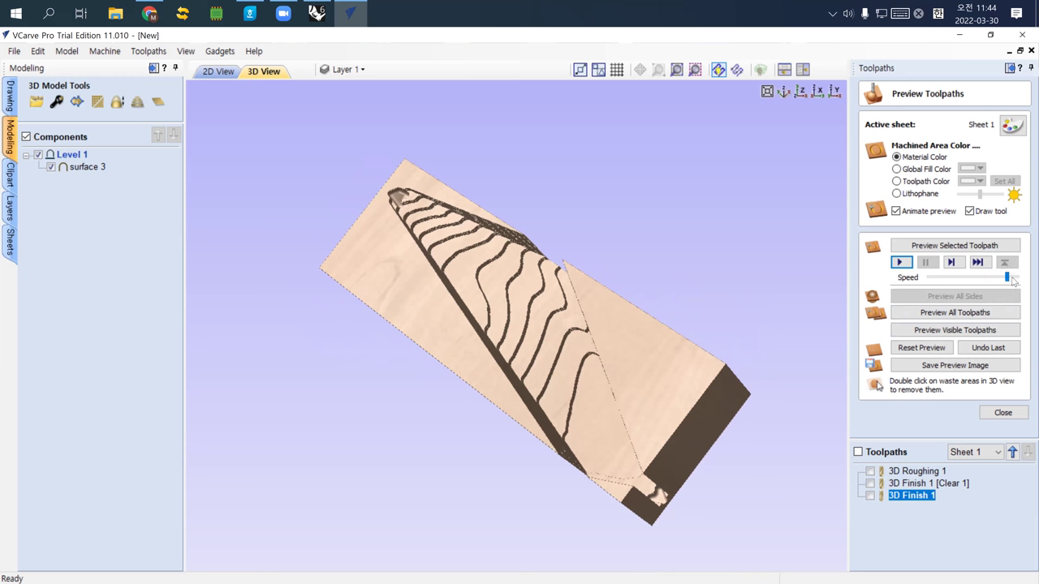
{"action": "left_click_drag", "start_coordinate": [604, 329], "coordinate": [599, 382]}
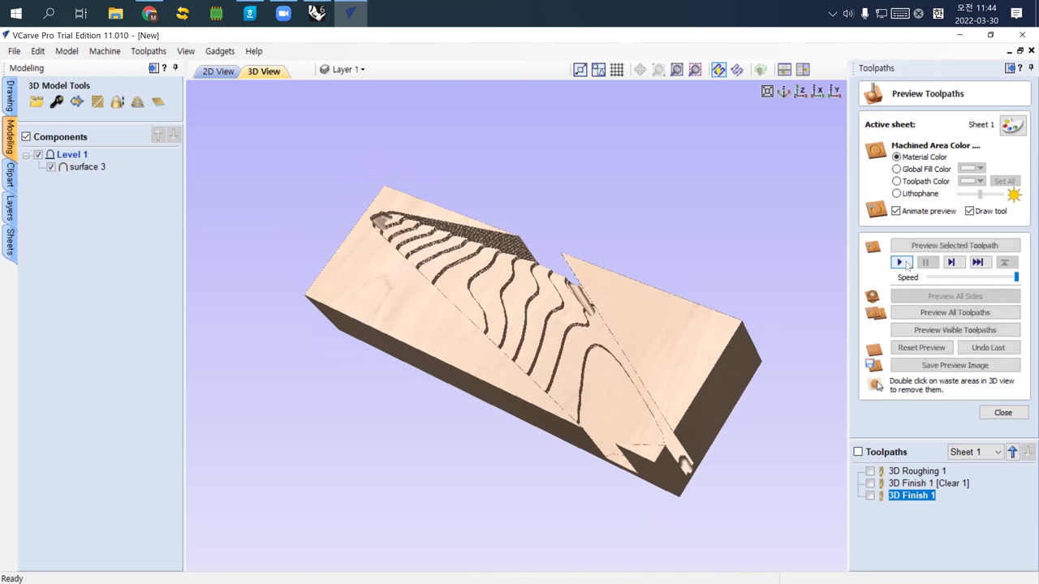
{"action": "left_click", "coordinate": [1003, 413]}
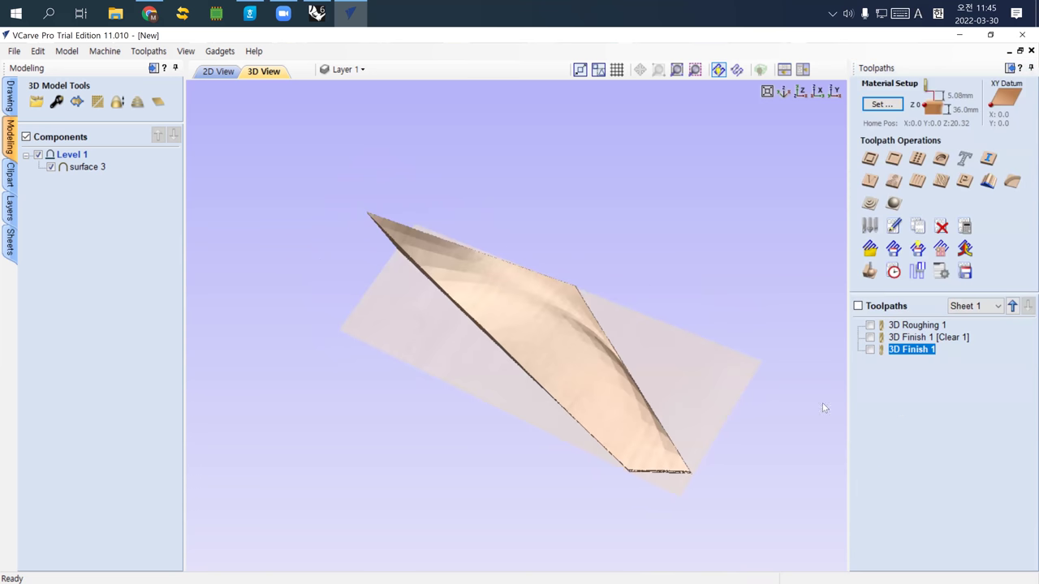
{"action": "scroll", "coordinate": [601, 327], "scroll_direction": "up", "scroll_amount": 3}
{"action": "scroll", "coordinate": [600, 327], "scroll_direction": "down", "scroll_amount": 3}
{"action": "left_click_drag", "start_coordinate": [601, 333], "coordinate": [666, 317]}
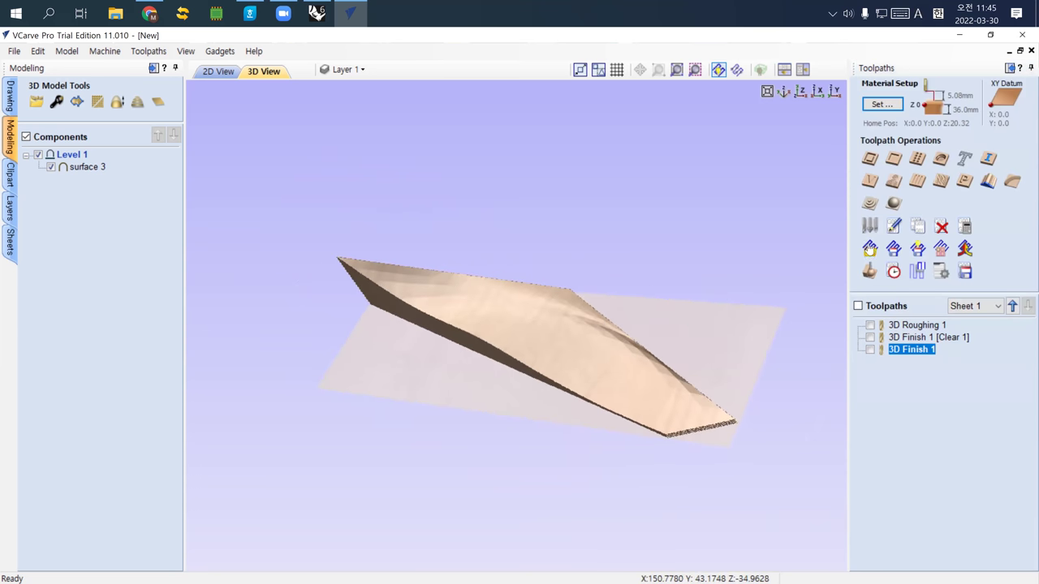
Step: Set up a new finish machining toolpath and add the imperial Ball Nose (1/8") from the tool database
{"action": "left_click", "coordinate": [894, 203]}
{"action": "left_click", "coordinate": [905, 149]}
{"action": "left_click", "coordinate": [879, 219]}
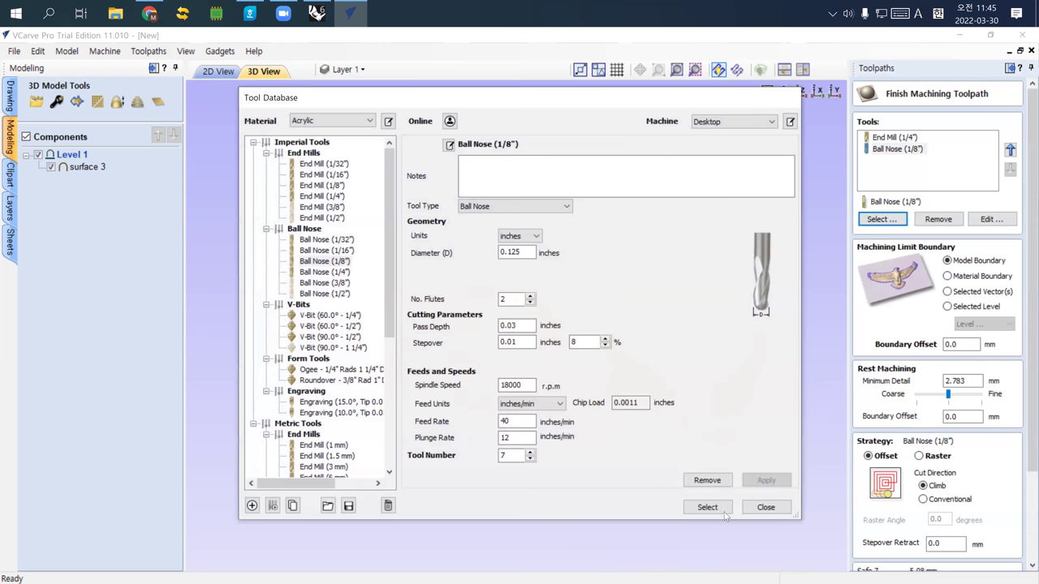
{"action": "left_click", "coordinate": [725, 512]}
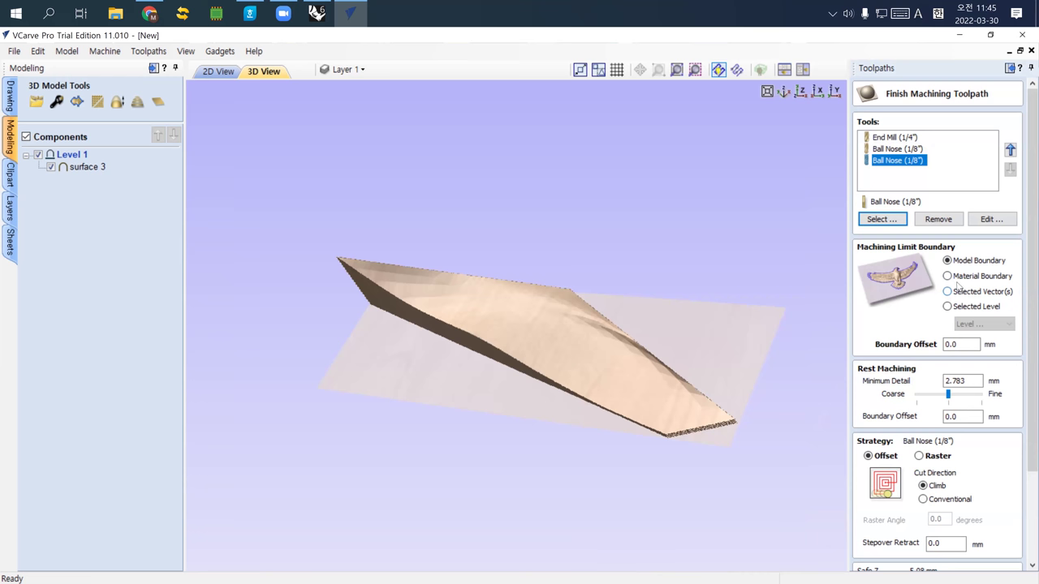
Step: Calculate the 3D Finish 2 toolpath with Model Boundary, the Offset strategy and Conventional cut direction
{"action": "scroll", "coordinate": [923, 336], "scroll_direction": "down", "scroll_amount": 4}
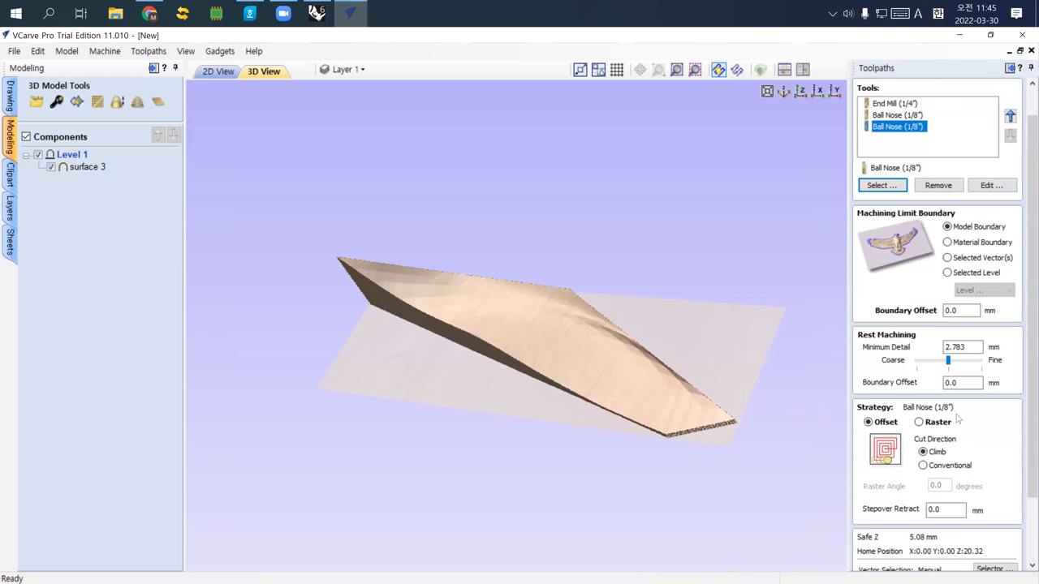
{"action": "scroll", "coordinate": [967, 421], "scroll_direction": "down", "scroll_amount": 1}
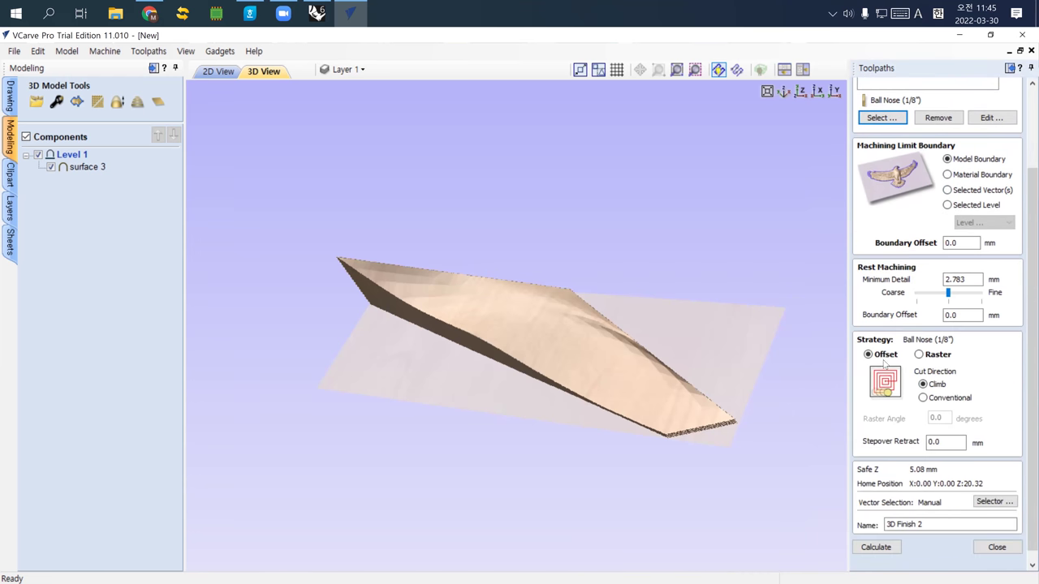
{"action": "left_click", "coordinate": [933, 359]}
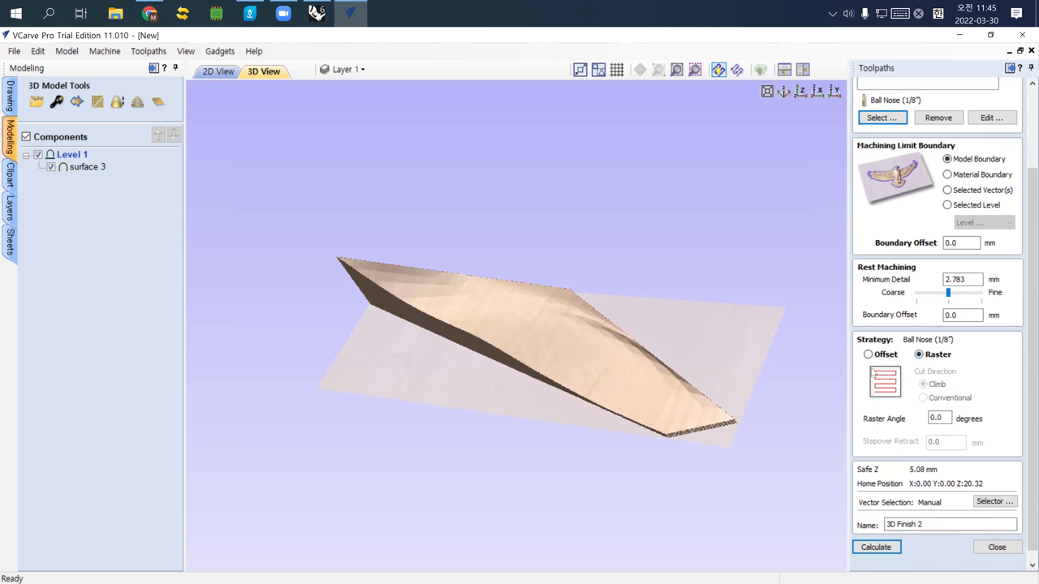
{"action": "left_click", "coordinate": [880, 357]}
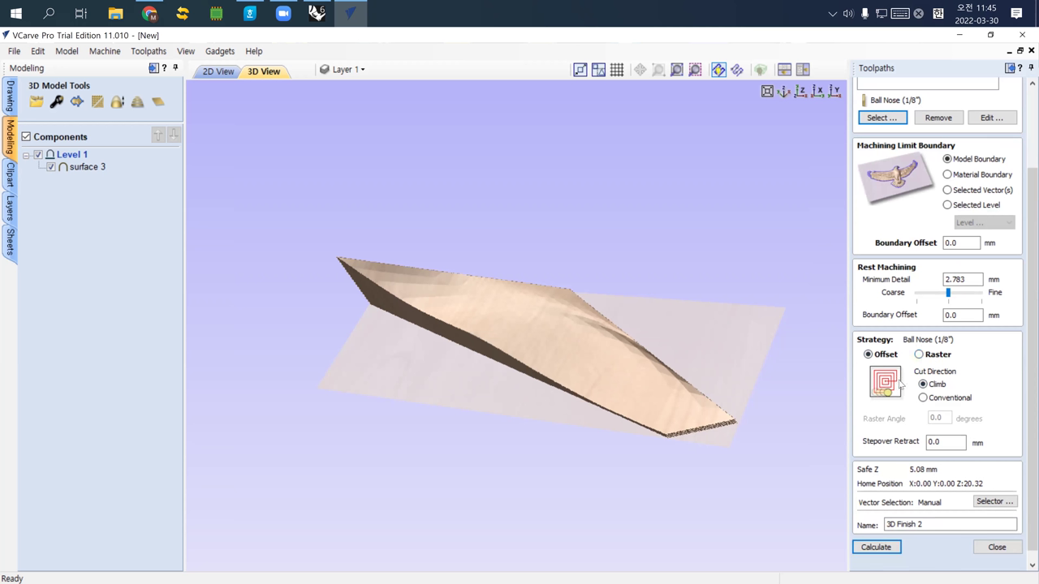
{"action": "left_click", "coordinate": [941, 402]}
{"action": "left_click", "coordinate": [878, 549]}
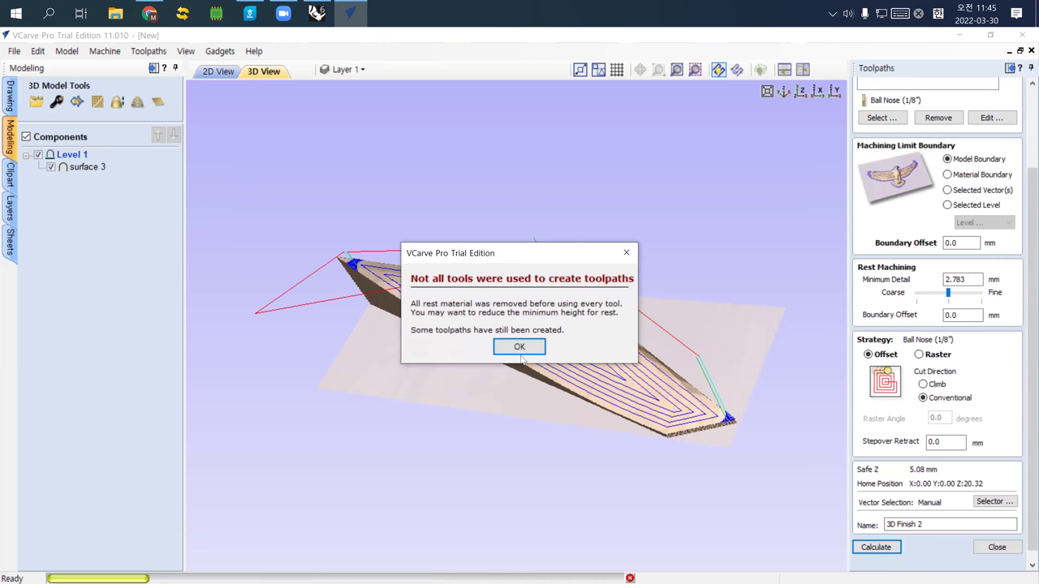
{"action": "left_click", "coordinate": [518, 347]}
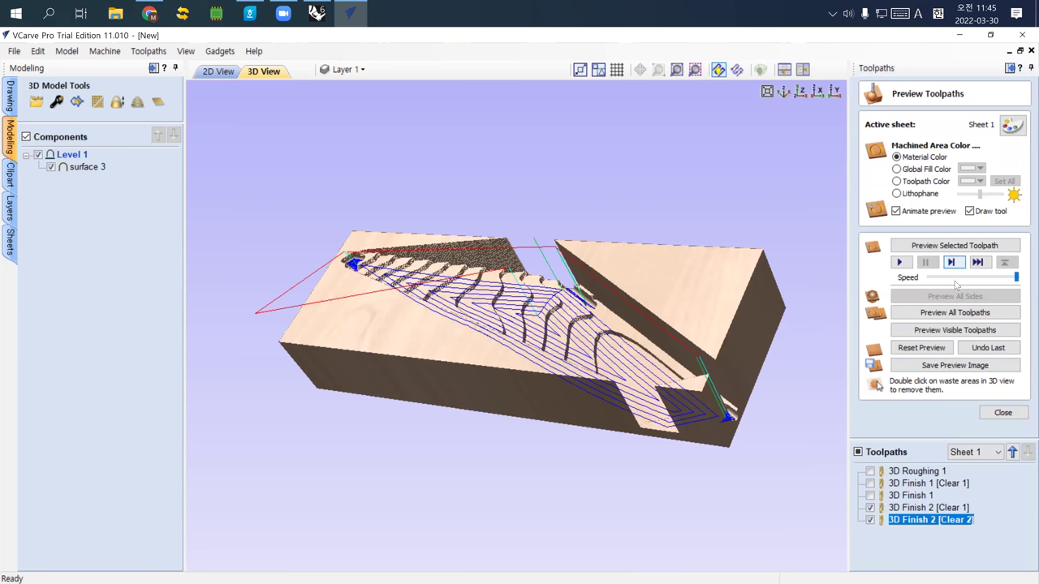
Step: Simulate the 3D Finish 2 [Clear 2] toolpath, inspect the cut block, close the preview and view the surface model from another angle
{"action": "left_click", "coordinate": [900, 262]}
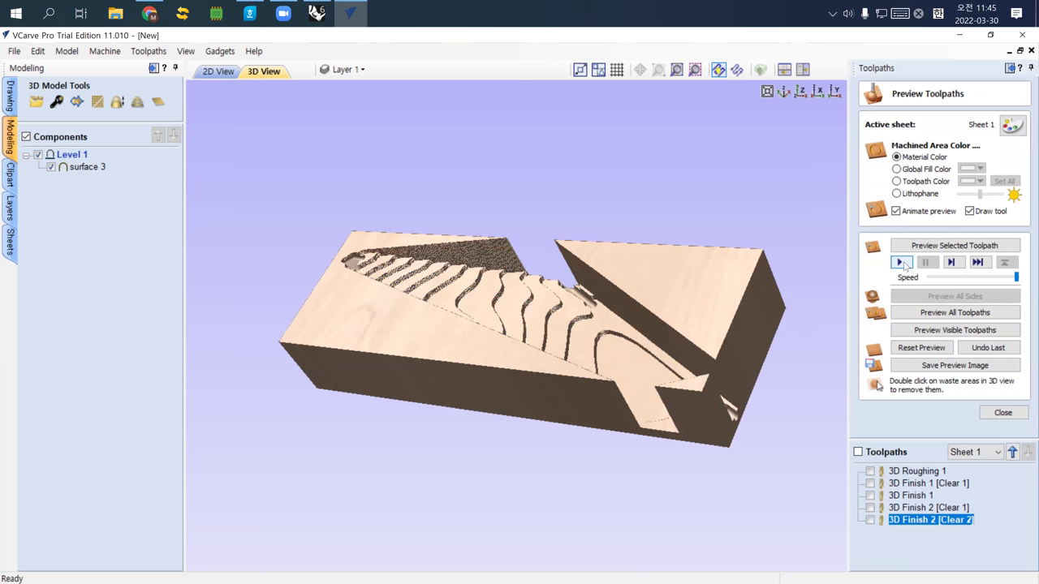
{"action": "left_click_drag", "start_coordinate": [750, 323], "coordinate": [599, 334]}
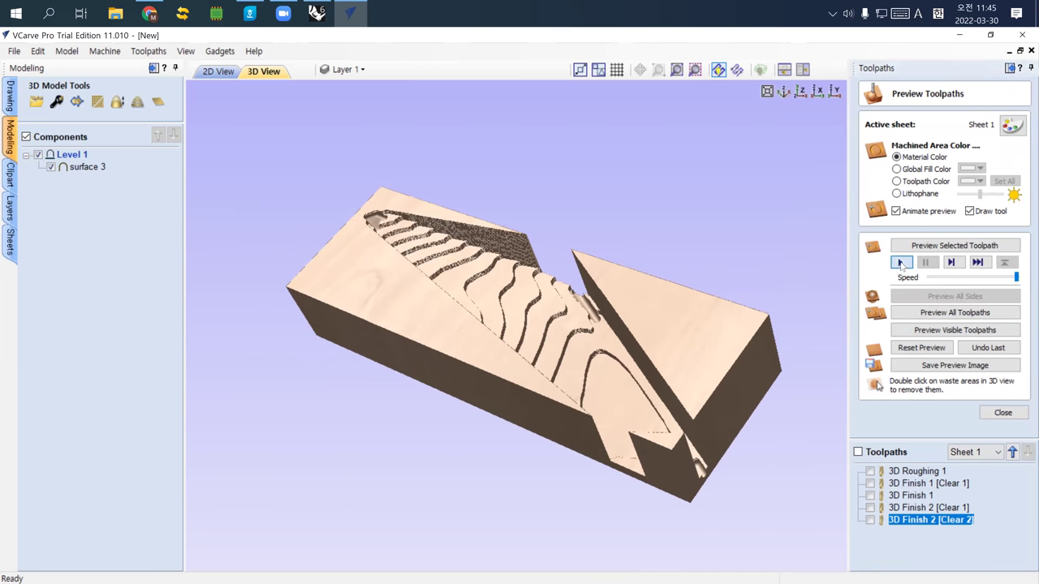
{"action": "left_click", "coordinate": [998, 412]}
{"action": "left_click_drag", "start_coordinate": [566, 362], "coordinate": [684, 358]}
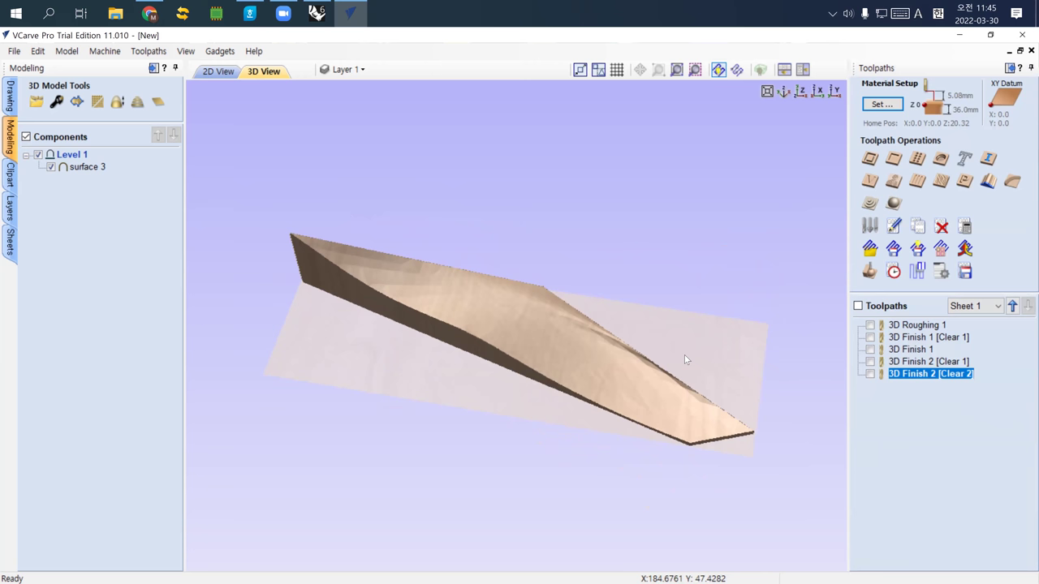
Step: Switch to Rhino to model another surface on the block
{"action": "left_click", "coordinate": [317, 13]}
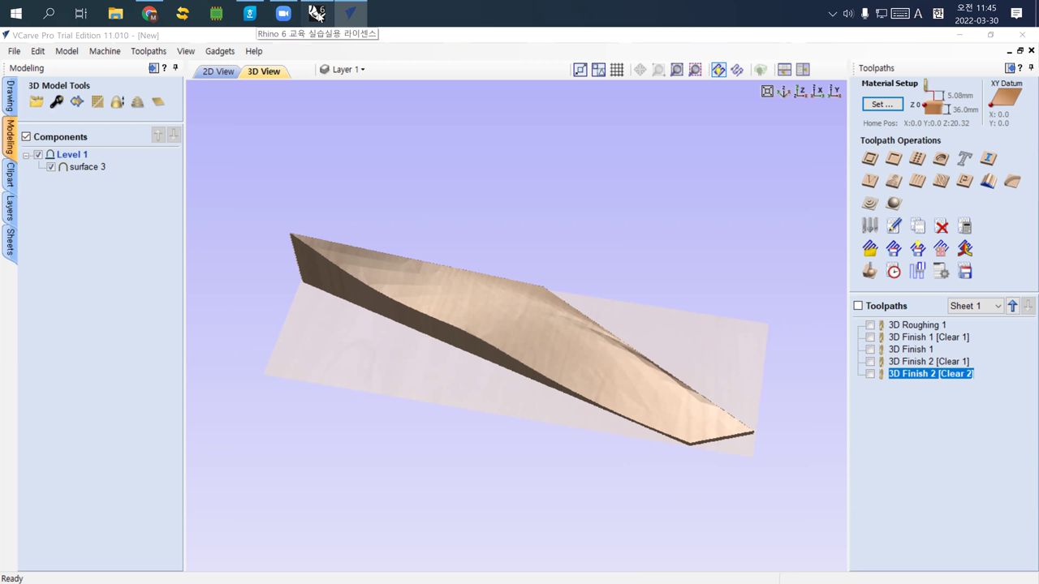
{"action": "left_click", "coordinate": [317, 13]}
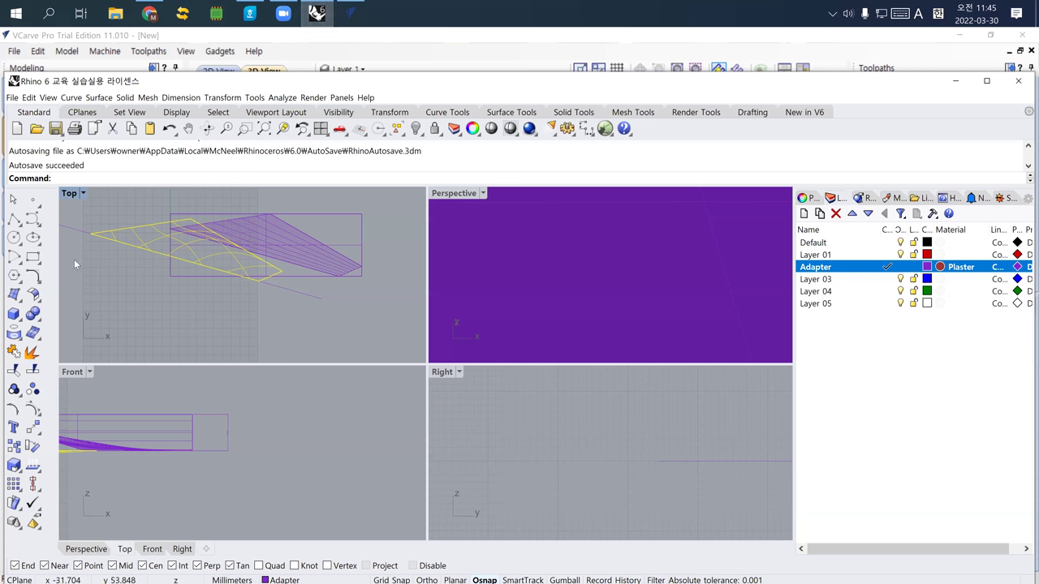
{"action": "left_click", "coordinate": [14, 295]}
{"action": "left_click", "coordinate": [173, 278]}
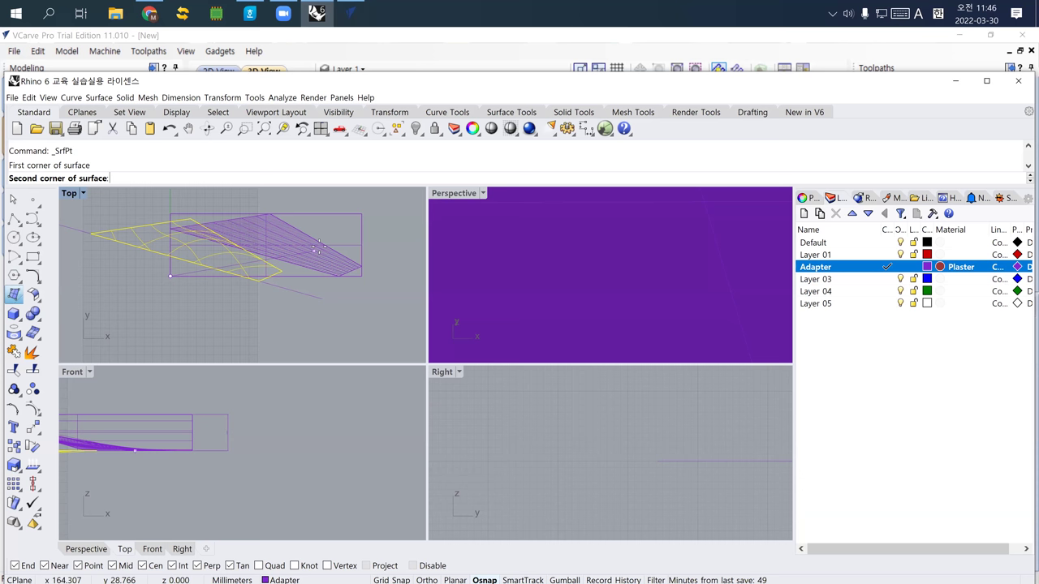
{"action": "key", "text": "Escape"}
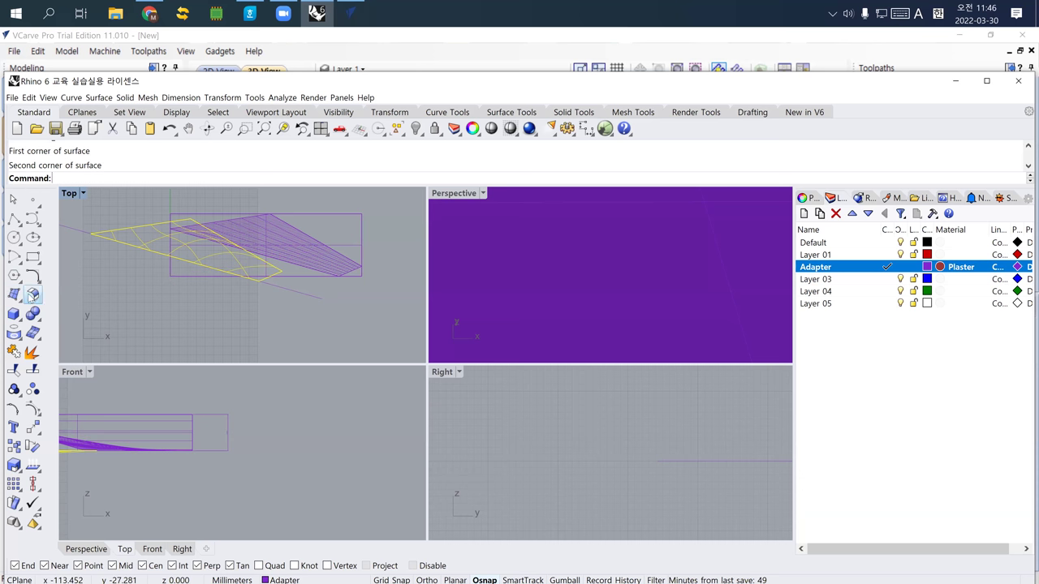
Step: Create a rectangular plane in the Top view between opposite corners of the material block's top face
{"action": "left_click", "coordinate": [22, 302]}
{"action": "left_click", "coordinate": [34, 320]}
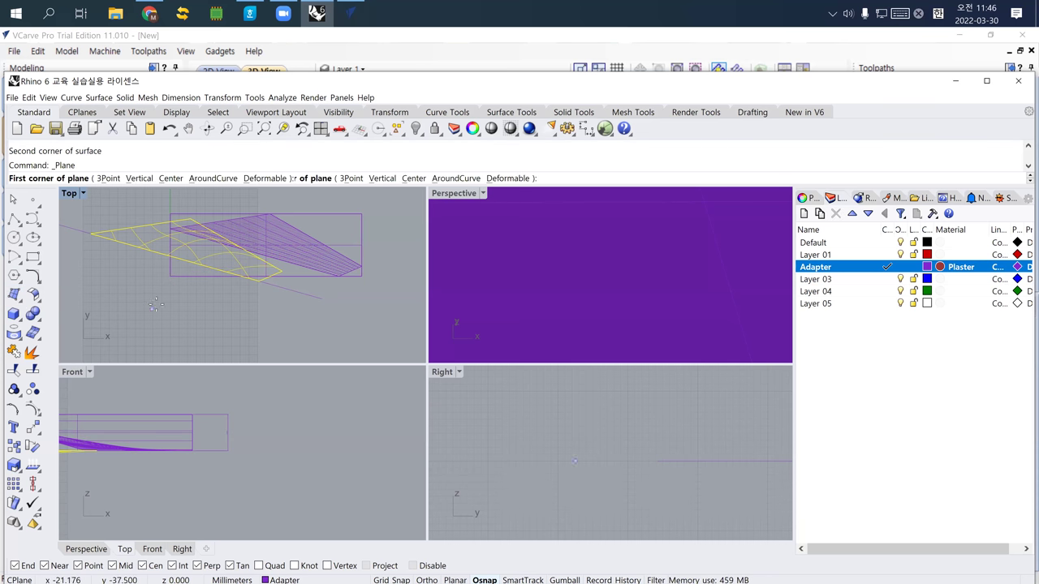
{"action": "left_click", "coordinate": [170, 277]}
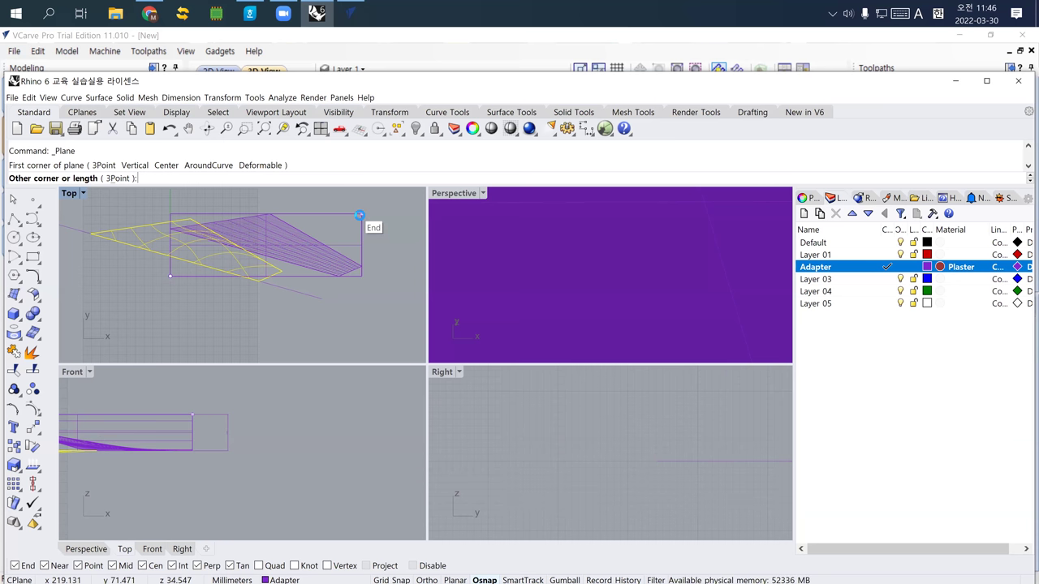
{"action": "left_click", "coordinate": [361, 215]}
Step: Delete the two patch surfaces, the one inside the block outline and its rotated counterpart
{"action": "left_click", "coordinate": [198, 245]}
{"action": "left_click", "coordinate": [141, 242]}
{"action": "key", "text": "Delete"}
Step: Rebuild the new plane with a point count of 3 in U and V and degree 2
{"action": "left_click", "coordinate": [201, 243]}
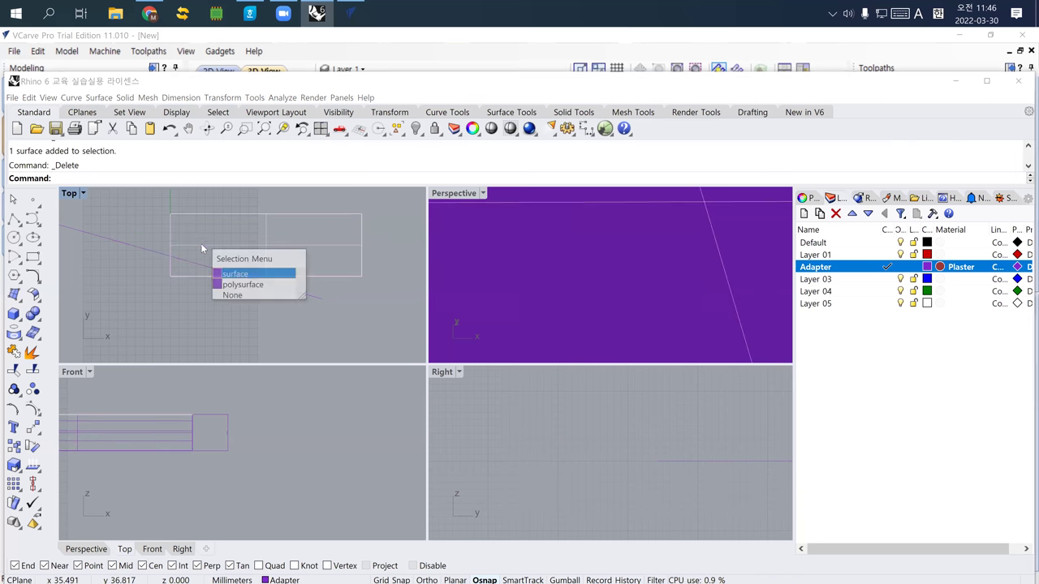
{"action": "left_click", "coordinate": [234, 274]}
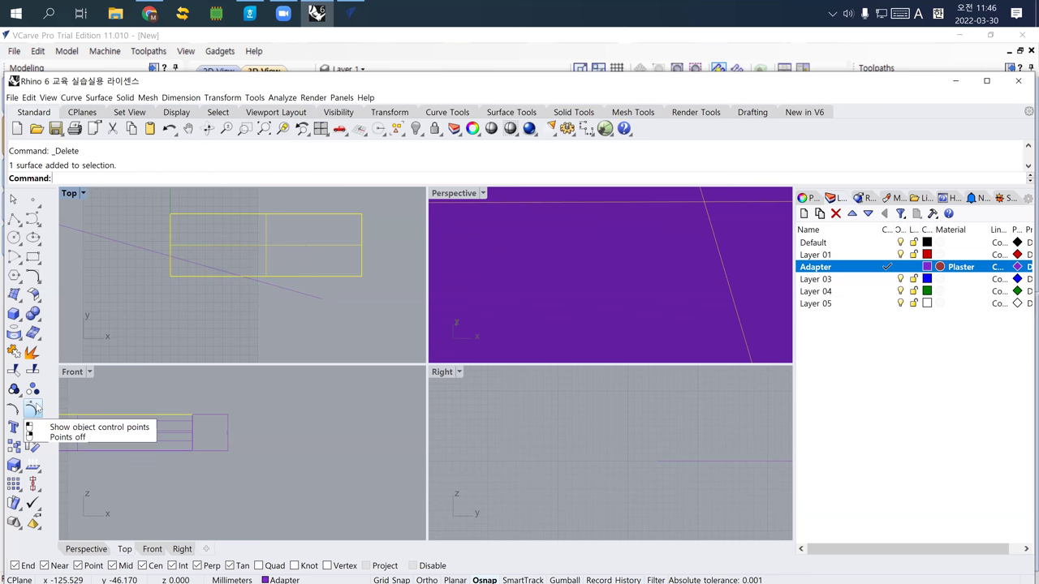
{"action": "key", "text": "Return"}
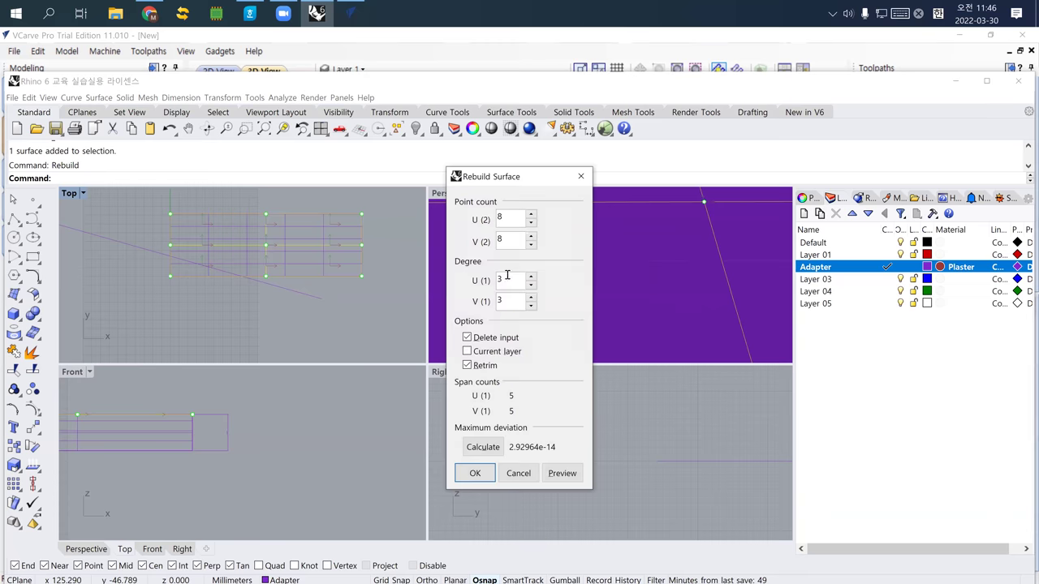
{"action": "left_click_drag", "start_coordinate": [505, 224], "coordinate": [466, 268]}
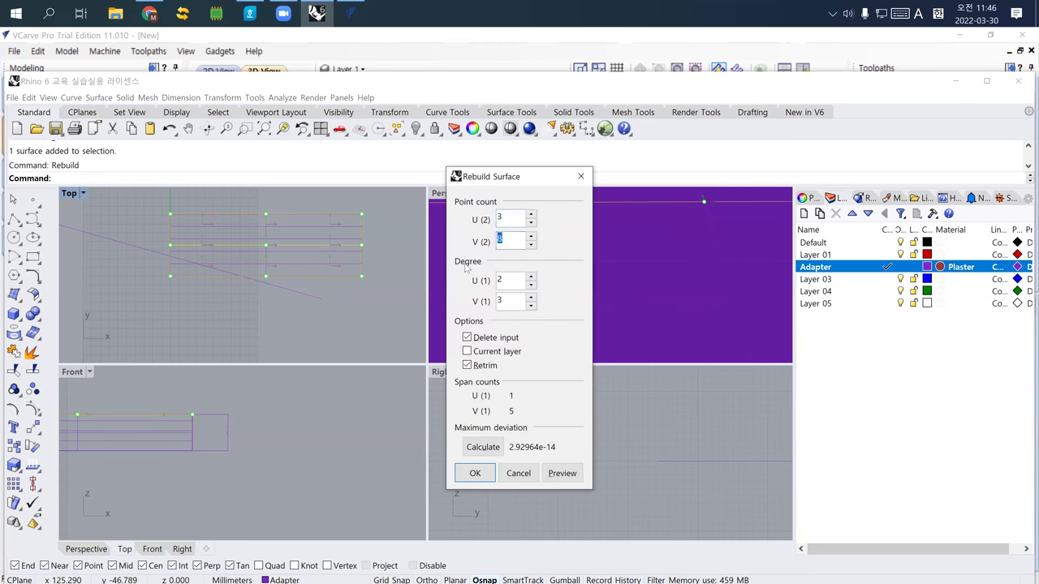
{"action": "left_click", "coordinate": [477, 470]}
Step: Show the rebuilt plane's control points and select the centre point
{"action": "left_click", "coordinate": [36, 391]}
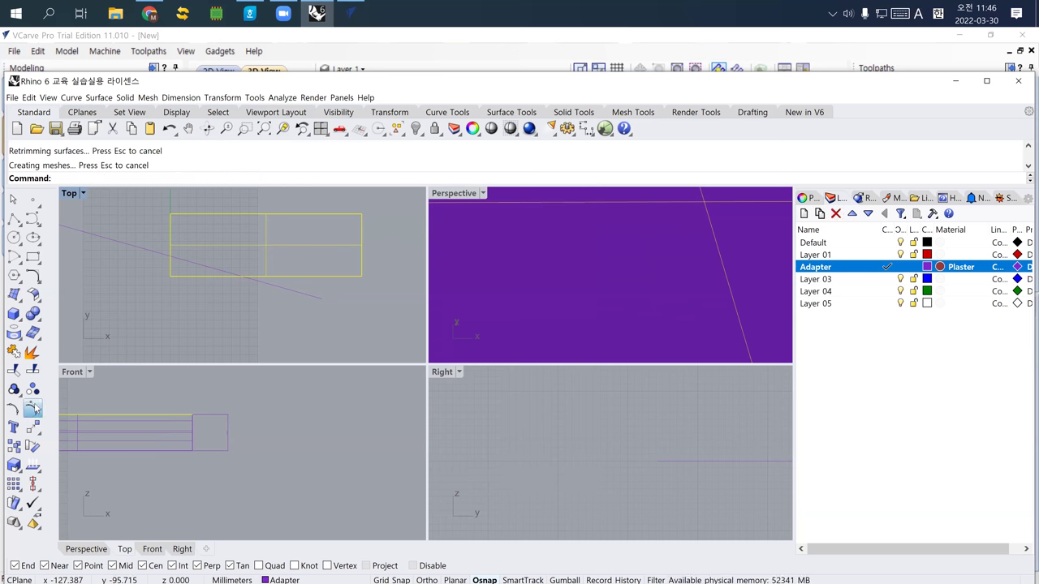
{"action": "left_click", "coordinate": [266, 245]}
{"action": "scroll", "coordinate": [532, 331], "scroll_direction": "down", "scroll_amount": 5}
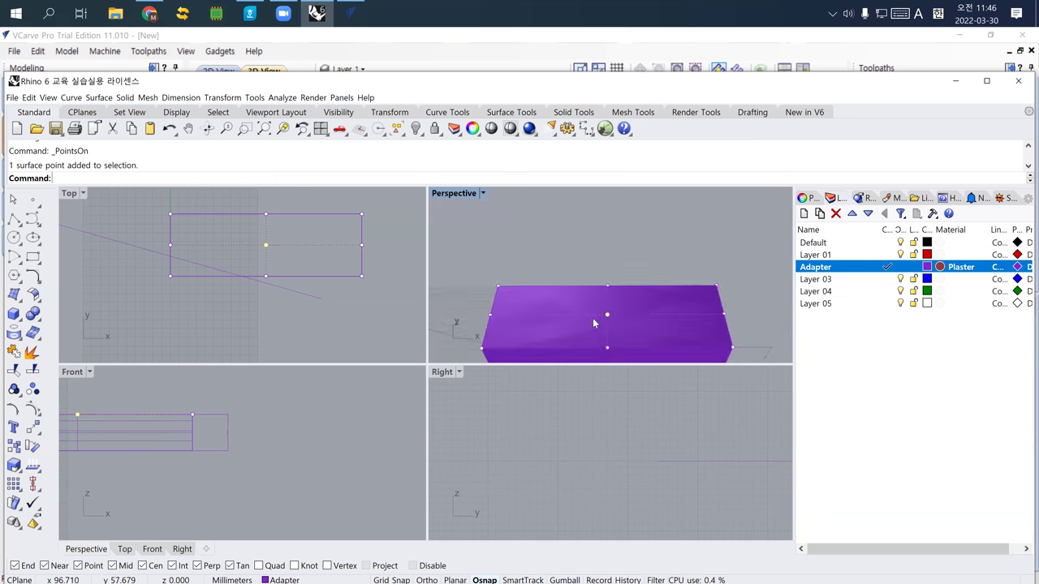
{"action": "type", "text": "m"}
{"action": "key", "text": "Return"}
{"action": "left_click", "coordinate": [509, 300]}
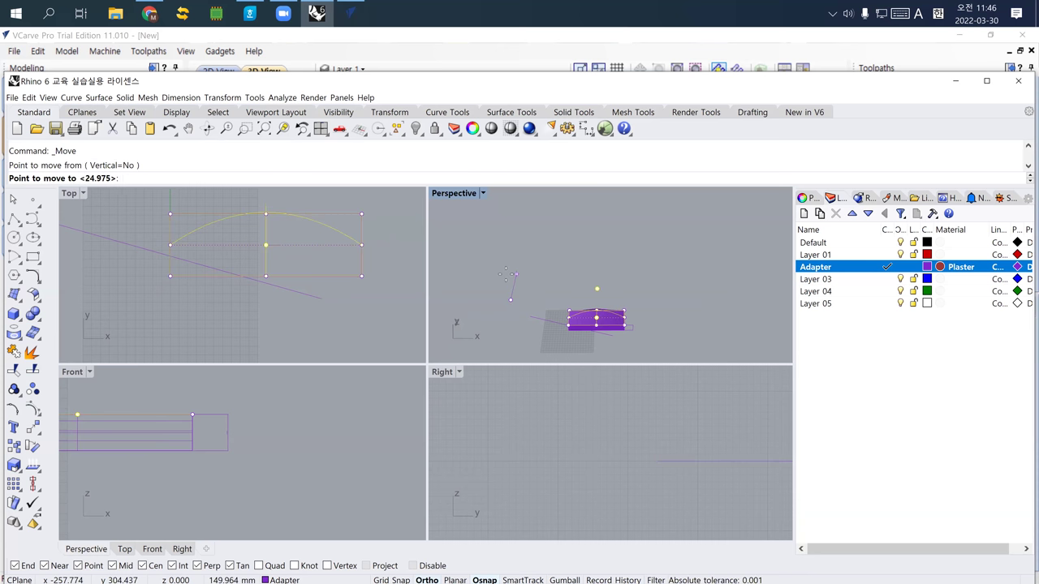
{"action": "left_click", "coordinate": [516, 274]}
{"action": "right_click_drag", "start_coordinate": [531, 330], "coordinate": [525, 401]}
Step: Move the centre control point straight up in the Right view to dome the surface
{"action": "left_click", "coordinate": [527, 446]}
{"action": "scroll", "coordinate": [528, 445], "scroll_direction": "down", "scroll_amount": 4}
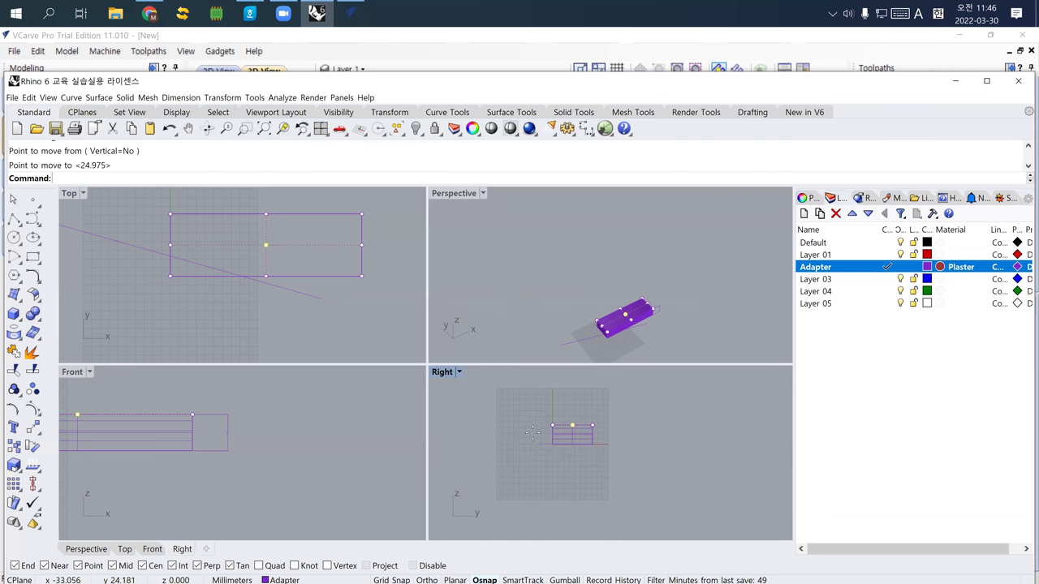
{"action": "type", "text": "m"}
{"action": "key", "text": "Return"}
{"action": "left_click", "coordinate": [496, 426]}
{"action": "left_click", "coordinate": [495, 403]}
{"action": "left_click", "coordinate": [572, 422]}
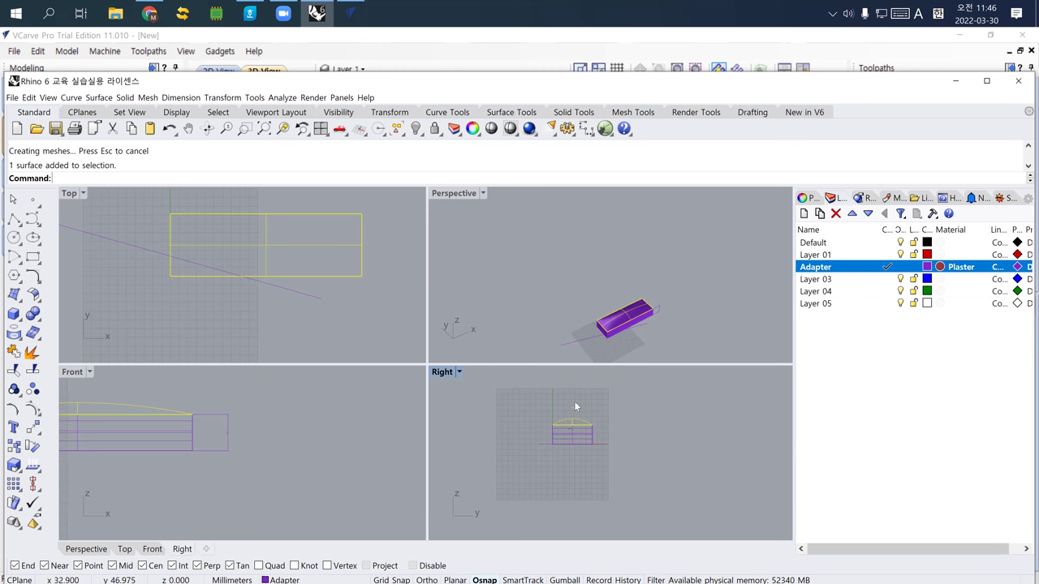
Step: Delete the box polysurface beneath the domed surface
{"action": "left_click", "coordinate": [608, 347]}
{"action": "key", "text": "Return"}
{"action": "key", "text": "Delete"}
{"action": "left_click", "coordinate": [613, 345]}
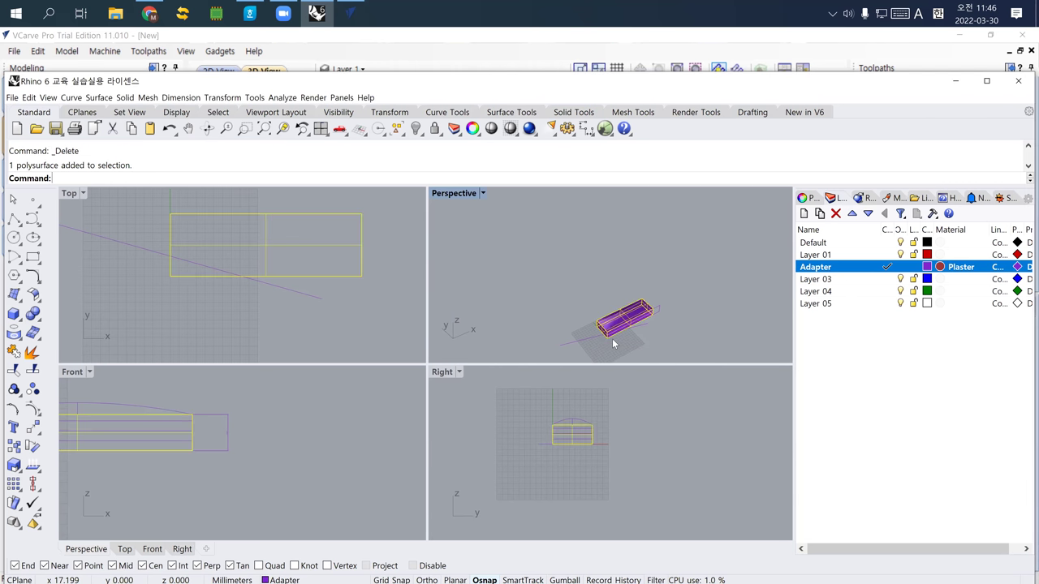
{"action": "key", "text": "Escape"}
Step: Move the domed surface from its front corner to the origin, 0
{"action": "scroll", "coordinate": [615, 329], "scroll_direction": "up", "scroll_amount": 4}
{"action": "left_click", "coordinate": [615, 313]}
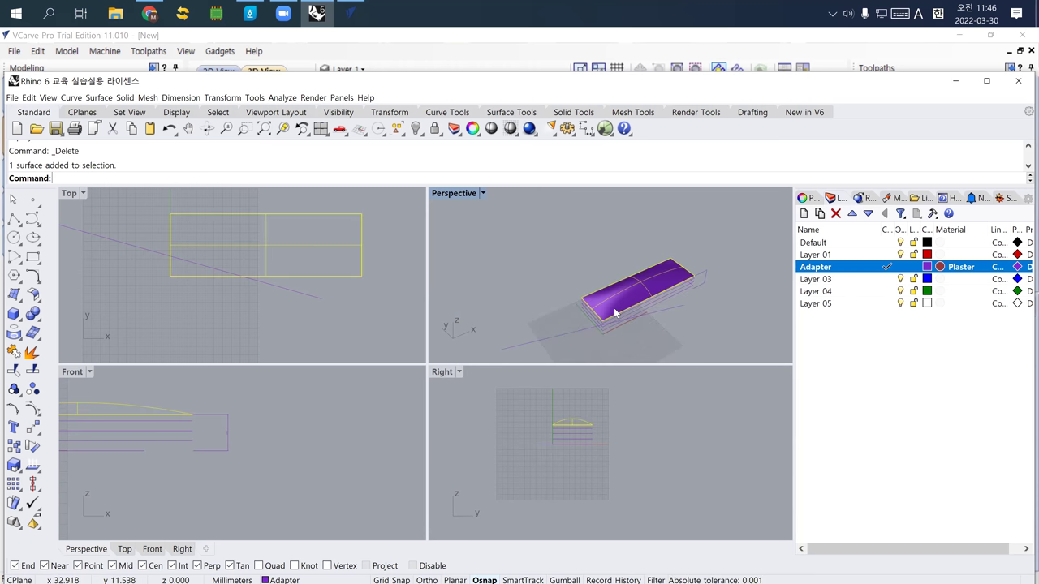
{"action": "type", "text": "m"}
{"action": "key", "text": "Return"}
{"action": "left_click", "coordinate": [602, 318]}
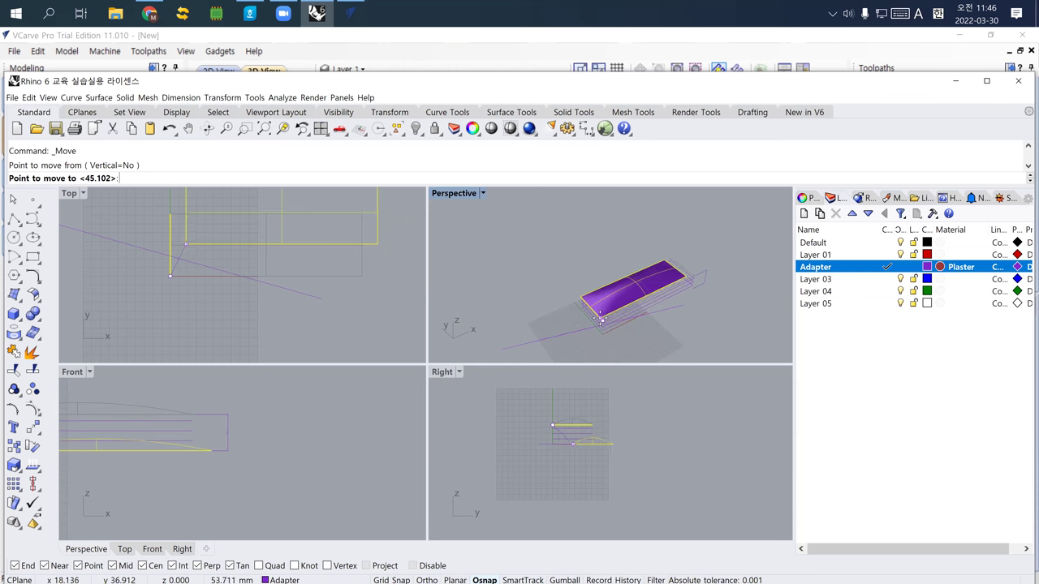
{"action": "type", "text": "0"}
{"action": "key", "text": "Return"}
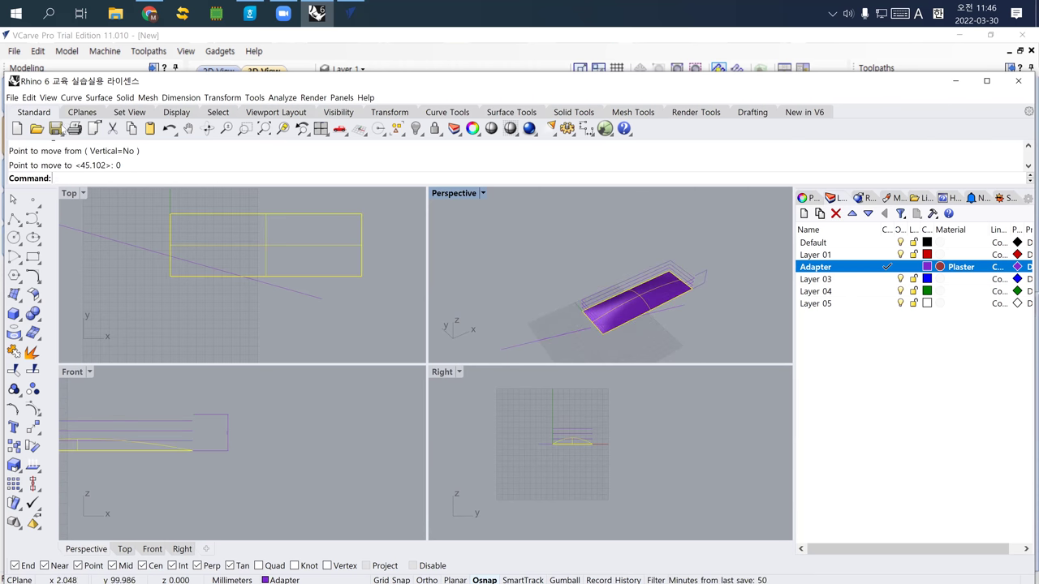
Step: Export the domed surface to the desktop as surface4 in 3D Studio (*.3ds) format with the default mesh options, and return to VCarve Pro
{"action": "left_click", "coordinate": [18, 98]}
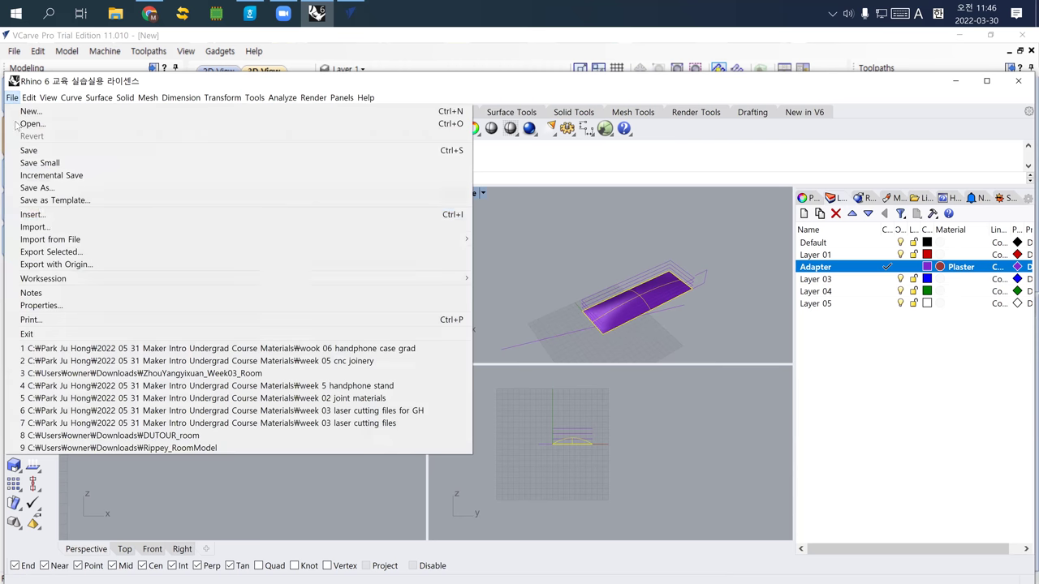
{"action": "left_click", "coordinate": [59, 252]}
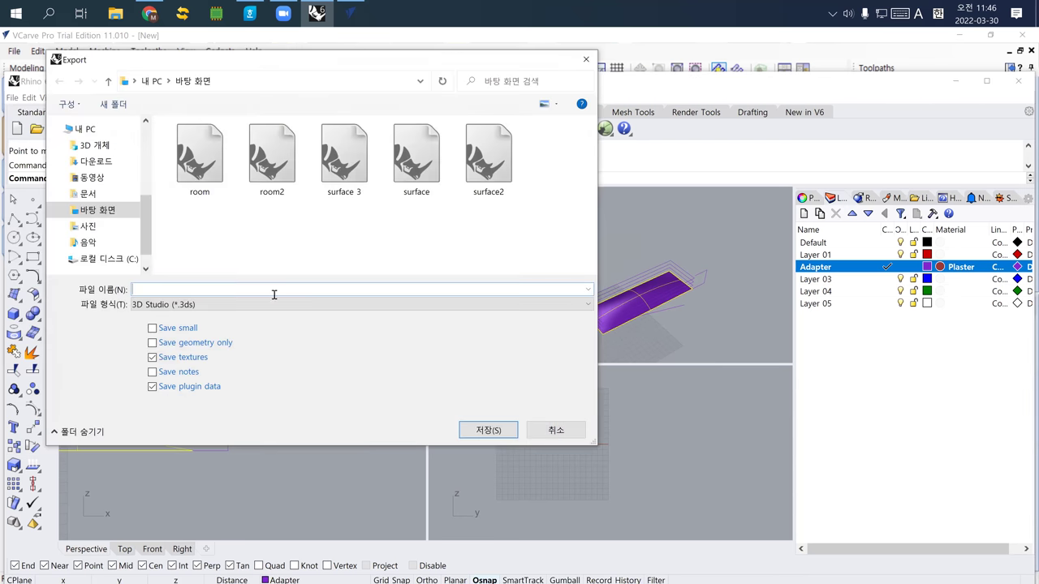
{"action": "type", "text": "surface2"}
{"action": "key", "text": "Return"}
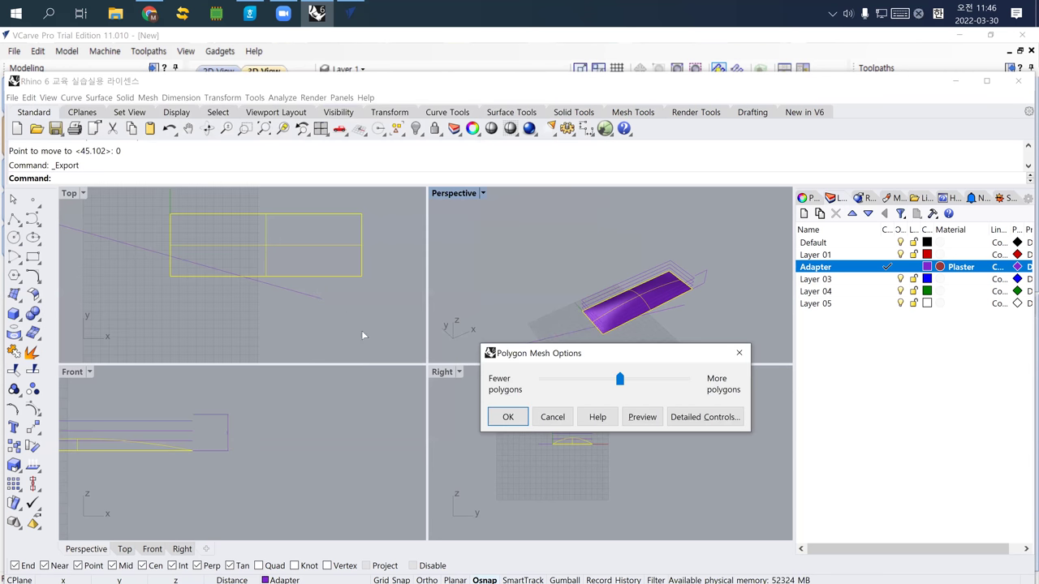
{"action": "left_click", "coordinate": [505, 417]}
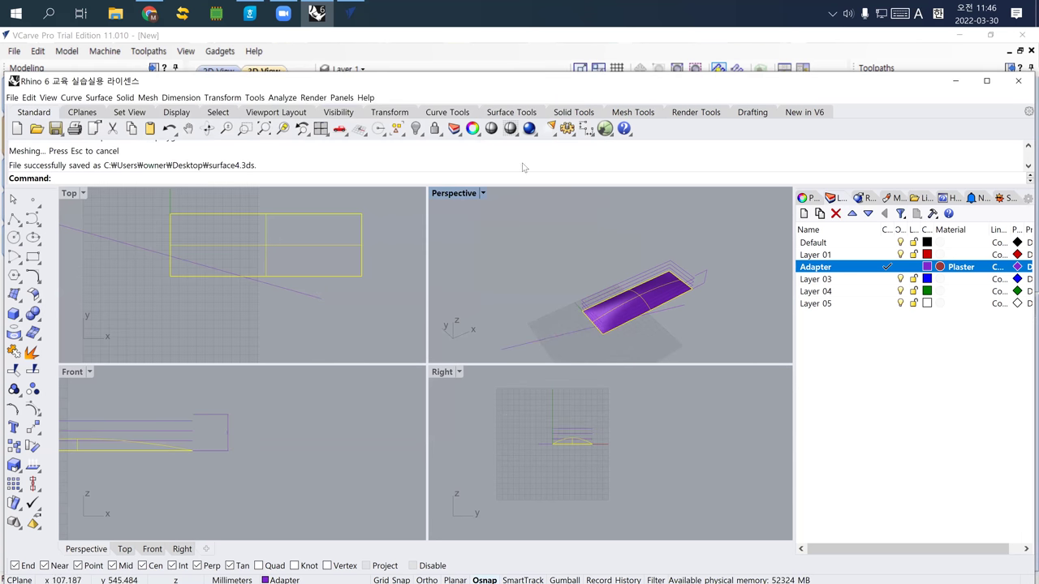
{"action": "left_click", "coordinate": [350, 13]}
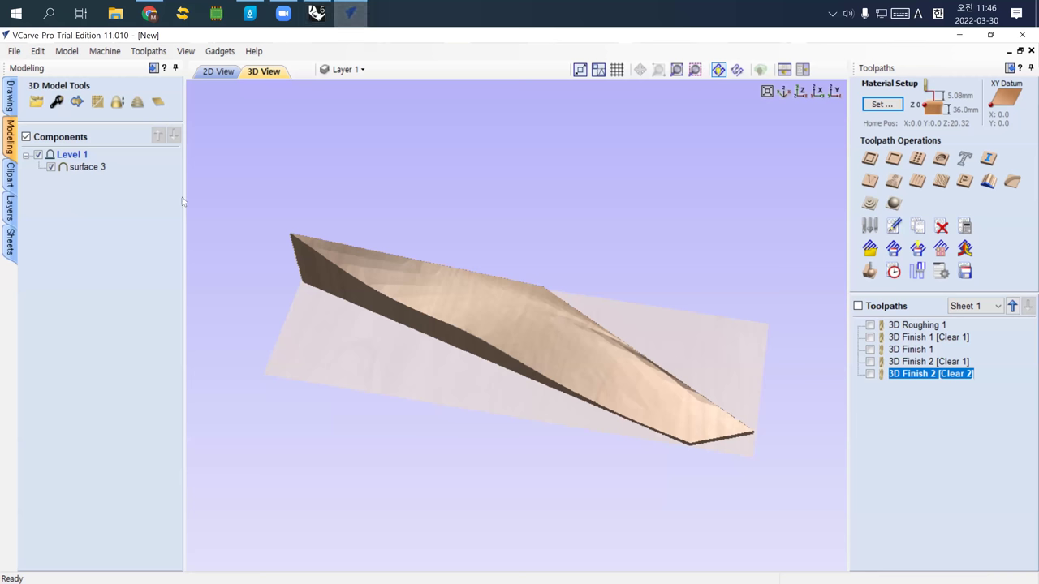
Step: Create a new single-sided job of 220 x 72 x 36 mm, discarding the changes to the current job
{"action": "left_click", "coordinate": [15, 51]}
{"action": "left_click", "coordinate": [30, 65]}
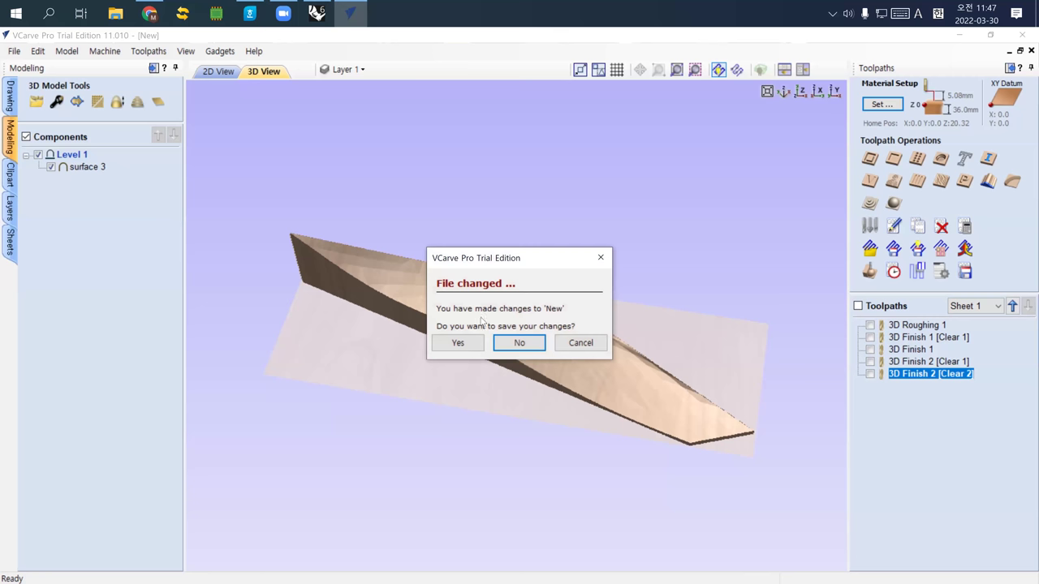
{"action": "left_click", "coordinate": [514, 343]}
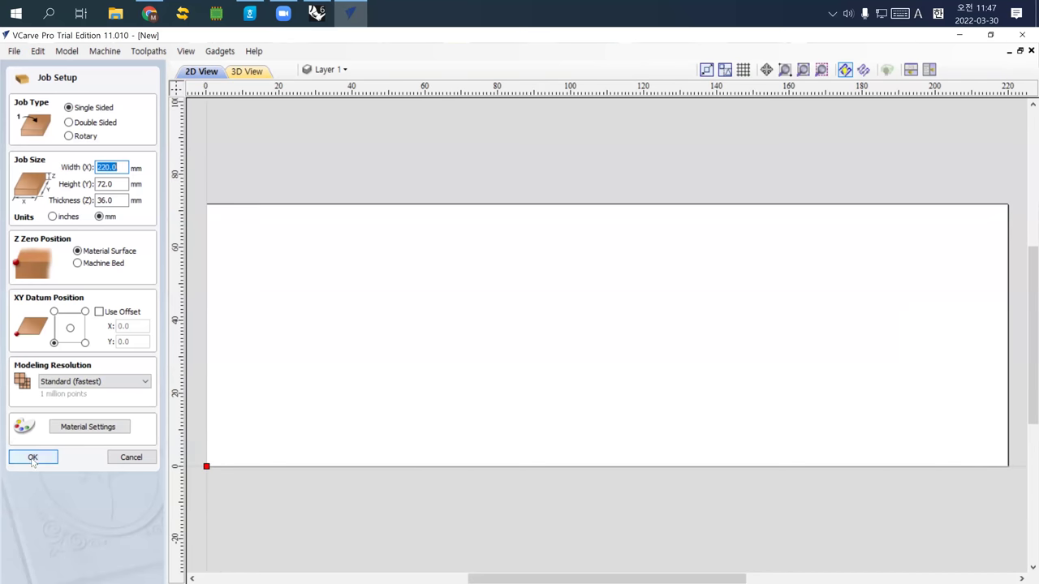
{"action": "left_click", "coordinate": [55, 457]}
Step: Import the surface4 3D model from the desktop with the default orientation, size and modelling-plane position
{"action": "left_click", "coordinate": [15, 51]}
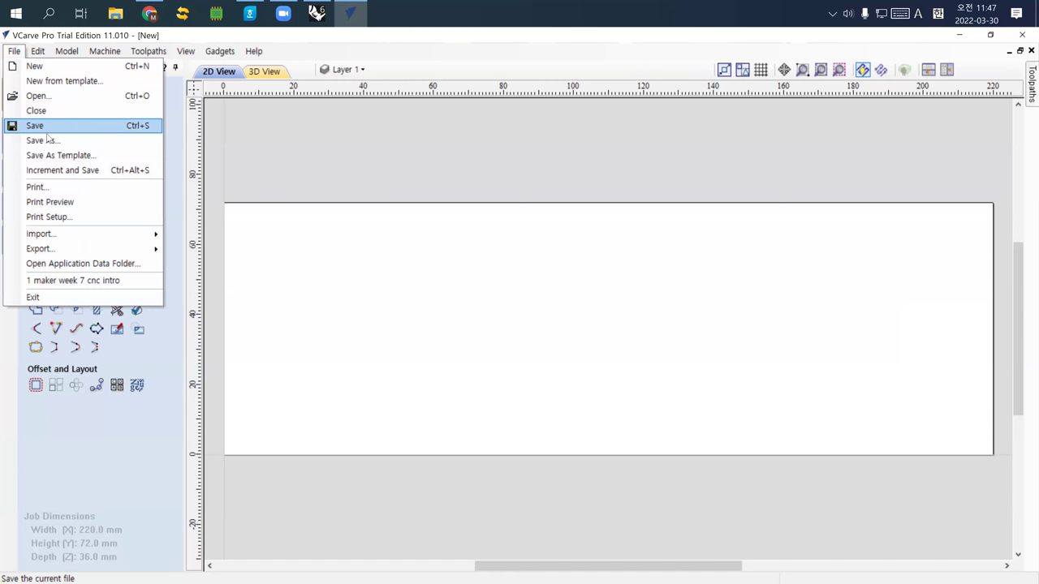
{"action": "mouse_move", "coordinate": [95, 240]}
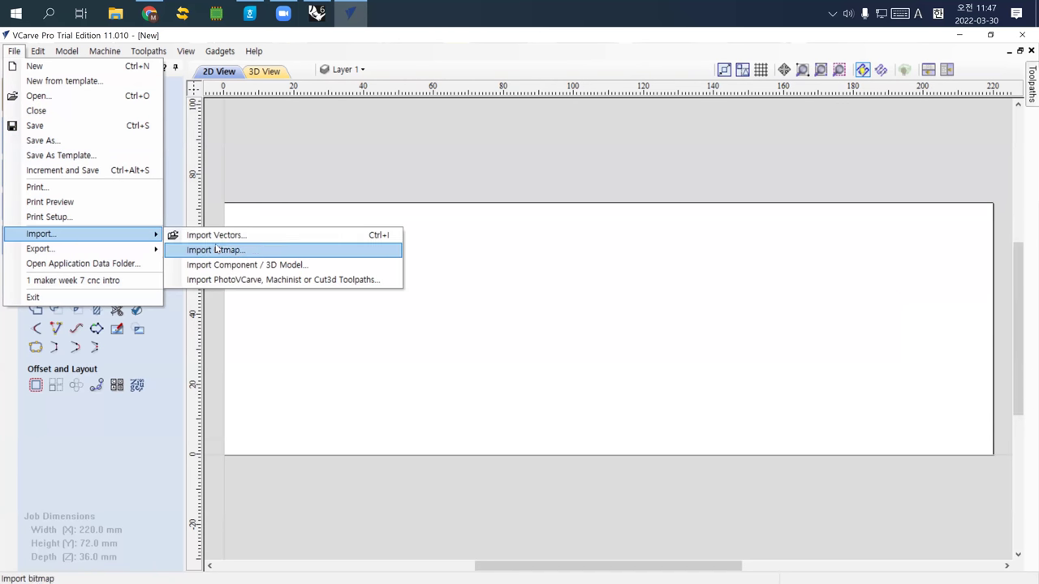
{"action": "left_click", "coordinate": [254, 265]}
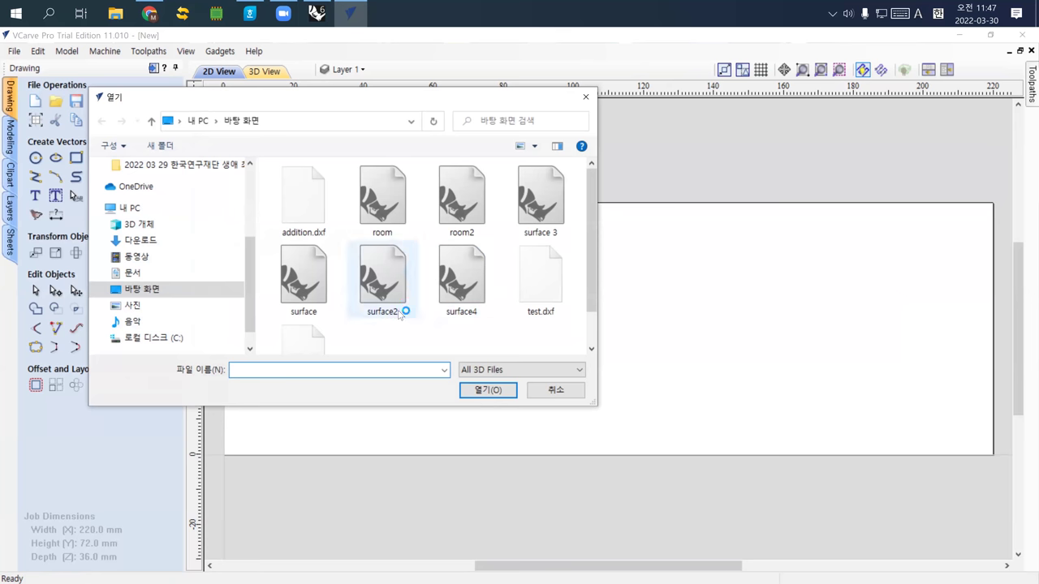
{"action": "left_click", "coordinate": [469, 312]}
{"action": "left_click", "coordinate": [488, 391]}
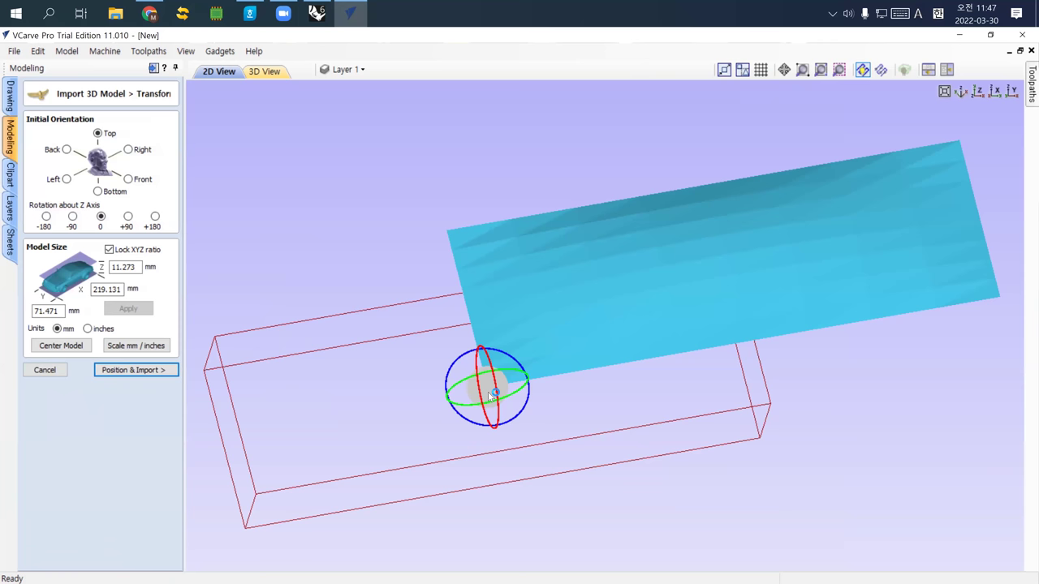
{"action": "left_click", "coordinate": [153, 370]}
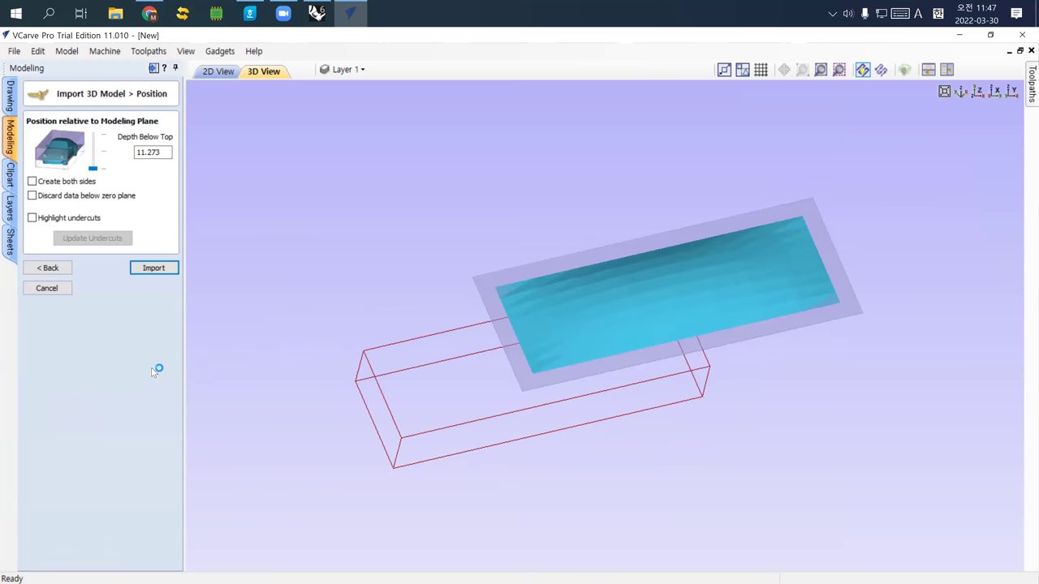
{"action": "left_click", "coordinate": [153, 268]}
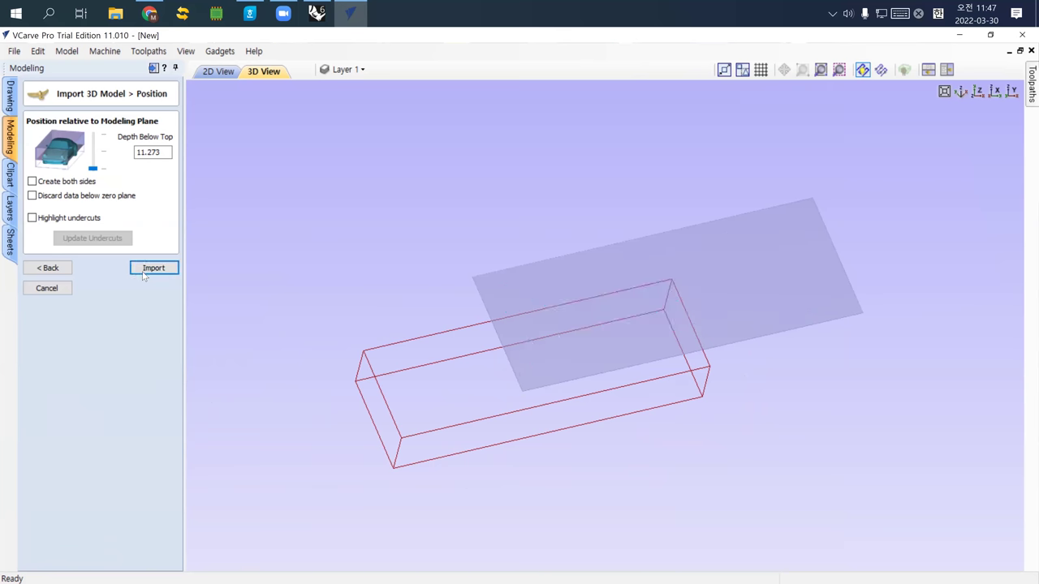
Step: Accept the default material setup and calculate a 3D roughing toolpath with the 1/4" end mill, model boundary and 1.0 mm machining allowance
{"action": "scroll", "coordinate": [560, 345], "scroll_direction": "up", "scroll_amount": 3}
{"action": "scroll", "coordinate": [536, 381], "scroll_direction": "down", "scroll_amount": 3}
{"action": "left_click_drag", "start_coordinate": [527, 396], "coordinate": [496, 300]}
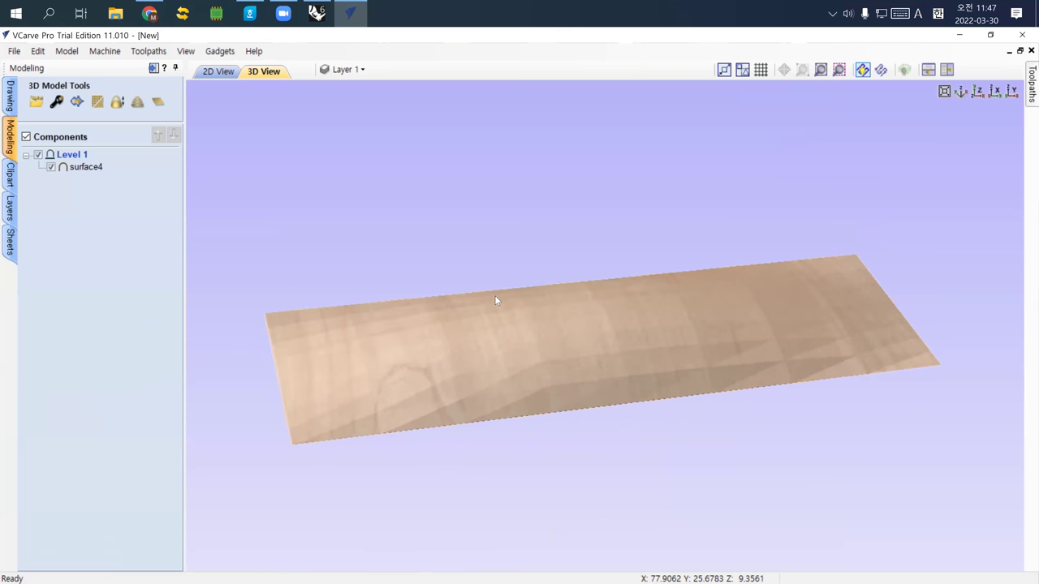
{"action": "left_click", "coordinate": [1028, 85]}
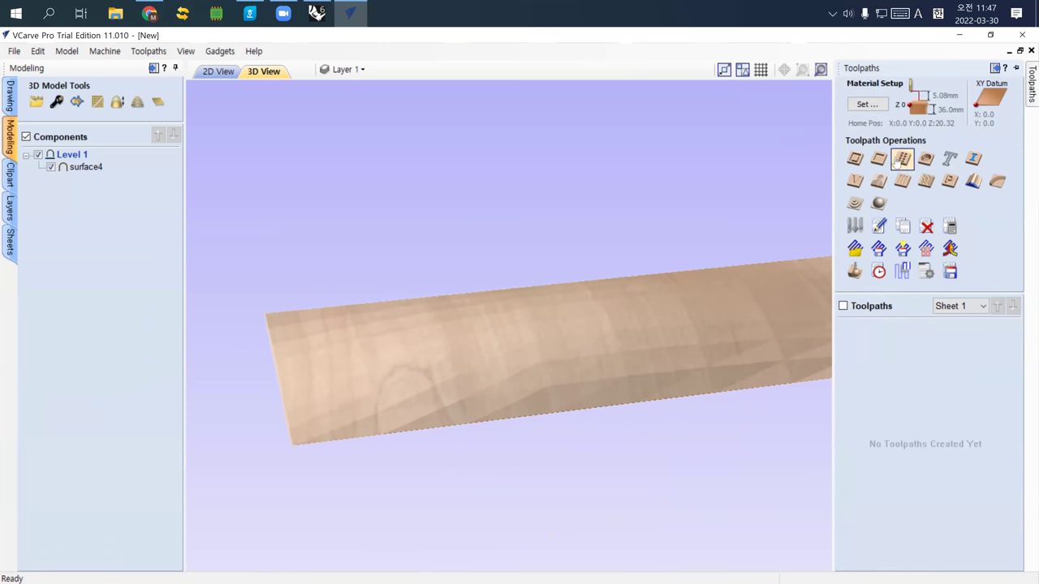
{"action": "left_click", "coordinate": [856, 204]}
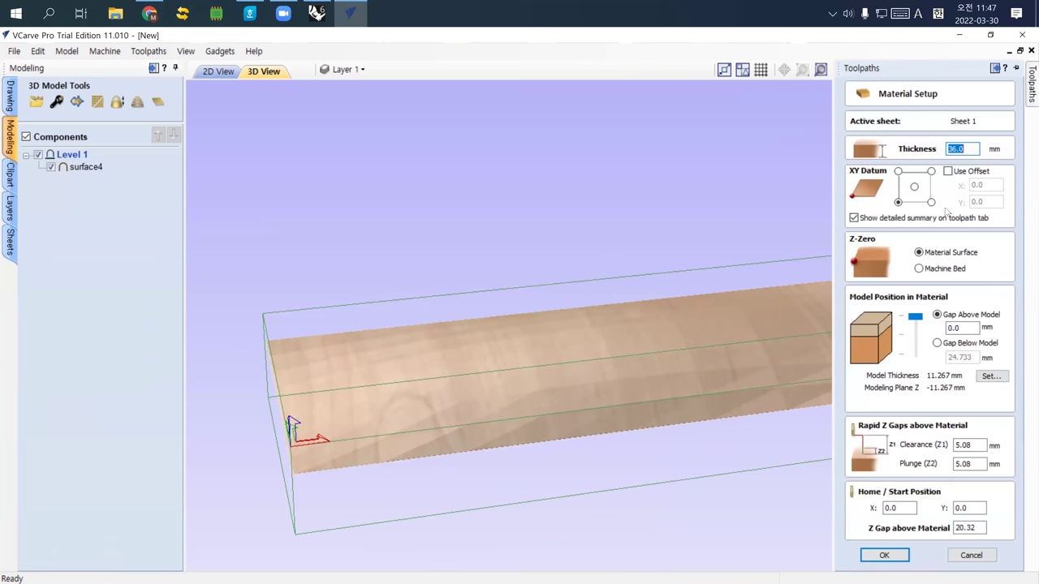
{"action": "left_click", "coordinate": [893, 555]}
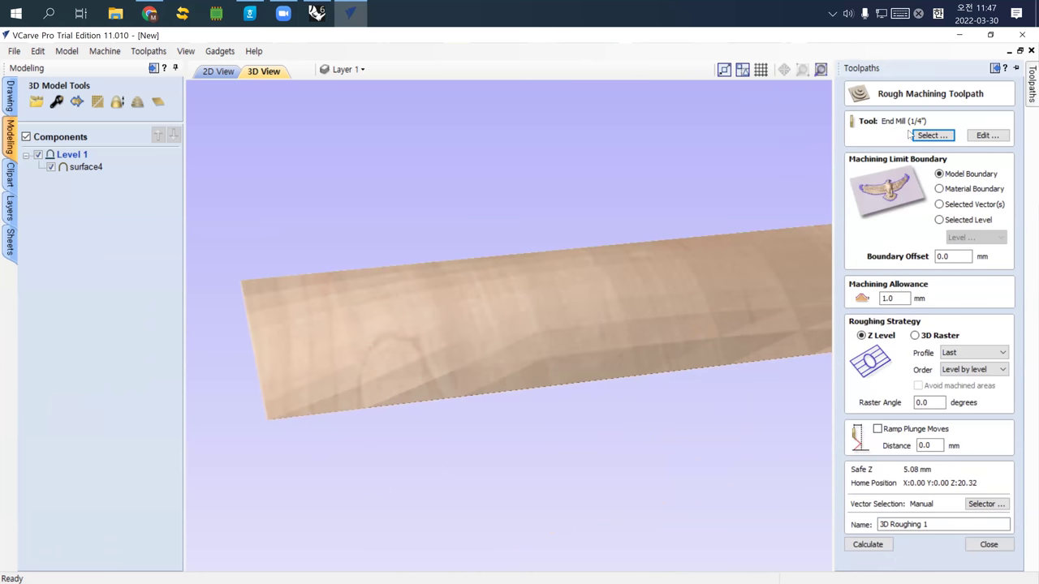
{"action": "left_click", "coordinate": [868, 545]}
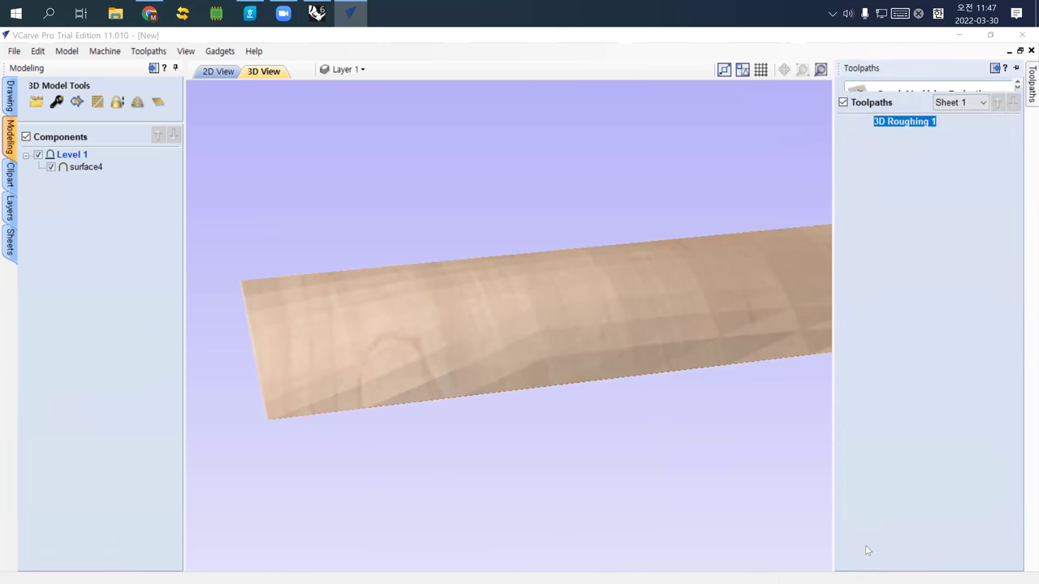
Step: Run the preview of the roughing toolpath and check its estimated machining time
{"action": "left_click", "coordinate": [887, 264]}
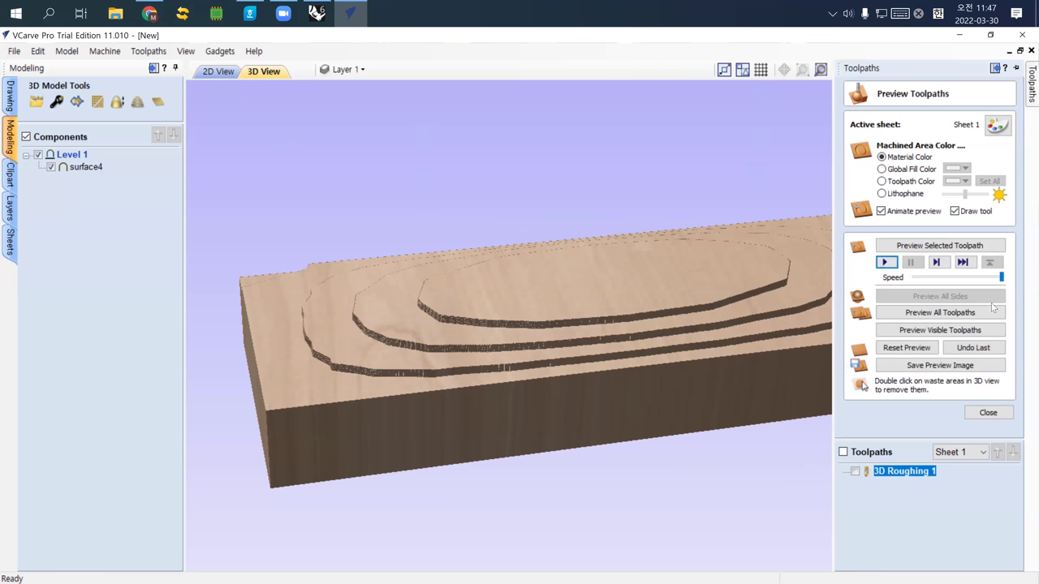
{"action": "left_click", "coordinate": [988, 414]}
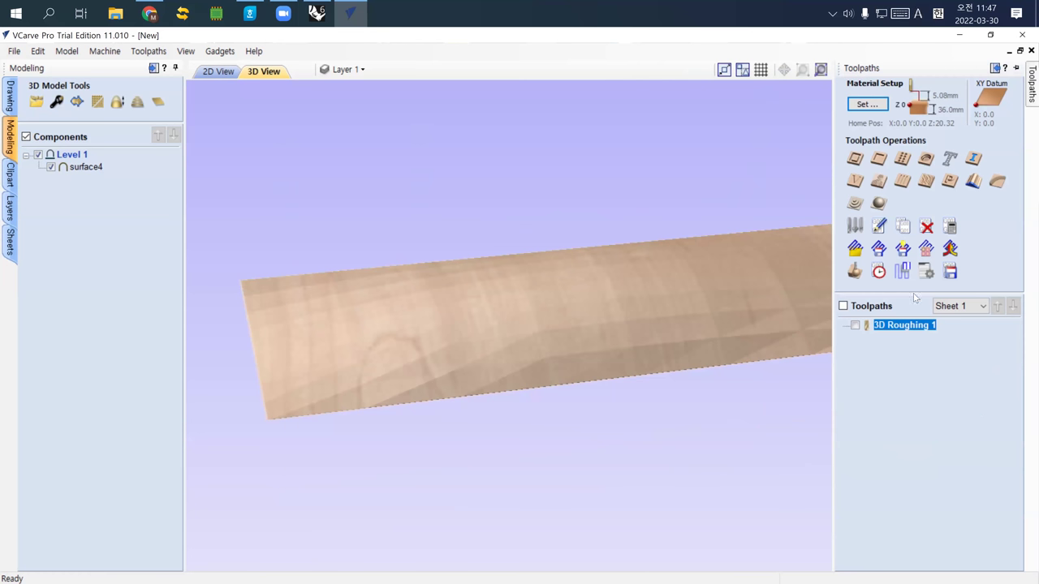
{"action": "left_click", "coordinate": [879, 271]}
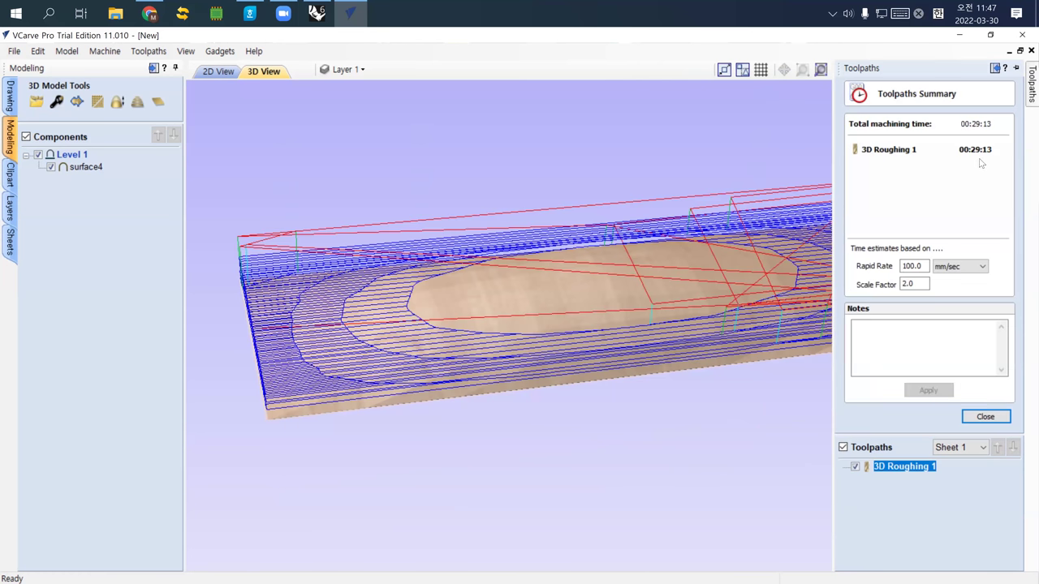
{"action": "left_click", "coordinate": [986, 417]}
Step: Calculate a 3D finishing toolpath for the domed surface using the model boundary, the existing tool list and the Offset strategy
{"action": "left_click", "coordinate": [881, 206]}
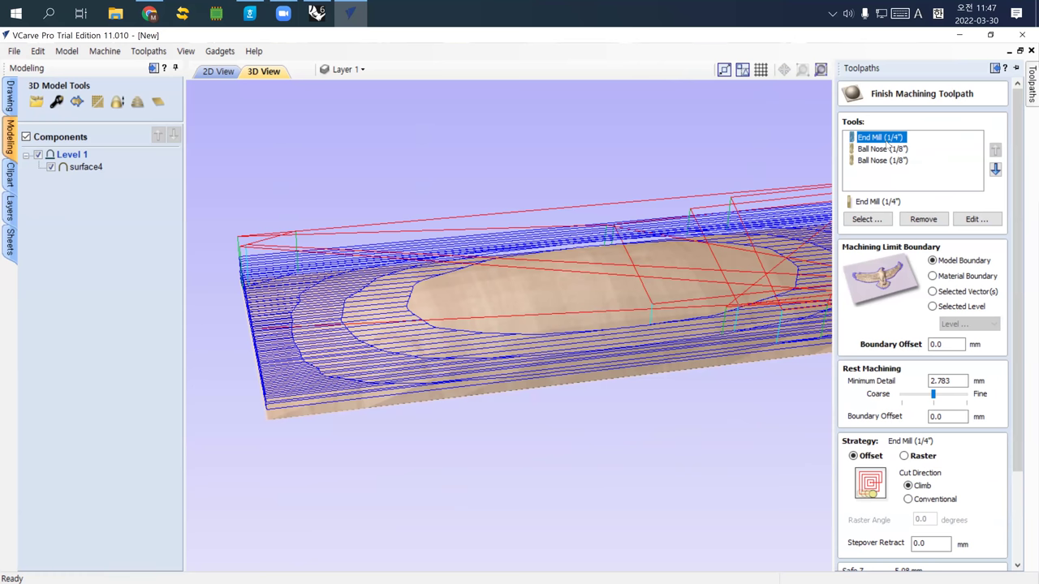
{"action": "scroll", "coordinate": [916, 526], "scroll_direction": "down", "scroll_amount": 4}
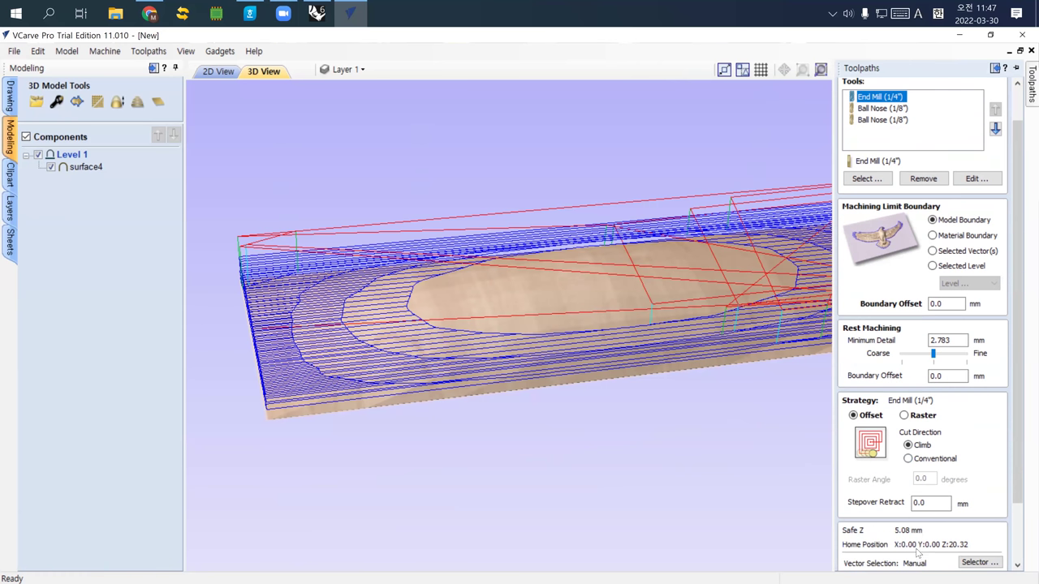
{"action": "left_click", "coordinate": [872, 542]}
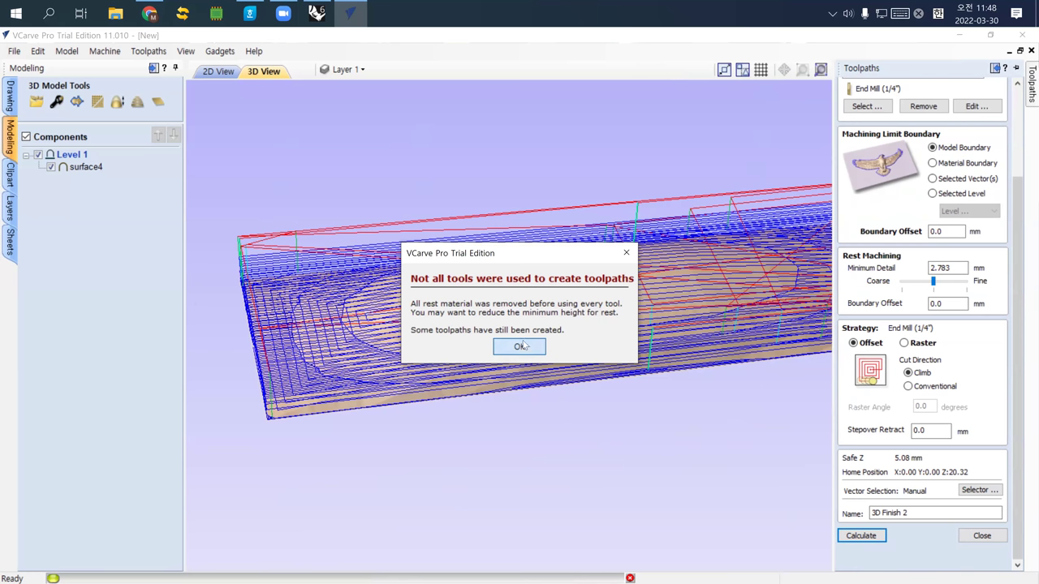
{"action": "left_click", "coordinate": [520, 347]}
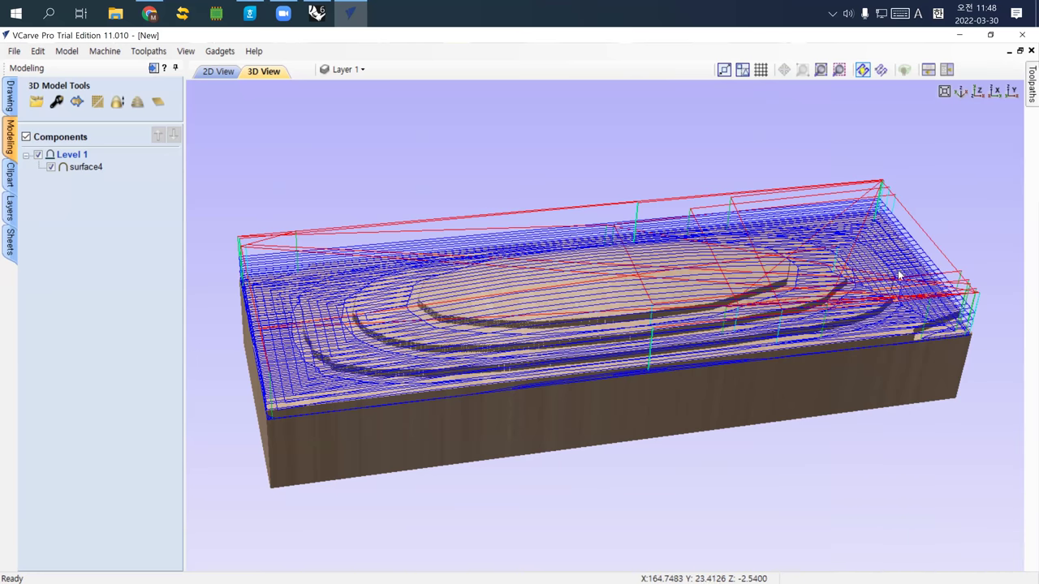
Step: Preview the second clearing pass of the new finishing toolpath on the roughed block
{"action": "mouse_move", "coordinate": [1024, 94]}
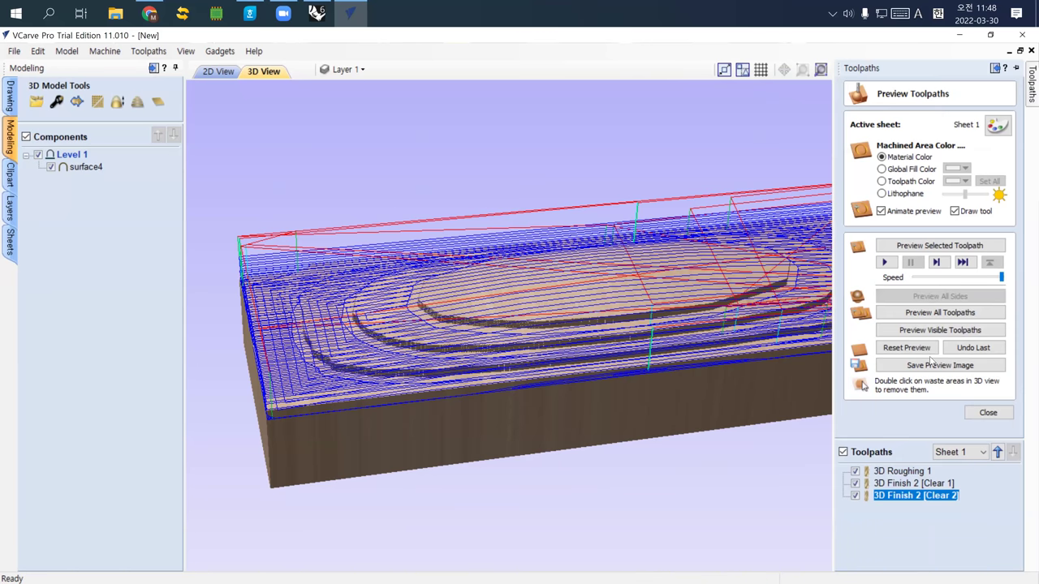
{"action": "left_click", "coordinate": [885, 262]}
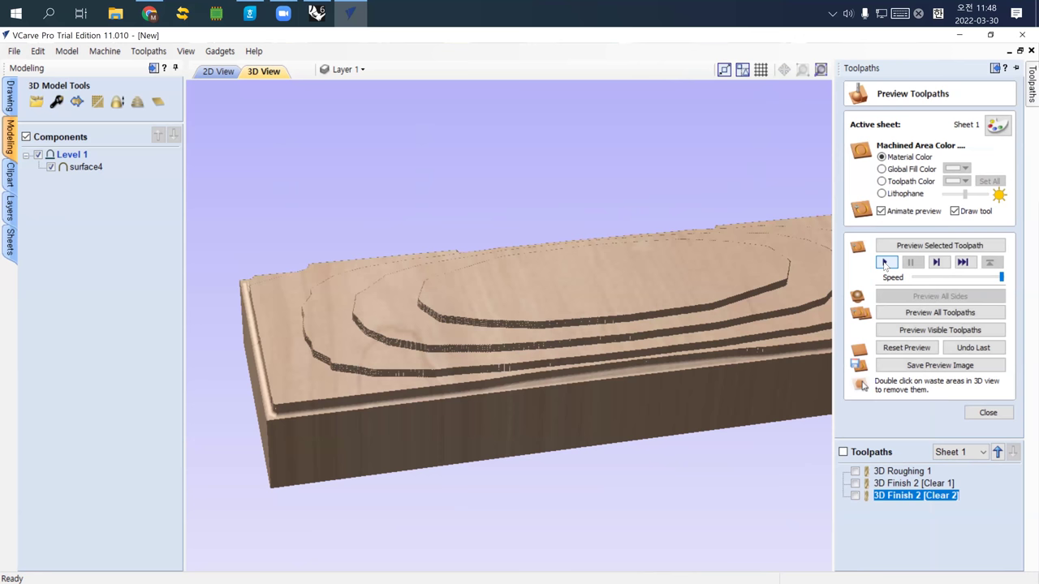
{"action": "left_click", "coordinate": [988, 412]}
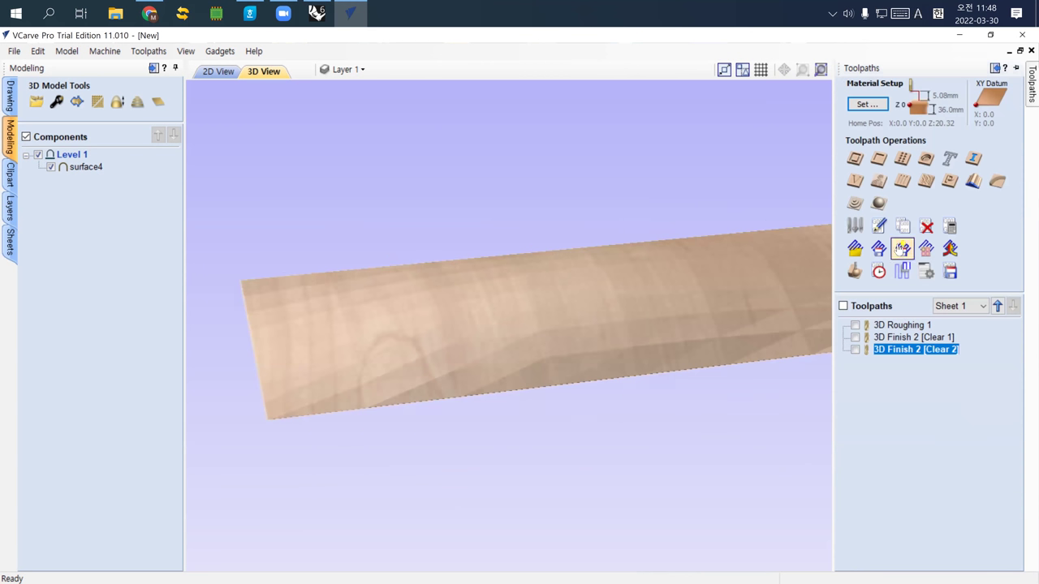
Step: Calculate another 3D finishing toolpath with the last 1/8" ball nose tool selected, using the Offset strategy and conventional cut direction
{"action": "left_click", "coordinate": [877, 205]}
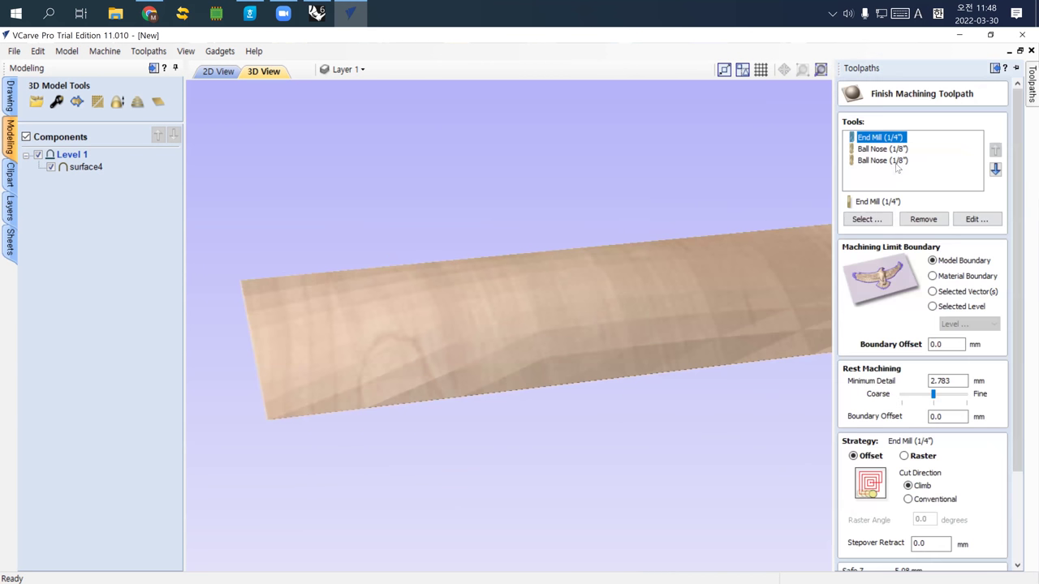
{"action": "left_click", "coordinate": [885, 161]}
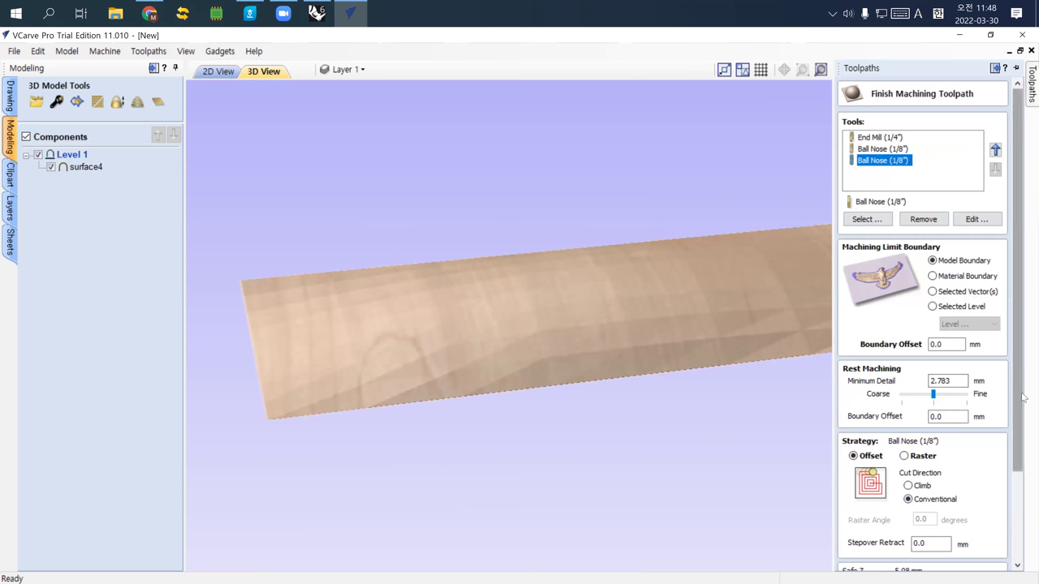
{"action": "scroll", "coordinate": [1023, 480], "scroll_direction": "down", "scroll_amount": 1}
{"action": "scroll", "coordinate": [1023, 480], "scroll_direction": "down", "scroll_amount": 3}
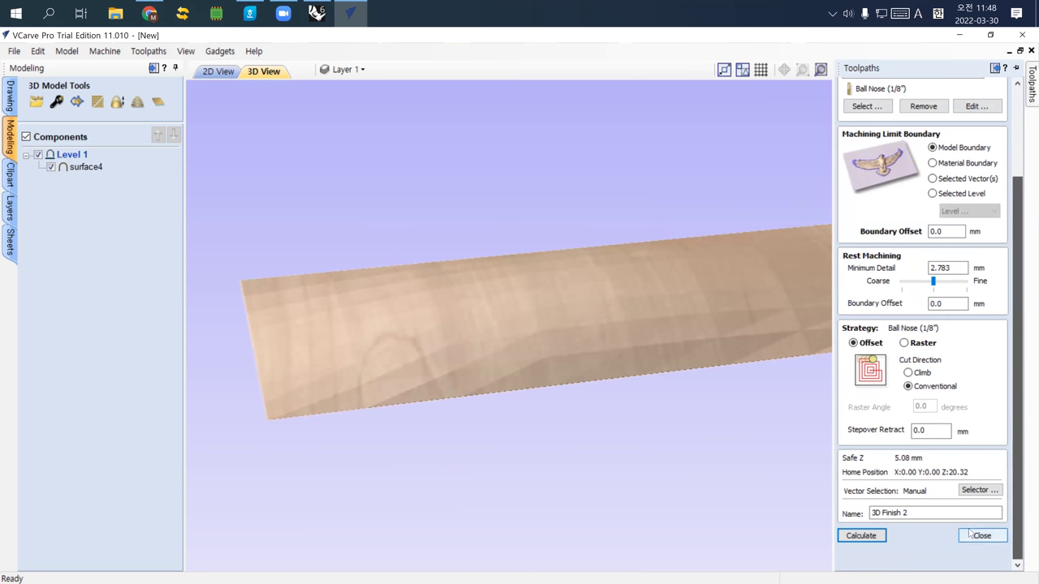
{"action": "left_click", "coordinate": [863, 537]}
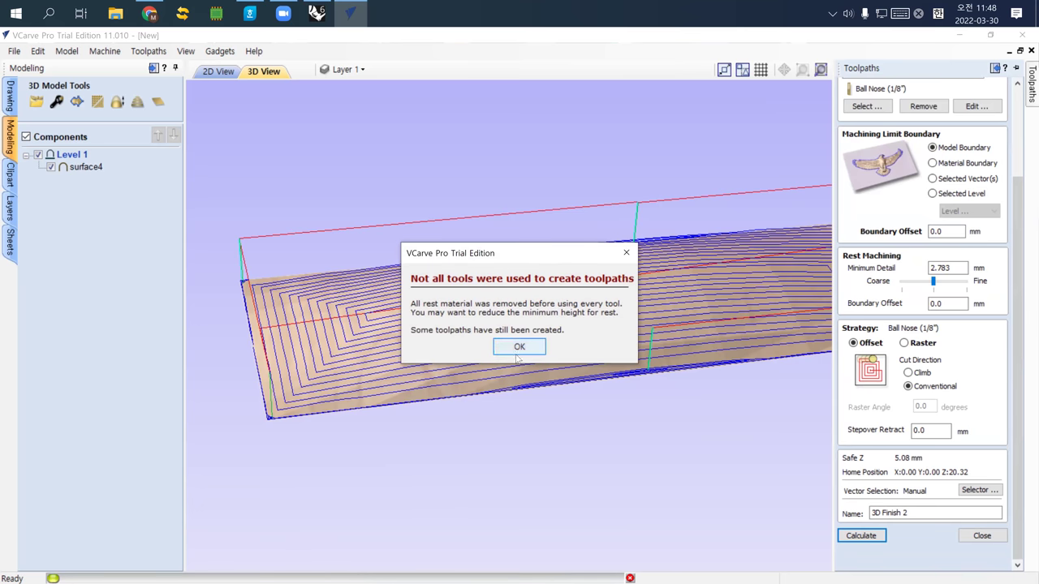
{"action": "left_click", "coordinate": [518, 349]}
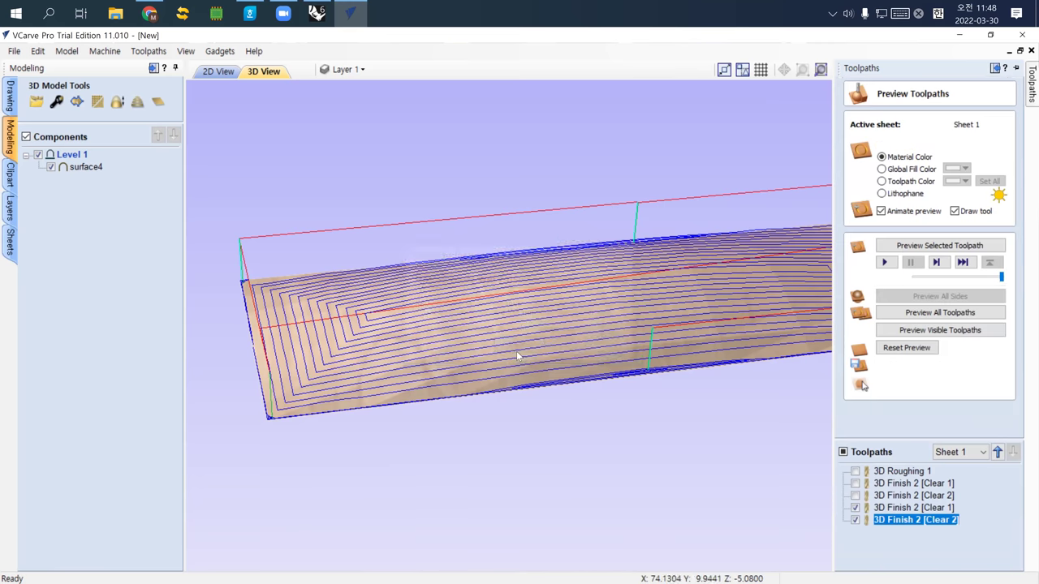
Step: Preview the most recent finishing toolpath and examine the machined dome block from different angles and distances
{"action": "left_click", "coordinate": [885, 262]}
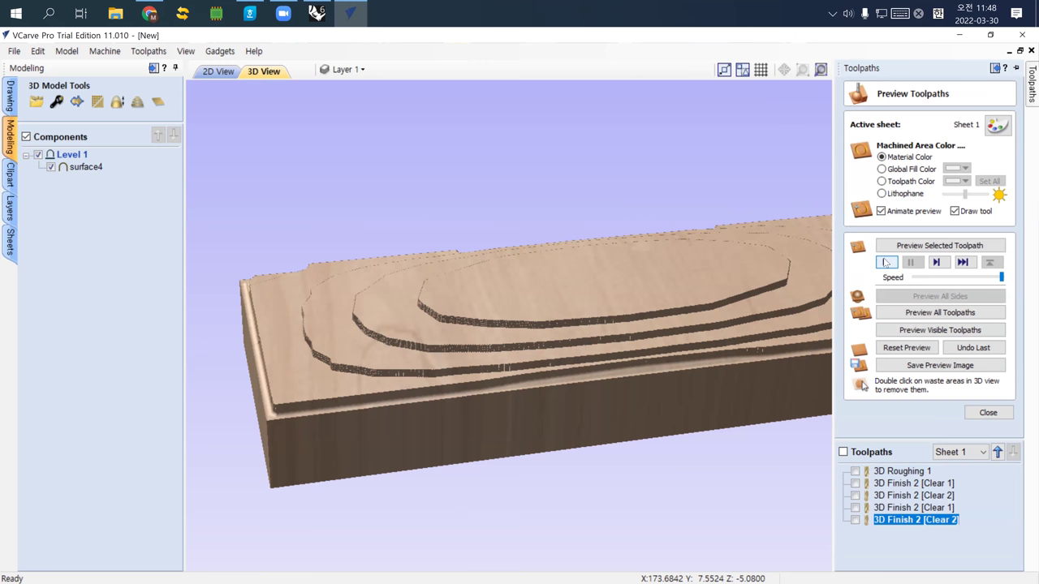
{"action": "left_click", "coordinate": [886, 262]}
{"action": "left_click_drag", "start_coordinate": [584, 351], "coordinate": [616, 328]}
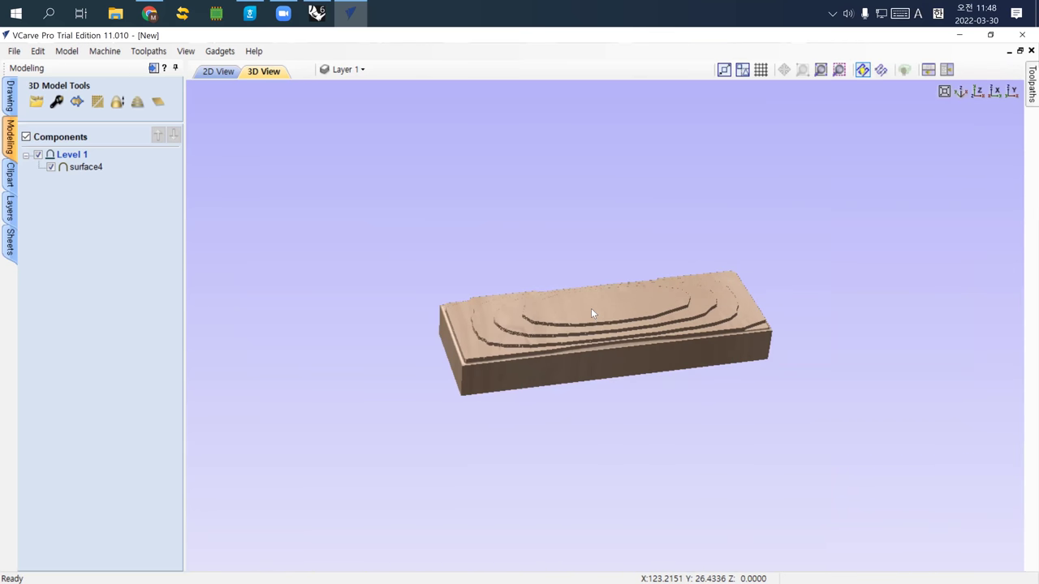
{"action": "scroll", "coordinate": [596, 319], "scroll_direction": "up", "scroll_amount": 5}
{"action": "scroll", "coordinate": [601, 325], "scroll_direction": "down", "scroll_amount": 3}
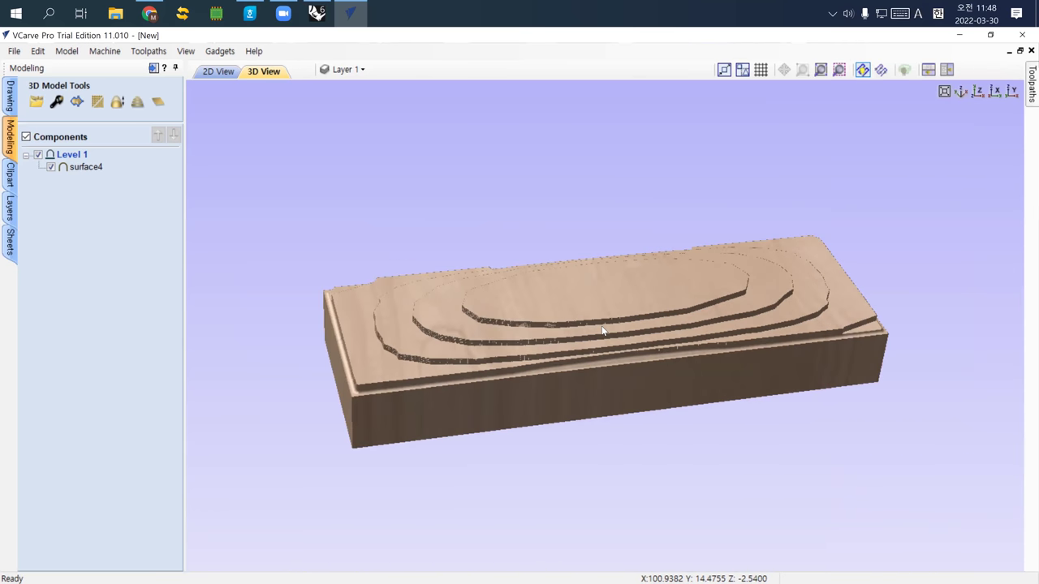